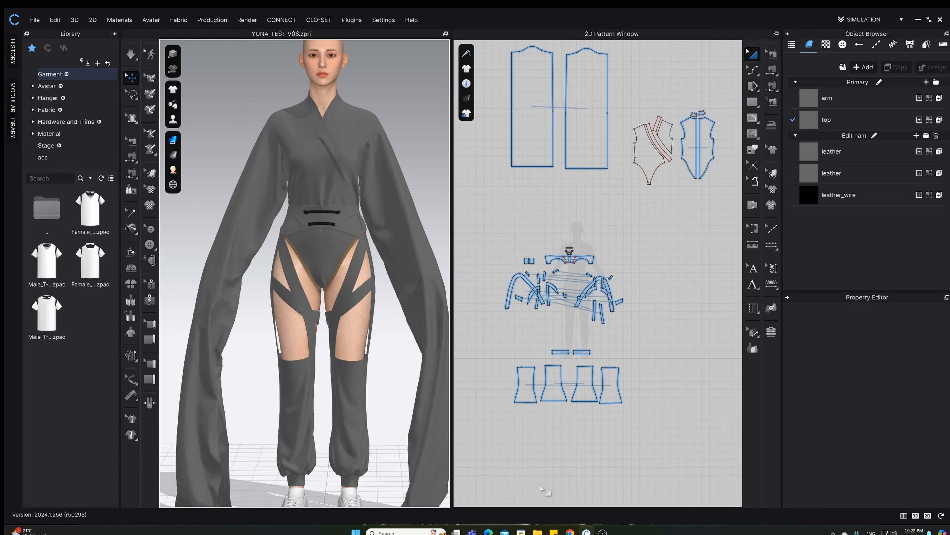
Import the OBJ avatar file to put the existing avatar into a walking pose
{"action": "mouse_move", "coordinate": [538, 531]}
{"action": "left_click", "coordinate": [576, 498]}
{"action": "left_click_drag", "start_coordinate": [653, 163], "coordinate": [419, 176]}
{"action": "left_click", "coordinate": [483, 197]}
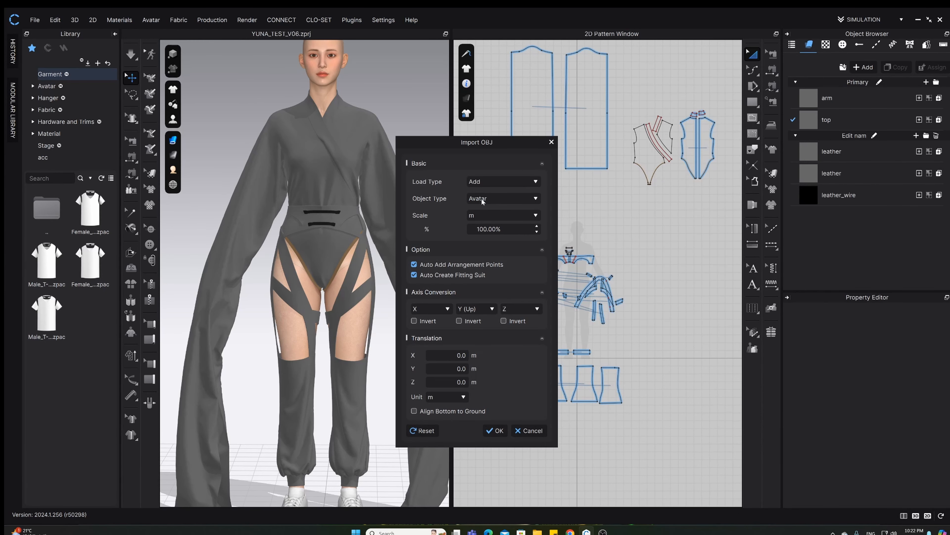
{"action": "left_click", "coordinate": [478, 230]}
{"action": "left_click", "coordinate": [496, 334]}
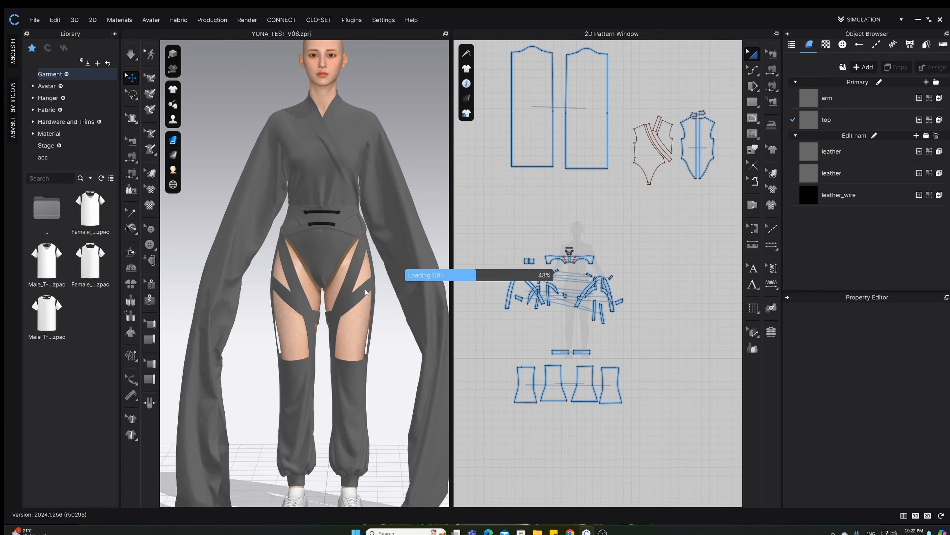
Simulate the garment so the sleeves and trousers drape over the walking avatar
{"action": "key", "text": "space"}
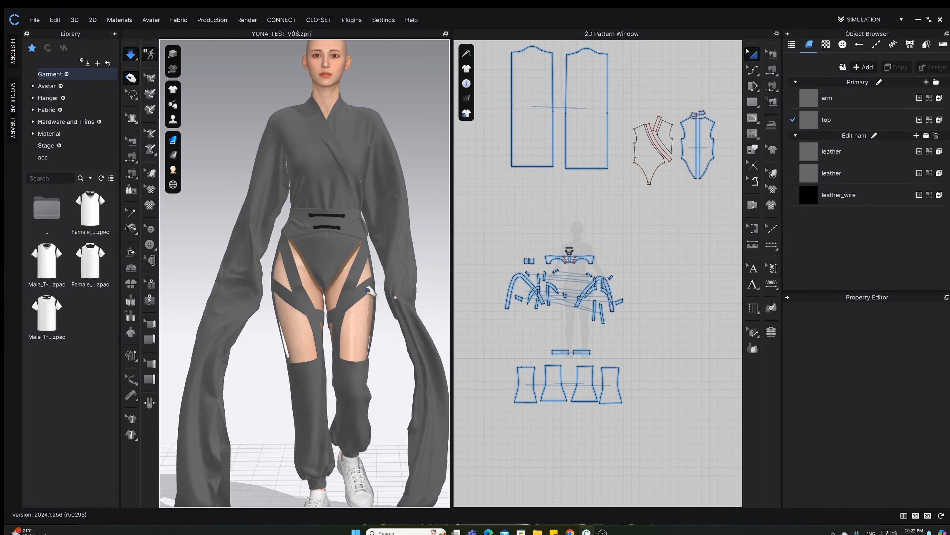
{"action": "key", "text": "space"}
{"action": "key", "text": "space"}
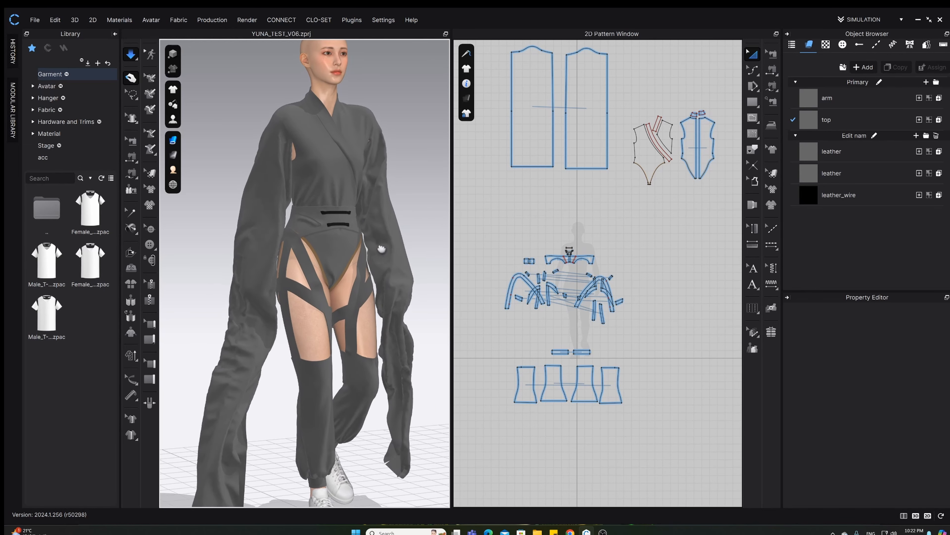
{"action": "scroll", "coordinate": [359, 273], "scroll_direction": "up", "scroll_amount": 3}
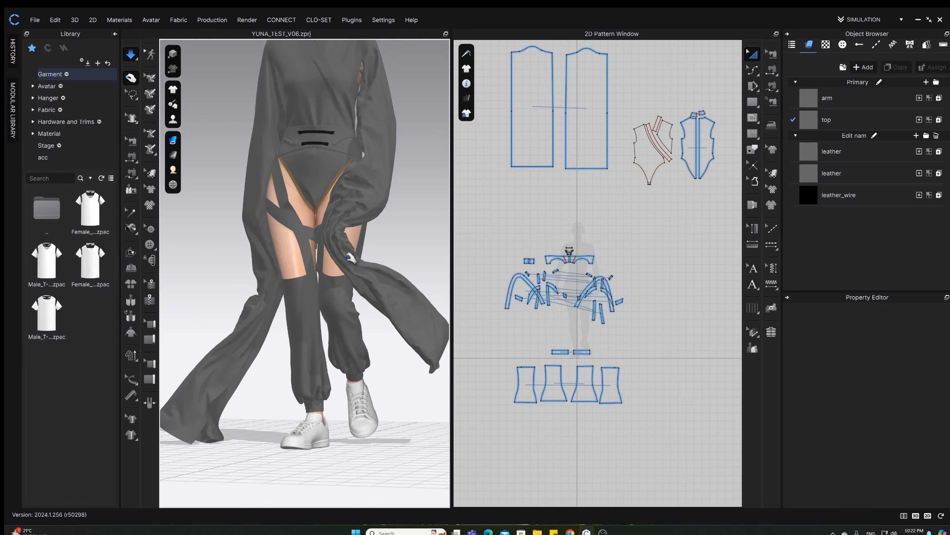
{"action": "right_click_drag", "start_coordinate": [351, 258], "coordinate": [385, 276]}
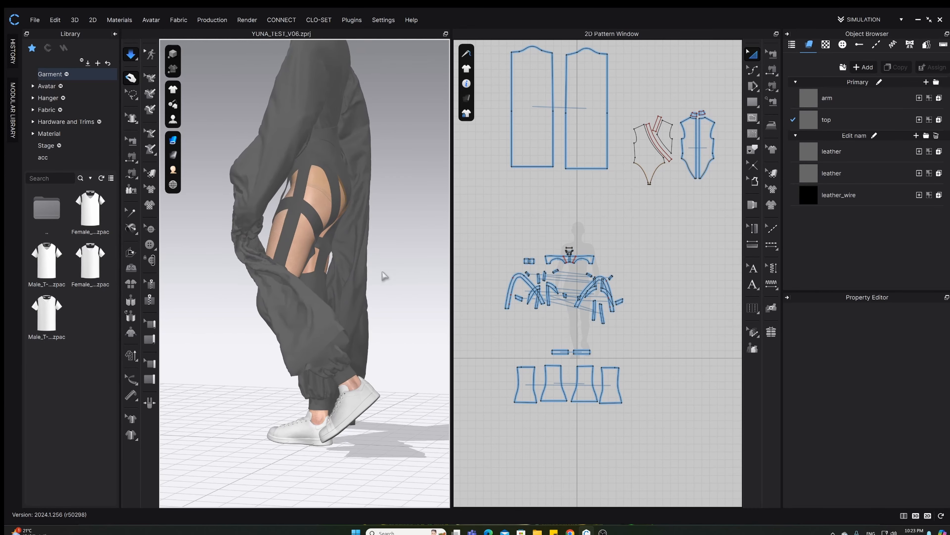
{"action": "left_click", "coordinate": [291, 342]}
{"action": "right_click_drag", "start_coordinate": [292, 342], "coordinate": [335, 315]}
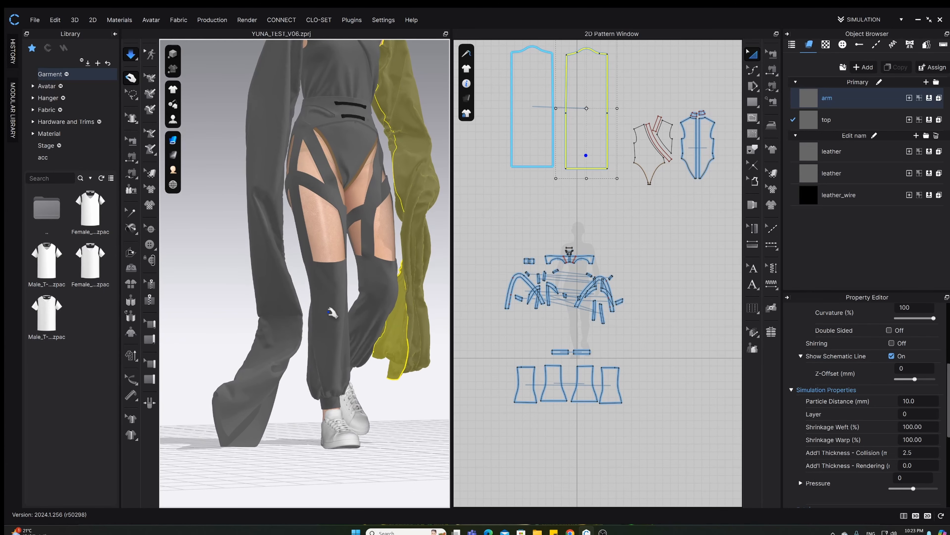
Check the simulated drape of the long sleeves from several sides, stop the simulation and clear the selection
{"action": "middle_click_drag", "start_coordinate": [362, 229], "coordinate": [354, 326]}
{"action": "right_click_drag", "start_coordinate": [354, 326], "coordinate": [317, 322]}
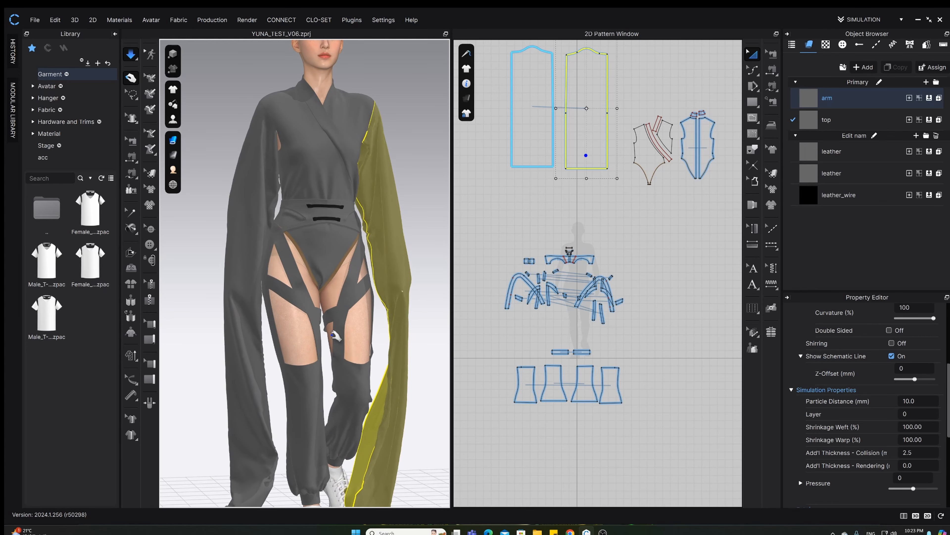
{"action": "middle_click_drag", "start_coordinate": [328, 333], "coordinate": [330, 296]}
{"action": "scroll", "coordinate": [312, 301], "scroll_direction": "down", "scroll_amount": 2}
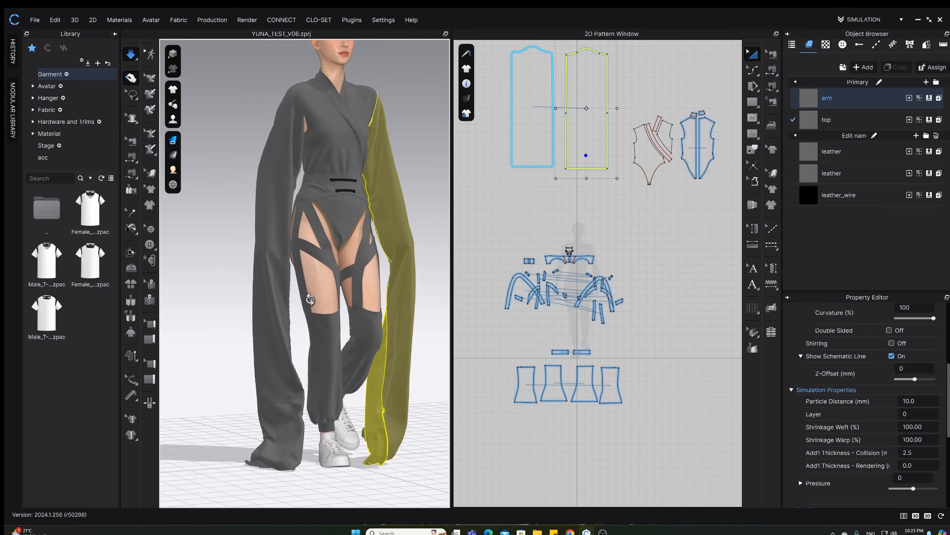
{"action": "right_click_drag", "start_coordinate": [312, 301], "coordinate": [393, 299]}
{"action": "middle_click_drag", "start_coordinate": [392, 299], "coordinate": [283, 310]}
{"action": "right_click_drag", "start_coordinate": [282, 309], "coordinate": [337, 317]}
{"action": "middle_click_drag", "start_coordinate": [337, 316], "coordinate": [408, 317]}
{"action": "key", "text": "space"}
{"action": "left_click", "coordinate": [406, 313]}
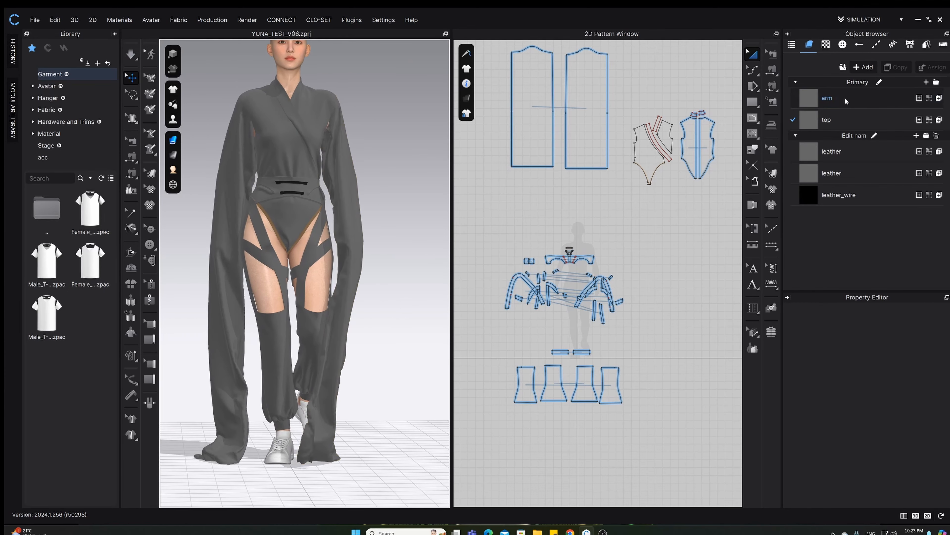
Make arm the active fabric and turn on high-quality rendering in the 3D view
{"action": "left_click", "coordinate": [844, 100]}
{"action": "right_click_drag", "start_coordinate": [408, 260], "coordinate": [362, 277]}
{"action": "left_click", "coordinate": [380, 260]}
{"action": "scroll", "coordinate": [384, 263], "scroll_direction": "up", "scroll_amount": 2}
{"action": "left_click", "coordinate": [172, 54]}
Examine the draped outfit on the posed avatar from several angles
{"action": "scroll", "coordinate": [362, 278], "scroll_direction": "down", "scroll_amount": 3}
{"action": "scroll", "coordinate": [371, 286], "scroll_direction": "up", "scroll_amount": 2}
{"action": "middle_click_drag", "start_coordinate": [372, 290], "coordinate": [383, 261]}
{"action": "right_click_drag", "start_coordinate": [384, 261], "coordinate": [341, 291]}
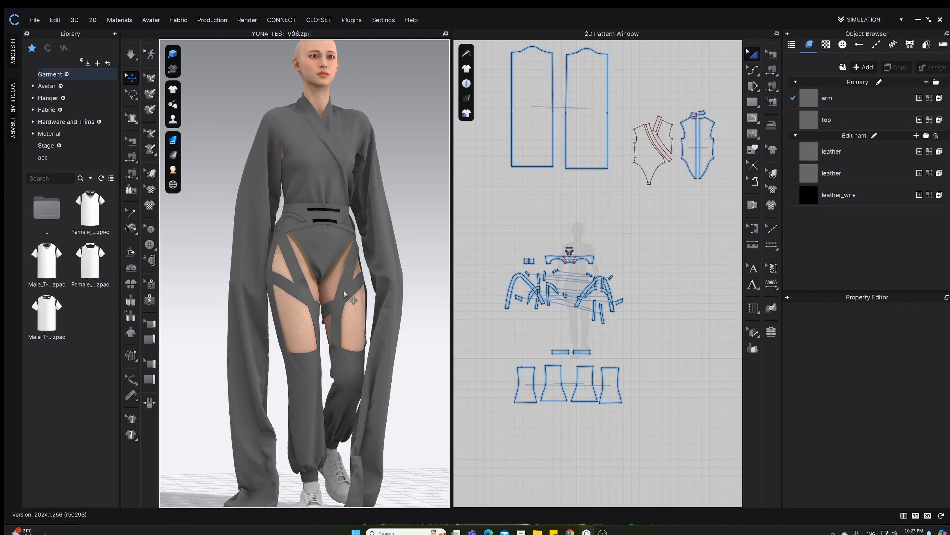
{"action": "right_click_drag", "start_coordinate": [328, 291], "coordinate": [560, 291]}
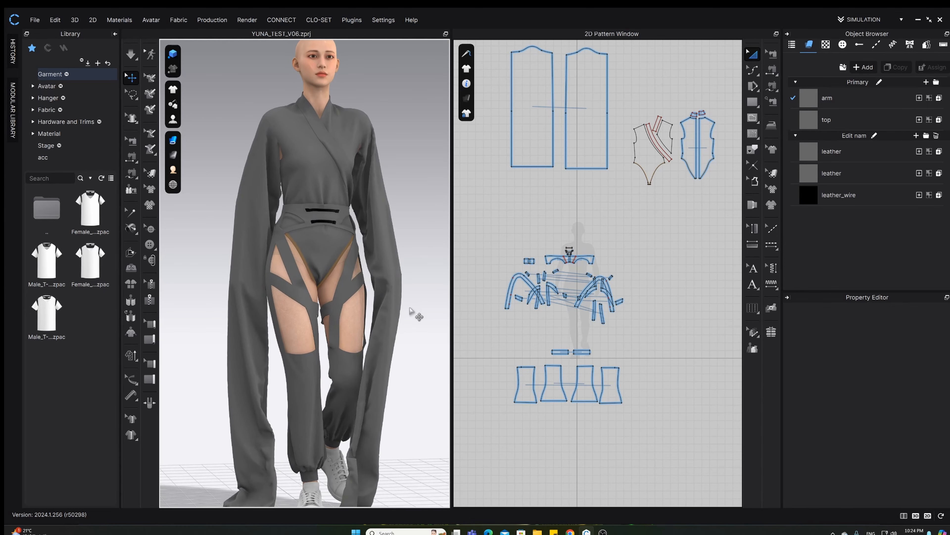
{"action": "scroll", "coordinate": [416, 315], "scroll_direction": "down", "scroll_amount": 3}
{"action": "right_click_drag", "start_coordinate": [396, 323], "coordinate": [409, 321]}
{"action": "middle_click_drag", "start_coordinate": [408, 321], "coordinate": [393, 335]}
{"action": "scroll", "coordinate": [408, 325], "scroll_direction": "up", "scroll_amount": 2}
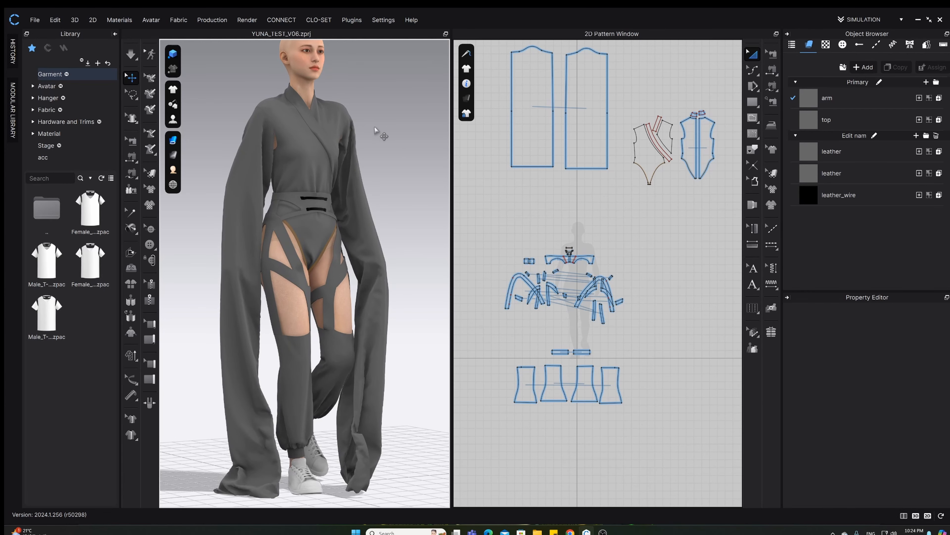
{"action": "right_click_drag", "start_coordinate": [381, 136], "coordinate": [369, 123]}
Switch to the UV Editor workspace and arrange the UVs to match the 2D pattern layout
{"action": "left_click", "coordinate": [871, 21]}
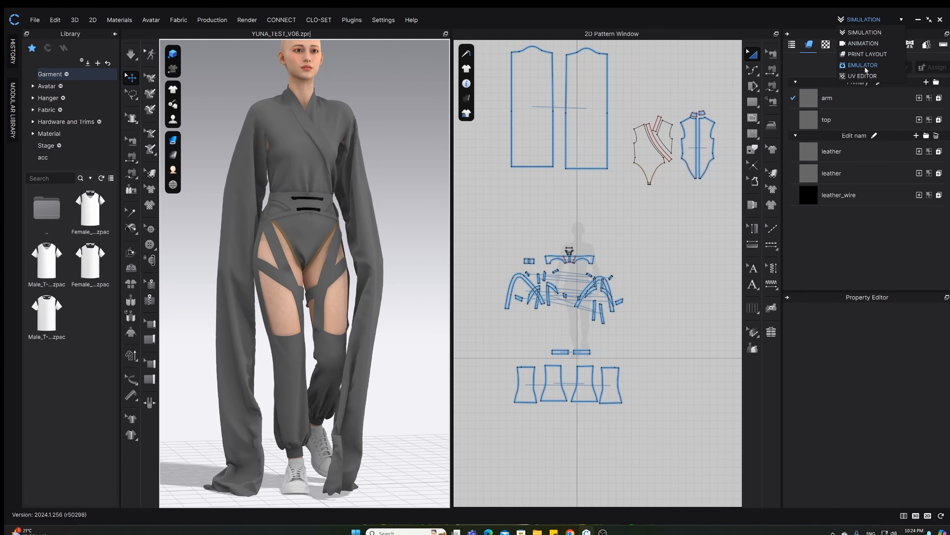
{"action": "left_click", "coordinate": [862, 76]}
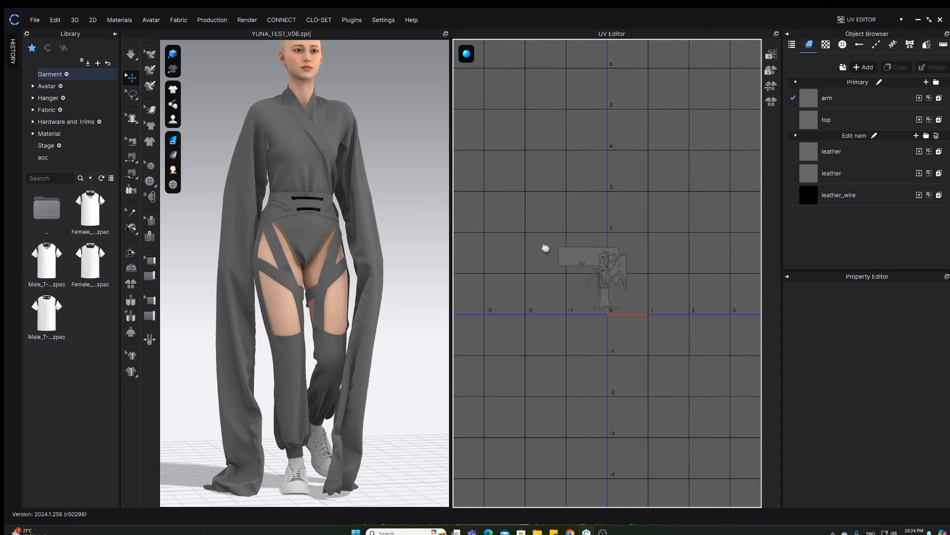
{"action": "right_click", "coordinate": [676, 206]}
{"action": "left_click", "coordinate": [692, 218]}
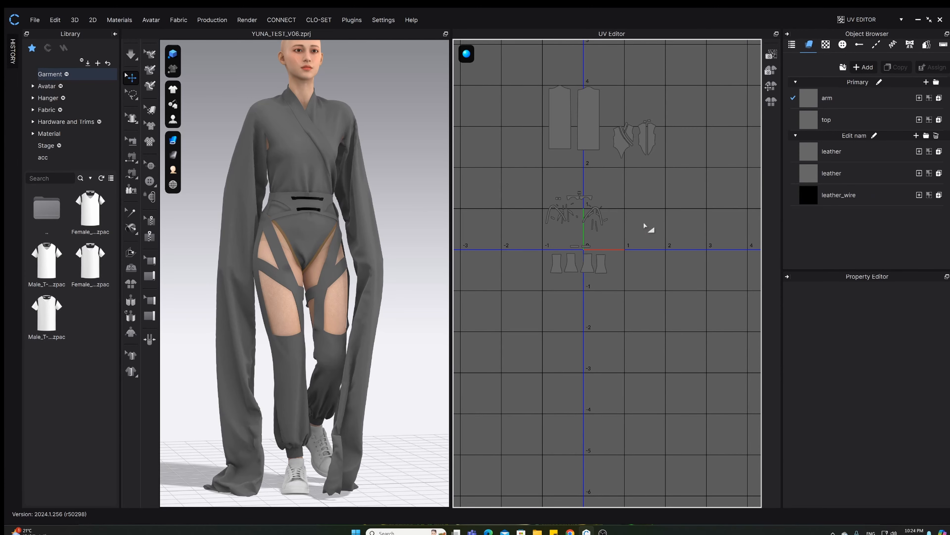
Scale all UV pieces down together until a sleeve fits within one tile, and move them above the first tiles
{"action": "left_click_drag", "start_coordinate": [524, 111], "coordinate": [689, 322]}
{"action": "scroll", "coordinate": [665, 221], "scroll_direction": "up", "scroll_amount": 2}
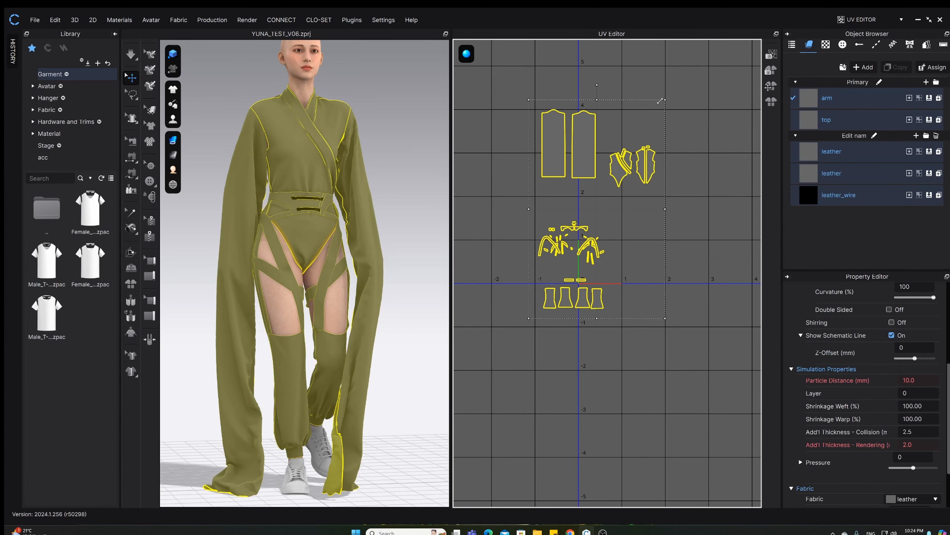
{"action": "left_click_drag", "start_coordinate": [606, 174], "coordinate": [632, 152]}
{"action": "scroll", "coordinate": [603, 178], "scroll_direction": "up", "scroll_amount": 2}
{"action": "left_click_drag", "start_coordinate": [541, 192], "coordinate": [703, 119]}
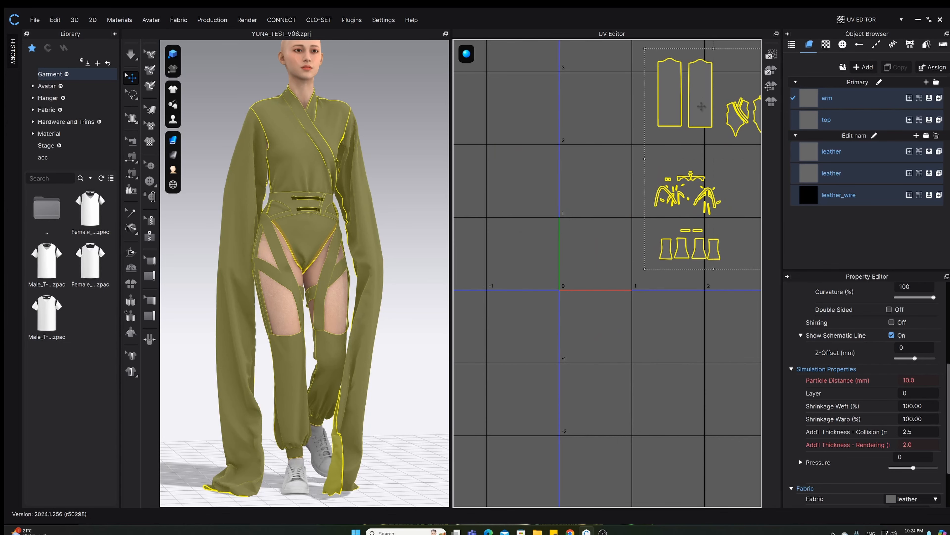
{"action": "middle_click_drag", "start_coordinate": [671, 176], "coordinate": [639, 248]}
{"action": "left_click_drag", "start_coordinate": [634, 140], "coordinate": [561, 62]}
{"action": "left_click", "coordinate": [617, 153]}
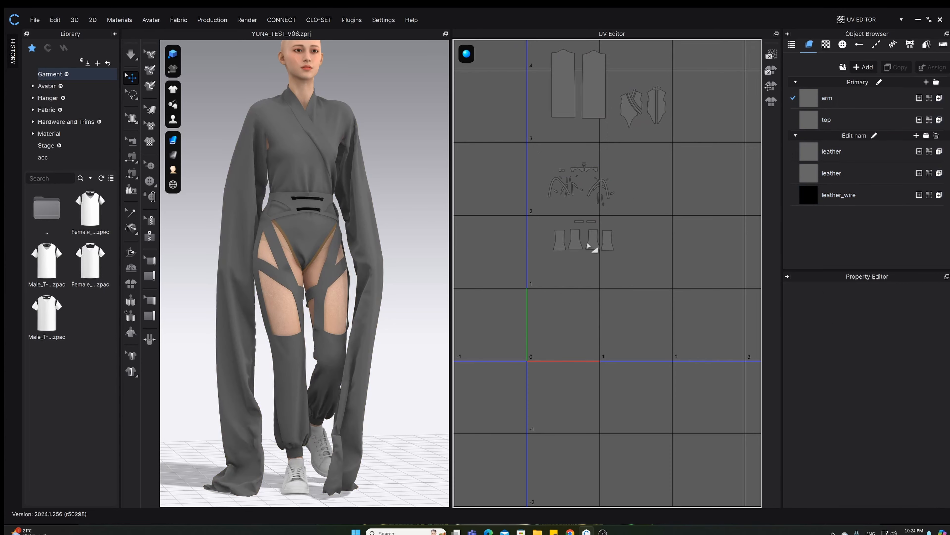
Move all the top's UV pieces together into the first UV tile, between 0 and 1
{"action": "scroll", "coordinate": [597, 272], "scroll_direction": "up", "scroll_amount": 3}
{"action": "middle_click_drag", "start_coordinate": [617, 194], "coordinate": [617, 298]}
{"action": "left_click_drag", "start_coordinate": [626, 99], "coordinate": [625, 98]}
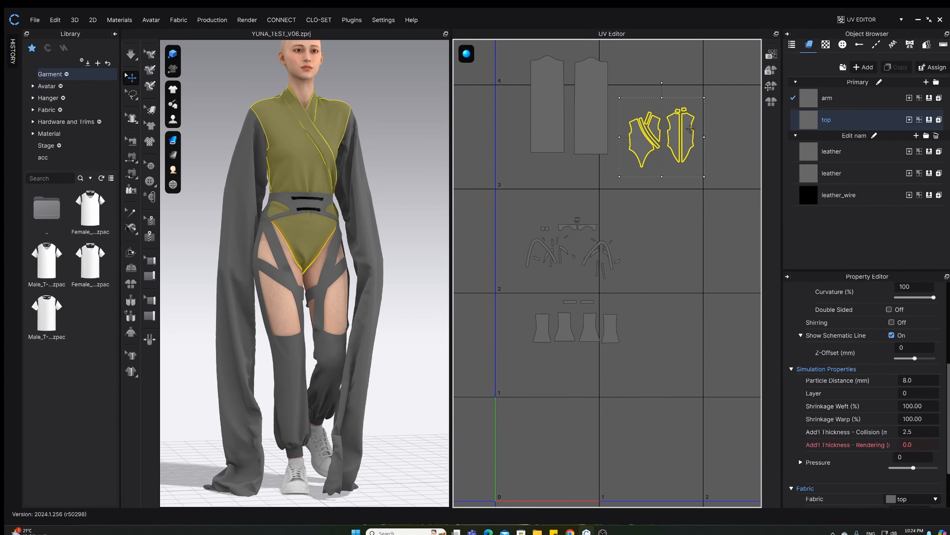
{"action": "left_click_drag", "start_coordinate": [643, 135], "coordinate": [520, 423]}
{"action": "scroll", "coordinate": [633, 329], "scroll_direction": "up", "scroll_amount": 1}
{"action": "scroll", "coordinate": [633, 330], "scroll_direction": "down", "scroll_amount": 3}
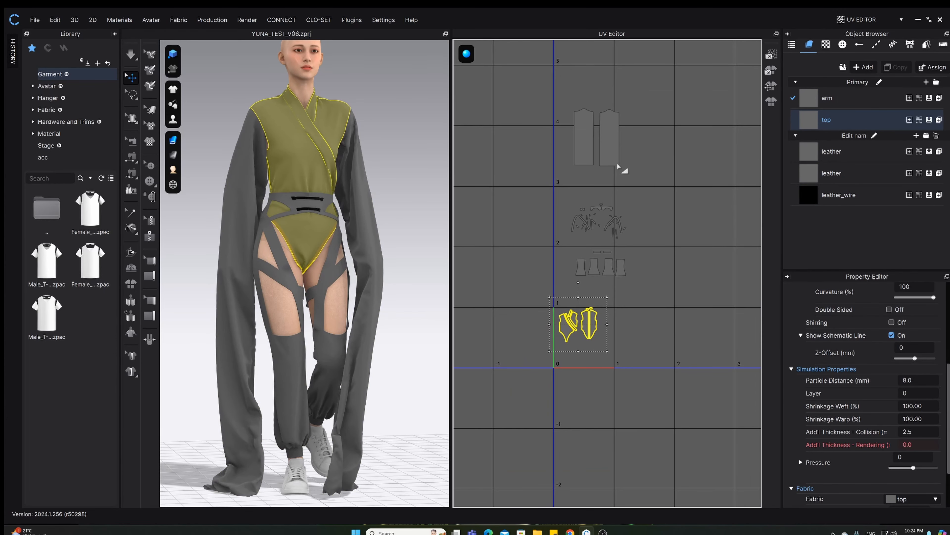
Move both sleeve UV pieces into the second UV tile, between 1 and 2
{"action": "left_click", "coordinate": [613, 135]}
{"action": "left_click", "coordinate": [576, 139], "text": "shift"}
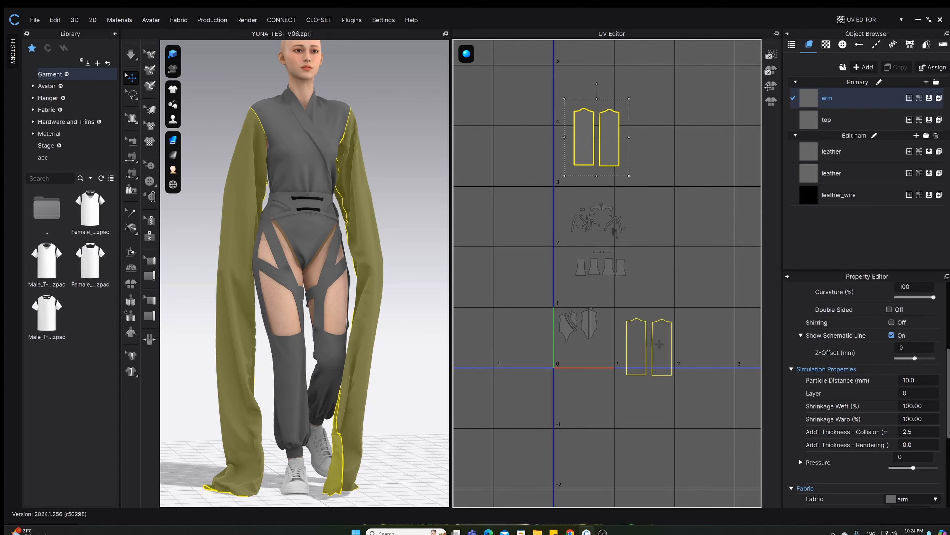
{"action": "left_click_drag", "start_coordinate": [656, 337], "coordinate": [656, 336]}
{"action": "scroll", "coordinate": [651, 337], "scroll_direction": "up", "scroll_amount": 6}
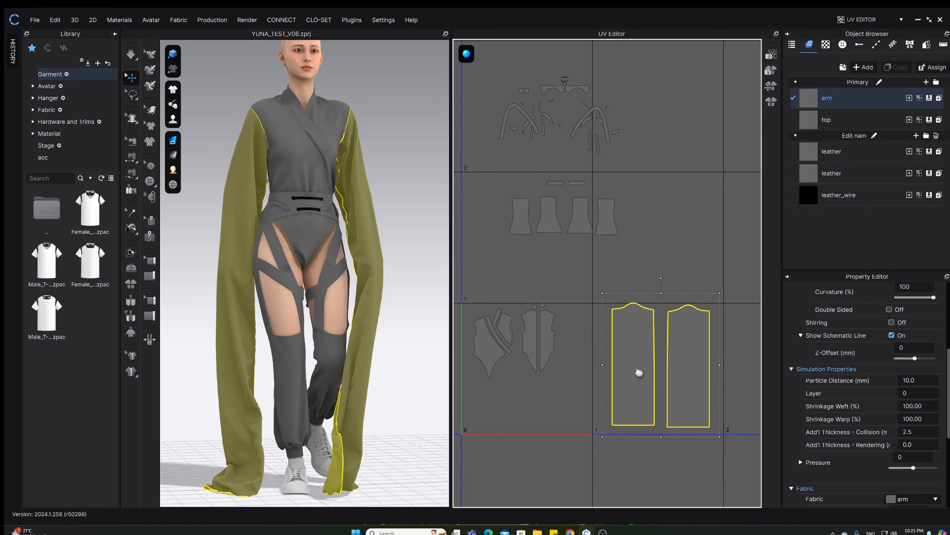
{"action": "middle_click_drag", "start_coordinate": [647, 268], "coordinate": [584, 279]}
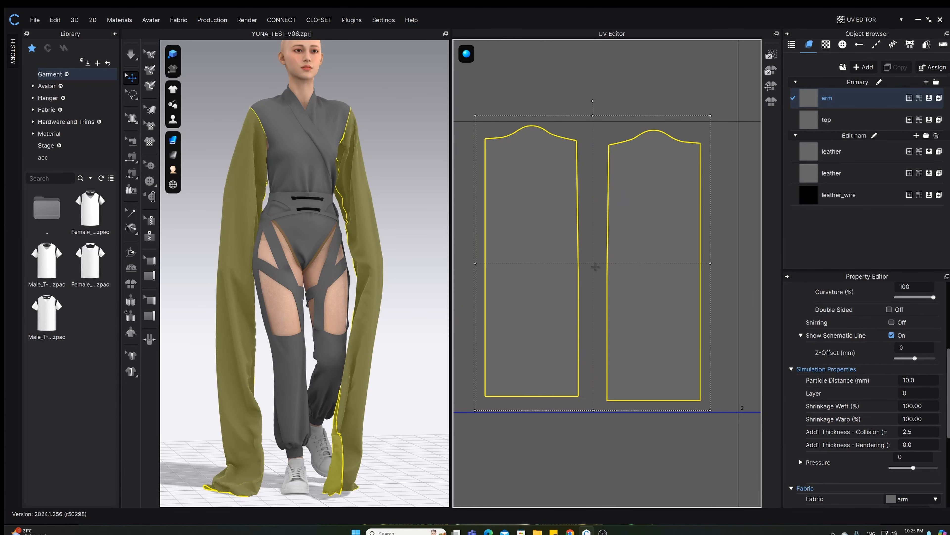
Shift the top's back panels and small collar pieces lower and away from the front pieces inside the first tile
{"action": "scroll", "coordinate": [570, 274], "scroll_direction": "down", "scroll_amount": 4}
{"action": "left_click", "coordinate": [605, 291]}
{"action": "scroll", "coordinate": [605, 290], "scroll_direction": "up", "scroll_amount": 3}
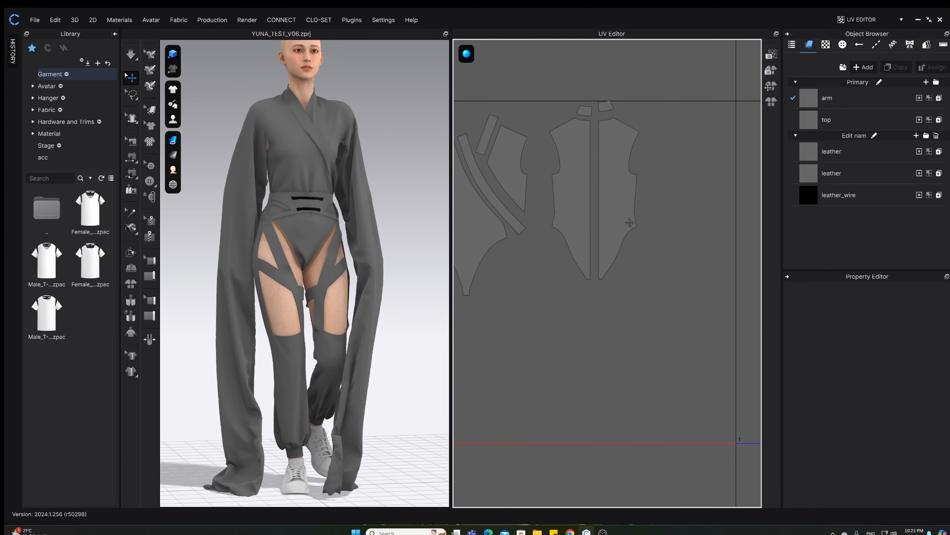
{"action": "left_click", "coordinate": [666, 240]}
{"action": "left_click_drag", "start_coordinate": [585, 214], "coordinate": [612, 194]}
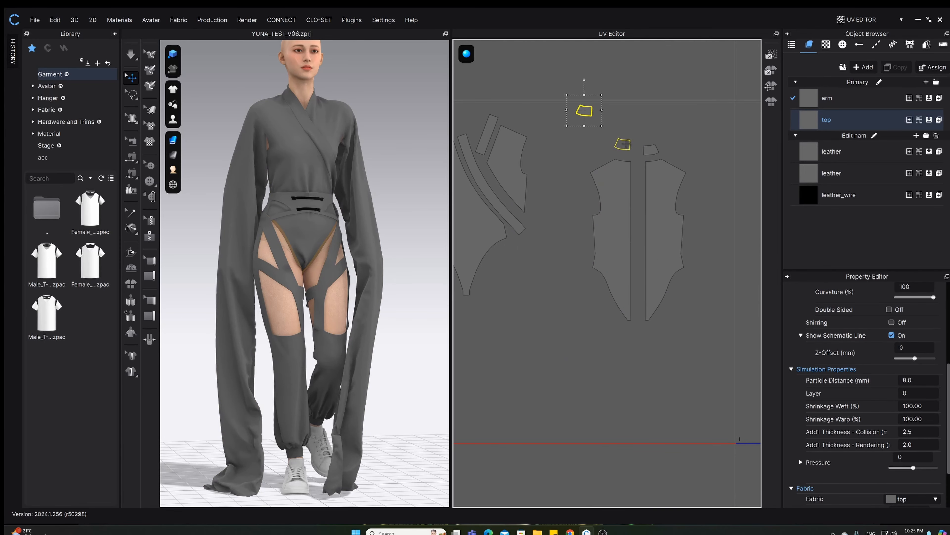
{"action": "left_click_drag", "start_coordinate": [628, 151], "coordinate": [627, 152]}
Space out the top's front panels and collar strips inside the first UV tile
{"action": "scroll", "coordinate": [568, 252], "scroll_direction": "down", "scroll_amount": 7}
{"action": "scroll", "coordinate": [568, 253], "scroll_direction": "up", "scroll_amount": 8}
{"action": "middle_click_drag", "start_coordinate": [647, 249], "coordinate": [718, 241]}
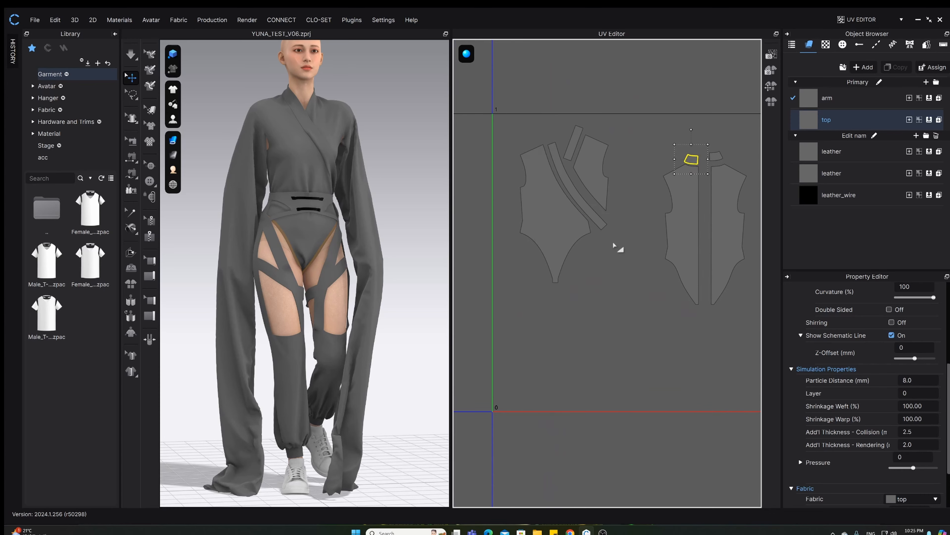
{"action": "left_click_drag", "start_coordinate": [561, 225], "coordinate": [554, 250]}
{"action": "left_click", "coordinate": [586, 219]}
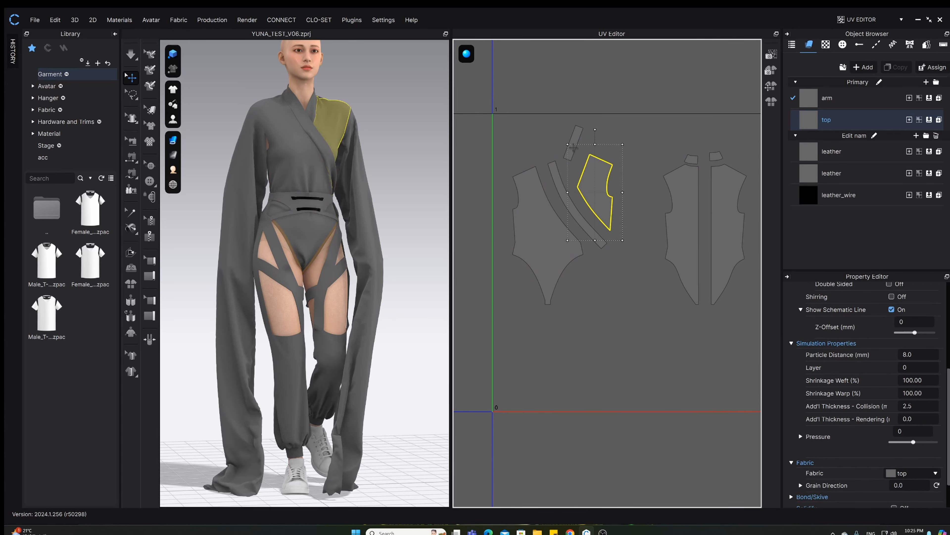
{"action": "left_click", "coordinate": [568, 138]}
Move all the remaining lower-body UV pieces above the third UV tile, between 2 and 3
{"action": "scroll", "coordinate": [611, 268], "scroll_direction": "down", "scroll_amount": 8}
{"action": "scroll", "coordinate": [573, 289], "scroll_direction": "up", "scroll_amount": 2}
{"action": "middle_click_drag", "start_coordinate": [647, 270], "coordinate": [580, 289]}
{"action": "left_click_drag", "start_coordinate": [604, 143], "coordinate": [503, 243]}
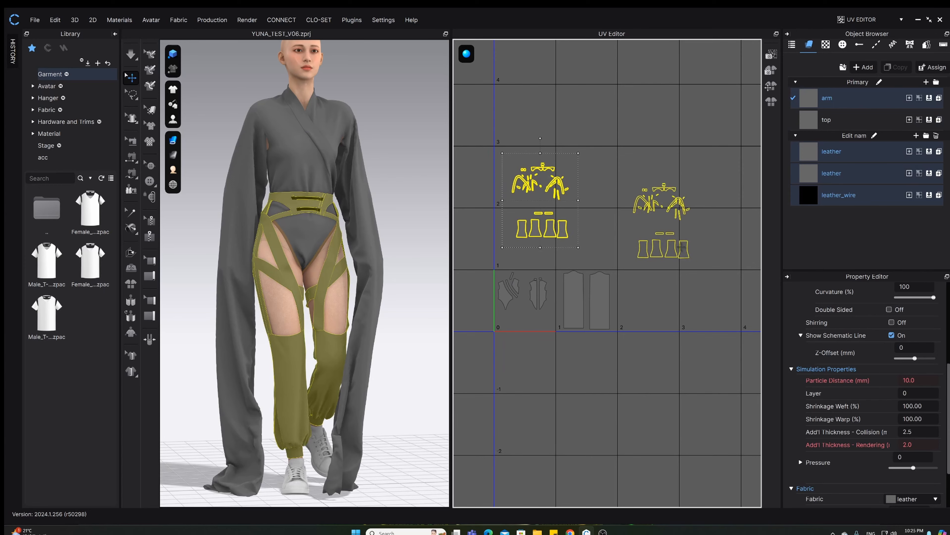
{"action": "left_click_drag", "start_coordinate": [682, 247], "coordinate": [679, 247]}
Move the four trouser leg UV pieces into the upper part of the third tile, side by side
{"action": "mouse_move", "coordinate": [664, 264]}
{"action": "middle_mouse_down"}
{"action": "mouse_move", "coordinate": [653, 261]}
{"action": "mouse_move", "coordinate": [662, 255]}
{"action": "middle_mouse_up"}
{"action": "scroll", "coordinate": [665, 288], "scroll_direction": "up", "scroll_amount": 10}
{"action": "scroll", "coordinate": [663, 260], "scroll_direction": "down", "scroll_amount": 4}
{"action": "scroll", "coordinate": [663, 261], "scroll_direction": "up", "scroll_amount": 1}
{"action": "left_click", "coordinate": [653, 247]}
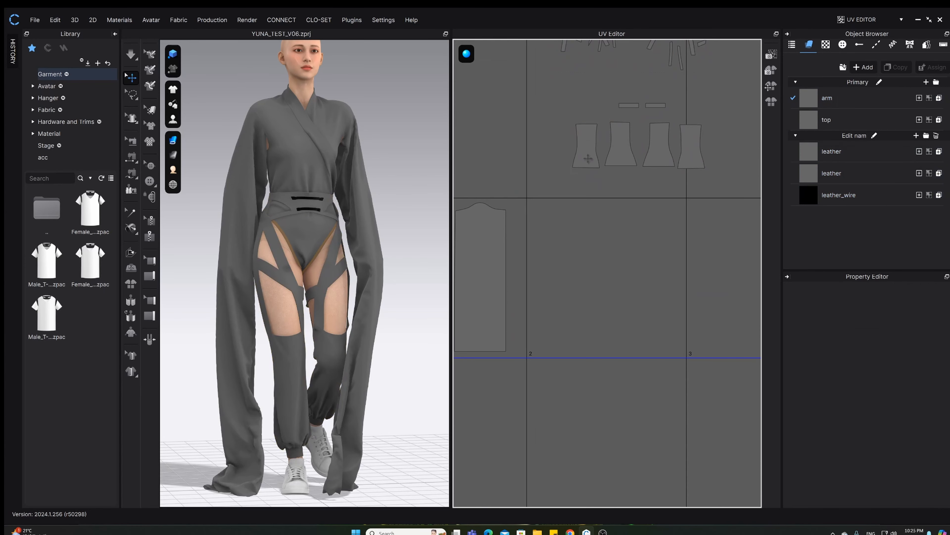
{"action": "left_click_drag", "start_coordinate": [588, 158], "coordinate": [550, 233]}
{"action": "left_click_drag", "start_coordinate": [618, 155], "coordinate": [577, 232]}
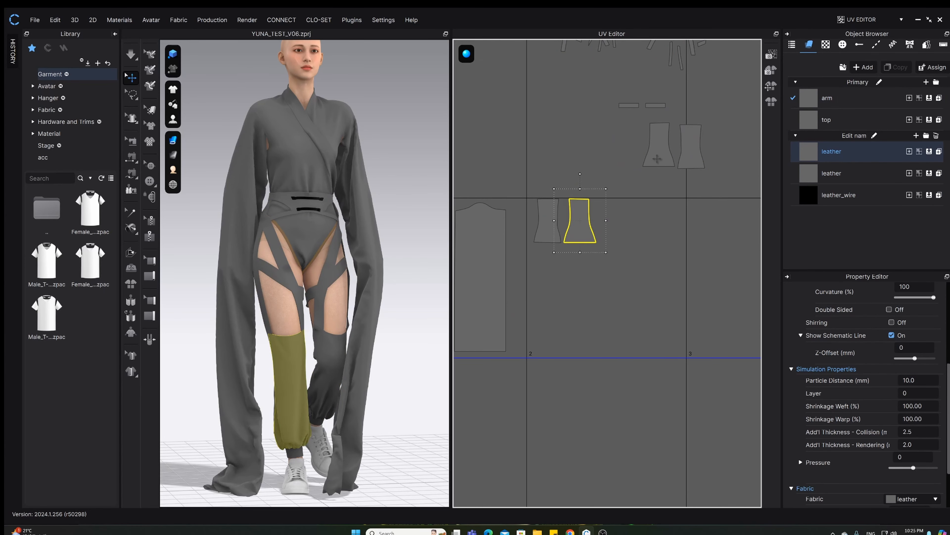
{"action": "left_click_drag", "start_coordinate": [657, 159], "coordinate": [647, 236]}
{"action": "left_click", "coordinate": [692, 150]}
Align the four trouser leg pieces in an evenly spaced row just inside the third tile's upper edge
{"action": "scroll", "coordinate": [637, 263], "scroll_direction": "up", "scroll_amount": 5}
{"action": "middle_click_drag", "start_coordinate": [637, 263], "coordinate": [722, 279]}
{"action": "scroll", "coordinate": [546, 256], "scroll_direction": "up", "scroll_amount": 3}
{"action": "left_click_drag", "start_coordinate": [553, 195], "coordinate": [540, 199]}
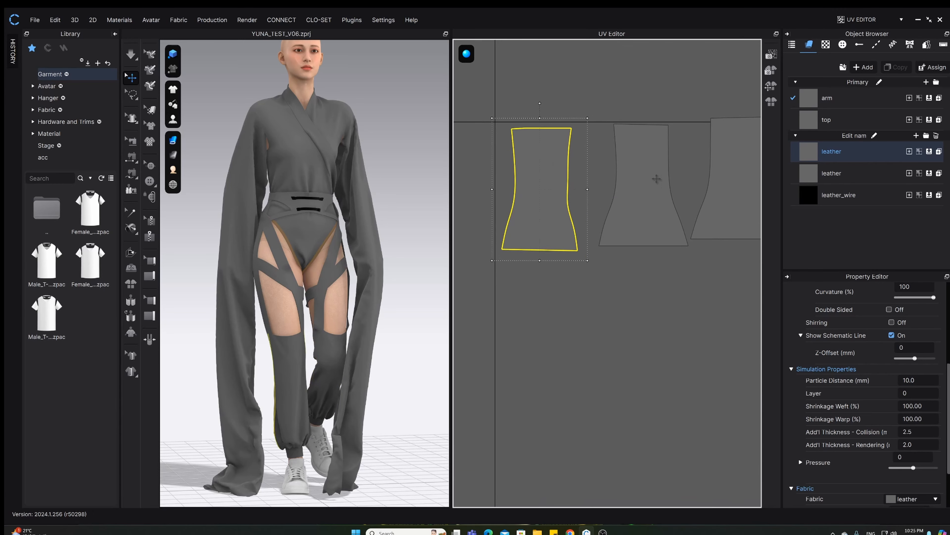
{"action": "left_click_drag", "start_coordinate": [652, 187], "coordinate": [637, 192]}
{"action": "middle_click_drag", "start_coordinate": [736, 195], "coordinate": [650, 206]}
{"action": "left_click_drag", "start_coordinate": [651, 205], "coordinate": [642, 217]}
{"action": "middle_click_drag", "start_coordinate": [618, 231], "coordinate": [561, 236]}
{"action": "left_click_drag", "start_coordinate": [592, 203], "coordinate": [587, 202]}
{"action": "left_click_drag", "start_coordinate": [687, 227], "coordinate": [674, 232]}
Move the two ankle cuff UV pieces directly below the row of trouser legs
{"action": "scroll", "coordinate": [614, 195], "scroll_direction": "down", "scroll_amount": 6}
{"action": "middle_click_drag", "start_coordinate": [614, 195], "coordinate": [607, 253]}
{"action": "scroll", "coordinate": [633, 225], "scroll_direction": "up", "scroll_amount": 2}
{"action": "middle_click_drag", "start_coordinate": [633, 225], "coordinate": [624, 253]}
{"action": "left_click_drag", "start_coordinate": [647, 195], "coordinate": [549, 143]}
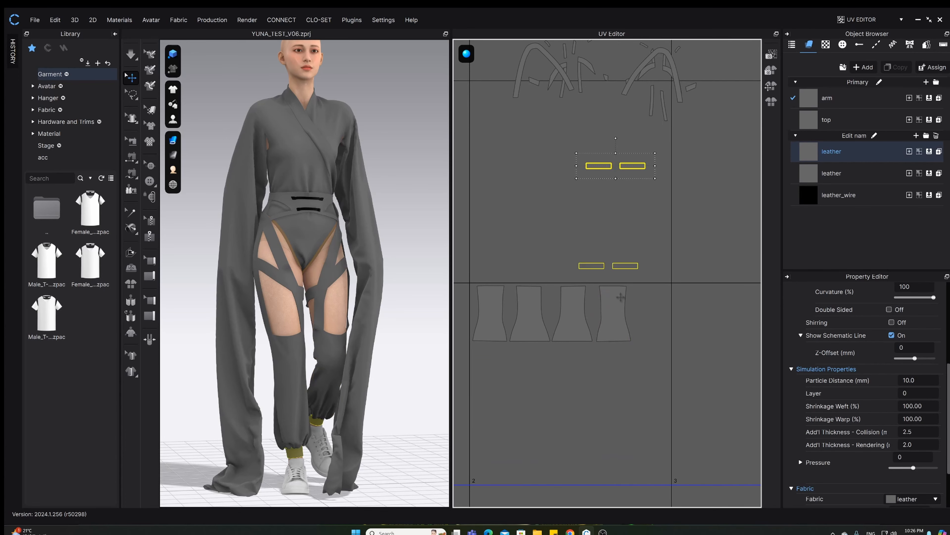
{"action": "left_click_drag", "start_coordinate": [535, 348], "coordinate": [535, 348]}
{"action": "left_click", "coordinate": [599, 212]}
Place the curved thigh strap for the avatar's left leg below the ankle cuffs in the third UV tile
{"action": "middle_click_drag", "start_coordinate": [598, 212], "coordinate": [588, 306]}
{"action": "scroll", "coordinate": [595, 300], "scroll_direction": "down", "scroll_amount": 4}
{"action": "scroll", "coordinate": [611, 269], "scroll_direction": "up", "scroll_amount": 5}
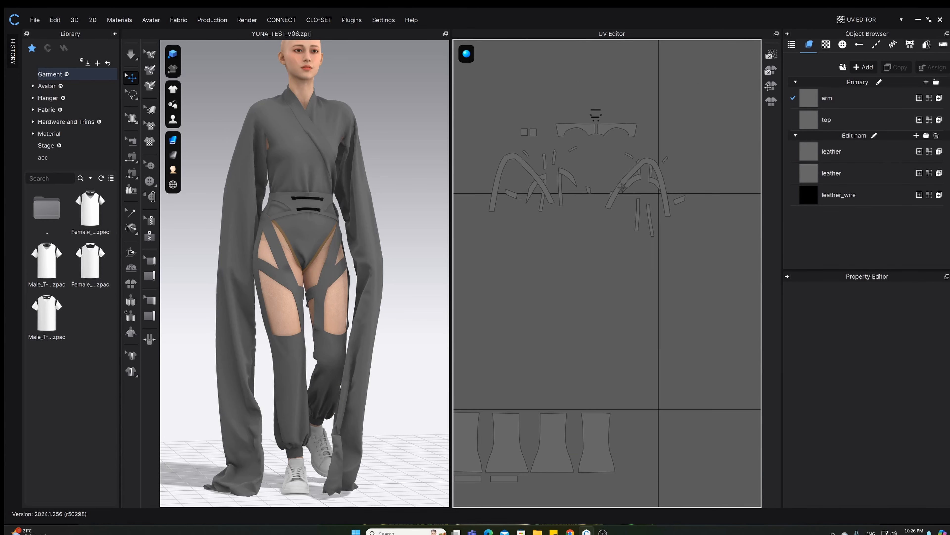
{"action": "left_click_drag", "start_coordinate": [661, 191], "coordinate": [629, 335]}
{"action": "middle_click_drag", "start_coordinate": [631, 334], "coordinate": [683, 178]}
{"action": "left_click_drag", "start_coordinate": [557, 340], "coordinate": [535, 340]}
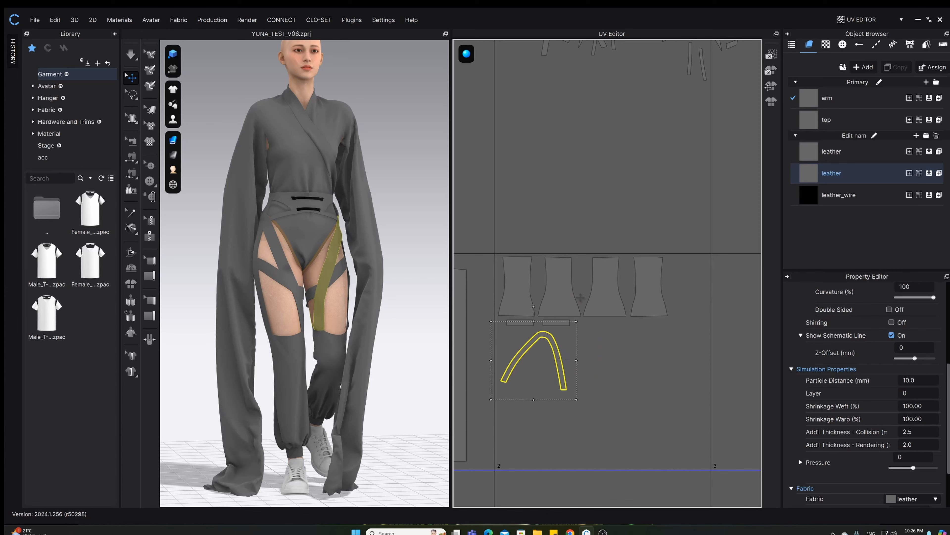
Place the other curved thigh strap beside the first one and the waistband pieces next to the ankle cuffs in the third UV tile
{"action": "middle_click_drag", "start_coordinate": [558, 157], "coordinate": [541, 246]}
{"action": "left_click_drag", "start_coordinate": [555, 88], "coordinate": [582, 428]}
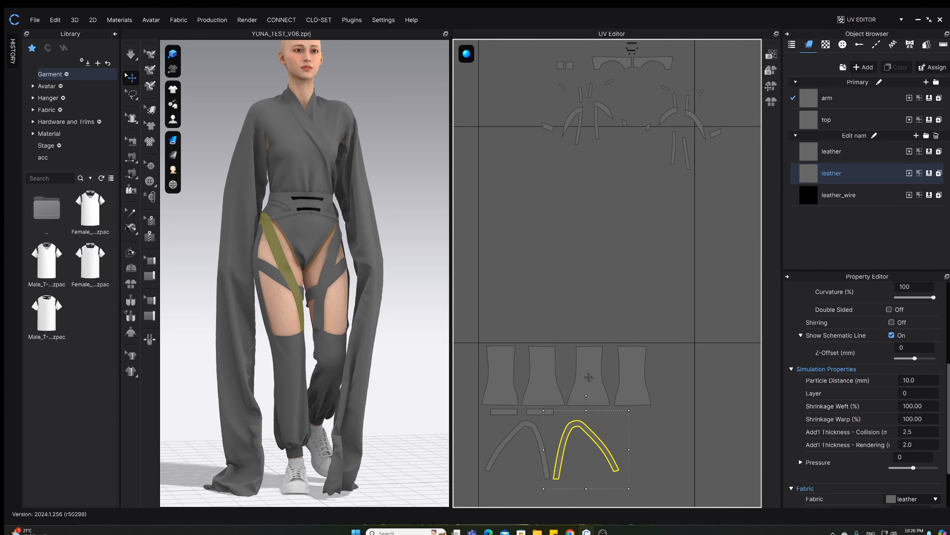
{"action": "left_click", "coordinate": [618, 63]}
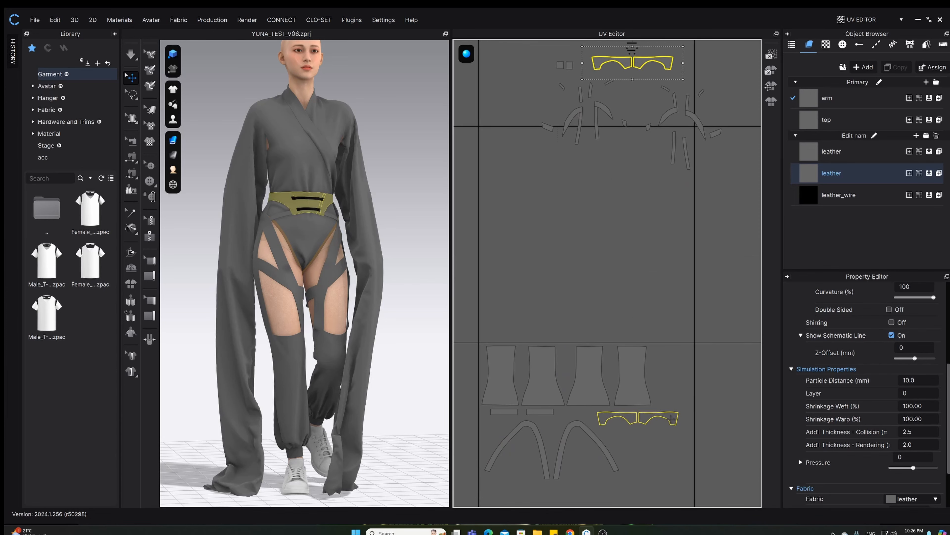
{"action": "left_click_drag", "start_coordinate": [672, 418], "coordinate": [672, 419]}
Move four thigh strap pieces, three curved and one straight, down into the third UV tile near the large curved straps
{"action": "left_click", "coordinate": [598, 120]}
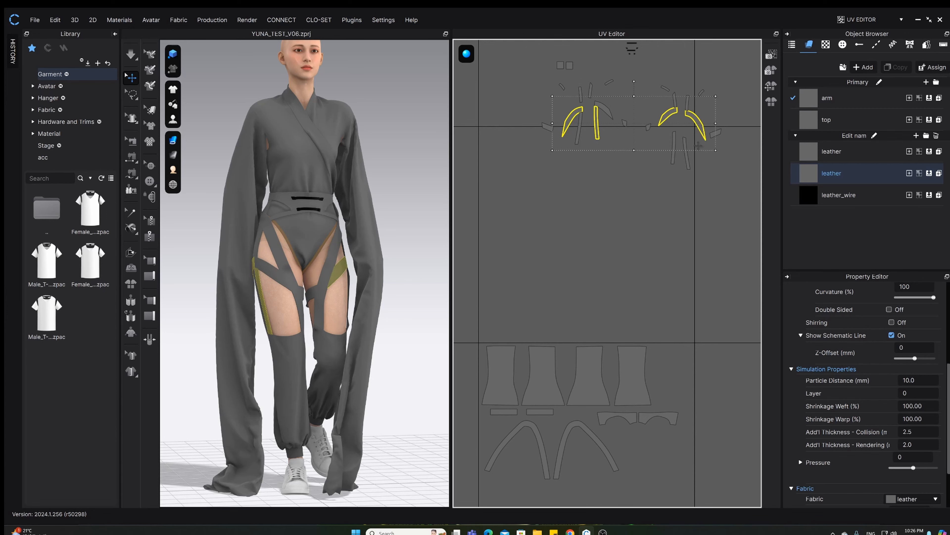
{"action": "left_click_drag", "start_coordinate": [706, 180], "coordinate": [656, 464]}
{"action": "scroll", "coordinate": [652, 464], "scroll_direction": "up", "scroll_amount": 4}
{"action": "middle_click_drag", "start_coordinate": [618, 498], "coordinate": [651, 325]}
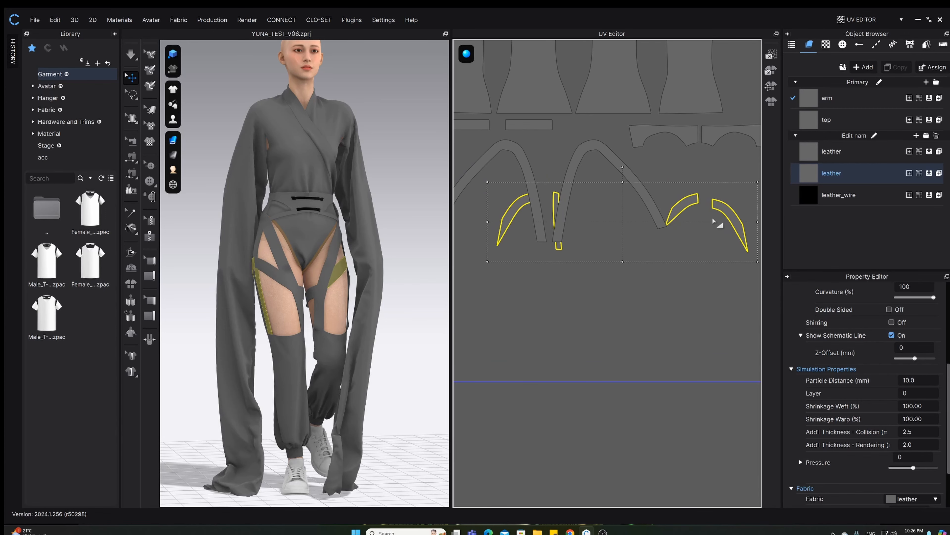
{"action": "left_click_drag", "start_coordinate": [691, 204], "coordinate": [669, 261]}
Nest the four smaller strap pieces inside the arches of the two large curved thigh straps
{"action": "left_click", "coordinate": [668, 297]}
{"action": "scroll", "coordinate": [594, 305], "scroll_direction": "up", "scroll_amount": 3}
{"action": "left_click_drag", "start_coordinate": [559, 279], "coordinate": [559, 172]}
{"action": "left_click_drag", "start_coordinate": [594, 297], "coordinate": [574, 213]}
{"action": "left_click_drag", "start_coordinate": [741, 291], "coordinate": [659, 182]}
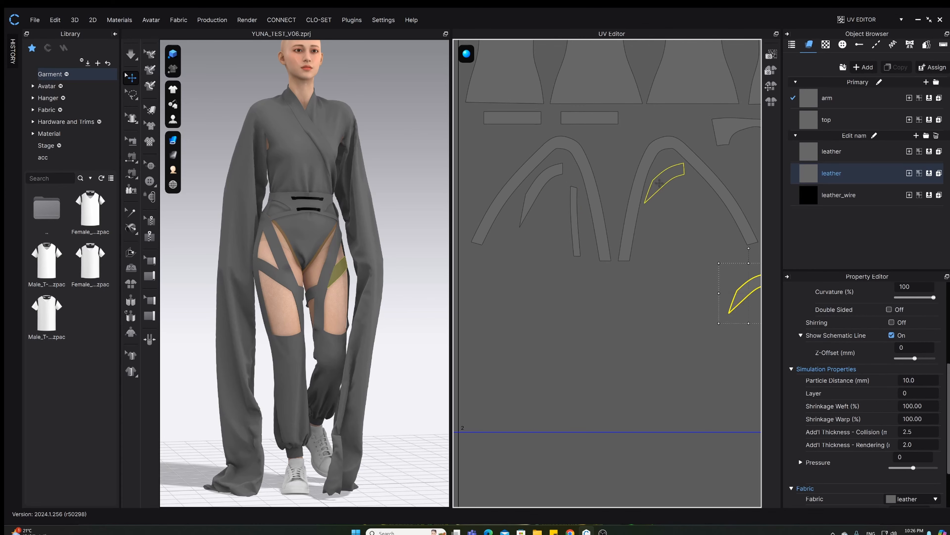
{"action": "scroll", "coordinate": [717, 263], "scroll_direction": "down", "scroll_amount": 2}
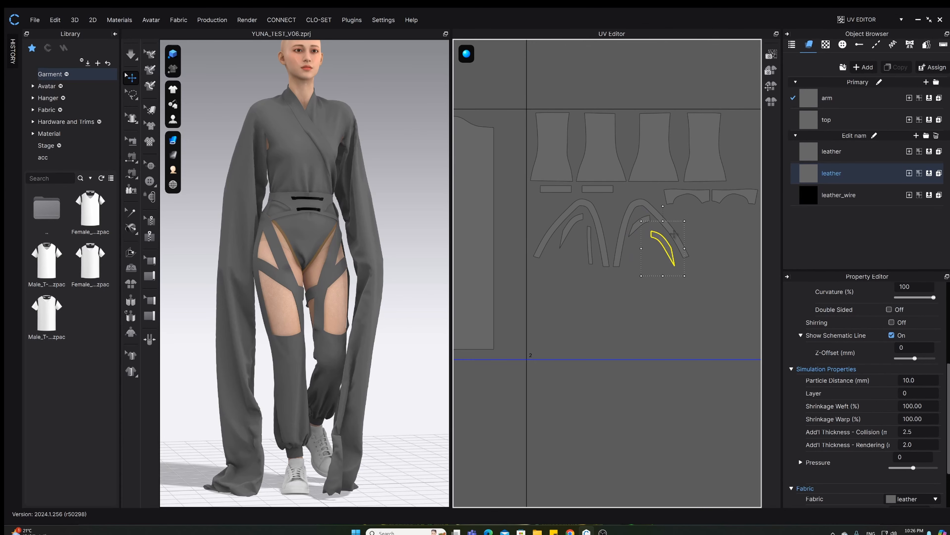
Bring the three remaining long straight leg straps into the third UV tile and place them around the first thigh strap's arch
{"action": "scroll", "coordinate": [595, 335], "scroll_direction": "down", "scroll_amount": 3}
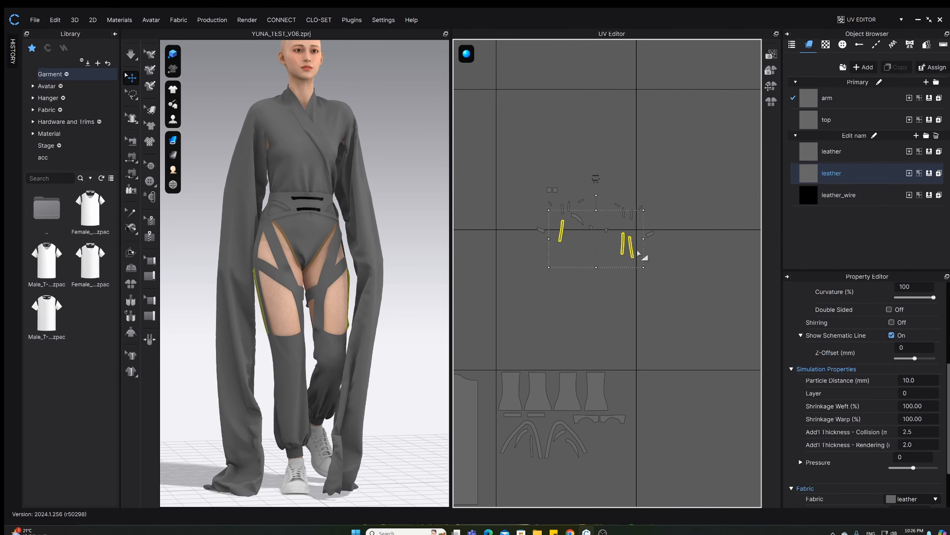
{"action": "right_click_drag", "start_coordinate": [667, 307], "coordinate": [680, 225]}
{"action": "middle_click_drag", "start_coordinate": [604, 408], "coordinate": [649, 285]}
{"action": "scroll", "coordinate": [635, 318], "scroll_direction": "up", "scroll_amount": 5}
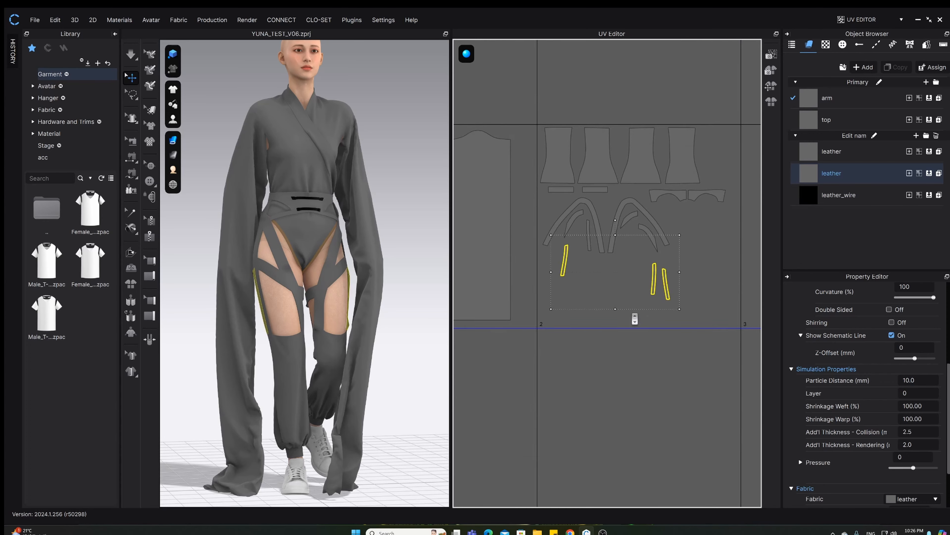
{"action": "left_click", "coordinate": [619, 321]}
{"action": "left_click", "coordinate": [513, 243]}
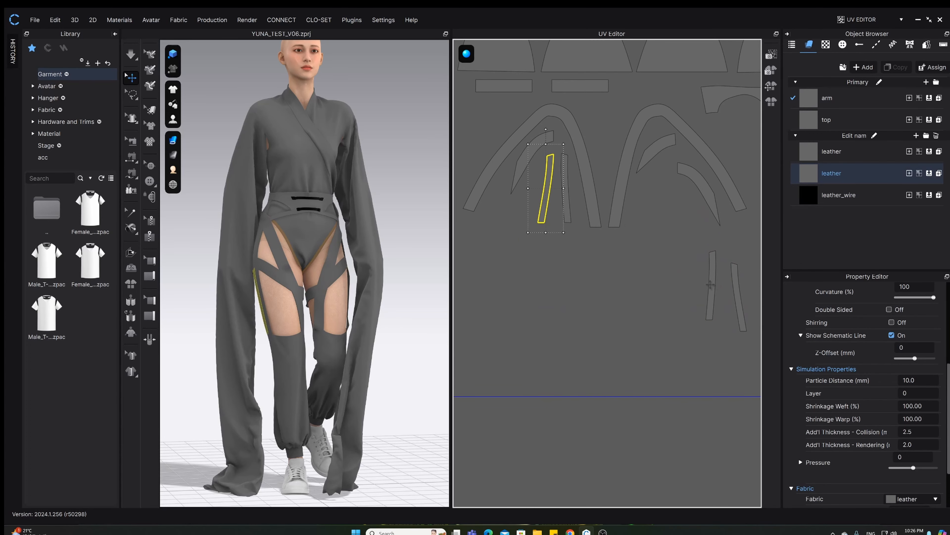
{"action": "left_click_drag", "start_coordinate": [710, 284], "coordinate": [534, 238]}
{"action": "scroll", "coordinate": [651, 280], "scroll_direction": "down", "scroll_amount": 7}
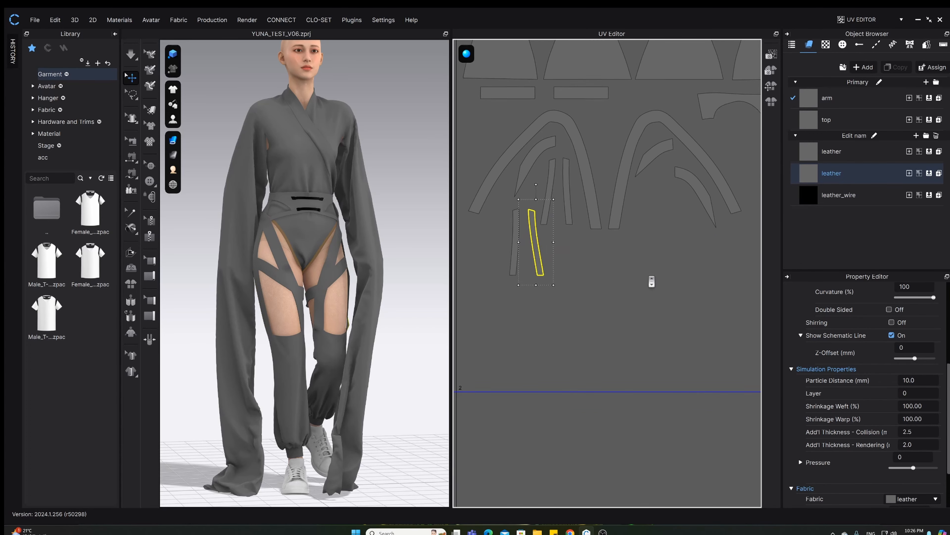
Move all the remaining small strap and tab pieces together into the lower part of the third UV tile
{"action": "middle_click_drag", "start_coordinate": [653, 168], "coordinate": [603, 270]}
{"action": "scroll", "coordinate": [603, 270], "scroll_direction": "up", "scroll_amount": 5}
{"action": "scroll", "coordinate": [639, 267], "scroll_direction": "down", "scroll_amount": 7}
{"action": "left_click_drag", "start_coordinate": [677, 251], "coordinate": [578, 204]}
{"action": "middle_click_drag", "start_coordinate": [670, 402], "coordinate": [669, 314]}
{"action": "scroll", "coordinate": [668, 314], "scroll_direction": "up", "scroll_amount": 7}
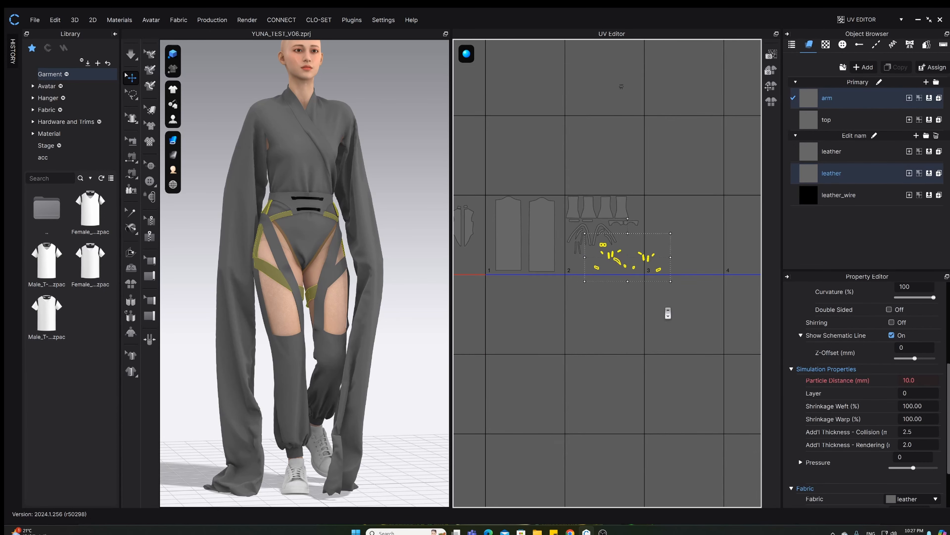
Arrange the two square pieces, the slanted tab and the curved strap compactly below the large thigh straps
{"action": "left_click", "coordinate": [630, 304]}
{"action": "middle_click_drag", "start_coordinate": [630, 290], "coordinate": [615, 336]}
{"action": "scroll", "coordinate": [615, 336], "scroll_direction": "up", "scroll_amount": 4}
{"action": "left_click_drag", "start_coordinate": [544, 219], "coordinate": [520, 174]}
{"action": "left_click_drag", "start_coordinate": [599, 241], "coordinate": [534, 220]}
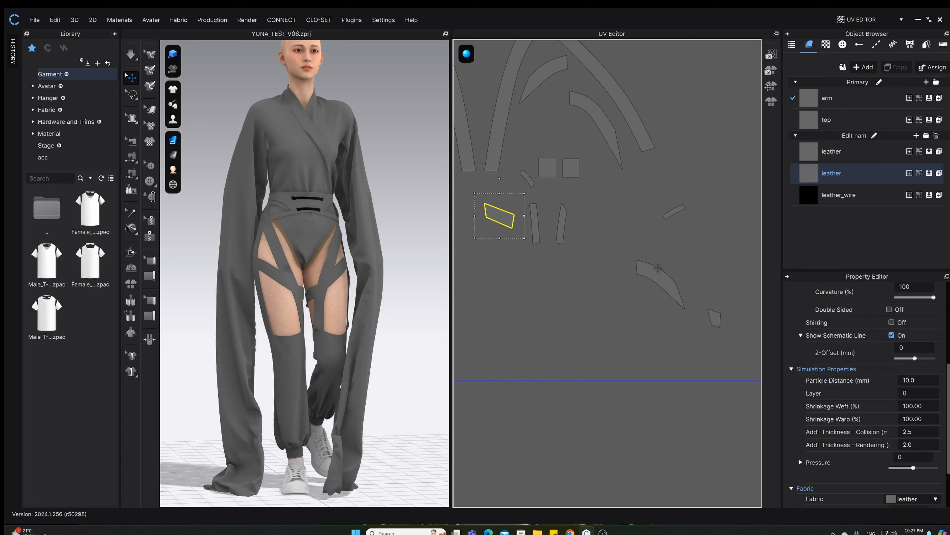
{"action": "left_click_drag", "start_coordinate": [658, 267], "coordinate": [613, 212]}
Gather the outlying small straps and tabs, including those beyond the border, into a compact cluster within the third UV tile
{"action": "middle_click_drag", "start_coordinate": [698, 273], "coordinate": [596, 257]}
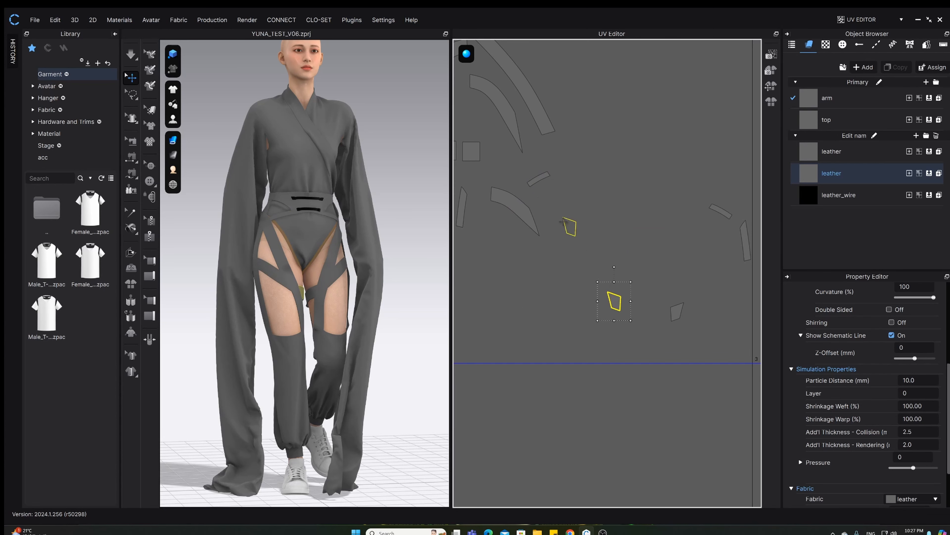
{"action": "left_click_drag", "start_coordinate": [562, 222], "coordinate": [549, 212]}
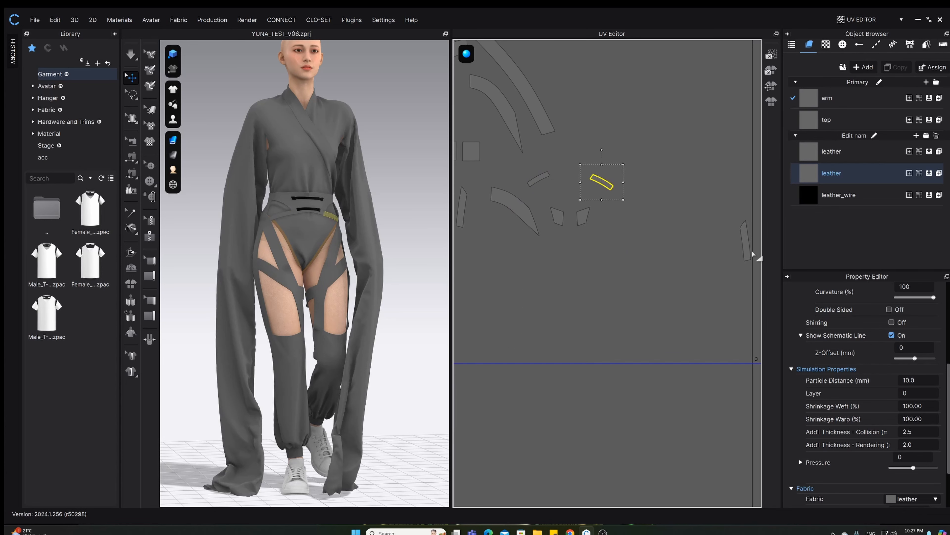
{"action": "left_click", "coordinate": [611, 236]}
{"action": "scroll", "coordinate": [611, 235], "scroll_direction": "down", "scroll_amount": 3}
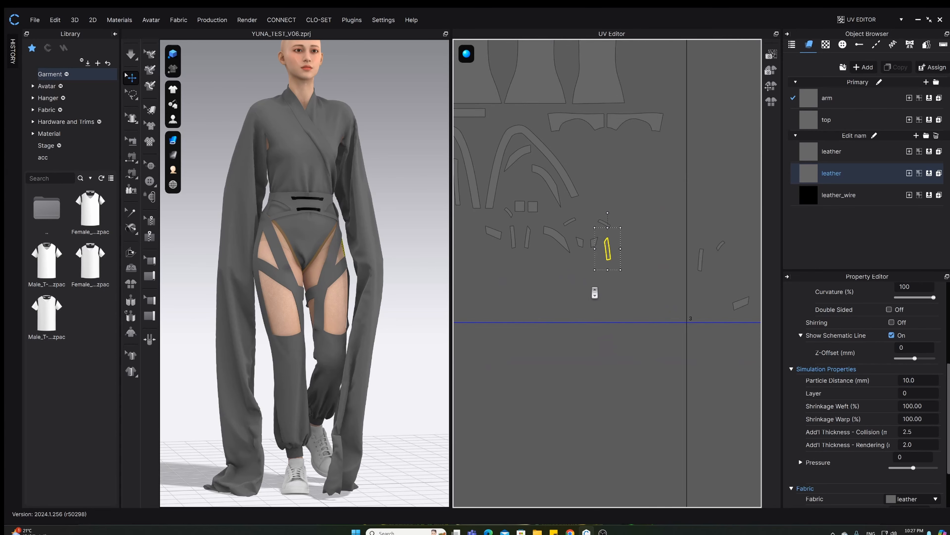
{"action": "middle_click_drag", "start_coordinate": [681, 312], "coordinate": [610, 327]}
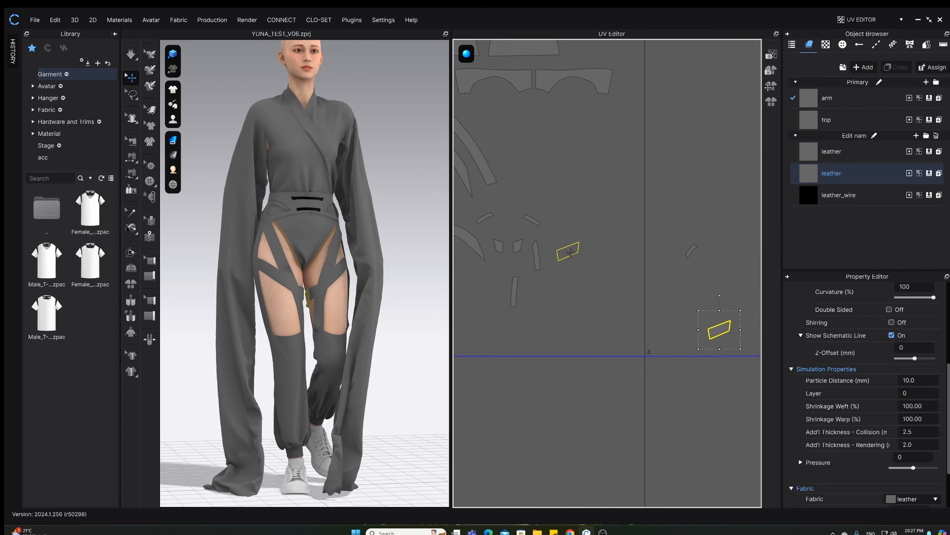
{"action": "left_click", "coordinate": [727, 300]}
{"action": "scroll", "coordinate": [647, 285], "scroll_direction": "down", "scroll_amount": 5}
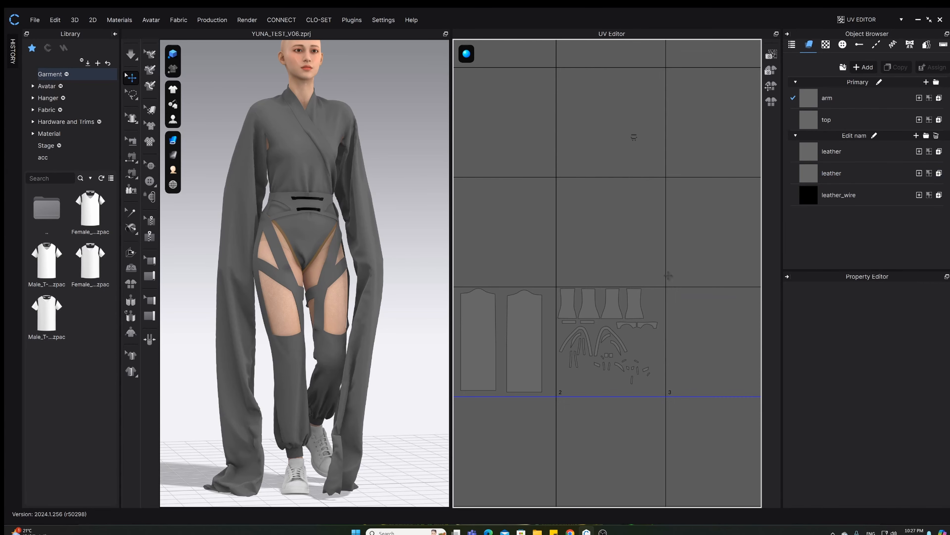
Move the leather_wire pieces into the fourth UV tile and enlarge them within its border
{"action": "left_click_drag", "start_coordinate": [583, 91], "coordinate": [652, 196]}
{"action": "middle_click_drag", "start_coordinate": [651, 196], "coordinate": [508, 197]}
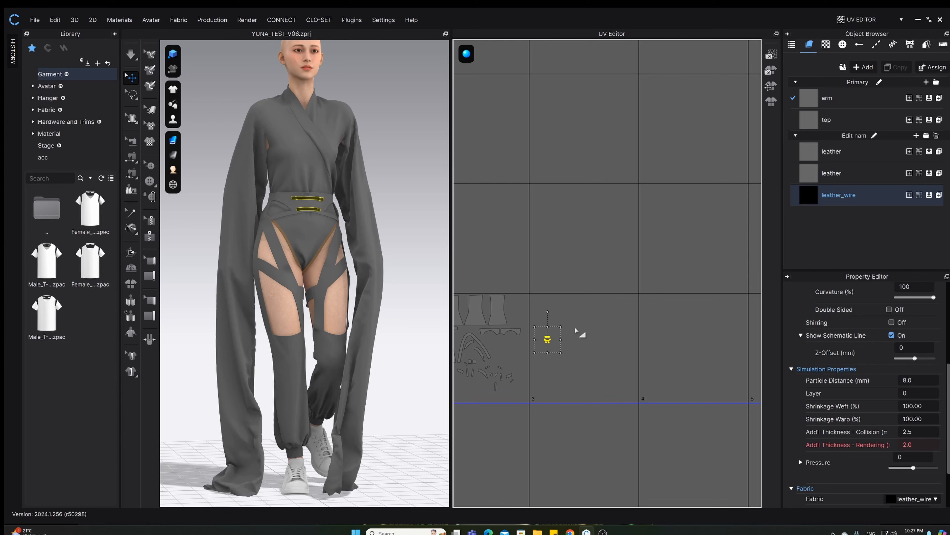
{"action": "key", "text": "ctrl+a"}
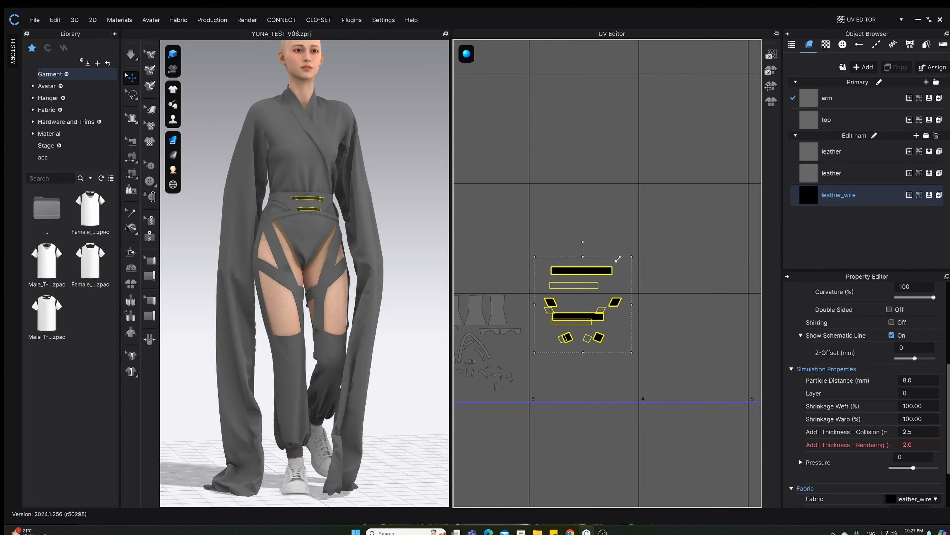
{"action": "left_click", "coordinate": [664, 272]}
{"action": "scroll", "coordinate": [664, 272], "scroll_direction": "down", "scroll_amount": 3}
{"action": "scroll", "coordinate": [636, 187], "scroll_direction": "up", "scroll_amount": 3}
{"action": "left_click", "coordinate": [632, 99]}
Select all the UV pieces to check the finished tile layout against the garment
{"action": "scroll", "coordinate": [554, 316], "scroll_direction": "down", "scroll_amount": 6}
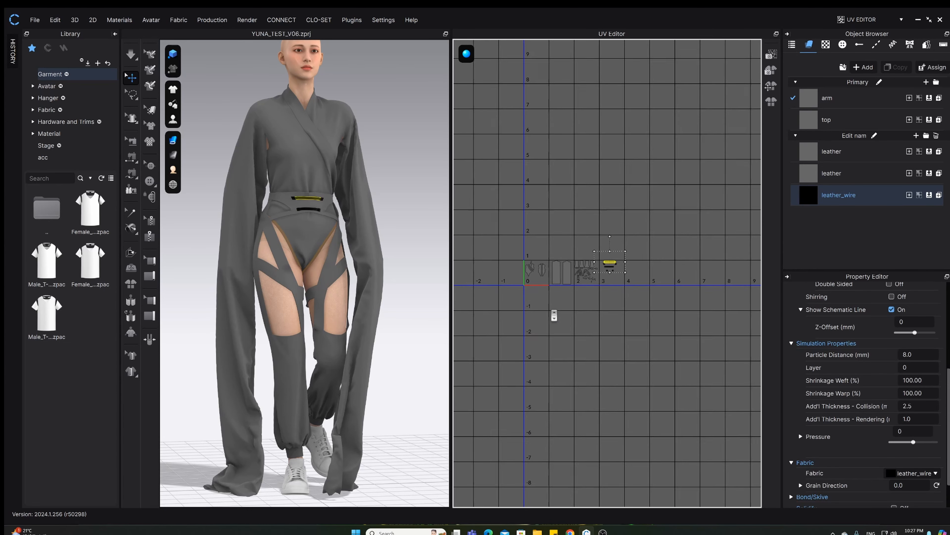
{"action": "scroll", "coordinate": [554, 315], "scroll_direction": "down", "scroll_amount": 1}
{"action": "left_click", "coordinate": [671, 225]}
{"action": "scroll", "coordinate": [662, 223], "scroll_direction": "down", "scroll_amount": 2}
{"action": "left_click_drag", "start_coordinate": [518, 156], "coordinate": [671, 407]}
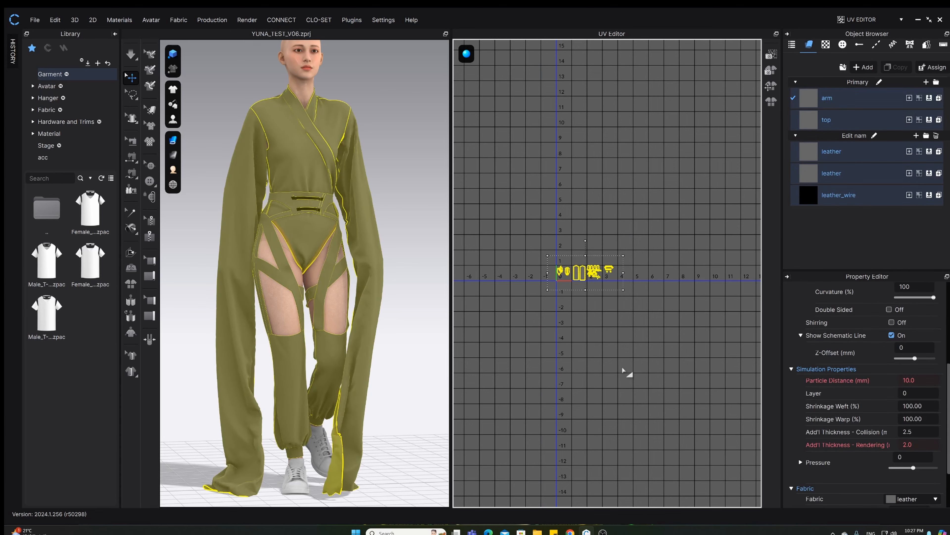
{"action": "right_click_drag", "start_coordinate": [326, 354], "coordinate": [431, 346]}
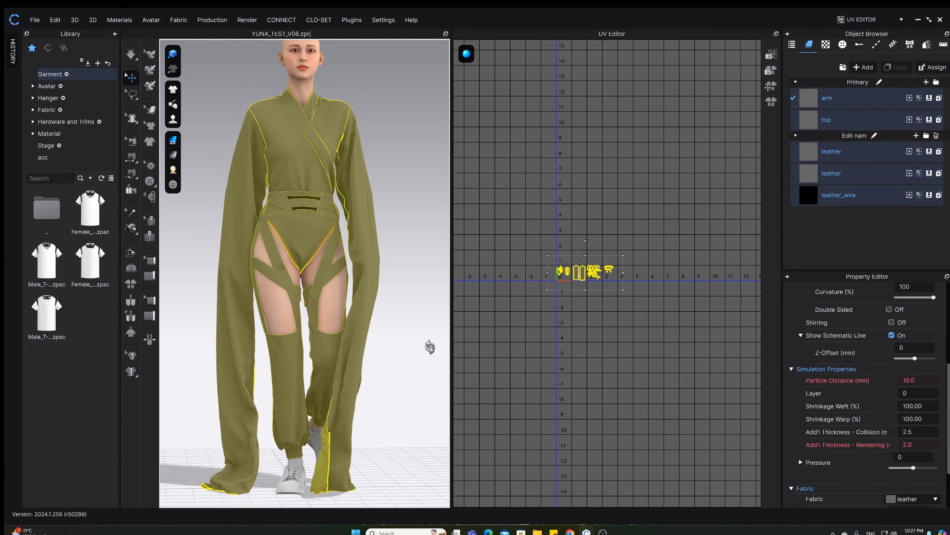
{"action": "left_click", "coordinate": [409, 327]}
{"action": "scroll", "coordinate": [409, 326], "scroll_direction": "up", "scroll_amount": 3}
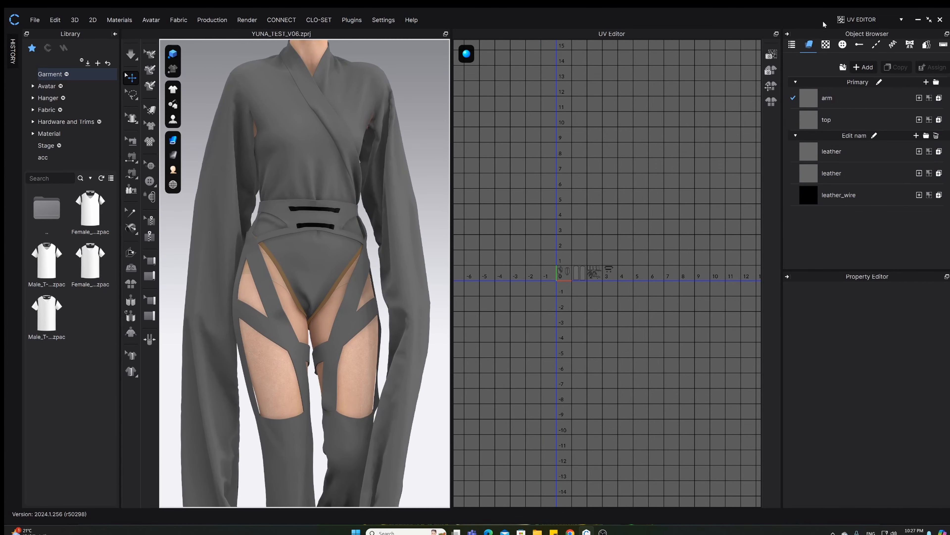
Switch to the simulation workspace and inspect the properties of the top's front panel and crossover band
{"action": "left_click", "coordinate": [857, 20]}
{"action": "left_click", "coordinate": [860, 32]}
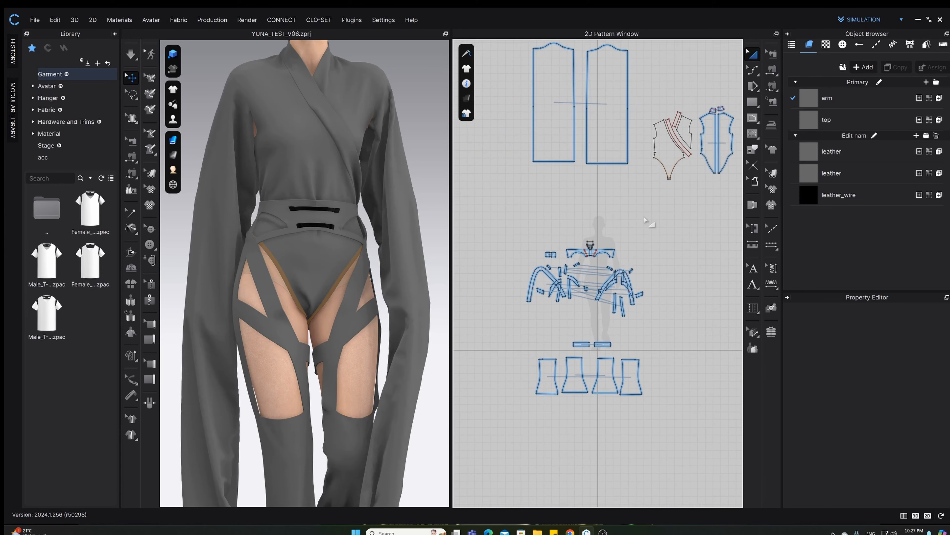
{"action": "left_click_drag", "start_coordinate": [498, 56], "coordinate": [722, 253]}
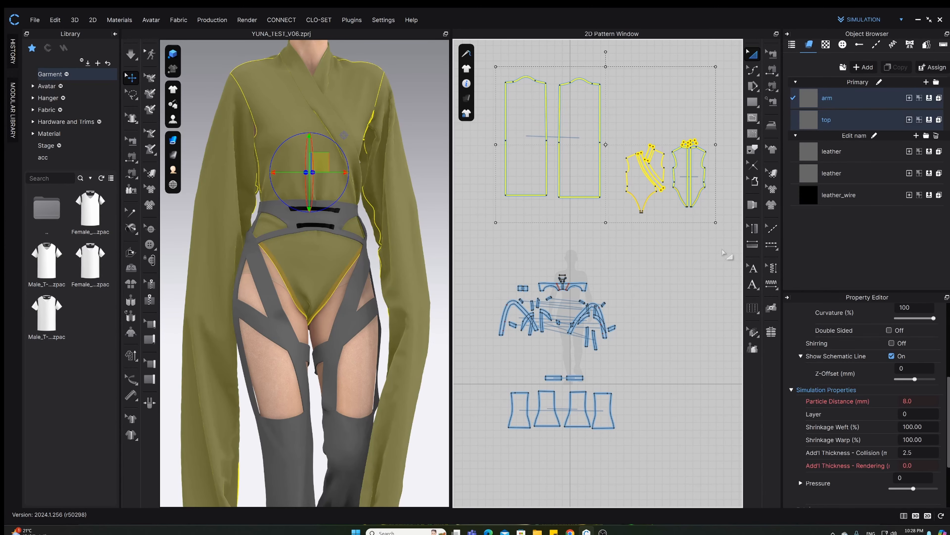
{"action": "left_click", "coordinate": [688, 258]}
{"action": "middle_click_drag", "start_coordinate": [688, 259], "coordinate": [607, 326]}
{"action": "scroll", "coordinate": [603, 279], "scroll_direction": "up", "scroll_amount": 3}
{"action": "left_click", "coordinate": [559, 195]}
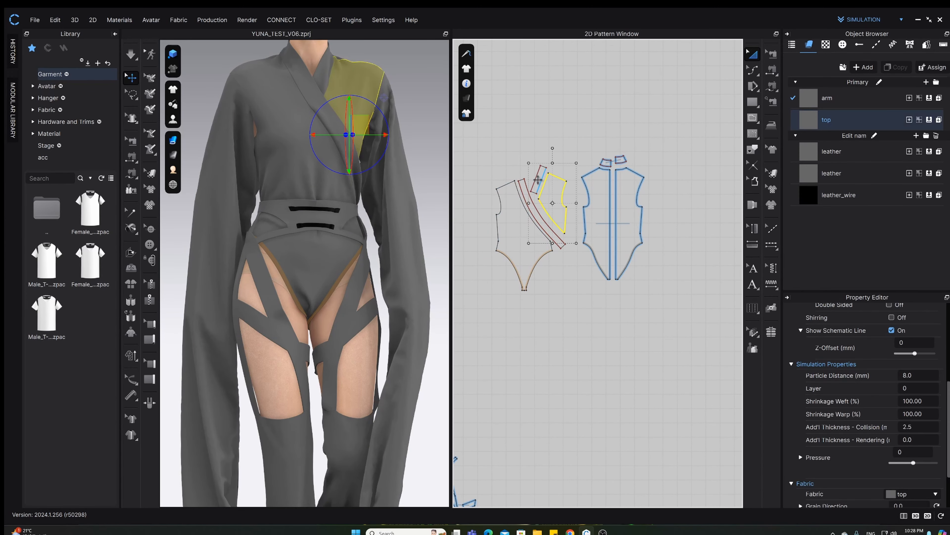
{"action": "left_click", "coordinate": [564, 162]}
{"action": "scroll", "coordinate": [544, 219], "scroll_direction": "up", "scroll_amount": 4}
{"action": "left_click", "coordinate": [501, 195]}
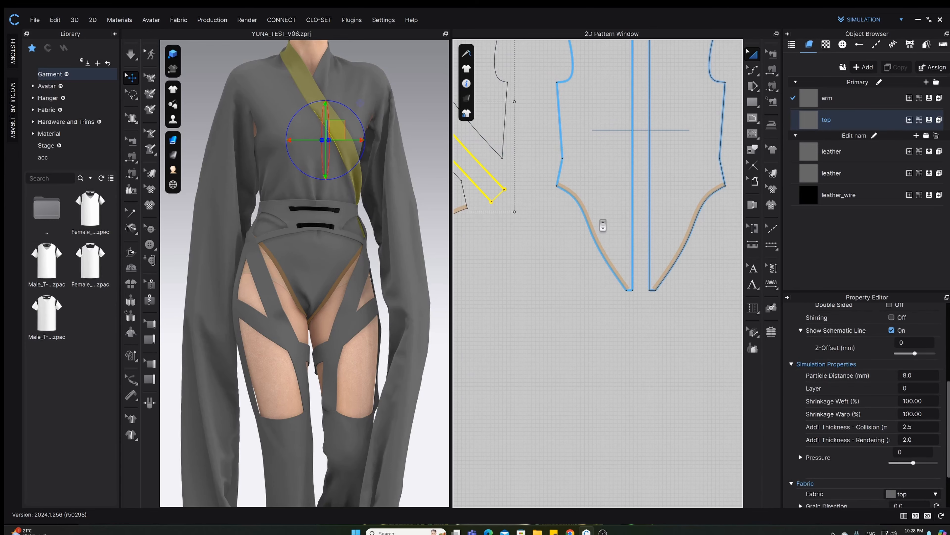
Set the particle distance of the front and back bodice panels and both sleeves to 8 mm
{"action": "scroll", "coordinate": [603, 225], "scroll_direction": "down", "scroll_amount": 3}
{"action": "middle_click_drag", "start_coordinate": [602, 225], "coordinate": [626, 267]}
{"action": "left_click", "coordinate": [619, 194]}
{"action": "left_click", "coordinate": [545, 190], "text": "shift"}
{"action": "left_click", "coordinate": [503, 223], "text": "shift"}
{"action": "scroll", "coordinate": [629, 256], "scroll_direction": "down", "scroll_amount": 5}
{"action": "middle_click_drag", "start_coordinate": [562, 246], "coordinate": [617, 261]}
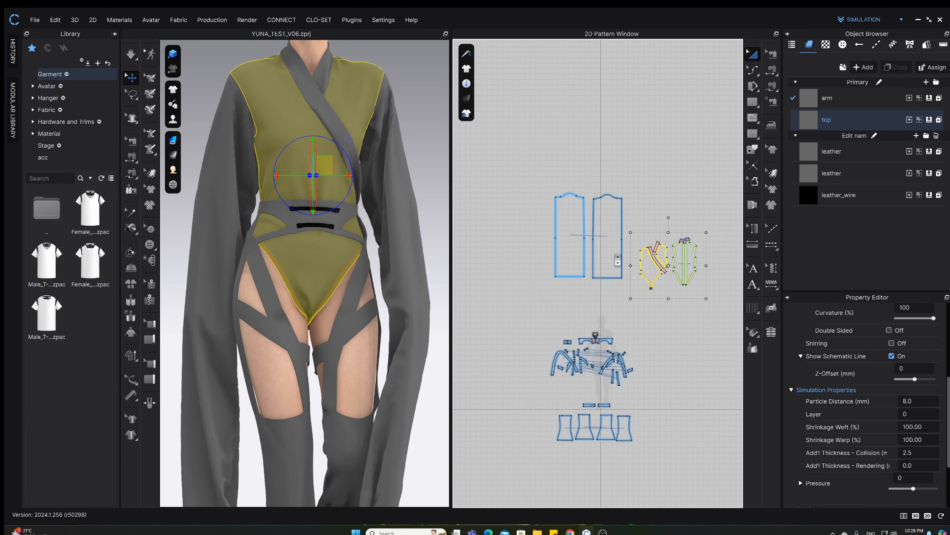
{"action": "scroll", "coordinate": [613, 262], "scroll_direction": "up", "scroll_amount": 1}
{"action": "left_click", "coordinate": [610, 229], "text": "shift"}
{"action": "left_click", "coordinate": [570, 214], "text": "shift"}
{"action": "left_click", "coordinate": [913, 401]}
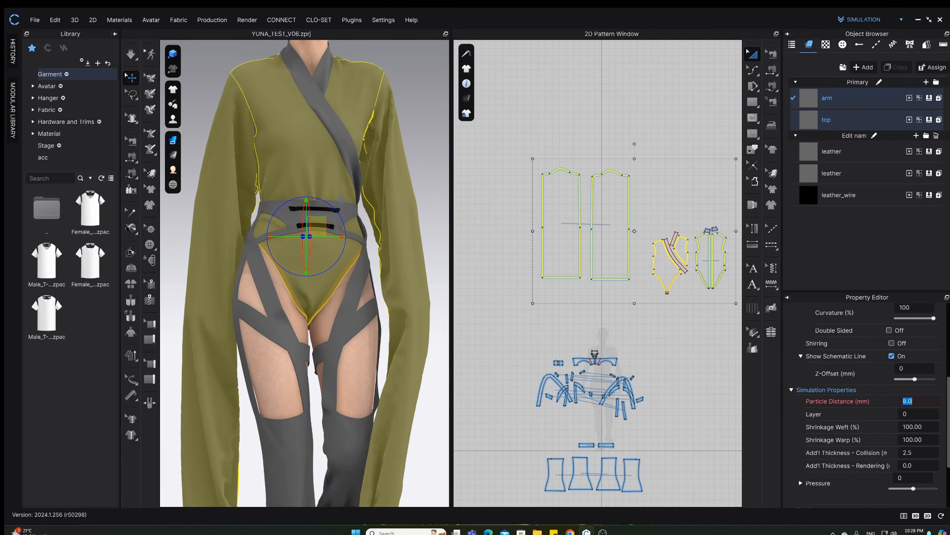
{"action": "type", "text": "8"}
{"action": "key", "text": "Return"}
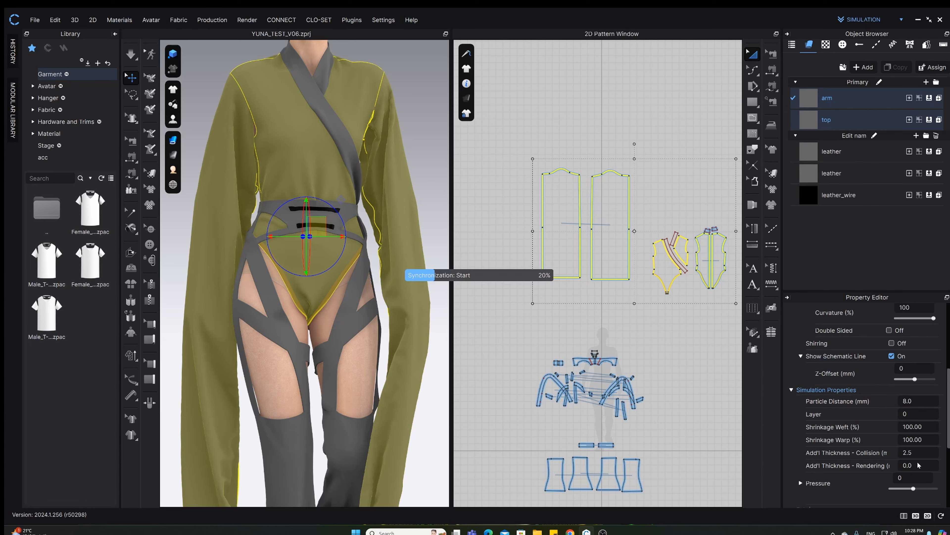
{"action": "scroll", "coordinate": [923, 482], "scroll_direction": "down", "scroll_amount": 1}
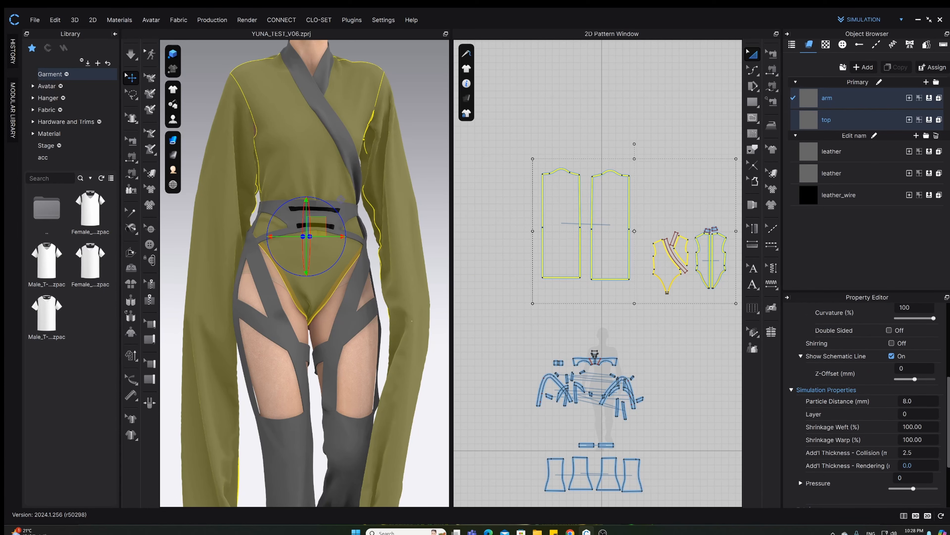
{"action": "key", "text": "Return"}
{"action": "left_click", "coordinate": [438, 132]}
Examine the draped garment from several sides and check the arm fabric's physical property preset
{"action": "right_click_drag", "start_coordinate": [288, 194], "coordinate": [329, 205]}
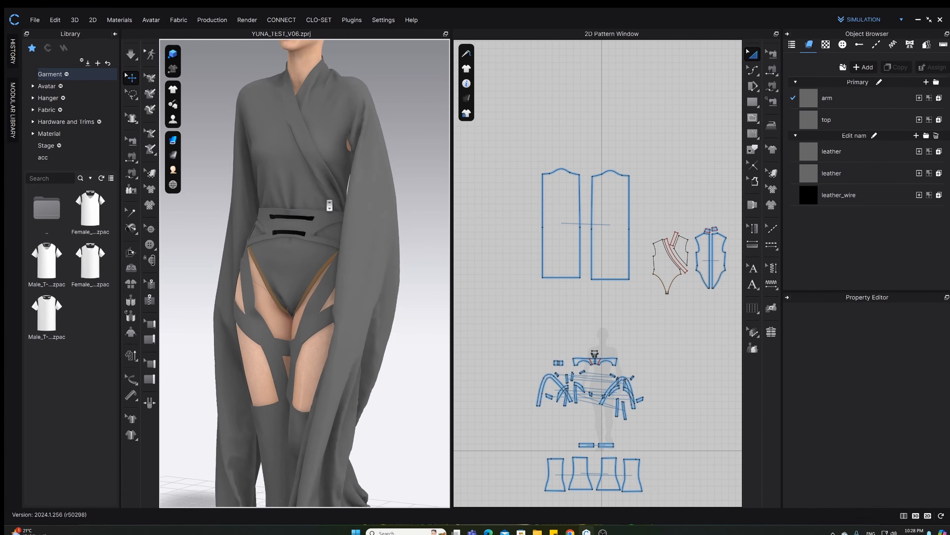
{"action": "scroll", "coordinate": [329, 205], "scroll_direction": "down", "scroll_amount": 5}
{"action": "middle_click_drag", "start_coordinate": [351, 224], "coordinate": [369, 242]}
{"action": "right_click_drag", "start_coordinate": [368, 243], "coordinate": [335, 239]}
{"action": "scroll", "coordinate": [335, 239], "scroll_direction": "up", "scroll_amount": 4}
{"action": "left_click", "coordinate": [864, 99]}
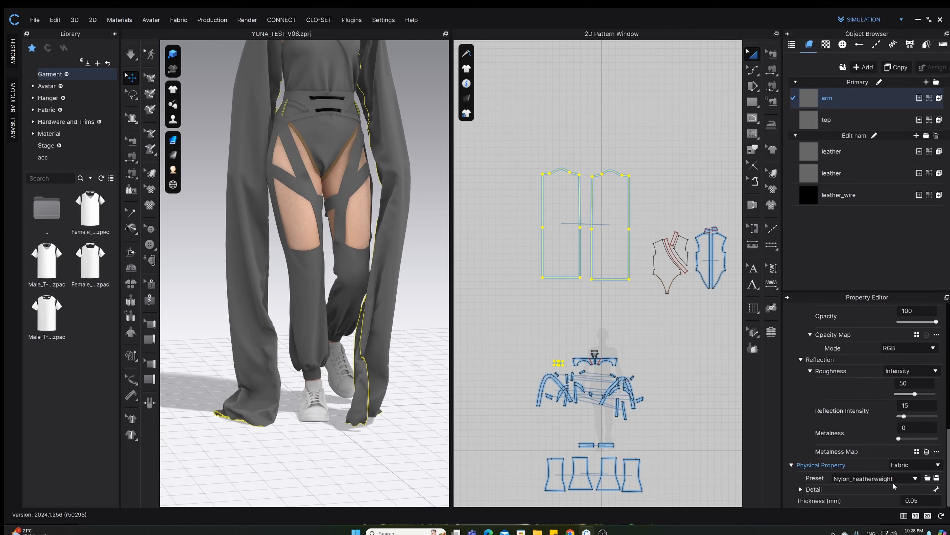
{"action": "left_click", "coordinate": [906, 479]}
{"action": "scroll", "coordinate": [861, 150], "scroll_direction": "up", "scroll_amount": 2}
{"action": "scroll", "coordinate": [888, 21], "scroll_direction": "up", "scroll_amount": 5}
Simulate the garment on the avatar and view how the sleeves and trousers drape
{"action": "left_click", "coordinate": [886, 18]}
{"action": "left_click", "coordinate": [367, 456]}
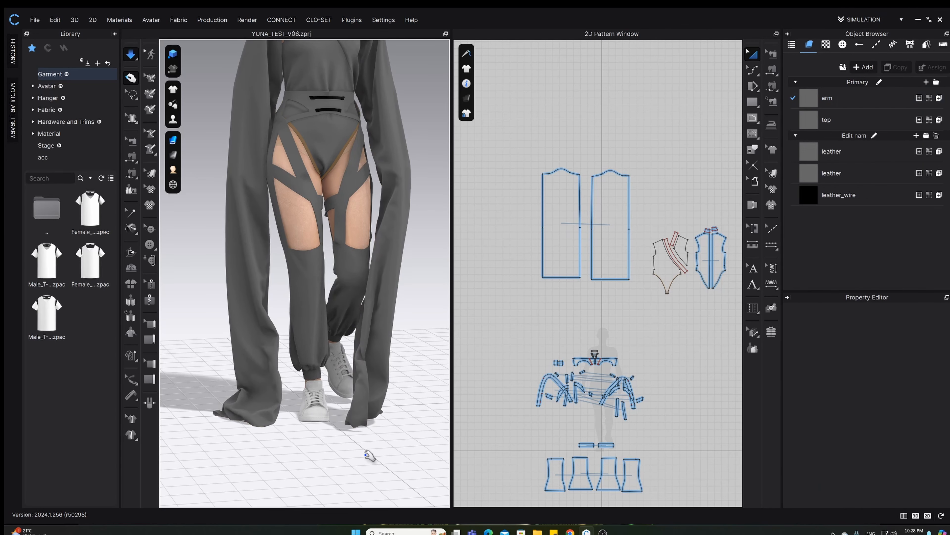
{"action": "right_click_drag", "start_coordinate": [371, 450], "coordinate": [311, 337]}
{"action": "middle_click_drag", "start_coordinate": [311, 337], "coordinate": [295, 377]}
{"action": "right_click_drag", "start_coordinate": [295, 377], "coordinate": [329, 309]}
{"action": "right_click_drag", "start_coordinate": [324, 309], "coordinate": [335, 310]}
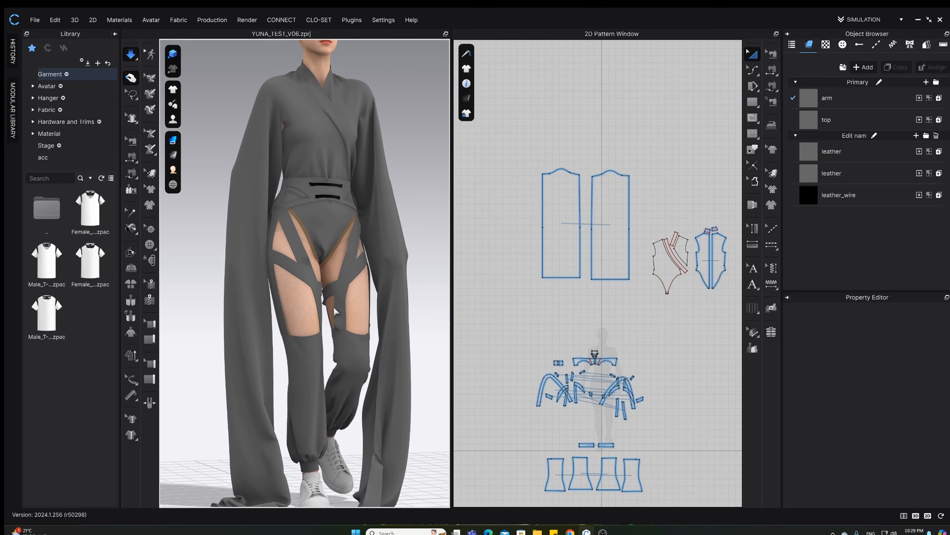
Stop the simulation and set the arm fabric's physical property preset to Silk_Knit_Jersey
{"action": "key", "text": "space"}
{"action": "left_click", "coordinate": [833, 106]}
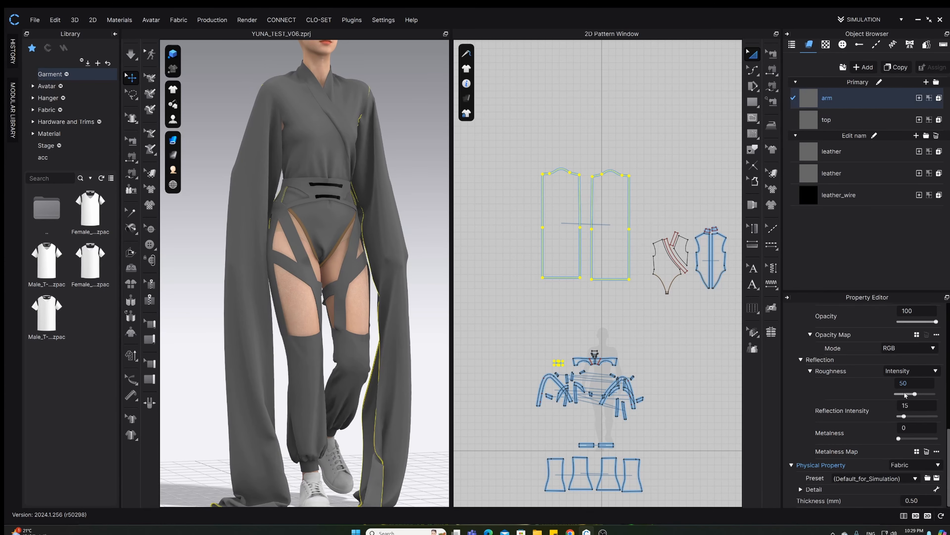
{"action": "left_click", "coordinate": [889, 478]}
{"action": "scroll", "coordinate": [875, 101], "scroll_direction": "down", "scroll_amount": 15}
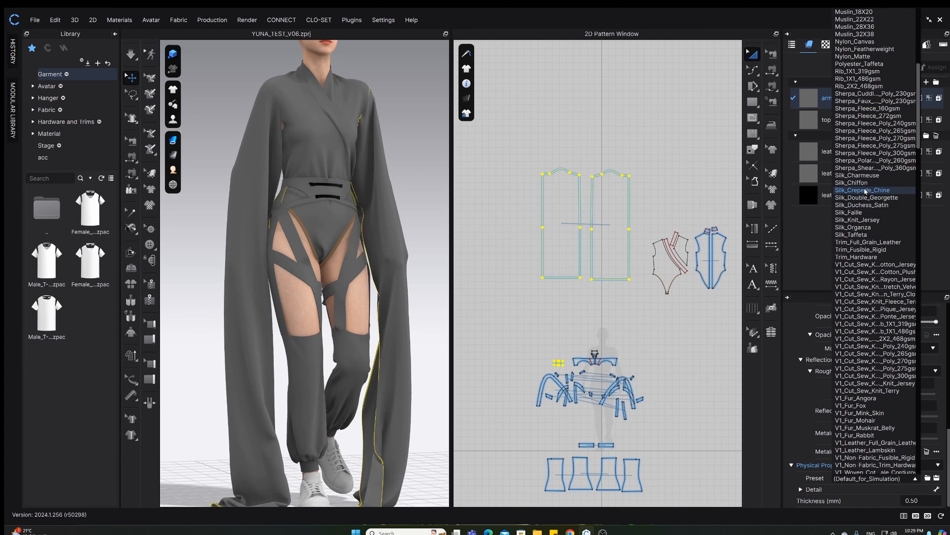
{"action": "left_click", "coordinate": [865, 220]}
Simulate the garment on the avatar with the new arm fabric preset, viewing the drape, and stop the simulation
{"action": "key", "text": "space"}
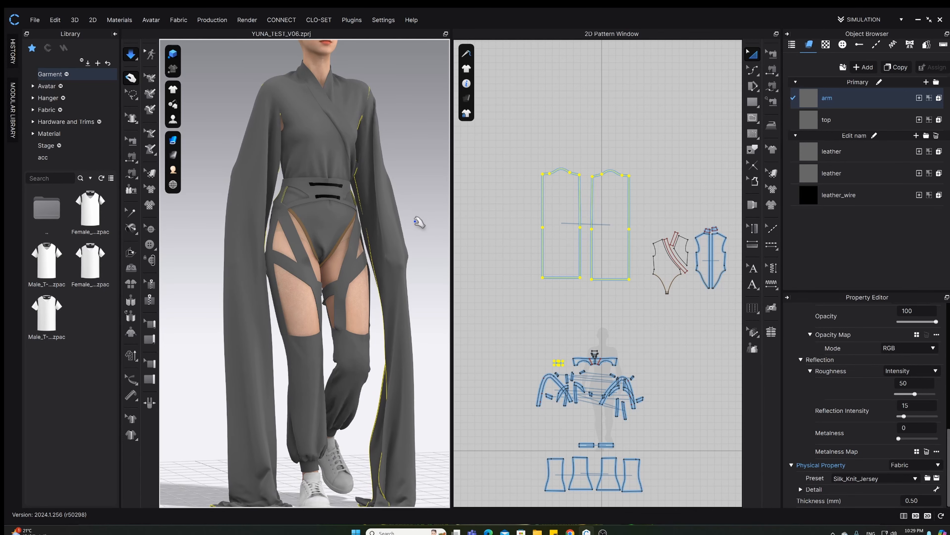
{"action": "right_click_drag", "start_coordinate": [419, 222], "coordinate": [297, 216]}
{"action": "right_click_drag", "start_coordinate": [320, 269], "coordinate": [316, 291]}
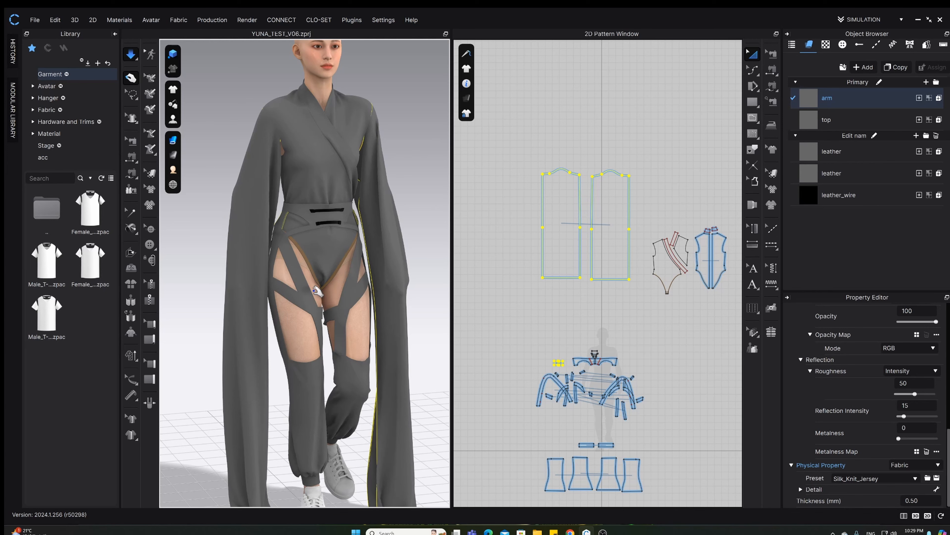
{"action": "key", "text": "space"}
Examine the draped bodice, long sleeves and trousers up close and at full length, and check the arm fabric's properties
{"action": "left_click", "coordinate": [424, 265]}
{"action": "right_click_drag", "start_coordinate": [424, 265], "coordinate": [414, 367]}
{"action": "scroll", "coordinate": [297, 314], "scroll_direction": "up", "scroll_amount": 5}
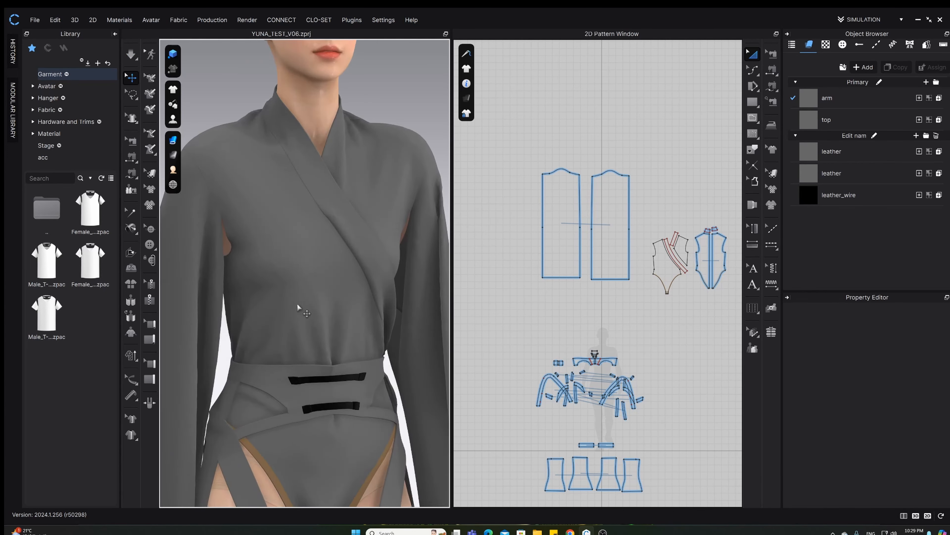
{"action": "right_click_drag", "start_coordinate": [278, 301], "coordinate": [289, 301]}
{"action": "left_click", "coordinate": [826, 98]}
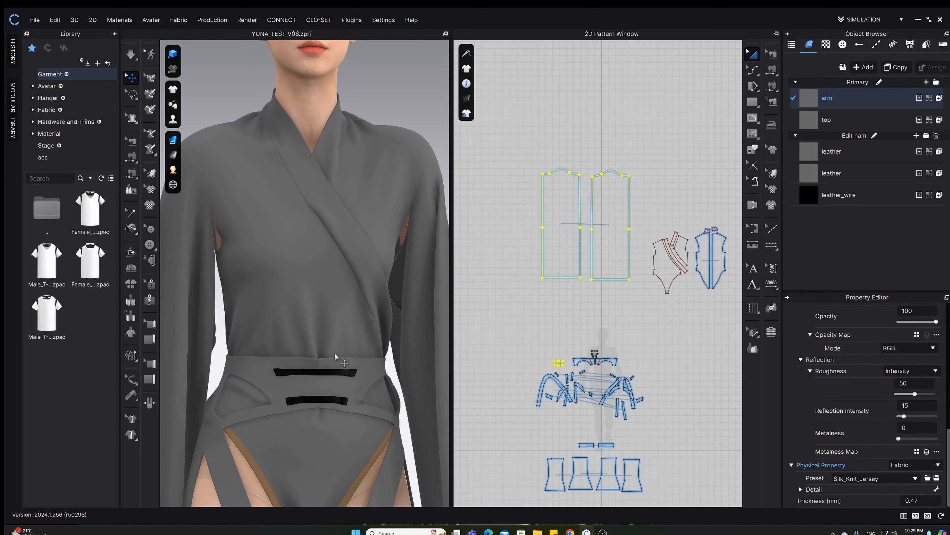
{"action": "scroll", "coordinate": [323, 370], "scroll_direction": "down", "scroll_amount": 10}
{"action": "scroll", "coordinate": [323, 370], "scroll_direction": "up", "scroll_amount": 5}
{"action": "scroll", "coordinate": [322, 370], "scroll_direction": "up", "scroll_amount": 3}
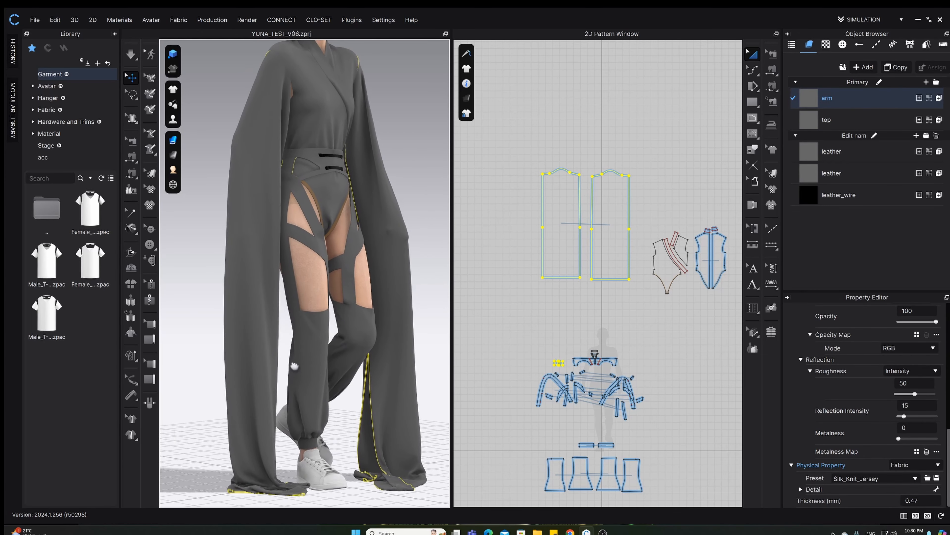
{"action": "left_click", "coordinate": [434, 291]}
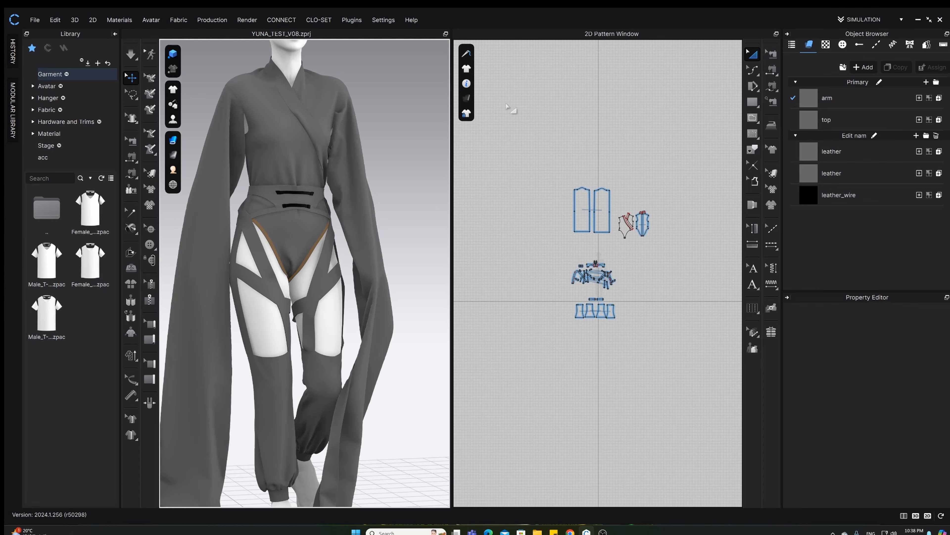
{"action": "mouse_move", "coordinate": [325, 185]}
{"action": "right_mouse_down"}
{"action": "mouse_move", "coordinate": [395, 182]}
{"action": "mouse_move", "coordinate": [311, 178]}
{"action": "right_mouse_up"}
Switch to the animation workspace, set the simulation quality to Animation (Stable) and record the garment simulation over the avatar's motion
{"action": "left_click", "coordinate": [858, 19]}
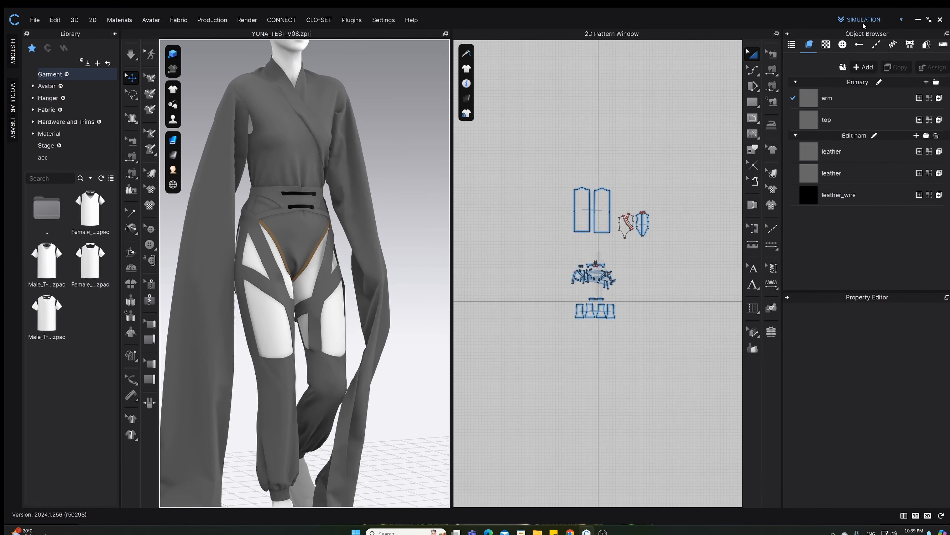
{"action": "left_click", "coordinate": [861, 33]}
{"action": "left_click", "coordinate": [128, 381]}
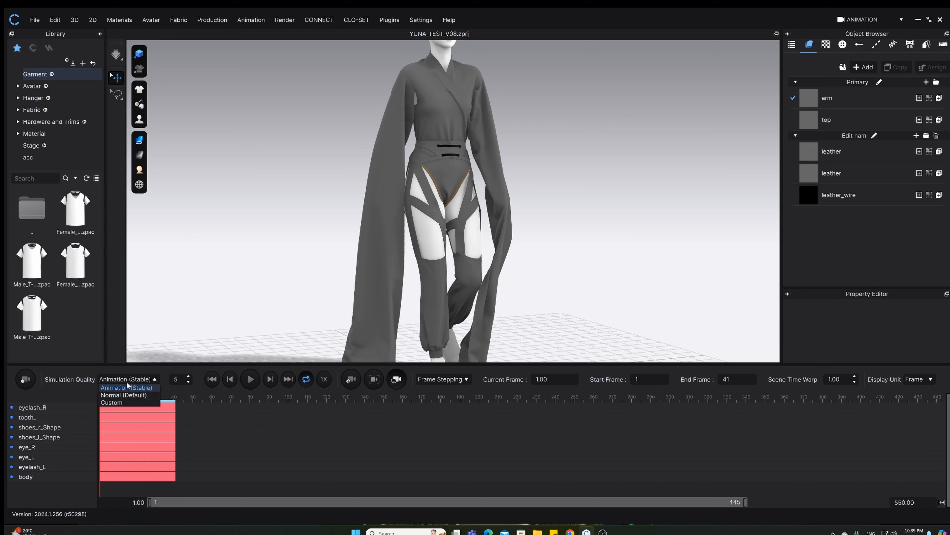
{"action": "left_click", "coordinate": [119, 389]}
{"action": "left_click", "coordinate": [26, 379]}
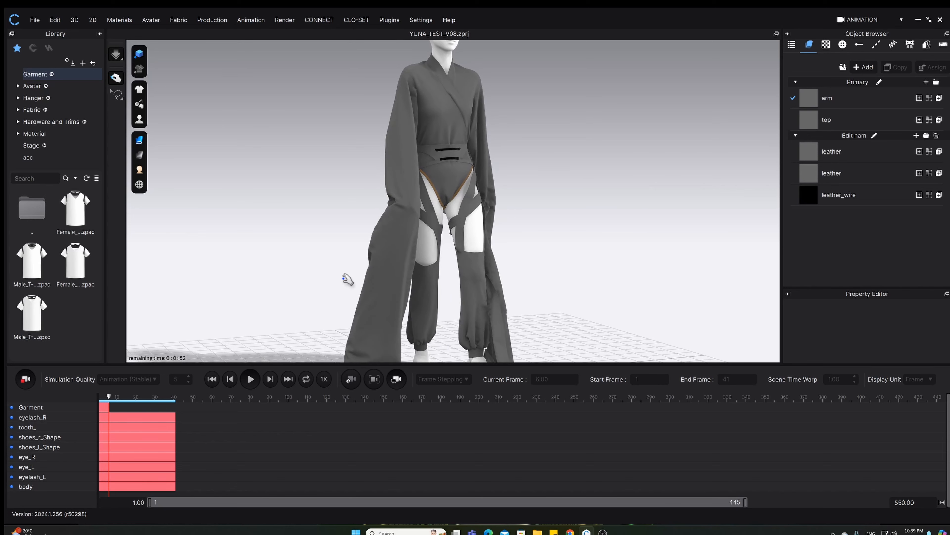
{"action": "right_click_drag", "start_coordinate": [429, 260], "coordinate": [451, 259]}
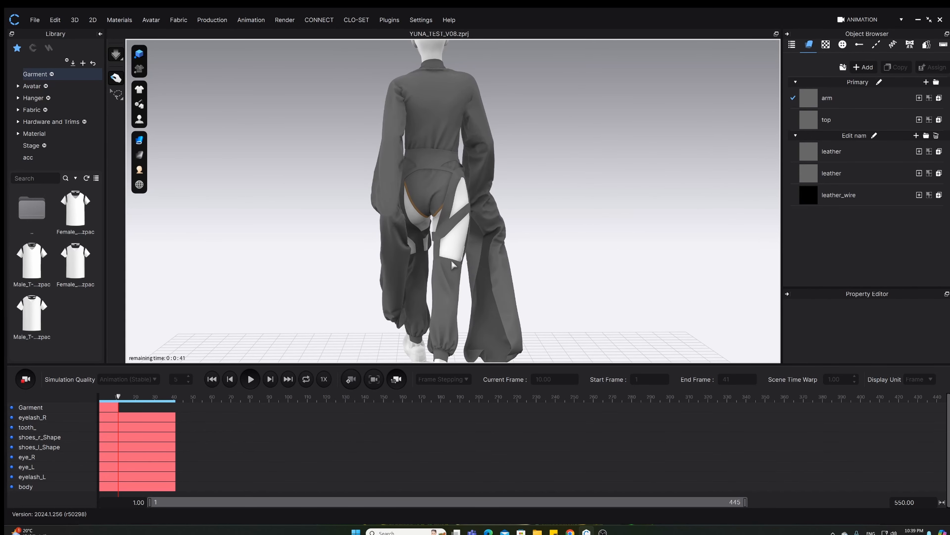
{"action": "right_click_drag", "start_coordinate": [410, 256], "coordinate": [488, 269]}
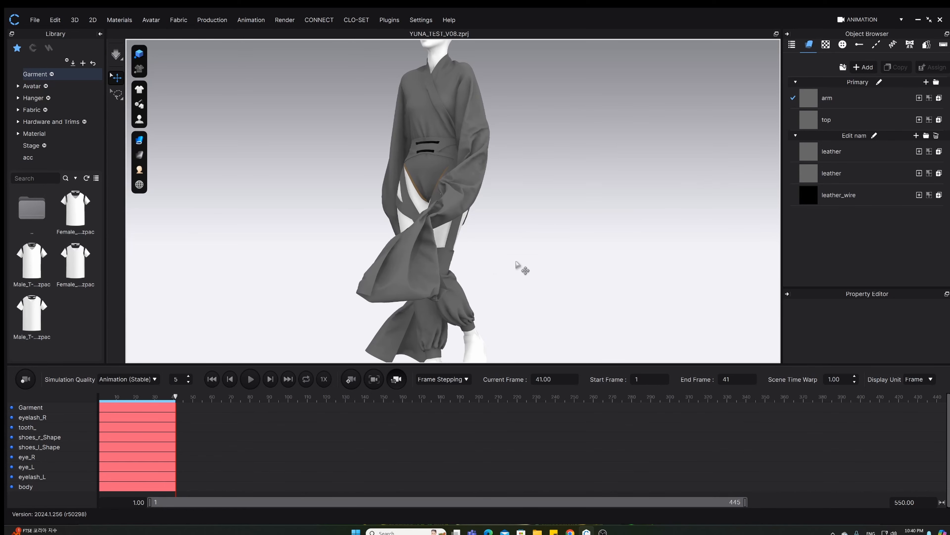
Turn on looping and play back the recorded garment animation, viewing it from different sides
{"action": "right_click_drag", "start_coordinate": [522, 267], "coordinate": [608, 258]}
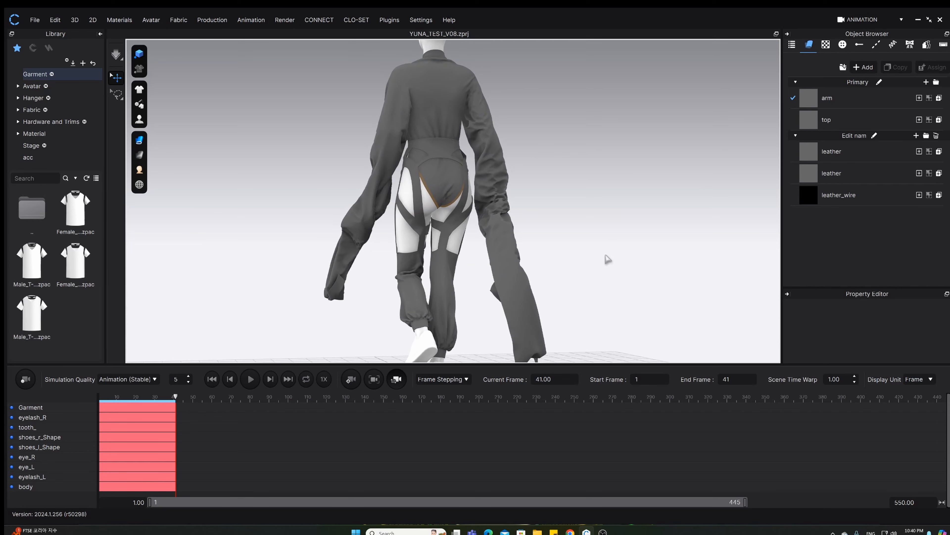
{"action": "left_click", "coordinate": [306, 378]}
{"action": "left_click", "coordinate": [251, 378]}
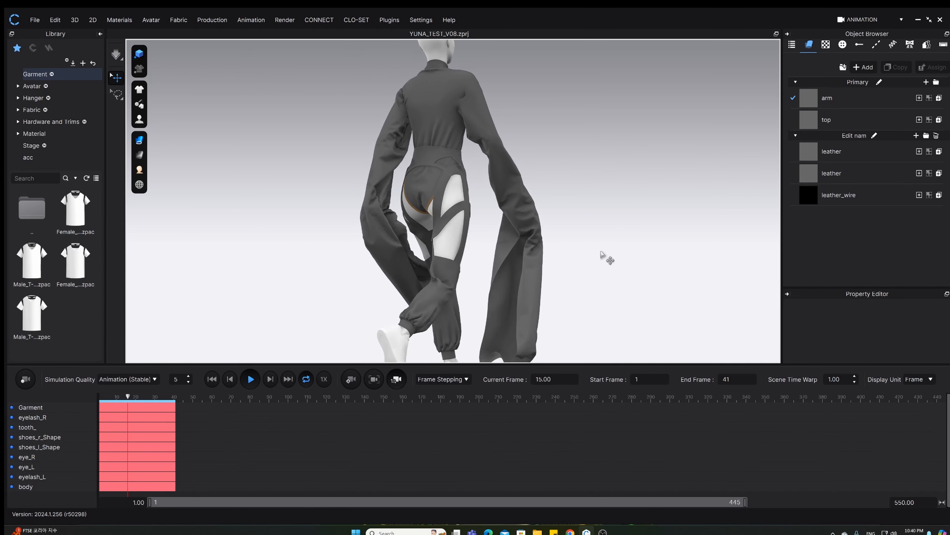
{"action": "right_click_drag", "start_coordinate": [369, 270], "coordinate": [570, 270]}
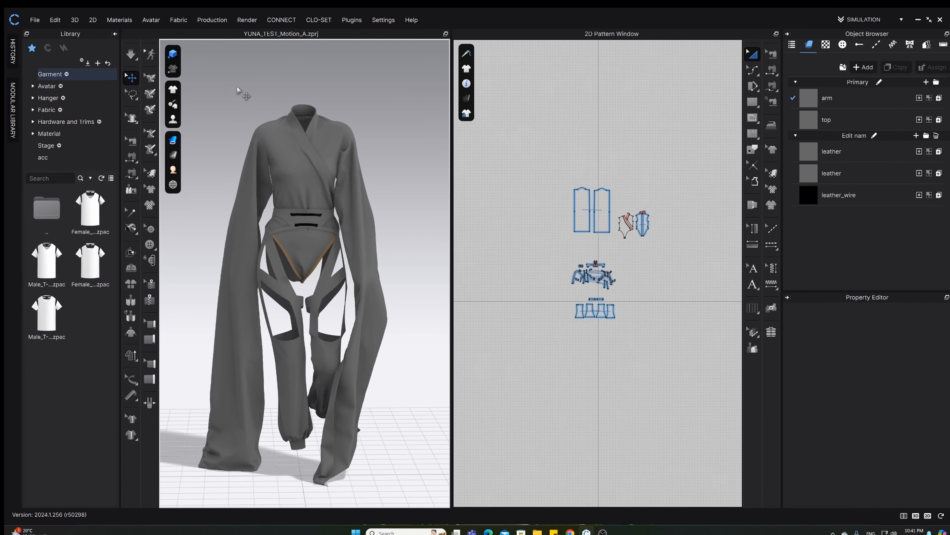
Start an OBJ export and create and open a folder named FROM_CLO3D inside the woman/YUNA folder
{"action": "left_click", "coordinate": [35, 20]}
{"action": "mouse_move", "coordinate": [76, 111]}
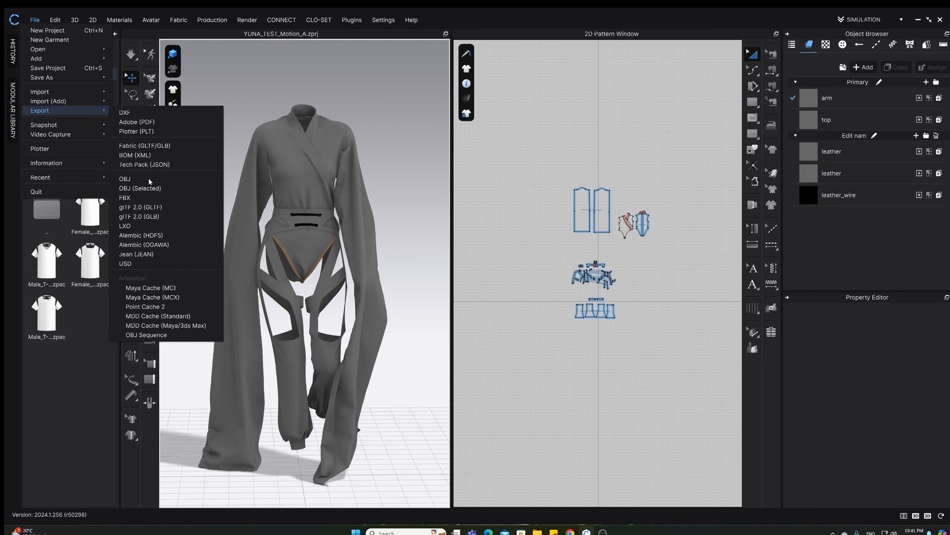
{"action": "left_click", "coordinate": [165, 179]}
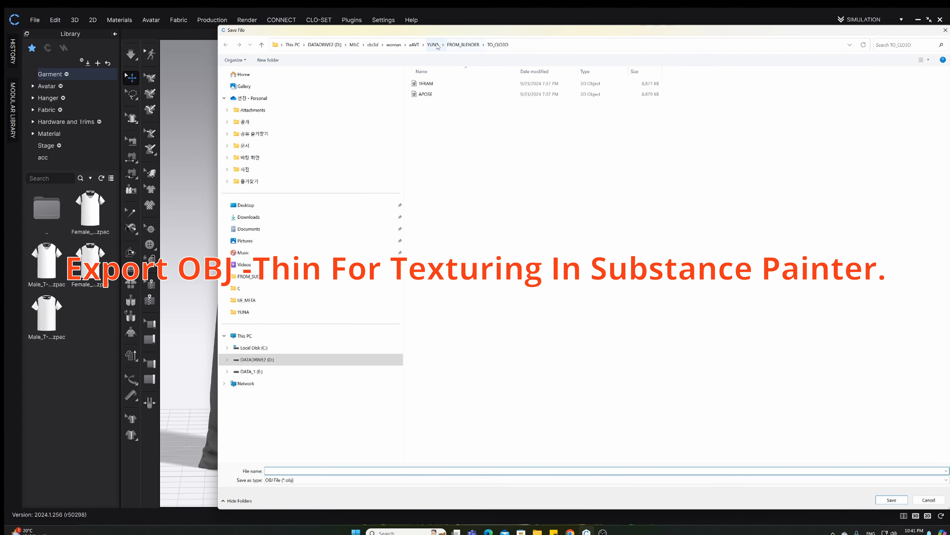
{"action": "left_click", "coordinate": [428, 49]}
{"action": "left_click", "coordinate": [391, 49]}
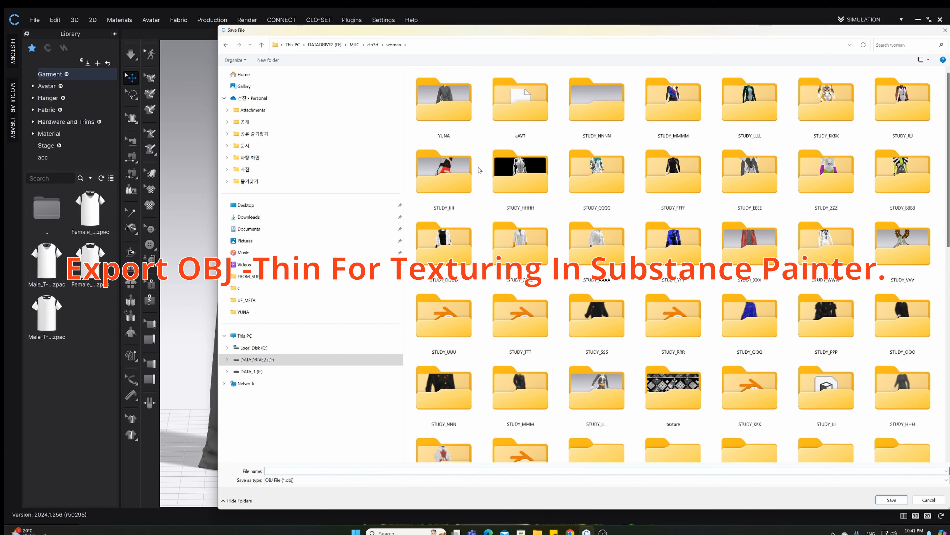
{"action": "double_click", "coordinate": [450, 105]}
{"action": "right_click", "coordinate": [494, 195]}
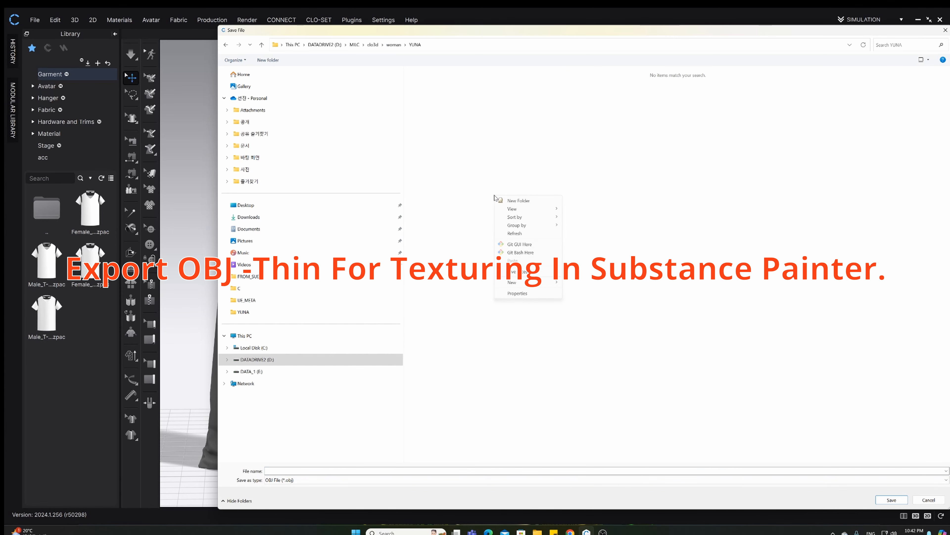
{"action": "left_click", "coordinate": [537, 201]}
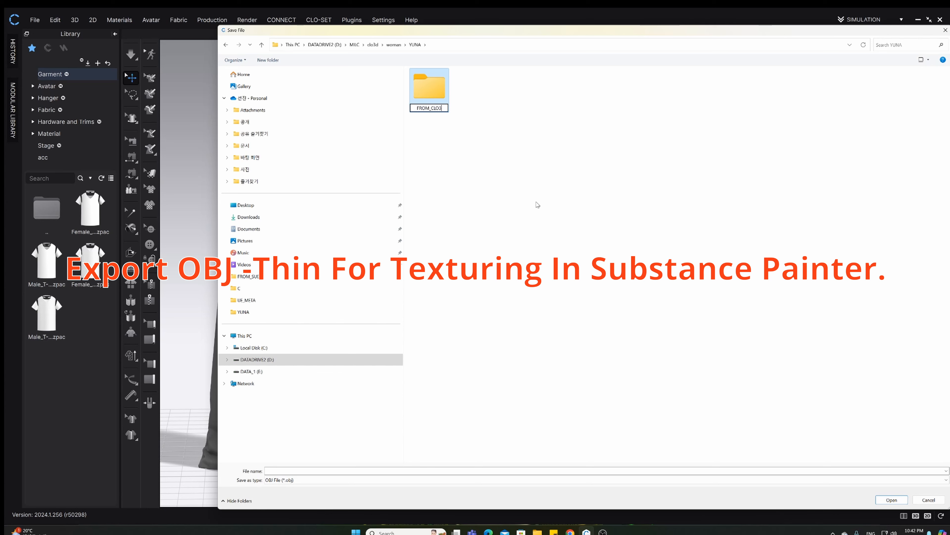
{"action": "type", "text": "FROM_CLO3D"}
{"action": "key", "text": "Return"}
{"action": "double_click", "coordinate": [433, 90]}
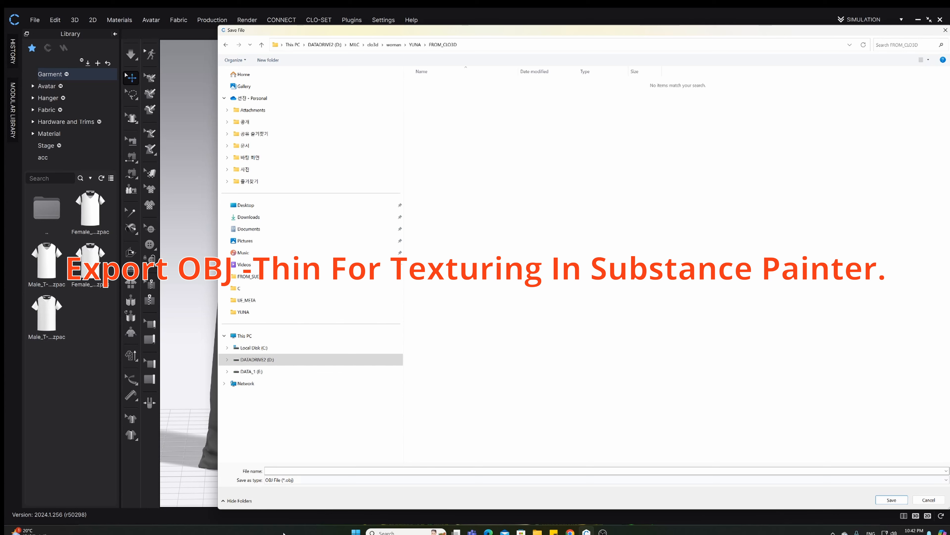
Export the garment patterns as the OBJ file FOR_TEXTURE, using Thin and Unified UV Coordinates (PNG)
{"action": "left_click", "coordinate": [598, 470]}
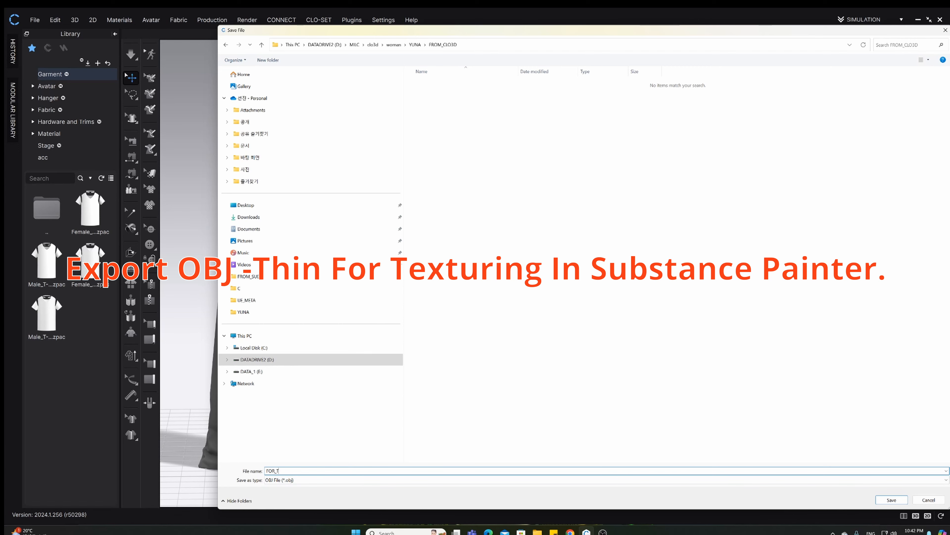
{"action": "key", "text": "Return"}
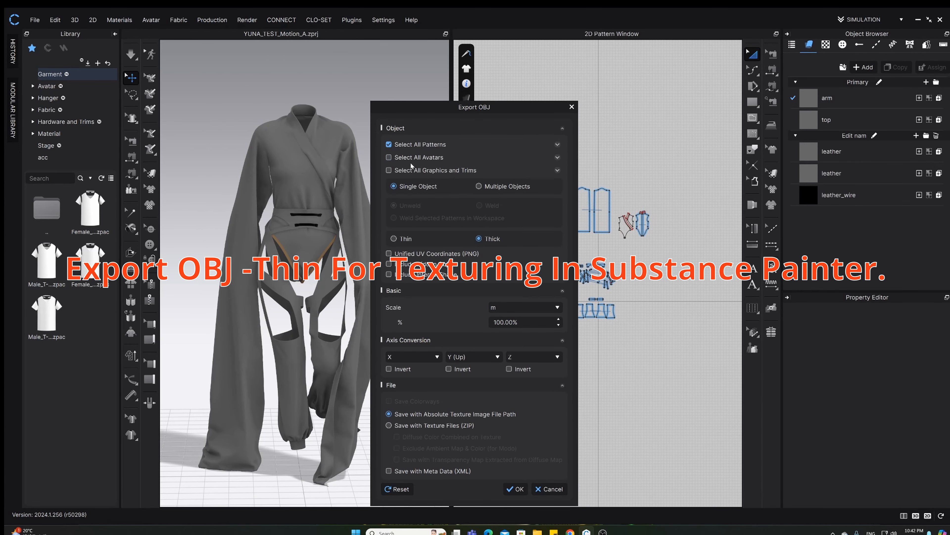
{"action": "left_click", "coordinate": [394, 239]}
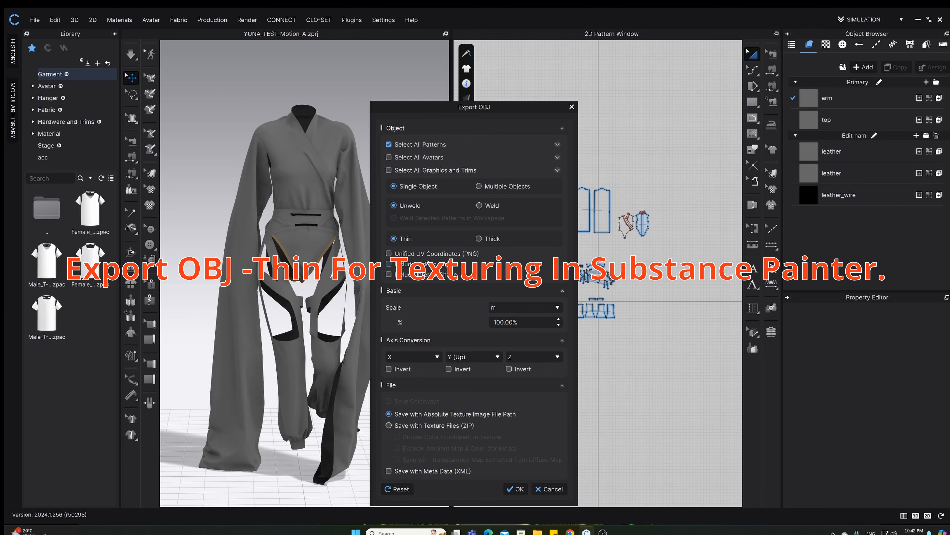
{"action": "left_click", "coordinate": [389, 254]}
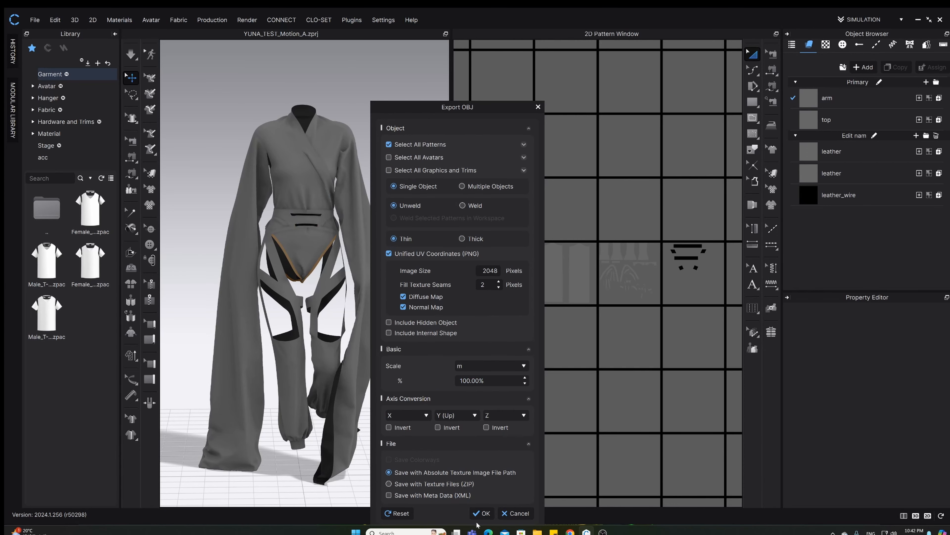
{"action": "left_click", "coordinate": [482, 513]}
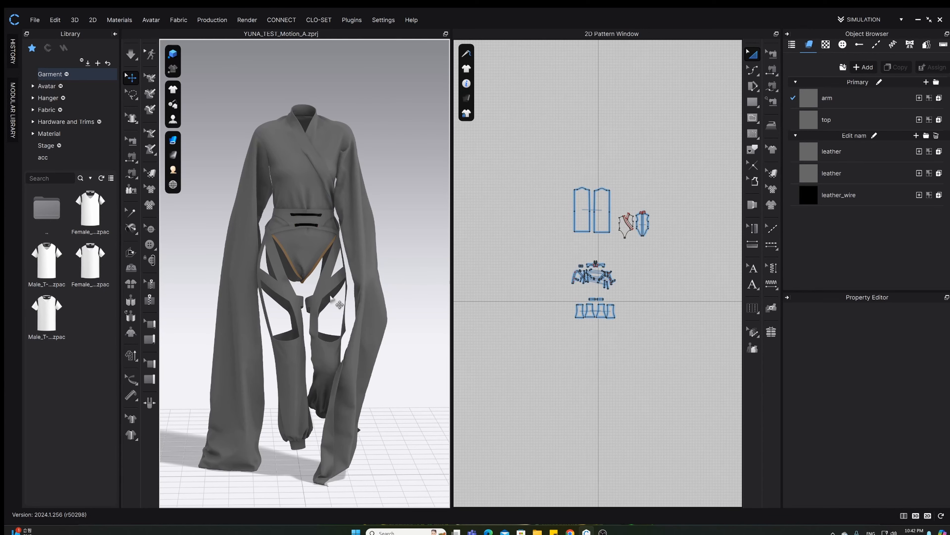
Export the garment patterns as a second OBJ file named FOR_THICK, using Thick with Unified UV Coordinates
{"action": "left_click", "coordinate": [35, 21]}
{"action": "mouse_move", "coordinate": [63, 113]}
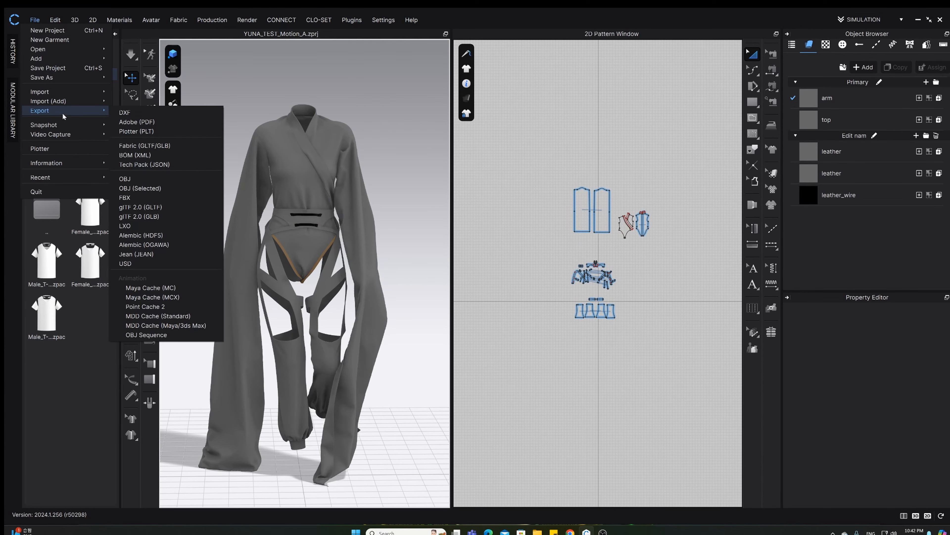
{"action": "left_click", "coordinate": [146, 178]}
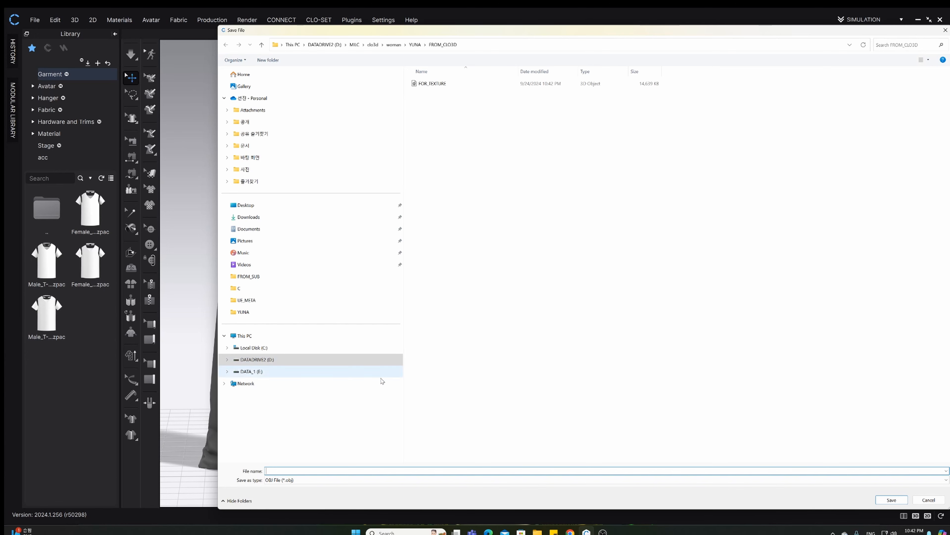
{"action": "type", "text": "FOR"}
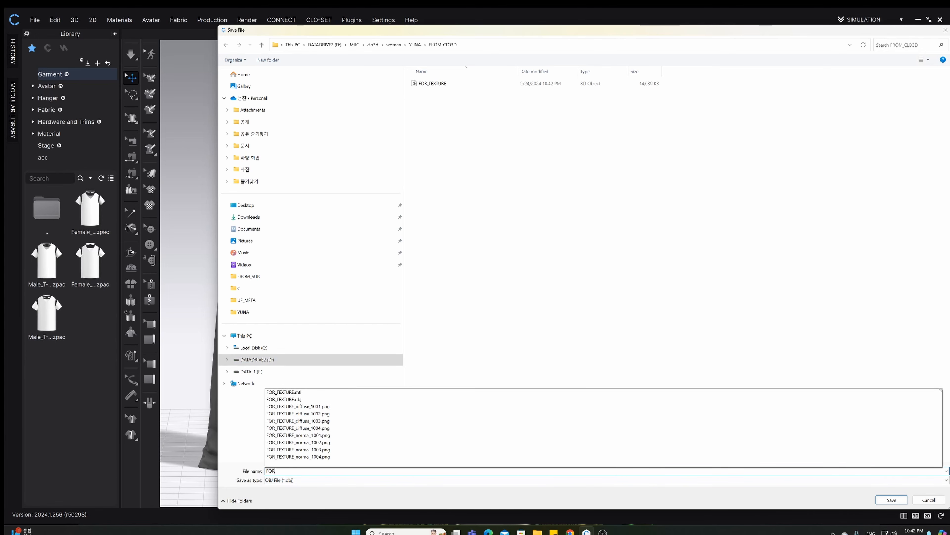
{"action": "type", "text": "_THICK"}
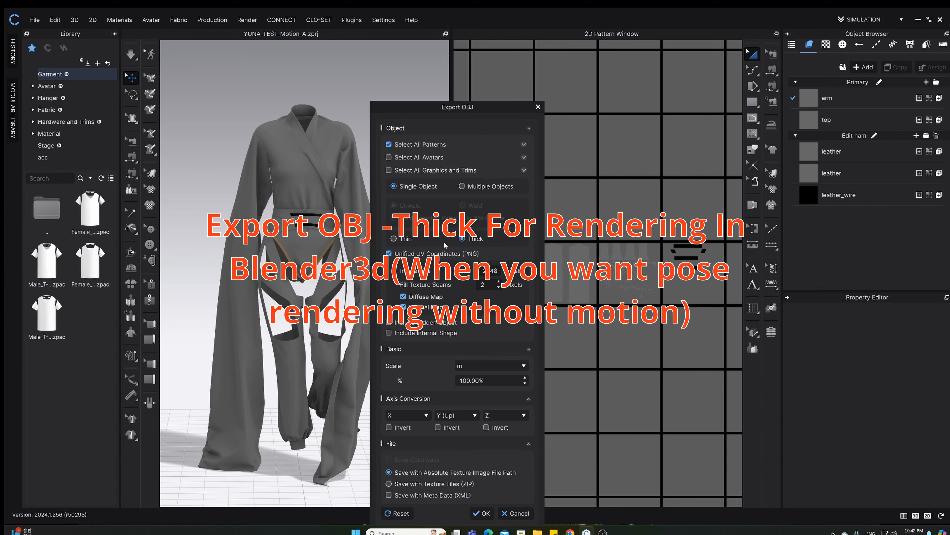
{"action": "left_click_drag", "start_coordinate": [498, 108], "coordinate": [528, 45]}
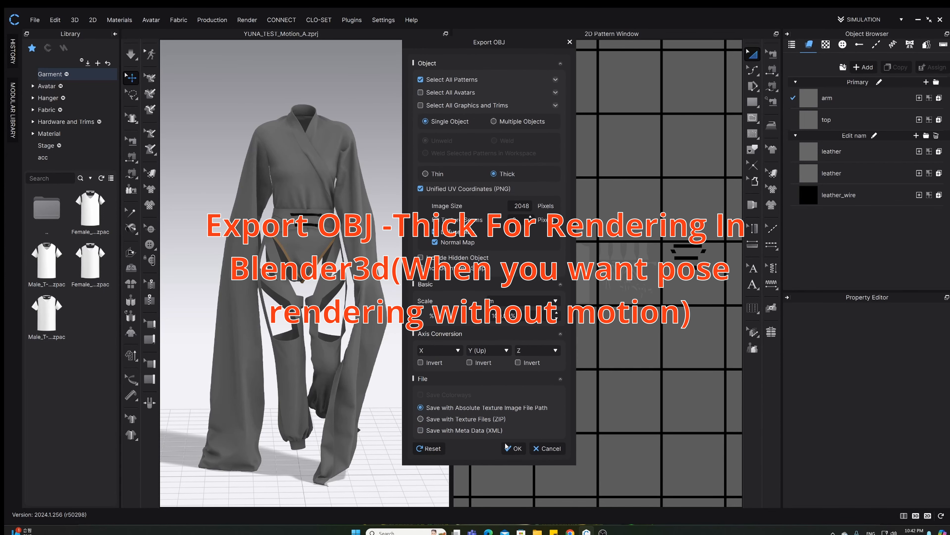
{"action": "left_click", "coordinate": [514, 449]}
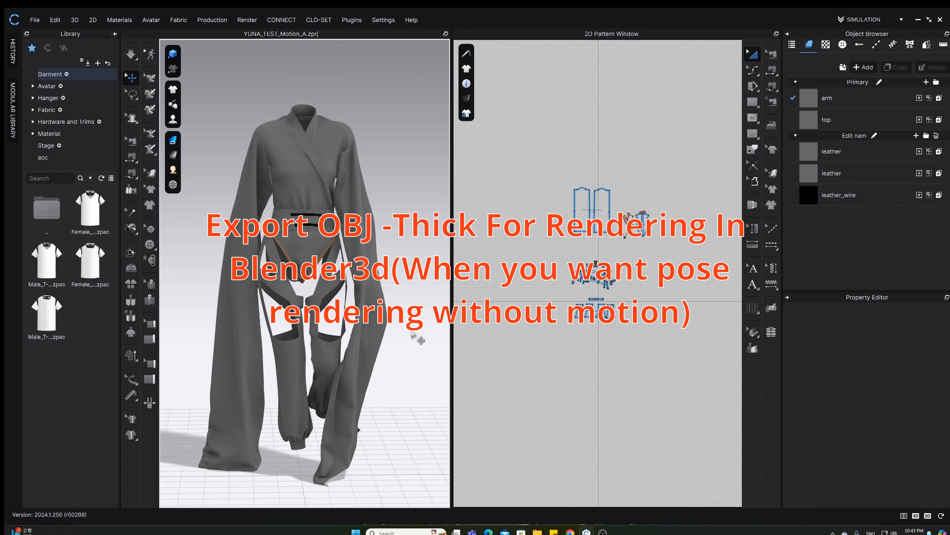
Start exporting the garment's recorded motion as an MDD cache file
{"action": "left_click", "coordinate": [34, 19]}
{"action": "mouse_move", "coordinate": [84, 111]}
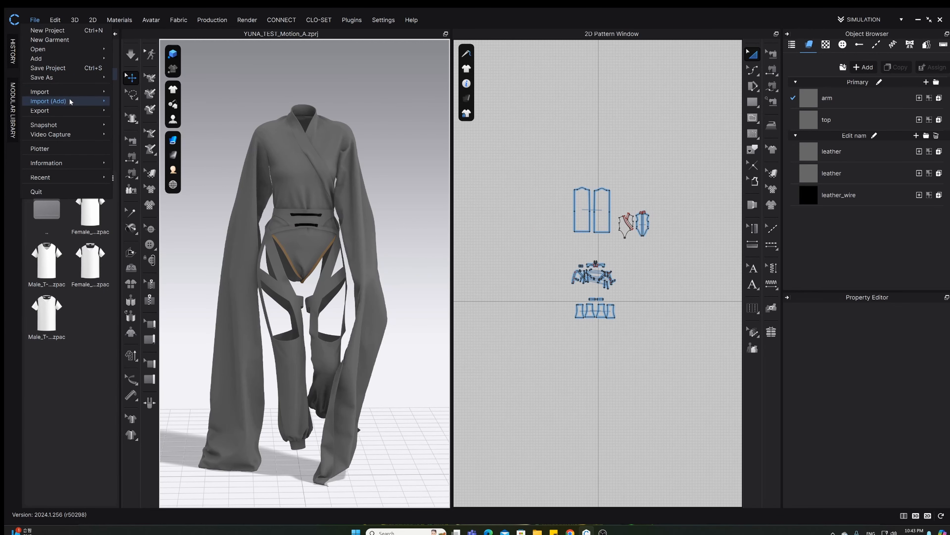
{"action": "left_click", "coordinate": [175, 327]}
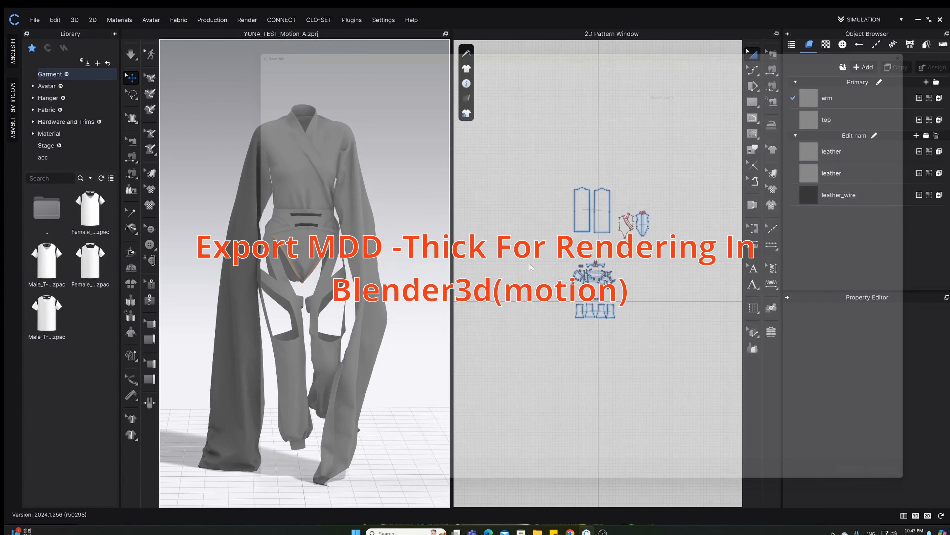
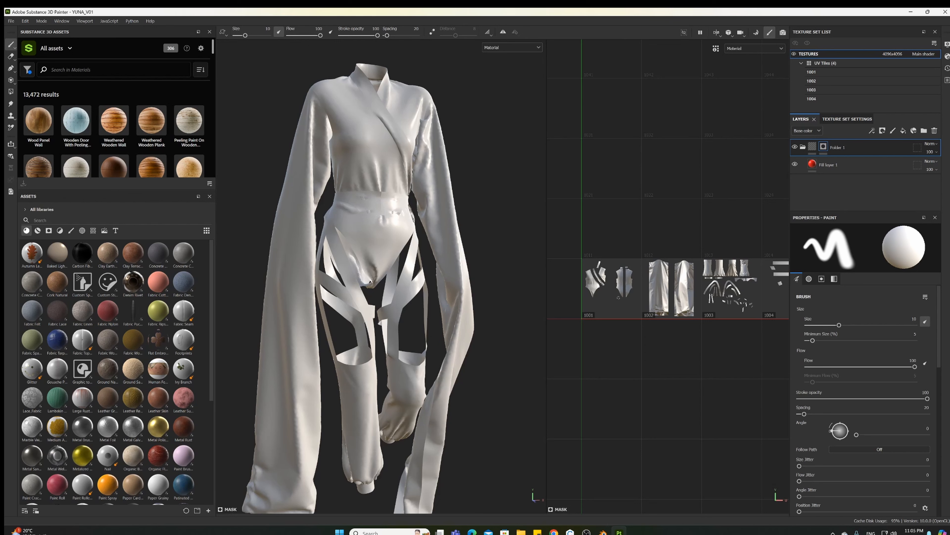
Switch to Substance 3D Painter and polygon-fill Folder 1's mask over all UV islands on tiles 1001 and 1002
{"action": "scroll", "coordinate": [636, 290], "scroll_direction": "up", "scroll_amount": 1}
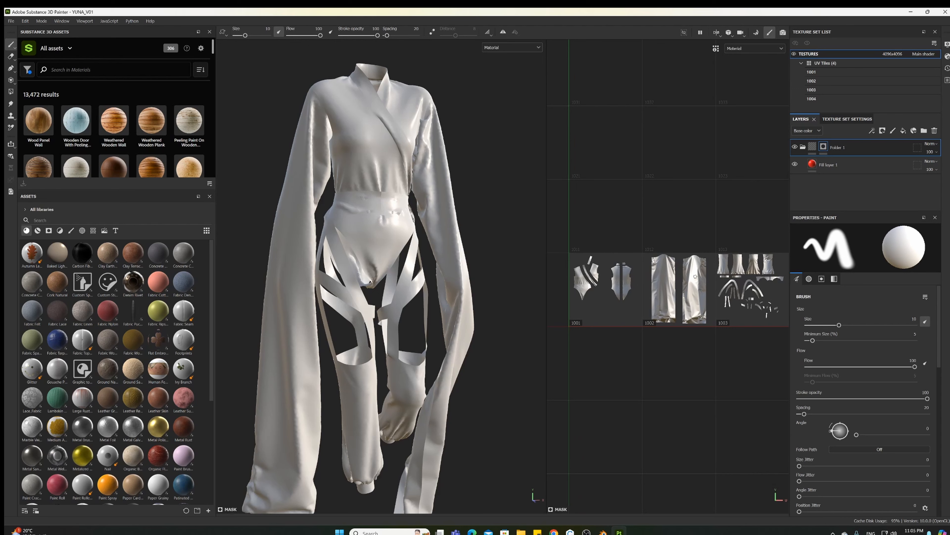
{"action": "left_click", "coordinate": [11, 92]}
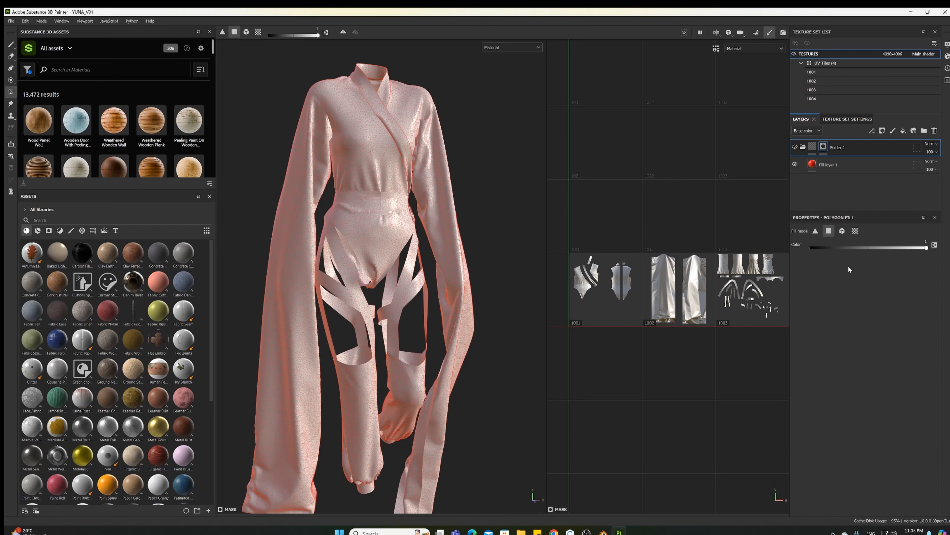
{"action": "left_click_drag", "start_coordinate": [556, 232], "coordinate": [714, 348]}
{"action": "mouse_move", "coordinate": [446, 321]}
{"action": "left_mouse_down", "text": "alt"}
{"action": "mouse_move", "coordinate": [350, 316]}
{"action": "mouse_move", "coordinate": [559, 311]}
{"action": "mouse_move", "coordinate": [464, 308]}
{"action": "mouse_move", "coordinate": [532, 314]}
{"action": "mouse_move", "coordinate": [445, 322]}
{"action": "left_mouse_up", "text": "alt"}
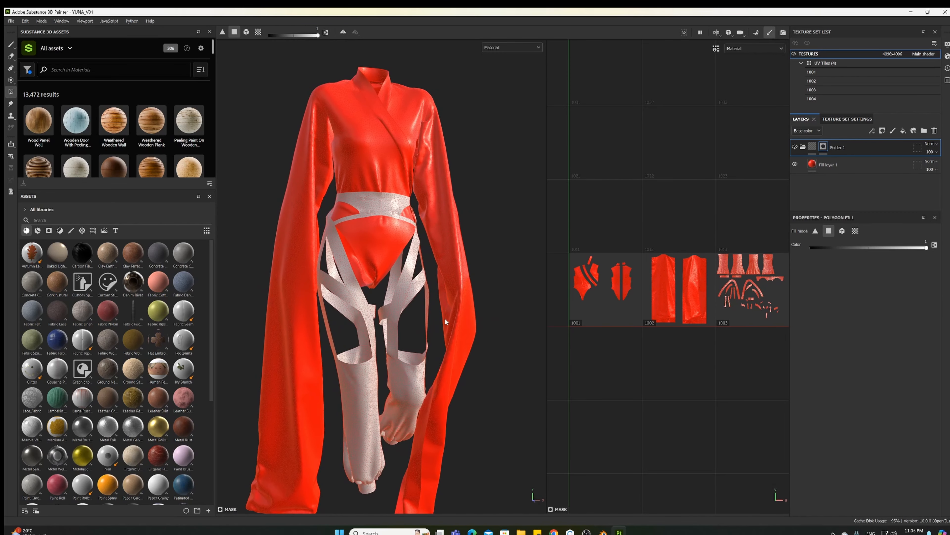
Set the base color of Fill layer 1 inside Folder 1 to black (000000)
{"action": "left_click", "coordinate": [847, 170]}
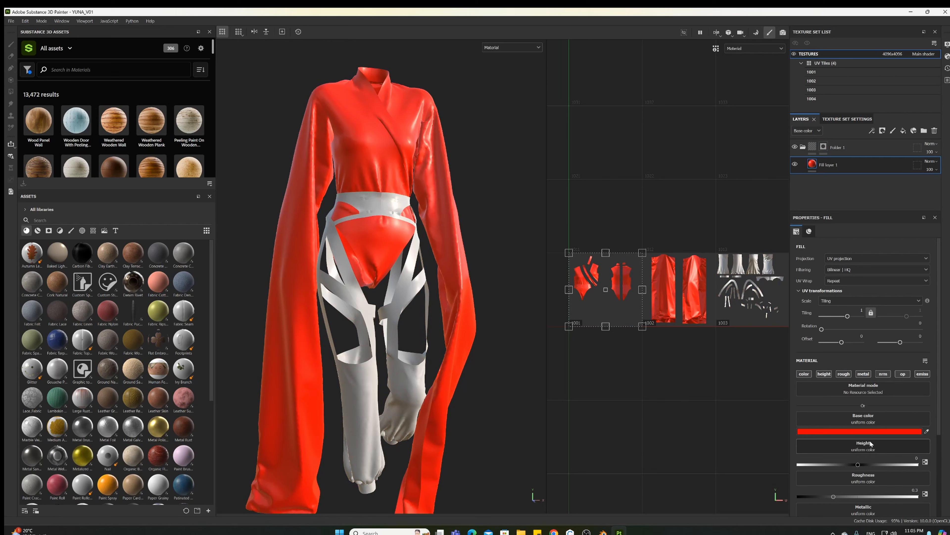
{"action": "left_click", "coordinate": [870, 432]}
{"action": "left_click_drag", "start_coordinate": [801, 468], "coordinate": [748, 490]}
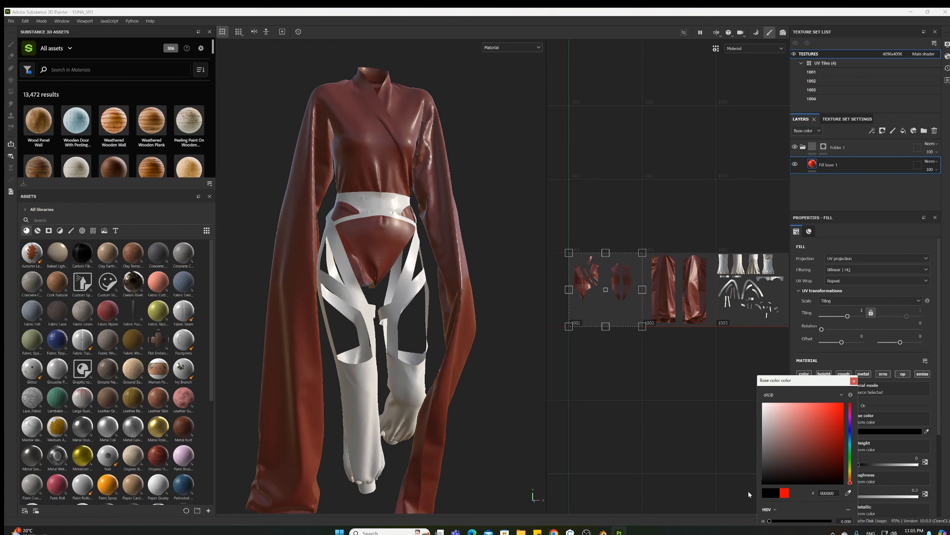
{"action": "left_click", "coordinate": [854, 380]}
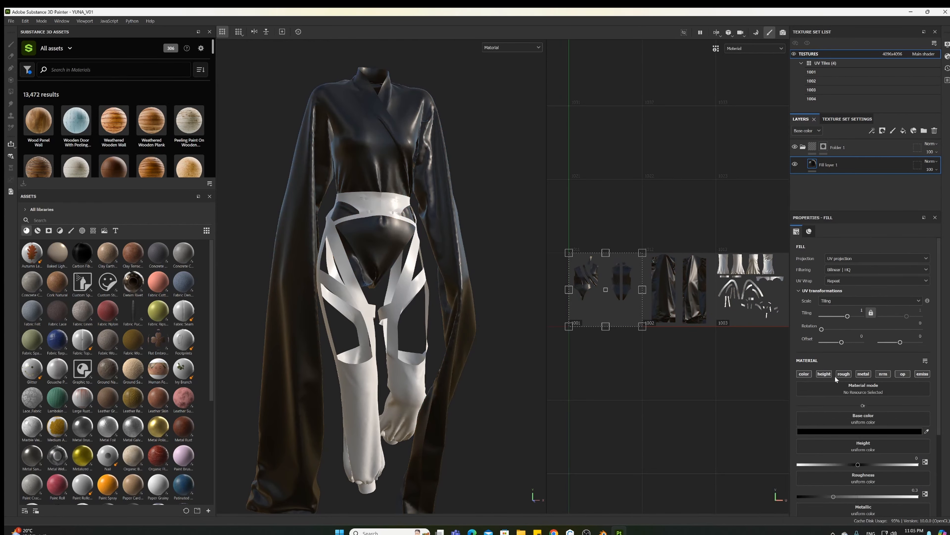
{"action": "left_click_drag", "start_coordinate": [465, 315], "coordinate": [446, 319], "text": "alt"}
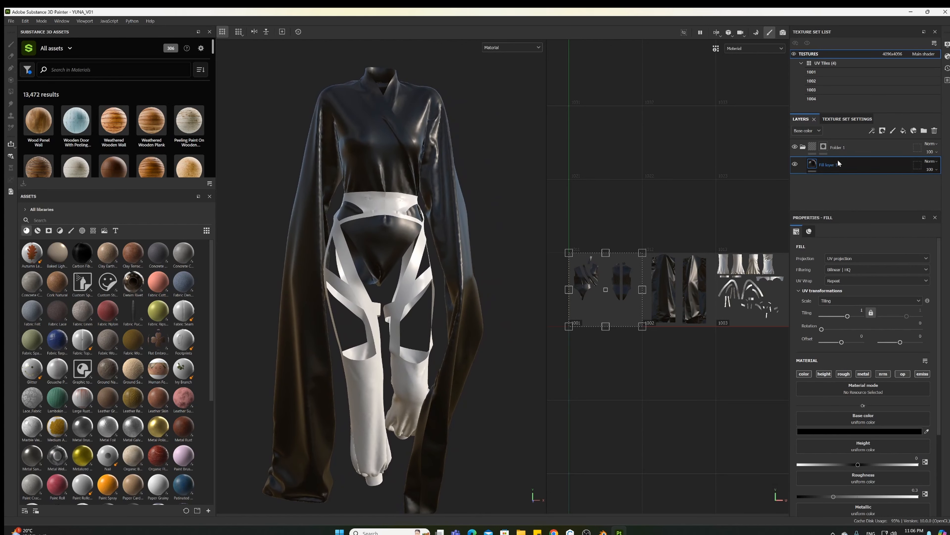
Collapse Folder 1, add a new fill layer above it and place that layer inside a new folder
{"action": "left_click_drag", "start_coordinate": [837, 159], "coordinate": [803, 147]}
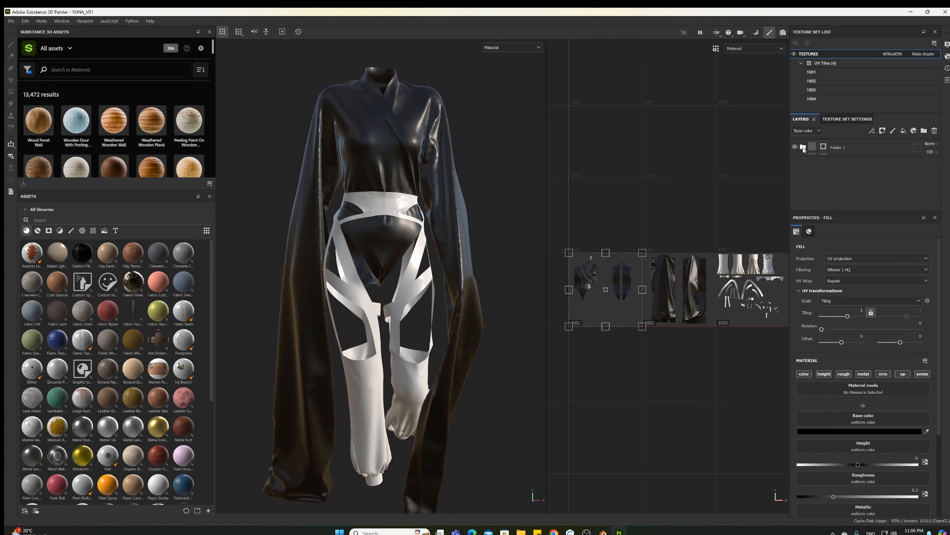
{"action": "left_click", "coordinate": [864, 146]}
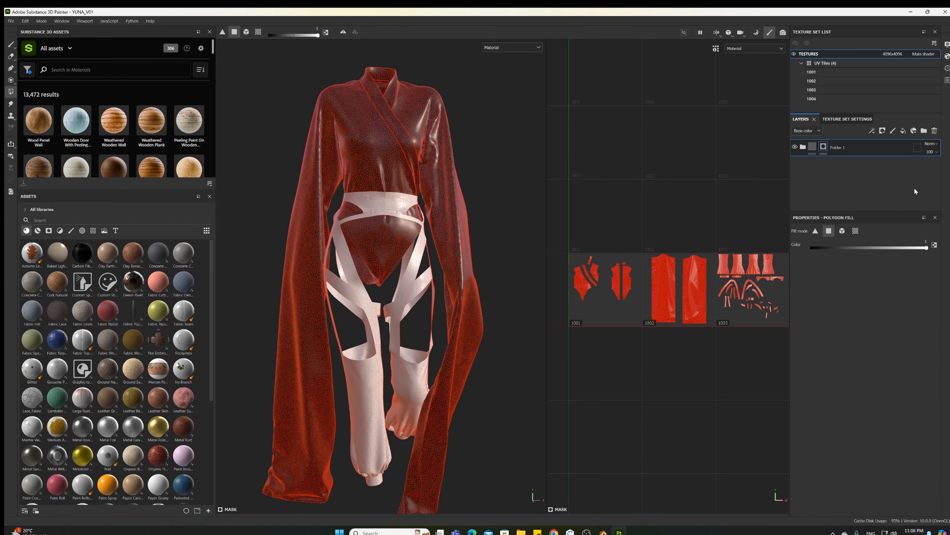
{"action": "left_click", "coordinate": [904, 130]}
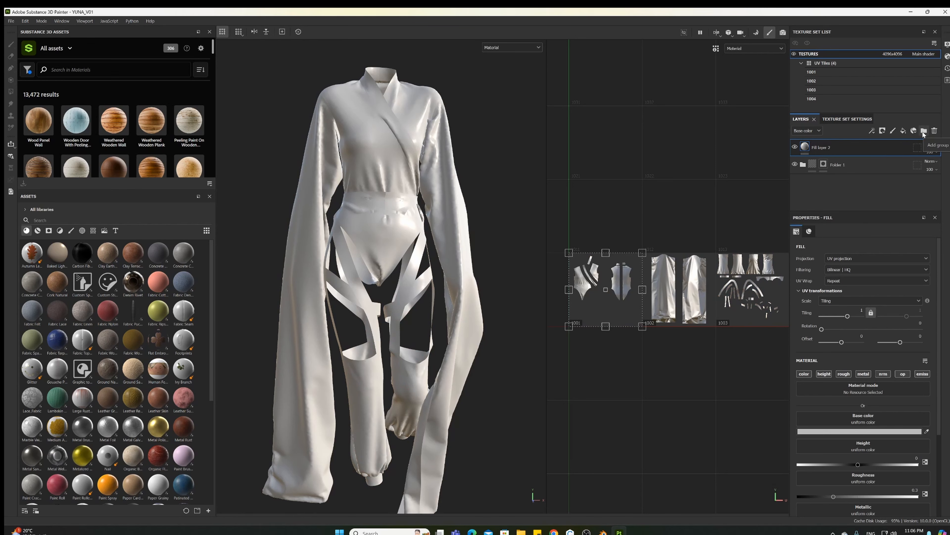
{"action": "left_click", "coordinate": [924, 131]}
{"action": "left_click_drag", "start_coordinate": [805, 167], "coordinate": [823, 148]}
Add a black mask to the new folder and activate Polygon Fill for it
{"action": "left_click", "coordinate": [827, 147]}
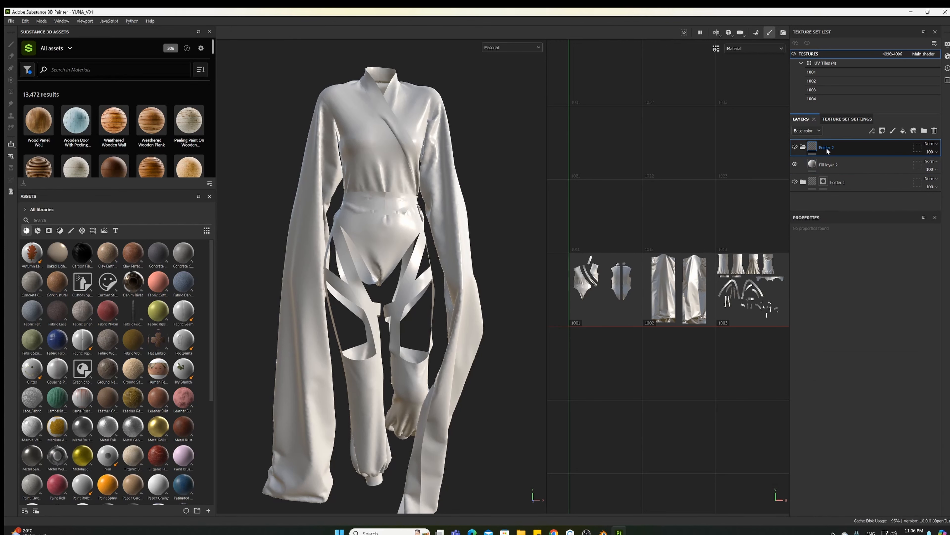
{"action": "right_click", "coordinate": [826, 147]}
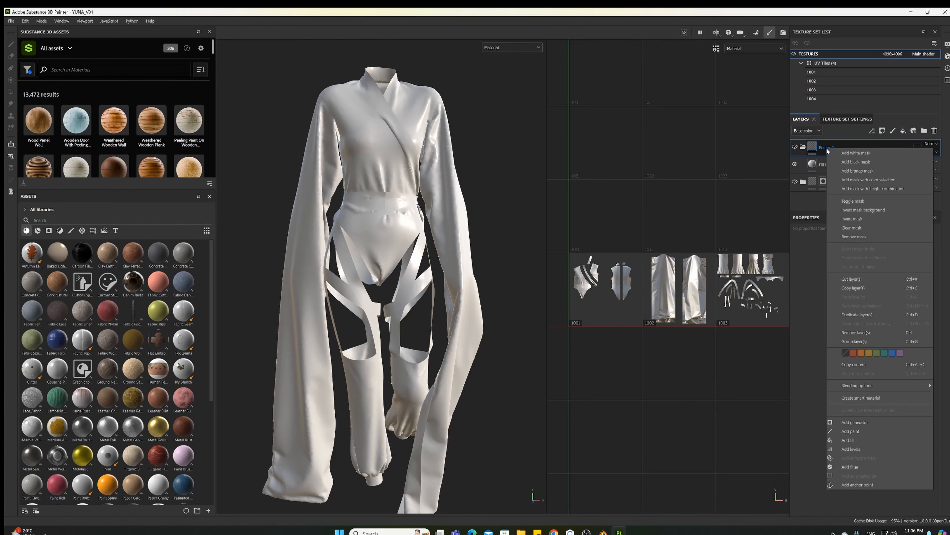
{"action": "left_click", "coordinate": [844, 163]}
{"action": "key", "text": "4"}
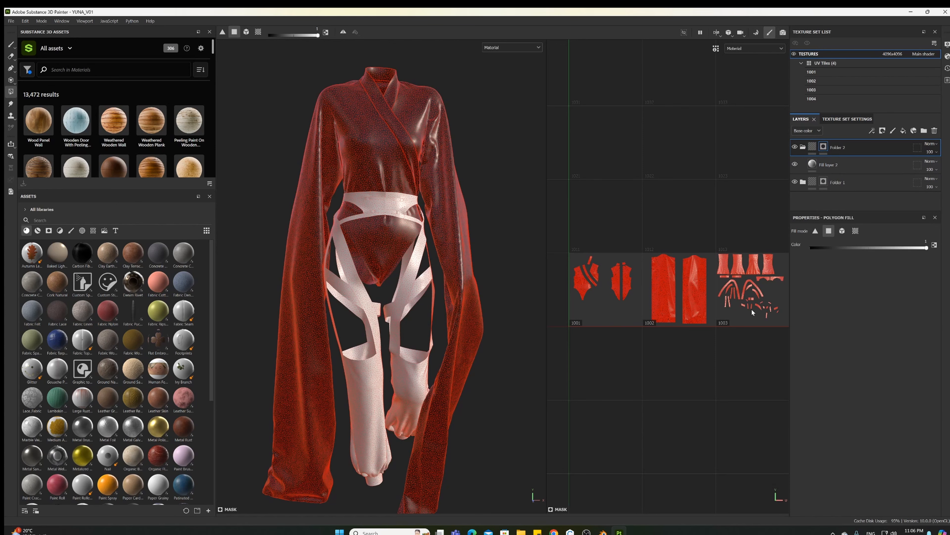
Set the base color of the fill layer inside the new folder to bright green
{"action": "left_click", "coordinate": [827, 170]}
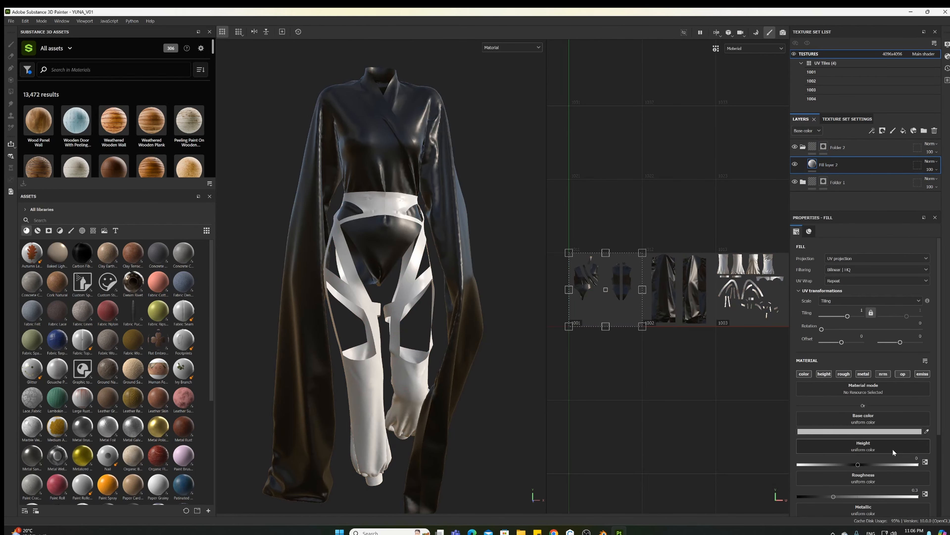
{"action": "left_click", "coordinate": [880, 431]}
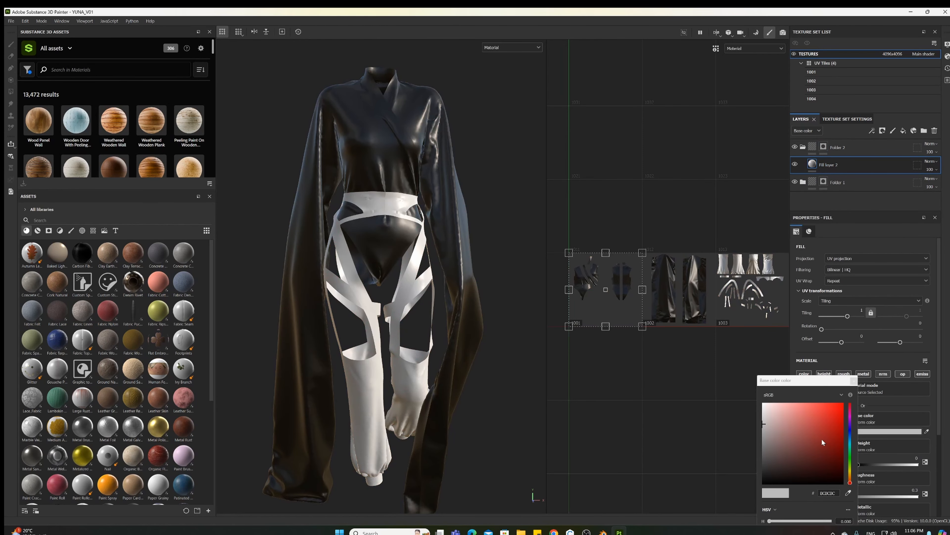
{"action": "left_click", "coordinate": [850, 448]}
{"action": "left_click", "coordinate": [840, 420]}
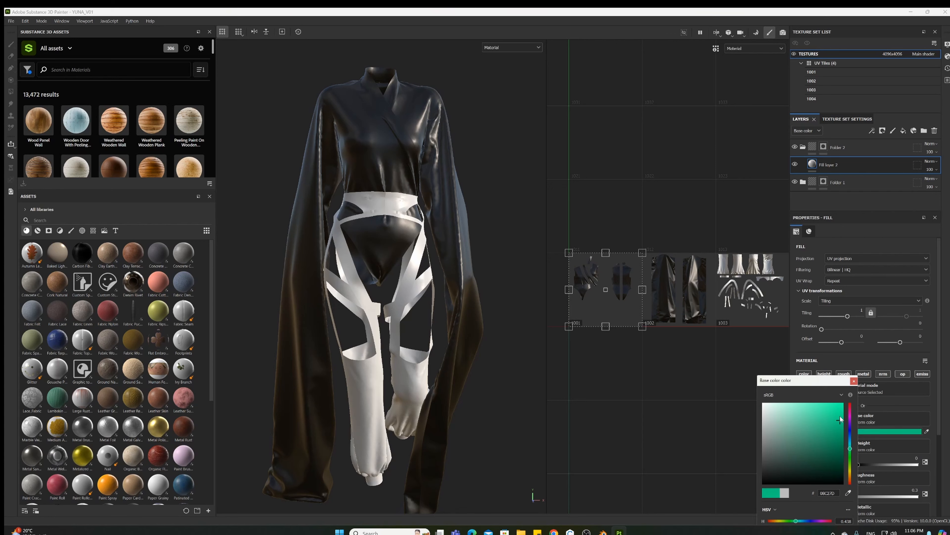
{"action": "left_click", "coordinate": [838, 406]}
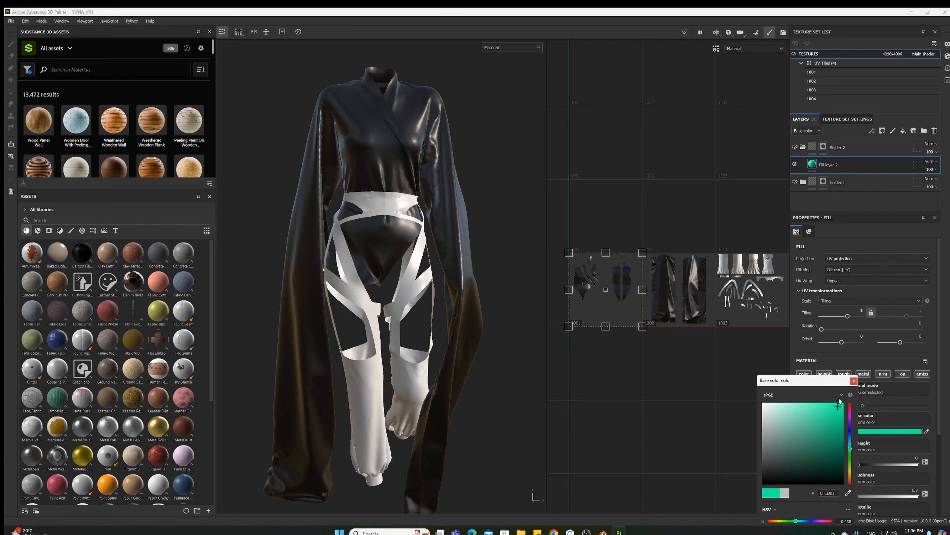
{"action": "left_click", "coordinate": [854, 380]}
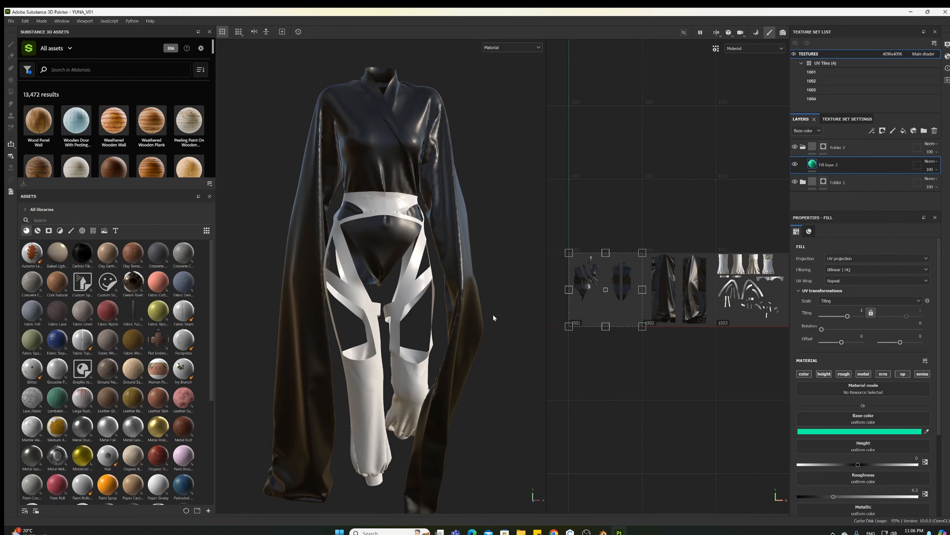
Polygon-fill the new folder's mask over all UV islands on tiles 1003 and 1004, covering the belt, straps and leg pieces
{"action": "left_click_drag", "start_coordinate": [834, 166], "coordinate": [828, 152]}
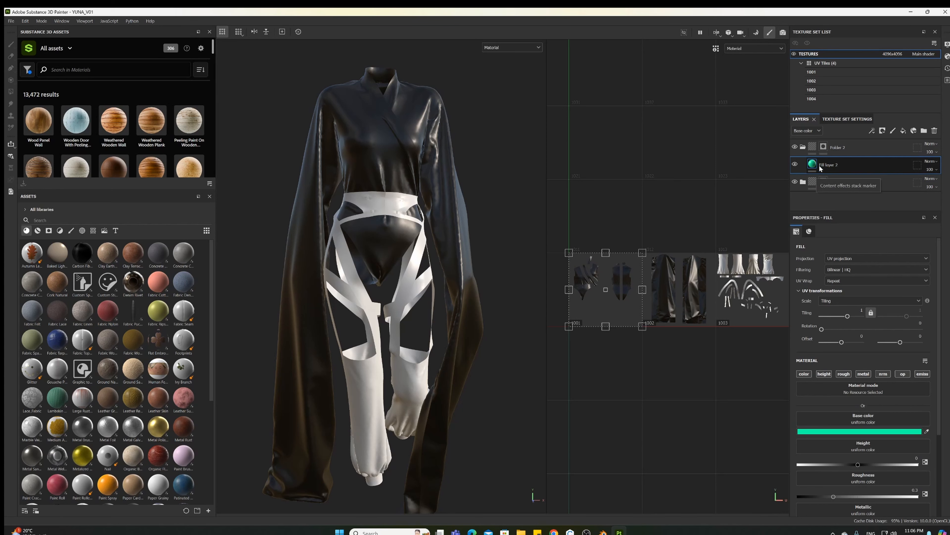
{"action": "left_click", "coordinate": [823, 150]}
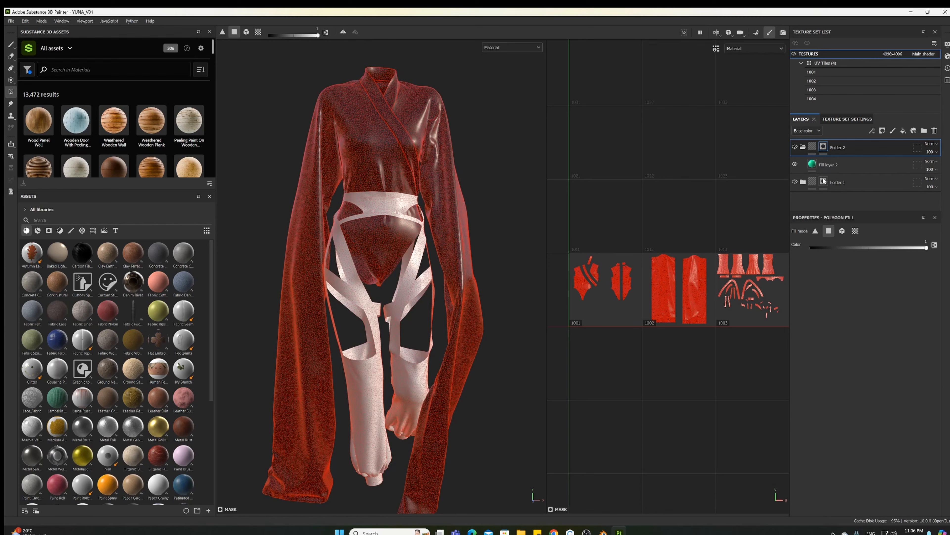
{"action": "left_click", "coordinate": [822, 164]}
{"action": "middle_click_drag", "start_coordinate": [715, 266], "coordinate": [616, 283]}
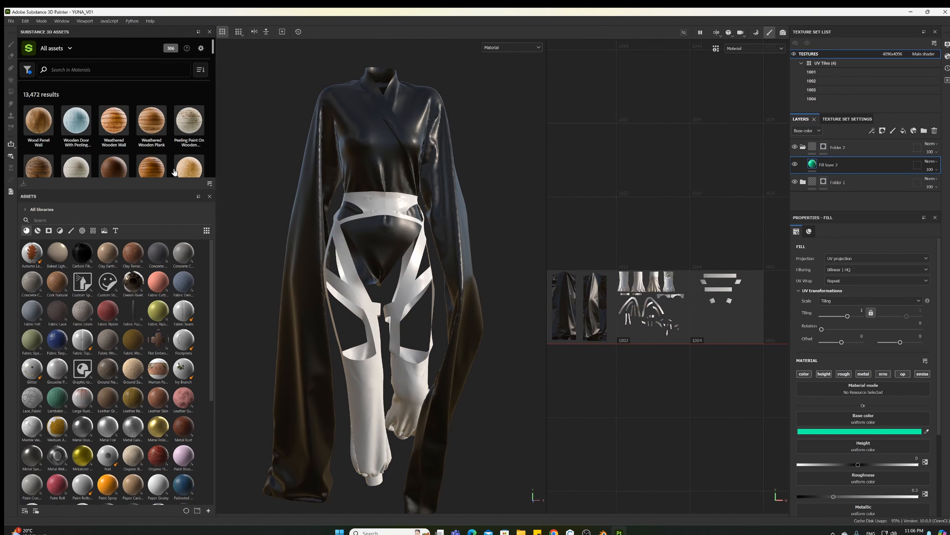
{"action": "left_click", "coordinate": [824, 147]}
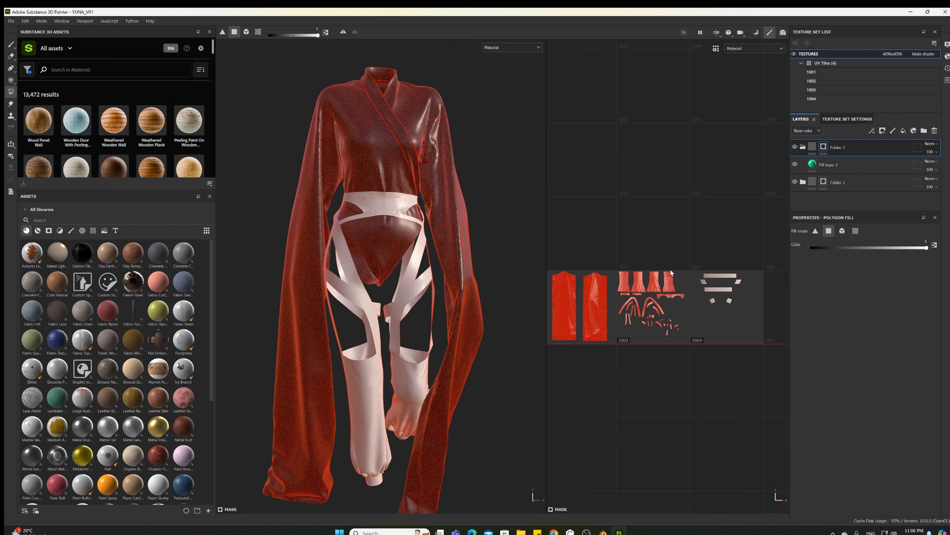
{"action": "middle_click_drag", "start_coordinate": [766, 252], "coordinate": [747, 238], "text": "alt"}
{"action": "middle_click_drag", "start_coordinate": [700, 265], "coordinate": [719, 264], "text": "alt"}
{"action": "left_click_drag", "start_coordinate": [776, 220], "coordinate": [607, 355]}
{"action": "left_click_drag", "start_coordinate": [416, 329], "coordinate": [445, 326], "text": "alt"}
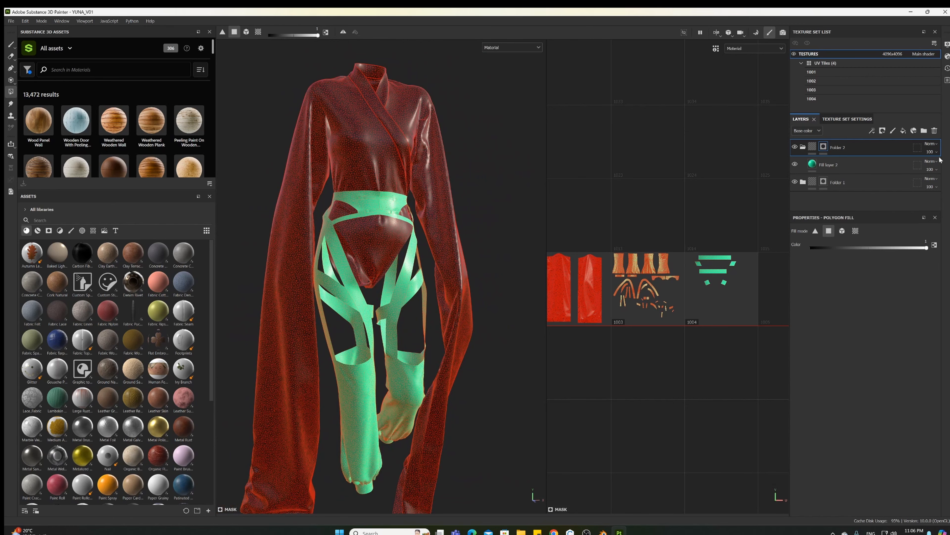
Set the base color of the fill layer covering the belt, straps and legs to black (000000)
{"action": "left_click", "coordinate": [892, 166]}
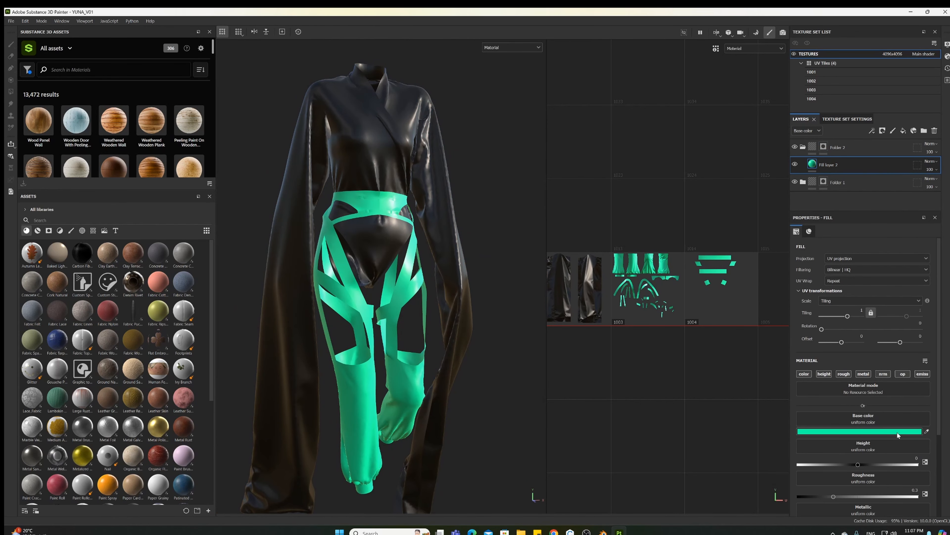
{"action": "left_click", "coordinate": [902, 432]}
{"action": "left_click_drag", "start_coordinate": [832, 455], "coordinate": [848, 488]}
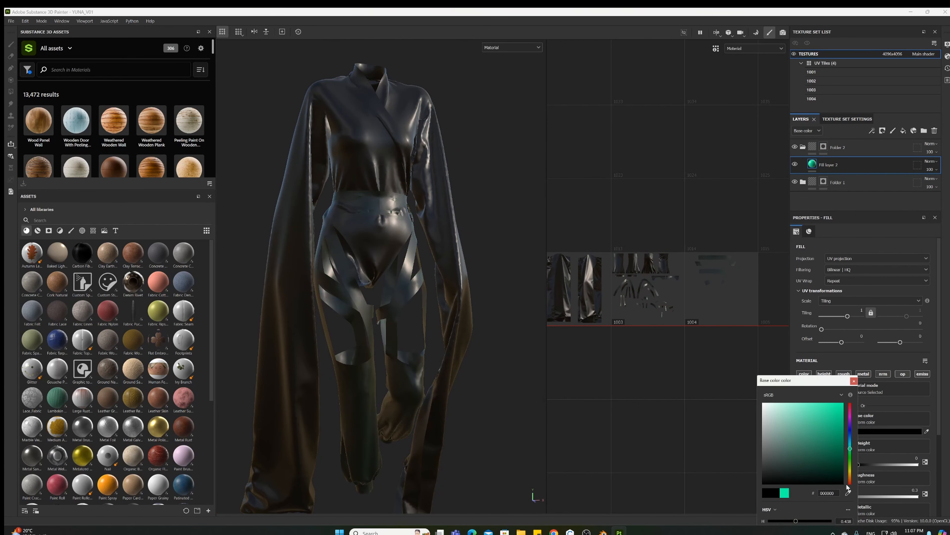
{"action": "left_click", "coordinate": [855, 381]}
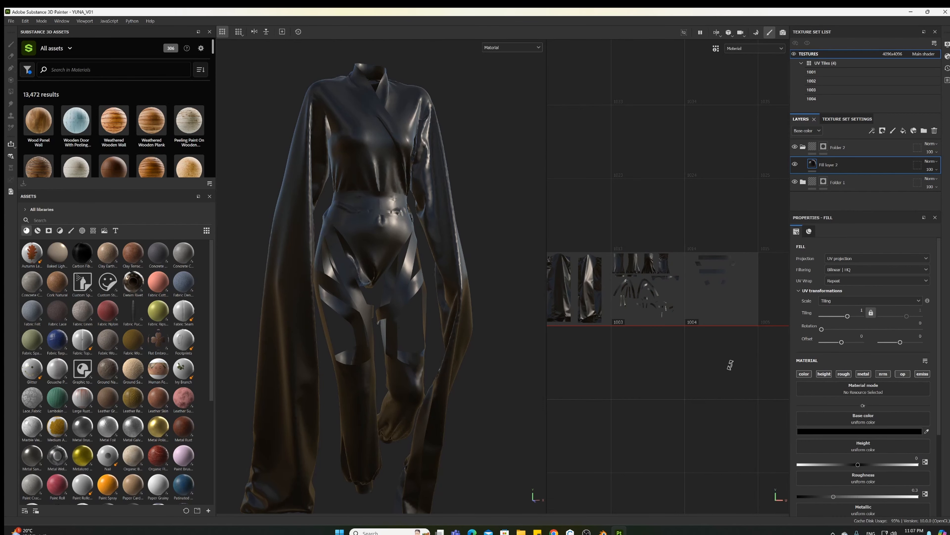
Rename Folder 1 as FABRIC and the folder above it as LEATHER
{"action": "double_click", "coordinate": [855, 181]}
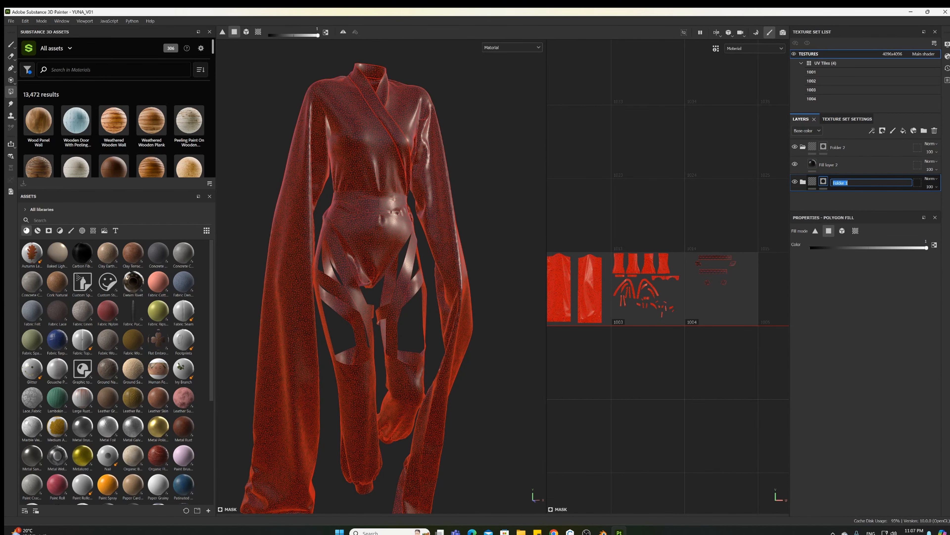
{"action": "type", "text": "FABRIC"}
{"action": "key", "text": "Return"}
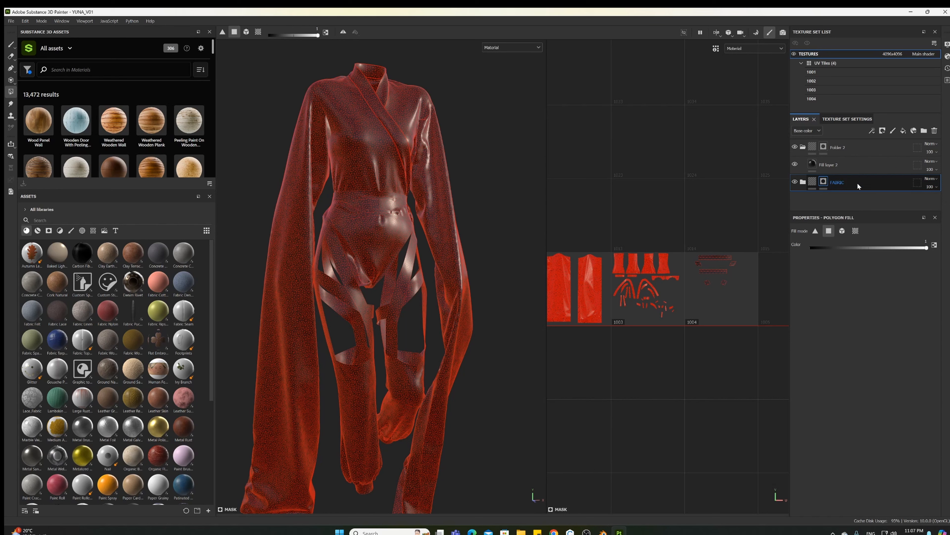
{"action": "double_click", "coordinate": [838, 147]}
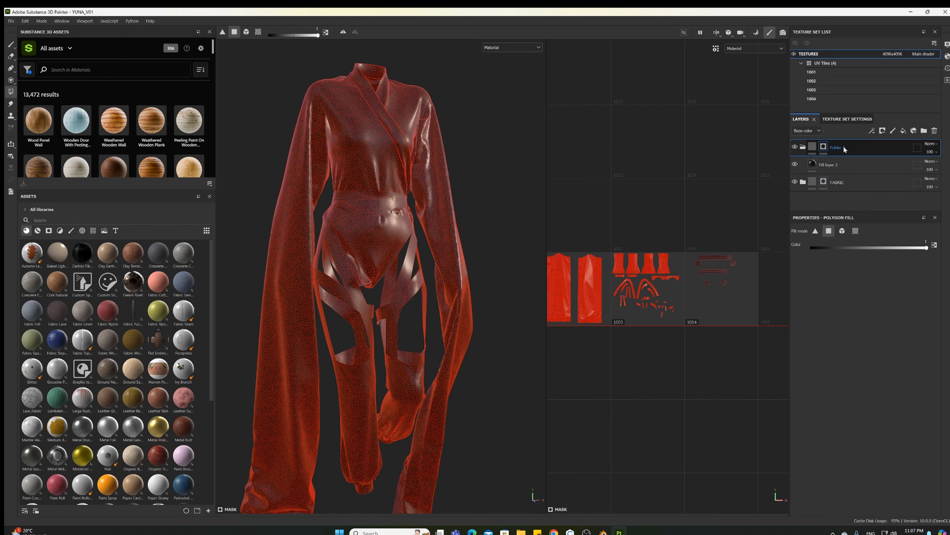
{"action": "type", "text": "LEA"}
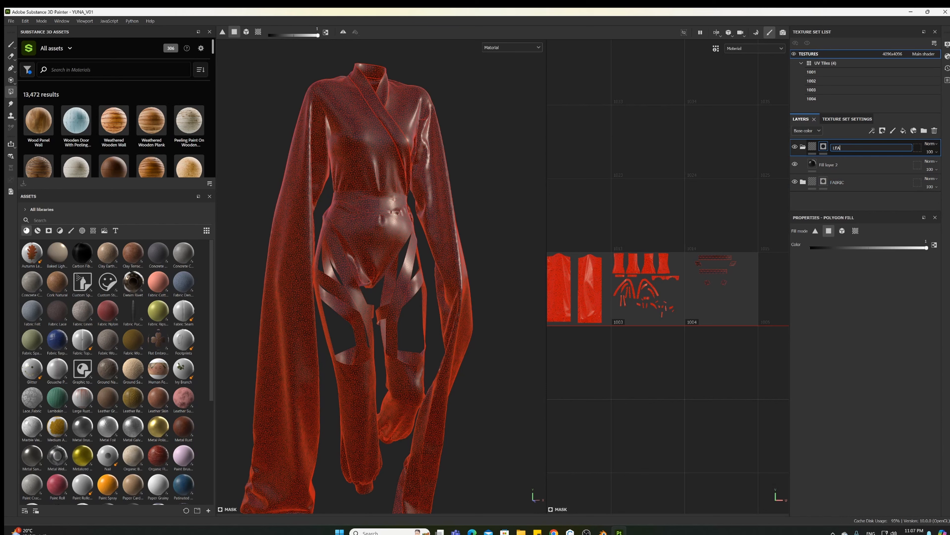
{"action": "type", "text": "THER"}
{"action": "key", "text": "Return"}
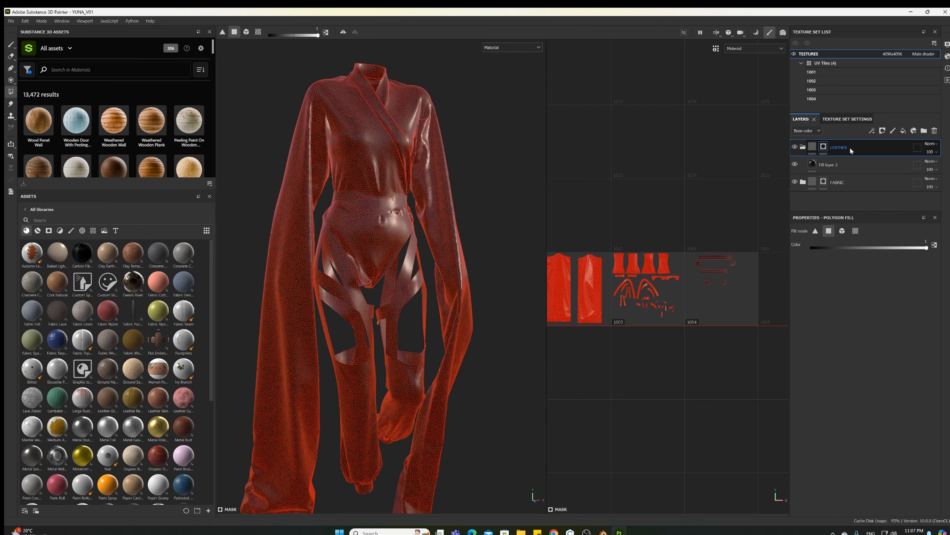
{"action": "left_click", "coordinate": [844, 182]}
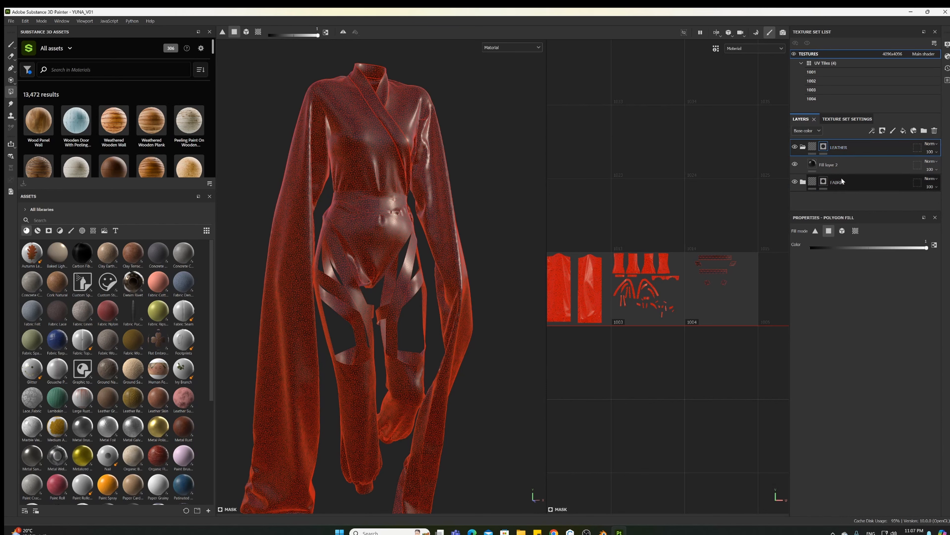
Save the project and expand the FABRIC folder in the layer stack
{"action": "left_click", "coordinate": [12, 21]}
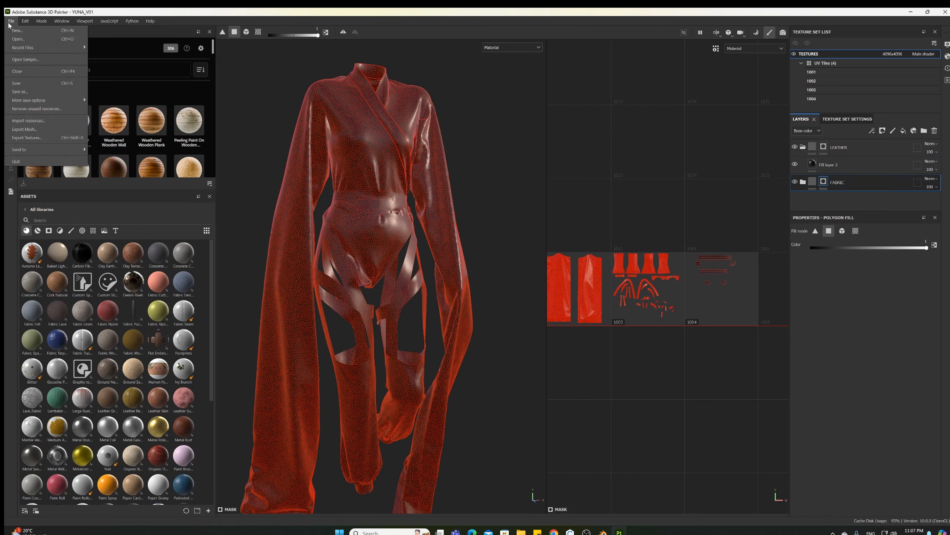
{"action": "left_click", "coordinate": [34, 83]}
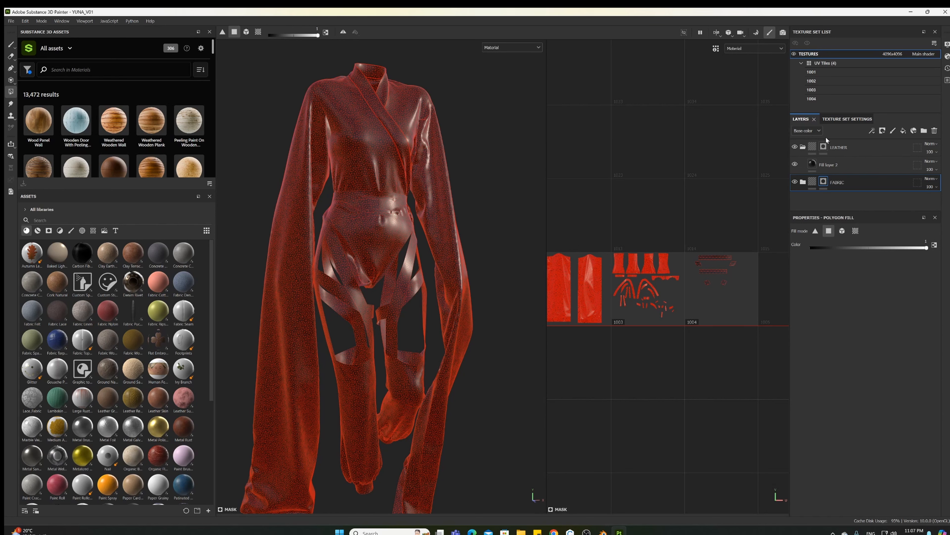
{"action": "left_click", "coordinate": [803, 182]}
{"action": "left_click_drag", "start_coordinate": [408, 342], "coordinate": [369, 316], "text": "alt"}
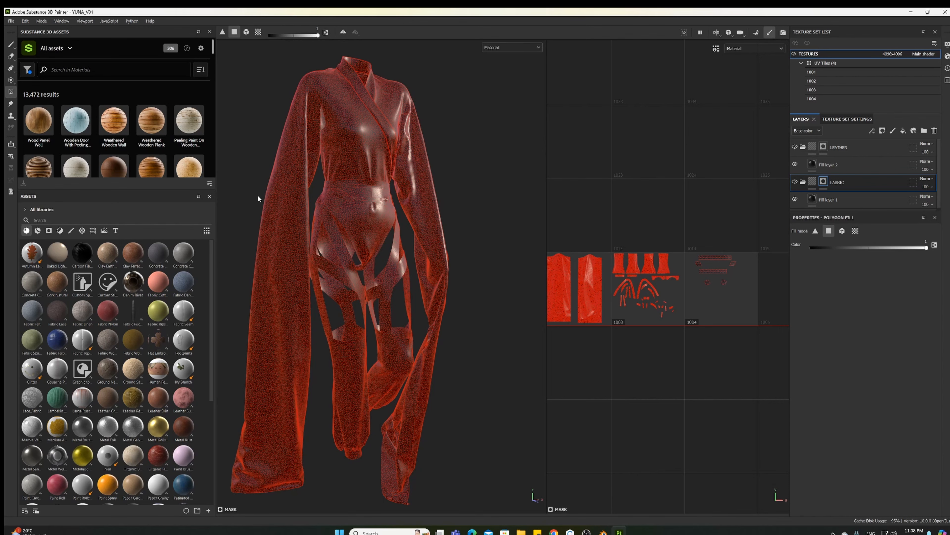
Switch to the Substance 3D Assets website in Chrome and look through all collections for fashion-related materials
{"action": "mouse_move", "coordinate": [553, 531]}
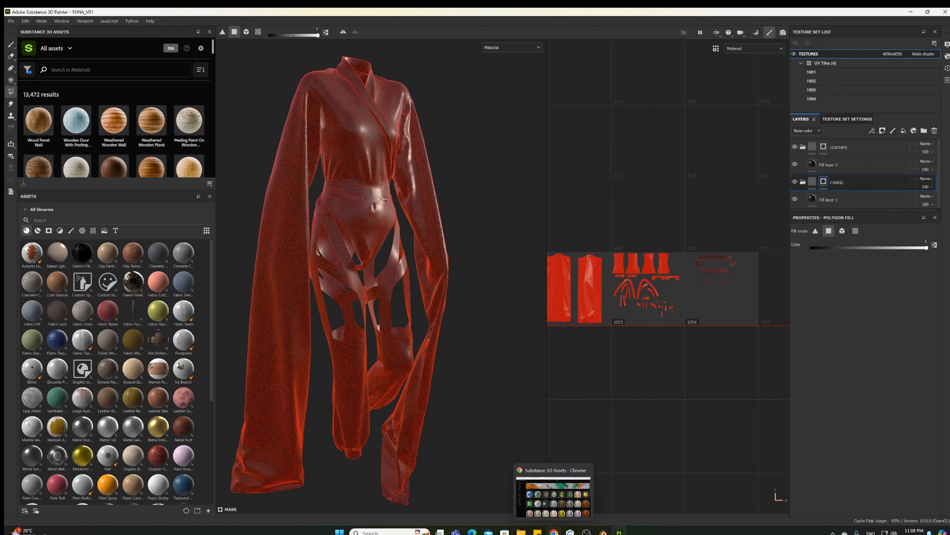
{"action": "left_click", "coordinate": [570, 503]}
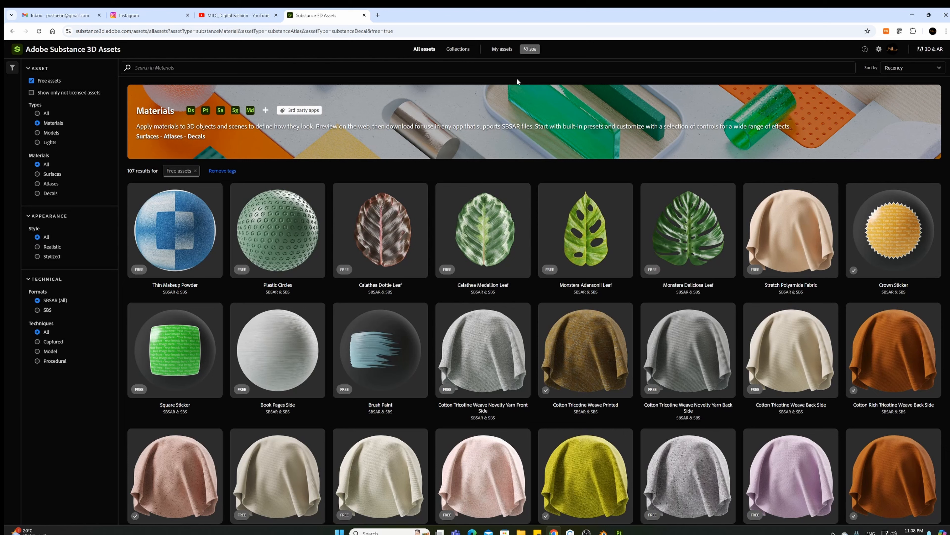
{"action": "left_click", "coordinate": [460, 50]}
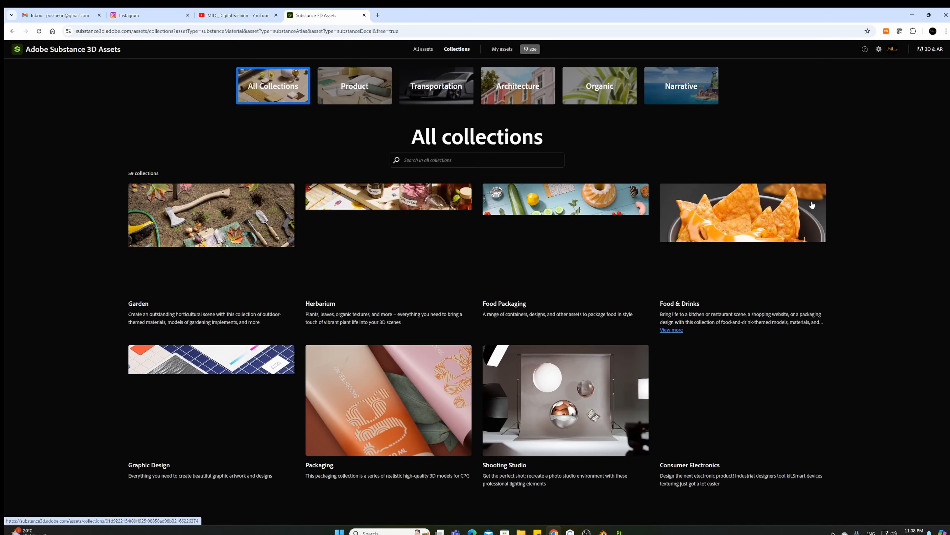
{"action": "scroll", "coordinate": [812, 204], "scroll_direction": "down", "scroll_amount": 3}
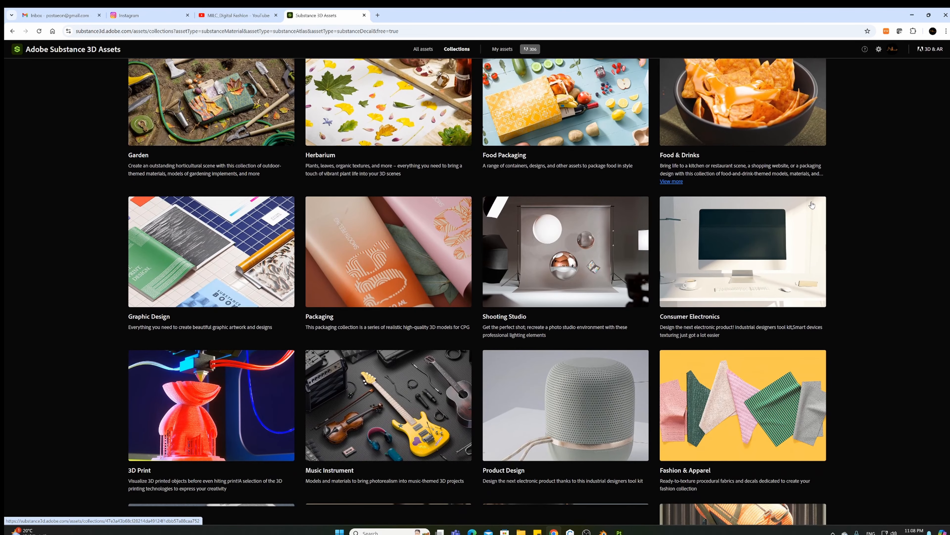
{"action": "scroll", "coordinate": [710, 262], "scroll_direction": "down", "scroll_amount": 5}
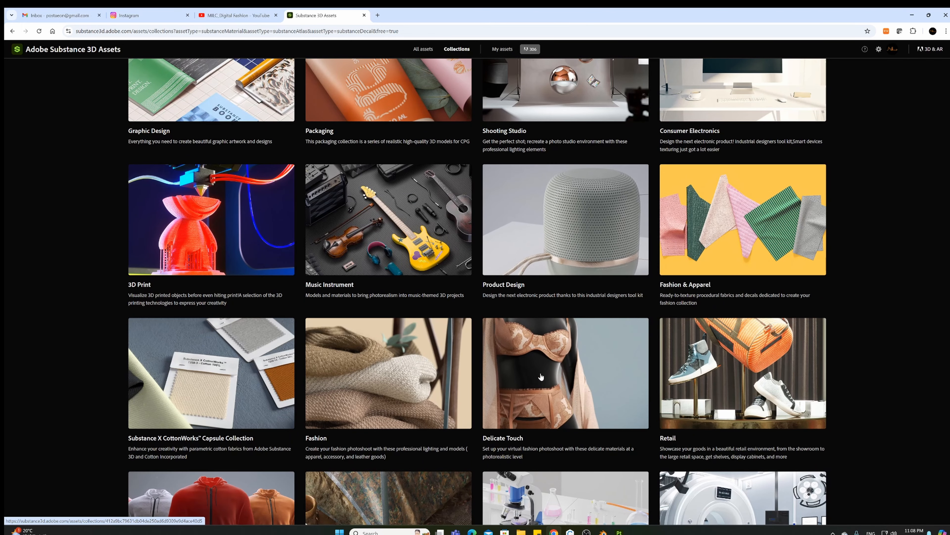
{"action": "scroll", "coordinate": [541, 407], "scroll_direction": "down", "scroll_amount": 3}
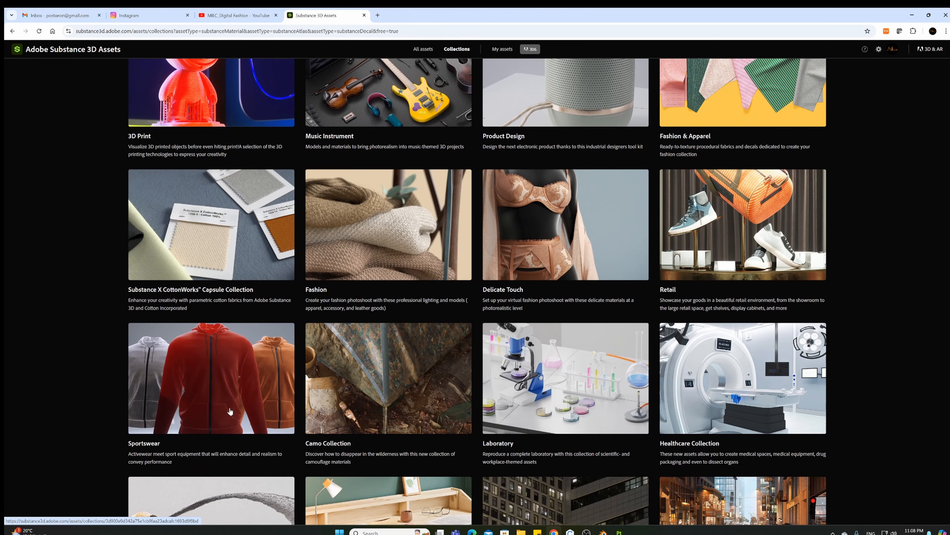
{"action": "scroll", "coordinate": [231, 411], "scroll_direction": "down", "scroll_amount": 3}
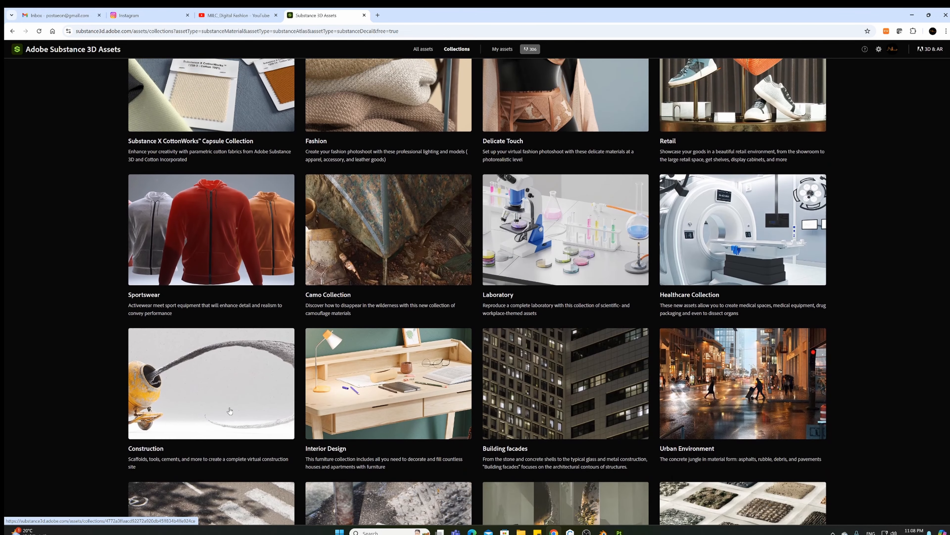
{"action": "scroll", "coordinate": [230, 411], "scroll_direction": "down", "scroll_amount": 9}
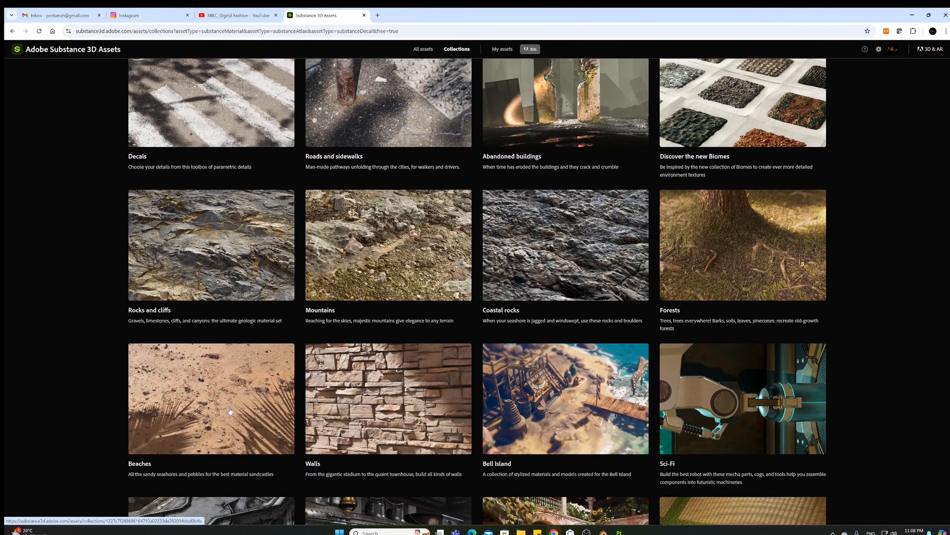
{"action": "scroll", "coordinate": [230, 411], "scroll_direction": "down", "scroll_amount": 5}
{"action": "scroll", "coordinate": [230, 410], "scroll_direction": "up", "scroll_amount": 5}
{"action": "scroll", "coordinate": [230, 411], "scroll_direction": "down", "scroll_amount": 4}
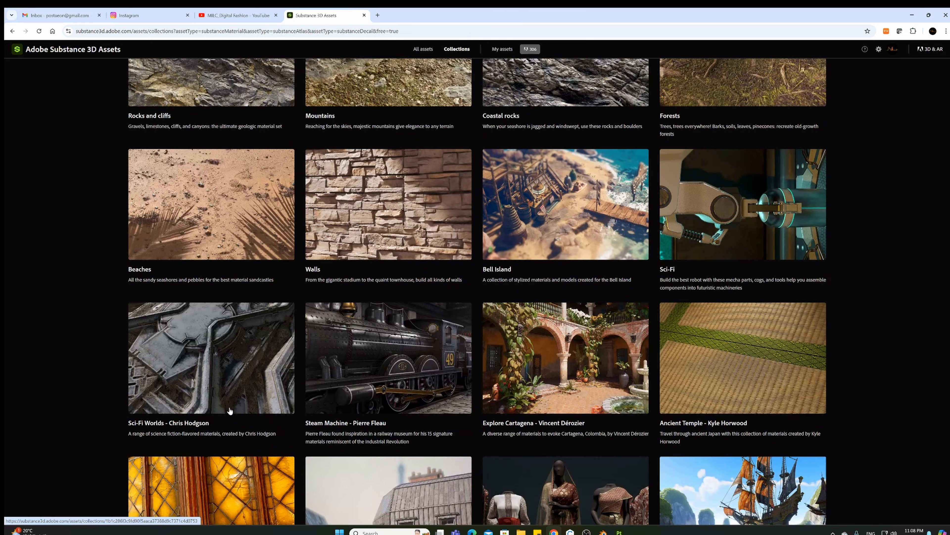
{"action": "scroll", "coordinate": [229, 411], "scroll_direction": "down", "scroll_amount": 5}
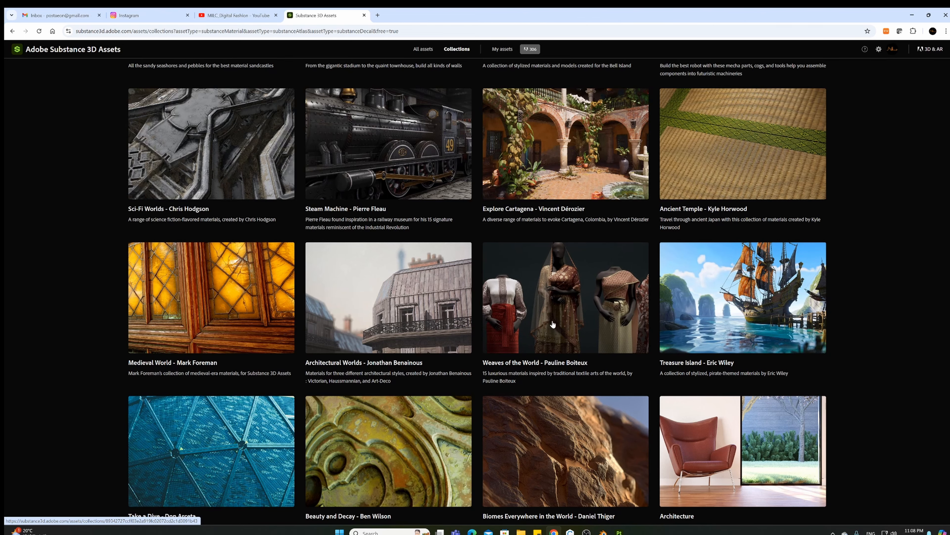
{"action": "scroll", "coordinate": [553, 324], "scroll_direction": "down", "scroll_amount": 11}
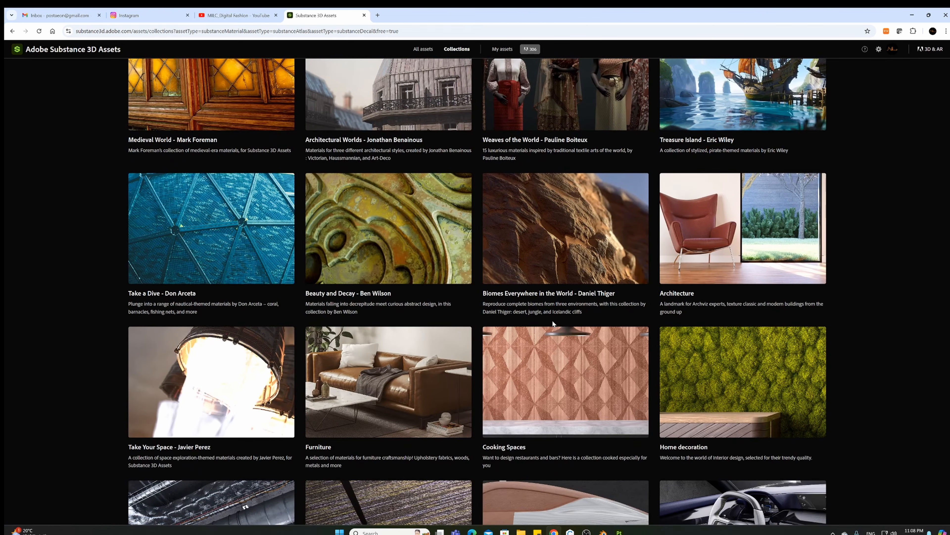
{"action": "scroll", "coordinate": [553, 321], "scroll_direction": "up", "scroll_amount": 3}
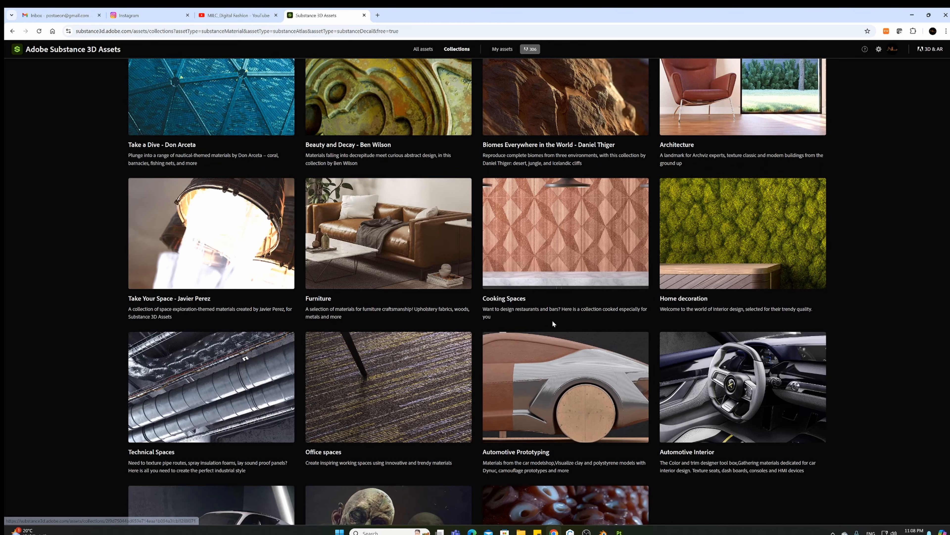
{"action": "scroll", "coordinate": [552, 322], "scroll_direction": "up", "scroll_amount": 5}
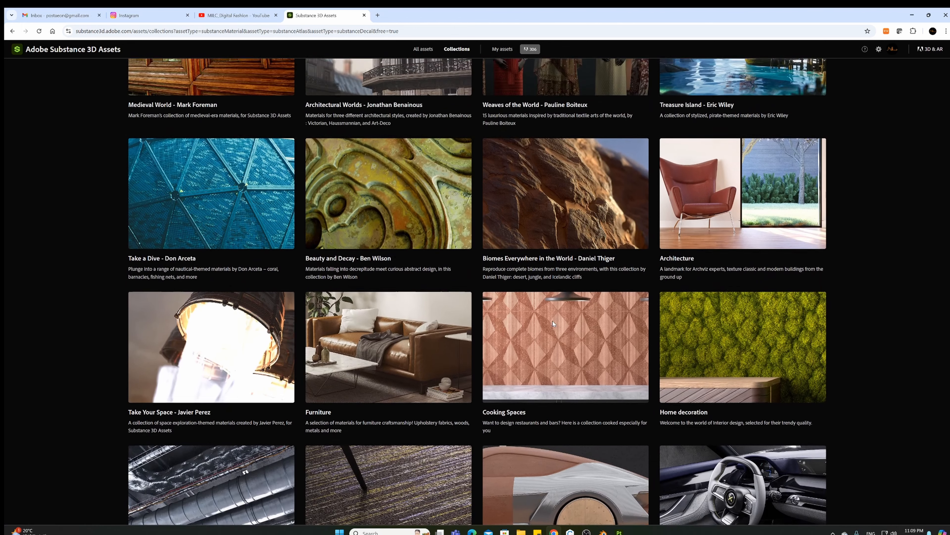
{"action": "scroll", "coordinate": [552, 324], "scroll_direction": "up", "scroll_amount": 16}
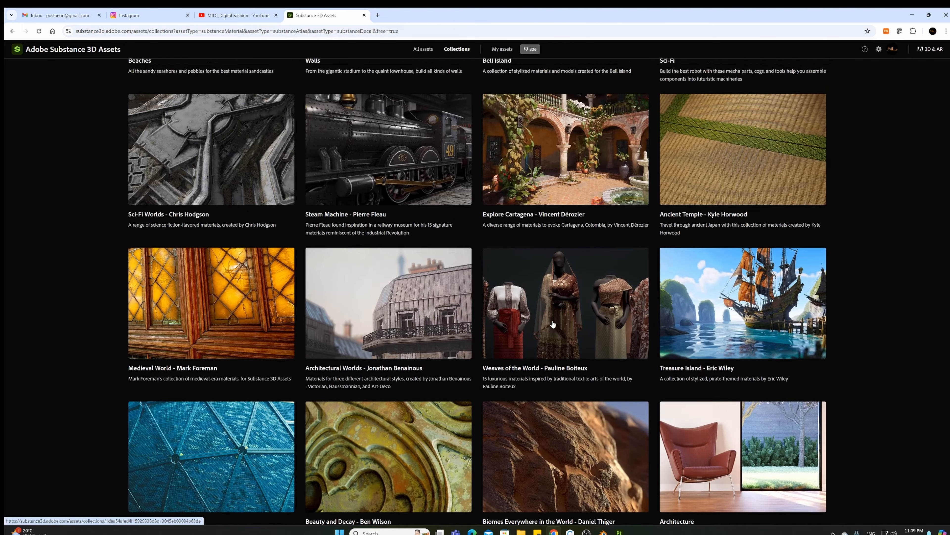
{"action": "scroll", "coordinate": [553, 323], "scroll_direction": "up", "scroll_amount": 16}
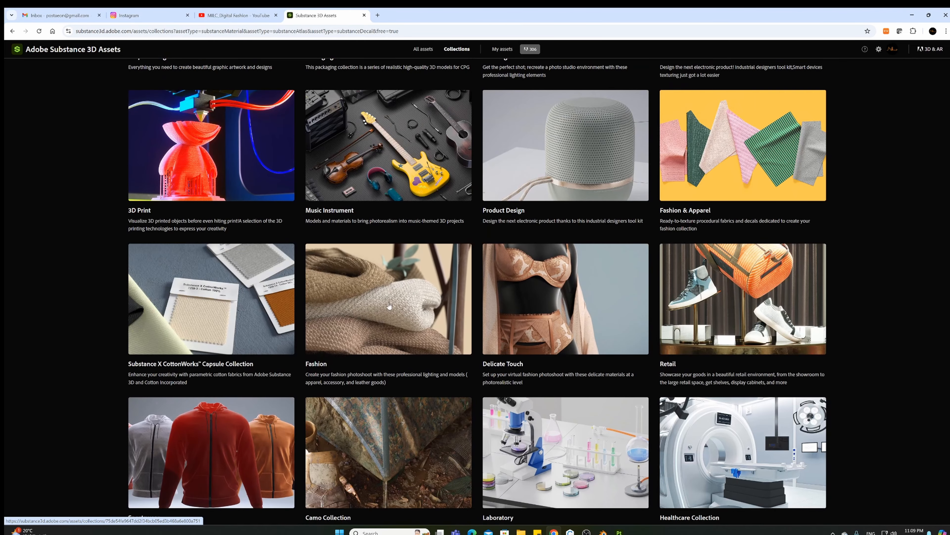
Open the Fashion collection, filter it to Materials and look through the available fabrics
{"action": "left_click", "coordinate": [375, 293]}
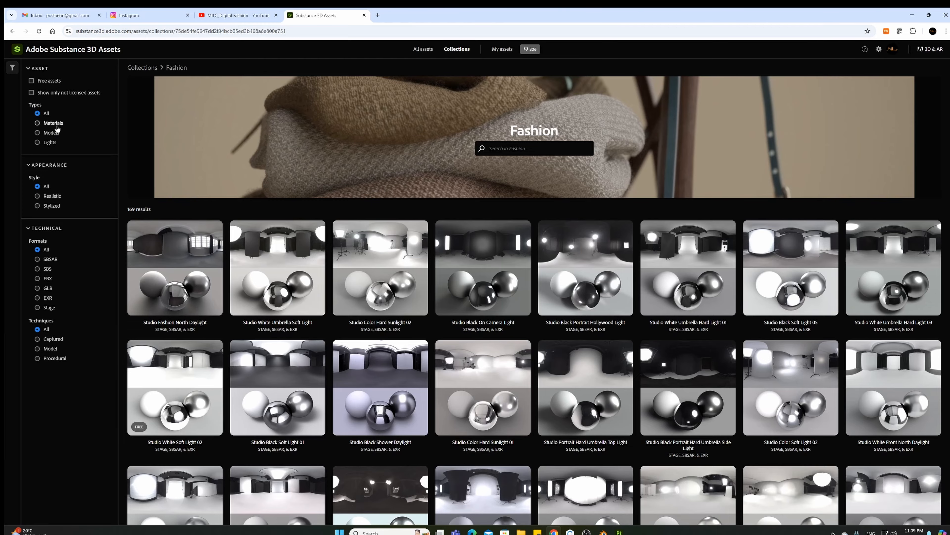
{"action": "left_click", "coordinate": [56, 124]}
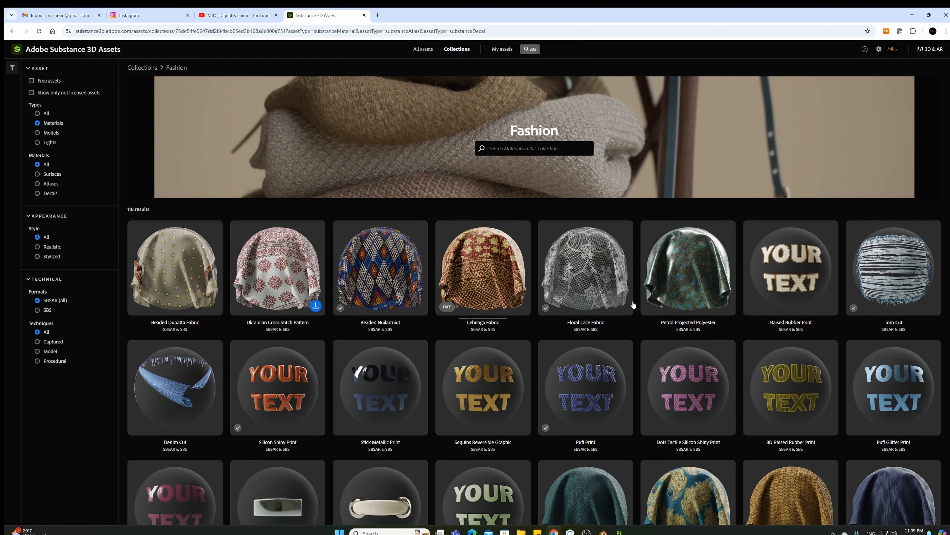
{"action": "scroll", "coordinate": [653, 301], "scroll_direction": "down", "scroll_amount": 1}
{"action": "scroll", "coordinate": [653, 300], "scroll_direction": "down", "scroll_amount": 5}
{"action": "scroll", "coordinate": [653, 300], "scroll_direction": "down", "scroll_amount": 12}
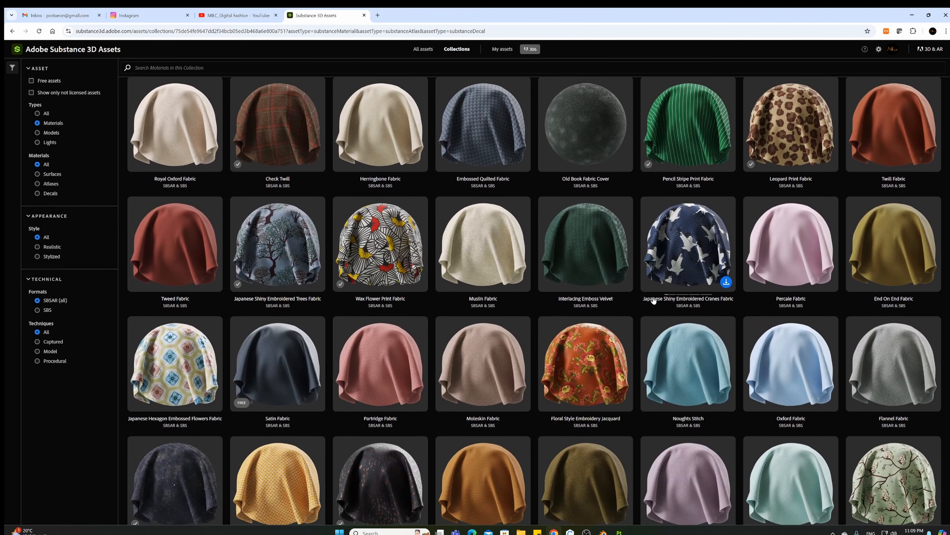
{"action": "scroll", "coordinate": [653, 300], "scroll_direction": "down", "scroll_amount": 8}
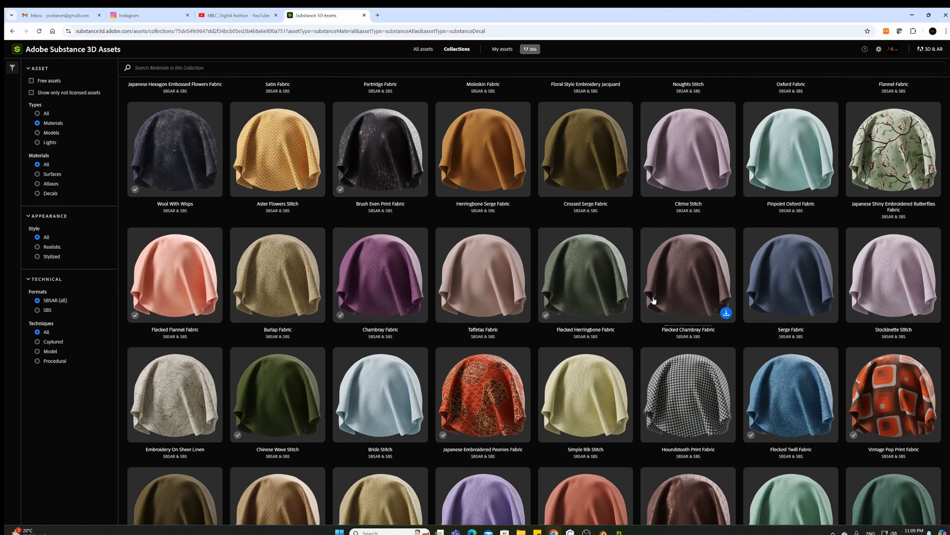
{"action": "scroll", "coordinate": [653, 301], "scroll_direction": "down", "scroll_amount": 4}
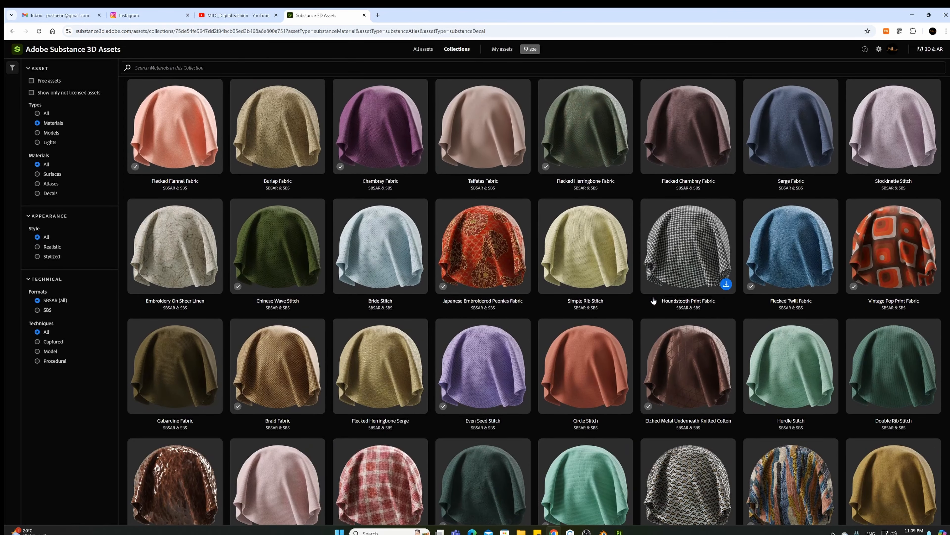
{"action": "scroll", "coordinate": [652, 300], "scroll_direction": "down", "scroll_amount": 7}
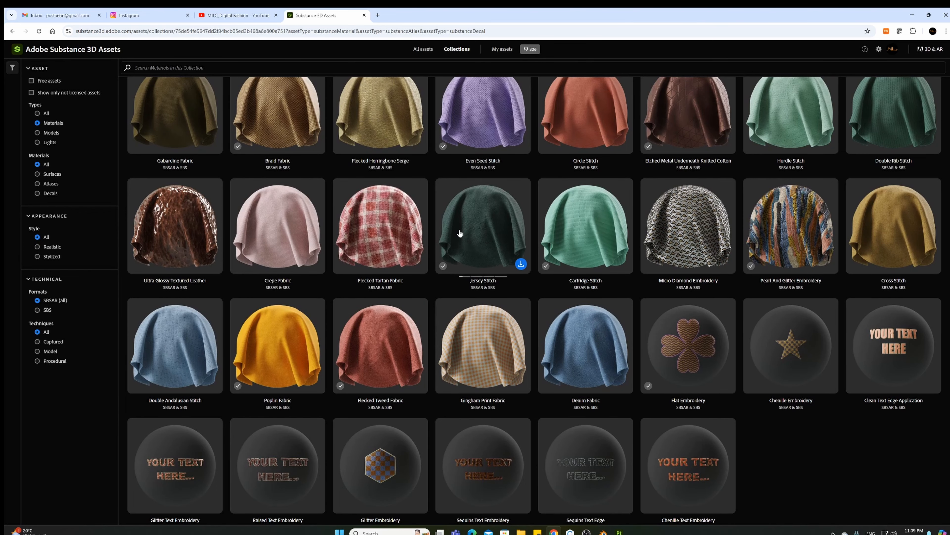
{"action": "scroll", "coordinate": [459, 233], "scroll_direction": "up", "scroll_amount": 8}
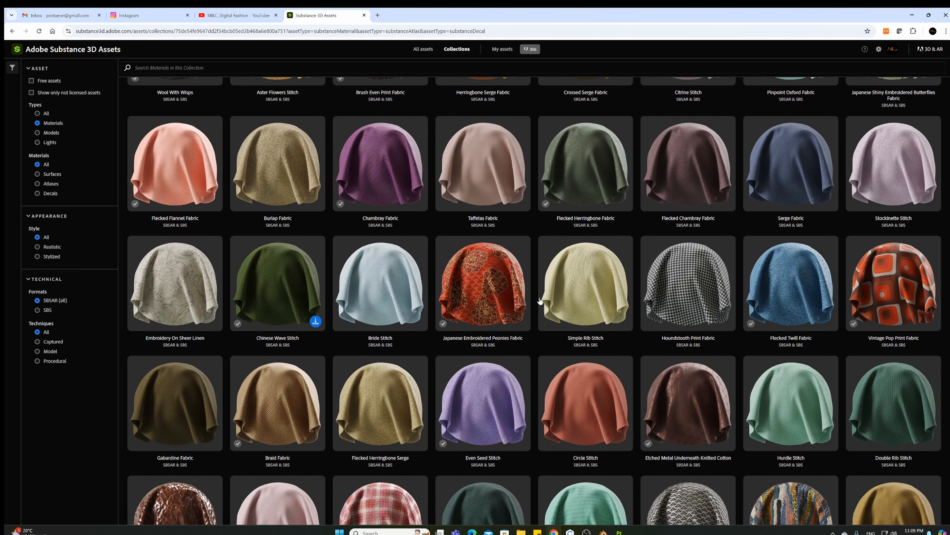
{"action": "scroll", "coordinate": [782, 286], "scroll_direction": "up", "scroll_amount": 6}
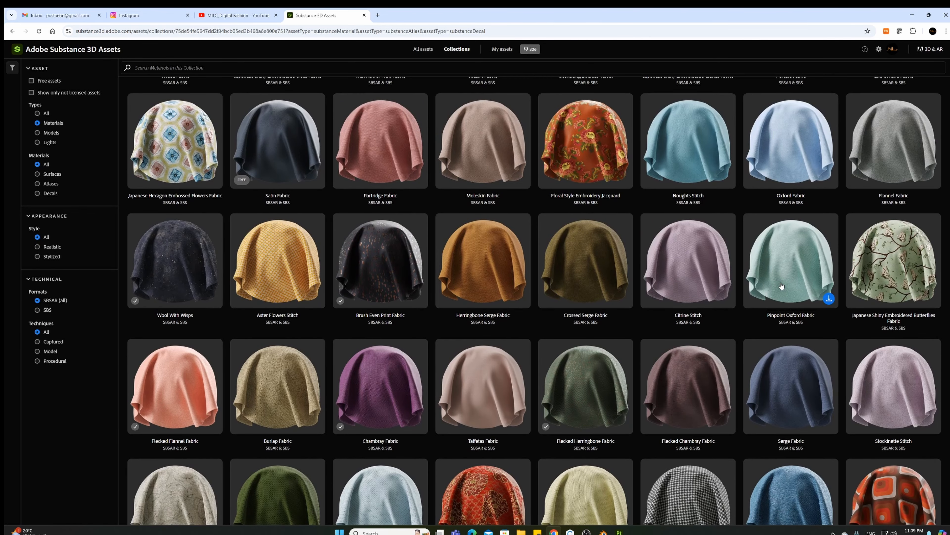
Download the Brush Even Print Fabric material and return to Substance 3D Painter
{"action": "scroll", "coordinate": [782, 286], "scroll_direction": "down", "scroll_amount": 3}
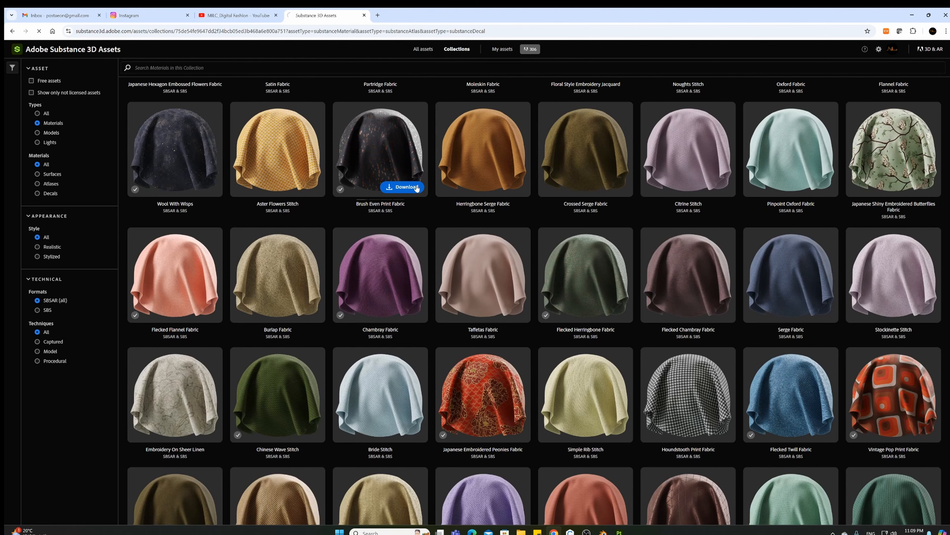
{"action": "left_click", "coordinate": [416, 187]}
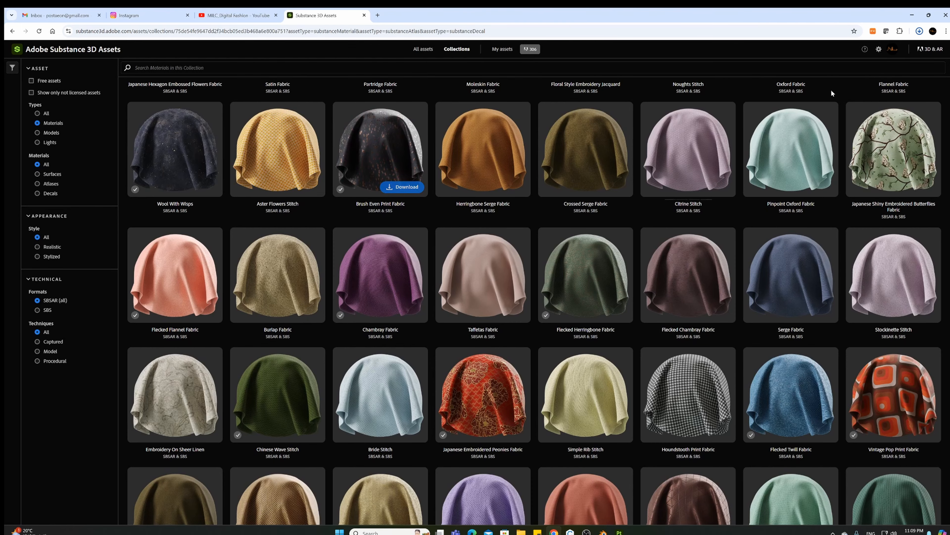
{"action": "left_click", "coordinate": [911, 14]}
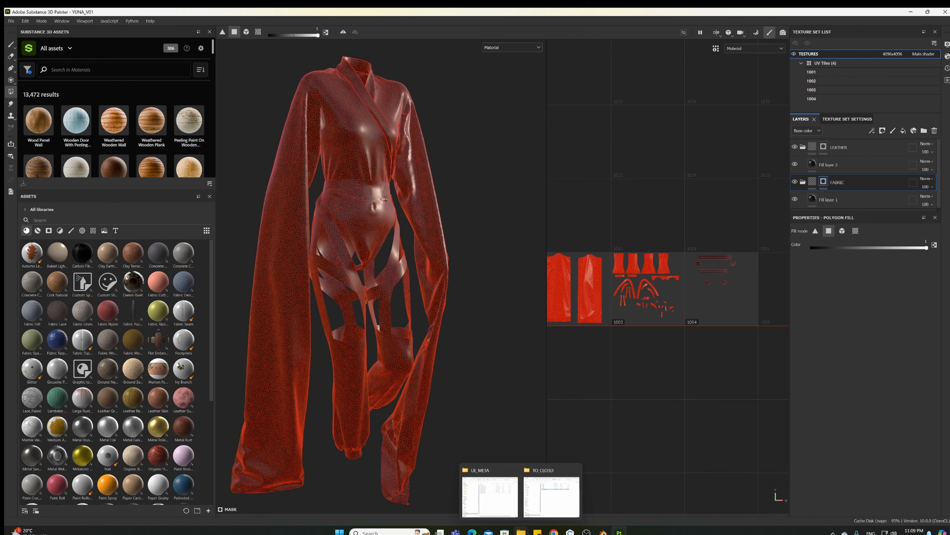
Bring the brush_even_print_fabric file from the Downloads folder into the FABRIC folder as a fill layer
{"action": "right_click", "coordinate": [521, 532]}
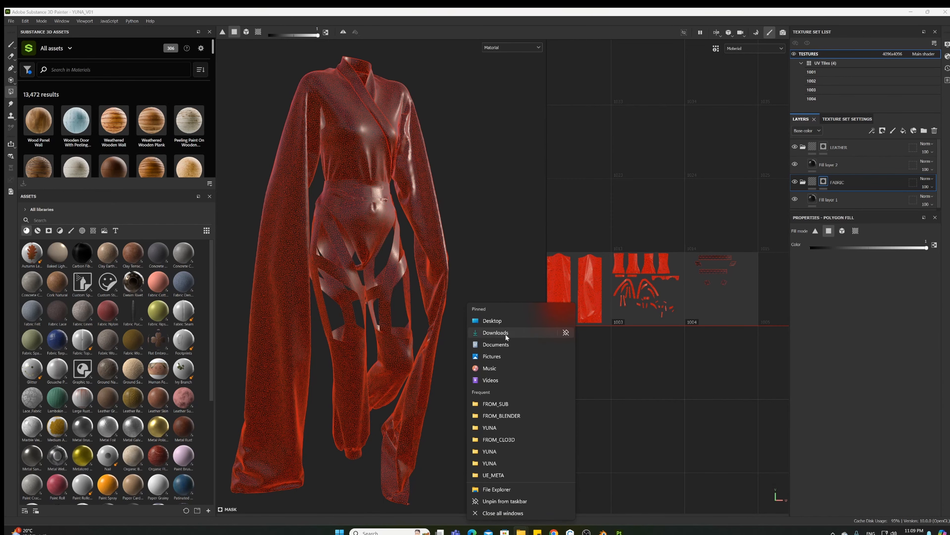
{"action": "left_click", "coordinate": [506, 333]}
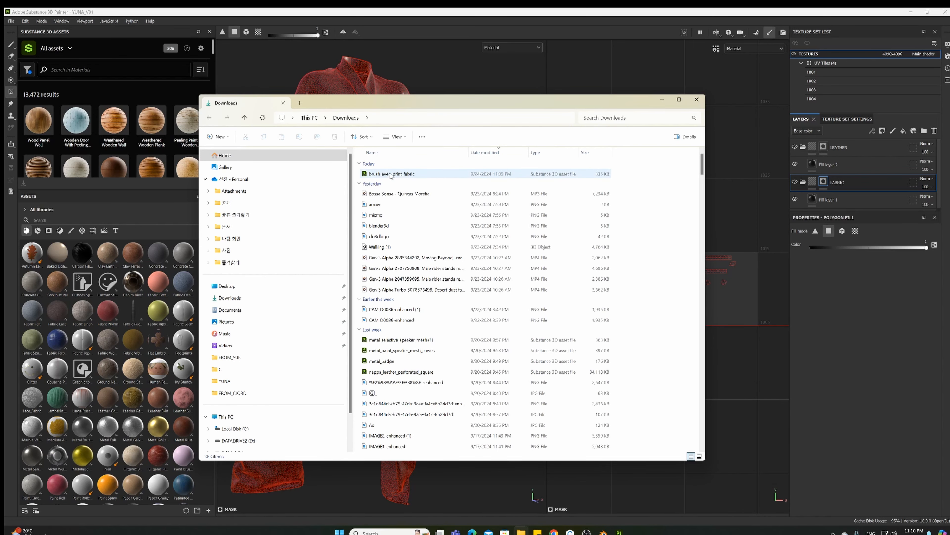
{"action": "mouse_move", "coordinate": [389, 174]}
{"action": "left_mouse_down"}
{"action": "mouse_move", "coordinate": [685, 227]}
{"action": "mouse_move", "coordinate": [856, 223]}
{"action": "mouse_move", "coordinate": [855, 195]}
{"action": "left_mouse_up"}
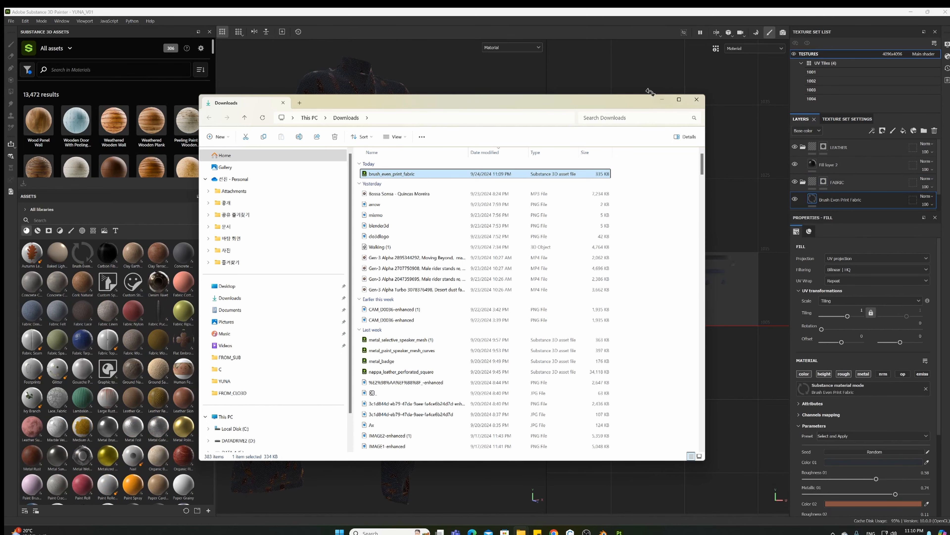
{"action": "left_click", "coordinate": [663, 99]}
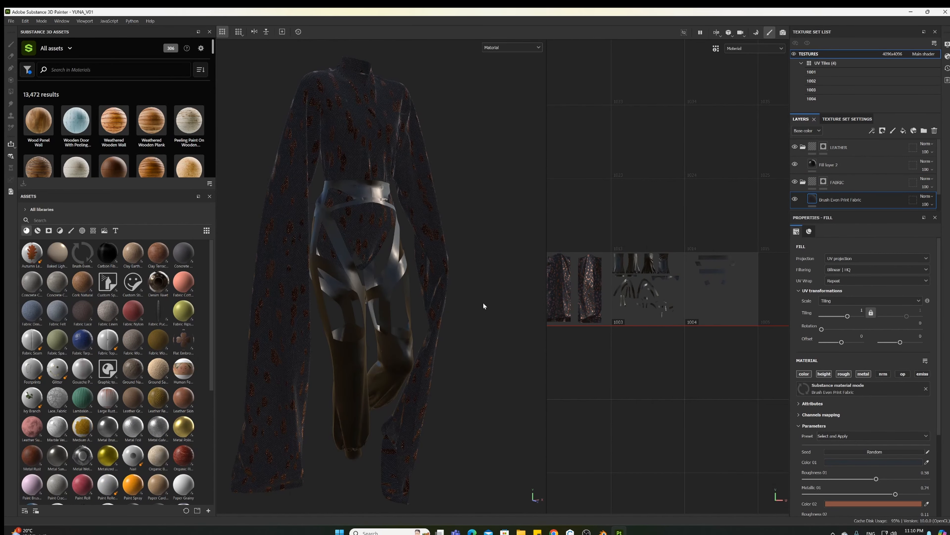
{"action": "left_click_drag", "start_coordinate": [483, 302], "coordinate": [348, 298], "text": "alt"}
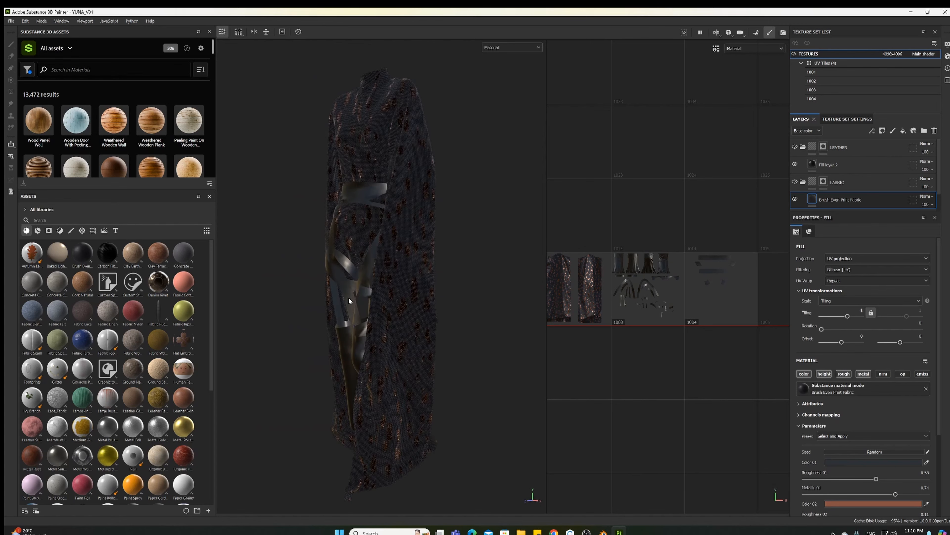
{"action": "right_click_drag", "start_coordinate": [352, 297], "coordinate": [450, 314], "text": "alt"}
{"action": "left_click_drag", "start_coordinate": [449, 314], "coordinate": [435, 322], "text": "alt"}
{"action": "middle_click_drag", "start_coordinate": [363, 321], "coordinate": [392, 312], "text": "alt"}
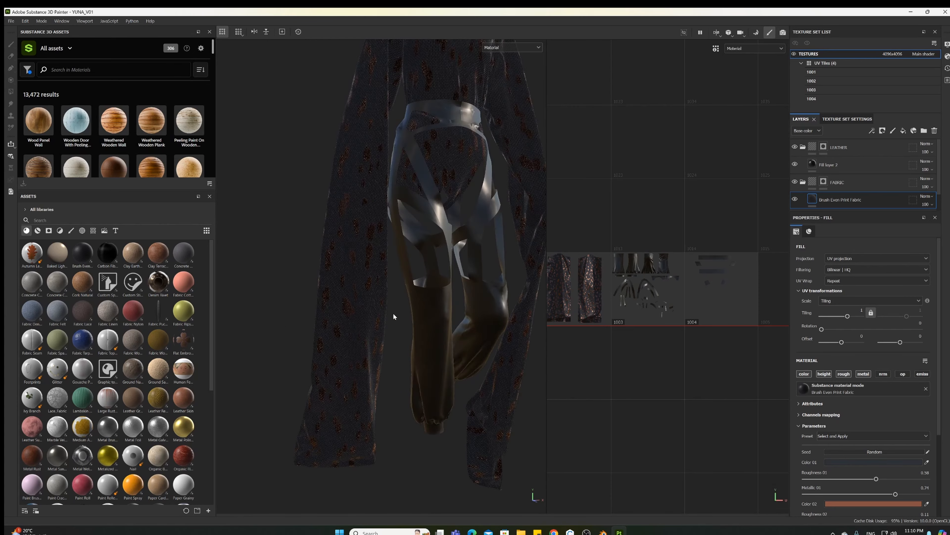
Scale down the fabric fill's UV projection in the 2D view to a uniform tiling of about 3.1
{"action": "right_click_drag", "start_coordinate": [390, 310], "coordinate": [574, 284], "text": "alt"}
{"action": "mouse_move", "coordinate": [352, 333]}
{"action": "left_mouse_down", "text": "alt"}
{"action": "mouse_move", "coordinate": [376, 325]}
{"action": "mouse_move", "coordinate": [367, 326]}
{"action": "left_mouse_up", "text": "alt"}
{"action": "right_click_drag", "start_coordinate": [670, 327], "coordinate": [630, 329], "text": "alt"}
{"action": "middle_click_drag", "start_coordinate": [630, 330], "coordinate": [722, 312], "text": "alt"}
{"action": "middle_click_drag", "start_coordinate": [622, 335], "coordinate": [662, 337], "text": "alt"}
{"action": "right_click_drag", "start_coordinate": [662, 337], "coordinate": [690, 329], "text": "alt"}
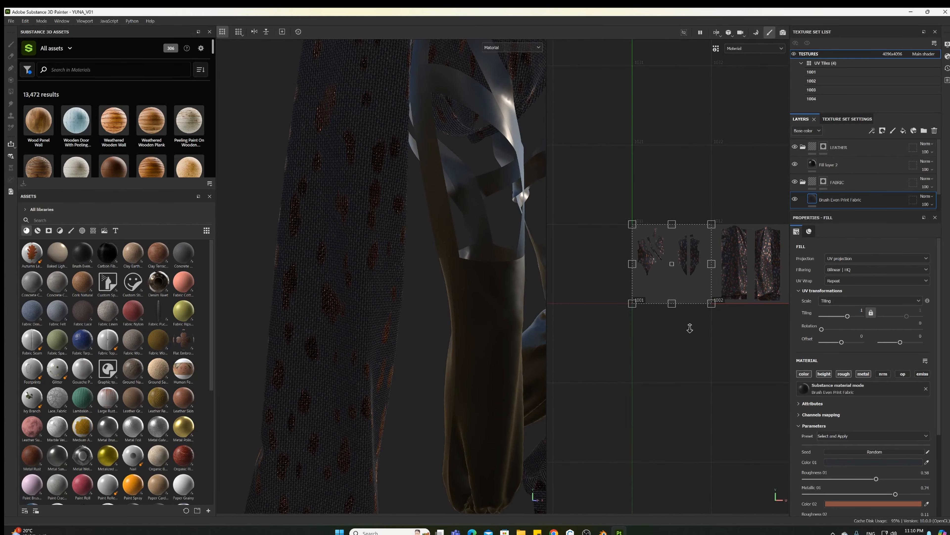
{"action": "middle_click_drag", "start_coordinate": [645, 336], "coordinate": [633, 374], "text": "alt"}
{"action": "right_click_drag", "start_coordinate": [633, 373], "coordinate": [726, 367], "text": "alt"}
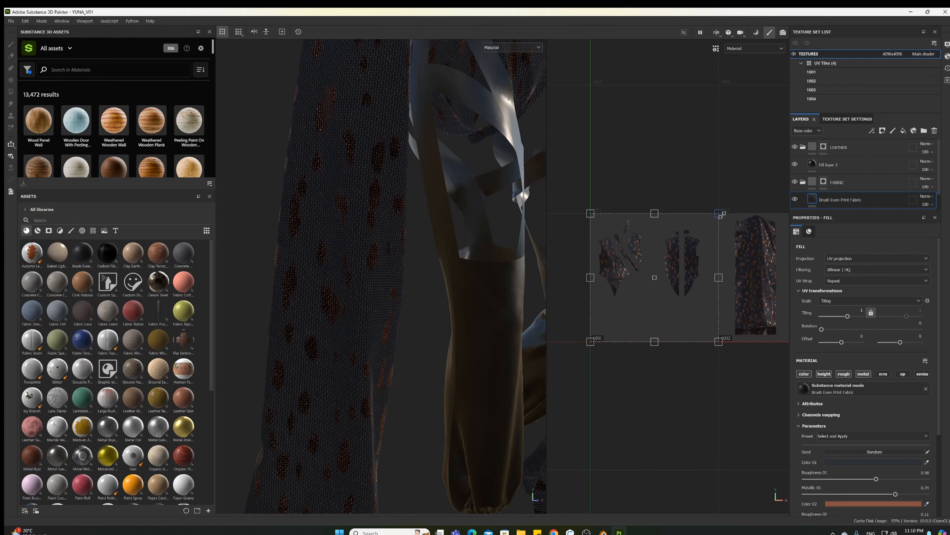
{"action": "left_click_drag", "start_coordinate": [719, 213], "coordinate": [632, 302]}
Examine the scale of the fabric print on the bodice, sleeves and lower garment
{"action": "right_click_drag", "start_coordinate": [473, 287], "coordinate": [433, 250], "text": "alt"}
{"action": "middle_click_drag", "start_coordinate": [433, 250], "coordinate": [409, 353], "text": "alt"}
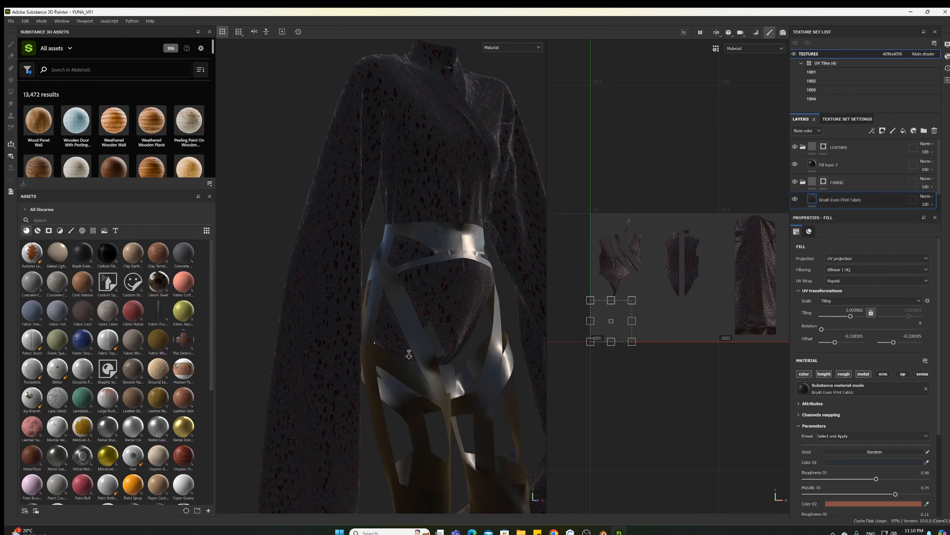
{"action": "left_click_drag", "start_coordinate": [409, 354], "coordinate": [384, 359], "text": "alt"}
{"action": "middle_click_drag", "start_coordinate": [446, 307], "coordinate": [405, 331], "text": "alt"}
{"action": "right_click_drag", "start_coordinate": [406, 331], "coordinate": [326, 317], "text": "alt"}
{"action": "left_click_drag", "start_coordinate": [337, 322], "coordinate": [463, 335], "text": "alt"}
{"action": "middle_click_drag", "start_coordinate": [464, 337], "coordinate": [485, 154], "text": "alt"}
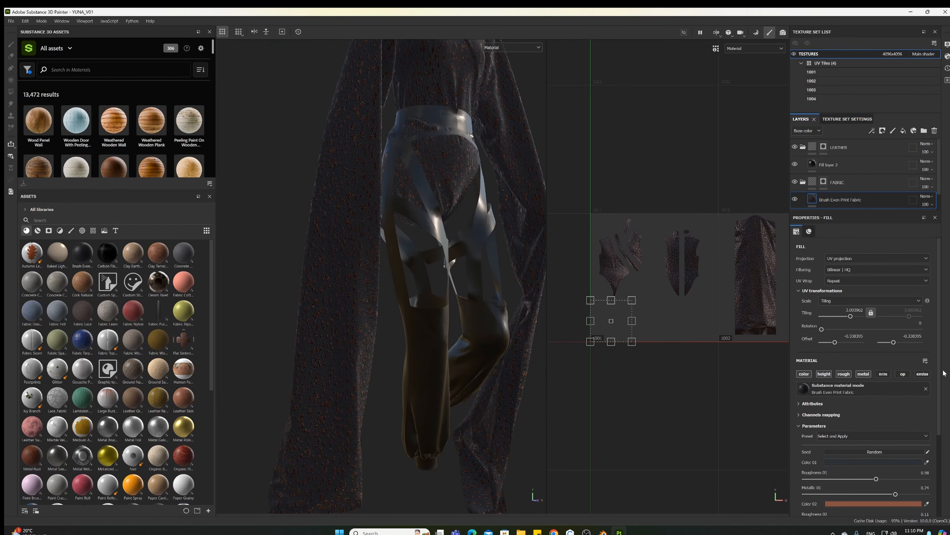
Try the Matte Beige, Metallic Violet and Matte Burgundy presets on the Brush Even Print Fabric layer and undo the preset changes
{"action": "left_click_drag", "start_coordinate": [944, 373], "coordinate": [944, 421]}
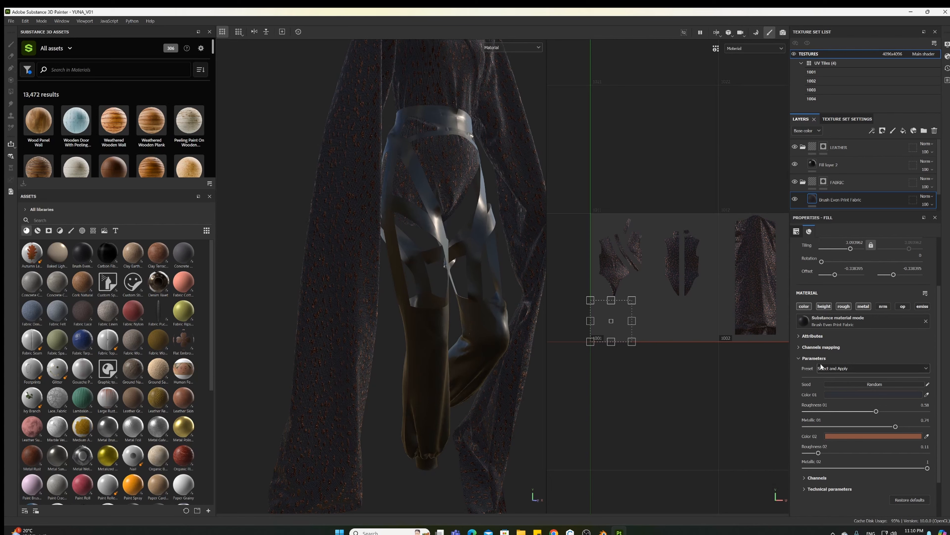
{"action": "left_click", "coordinate": [844, 368]}
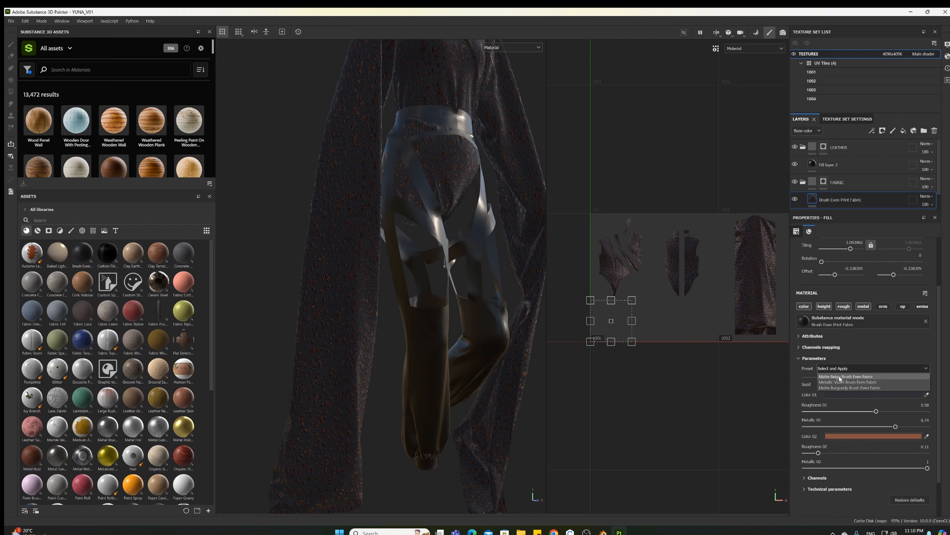
{"action": "left_click", "coordinate": [839, 375]}
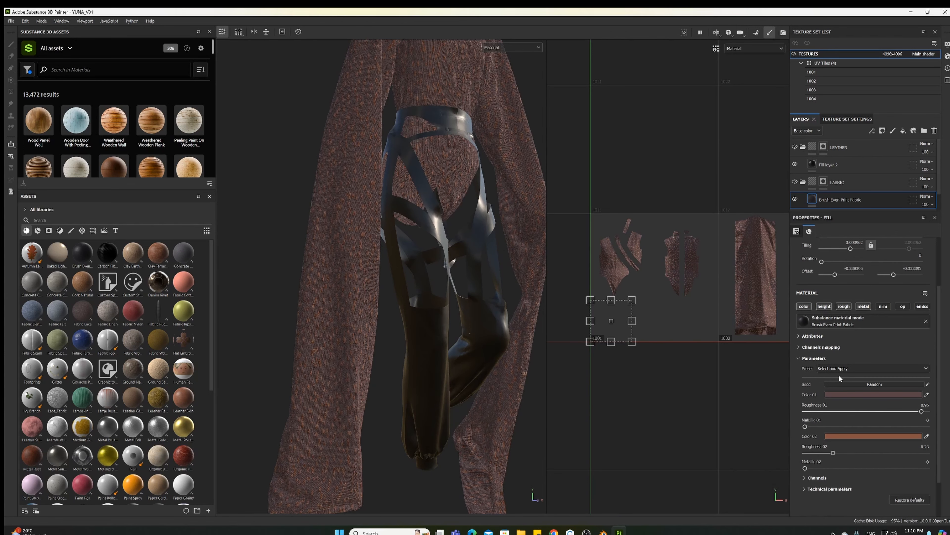
{"action": "left_click", "coordinate": [837, 370]}
{"action": "left_click", "coordinate": [838, 379]}
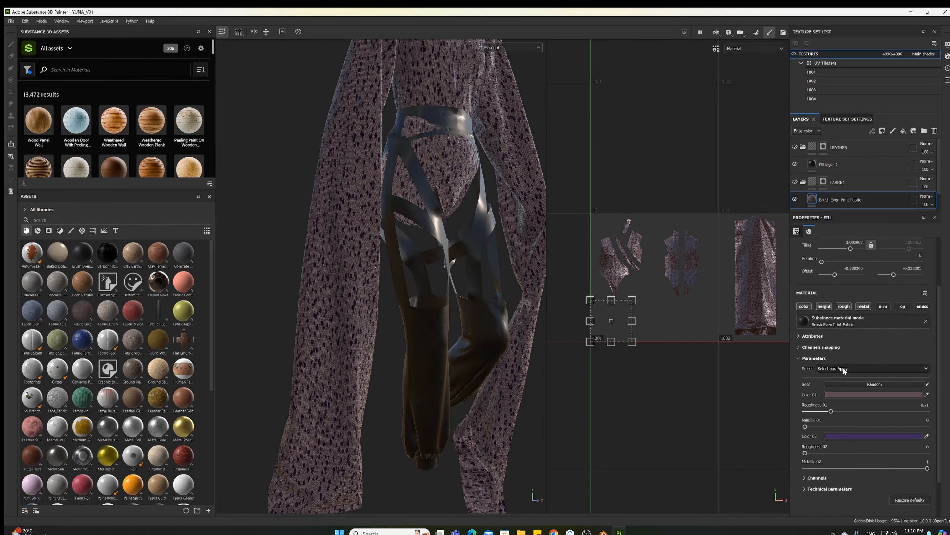
{"action": "left_click", "coordinate": [845, 369]}
{"action": "left_click", "coordinate": [843, 386]}
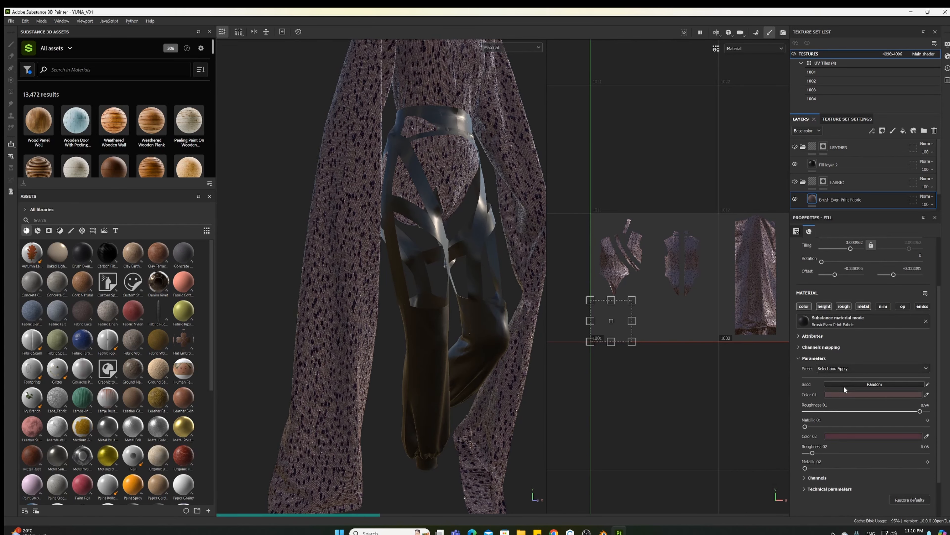
{"action": "left_click", "coordinate": [847, 369]}
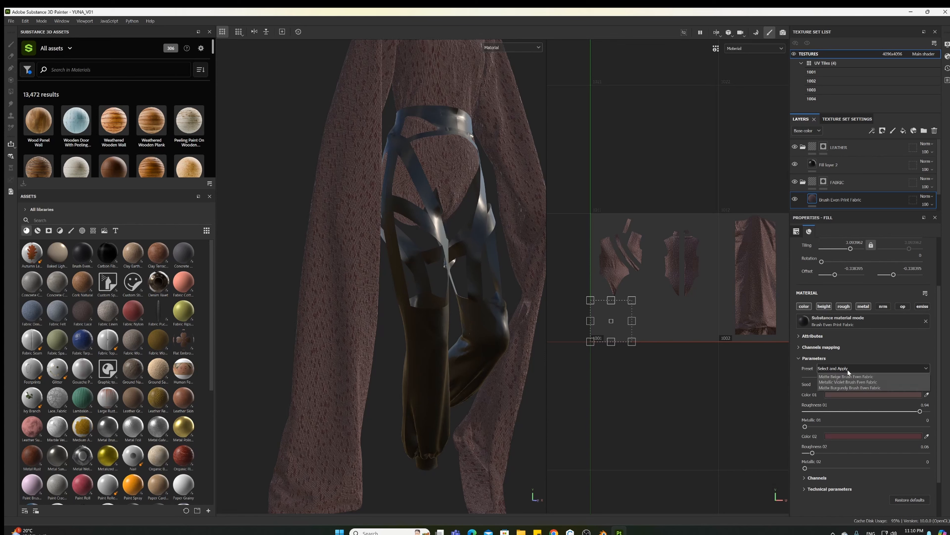
{"action": "left_click", "coordinate": [847, 380]}
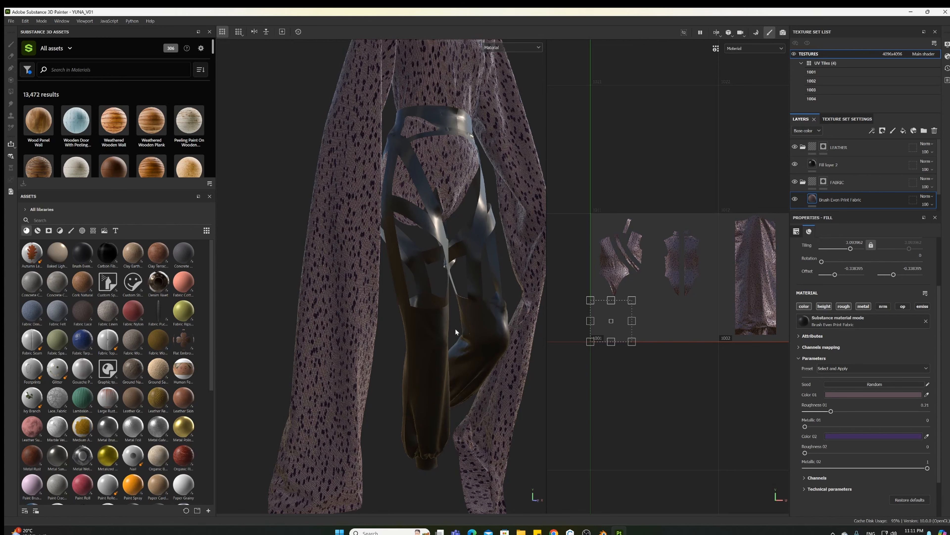
{"action": "key", "text": "ctrl+z"}
{"action": "key", "text": "ctrl+z"}
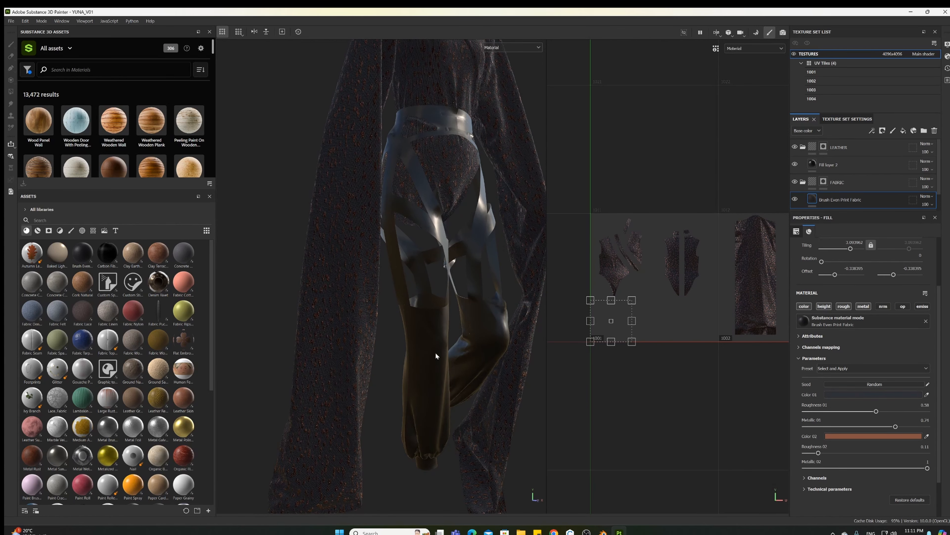
Set Color 01 of the Brush Even Print Fabric to black (000000)
{"action": "middle_click_drag", "start_coordinate": [468, 221], "coordinate": [462, 333], "text": "alt"}
{"action": "left_click_drag", "start_coordinate": [462, 333], "coordinate": [404, 310], "text": "alt"}
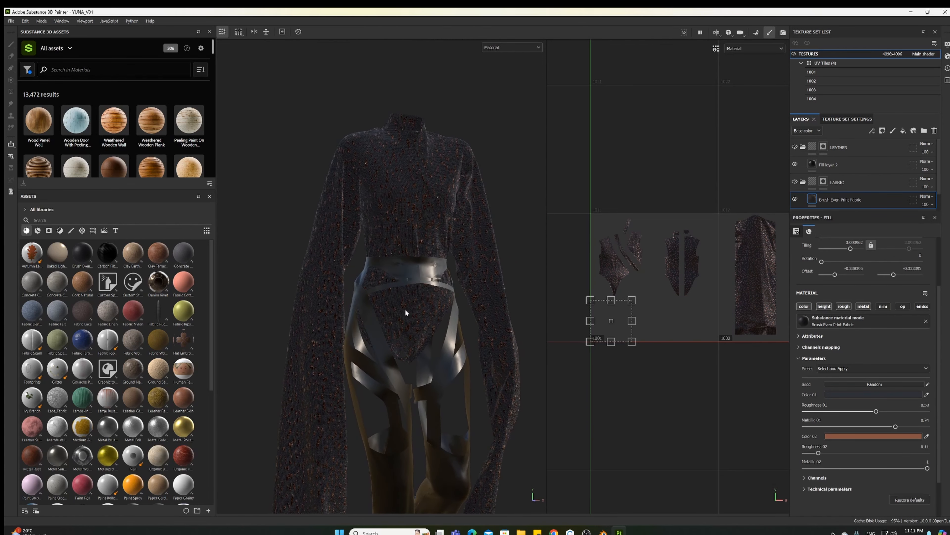
{"action": "right_click_drag", "start_coordinate": [404, 310], "coordinate": [449, 309], "text": "alt"}
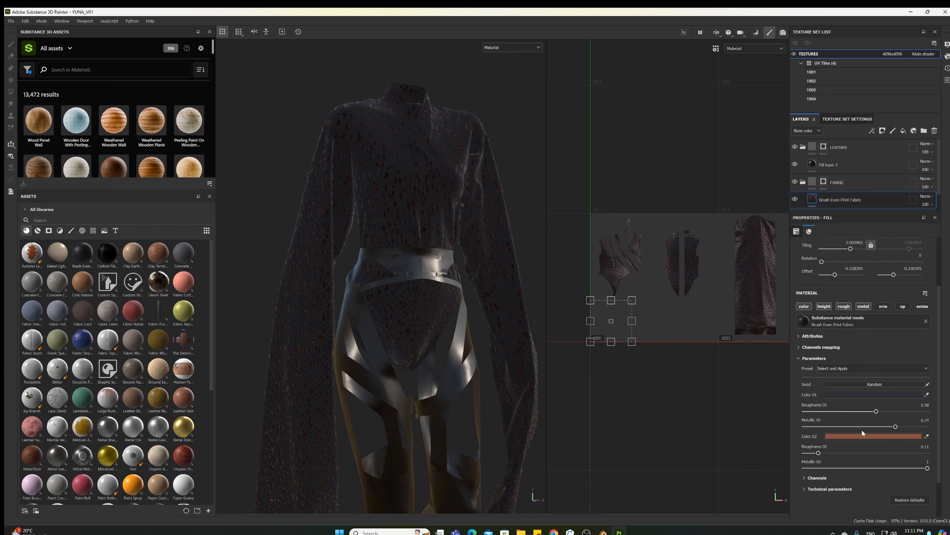
{"action": "left_click", "coordinate": [871, 395]}
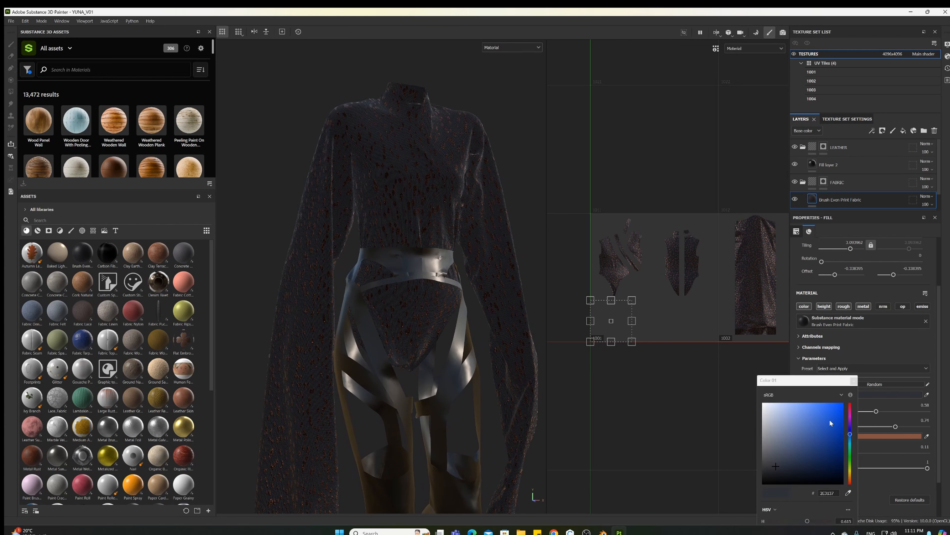
{"action": "left_click_drag", "start_coordinate": [778, 468], "coordinate": [741, 498]}
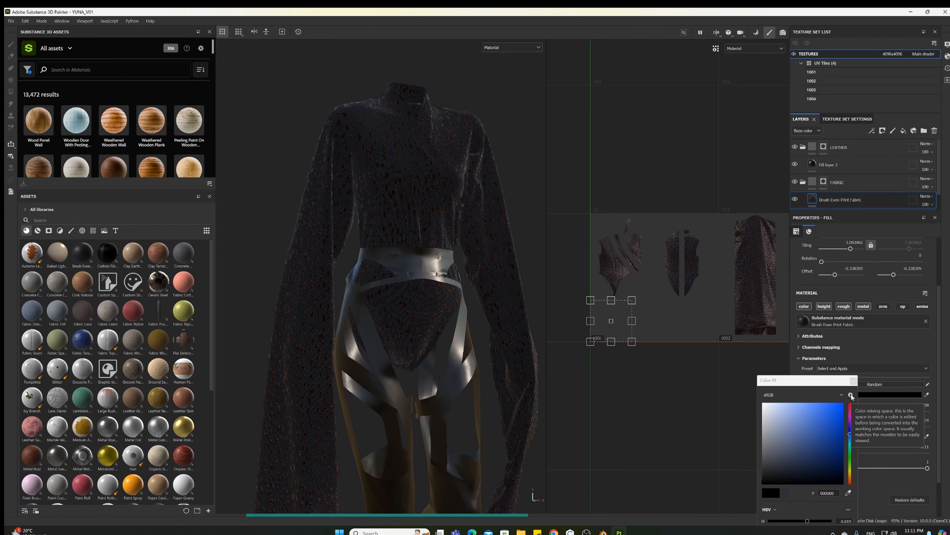
{"action": "left_click", "coordinate": [854, 380]}
Set Color 02 of the Brush Even Print Fabric to a very dark brown, almost black
{"action": "scroll", "coordinate": [468, 319], "scroll_direction": "up", "scroll_amount": 5}
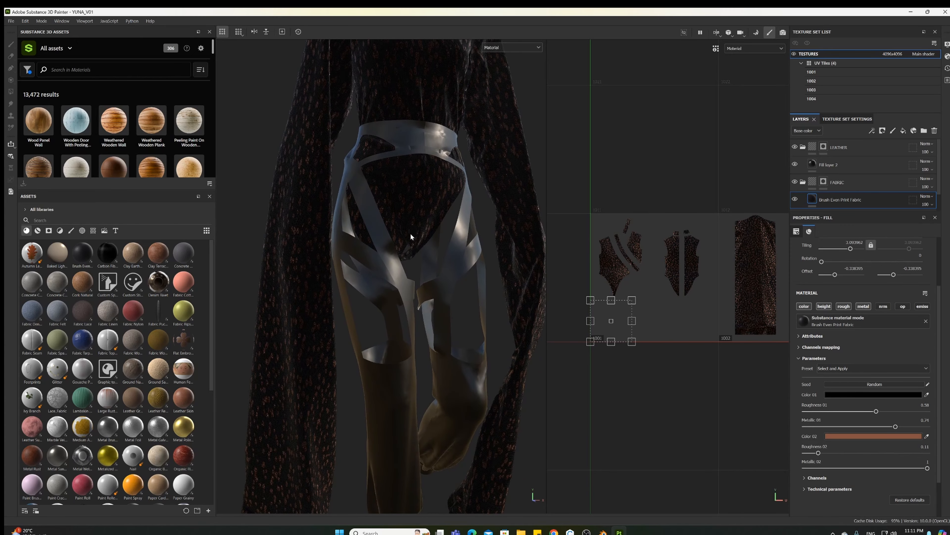
{"action": "middle_click_drag", "start_coordinate": [411, 237], "coordinate": [427, 399], "text": "alt"}
{"action": "left_click_drag", "start_coordinate": [427, 399], "coordinate": [289, 388], "text": "alt"}
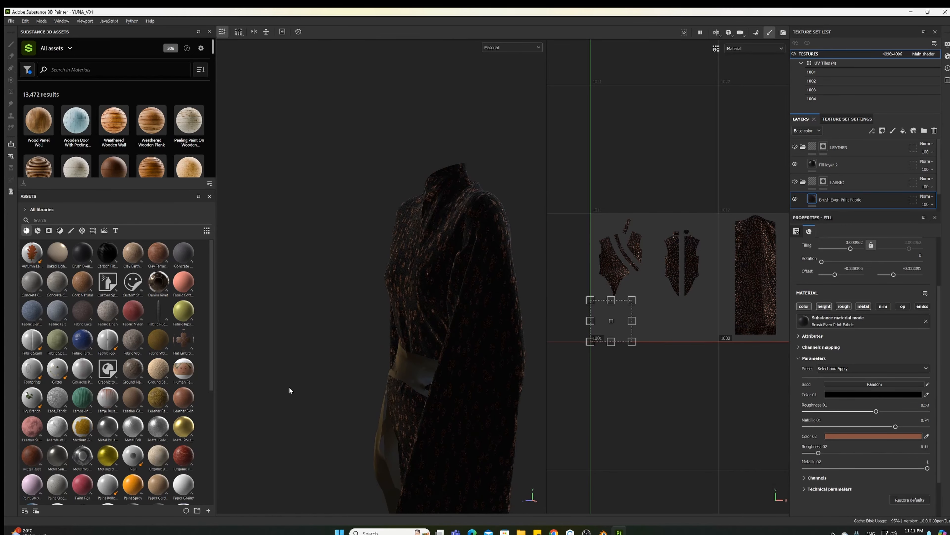
{"action": "left_click_drag", "start_coordinate": [348, 355], "coordinate": [309, 339], "text": "alt"}
{"action": "left_click_drag", "start_coordinate": [419, 374], "coordinate": [538, 442], "text": "alt"}
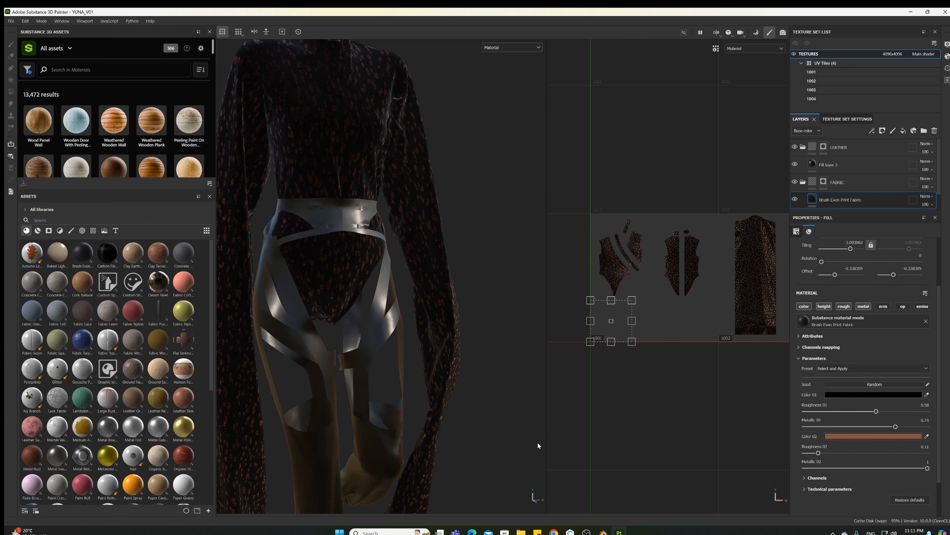
{"action": "left_click", "coordinate": [856, 436]}
{"action": "left_click", "coordinate": [768, 479]}
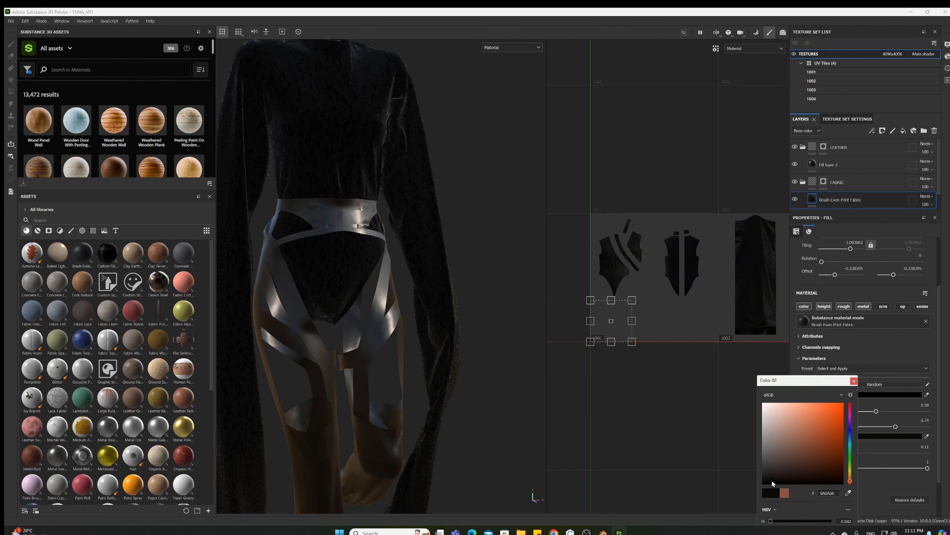
{"action": "left_click_drag", "start_coordinate": [771, 483], "coordinate": [795, 477]}
{"action": "left_click", "coordinate": [854, 381]}
Examine the recoloured dark fabric on the garment from several angles
{"action": "left_click_drag", "start_coordinate": [431, 322], "coordinate": [323, 270], "text": "alt"}
{"action": "left_click_drag", "start_coordinate": [428, 297], "coordinate": [468, 338], "text": "alt"}
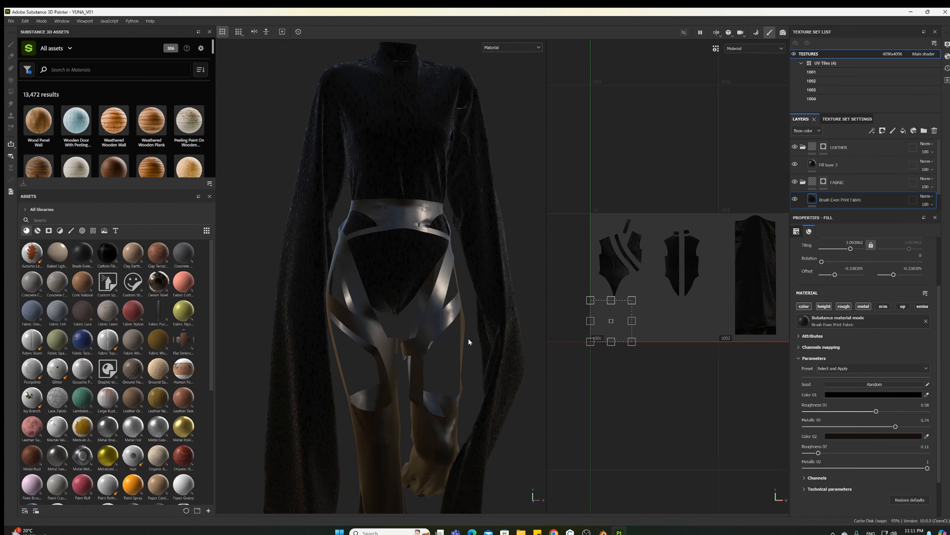
{"action": "middle_click_drag", "start_coordinate": [468, 338], "coordinate": [458, 286], "text": "alt"}
{"action": "left_click_drag", "start_coordinate": [458, 286], "coordinate": [430, 321], "text": "alt"}
{"action": "middle_click_drag", "start_coordinate": [431, 321], "coordinate": [421, 366], "text": "alt"}
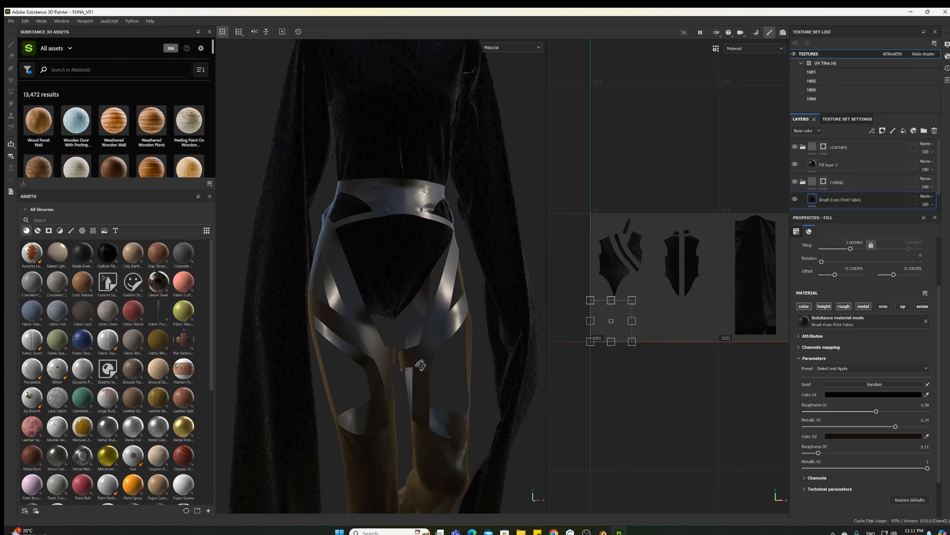
{"action": "left_click_drag", "start_coordinate": [420, 365], "coordinate": [439, 399], "text": "alt"}
{"action": "middle_click_drag", "start_coordinate": [439, 255], "coordinate": [437, 182], "text": "alt"}
Switch to Substance 3D Assets in Chrome, return to all collections and look through them for another material source
{"action": "left_click", "coordinate": [553, 532]}
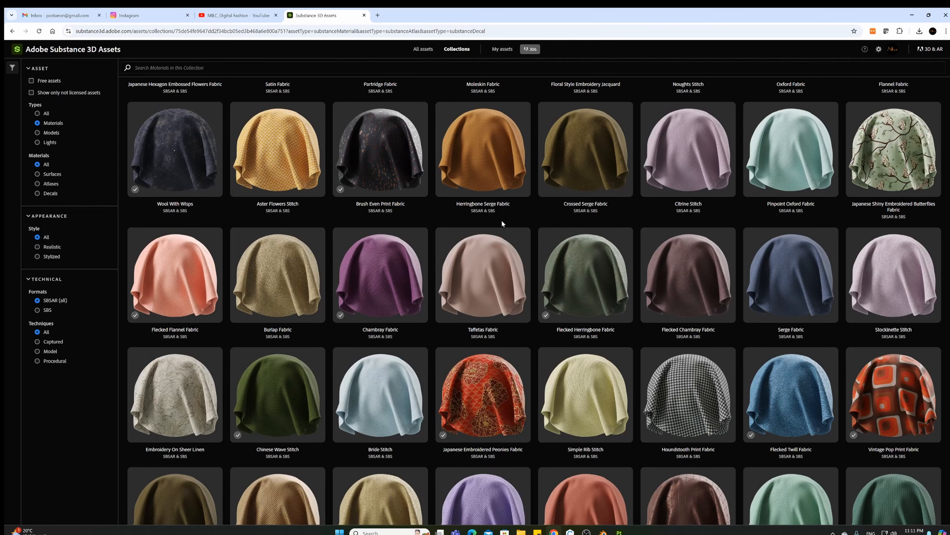
{"action": "scroll", "coordinate": [502, 224], "scroll_direction": "down", "scroll_amount": 7}
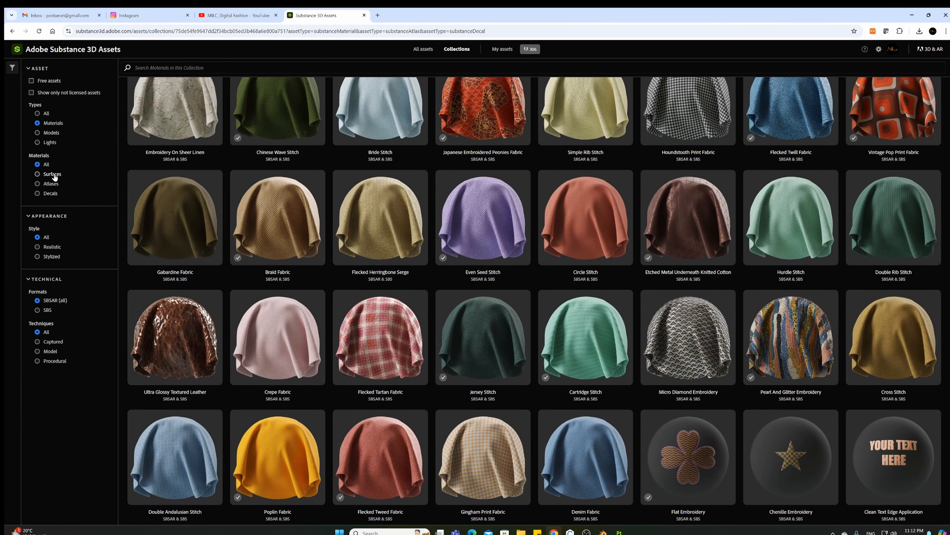
{"action": "left_click", "coordinate": [459, 49]}
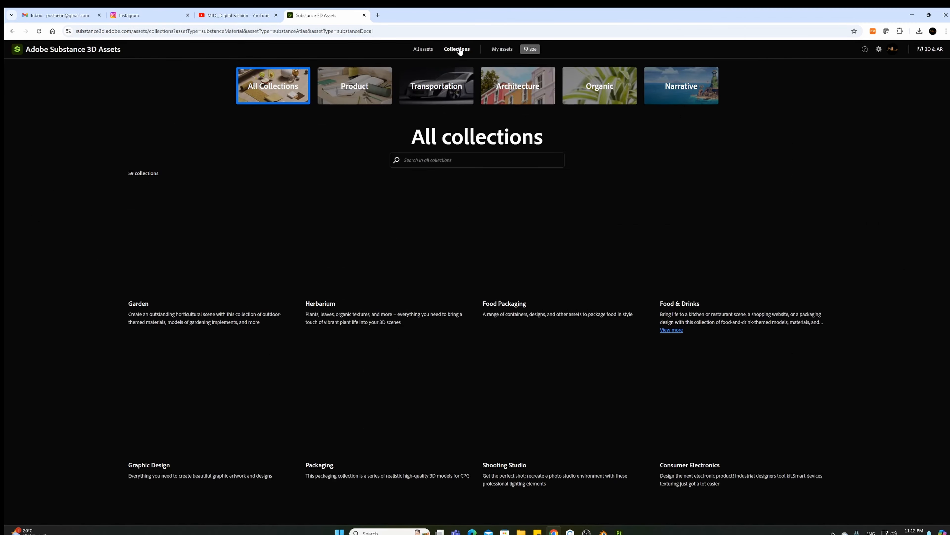
{"action": "scroll", "coordinate": [637, 267], "scroll_direction": "down", "scroll_amount": 7}
{"action": "scroll", "coordinate": [637, 267], "scroll_direction": "down", "scroll_amount": 10}
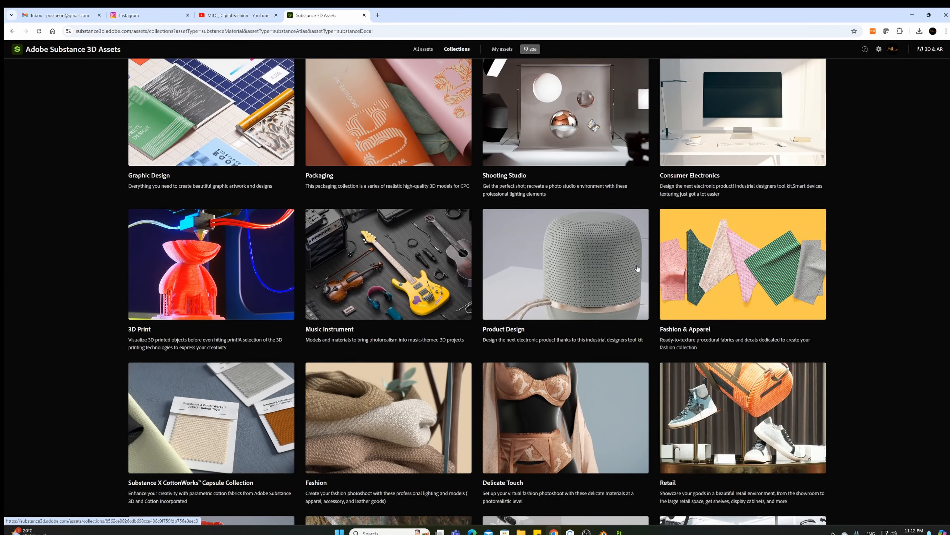
{"action": "scroll", "coordinate": [638, 267], "scroll_direction": "down", "scroll_amount": 15}
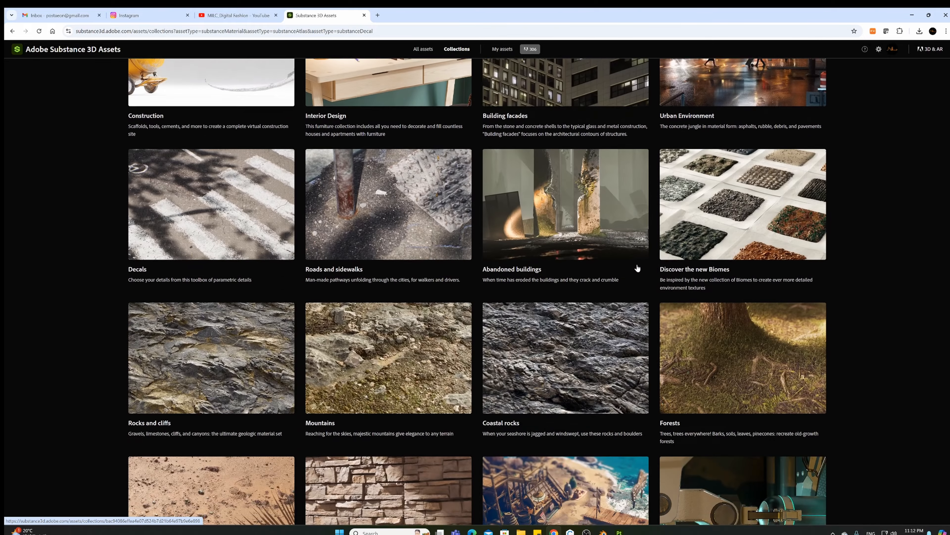
{"action": "scroll", "coordinate": [637, 268], "scroll_direction": "down", "scroll_amount": 9}
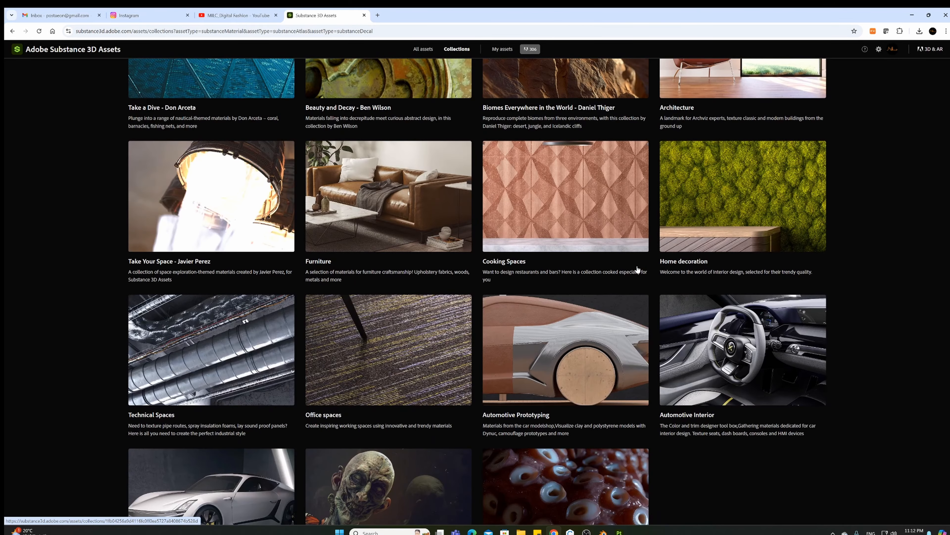
Find Taurillon Leather Regular Grain among the materials of the Automotive Interior collection and download it
{"action": "left_click", "coordinate": [724, 345]}
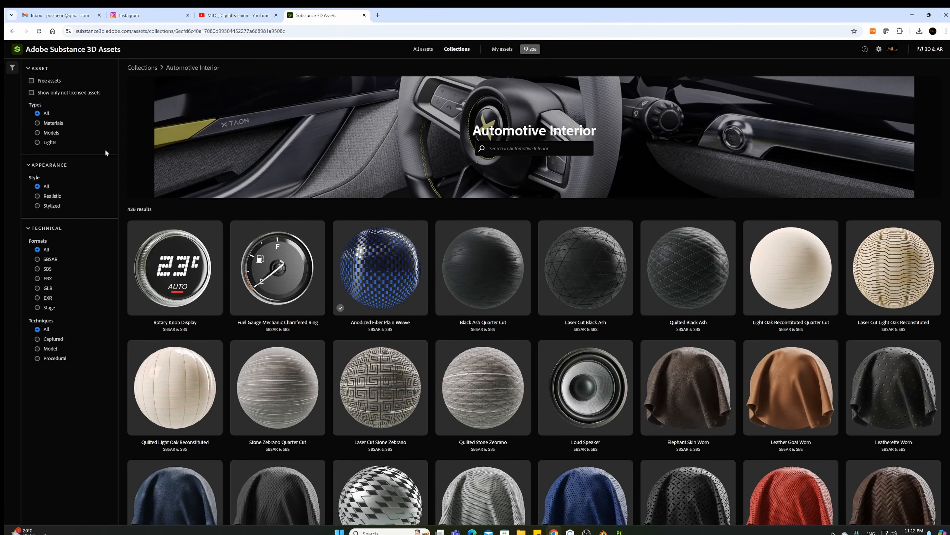
{"action": "left_click", "coordinate": [49, 124]}
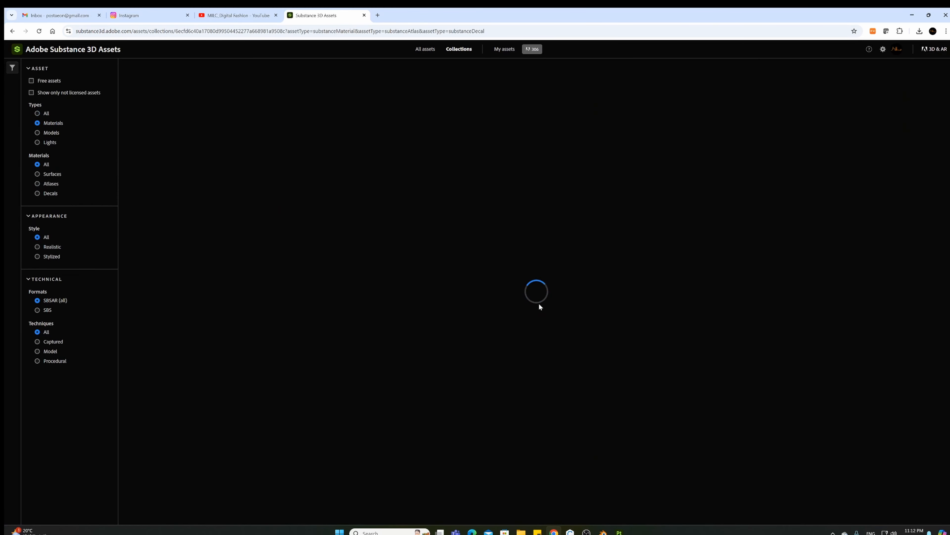
{"action": "scroll", "coordinate": [540, 305], "scroll_direction": "down", "scroll_amount": 10}
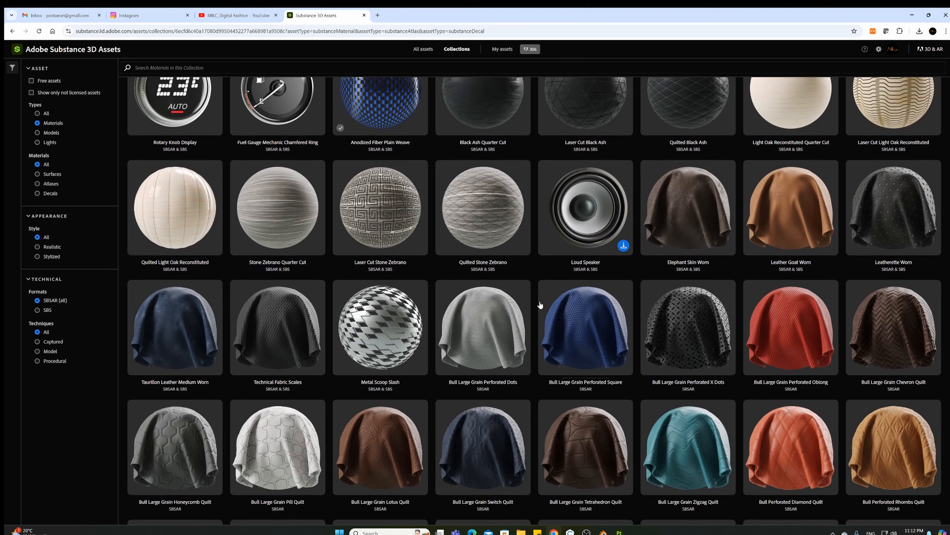
{"action": "scroll", "coordinate": [540, 305], "scroll_direction": "down", "scroll_amount": 5}
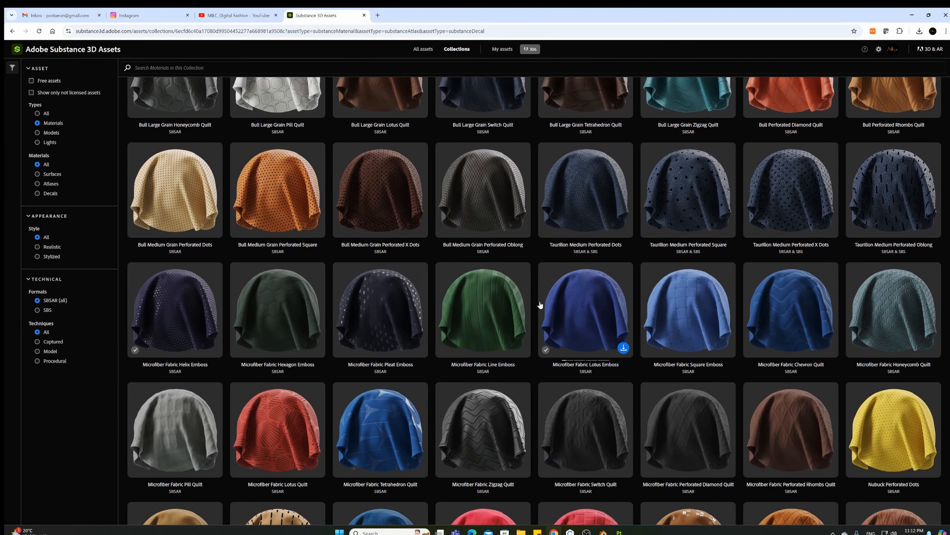
{"action": "scroll", "coordinate": [540, 305], "scroll_direction": "down", "scroll_amount": 9}
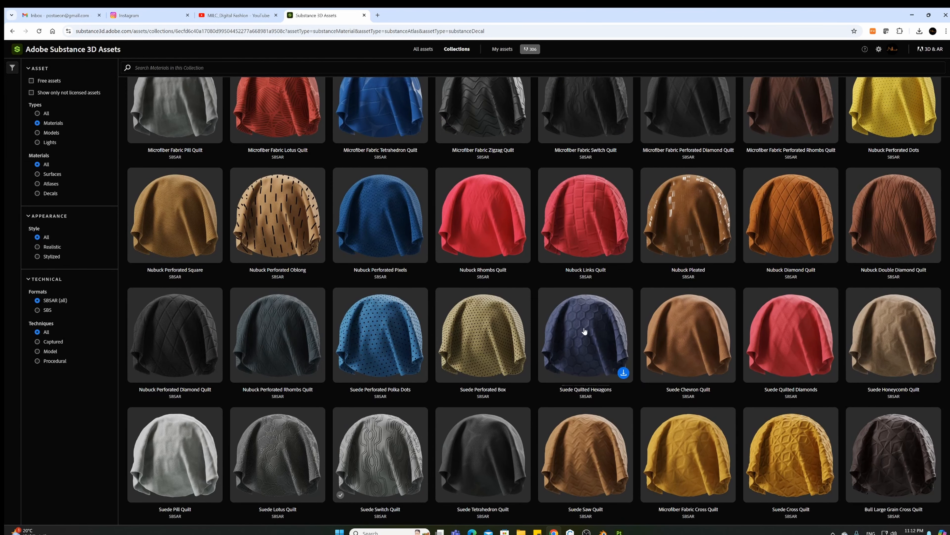
{"action": "scroll", "coordinate": [585, 331], "scroll_direction": "down", "scroll_amount": 5}
{"action": "scroll", "coordinate": [584, 330], "scroll_direction": "down", "scroll_amount": 4}
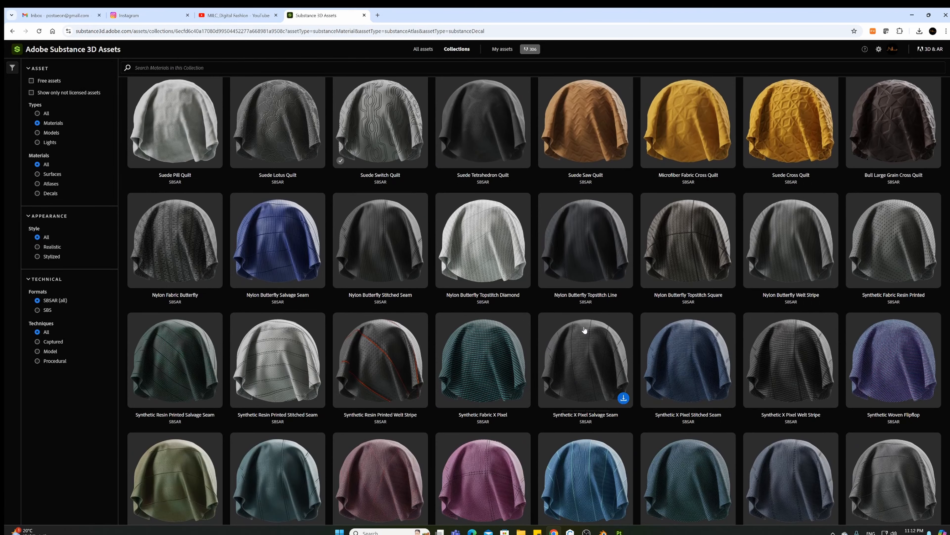
{"action": "scroll", "coordinate": [584, 330], "scroll_direction": "down", "scroll_amount": 5}
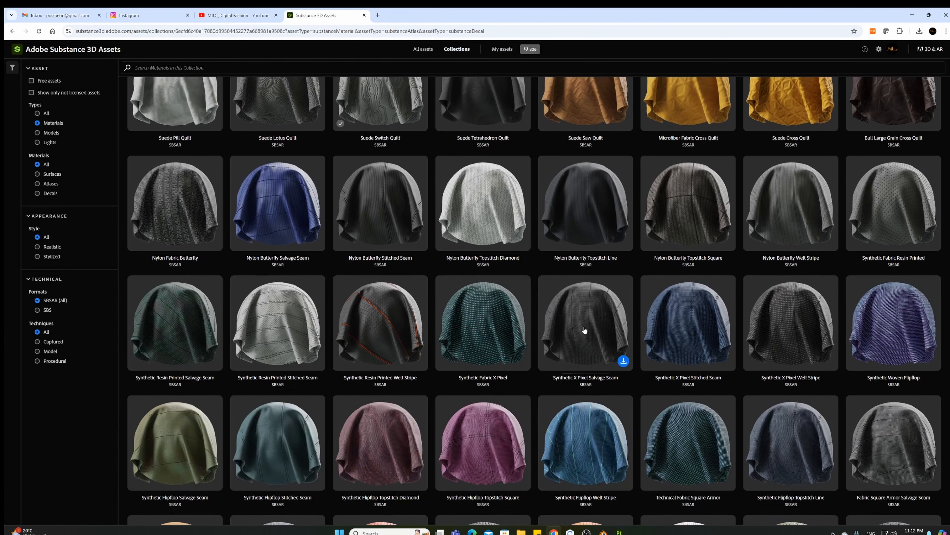
{"action": "scroll", "coordinate": [584, 329], "scroll_direction": "down", "scroll_amount": 11}
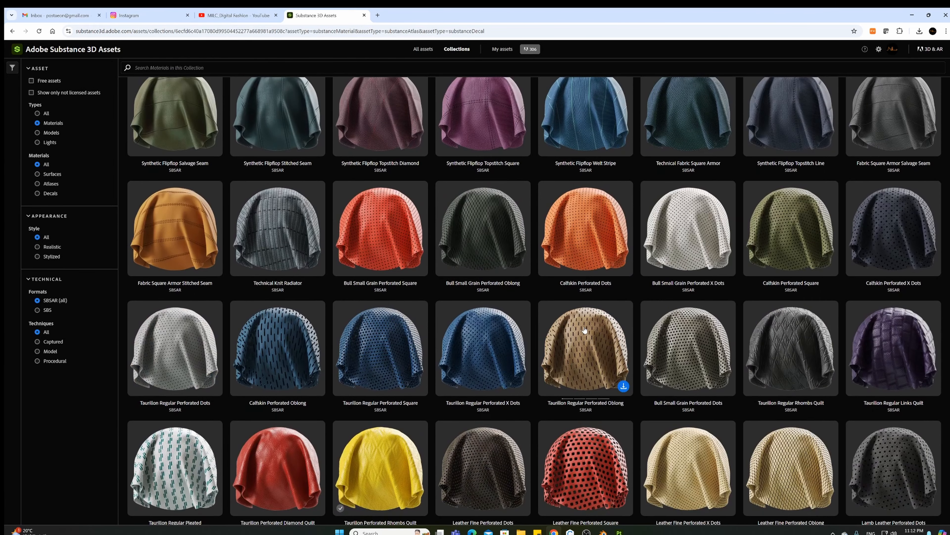
{"action": "scroll", "coordinate": [584, 330], "scroll_direction": "down", "scroll_amount": 9}
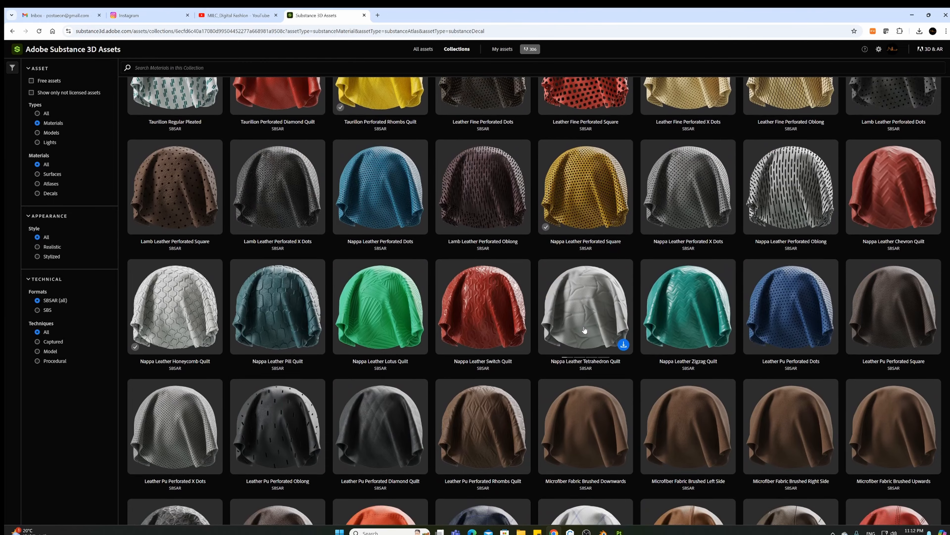
{"action": "scroll", "coordinate": [584, 329], "scroll_direction": "down", "scroll_amount": 5}
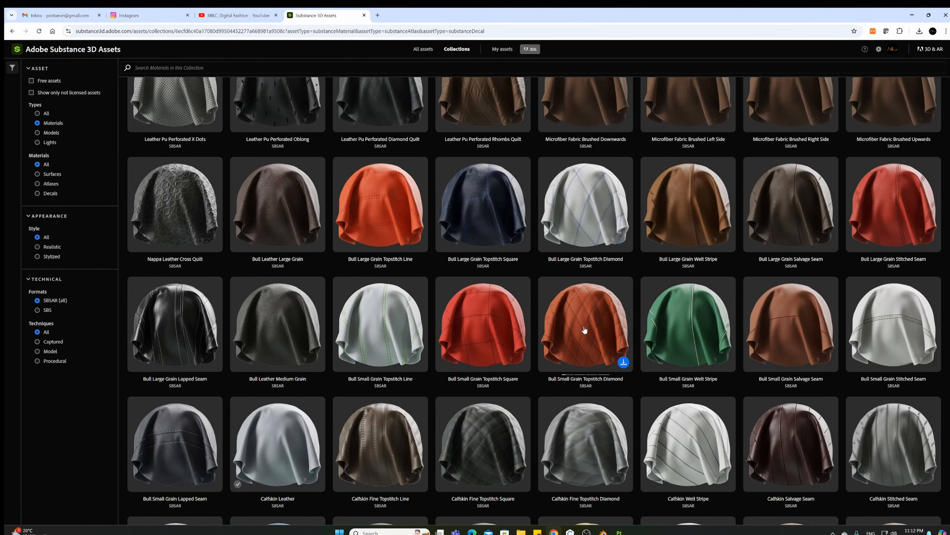
{"action": "scroll", "coordinate": [584, 329], "scroll_direction": "down", "scroll_amount": 4}
{"action": "scroll", "coordinate": [585, 329], "scroll_direction": "down", "scroll_amount": 4}
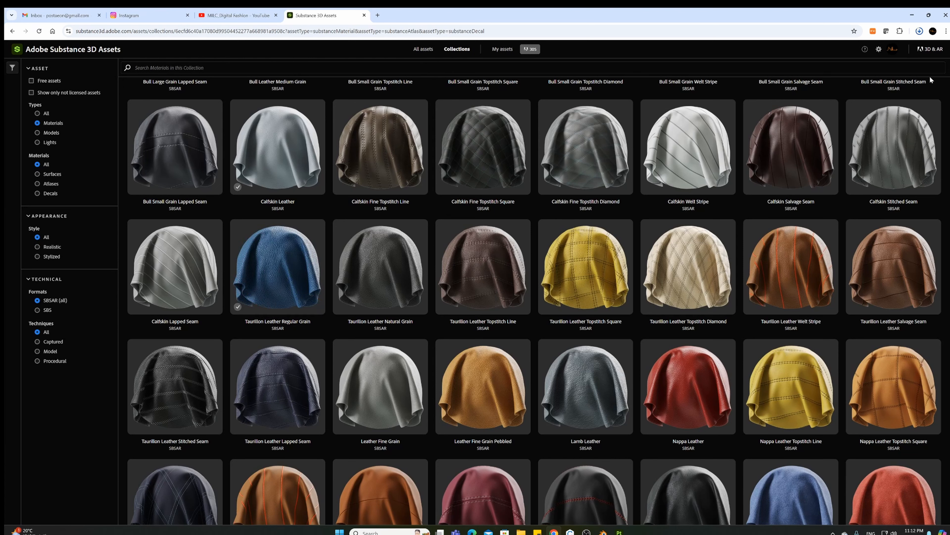
Return to Substance 3D Painter and add the downloaded taurillon_leather_regular_grain file from Downloads as a layer in the LEATHER folder, above Fill layer 2
{"action": "left_click", "coordinate": [913, 14]}
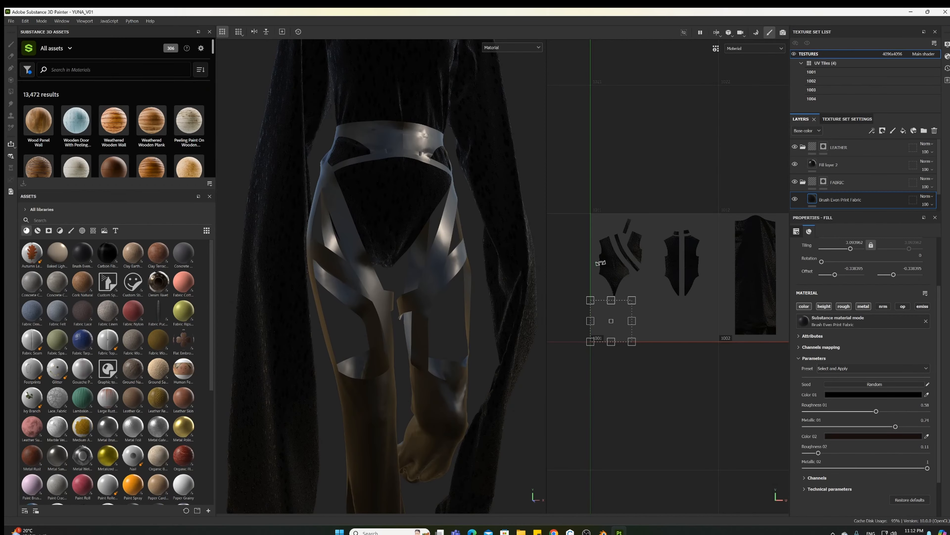
{"action": "mouse_move", "coordinate": [517, 533]}
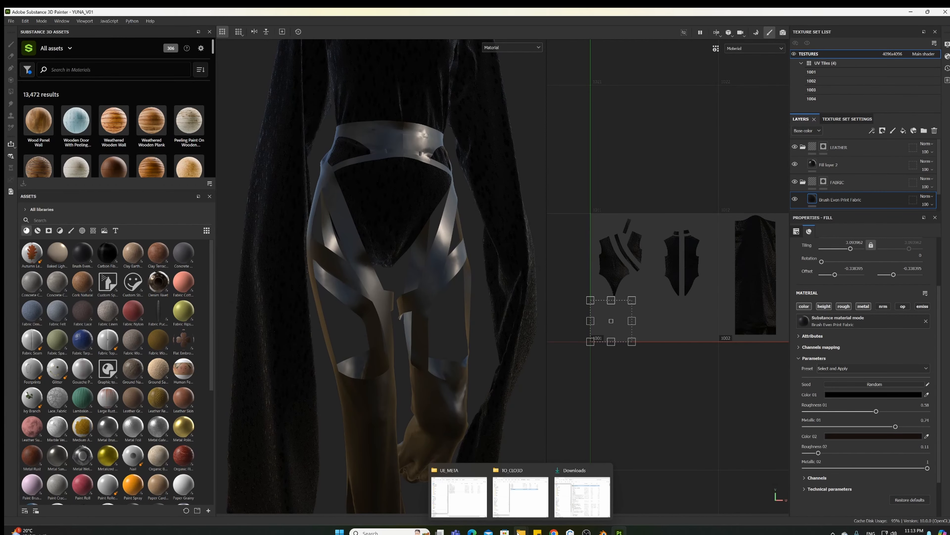
{"action": "left_click", "coordinate": [582, 496]}
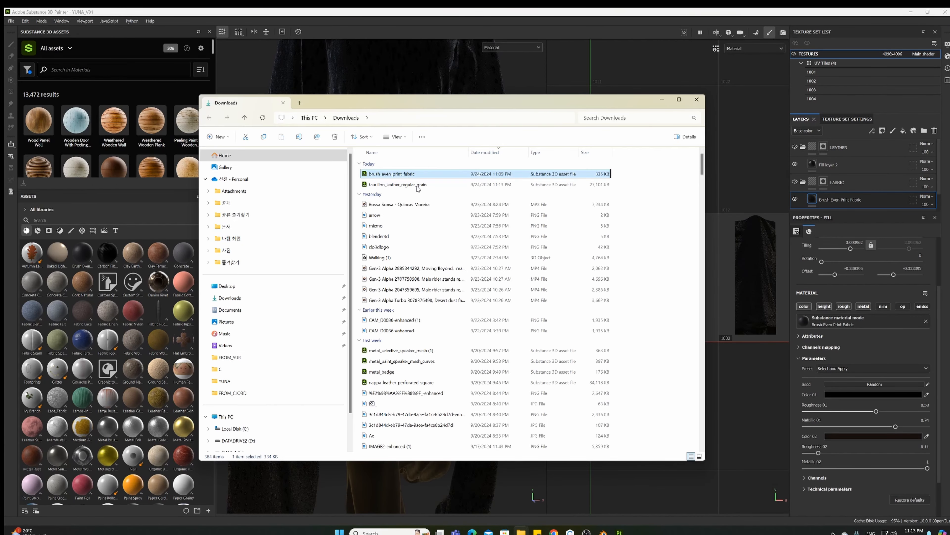
{"action": "left_click", "coordinate": [379, 187]}
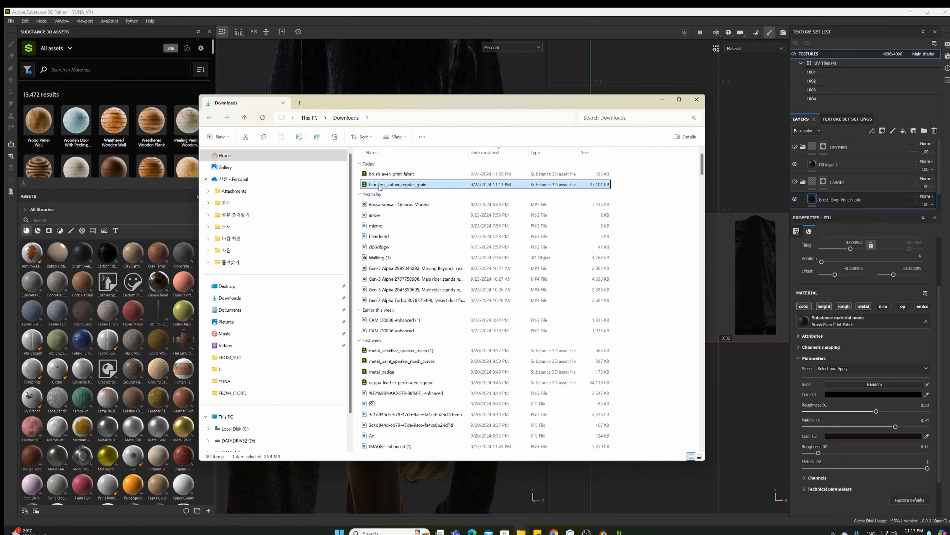
{"action": "left_click_drag", "start_coordinate": [379, 186], "coordinate": [845, 161]}
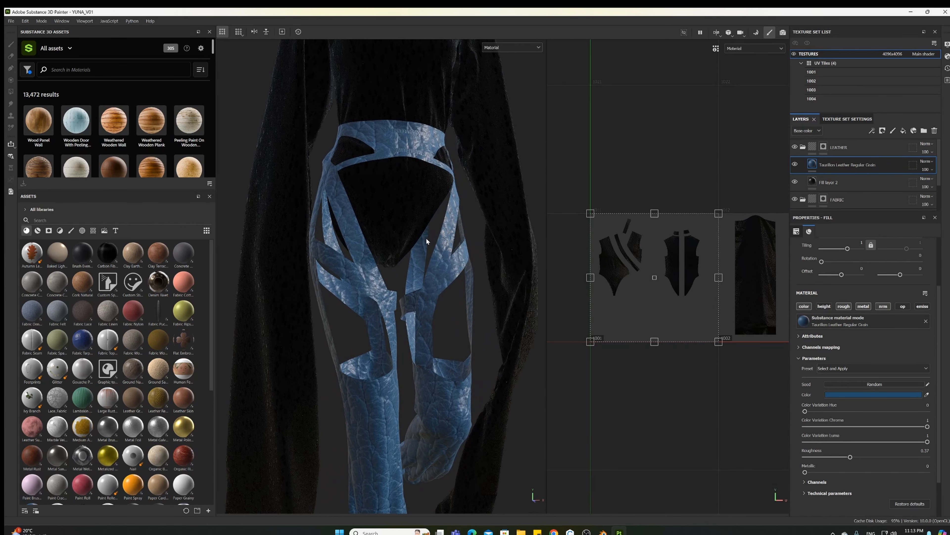
Scale down the leather's UV projection to a tiling of about 8.94 so the grain becomes finer on the straps
{"action": "middle_click_drag", "start_coordinate": [426, 300], "coordinate": [409, 187], "text": "alt"}
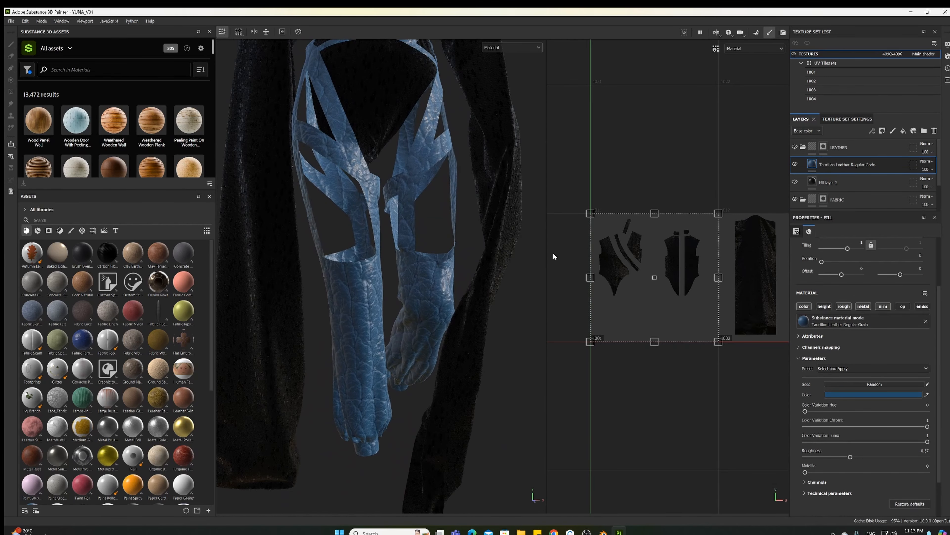
{"action": "middle_click_drag", "start_coordinate": [664, 258], "coordinate": [666, 274], "text": "alt"}
{"action": "scroll", "coordinate": [666, 274], "scroll_direction": "up", "scroll_amount": 1}
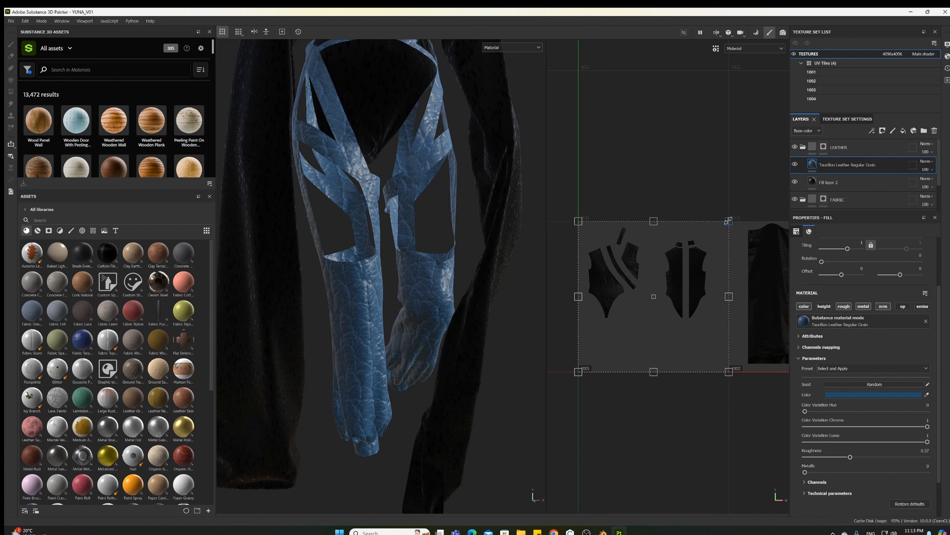
{"action": "left_click_drag", "start_coordinate": [728, 220], "coordinate": [592, 353]}
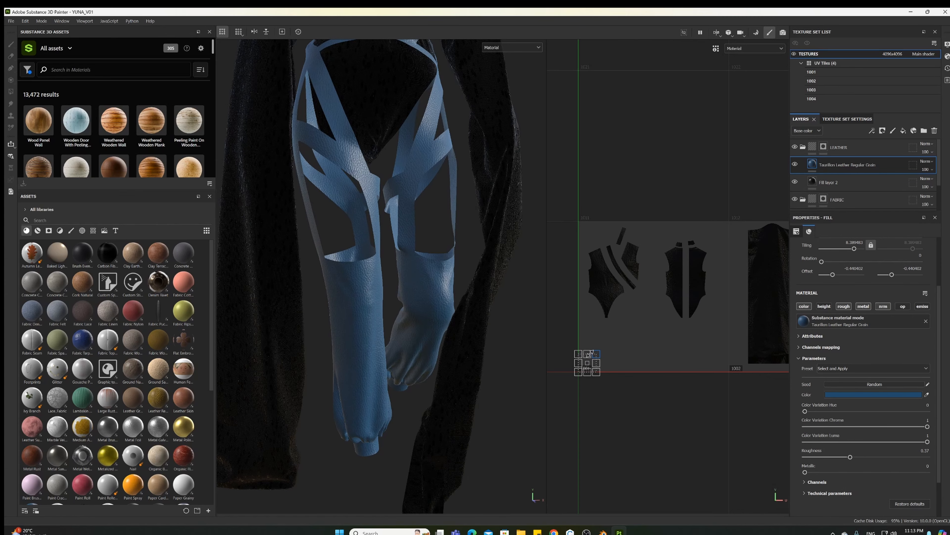
{"action": "middle_click_drag", "start_coordinate": [374, 261], "coordinate": [375, 350], "text": "alt"}
{"action": "right_click_drag", "start_coordinate": [375, 351], "coordinate": [457, 360], "text": "alt"}
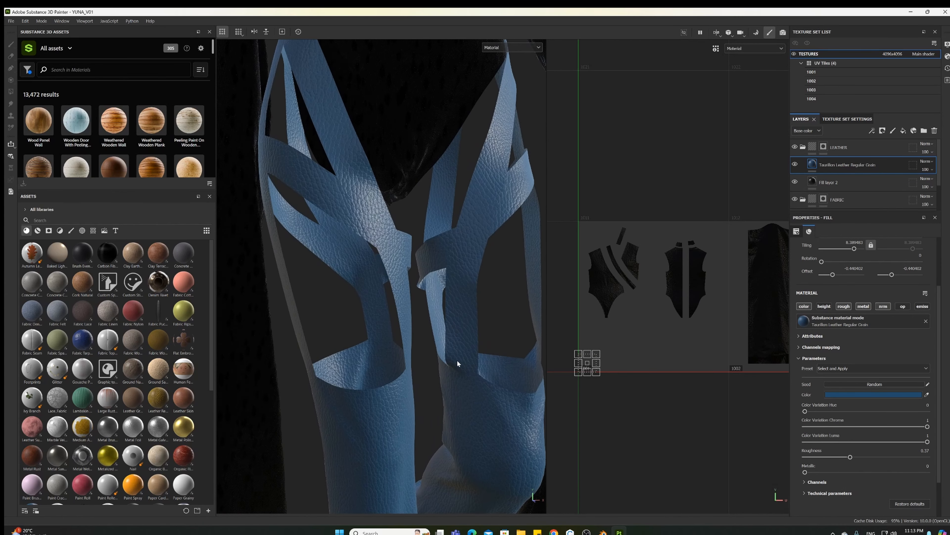
{"action": "left_click_drag", "start_coordinate": [457, 359], "coordinate": [437, 360], "text": "alt"}
{"action": "middle_click_drag", "start_coordinate": [650, 379], "coordinate": [687, 325], "text": "alt"}
{"action": "right_click_drag", "start_coordinate": [688, 324], "coordinate": [776, 306], "text": "alt"}
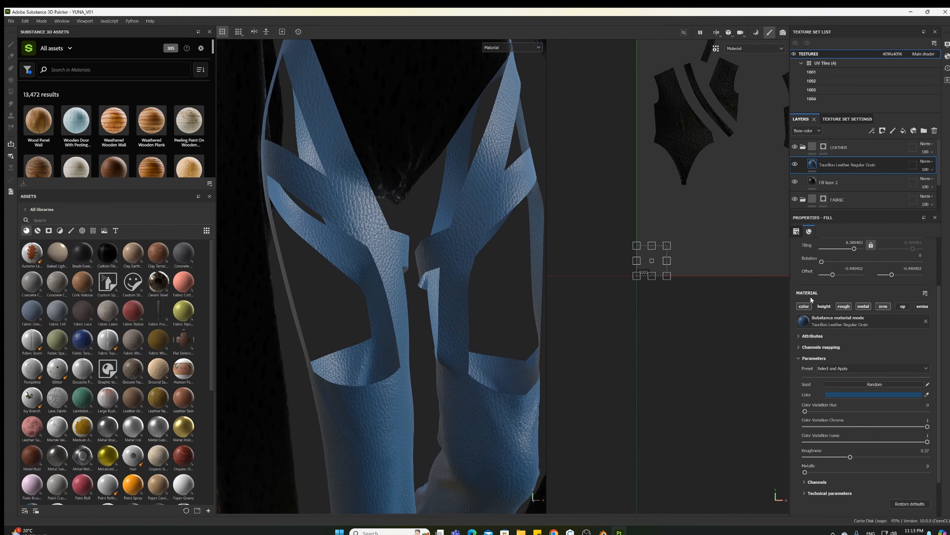
{"action": "left_click_drag", "start_coordinate": [667, 246], "coordinate": [658, 247]}
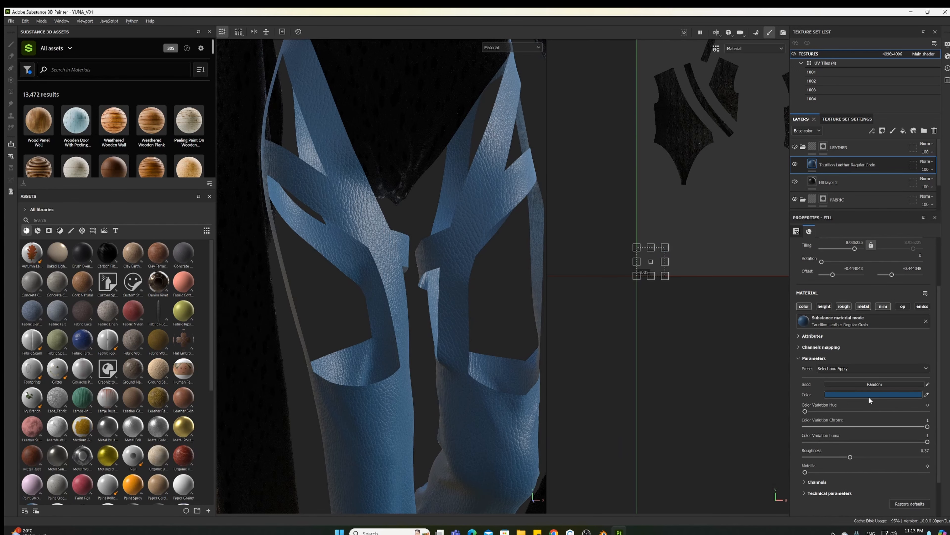
Try the Brown, Raspberry, Green, Yellow and Tangerine Leather presets on the Taurillon leather layer
{"action": "left_click", "coordinate": [867, 367]}
{"action": "left_click", "coordinate": [846, 377]}
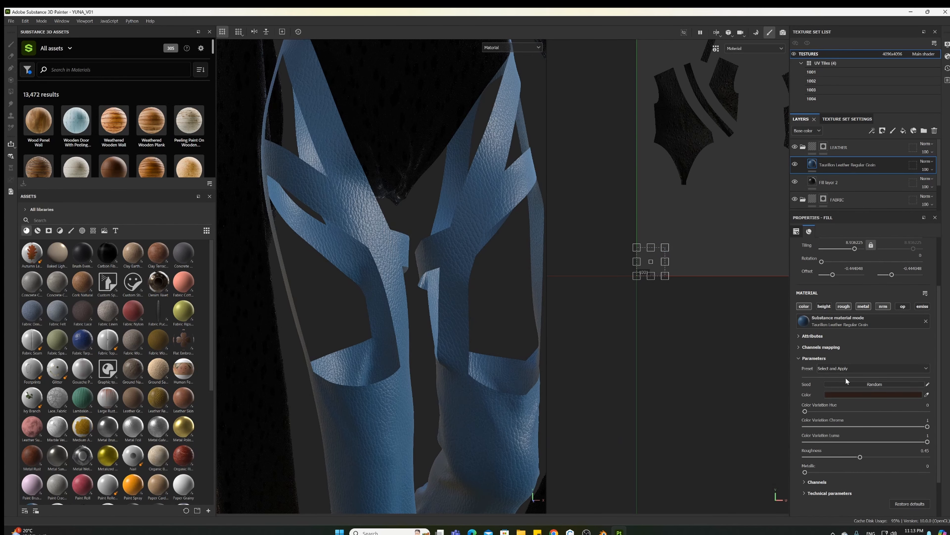
{"action": "left_click", "coordinate": [846, 368]}
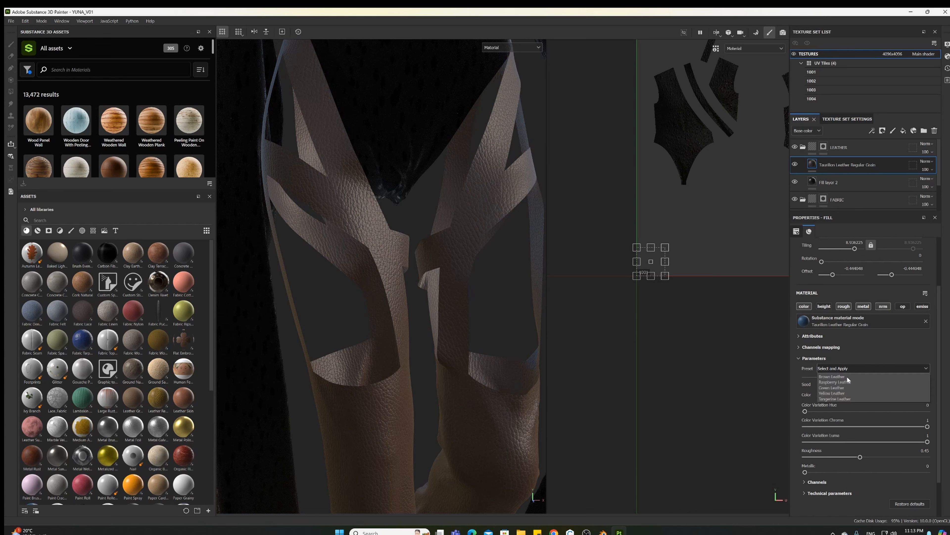
{"action": "left_click", "coordinate": [845, 381]}
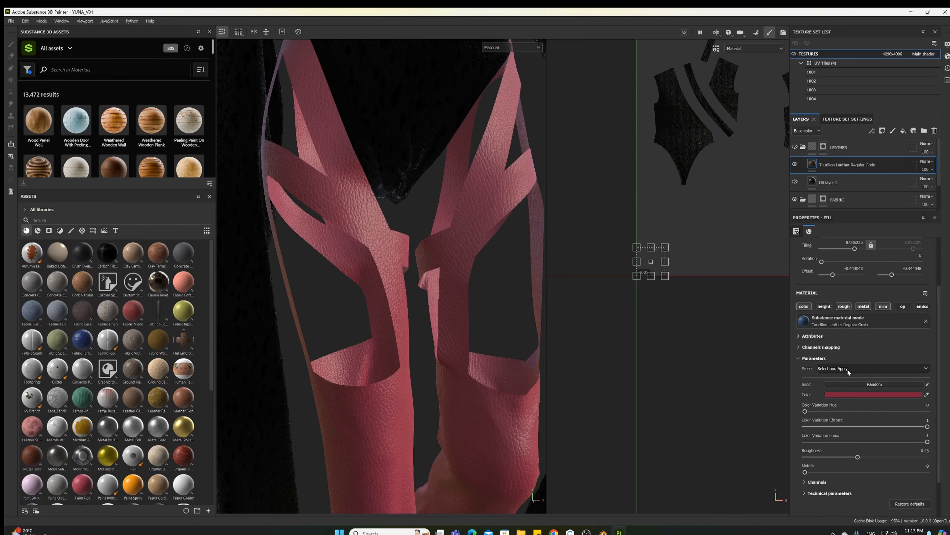
{"action": "left_click", "coordinate": [847, 368]}
{"action": "left_click", "coordinate": [840, 385]}
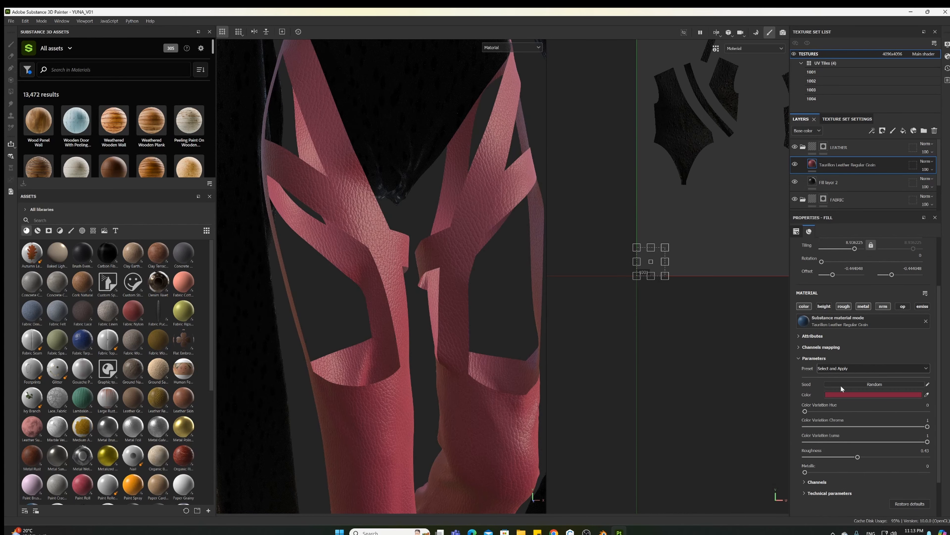
{"action": "left_click", "coordinate": [846, 368]}
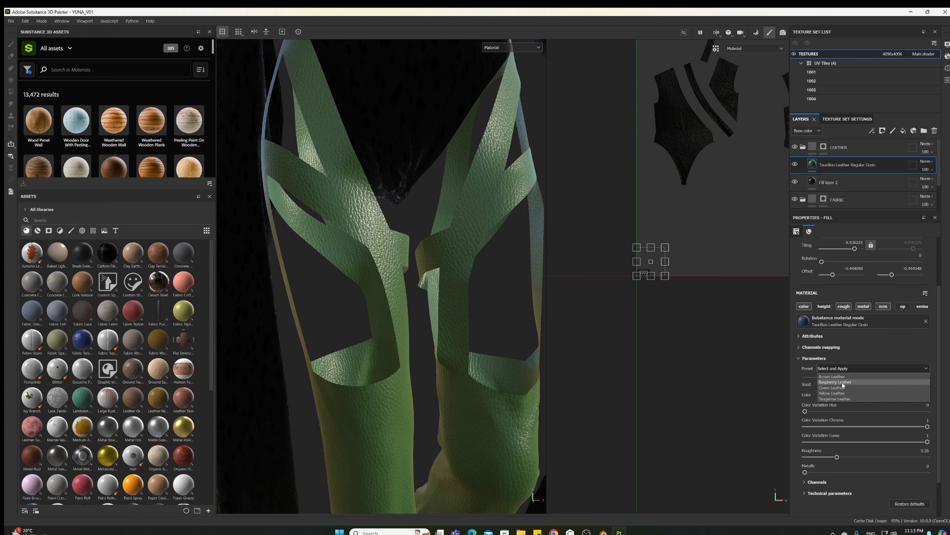
{"action": "left_click", "coordinate": [839, 392]}
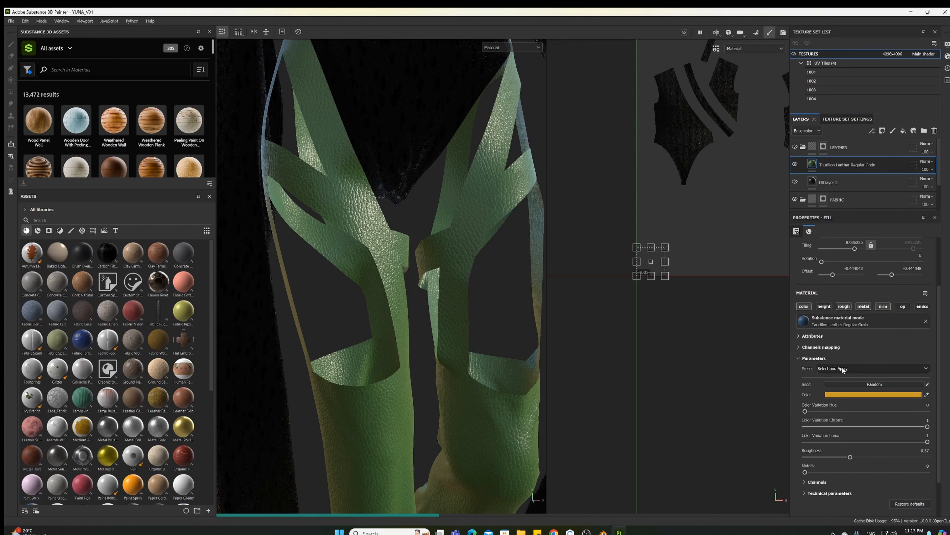
{"action": "left_click", "coordinate": [842, 366]}
{"action": "left_click", "coordinate": [841, 399]}
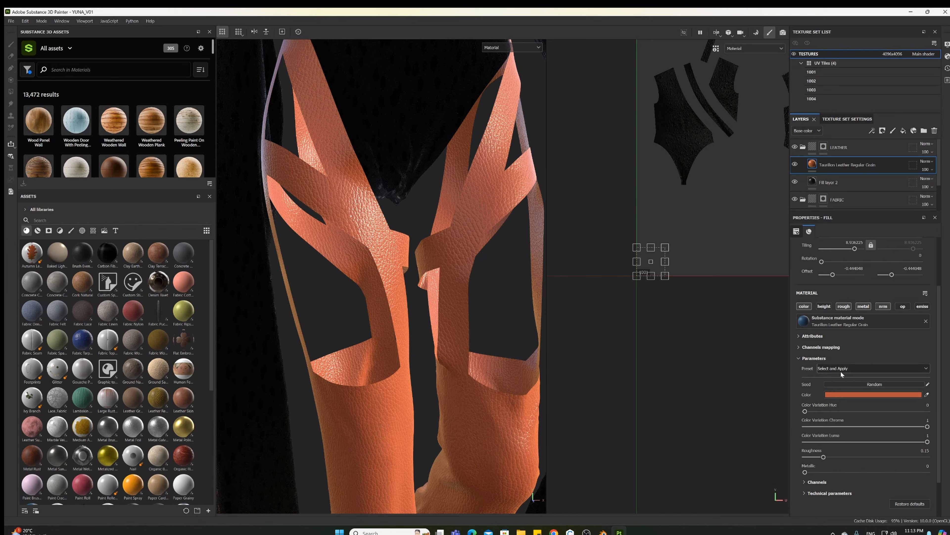
Apply the Green Leather preset to the Taurillon leather and change its colour to black (000000)
{"action": "left_click", "coordinate": [841, 369]}
{"action": "left_click", "coordinate": [842, 385]}
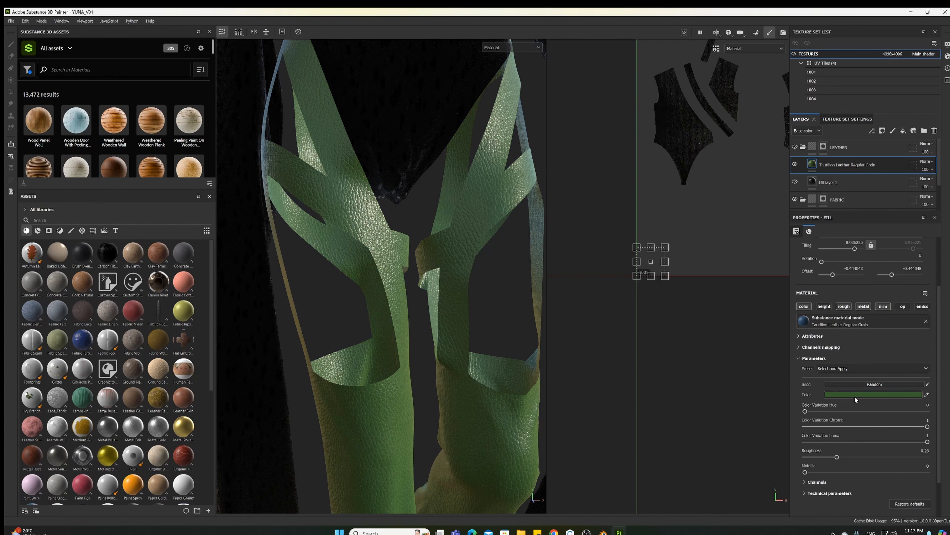
{"action": "left_click", "coordinate": [855, 396]}
{"action": "left_click_drag", "start_coordinate": [800, 456], "coordinate": [763, 484]}
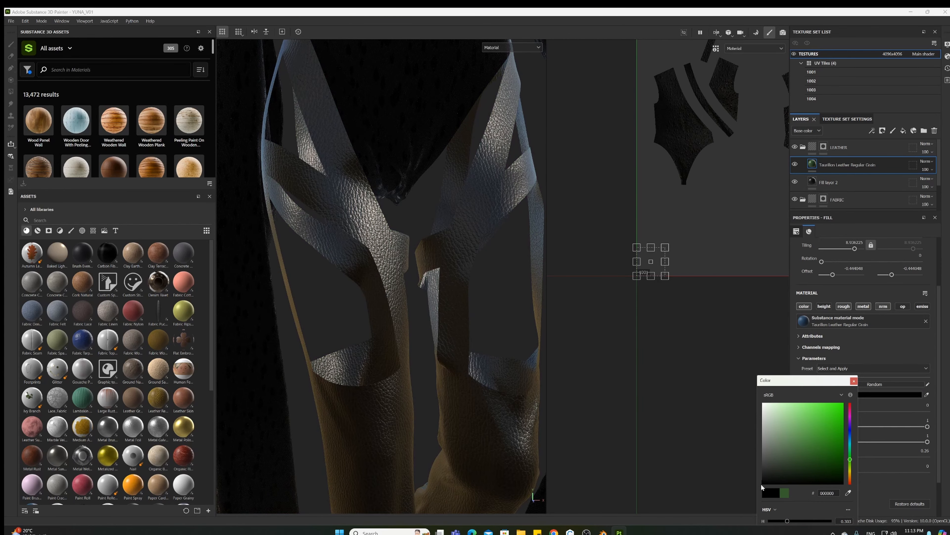
{"action": "left_click", "coordinate": [854, 381]}
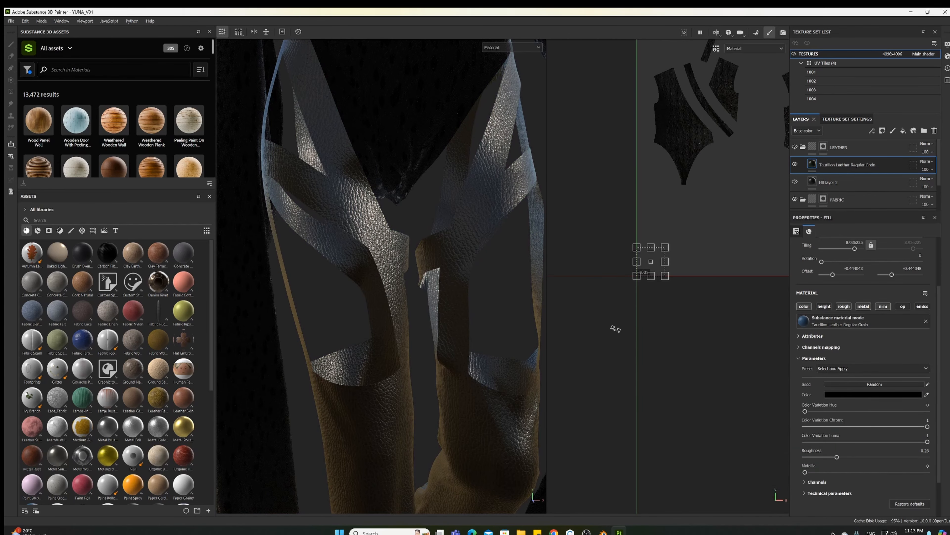
Examine the black leather grain on the waistband and leg straps up close from several angles
{"action": "left_click_drag", "start_coordinate": [442, 324], "coordinate": [348, 315], "text": "alt"}
{"action": "middle_click_drag", "start_coordinate": [450, 191], "coordinate": [375, 327], "text": "alt"}
{"action": "right_click_drag", "start_coordinate": [374, 326], "coordinate": [464, 314], "text": "alt"}
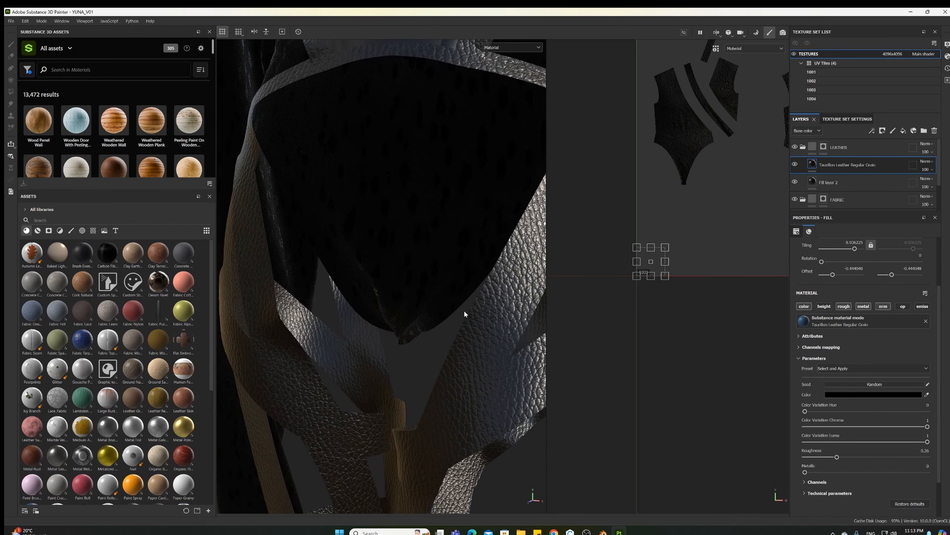
{"action": "middle_click_drag", "start_coordinate": [465, 314], "coordinate": [357, 374], "text": "alt"}
{"action": "left_click_drag", "start_coordinate": [396, 337], "coordinate": [363, 335], "text": "alt"}
{"action": "right_click_drag", "start_coordinate": [363, 335], "coordinate": [397, 325], "text": "alt"}
{"action": "left_click_drag", "start_coordinate": [396, 325], "coordinate": [422, 323], "text": "alt"}
{"action": "middle_click_drag", "start_coordinate": [423, 323], "coordinate": [537, 281], "text": "alt"}
Scale the leather's UV projection down further to a tiling of about 12.76
{"action": "middle_click_drag", "start_coordinate": [685, 288], "coordinate": [732, 294], "text": "alt"}
{"action": "right_click_drag", "start_coordinate": [732, 294], "coordinate": [764, 308], "text": "alt"}
{"action": "middle_click_drag", "start_coordinate": [735, 330], "coordinate": [665, 381], "text": "alt"}
{"action": "right_click_drag", "start_coordinate": [665, 381], "coordinate": [711, 367], "text": "alt"}
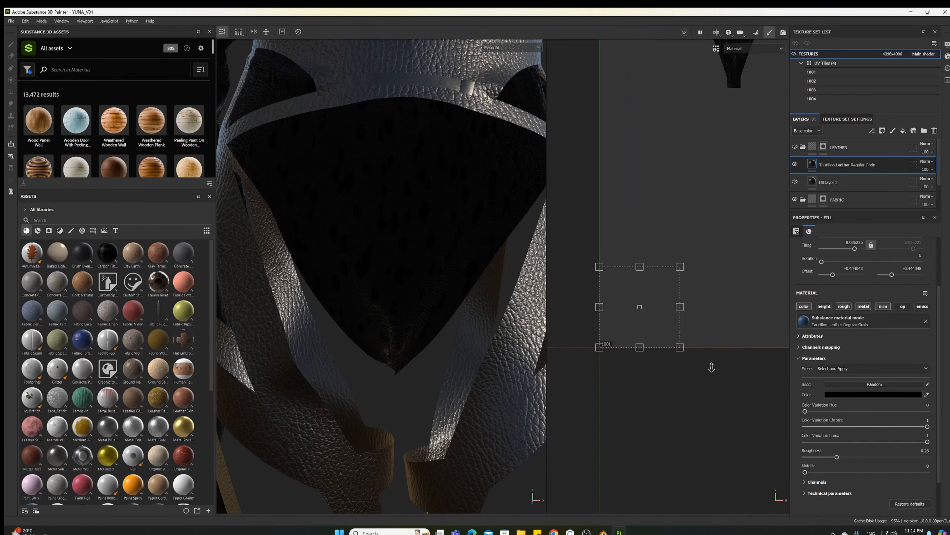
{"action": "left_click_drag", "start_coordinate": [680, 267], "coordinate": [655, 293]}
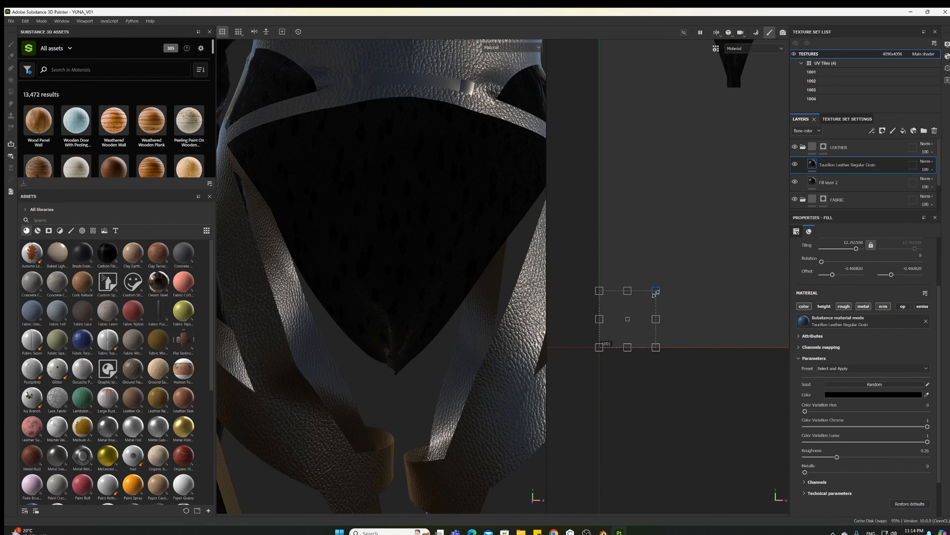
Fine-tune the Taurillon leather's UV projection scale to a tiling of about 12.93
{"action": "left_click_drag", "start_coordinate": [379, 380], "coordinate": [400, 258], "text": "alt"}
{"action": "scroll", "coordinate": [599, 359], "scroll_direction": "up", "scroll_amount": 3}
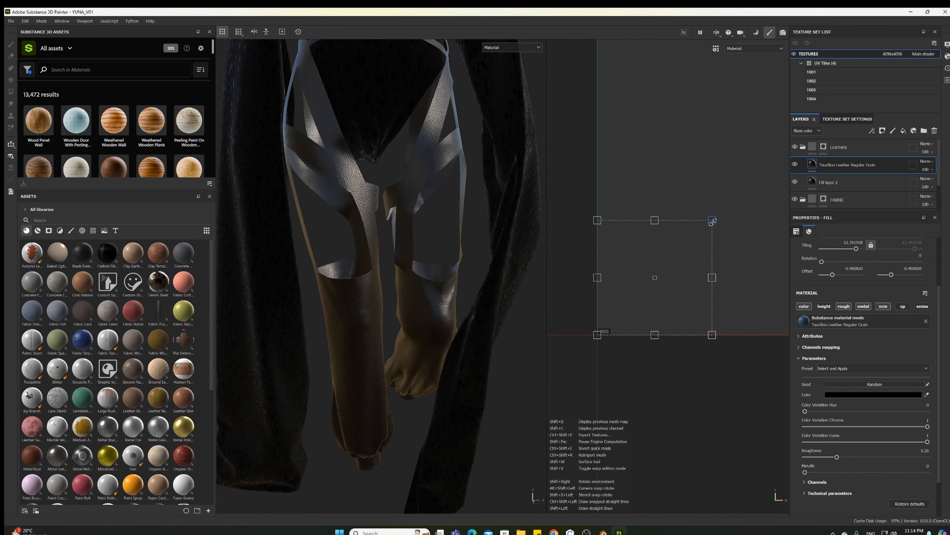
{"action": "left_click_drag", "start_coordinate": [713, 226], "coordinate": [702, 224]}
Examine the bodysuit fabric and leather waistband from the front and side, and the UV pieces across the tiles up to 1004
{"action": "middle_click_drag", "start_coordinate": [369, 112], "coordinate": [395, 436], "text": "alt"}
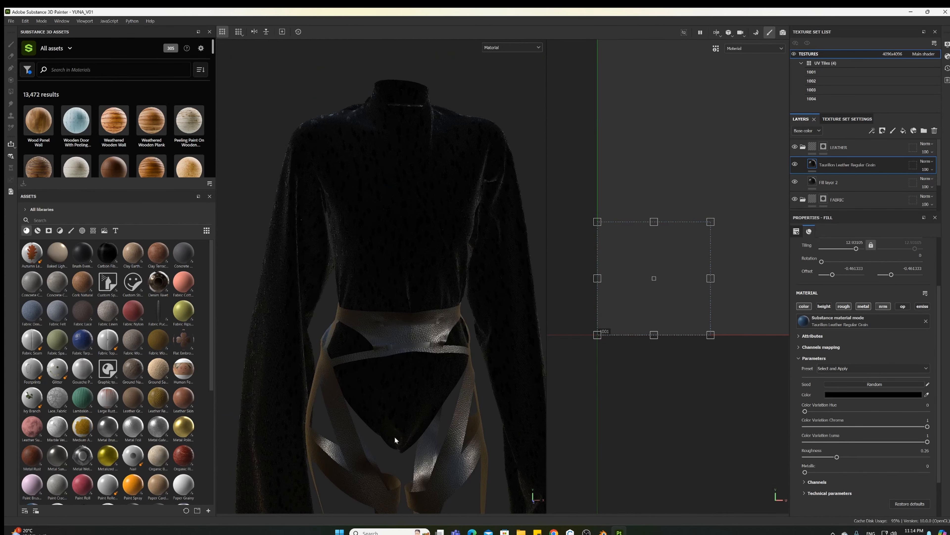
{"action": "right_click_drag", "start_coordinate": [394, 436], "coordinate": [484, 373], "text": "alt"}
{"action": "middle_click_drag", "start_coordinate": [416, 407], "coordinate": [352, 288], "text": "alt"}
{"action": "right_click_drag", "start_coordinate": [352, 287], "coordinate": [391, 282], "text": "alt"}
{"action": "left_click_drag", "start_coordinate": [374, 294], "coordinate": [439, 298], "text": "alt"}
{"action": "middle_click_drag", "start_coordinate": [440, 297], "coordinate": [479, 332], "text": "alt"}
{"action": "left_click_drag", "start_coordinate": [479, 332], "coordinate": [429, 344], "text": "alt"}
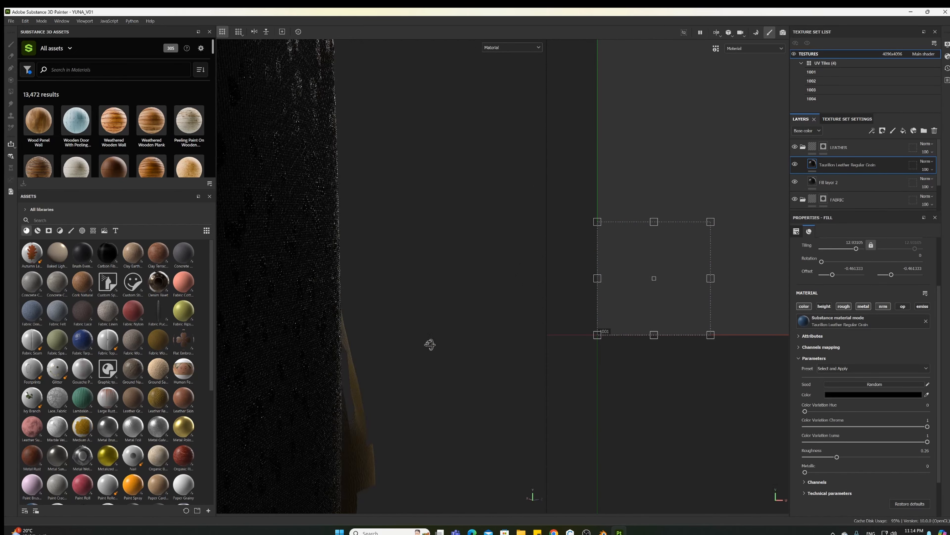
{"action": "right_click_drag", "start_coordinate": [429, 344], "coordinate": [392, 322], "text": "alt"}
{"action": "middle_click_drag", "start_coordinate": [393, 322], "coordinate": [423, 391], "text": "alt"}
{"action": "left_click_drag", "start_coordinate": [423, 391], "coordinate": [358, 300], "text": "alt"}
{"action": "right_click_drag", "start_coordinate": [748, 333], "coordinate": [580, 332], "text": "alt"}
{"action": "middle_click_drag", "start_coordinate": [696, 325], "coordinate": [603, 430], "text": "alt"}
{"action": "right_click_drag", "start_coordinate": [655, 345], "coordinate": [562, 374], "text": "alt"}
{"action": "right_click_drag", "start_coordinate": [704, 320], "coordinate": [649, 327], "text": "alt"}
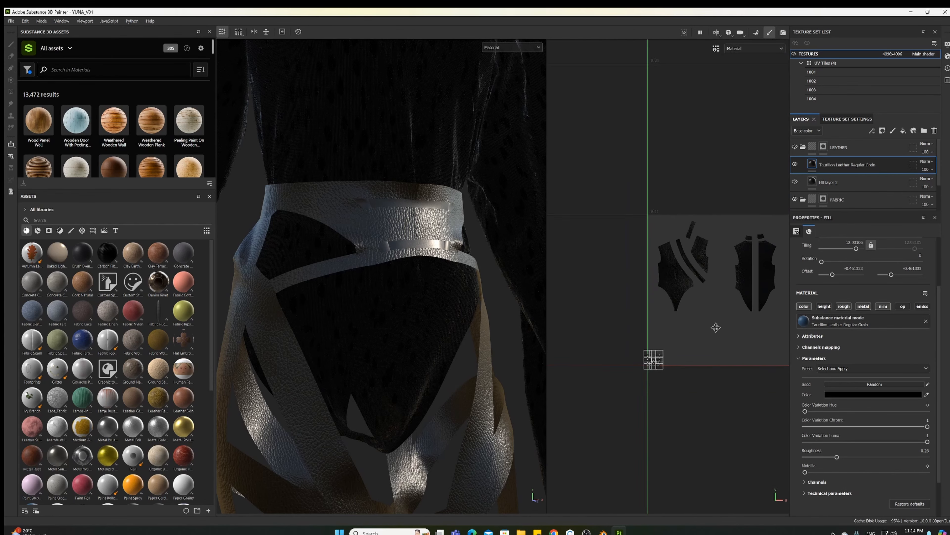
{"action": "mouse_move", "coordinate": [715, 327]}
{"action": "middle_mouse_down", "text": "alt"}
{"action": "mouse_move", "coordinate": [567, 353]}
{"action": "mouse_move", "coordinate": [564, 336]}
{"action": "mouse_move", "coordinate": [579, 328]}
{"action": "middle_mouse_up", "text": "alt"}
{"action": "right_click_drag", "start_coordinate": [665, 333], "coordinate": [677, 264], "text": "alt"}
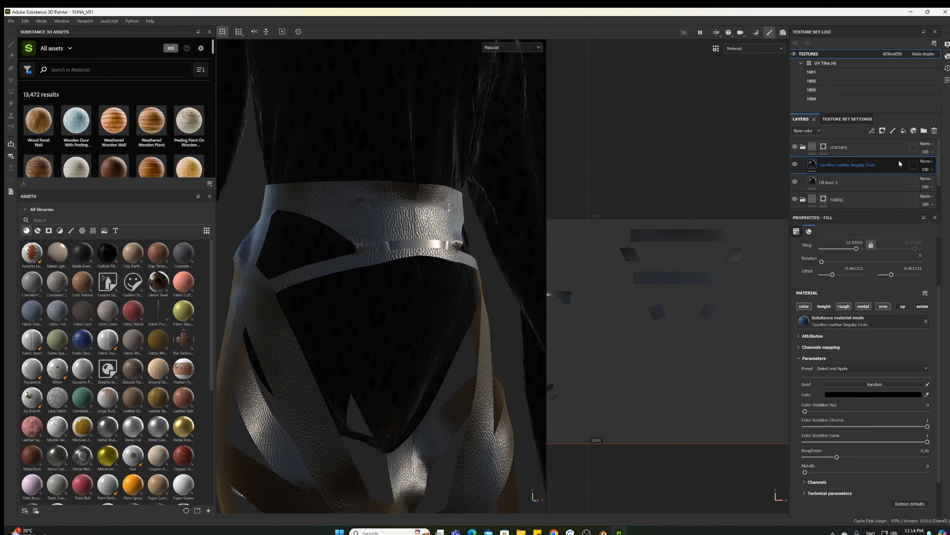
Collapse the LEATHER and FABRIC folders and select the LEATHER folder
{"action": "left_click", "coordinate": [803, 147]}
{"action": "left_click", "coordinate": [810, 166]}
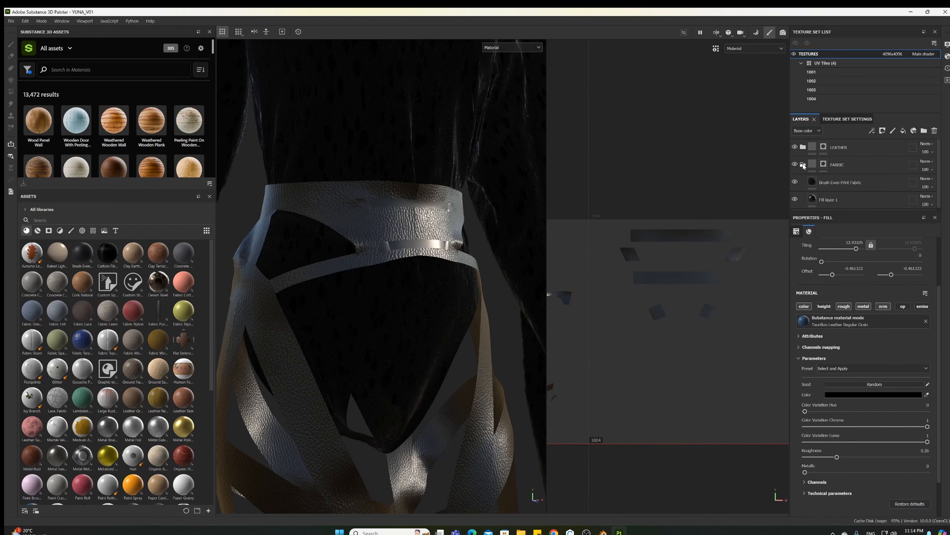
{"action": "left_click", "coordinate": [803, 164]}
{"action": "left_click", "coordinate": [853, 149]}
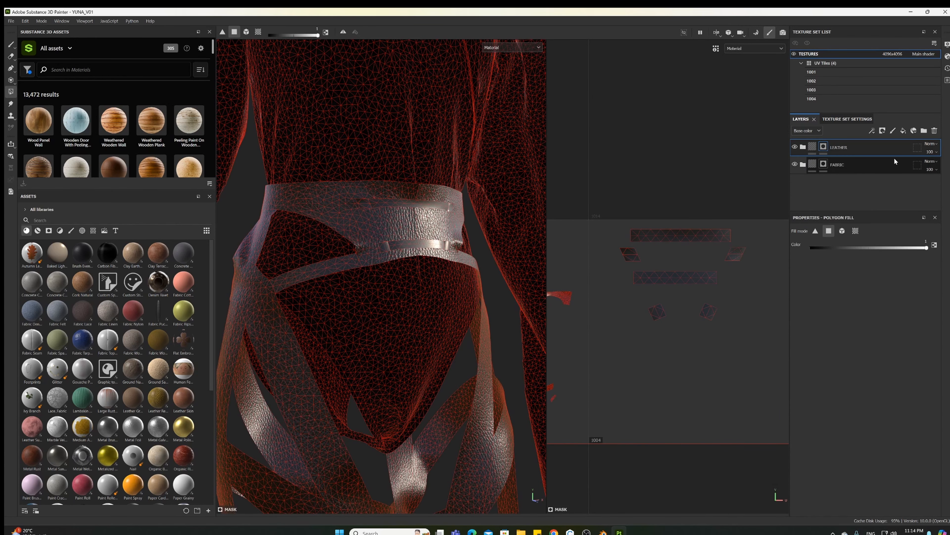
Add a fill layer above the LEATHER folder and place it inside a new folder
{"action": "left_click", "coordinate": [904, 131]}
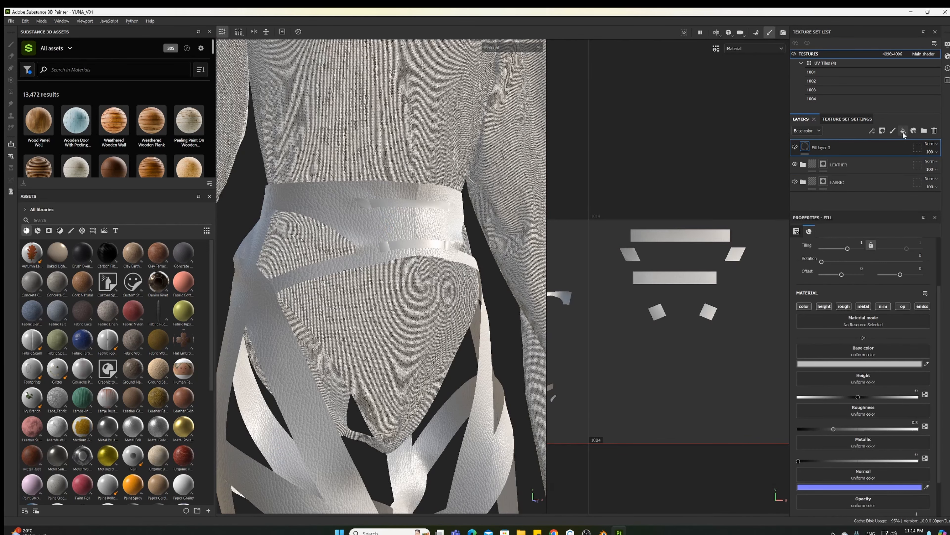
{"action": "left_click", "coordinate": [928, 133]}
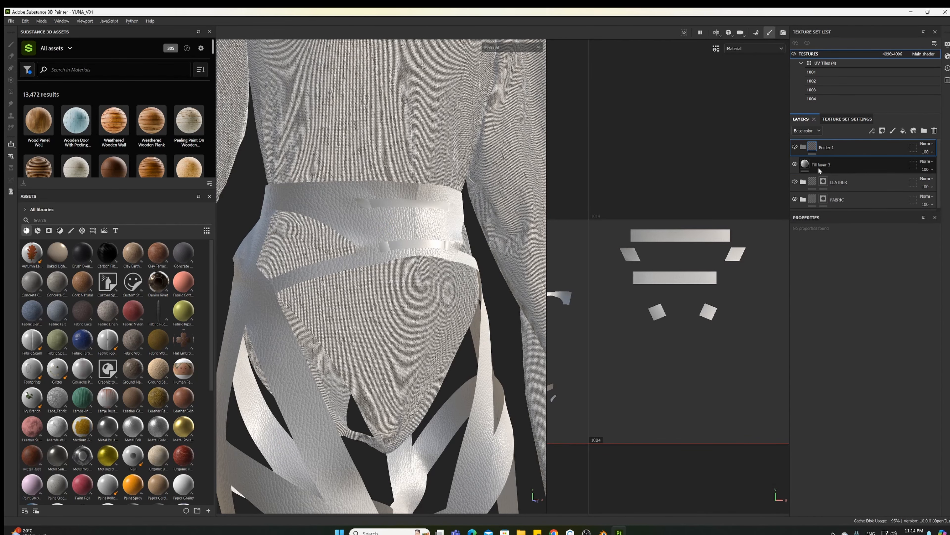
{"action": "left_click_drag", "start_coordinate": [827, 165], "coordinate": [816, 147]}
Add a black mask to the new folder and reveal all the strip pieces in UV tile 1004 with Polygon Fill
{"action": "right_click", "coordinate": [816, 147]}
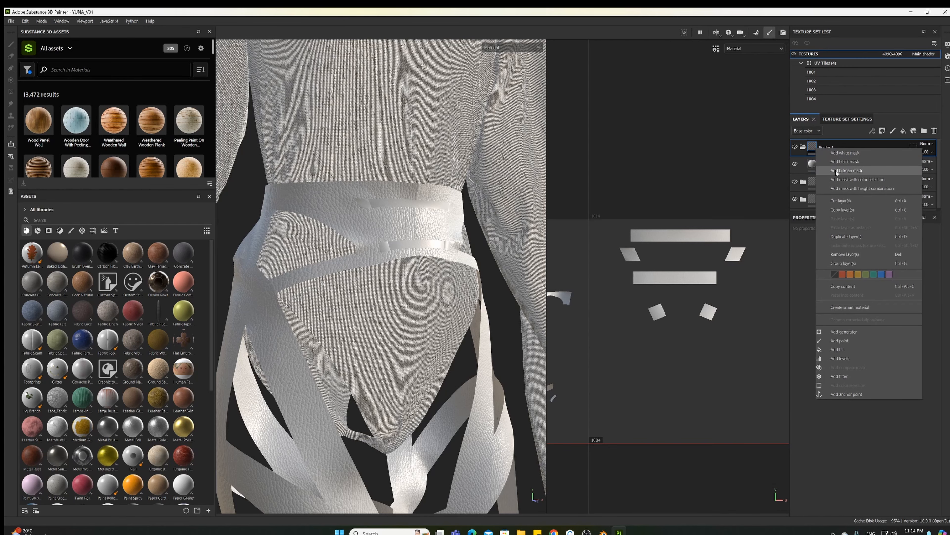
{"action": "left_click", "coordinate": [856, 161]}
{"action": "key", "text": "4"}
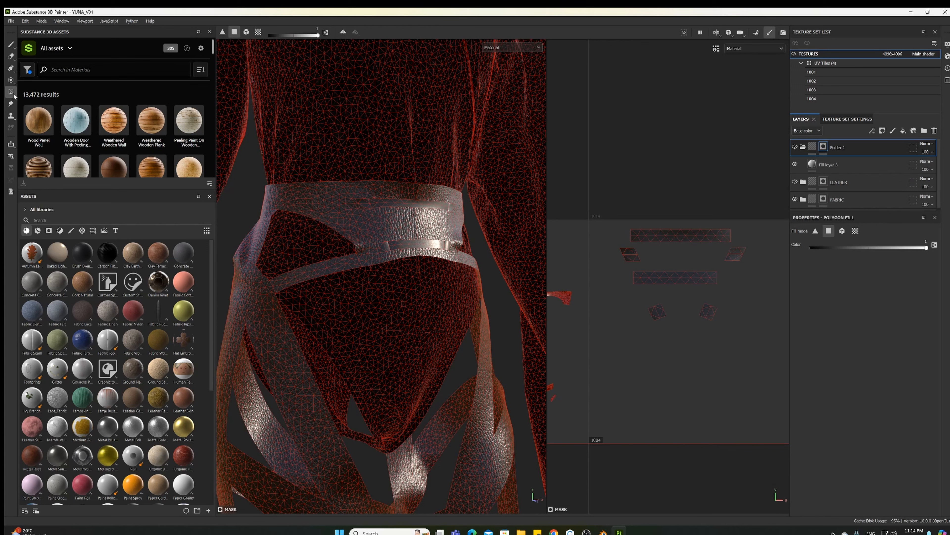
{"action": "left_click_drag", "start_coordinate": [675, 310], "coordinate": [613, 351]}
Inspect the masked strips on the waistband, switching to the Paint tool to hide the mesh wireframe
{"action": "left_click_drag", "start_coordinate": [454, 346], "coordinate": [420, 346], "text": "alt"}
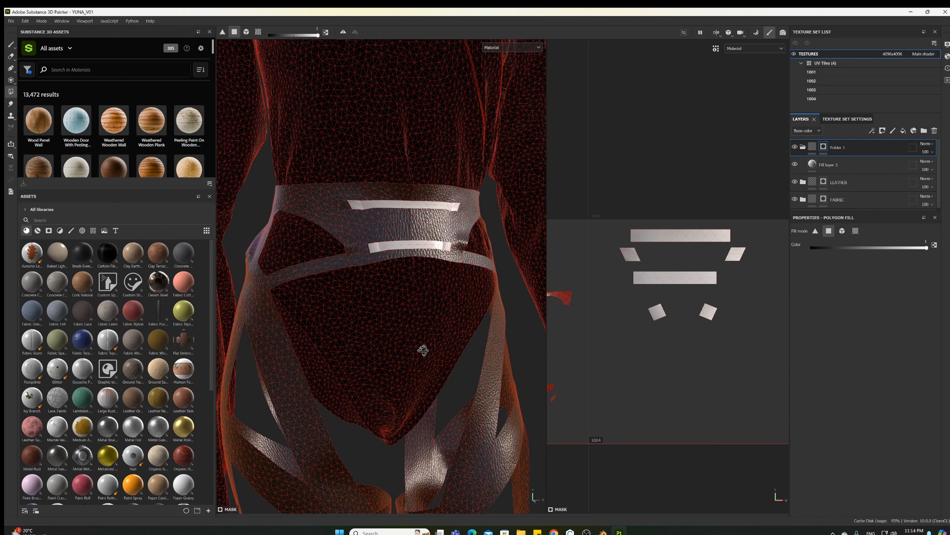
{"action": "left_click_drag", "start_coordinate": [393, 284], "coordinate": [419, 296], "text": "alt"}
{"action": "scroll", "coordinate": [753, 298], "scroll_direction": "down", "scroll_amount": 3}
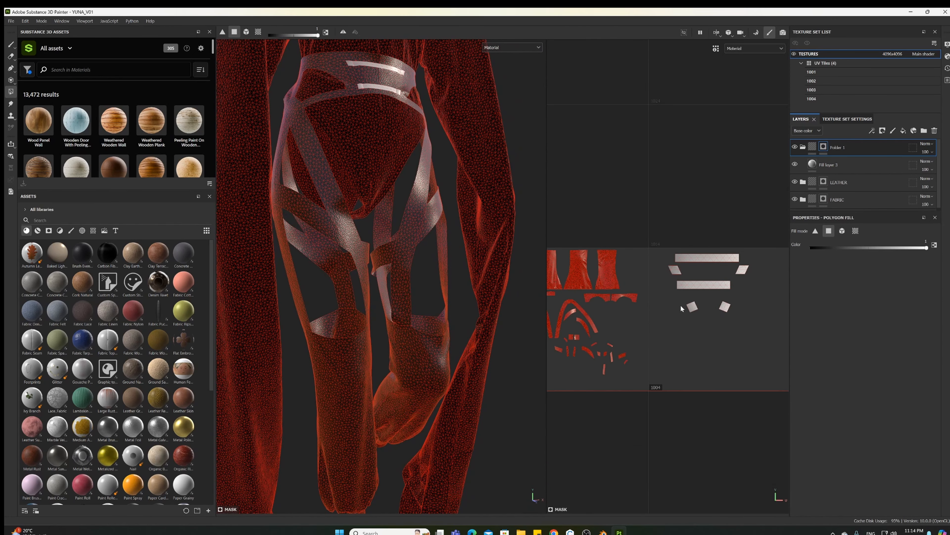
{"action": "left_click", "coordinate": [10, 47]}
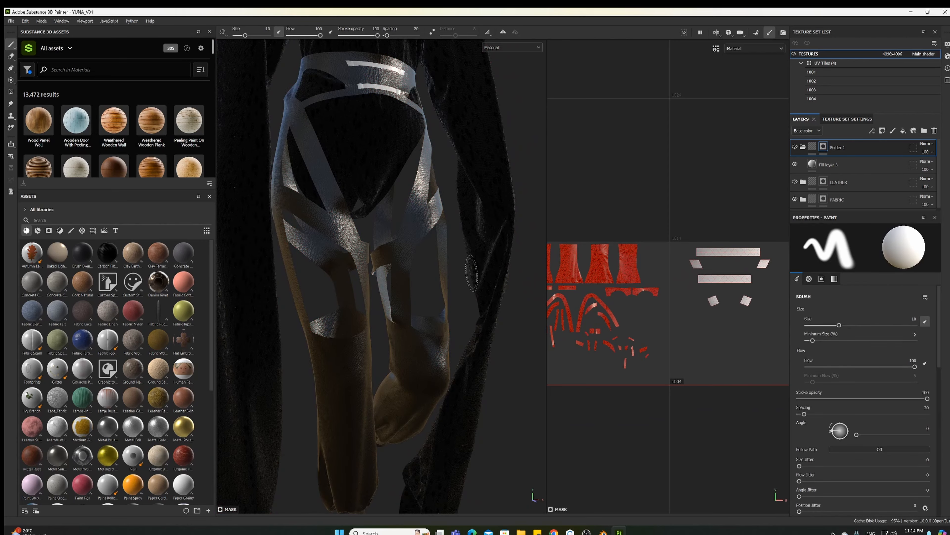
{"action": "middle_click_drag", "start_coordinate": [415, 205], "coordinate": [396, 335], "text": "alt"}
{"action": "left_click_drag", "start_coordinate": [396, 335], "coordinate": [387, 238], "text": "alt"}
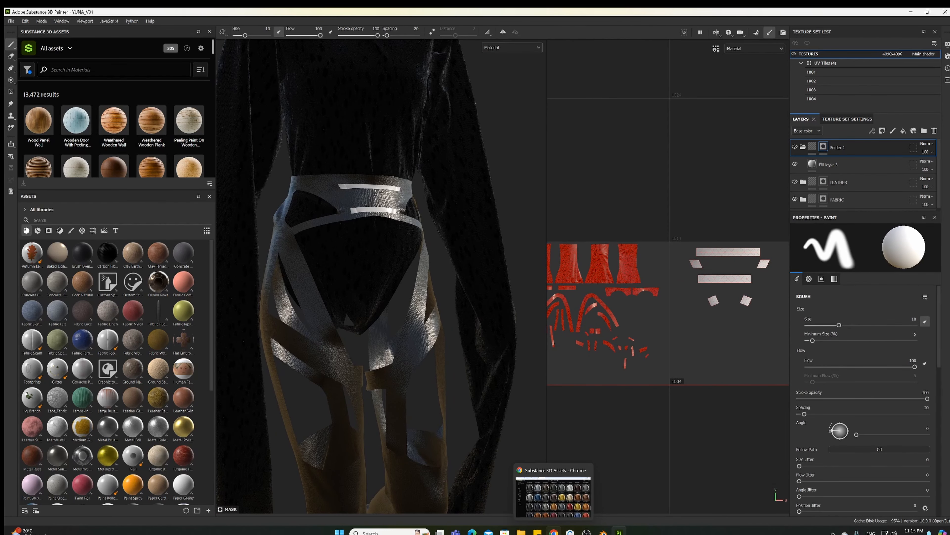
Switch to Substance 3D Assets in Chrome, browse the collection and download the Synthetic X Pixel Welt Stripe material
{"action": "left_click", "coordinate": [563, 522]}
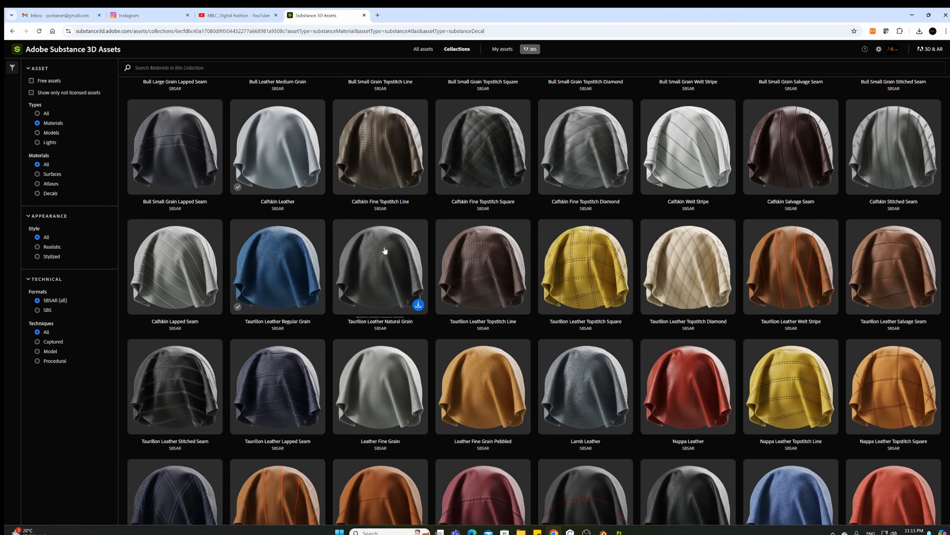
{"action": "scroll", "coordinate": [386, 250], "scroll_direction": "up", "scroll_amount": 2}
{"action": "scroll", "coordinate": [384, 250], "scroll_direction": "down", "scroll_amount": 10}
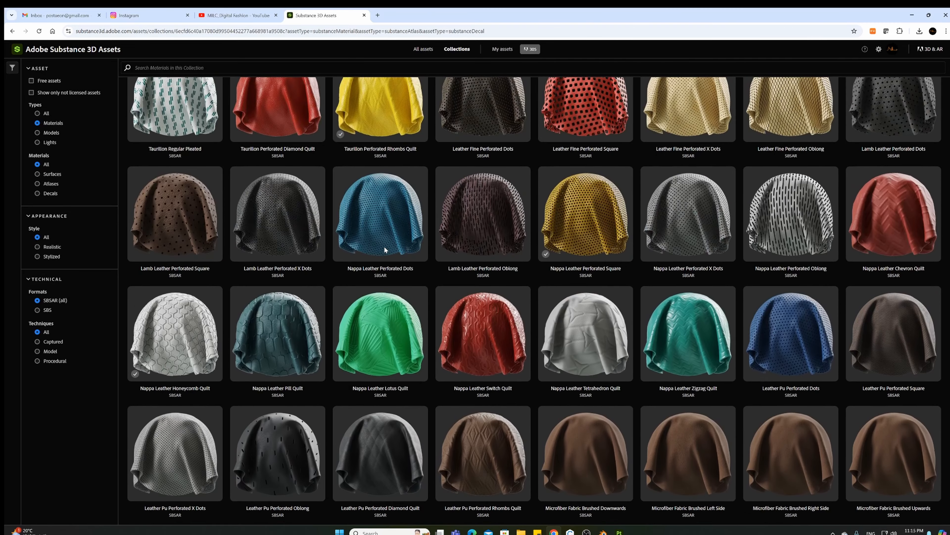
{"action": "scroll", "coordinate": [384, 250], "scroll_direction": "up", "scroll_amount": 10}
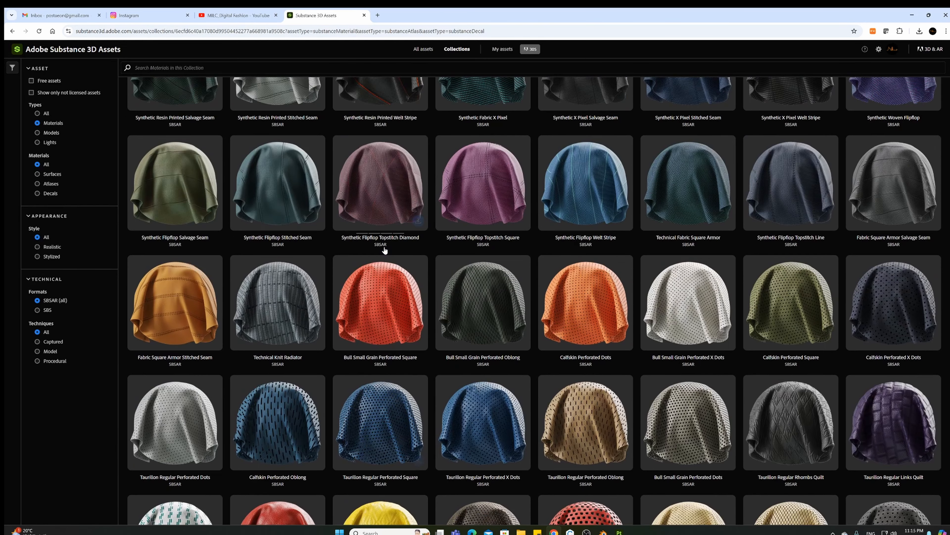
{"action": "scroll", "coordinate": [385, 250], "scroll_direction": "up", "scroll_amount": 2}
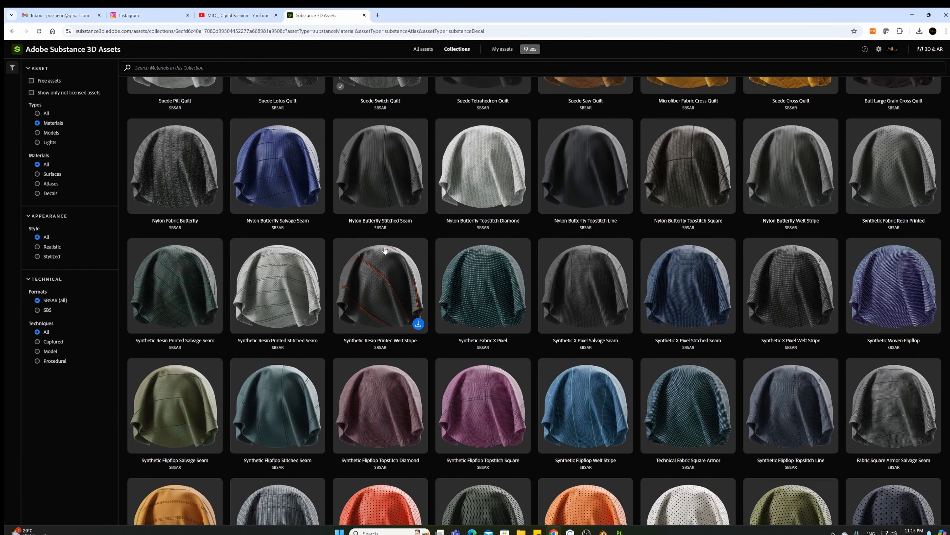
{"action": "scroll", "coordinate": [698, 361], "scroll_direction": "up", "scroll_amount": 2}
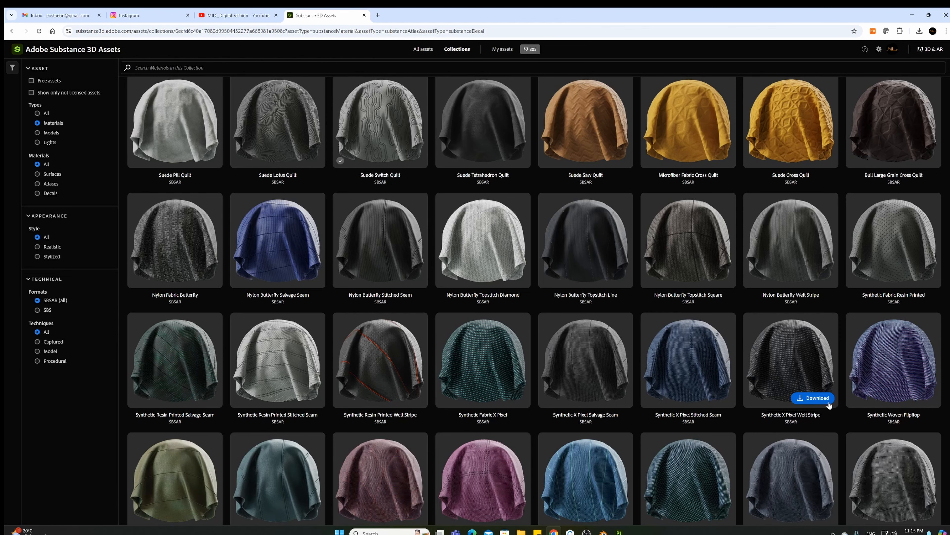
{"action": "left_click", "coordinate": [822, 398]}
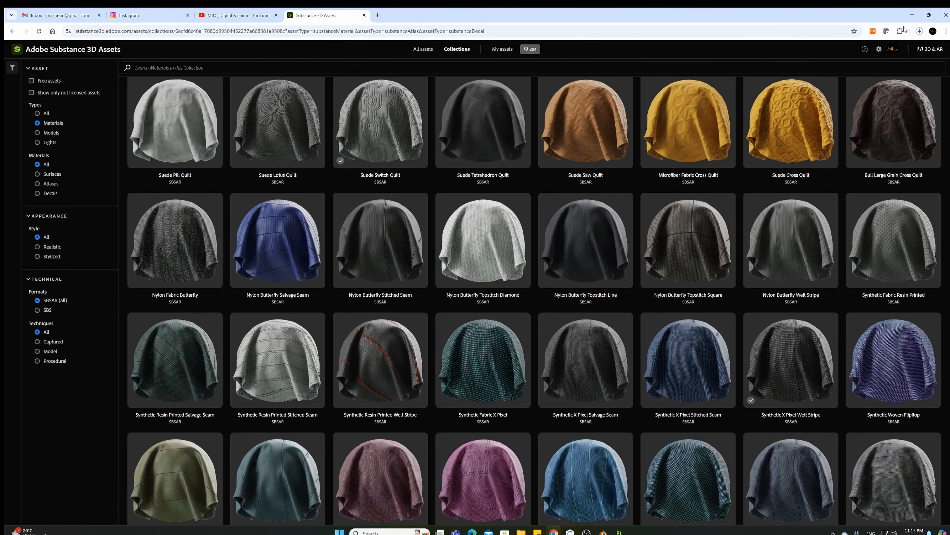
{"action": "left_click", "coordinate": [912, 14]}
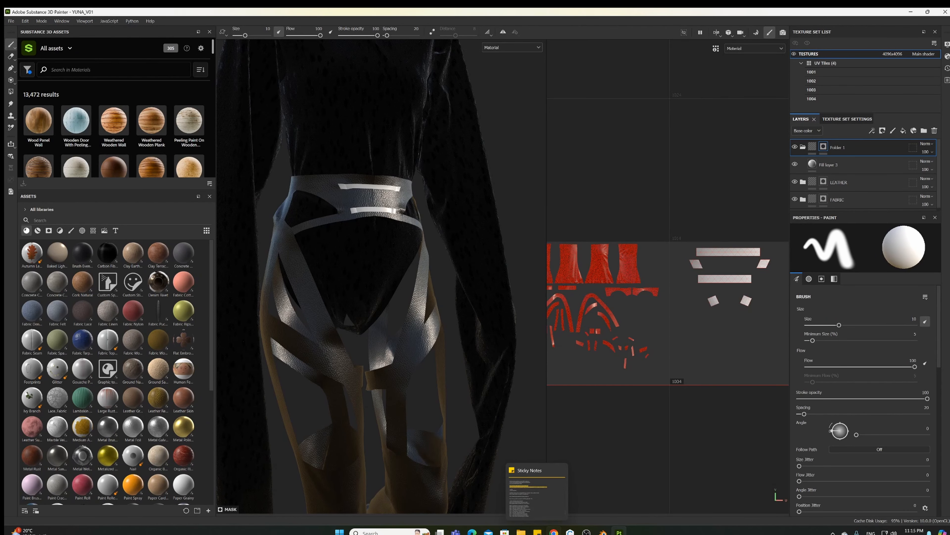
Bring synthetic_x_pixel_welt_stripe from the Downloads folder into Folder 1 as a layer above its fill layer
{"action": "mouse_move", "coordinate": [521, 532]}
{"action": "left_click", "coordinate": [582, 496]}
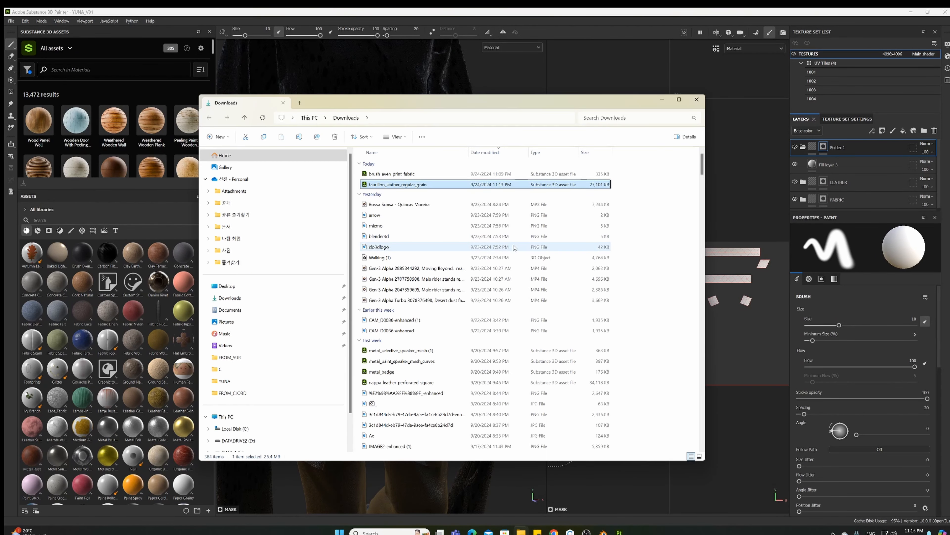
{"action": "left_click", "coordinate": [483, 152]}
{"action": "left_click", "coordinate": [483, 153]}
{"action": "left_click", "coordinate": [397, 173]}
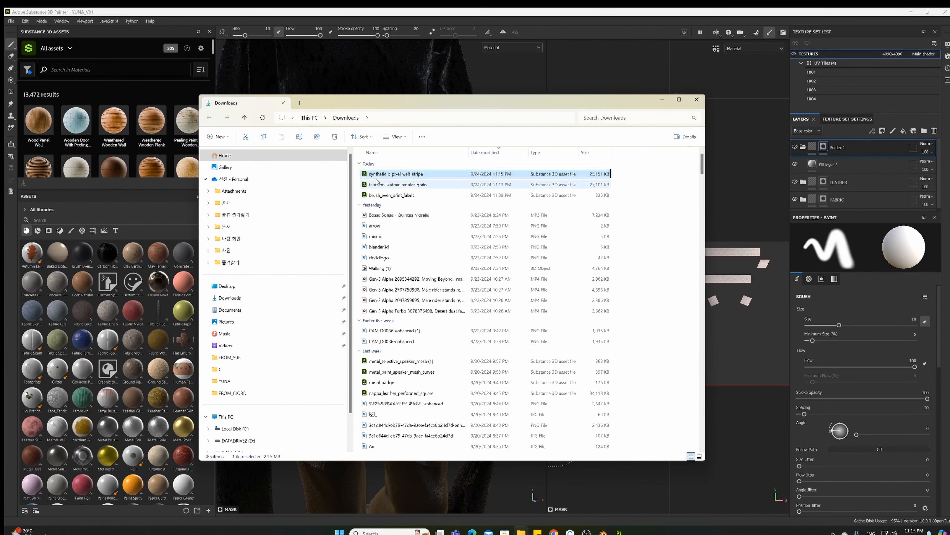
{"action": "left_click_drag", "start_coordinate": [397, 174], "coordinate": [832, 161]}
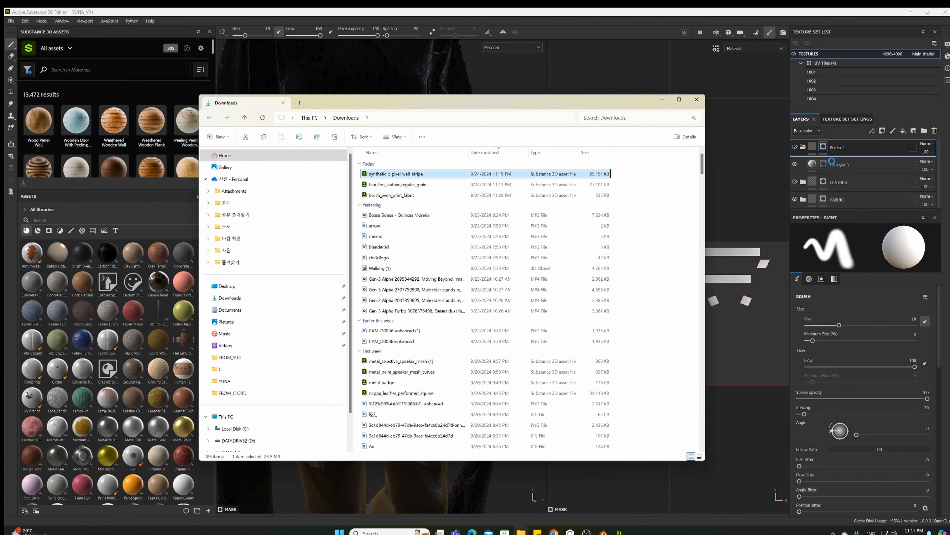
{"action": "left_click", "coordinate": [661, 99]}
Scale the Synthetic X Pixel Welt Stripe's UV projection down to a tiling of about 1.76, checking the waistband strips
{"action": "scroll", "coordinate": [653, 291], "scroll_direction": "down", "scroll_amount": 2}
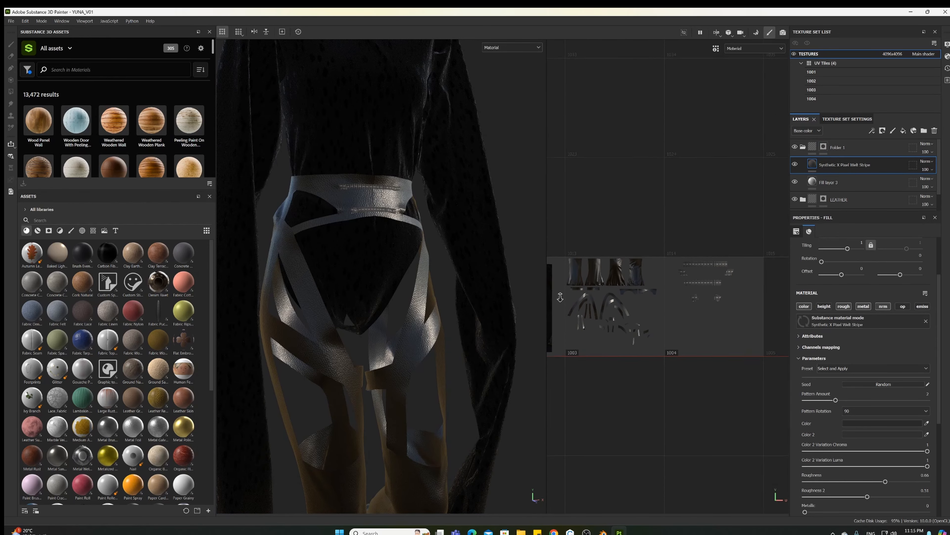
{"action": "middle_click_drag", "start_coordinate": [597, 303], "coordinate": [665, 247], "text": "alt"}
{"action": "middle_click_drag", "start_coordinate": [603, 264], "coordinate": [760, 284], "text": "alt"}
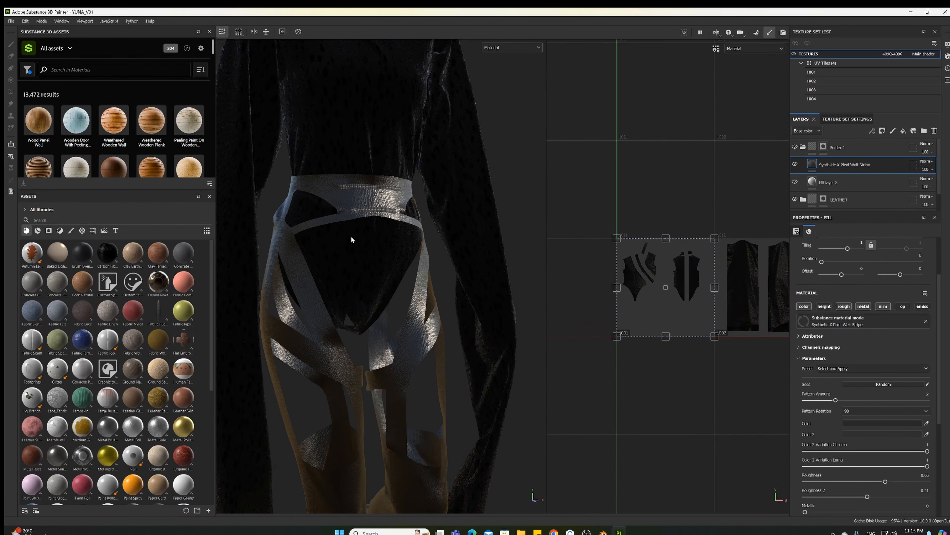
{"action": "scroll", "coordinate": [350, 240], "scroll_direction": "up", "scroll_amount": 5}
{"action": "mouse_move", "coordinate": [634, 293]}
{"action": "middle_mouse_down", "text": "alt"}
{"action": "mouse_move", "coordinate": [685, 304]}
{"action": "mouse_move", "coordinate": [670, 315]}
{"action": "mouse_move", "coordinate": [685, 311]}
{"action": "middle_mouse_up", "text": "alt"}
{"action": "scroll", "coordinate": [685, 304], "scroll_direction": "up", "scroll_amount": 2}
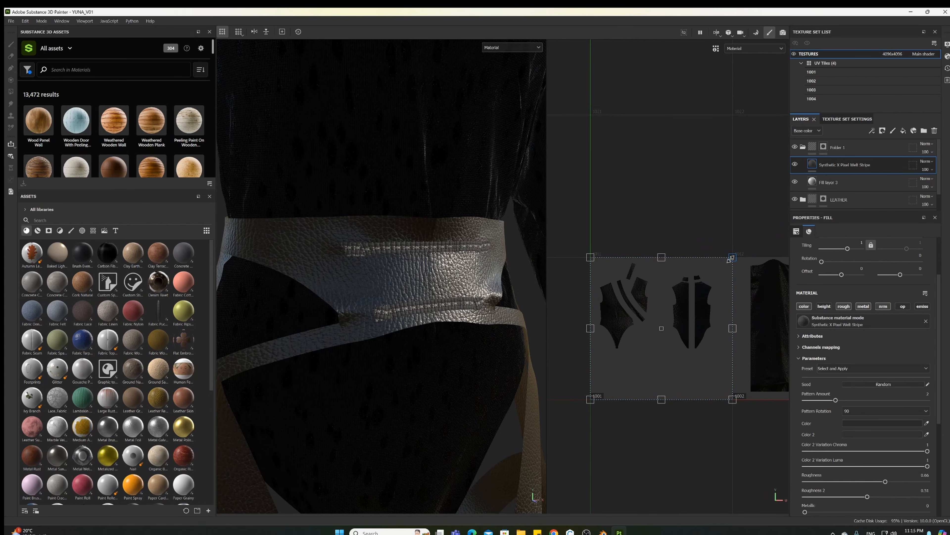
{"action": "left_click_drag", "start_coordinate": [731, 258], "coordinate": [644, 324]}
{"action": "scroll", "coordinate": [459, 333], "scroll_direction": "up", "scroll_amount": 5}
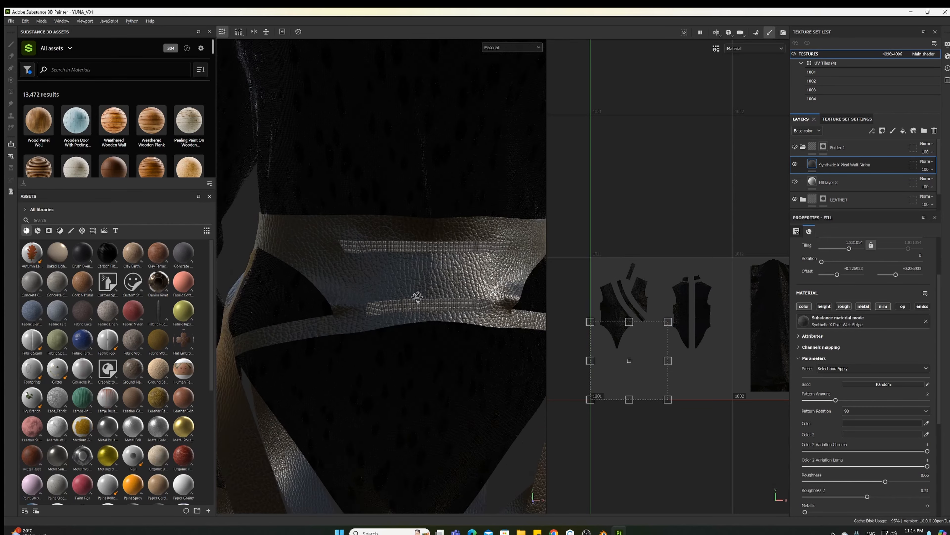
{"action": "mouse_move", "coordinate": [460, 337]}
{"action": "left_mouse_down", "text": "alt"}
{"action": "mouse_move", "coordinate": [691, 339]}
{"action": "mouse_move", "coordinate": [666, 324]}
{"action": "mouse_move", "coordinate": [671, 333]}
{"action": "mouse_move", "coordinate": [685, 329]}
{"action": "left_mouse_up", "text": "alt"}
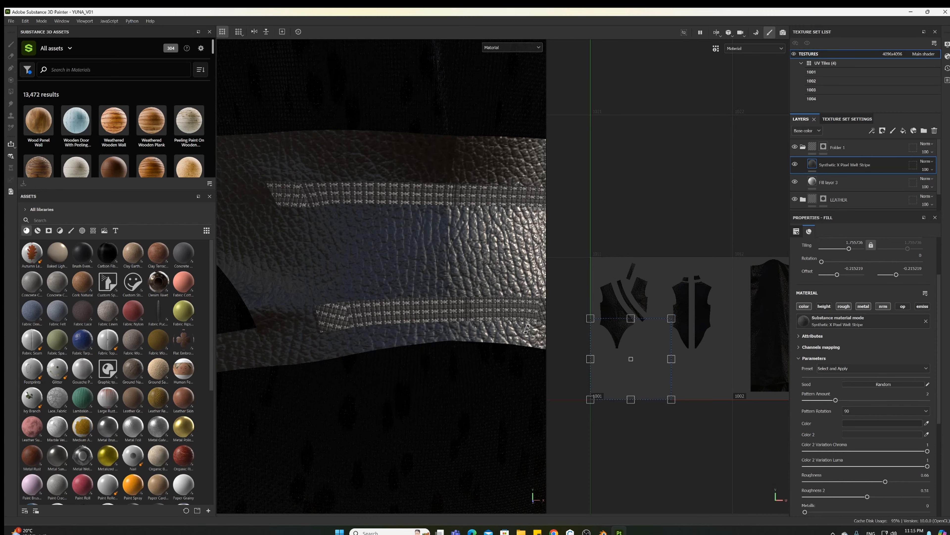
Examine the striped trim on the waistband and the complete garment from several angles and distances
{"action": "left_click_drag", "start_coordinate": [527, 329], "coordinate": [389, 305], "text": "alt"}
{"action": "scroll", "coordinate": [646, 339], "scroll_direction": "down", "scroll_amount": 5}
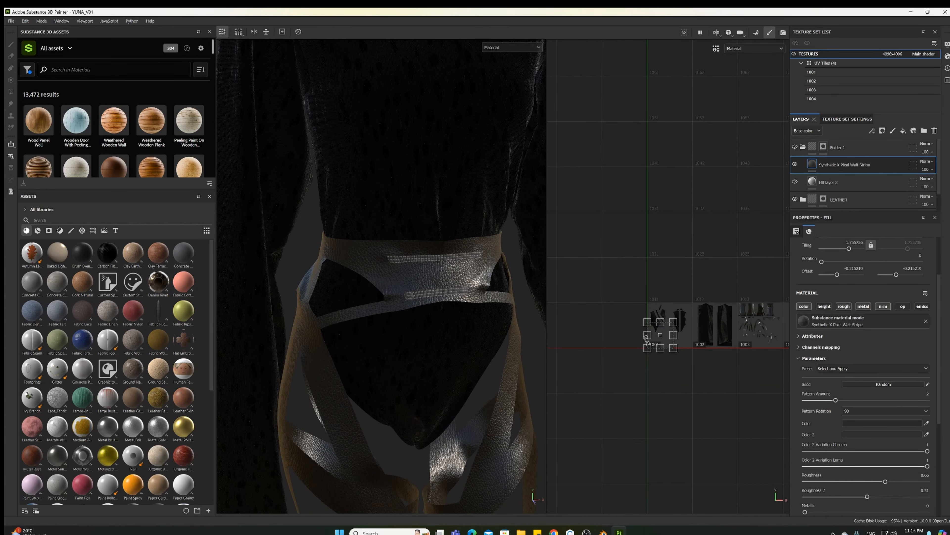
{"action": "left_click_drag", "start_coordinate": [473, 303], "coordinate": [405, 247], "text": "alt"}
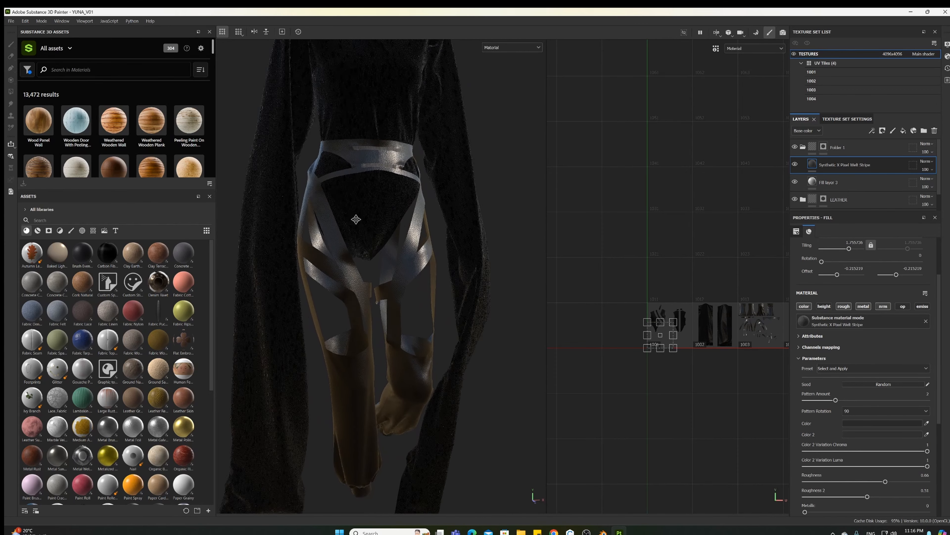
{"action": "left_click_drag", "start_coordinate": [356, 219], "coordinate": [401, 252], "text": "alt"}
{"action": "middle_click_drag", "start_coordinate": [399, 400], "coordinate": [481, 369], "text": "alt"}
{"action": "right_click_drag", "start_coordinate": [481, 369], "coordinate": [434, 337], "text": "alt"}
{"action": "middle_click_drag", "start_coordinate": [393, 222], "coordinate": [397, 263], "text": "alt"}
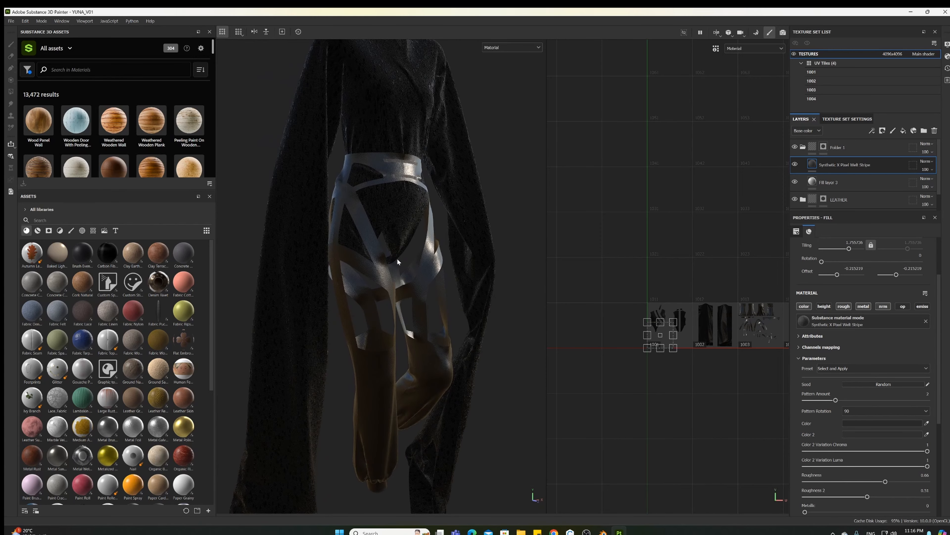
Collapse Folder 1 in the layer stack and look over the textured garment from both sides
{"action": "left_click", "coordinate": [803, 147]}
{"action": "left_click_drag", "start_coordinate": [398, 218], "coordinate": [486, 292], "text": "alt"}
{"action": "left_click_drag", "start_coordinate": [475, 248], "coordinate": [398, 254], "text": "alt"}
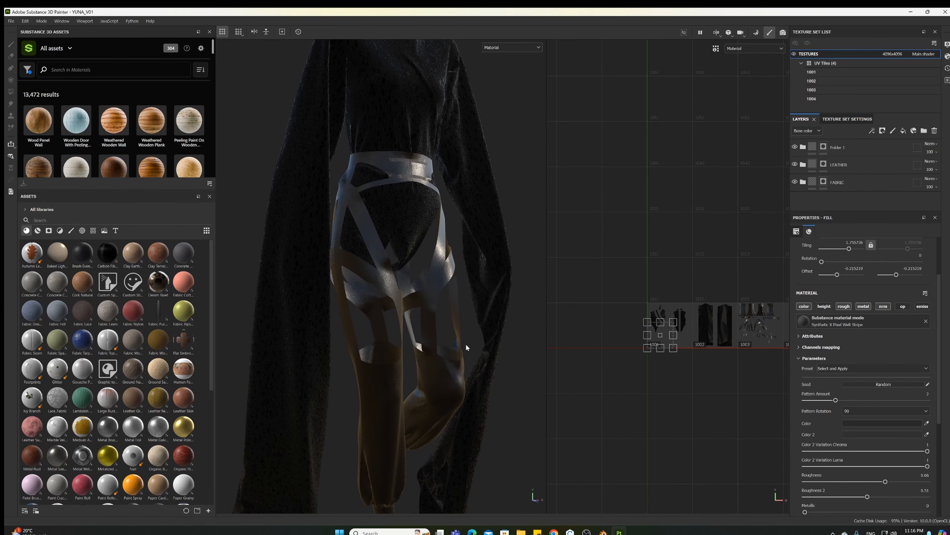
Save the YUNA_V01 project with the striped trim in place
{"action": "left_click", "coordinate": [11, 21]}
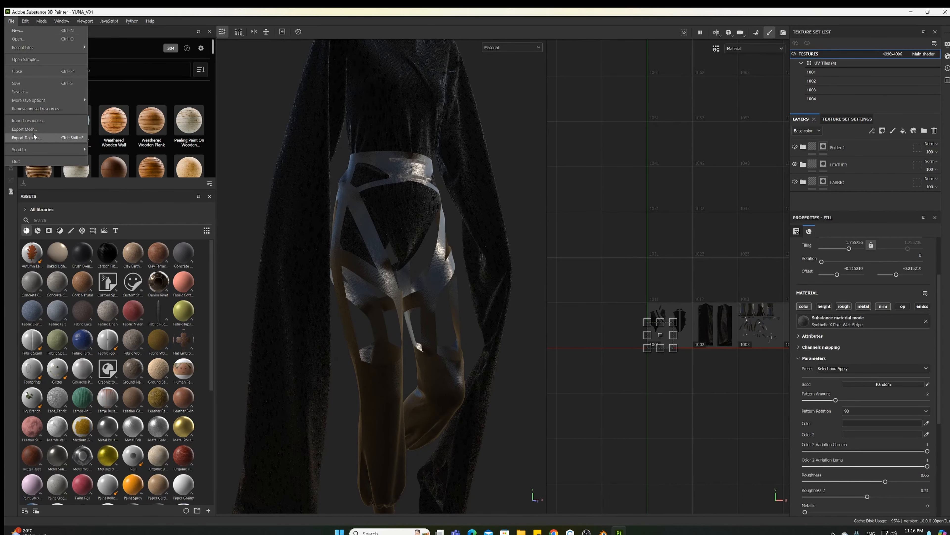
{"action": "left_click", "coordinate": [39, 86]}
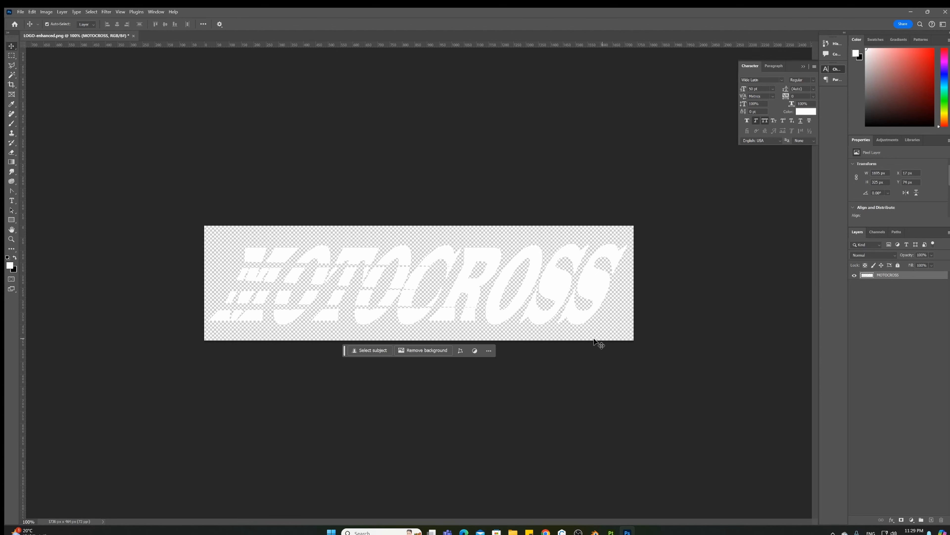
Save a PNG copy of the MOTOCROSS logo as LOGO-MOTOCROSS in YUNA's TEXTURE folder, using the large file size option
{"action": "left_click", "coordinate": [20, 12]}
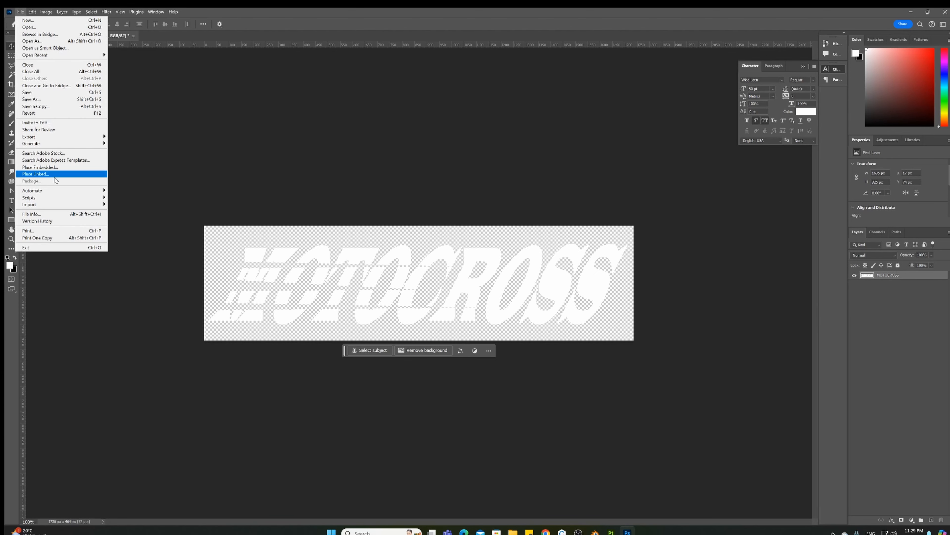
{"action": "left_click", "coordinate": [52, 106]}
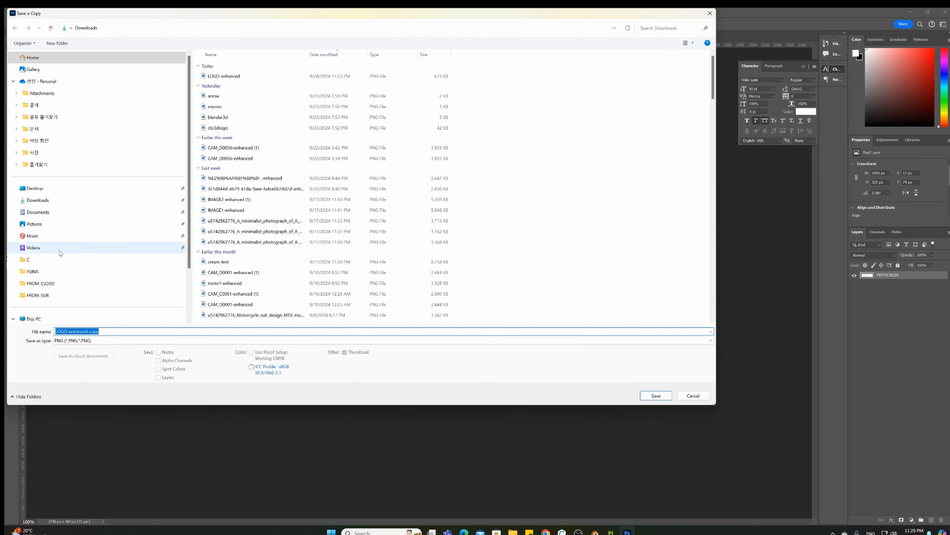
{"action": "left_click", "coordinate": [75, 270]}
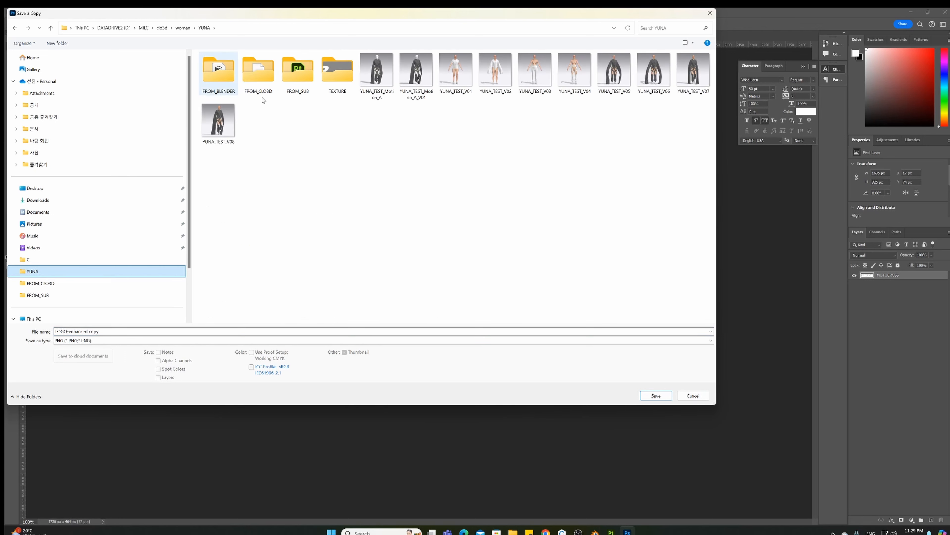
{"action": "left_click", "coordinate": [338, 73]}
{"action": "double_click", "coordinate": [339, 76]}
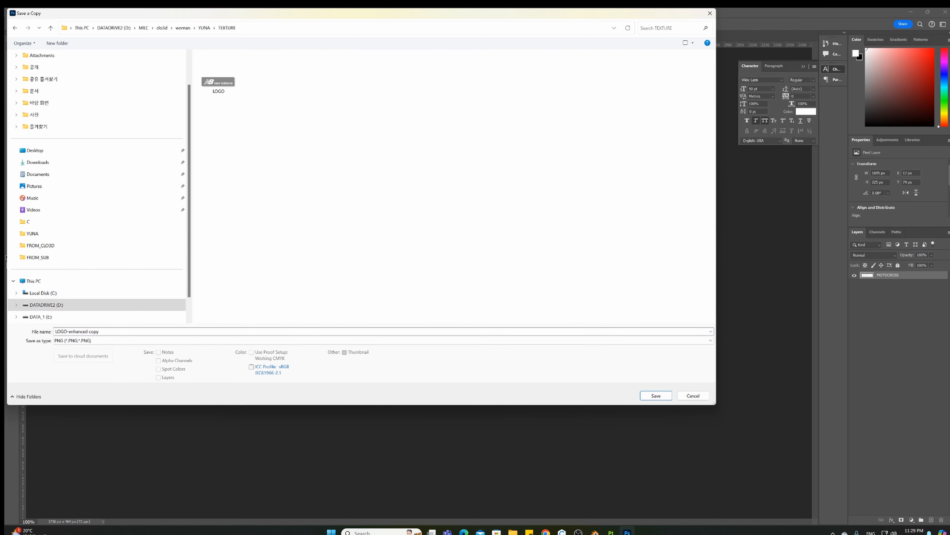
{"action": "key", "text": "End"}
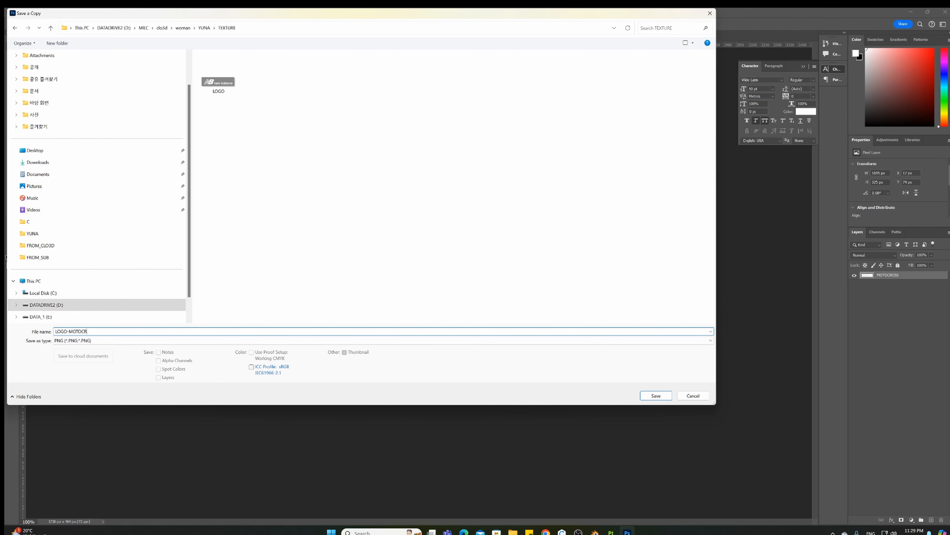
{"action": "key", "text": "Return"}
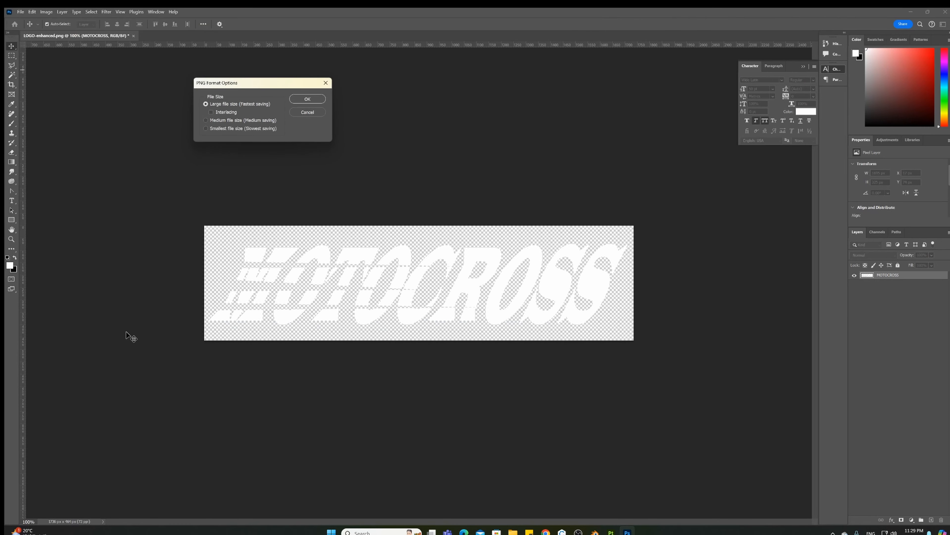
{"action": "key", "text": "Return"}
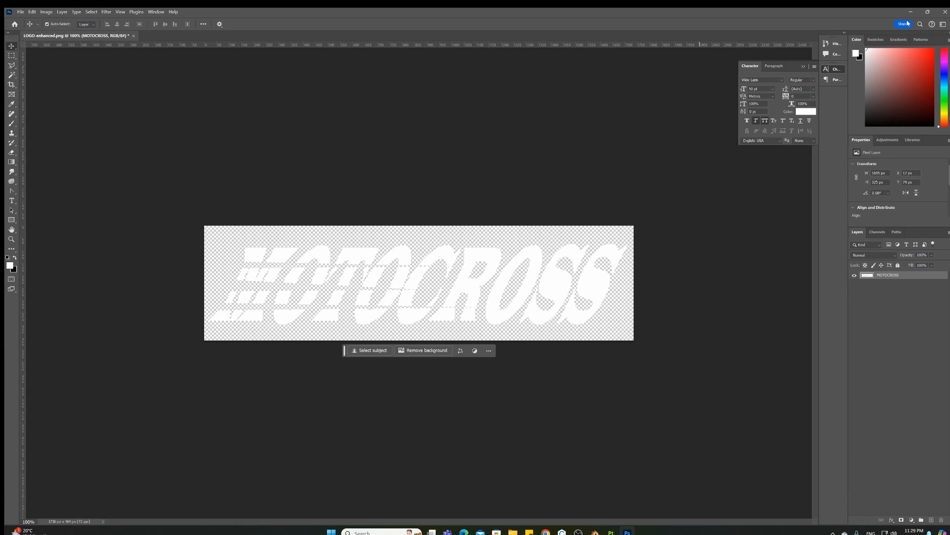
Switch back to Substance 3D Painter, clear the file windows out of the way, and save the project again
{"action": "left_click", "coordinate": [910, 13]}
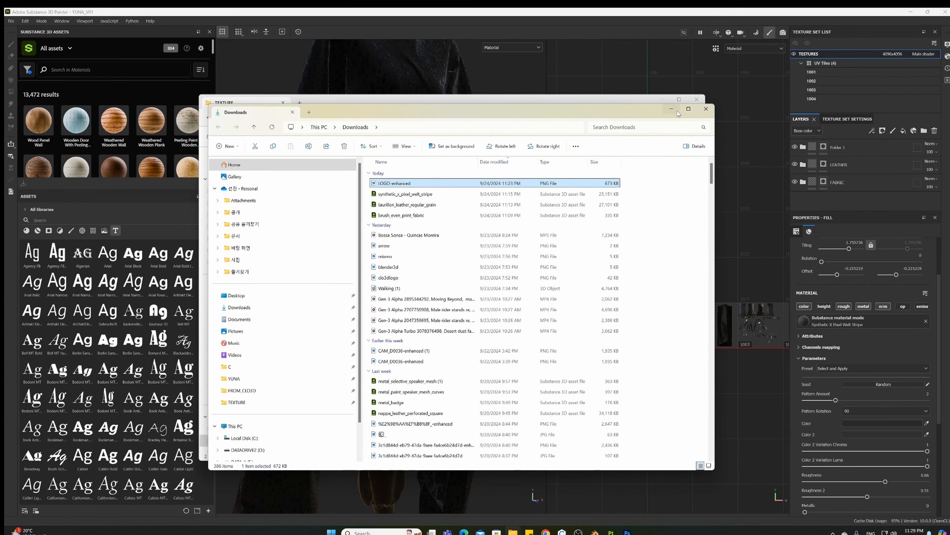
{"action": "left_click", "coordinate": [663, 99]}
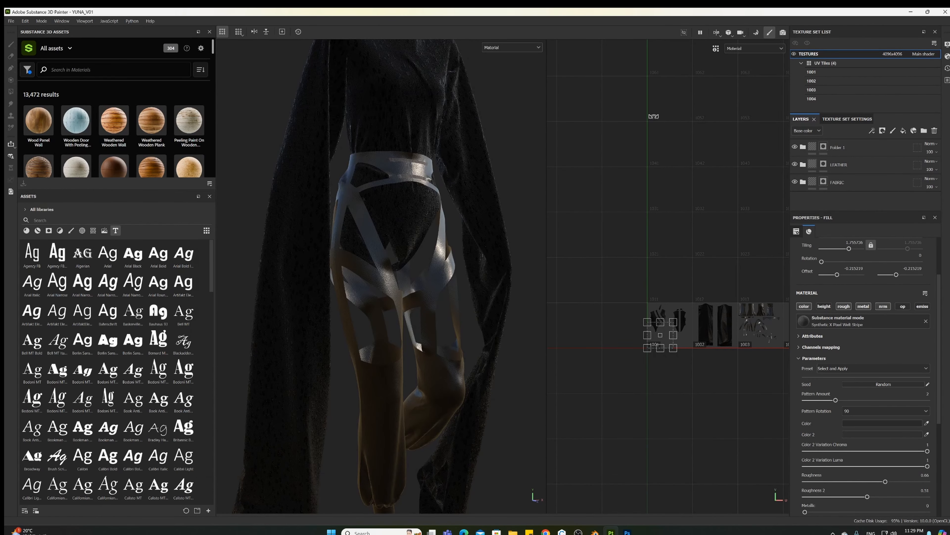
{"action": "right_click_drag", "start_coordinate": [458, 248], "coordinate": [396, 211], "text": "alt"}
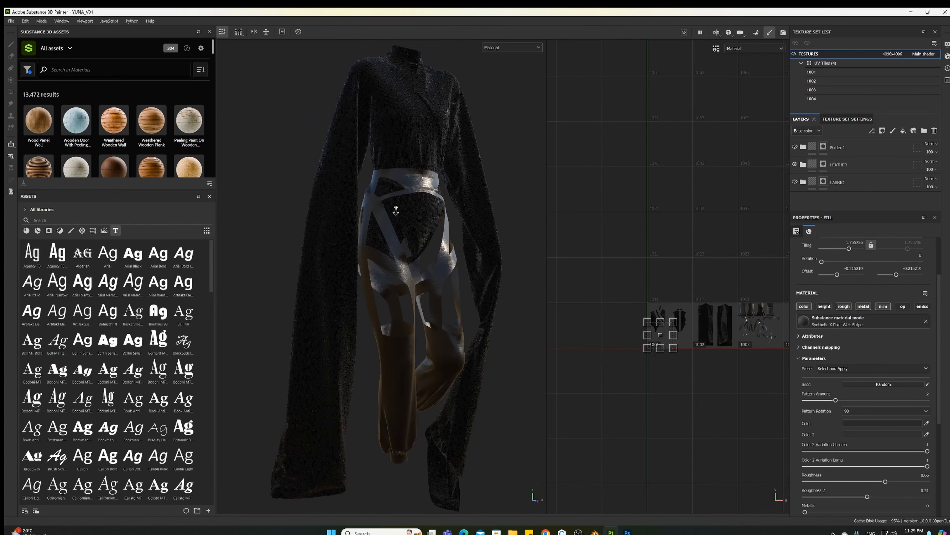
{"action": "left_click", "coordinate": [11, 23]}
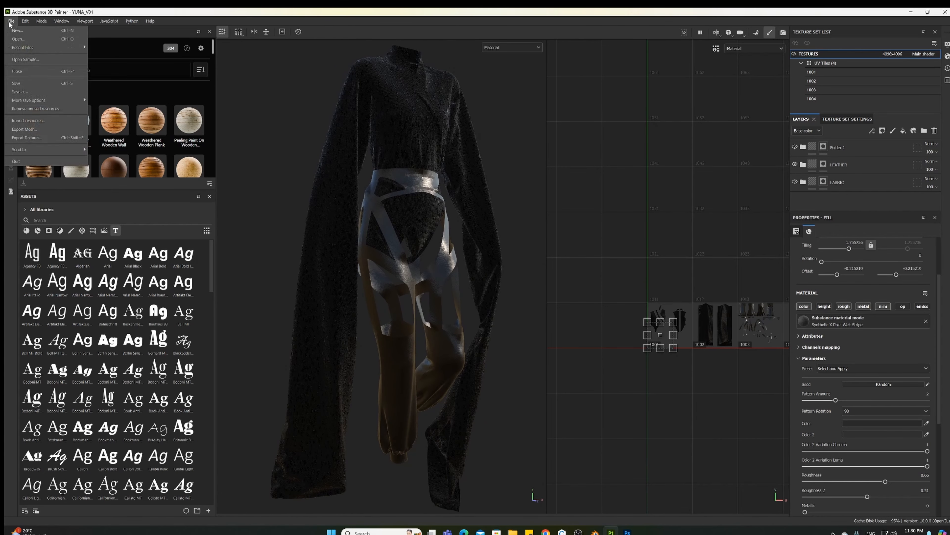
{"action": "left_click", "coordinate": [26, 83]}
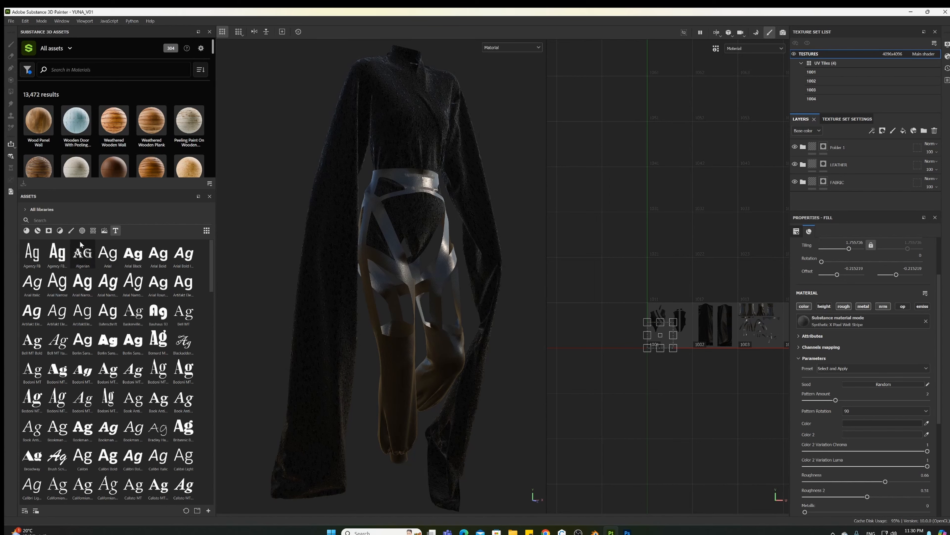
Look through the environment and alpha assets and filter the asset library to textures
{"action": "left_click", "coordinate": [104, 231]}
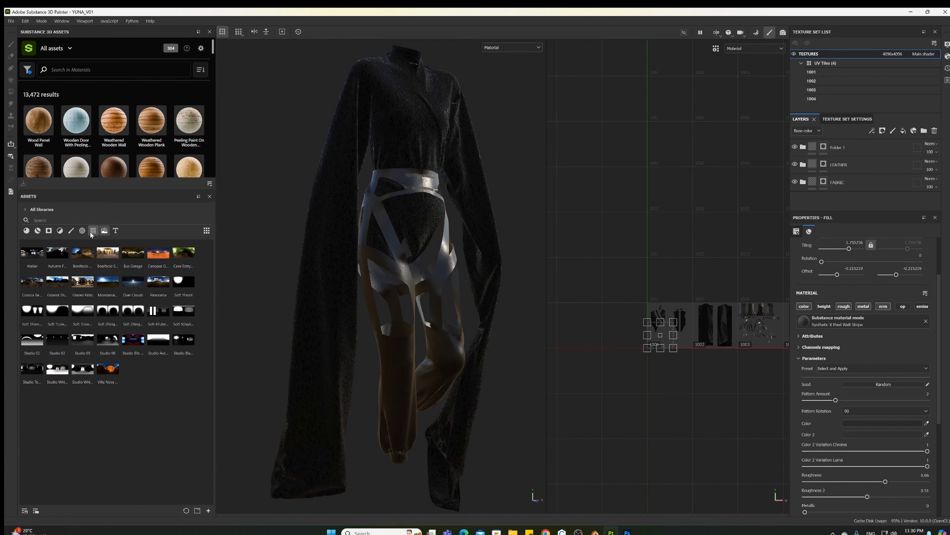
{"action": "left_click", "coordinate": [91, 231]}
{"action": "left_click", "coordinate": [83, 231]}
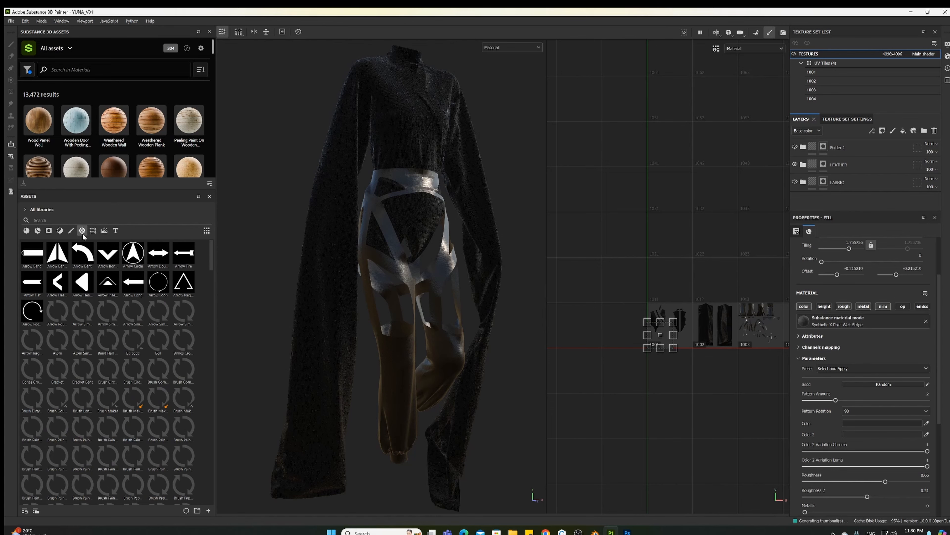
{"action": "left_click", "coordinate": [93, 232]}
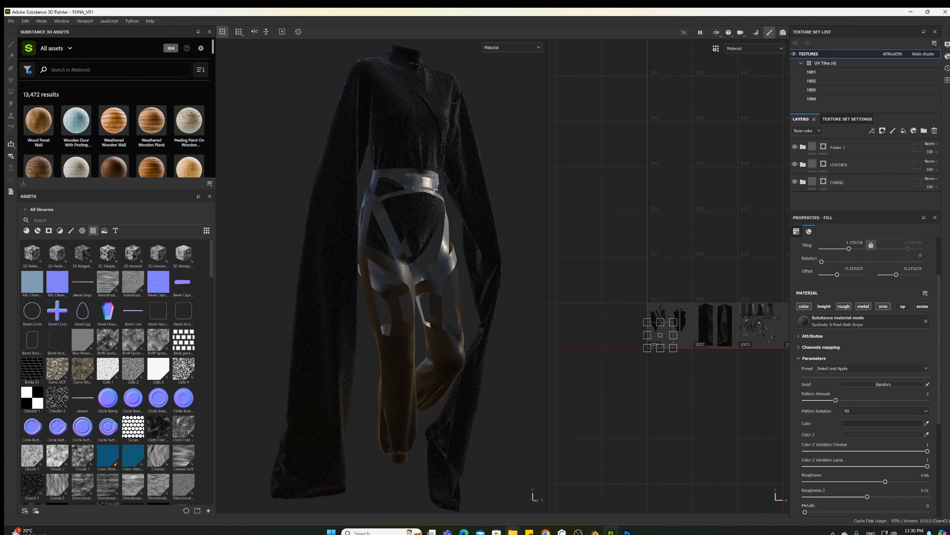
Import LOGO-MOTOCROSS.png from the TEXTURE folder into project YUNA_V01 with its usage set to texture
{"action": "mouse_move", "coordinate": [512, 531]}
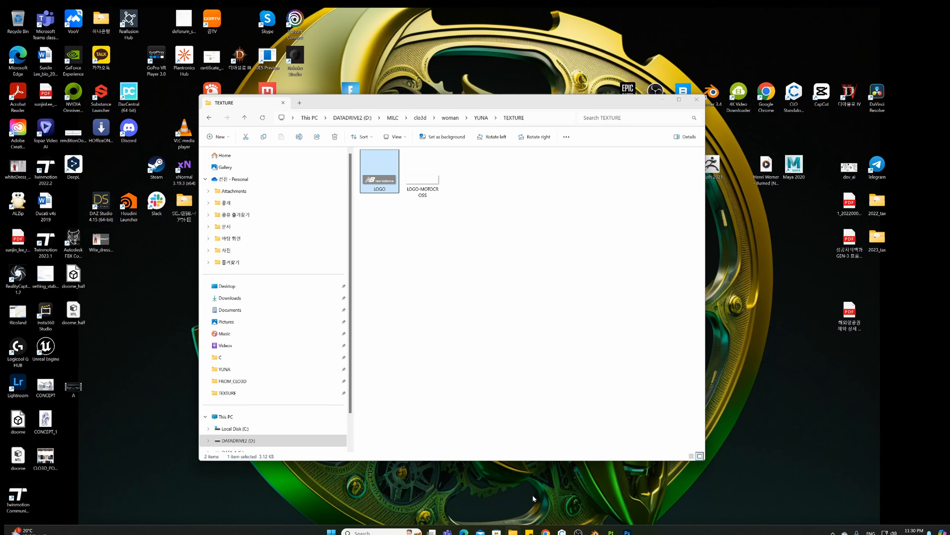
{"action": "left_click", "coordinate": [545, 490]}
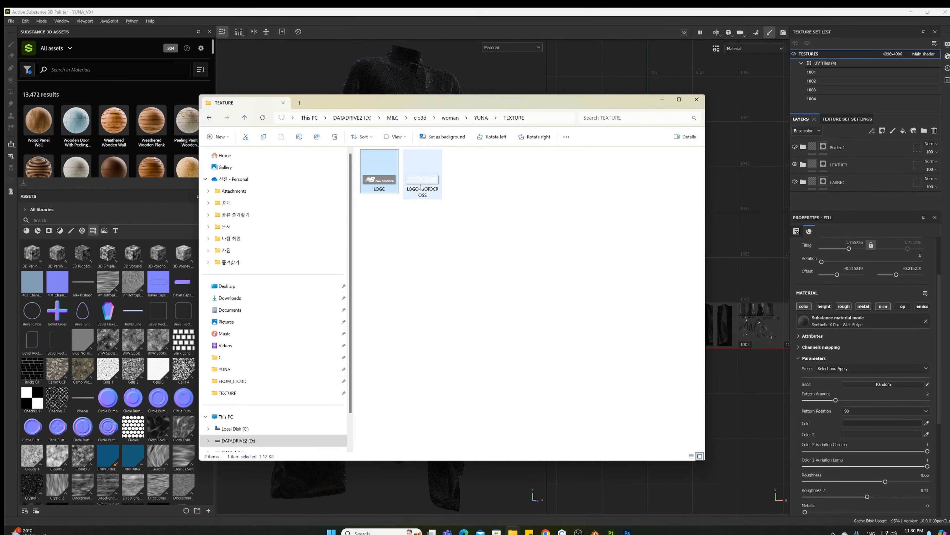
{"action": "left_click_drag", "start_coordinate": [477, 122], "coordinate": [627, 135]}
{"action": "left_click", "coordinate": [573, 195]}
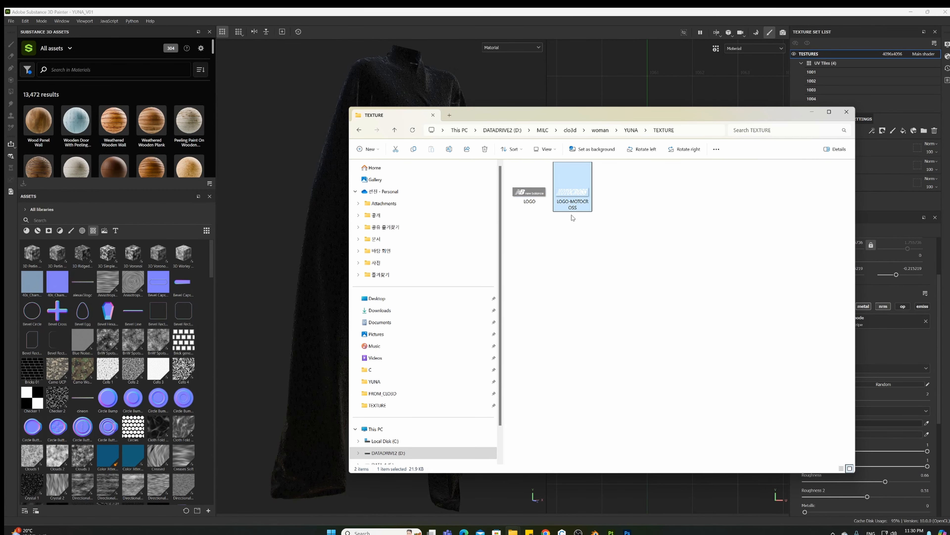
{"action": "left_click_drag", "start_coordinate": [573, 202], "coordinate": [170, 365]}
{"action": "left_click", "coordinate": [812, 113]}
{"action": "left_click", "coordinate": [387, 196]}
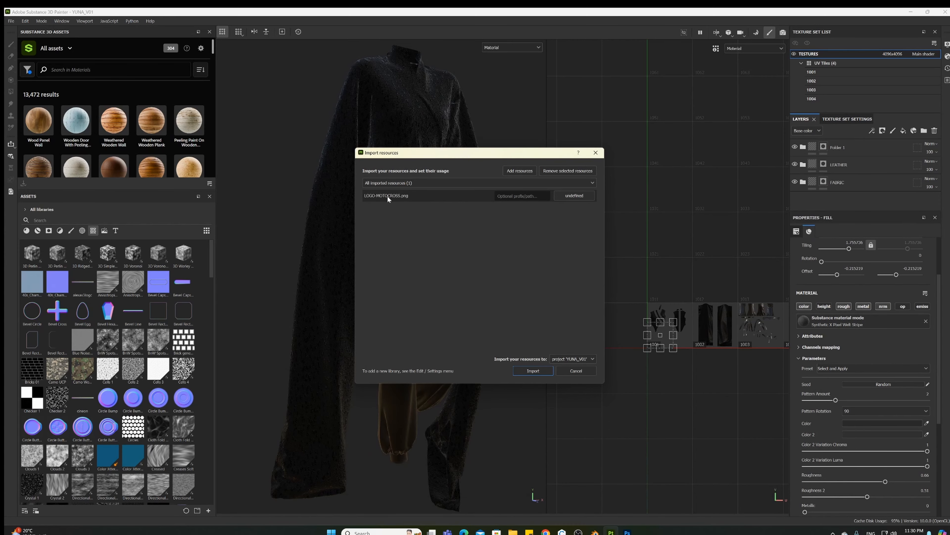
{"action": "left_click", "coordinate": [574, 195]}
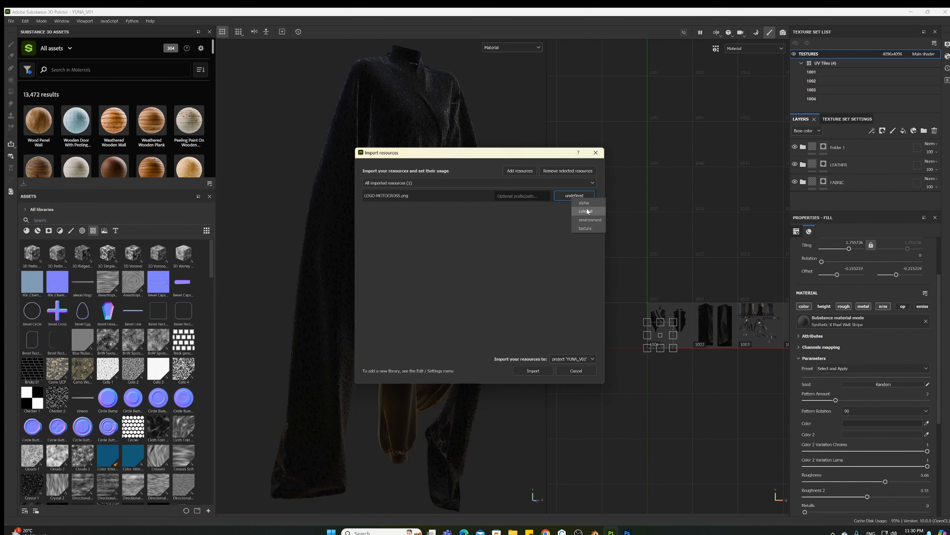
{"action": "left_click", "coordinate": [586, 228]}
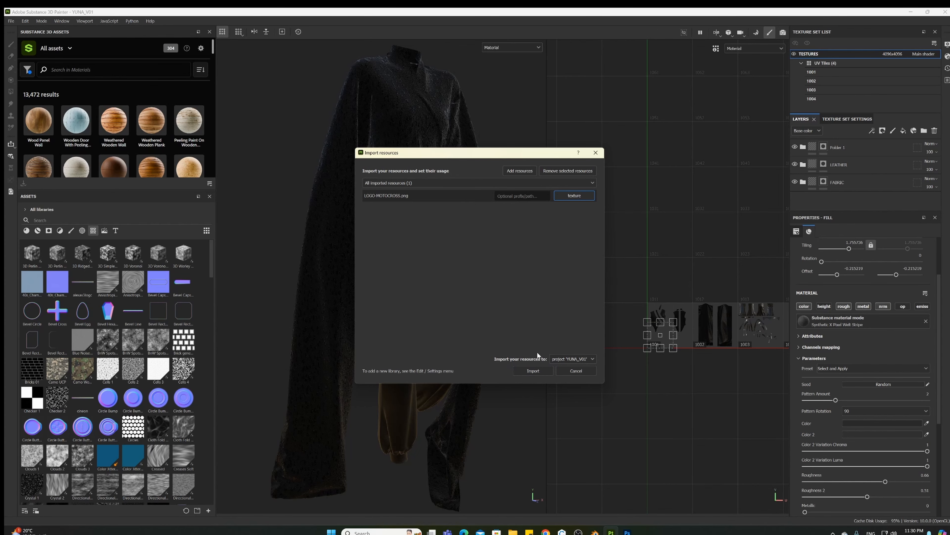
{"action": "left_click", "coordinate": [533, 371]}
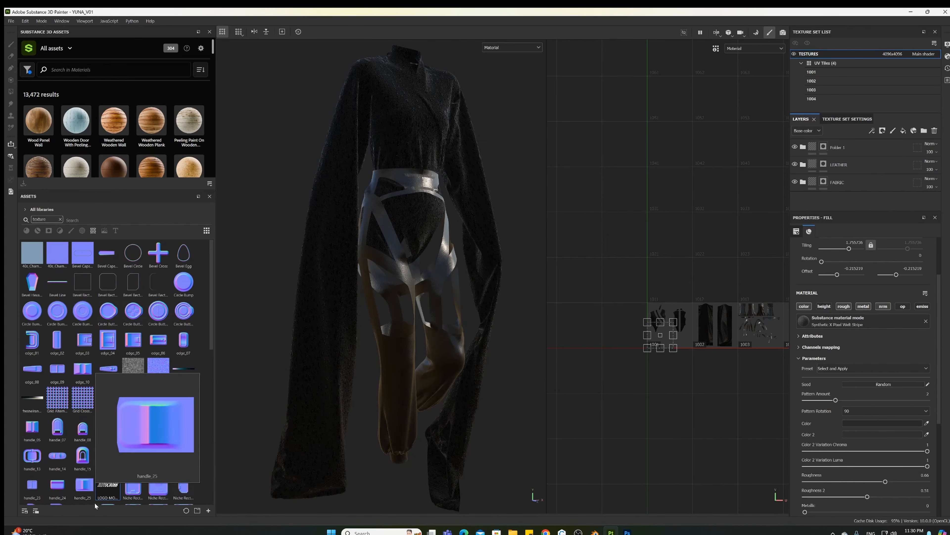
Place the LOGO-MOTOCROSS texture on the lower sleeve as a warp-projected base color fill layer above Folder 1
{"action": "mouse_move", "coordinate": [108, 494]}
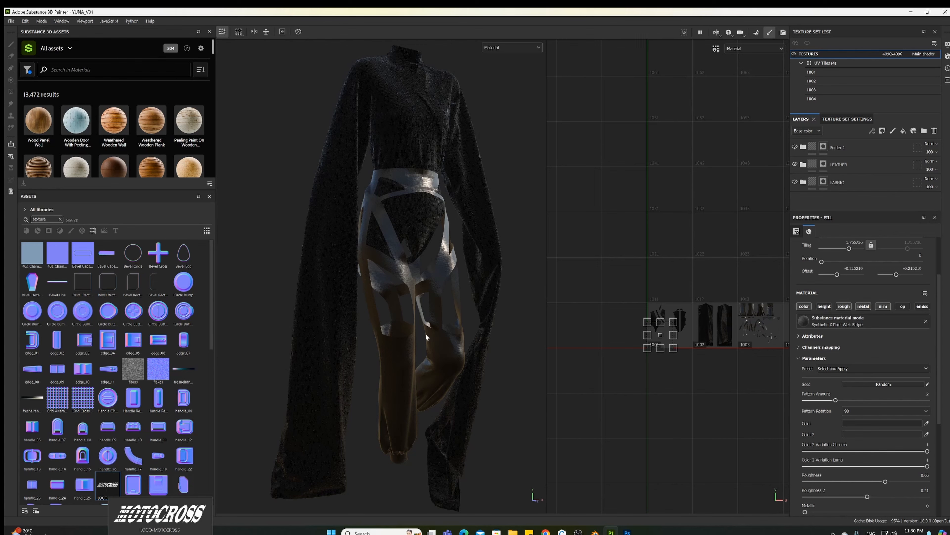
{"action": "left_click_drag", "start_coordinate": [473, 283], "coordinate": [428, 289], "text": "alt"}
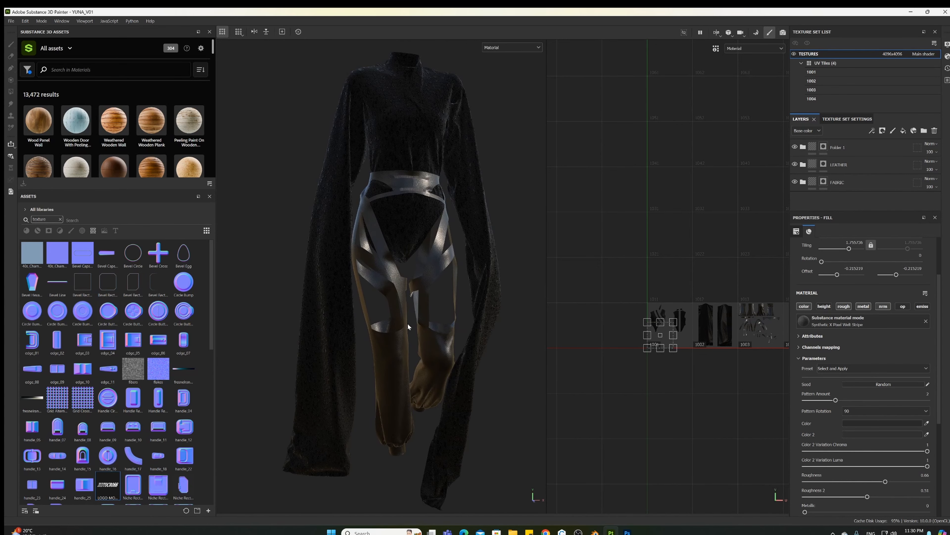
{"action": "middle_click_drag", "start_coordinate": [408, 327], "coordinate": [399, 293], "text": "alt"}
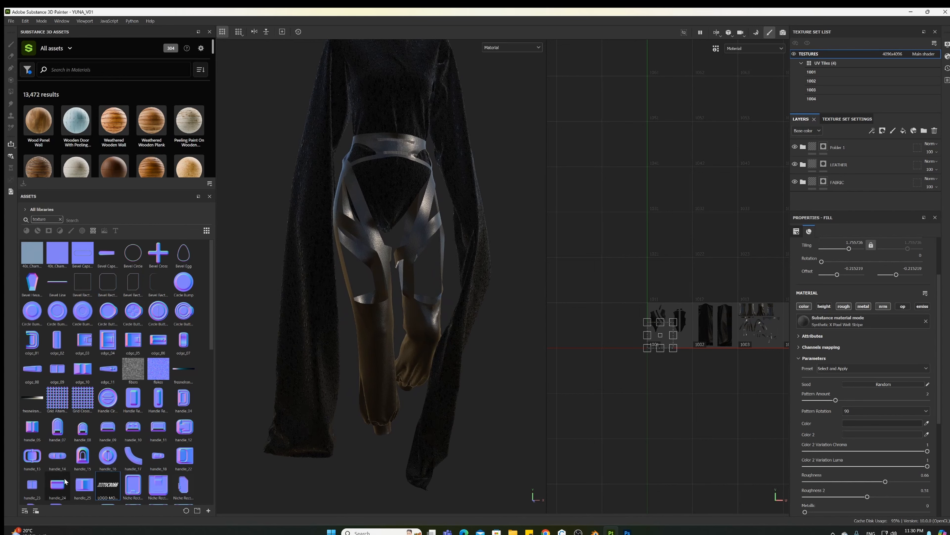
{"action": "left_click_drag", "start_coordinate": [108, 486], "coordinate": [326, 349]}
Examine the MOTOCROSS logo up close on the sleeve and on its pattern piece in UV tile 1002
{"action": "left_click_drag", "start_coordinate": [397, 388], "coordinate": [440, 378], "text": "alt"}
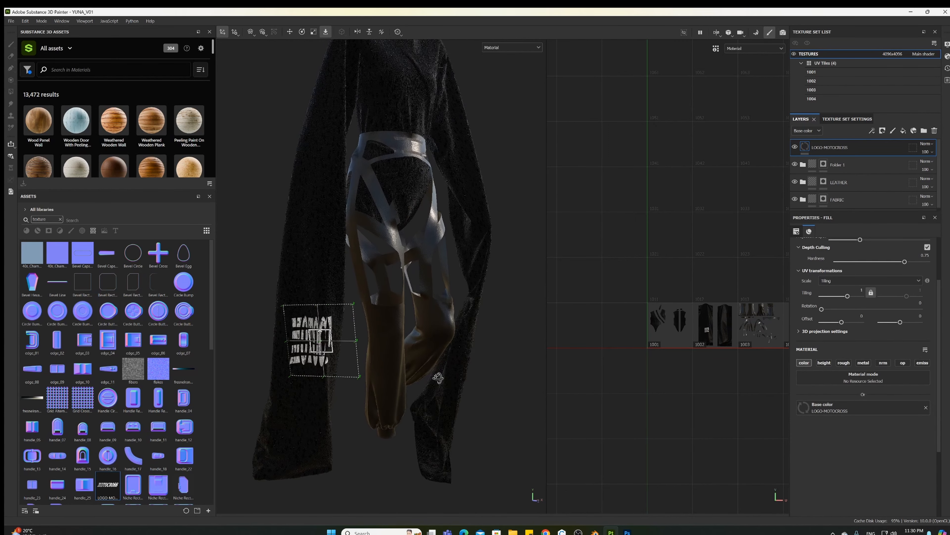
{"action": "middle_click_drag", "start_coordinate": [439, 377], "coordinate": [487, 325], "text": "alt"}
{"action": "right_click_drag", "start_coordinate": [487, 318], "coordinate": [449, 330], "text": "alt"}
{"action": "middle_click_drag", "start_coordinate": [396, 314], "coordinate": [399, 378], "text": "alt"}
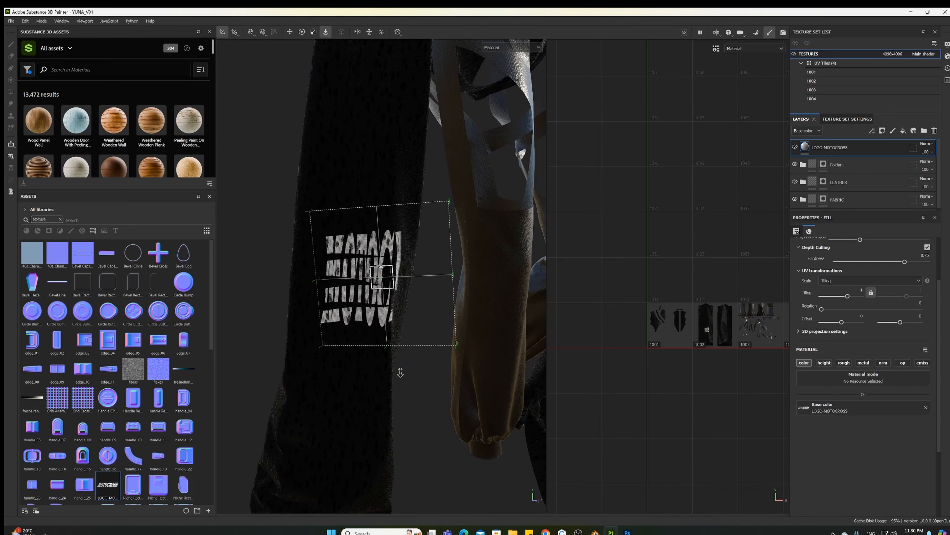
{"action": "right_click_drag", "start_coordinate": [399, 371], "coordinate": [552, 350], "text": "alt"}
{"action": "middle_click_drag", "start_coordinate": [442, 318], "coordinate": [452, 440], "text": "alt"}
{"action": "right_click_drag", "start_coordinate": [441, 395], "coordinate": [492, 380], "text": "alt"}
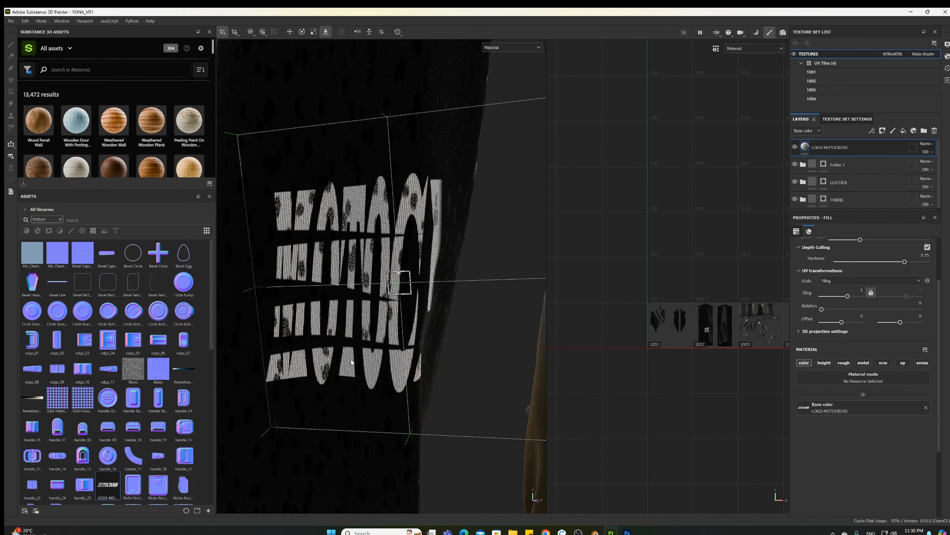
{"action": "right_click_drag", "start_coordinate": [676, 365], "coordinate": [647, 361], "text": "alt"}
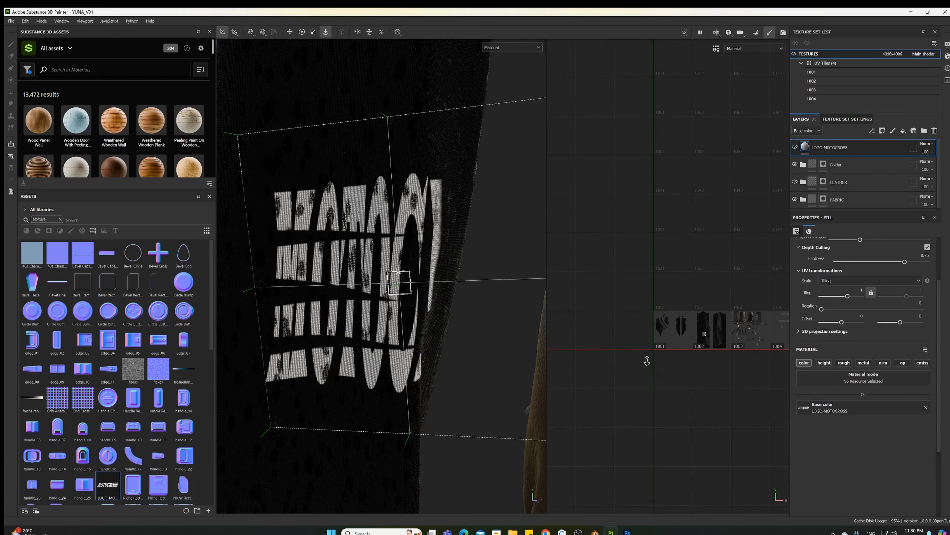
{"action": "middle_click_drag", "start_coordinate": [680, 348], "coordinate": [612, 351], "text": "alt"}
{"action": "right_click_drag", "start_coordinate": [612, 350], "coordinate": [709, 372], "text": "alt"}
{"action": "scroll", "coordinate": [568, 359], "scroll_direction": "up", "scroll_amount": 10}
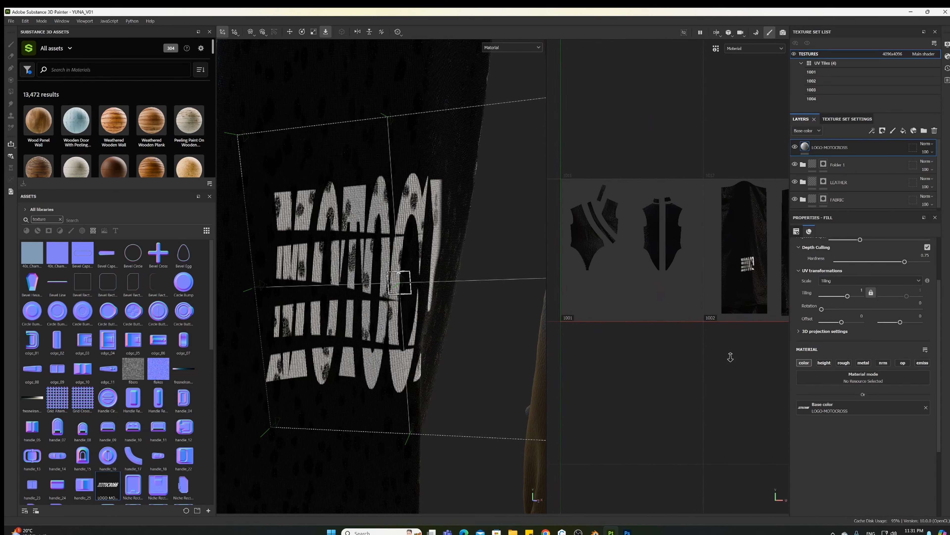
{"action": "scroll", "coordinate": [626, 308], "scroll_direction": "up", "scroll_amount": 2}
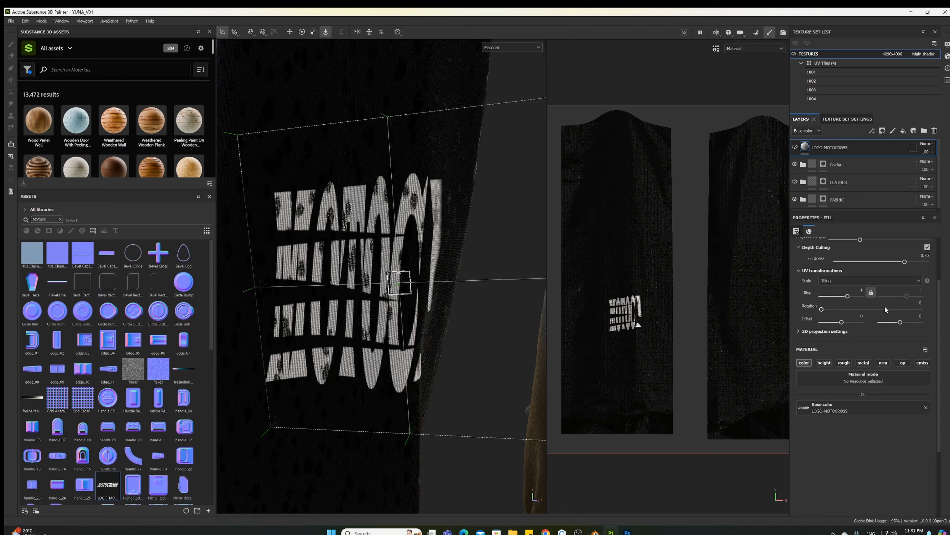
Switch the LOGO-MOTOCROSS fill to UV projection and move the logo from UV tile 1001 onto the sleeve pieces in tile 1002
{"action": "scroll", "coordinate": [867, 277], "scroll_direction": "up", "scroll_amount": 3}
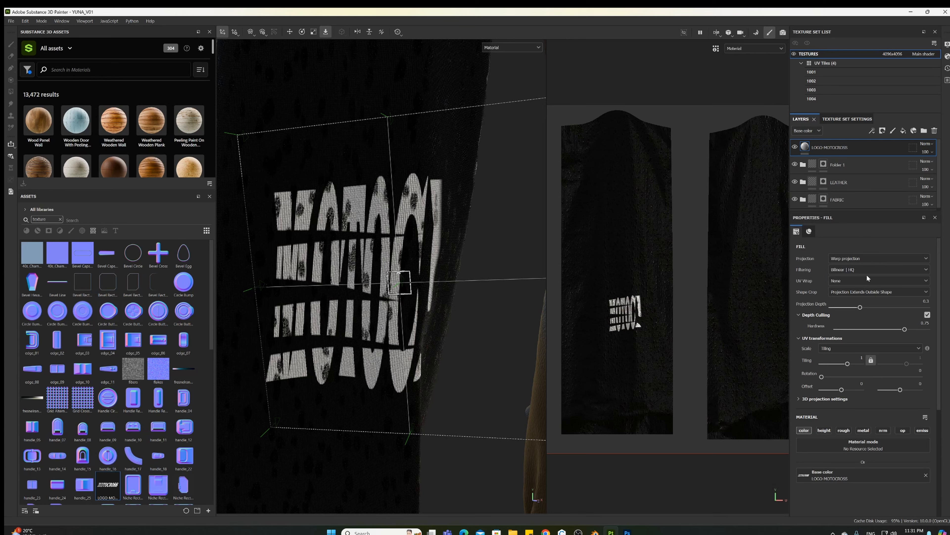
{"action": "left_click", "coordinate": [847, 259]}
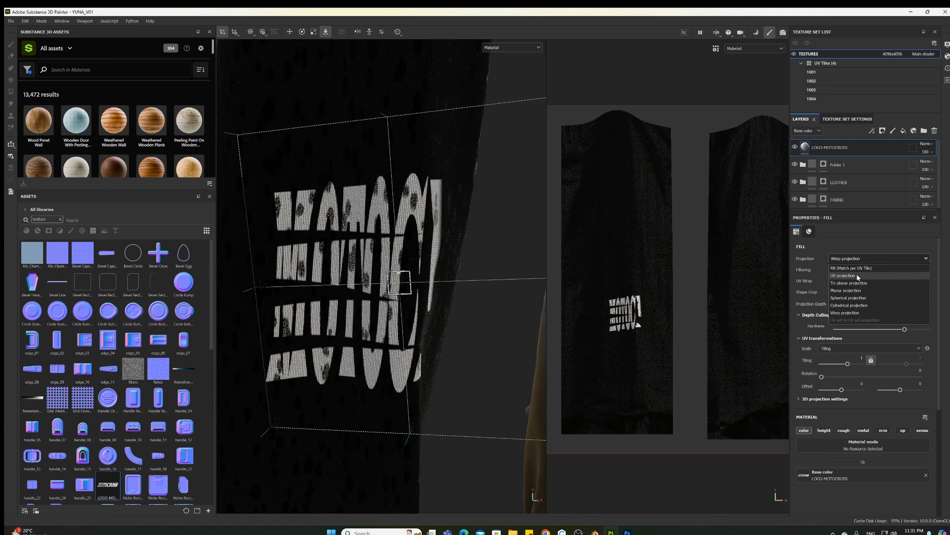
{"action": "left_click", "coordinate": [857, 275]}
{"action": "scroll", "coordinate": [700, 308], "scroll_direction": "down", "scroll_amount": 8}
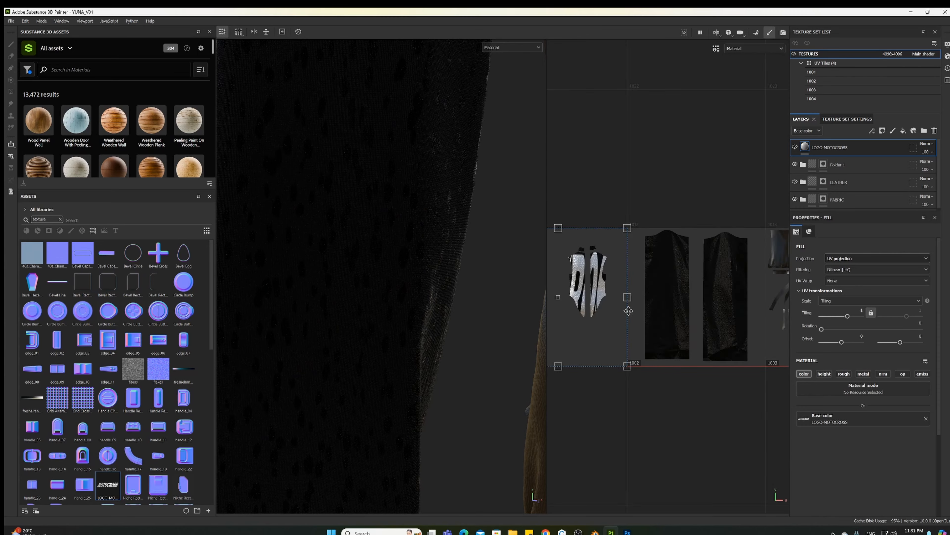
{"action": "middle_click_drag", "start_coordinate": [612, 313], "coordinate": [637, 326]}
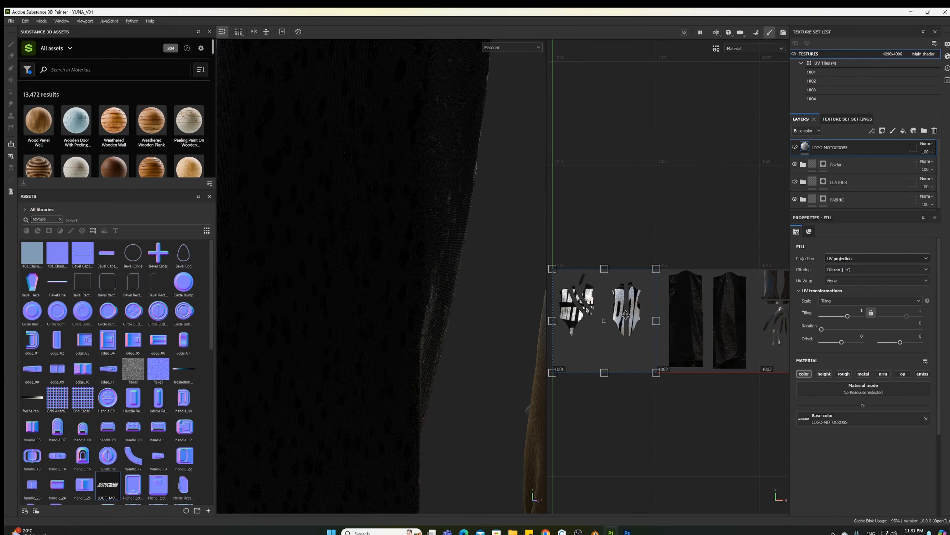
{"action": "left_click_drag", "start_coordinate": [623, 315], "coordinate": [706, 317]}
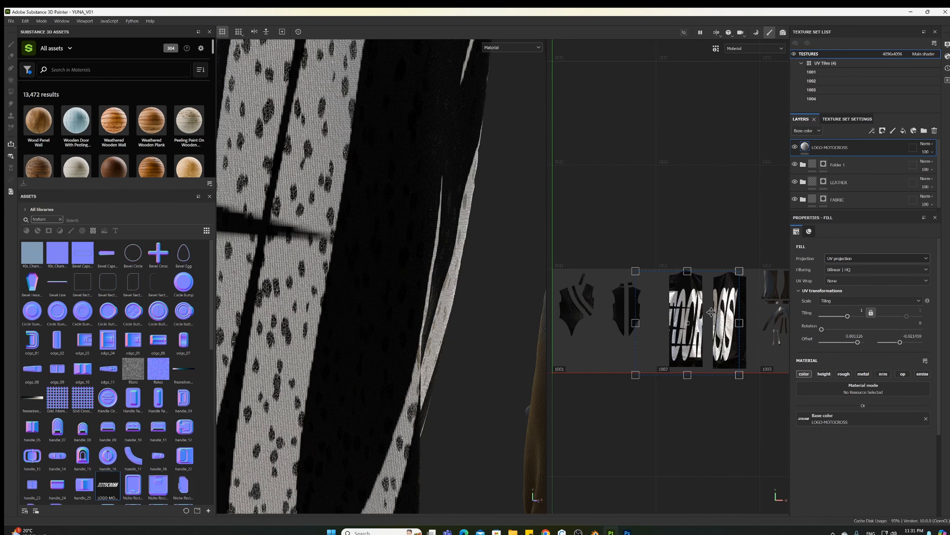
Rotate the logo to 270 degrees and scale it down to the lower part of the first sleeve piece, tiling about 1.98
{"action": "scroll", "coordinate": [711, 312], "scroll_direction": "up", "scroll_amount": 2}
{"action": "left_click_drag", "start_coordinate": [667, 256], "coordinate": [681, 374]}
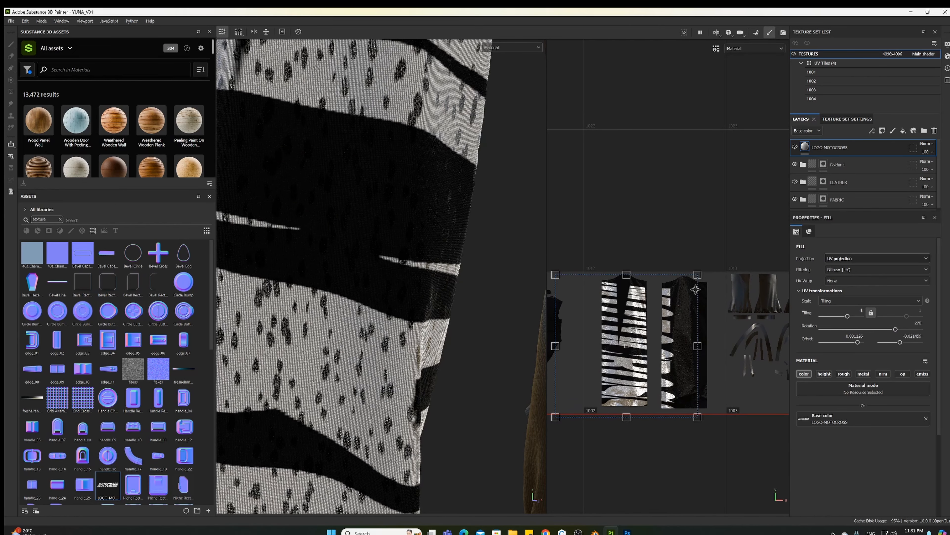
{"action": "left_click_drag", "start_coordinate": [697, 275], "coordinate": [650, 343]}
{"action": "scroll", "coordinate": [506, 365], "scroll_direction": "down", "scroll_amount": 10}
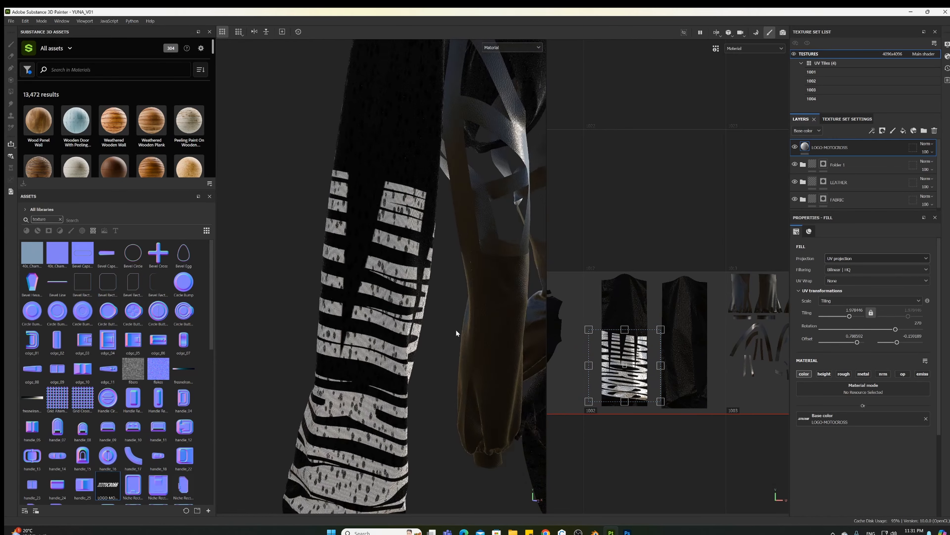
{"action": "mouse_move", "coordinate": [456, 333]}
{"action": "left_mouse_down", "text": "alt"}
{"action": "mouse_move", "coordinate": [538, 350]}
{"action": "mouse_move", "coordinate": [458, 343]}
{"action": "left_mouse_up", "text": "alt"}
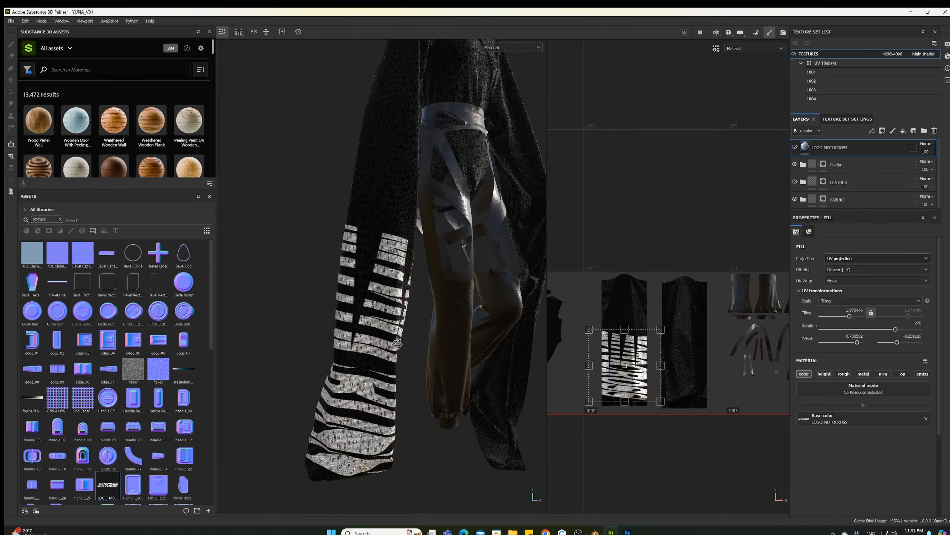
Shrink the logo to a tiling of about 2.27 and narrow its width to fit inside the first sleeve piece, second tiling about 3.45
{"action": "middle_click_drag", "start_coordinate": [670, 391], "coordinate": [684, 309], "text": "alt"}
{"action": "right_click_drag", "start_coordinate": [684, 309], "coordinate": [753, 300], "text": "alt"}
{"action": "middle_click_drag", "start_coordinate": [607, 302], "coordinate": [621, 352], "text": "alt"}
{"action": "right_click_drag", "start_coordinate": [622, 352], "coordinate": [709, 321], "text": "alt"}
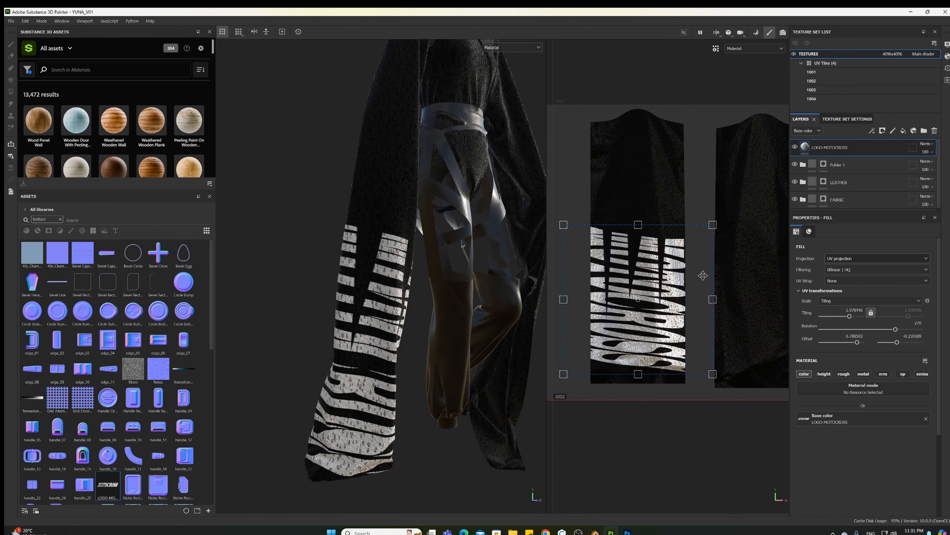
{"action": "left_click_drag", "start_coordinate": [713, 225], "coordinate": [694, 244]}
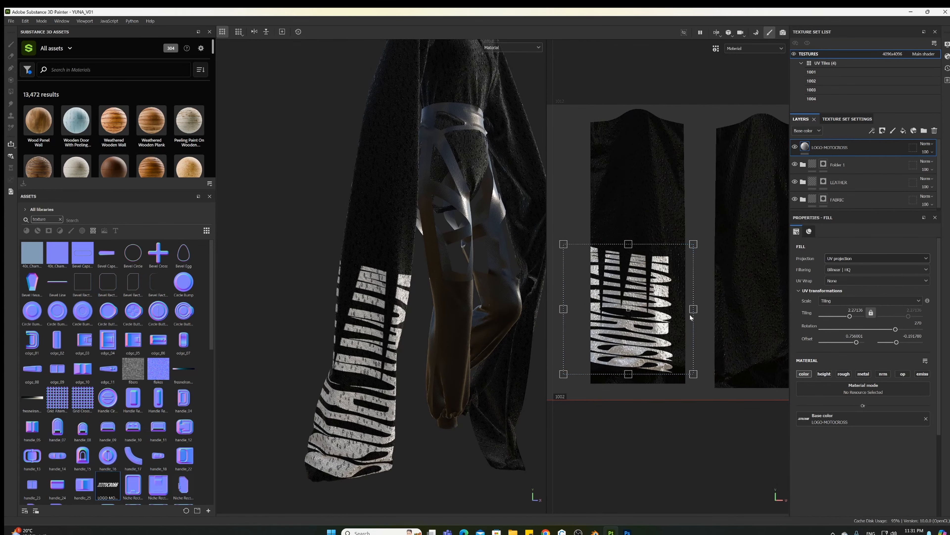
{"action": "left_click_drag", "start_coordinate": [685, 306], "coordinate": [655, 301]}
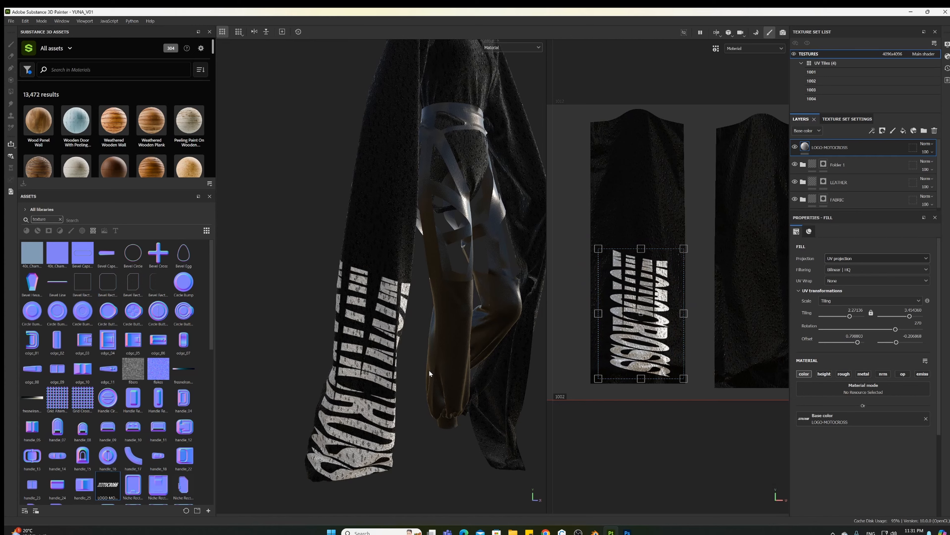
Stretch the logo upward along the first sleeve piece to a lengthwise tiling of about 1.73
{"action": "left_click_drag", "start_coordinate": [429, 370], "coordinate": [447, 376], "text": "alt"}
{"action": "middle_click_drag", "start_coordinate": [709, 322], "coordinate": [708, 296], "text": "alt"}
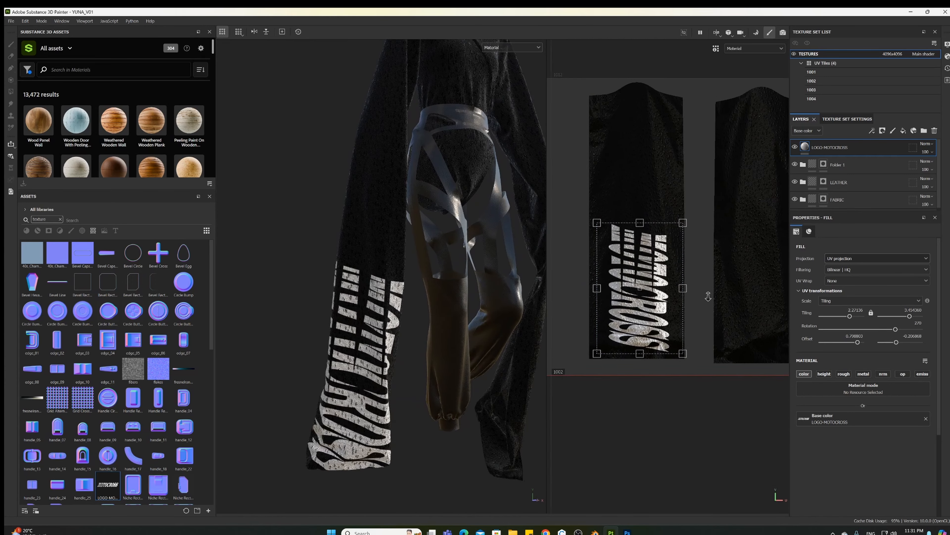
{"action": "right_click_drag", "start_coordinate": [708, 296], "coordinate": [768, 290], "text": "alt"}
{"action": "middle_click_drag", "start_coordinate": [674, 273], "coordinate": [703, 294], "text": "alt"}
{"action": "right_click_drag", "start_coordinate": [704, 294], "coordinate": [714, 287], "text": "alt"}
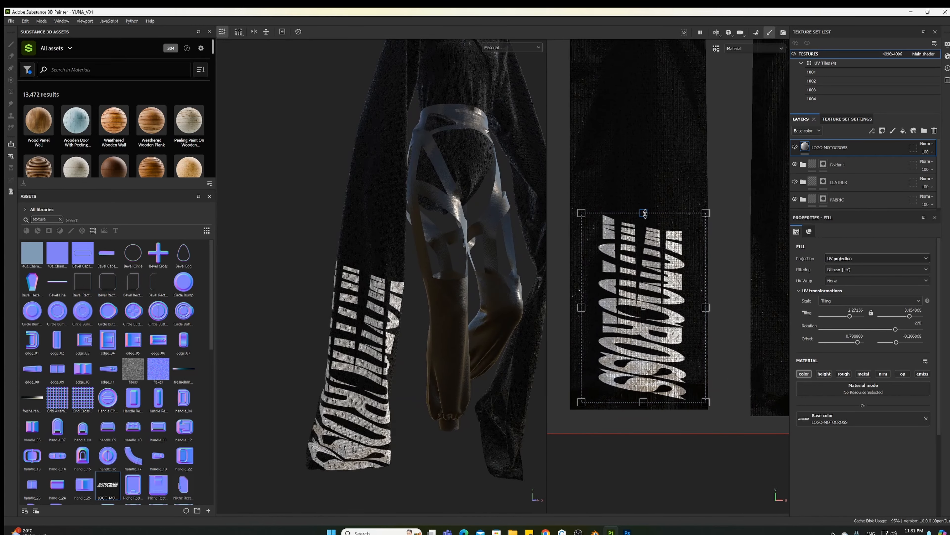
{"action": "left_click_drag", "start_coordinate": [645, 213], "coordinate": [639, 152]}
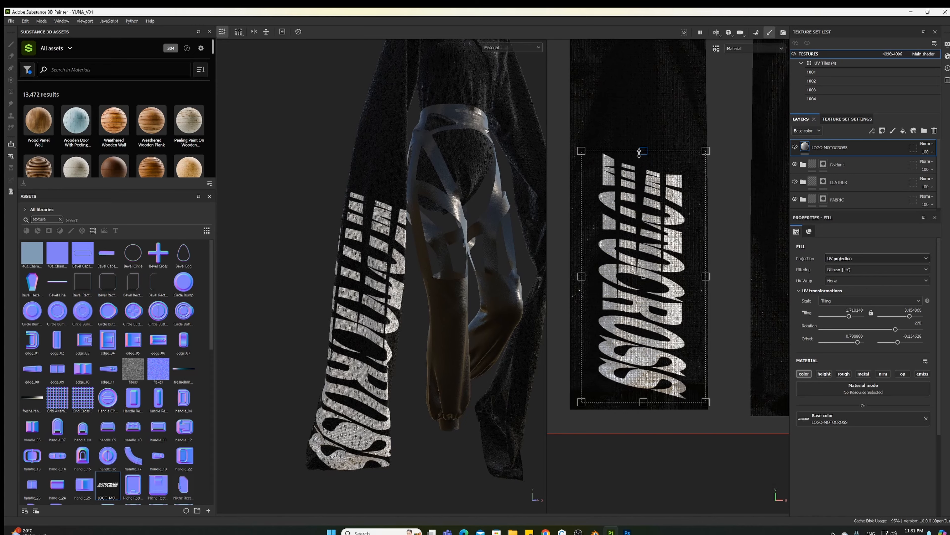
Nudge the logo slightly down and sideways to center it on the first sleeve piece, and check it on the garment
{"action": "mouse_move", "coordinate": [455, 318]}
{"action": "left_mouse_down", "text": "alt"}
{"action": "mouse_move", "coordinate": [561, 338]}
{"action": "mouse_move", "coordinate": [435, 342]}
{"action": "mouse_move", "coordinate": [449, 318]}
{"action": "left_mouse_up", "text": "alt"}
{"action": "right_click_drag", "start_coordinate": [450, 318], "coordinate": [430, 317], "text": "alt"}
{"action": "middle_click_drag", "start_coordinate": [430, 317], "coordinate": [404, 393], "text": "alt"}
{"action": "left_click_drag", "start_coordinate": [404, 393], "coordinate": [416, 385], "text": "alt"}
{"action": "middle_click_drag", "start_coordinate": [620, 279], "coordinate": [627, 288], "text": "alt"}
{"action": "left_click_drag", "start_coordinate": [661, 217], "coordinate": [654, 224]}
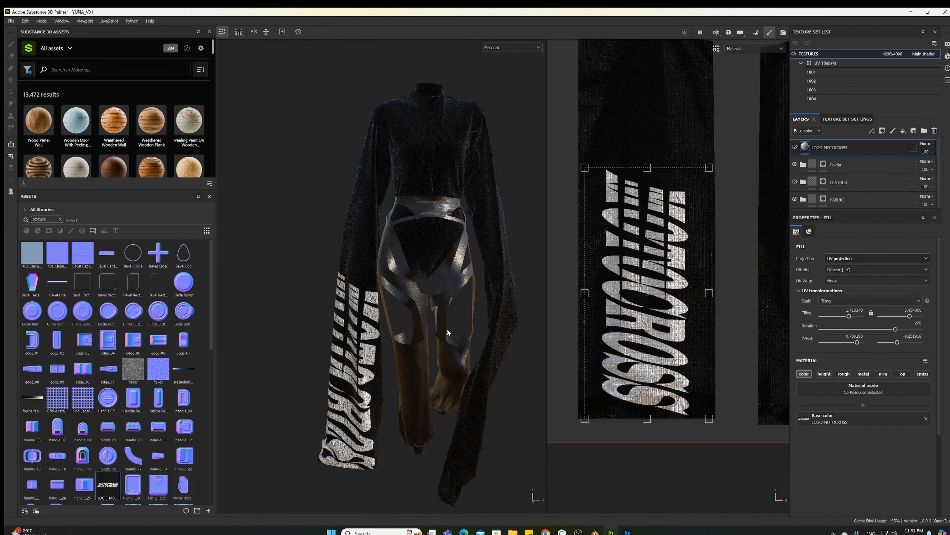
{"action": "left_click_drag", "start_coordinate": [448, 332], "coordinate": [537, 331], "text": "alt"}
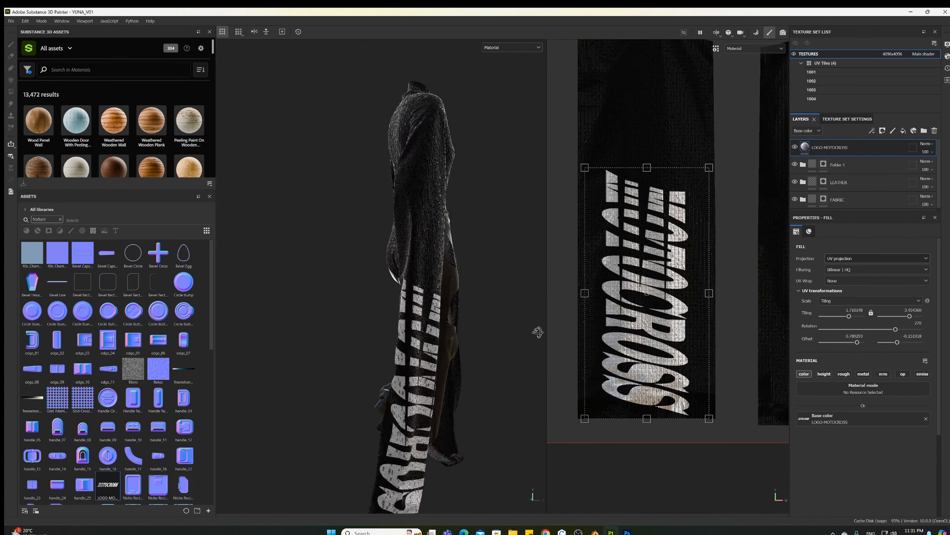
{"action": "right_click_drag", "start_coordinate": [537, 332], "coordinate": [387, 339], "text": "alt"}
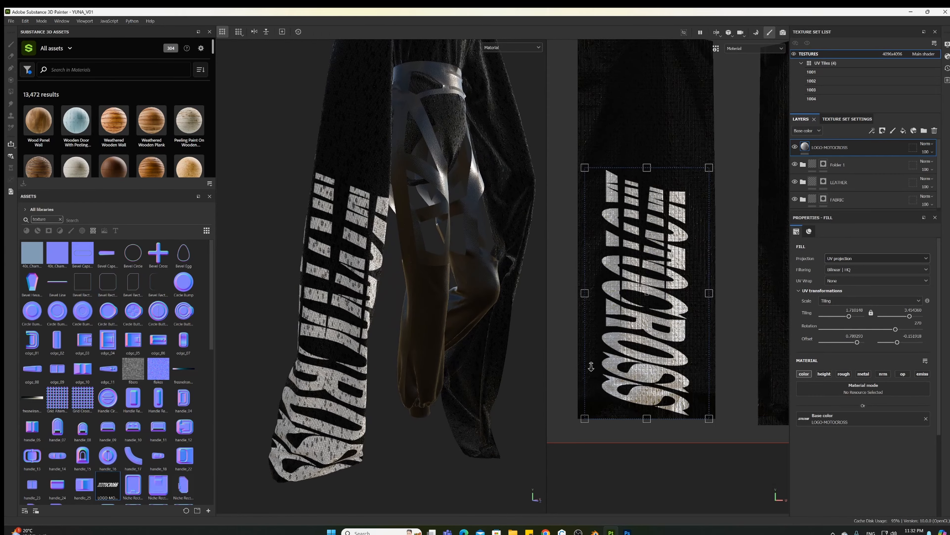
{"action": "right_click_drag", "start_coordinate": [592, 366], "coordinate": [467, 385], "text": "alt"}
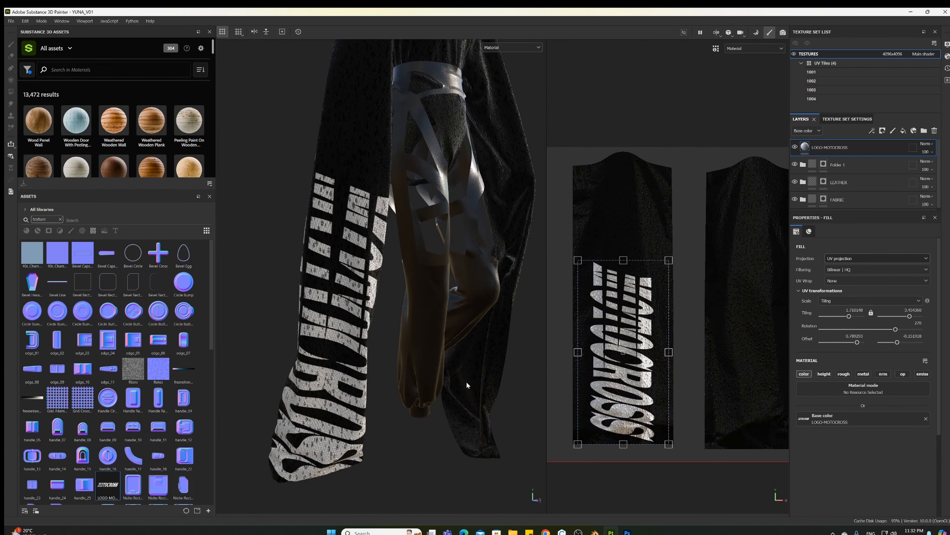
Duplicate the LOGO-MOTOCROSS layer and move the copy onto the lower part of the second sleeve piece
{"action": "left_click_drag", "start_coordinate": [467, 385], "coordinate": [452, 300], "text": "alt"}
{"action": "middle_click_drag", "start_coordinate": [734, 350], "coordinate": [701, 329], "text": "alt"}
{"action": "right_click_drag", "start_coordinate": [702, 330], "coordinate": [666, 325], "text": "alt"}
{"action": "middle_click_drag", "start_coordinate": [666, 325], "coordinate": [696, 343], "text": "alt"}
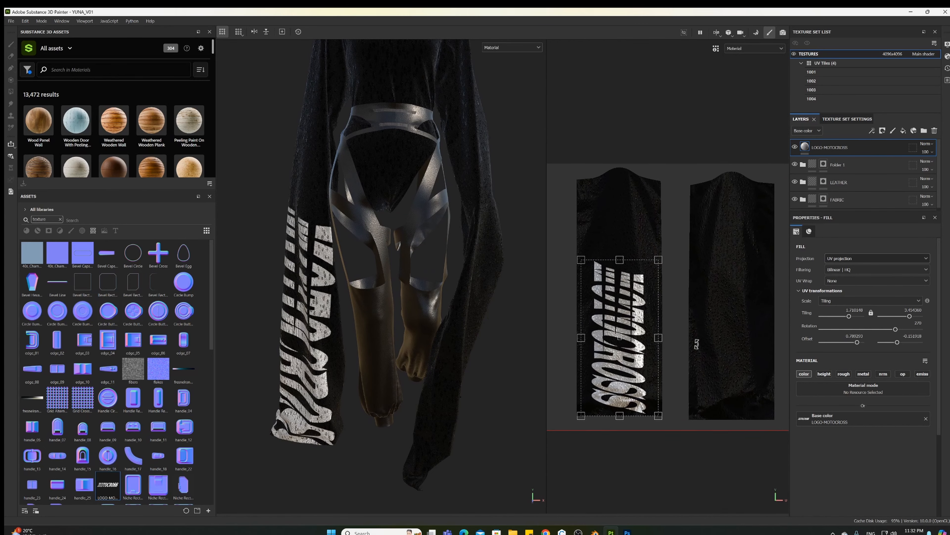
{"action": "right_click", "coordinate": [832, 148]}
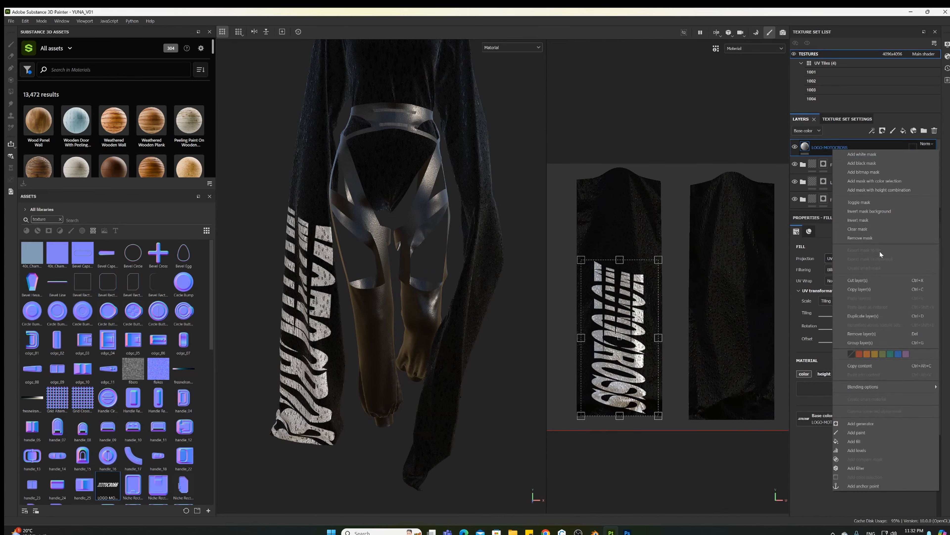
{"action": "left_click", "coordinate": [880, 316]}
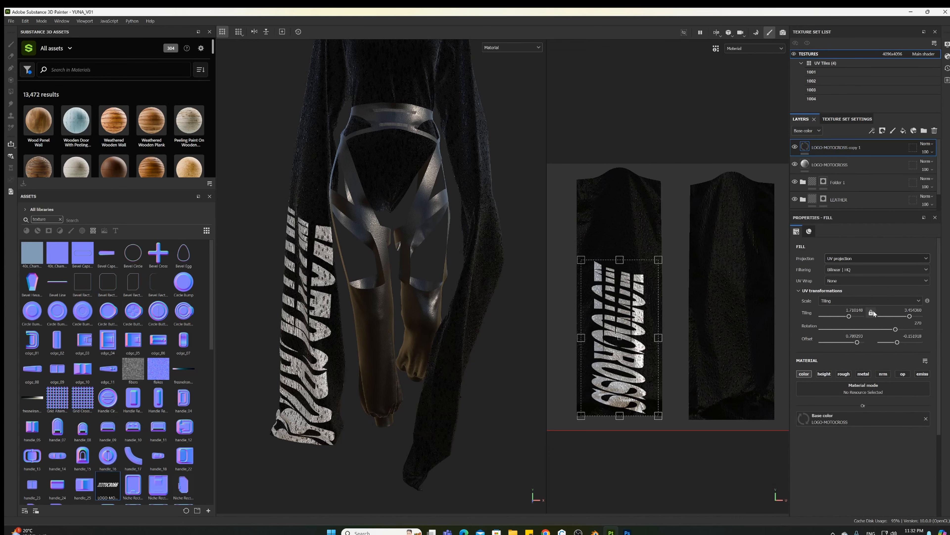
{"action": "middle_click_drag", "start_coordinate": [703, 333], "coordinate": [674, 339], "text": "alt"}
{"action": "left_click_drag", "start_coordinate": [613, 324], "coordinate": [727, 322]}
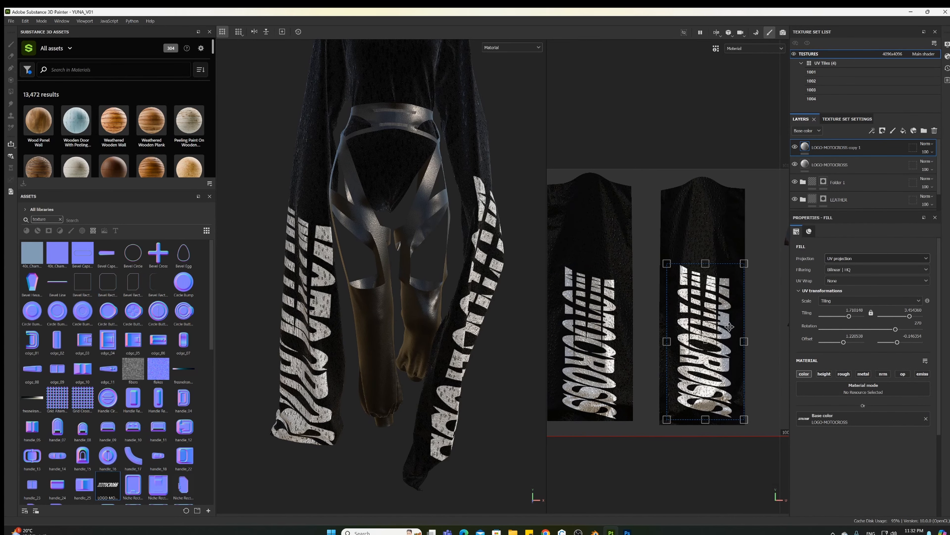
Try mirroring the copied logo across the width of the second sleeve piece, and undo the attempt
{"action": "middle_click_drag", "start_coordinate": [729, 326], "coordinate": [663, 311], "text": "alt"}
{"action": "left_click_drag", "start_coordinate": [684, 325], "coordinate": [602, 327]}
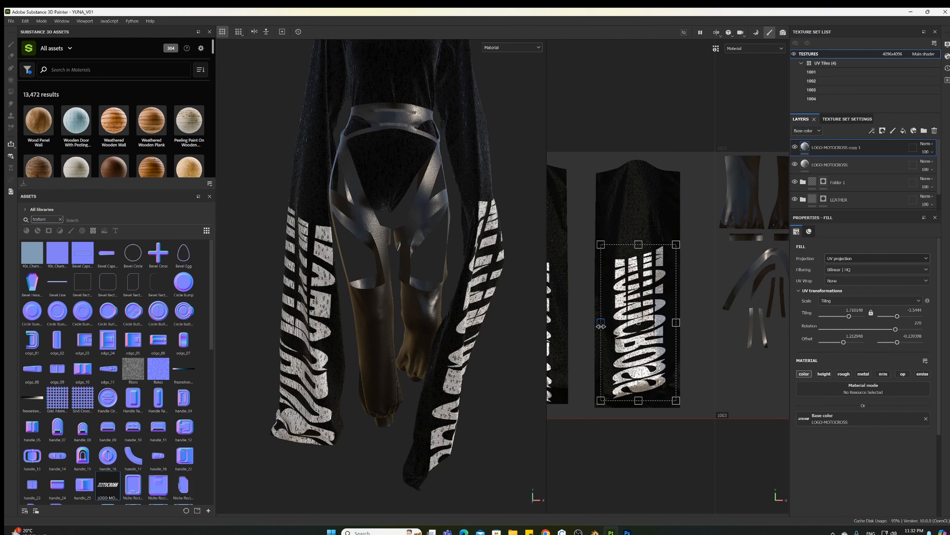
{"action": "left_click_drag", "start_coordinate": [481, 359], "coordinate": [361, 367], "text": "alt"}
{"action": "right_click_drag", "start_coordinate": [693, 333], "coordinate": [747, 305], "text": "alt"}
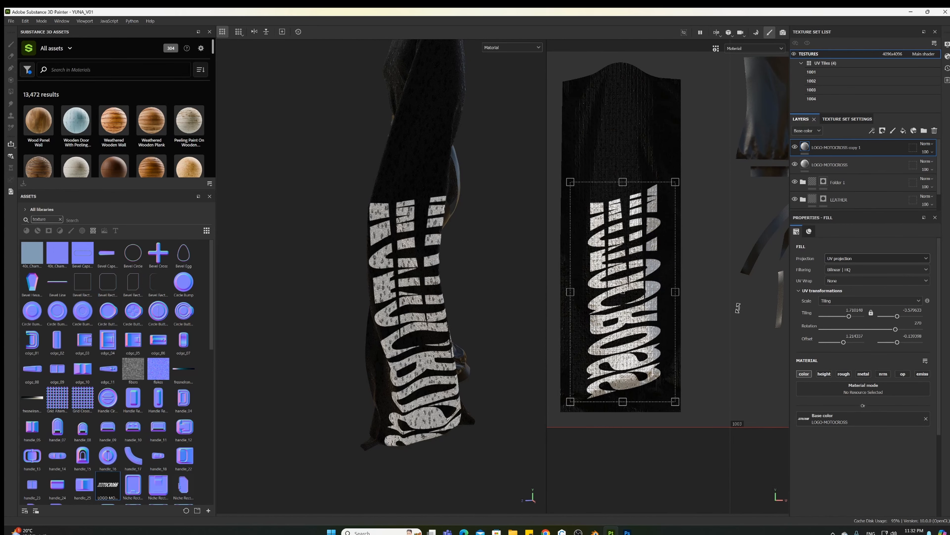
{"action": "key", "text": "ctrl+z"}
{"action": "key", "text": "ctrl+z"}
{"action": "key", "text": "ctrl+z"}
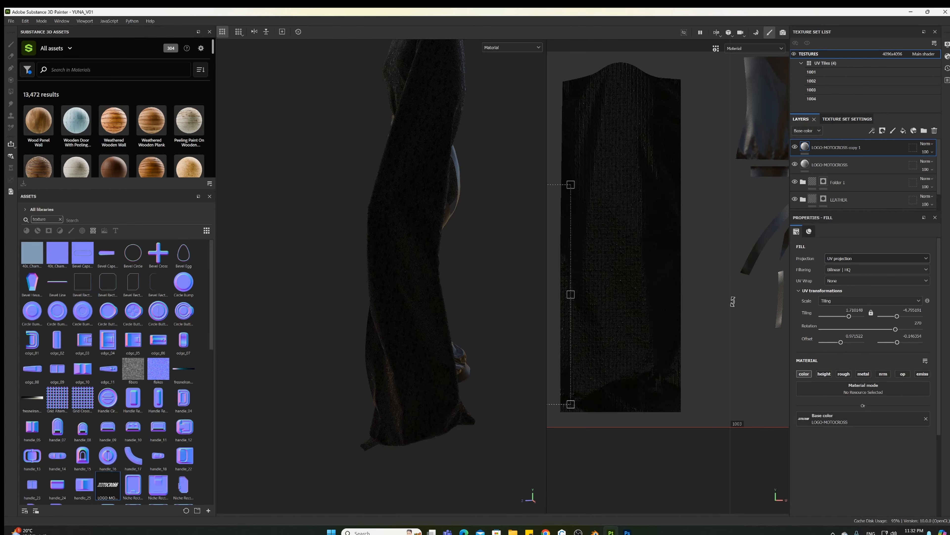
Flip the copied logo back to its unmirrored orientation and center it on the second sleeve piece, with the second tiling about 3.68
{"action": "right_click_drag", "start_coordinate": [732, 301], "coordinate": [661, 309], "text": "alt"}
{"action": "left_click_drag", "start_coordinate": [601, 288], "coordinate": [667, 284]}
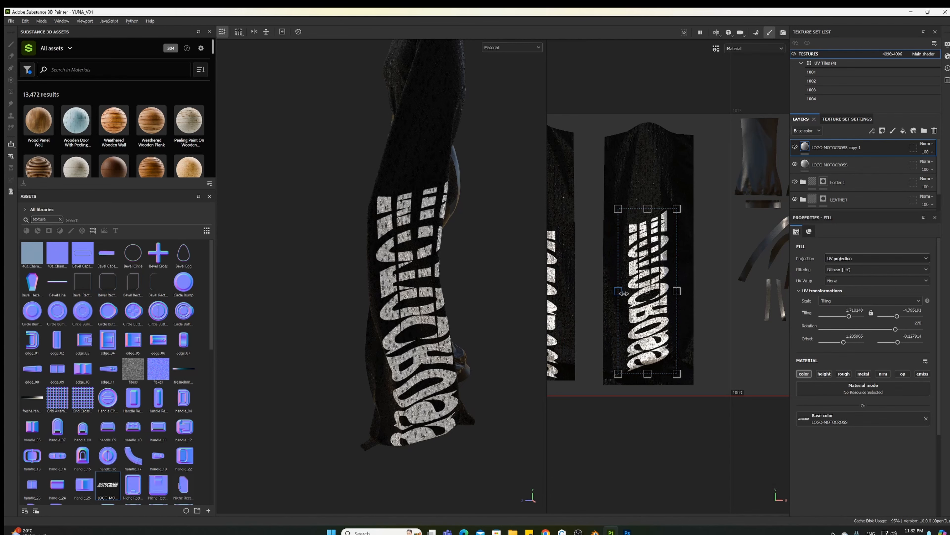
{"action": "left_click_drag", "start_coordinate": [623, 294], "coordinate": [782, 294]}
{"action": "left_click_drag", "start_coordinate": [737, 270], "coordinate": [668, 281]}
{"action": "left_click_drag", "start_coordinate": [469, 339], "coordinate": [330, 337], "text": "alt"}
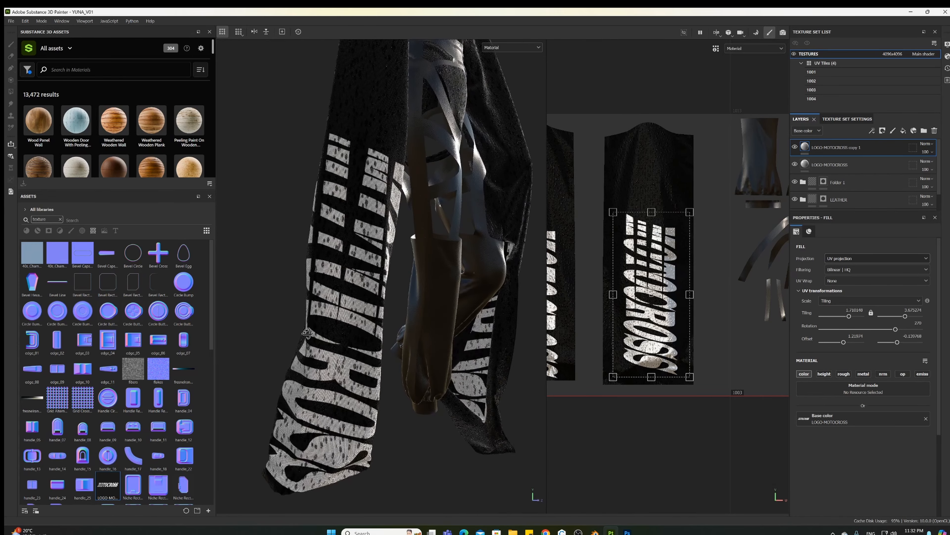
Shift the original LOGO-MOTOCROSS layer's logo slightly upward on the first sleeve piece
{"action": "middle_click_drag", "start_coordinate": [418, 361], "coordinate": [498, 318], "text": "alt"}
{"action": "scroll", "coordinate": [428, 276], "scroll_direction": "up", "scroll_amount": 3}
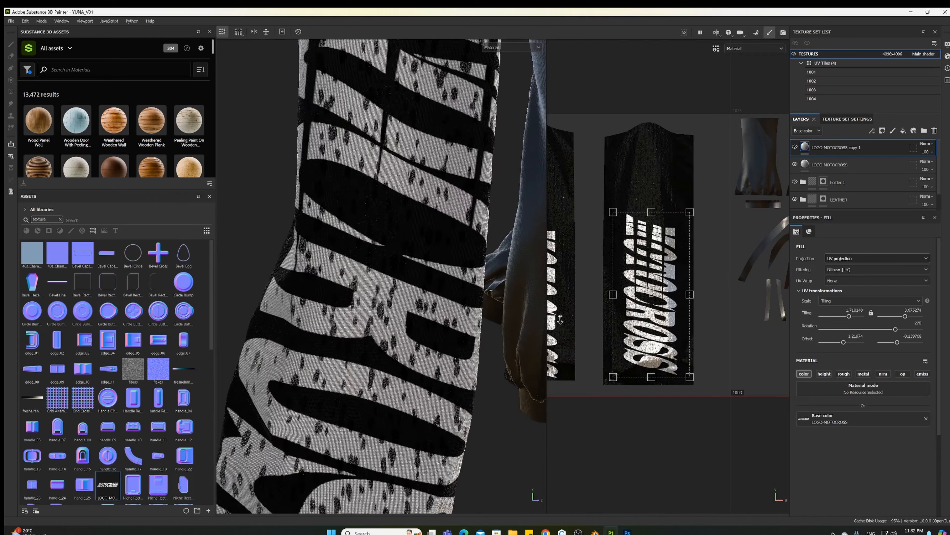
{"action": "mouse_move", "coordinate": [449, 313]}
{"action": "right_mouse_down", "text": "alt"}
{"action": "mouse_move", "coordinate": [454, 355]}
{"action": "mouse_move", "coordinate": [442, 308]}
{"action": "right_mouse_up", "text": "alt"}
{"action": "middle_click_drag", "start_coordinate": [547, 305], "coordinate": [605, 328], "text": "alt"}
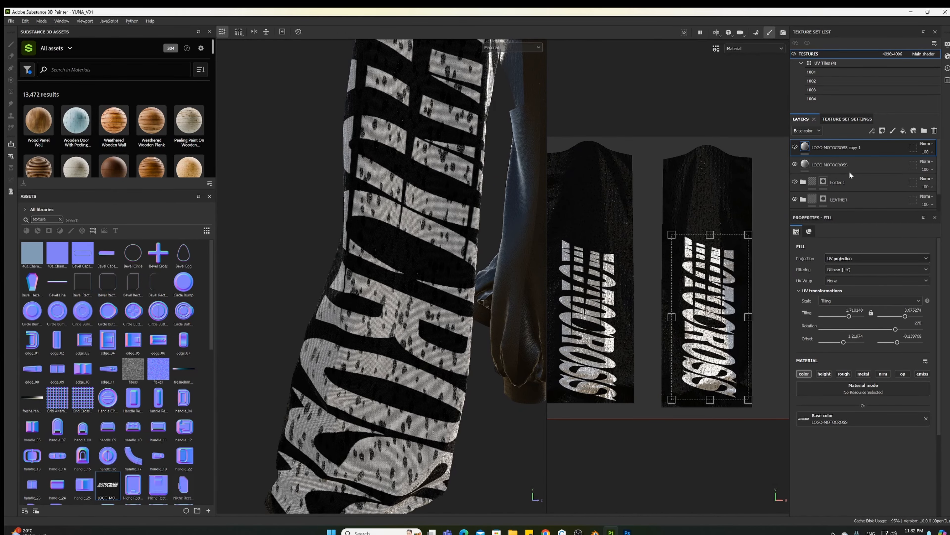
{"action": "left_click", "coordinate": [839, 166]}
{"action": "left_click_drag", "start_coordinate": [593, 286], "coordinate": [591, 279]}
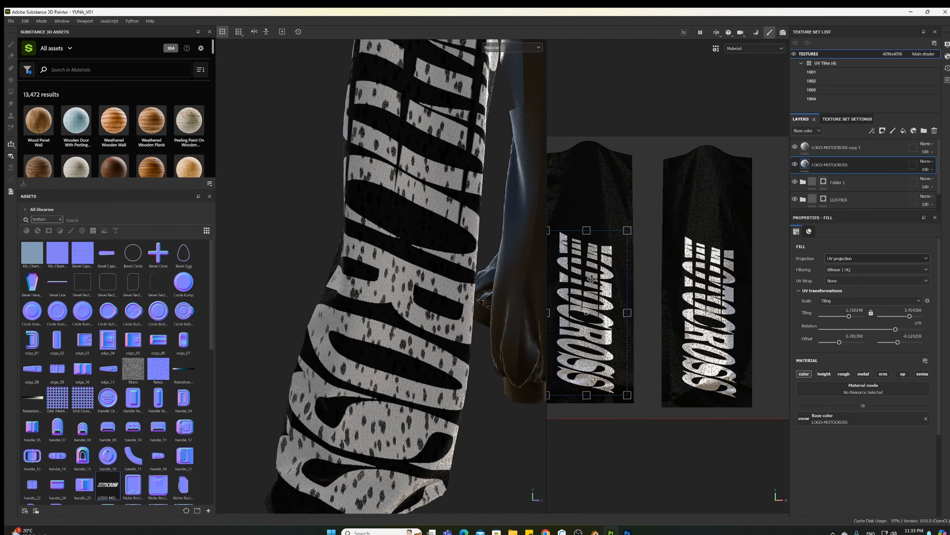
Examine the MOTOCROSS logos on both sleeves and the whole garment from the front, sides and back
{"action": "right_click_drag", "start_coordinate": [434, 300], "coordinate": [419, 252], "text": "alt"}
{"action": "middle_click_drag", "start_coordinate": [419, 251], "coordinate": [415, 365], "text": "alt"}
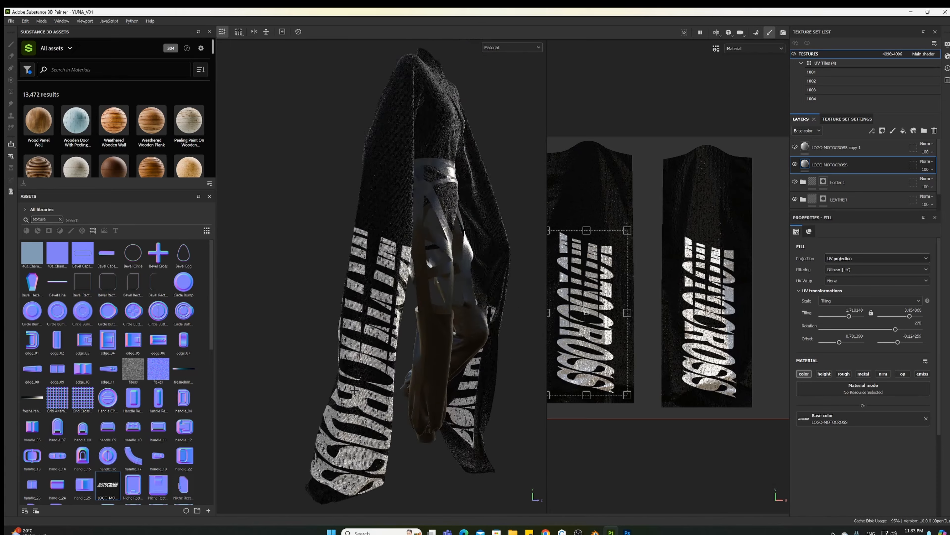
{"action": "left_click_drag", "start_coordinate": [415, 365], "coordinate": [654, 386], "text": "alt"}
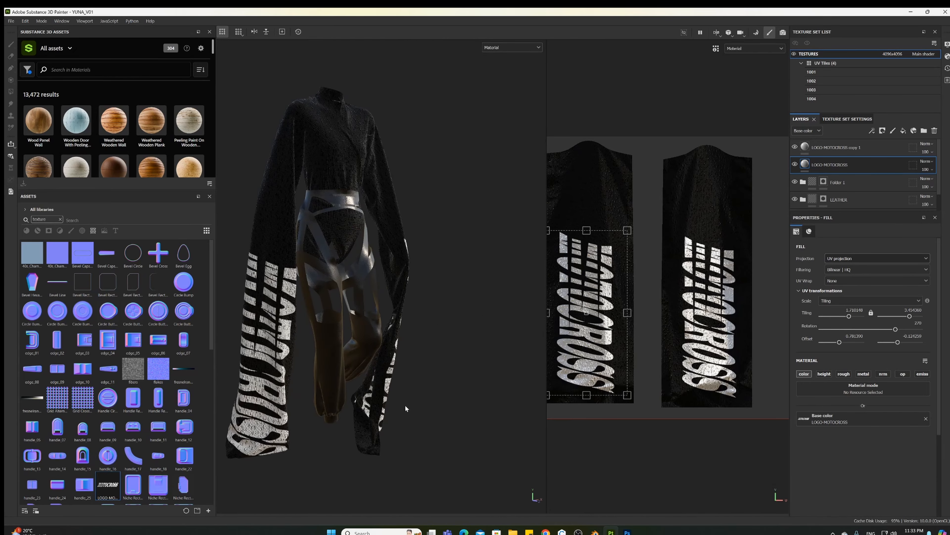
{"action": "middle_click_drag", "start_coordinate": [405, 408], "coordinate": [444, 377], "text": "alt"}
{"action": "left_click_drag", "start_coordinate": [444, 377], "coordinate": [424, 390], "text": "alt"}
{"action": "right_click_drag", "start_coordinate": [425, 391], "coordinate": [397, 414], "text": "alt"}
{"action": "left_click_drag", "start_coordinate": [397, 413], "coordinate": [316, 357], "text": "alt"}
{"action": "middle_click_drag", "start_coordinate": [316, 357], "coordinate": [357, 436], "text": "alt"}
{"action": "left_click_drag", "start_coordinate": [357, 436], "coordinate": [346, 388], "text": "alt"}
{"action": "middle_click_drag", "start_coordinate": [347, 387], "coordinate": [357, 452], "text": "alt"}
{"action": "left_click_drag", "start_coordinate": [357, 452], "coordinate": [539, 366], "text": "alt"}
{"action": "middle_click_drag", "start_coordinate": [324, 329], "coordinate": [508, 419], "text": "alt"}
{"action": "left_click_drag", "start_coordinate": [468, 413], "coordinate": [264, 406], "text": "alt"}
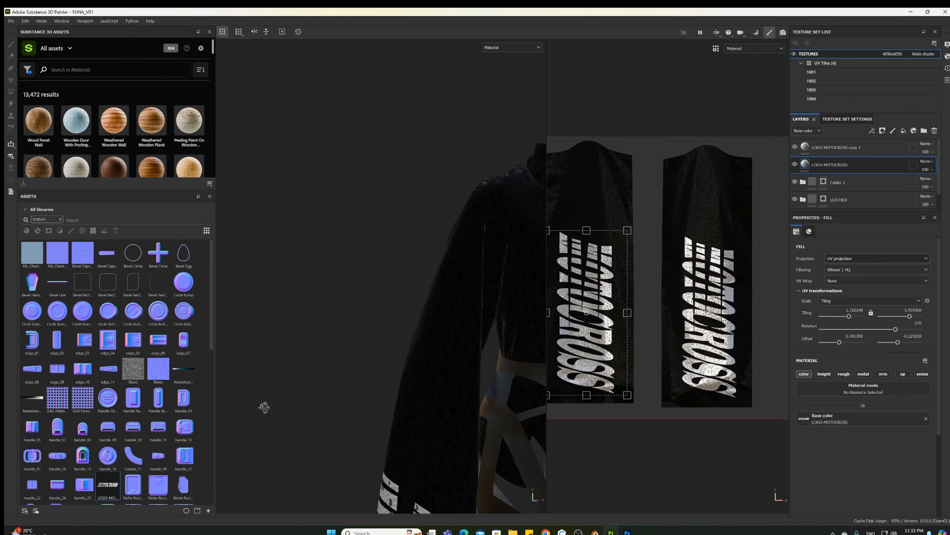
{"action": "middle_click_drag", "start_coordinate": [264, 407], "coordinate": [261, 157], "text": "alt"}
{"action": "left_click_drag", "start_coordinate": [322, 262], "coordinate": [447, 272], "text": "alt"}
{"action": "right_click_drag", "start_coordinate": [447, 272], "coordinate": [407, 300], "text": "alt"}
{"action": "middle_click_drag", "start_coordinate": [408, 300], "coordinate": [398, 320], "text": "alt"}
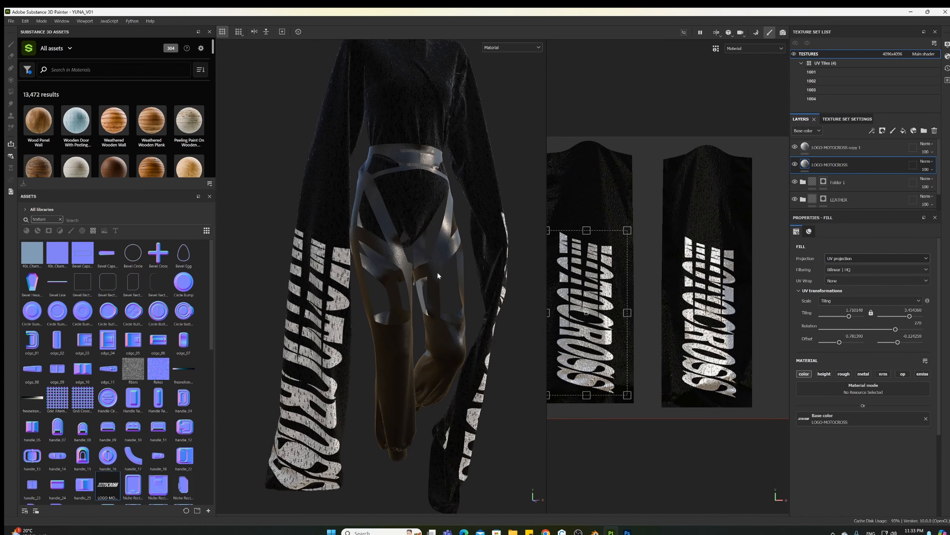
{"action": "mouse_move", "coordinate": [438, 273]}
{"action": "left_mouse_down", "text": "alt"}
{"action": "mouse_move", "coordinate": [345, 275]}
{"action": "mouse_move", "coordinate": [437, 276]}
{"action": "left_mouse_up", "text": "alt"}
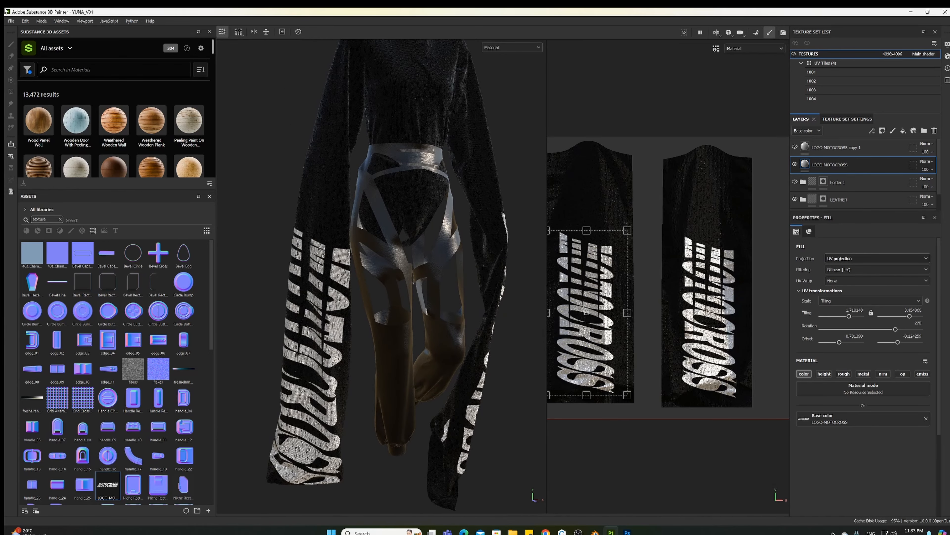
Save the YUNA_V01 project under its current name
{"action": "left_click", "coordinate": [8, 22]}
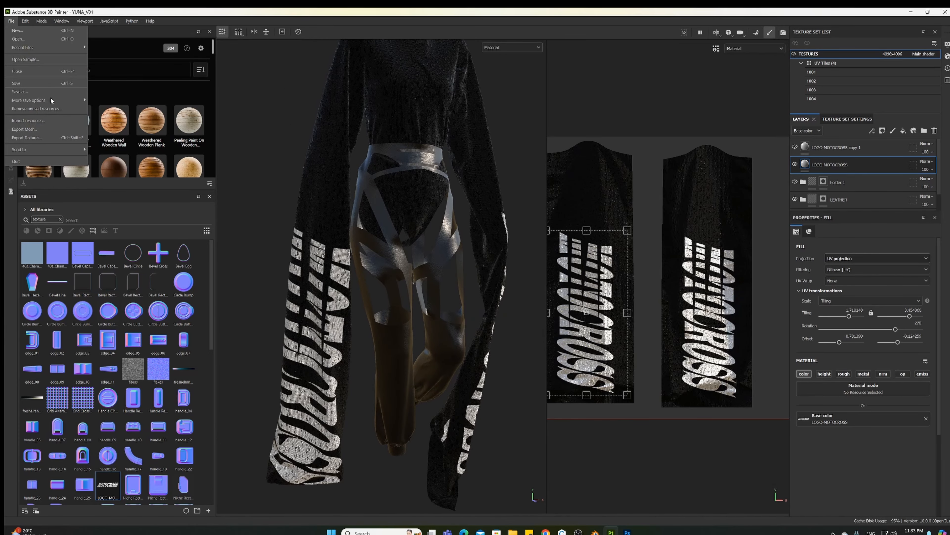
{"action": "left_click", "coordinate": [25, 84]}
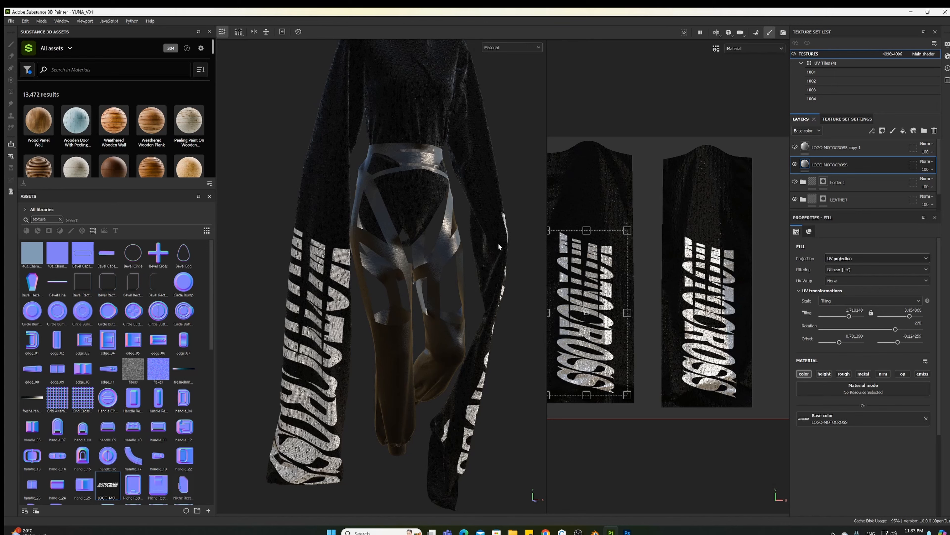
{"action": "middle_click_drag", "start_coordinate": [459, 230], "coordinate": [420, 243], "text": "alt"}
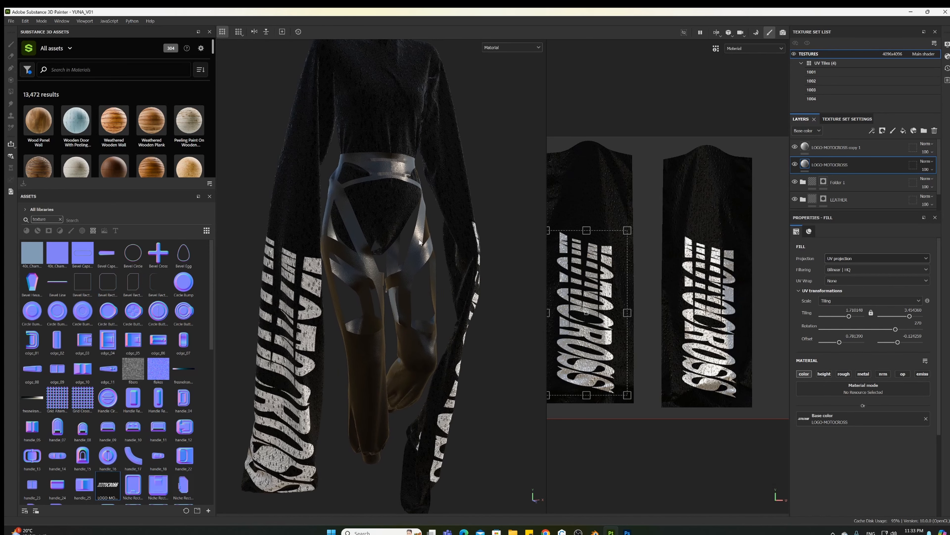
Open the texture export settings and set the output directory to a new folder named 1ST inside YUNA/FROM_SUB
{"action": "left_click", "coordinate": [11, 21]}
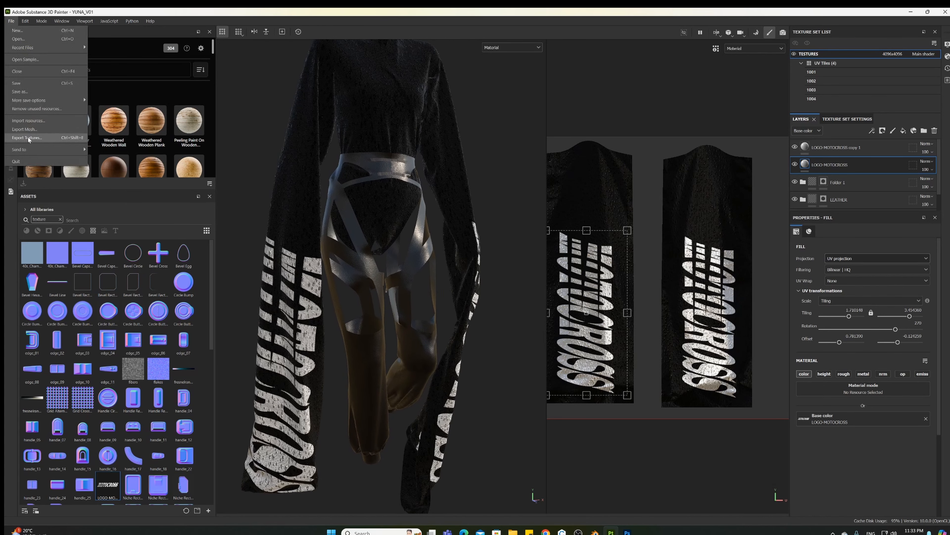
{"action": "left_click", "coordinate": [42, 138]}
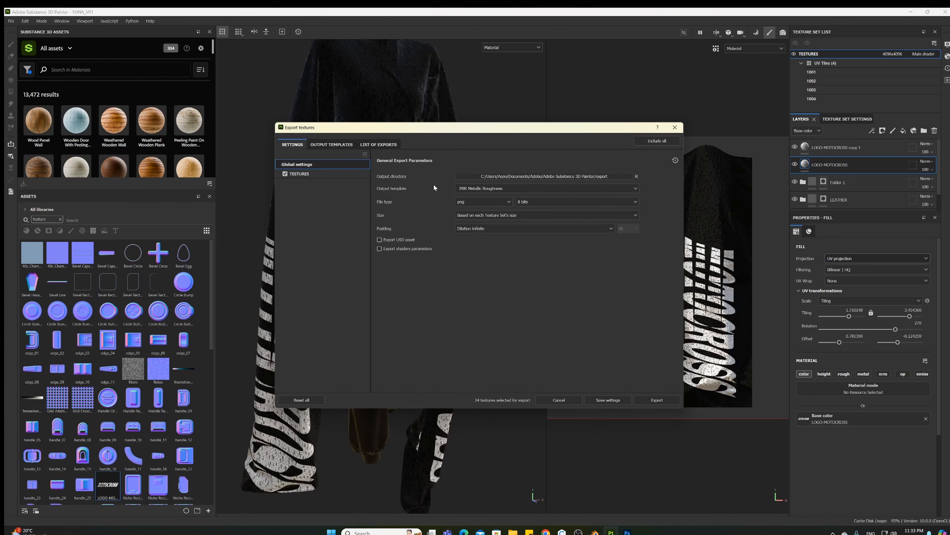
{"action": "left_click_drag", "start_coordinate": [462, 134], "coordinate": [392, 128]}
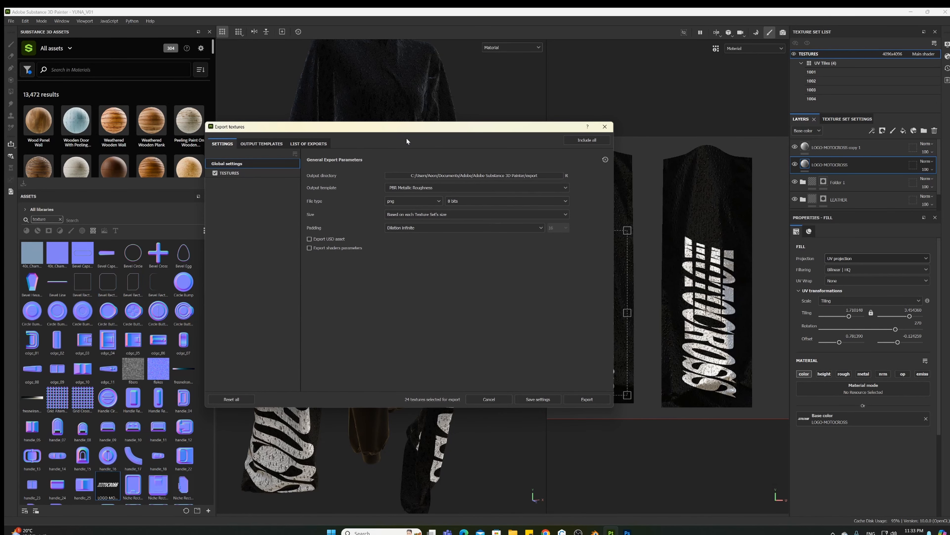
{"action": "left_click", "coordinate": [511, 176]}
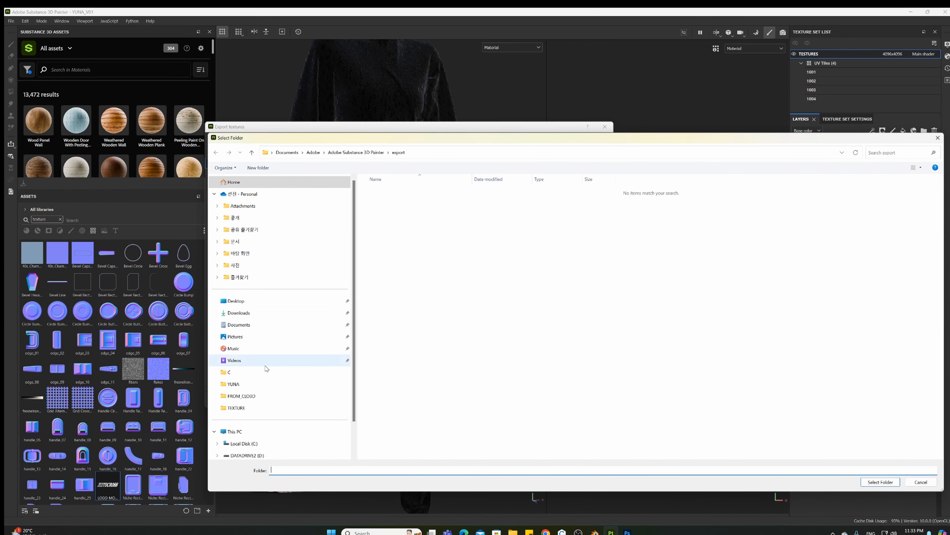
{"action": "left_click", "coordinate": [235, 384]}
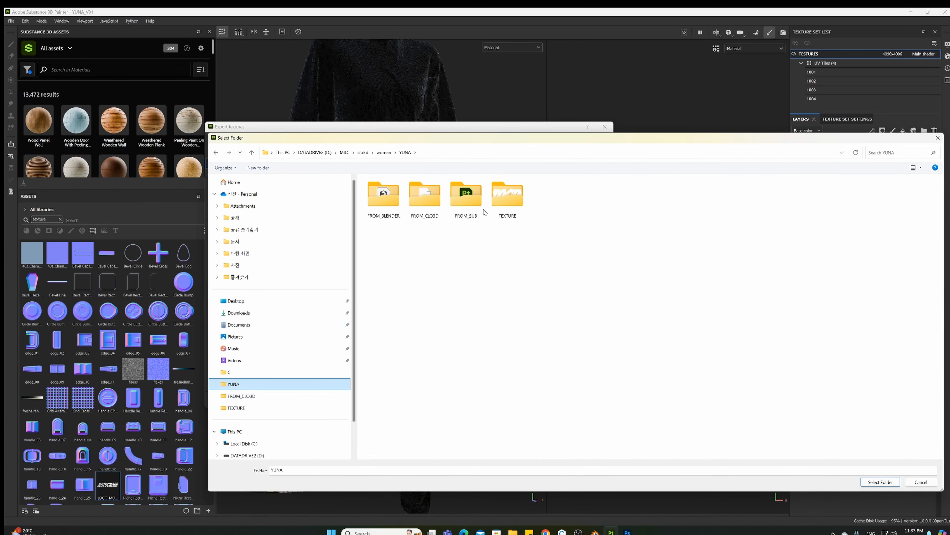
{"action": "double_click", "coordinate": [476, 212]}
{"action": "right_click", "coordinate": [507, 241]}
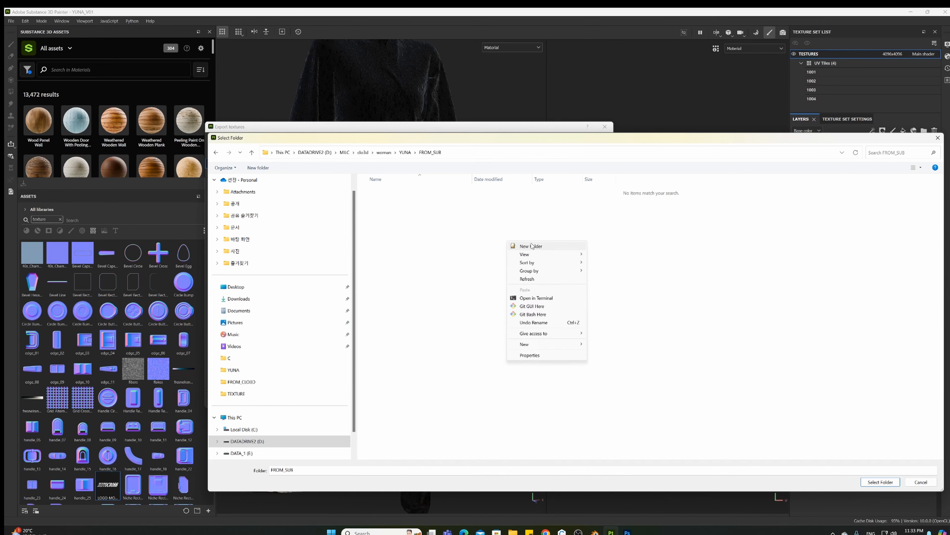
{"action": "left_click", "coordinate": [531, 244]}
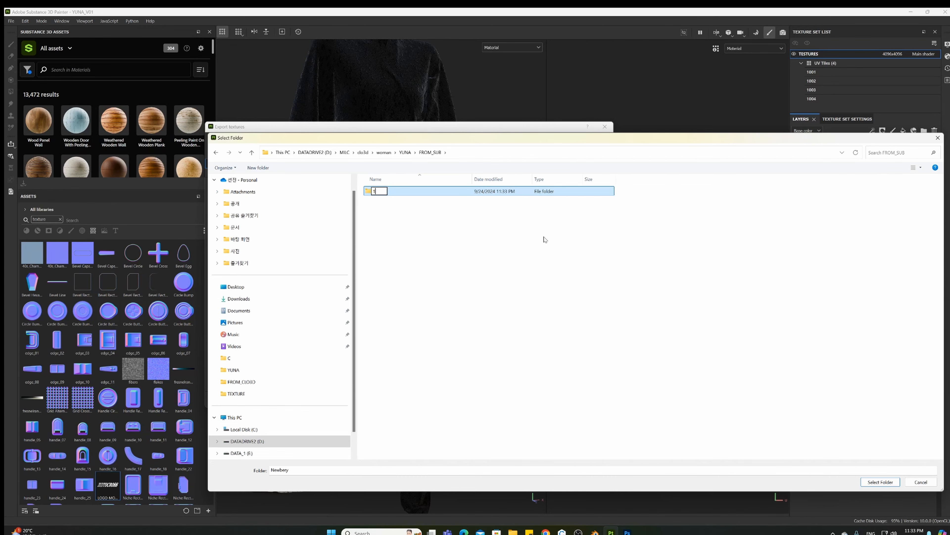
{"action": "type", "text": "1ST"}
{"action": "key", "text": "Return"}
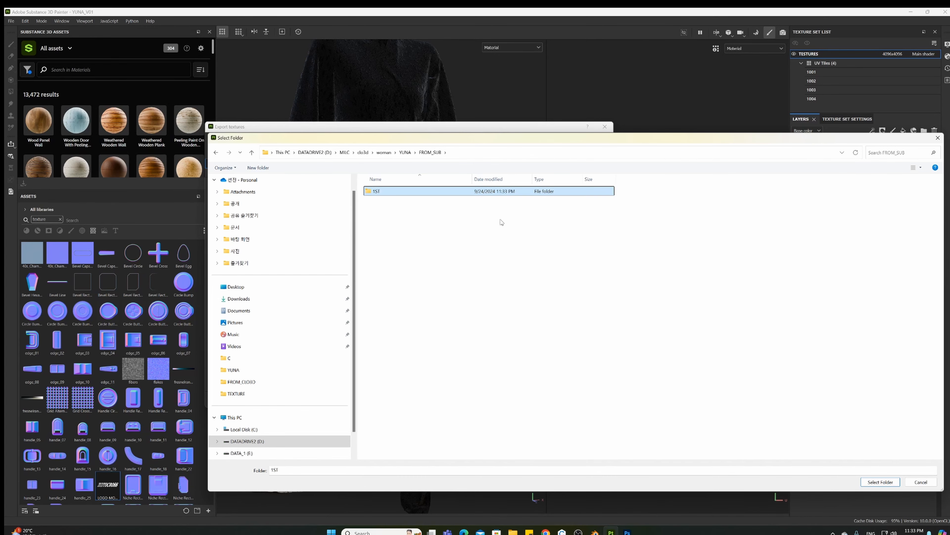
{"action": "double_click", "coordinate": [395, 192]}
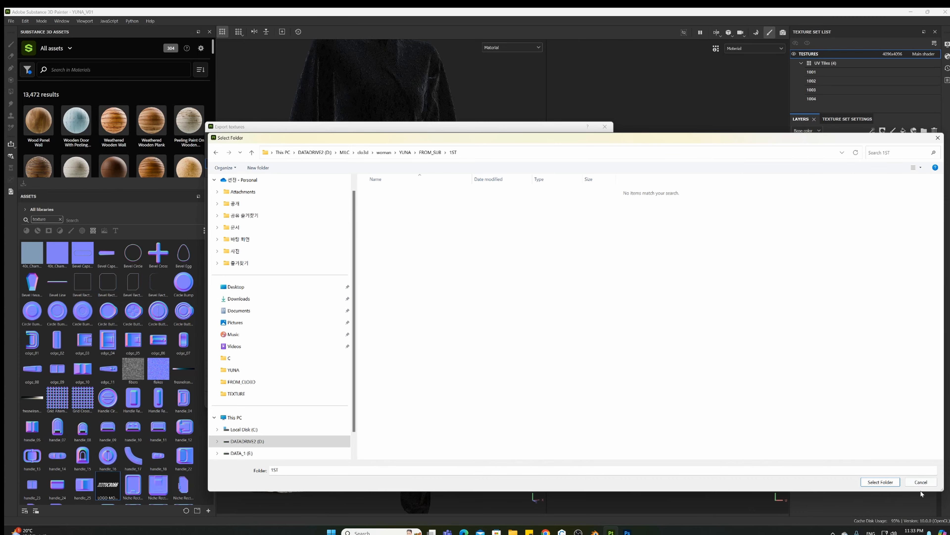
{"action": "left_click", "coordinate": [883, 482]}
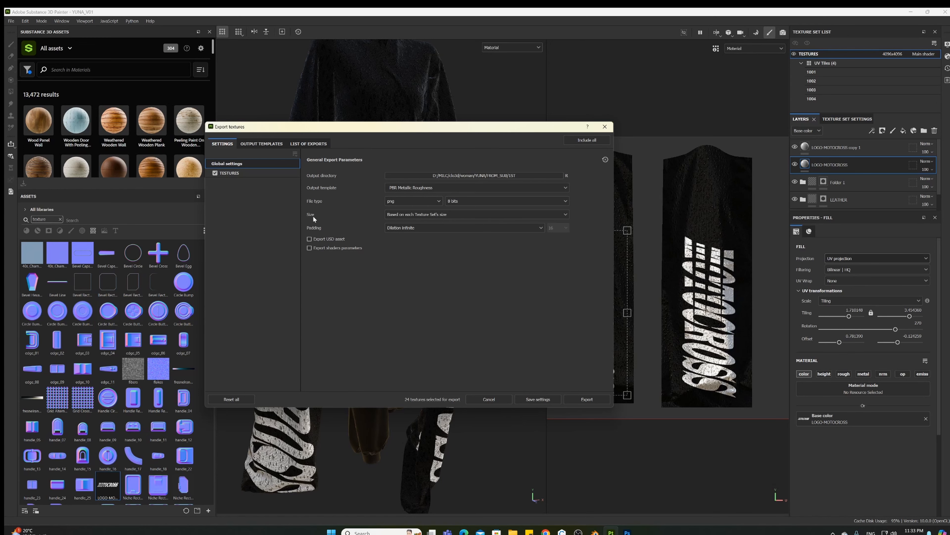
Open the size choices for the exported textures
{"action": "left_click", "coordinate": [408, 213]}
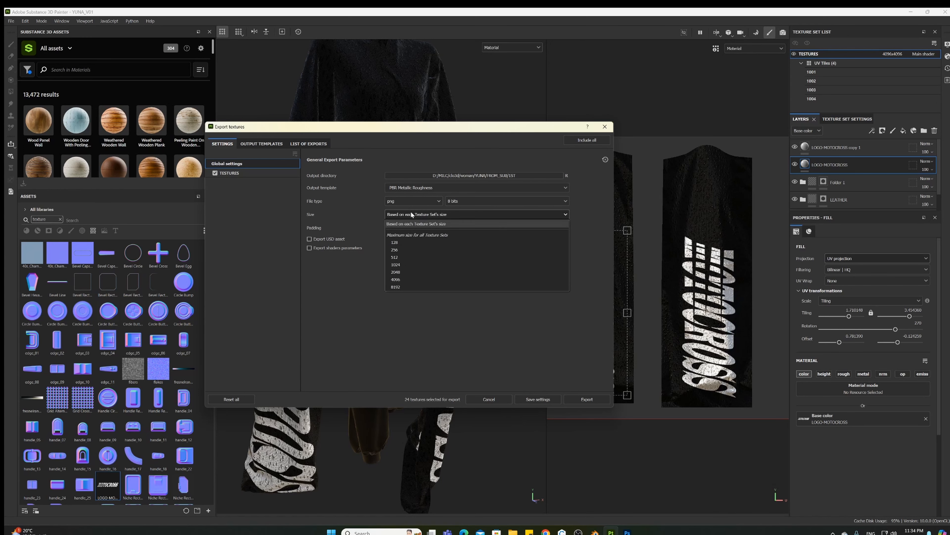
Set the texture export size to 8192 and remove the Emissive output map from the PBR Metallic Roughness template
{"action": "left_click", "coordinate": [402, 287]}
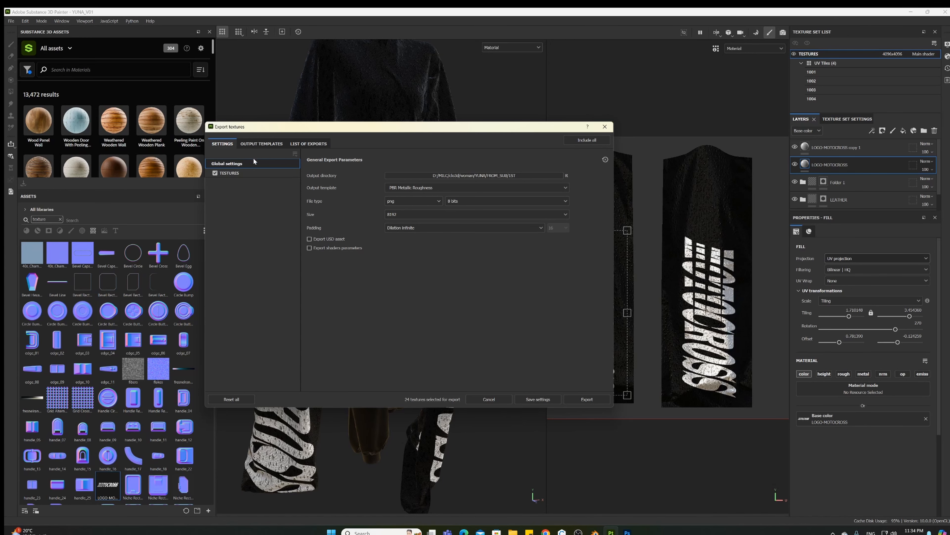
{"action": "left_click", "coordinate": [261, 145]}
{"action": "left_click_drag", "start_coordinate": [329, 128], "coordinate": [478, 122]}
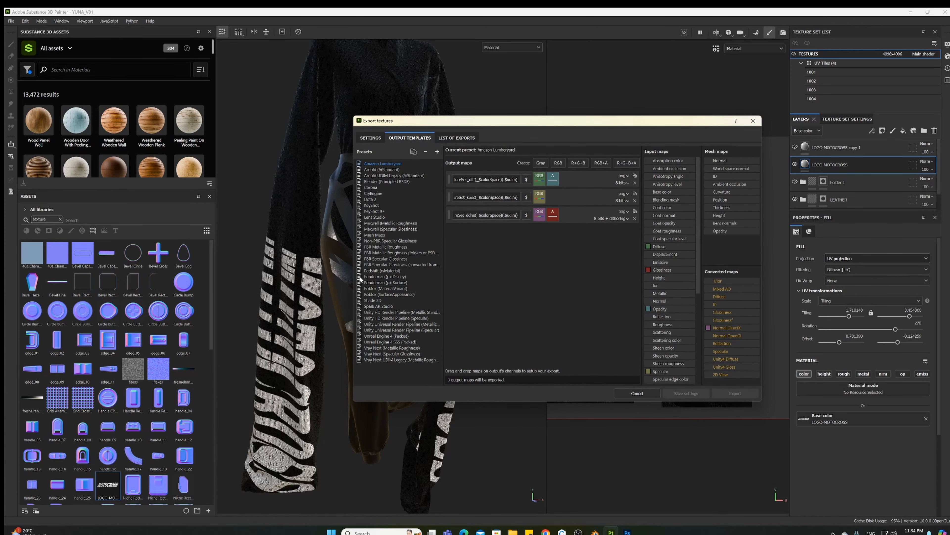
{"action": "left_click_drag", "start_coordinate": [351, 279], "coordinate": [209, 287]}
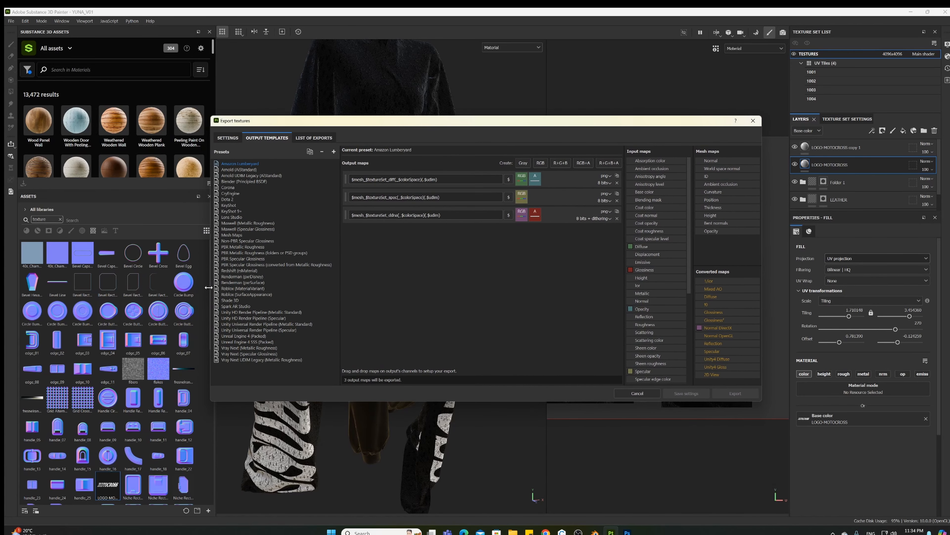
{"action": "left_click", "coordinate": [230, 248]}
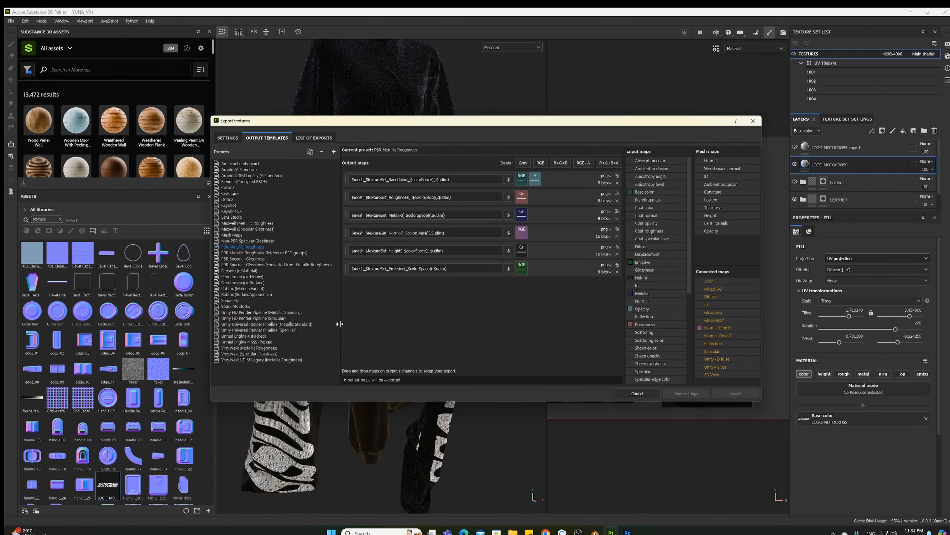
{"action": "left_click_drag", "start_coordinate": [339, 324], "coordinate": [335, 324]}
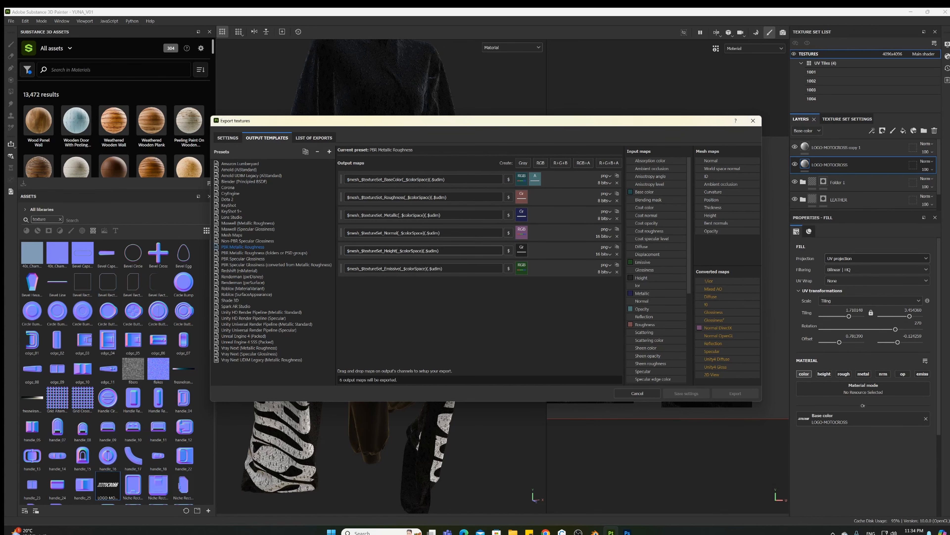
{"action": "left_click", "coordinate": [617, 272]}
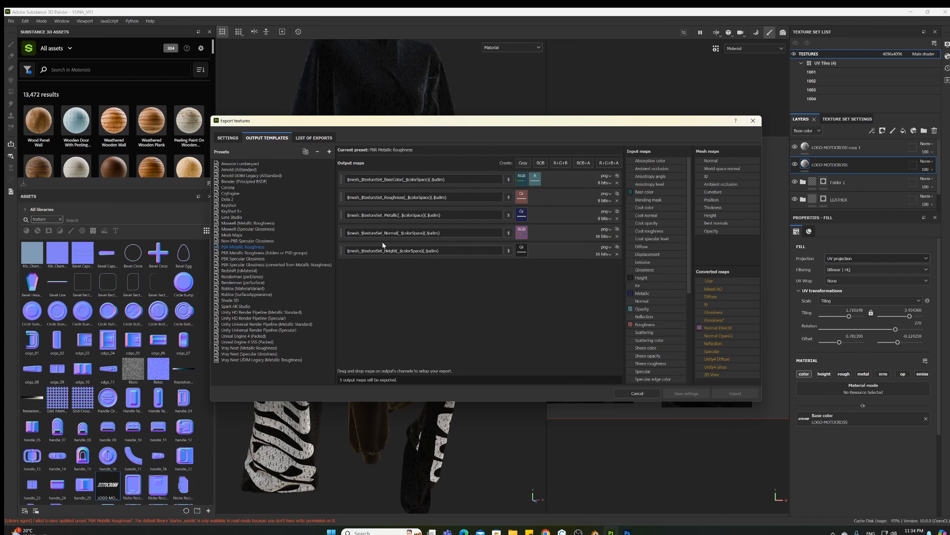
In the template's Normal output map, clear the RGB channel and assign the Normal OpenGL converted map as RGB channels
{"action": "right_click", "coordinate": [521, 235]}
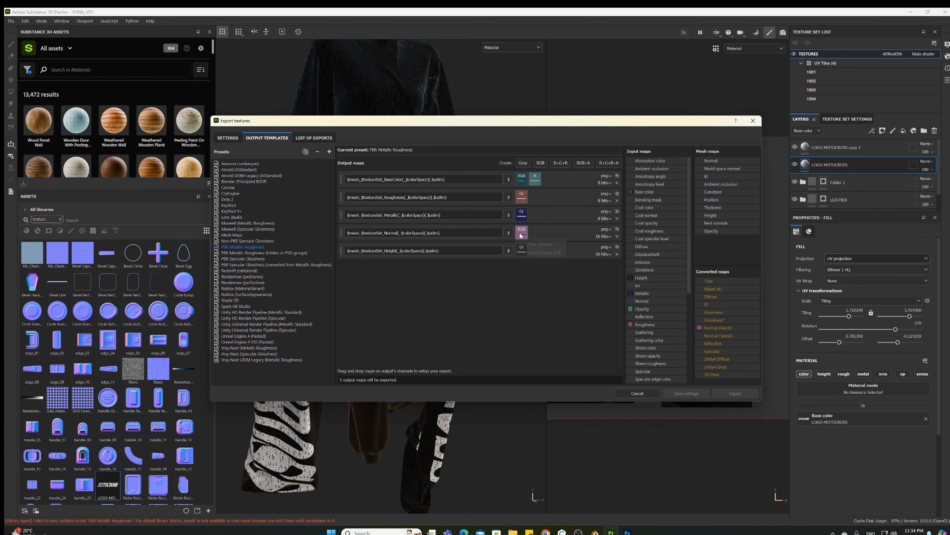
{"action": "left_click", "coordinate": [533, 247]}
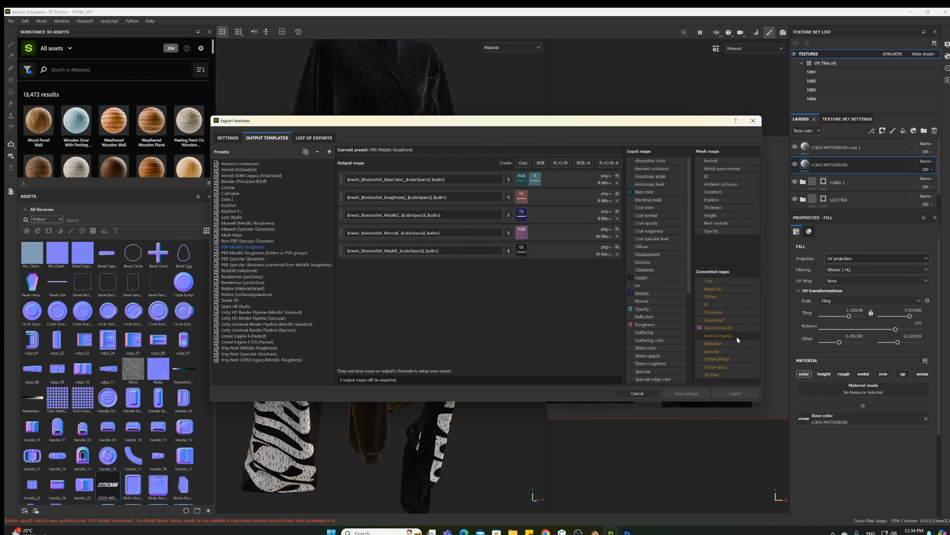
{"action": "right_click", "coordinate": [521, 234]}
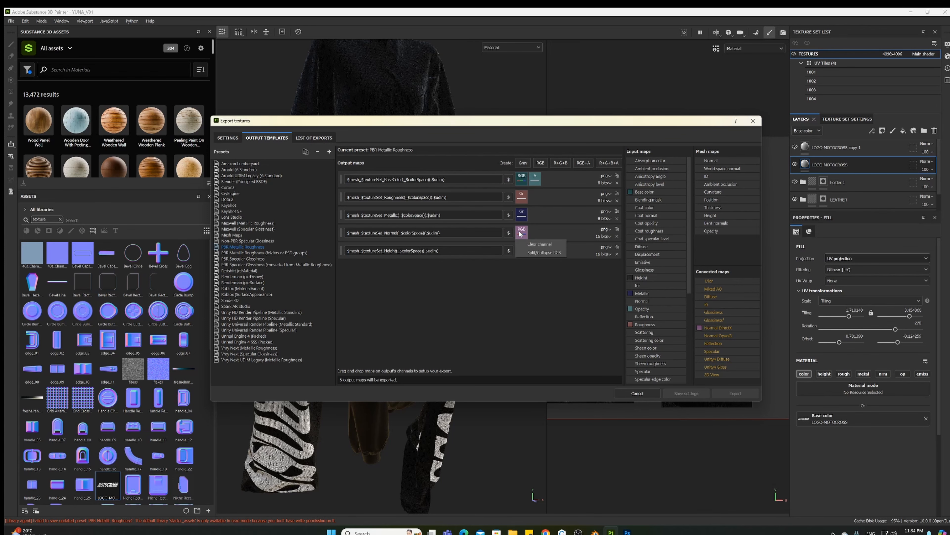
{"action": "left_click", "coordinate": [529, 247]}
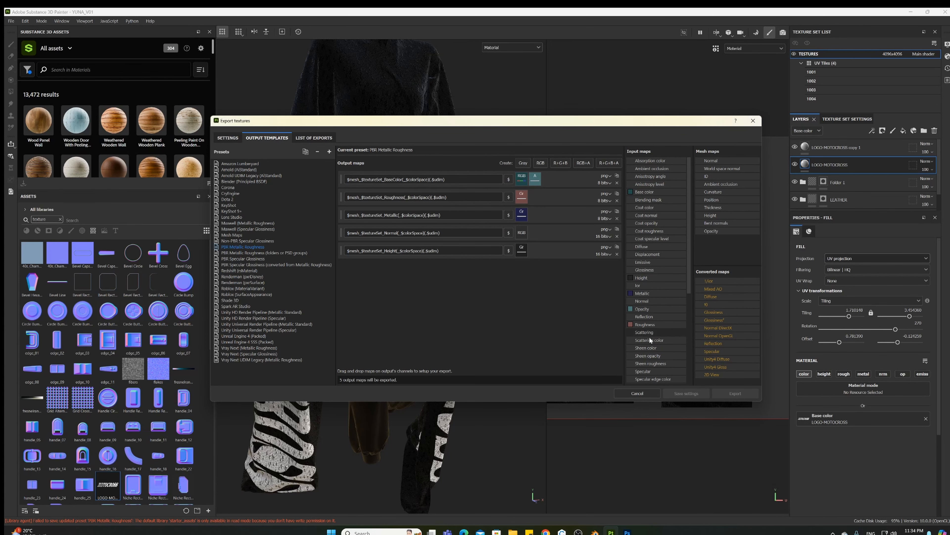
{"action": "left_click_drag", "start_coordinate": [714, 337], "coordinate": [522, 236]}
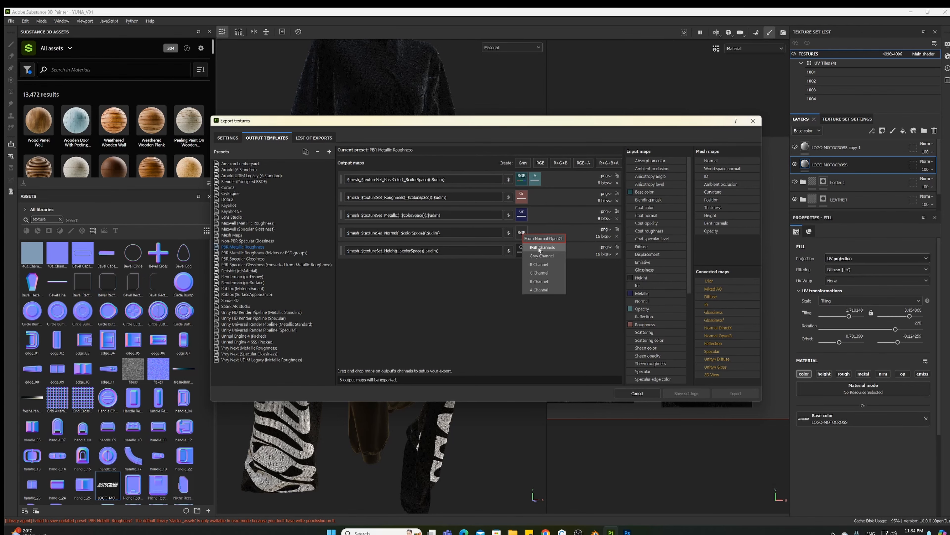
{"action": "left_click", "coordinate": [540, 247]}
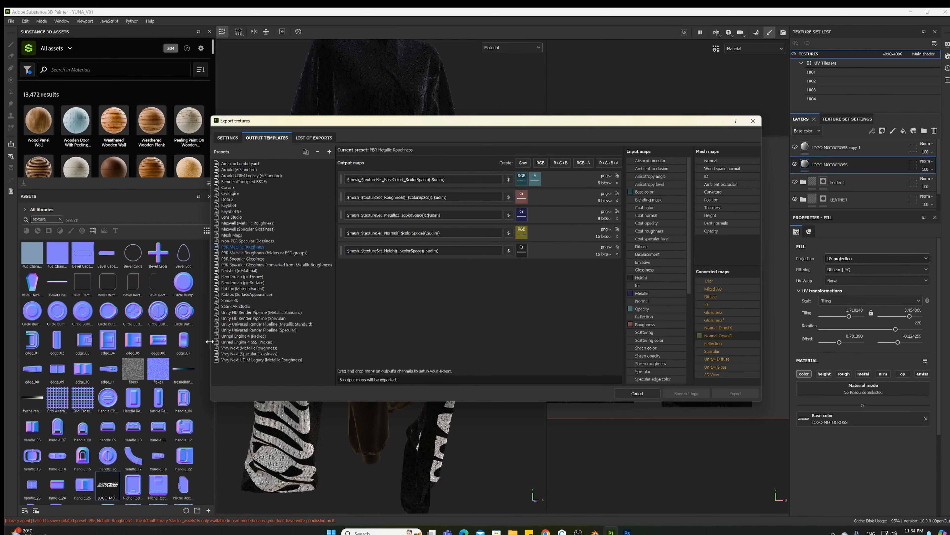
Return to the general export settings and export the textures
{"action": "left_click_drag", "start_coordinate": [211, 341], "coordinate": [192, 340]}
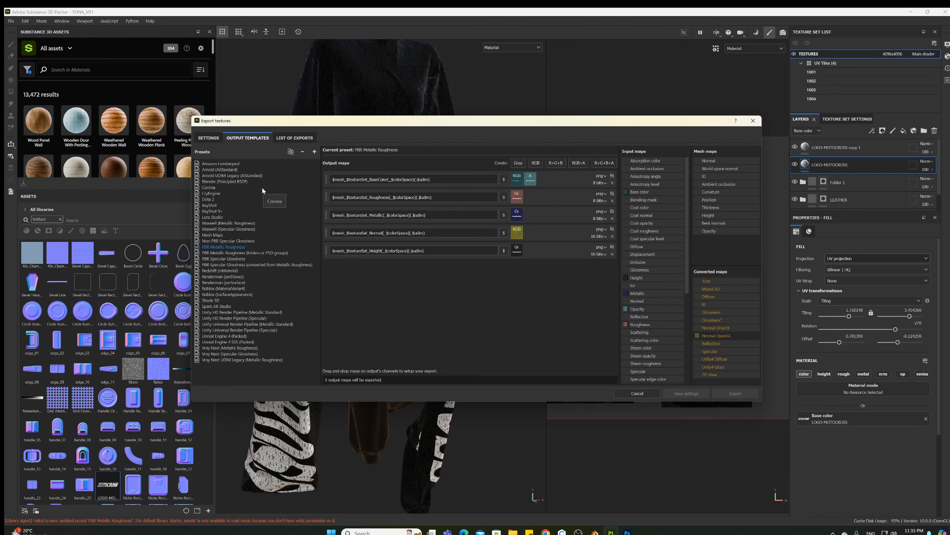
{"action": "left_click", "coordinate": [209, 137]}
{"action": "left_click_drag", "start_coordinate": [325, 125], "coordinate": [329, 191]}
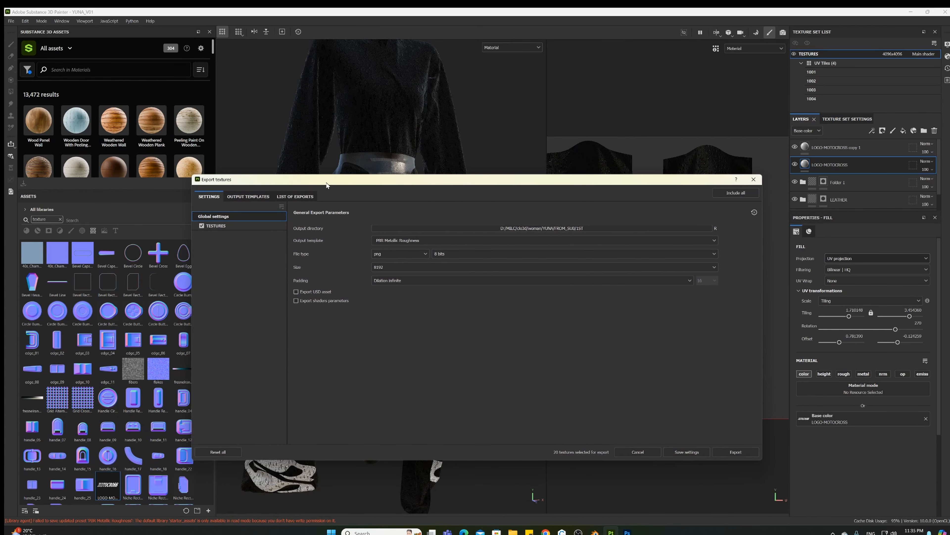
{"action": "left_click", "coordinate": [735, 452]}
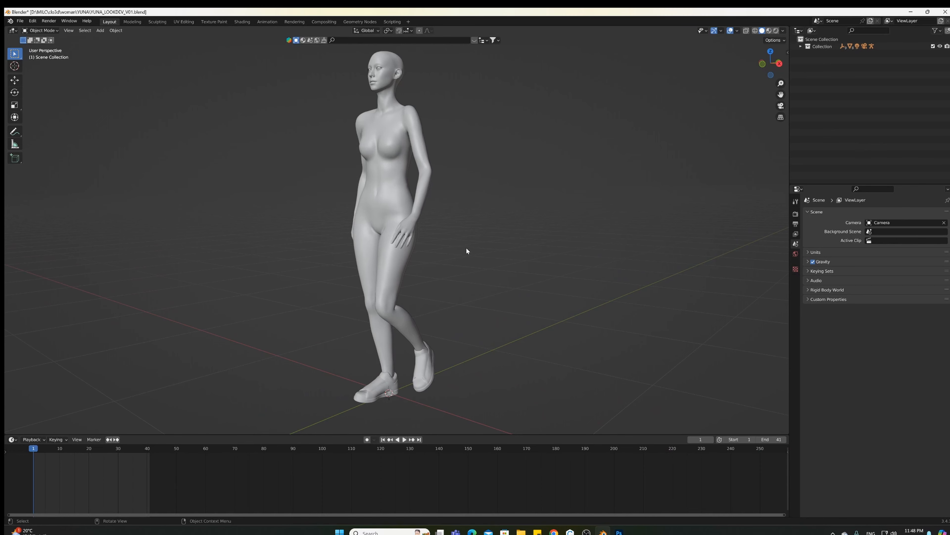
Switch to Blender, add a new collection to the scene and make it the active one
{"action": "middle_click_drag", "start_coordinate": [476, 244], "coordinate": [501, 244]}
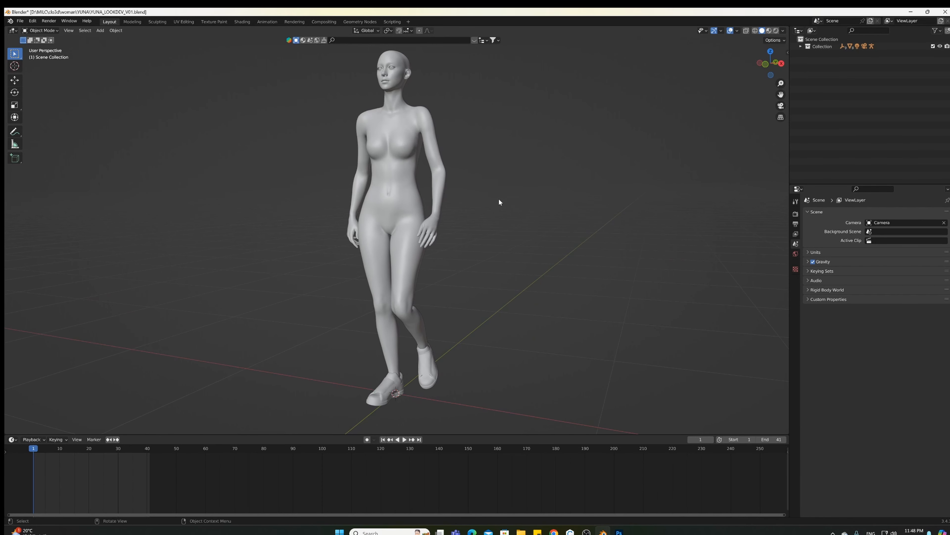
{"action": "mouse_move", "coordinate": [499, 202]}
{"action": "middle_mouse_down"}
{"action": "mouse_move", "coordinate": [445, 202]}
{"action": "mouse_move", "coordinate": [483, 199]}
{"action": "middle_mouse_up"}
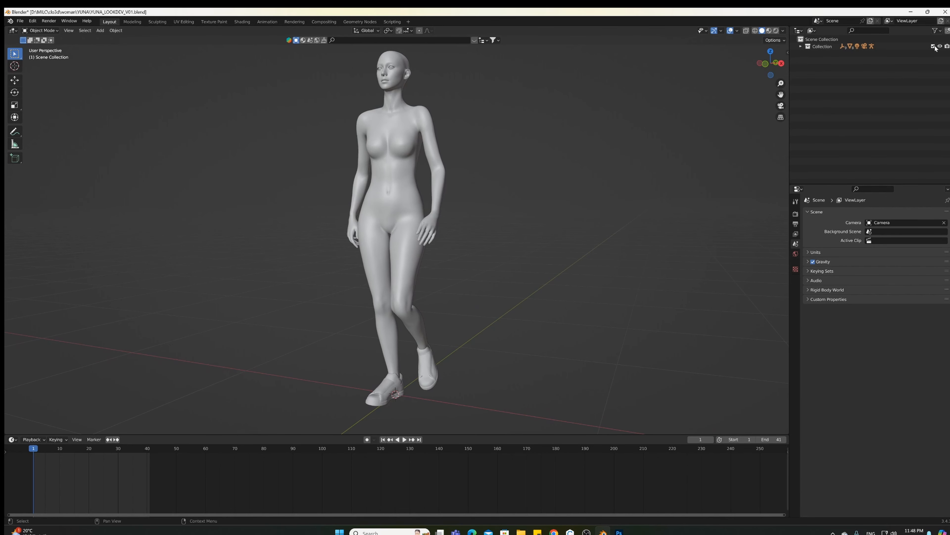
{"action": "left_click", "coordinate": [948, 31]}
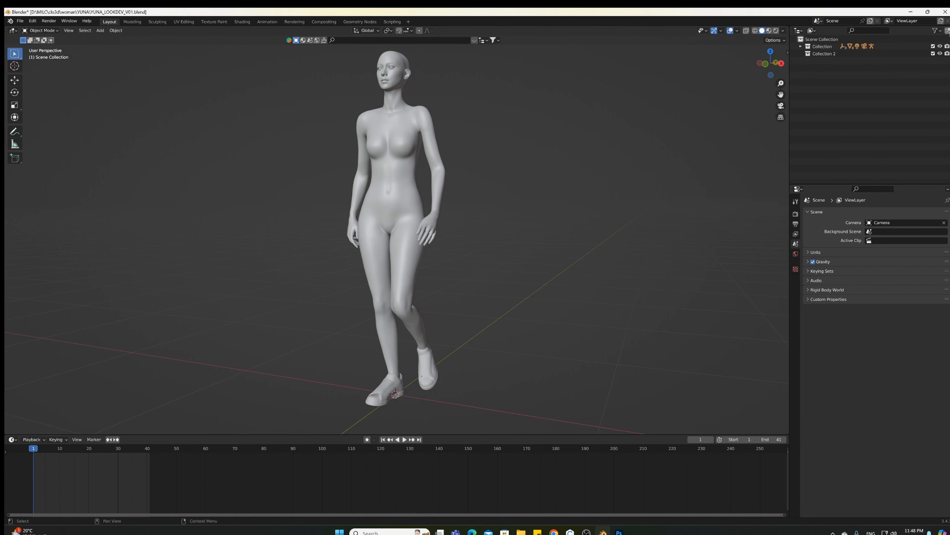
{"action": "left_click", "coordinate": [828, 54]}
Import YUNA_MOTION_V01.obj from the UPDATED folder with the legacy Wavefront importer, using -Y Forward and Keep Vert Order
{"action": "left_click", "coordinate": [19, 21]}
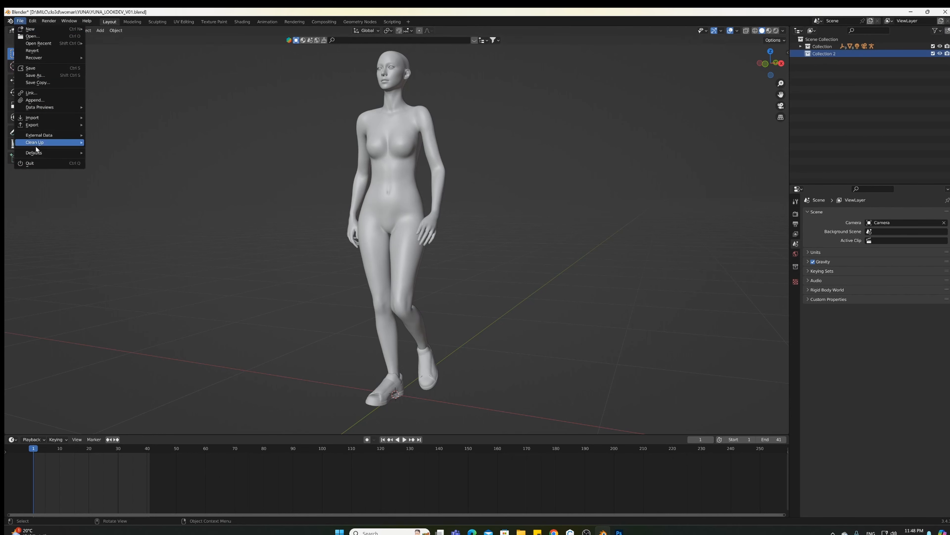
{"action": "mouse_move", "coordinate": [53, 117]}
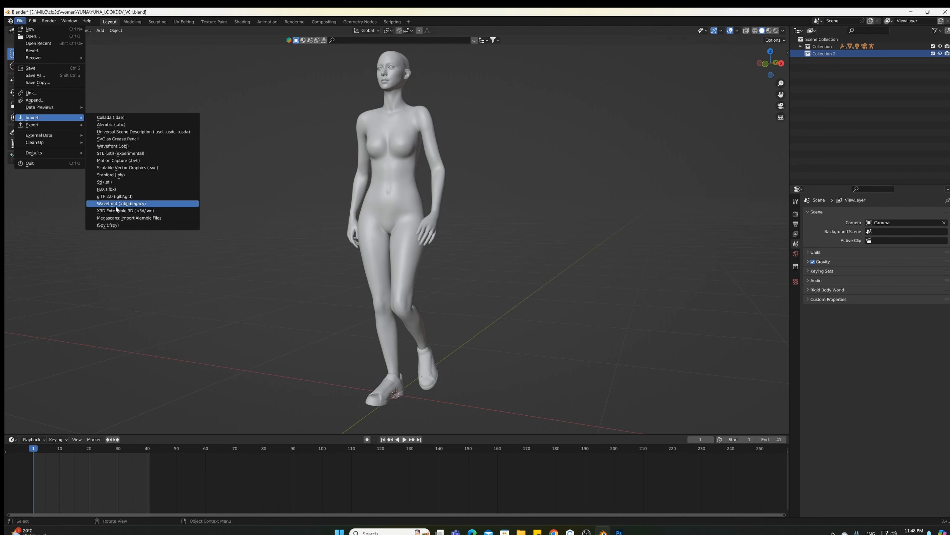
{"action": "left_click", "coordinate": [133, 205]}
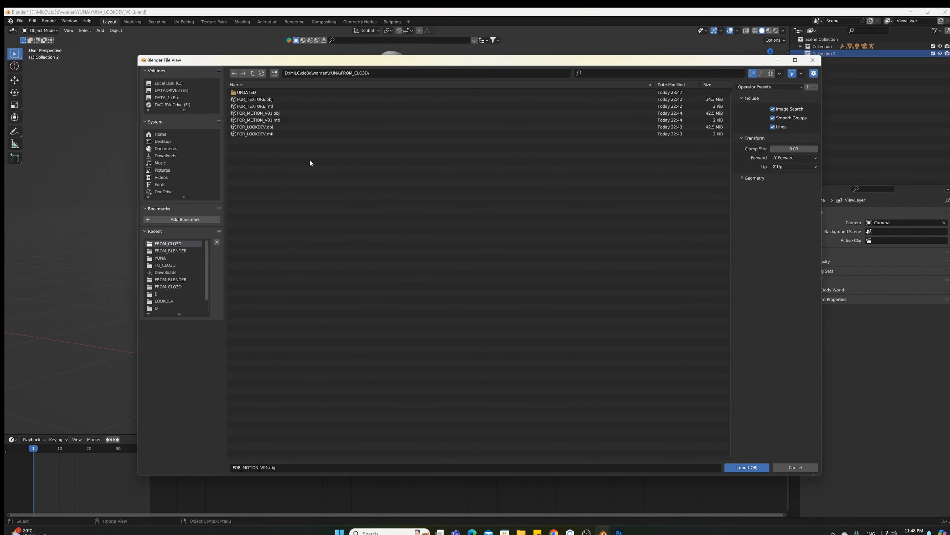
{"action": "double_click", "coordinate": [247, 92]}
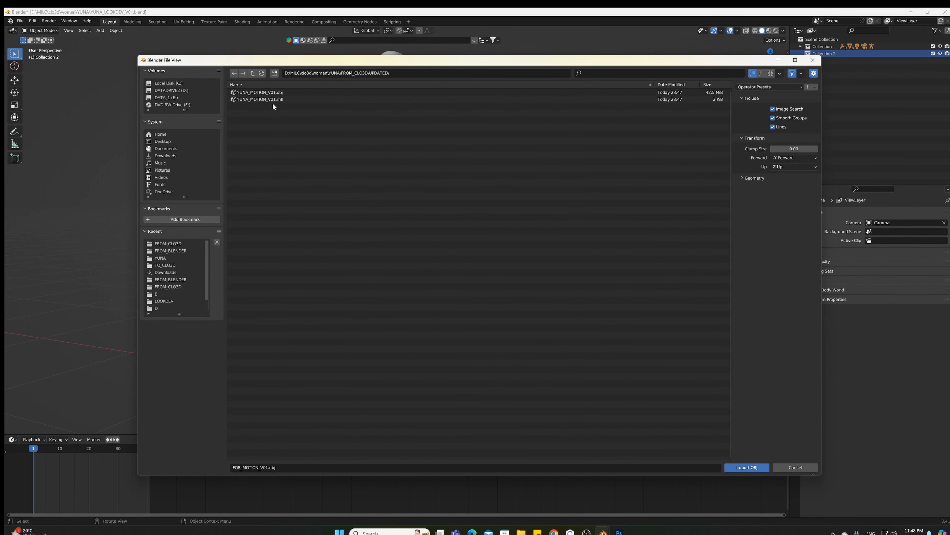
{"action": "left_click", "coordinate": [278, 92]}
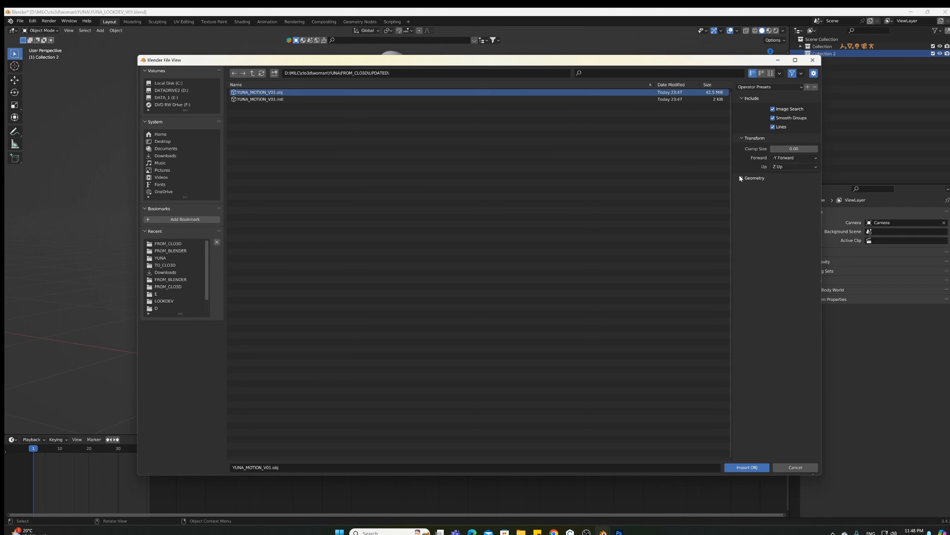
{"action": "left_click", "coordinate": [789, 159]}
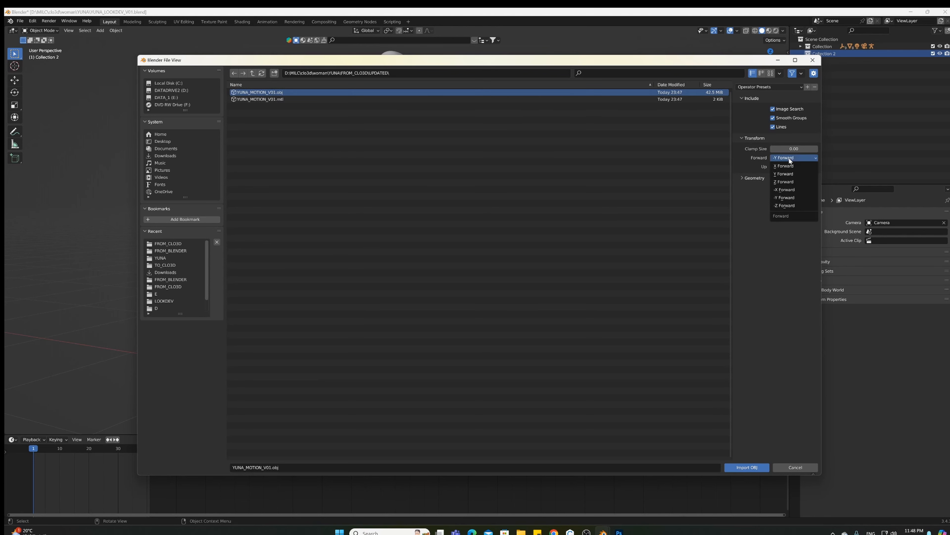
{"action": "left_click", "coordinate": [789, 197]}
{"action": "left_click", "coordinate": [749, 179]}
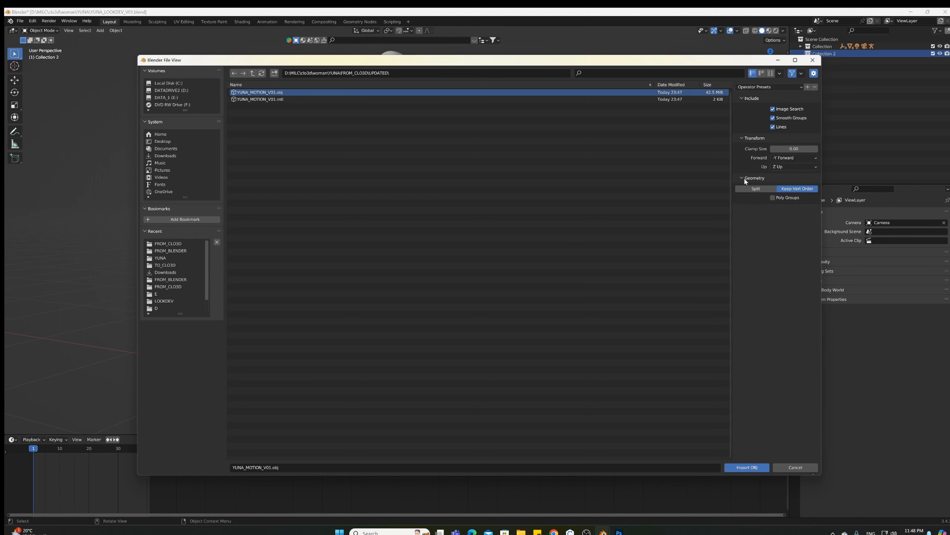
{"action": "left_click", "coordinate": [761, 189]}
{"action": "left_click", "coordinate": [789, 189]}
{"action": "left_click", "coordinate": [748, 468]}
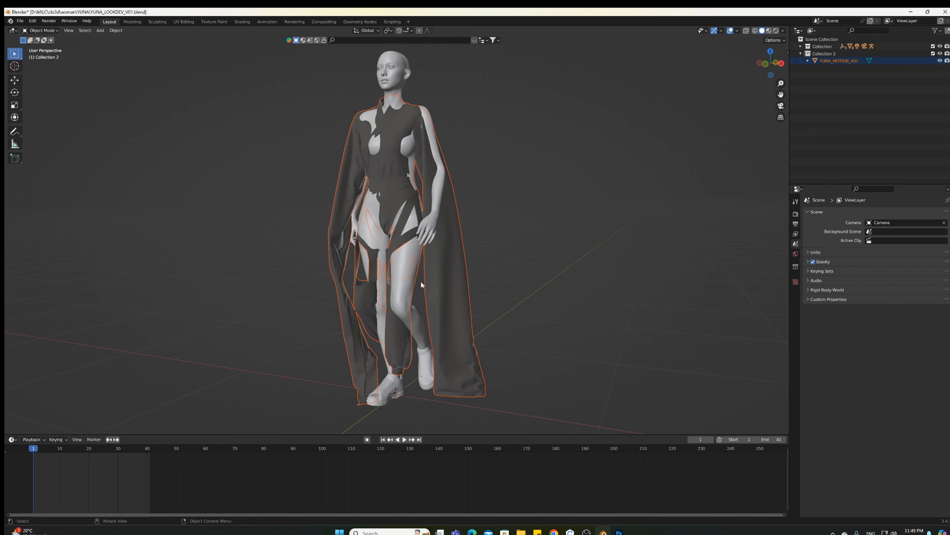
Add a Mesh Cache modifier to the imported garment and browse to the FROM_CLO3D folder for its cache file
{"action": "left_click", "coordinate": [464, 257]}
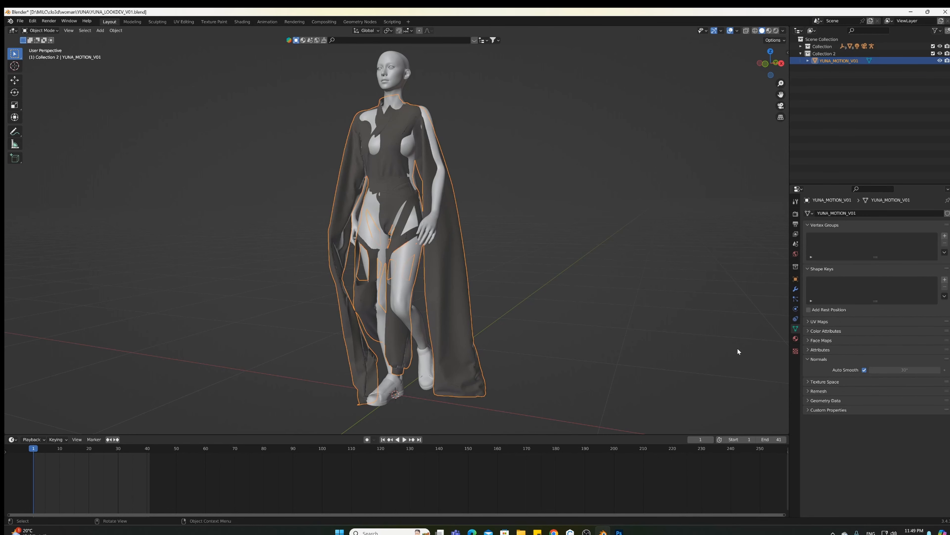
{"action": "left_click", "coordinate": [795, 288]}
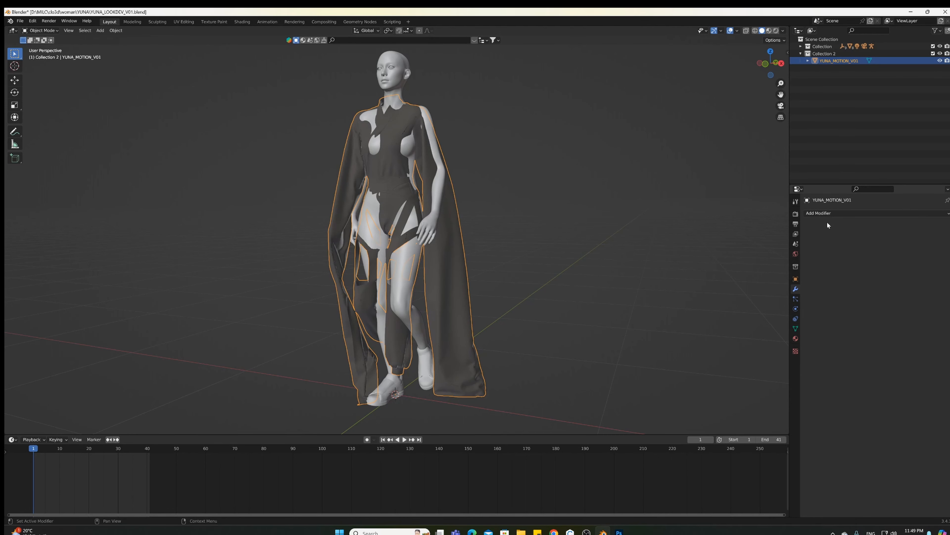
{"action": "left_click", "coordinate": [821, 214]}
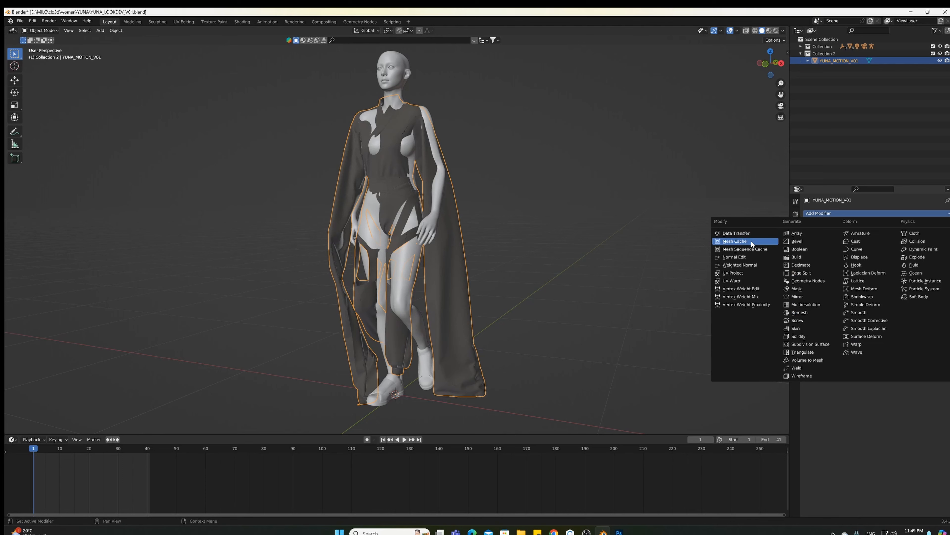
{"action": "left_click", "coordinate": [758, 241]}
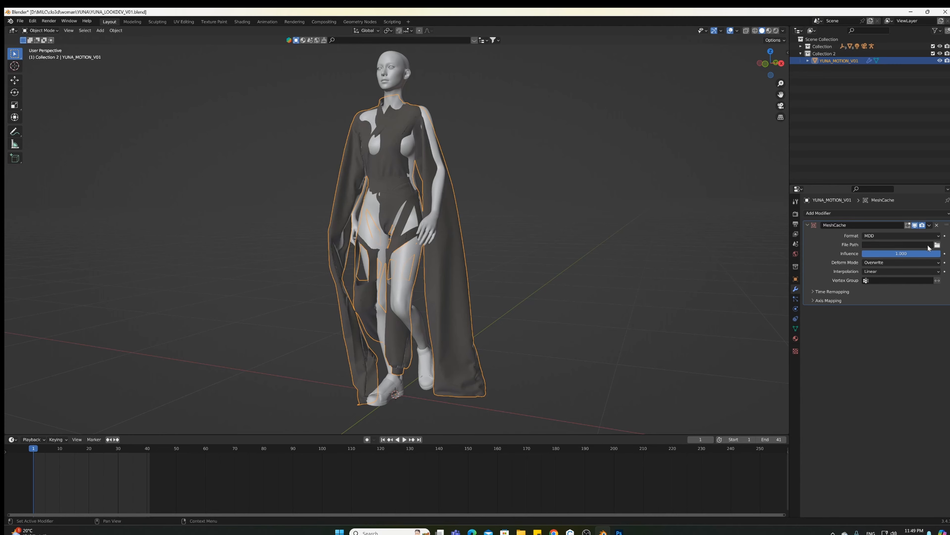
{"action": "left_click", "coordinate": [938, 245]}
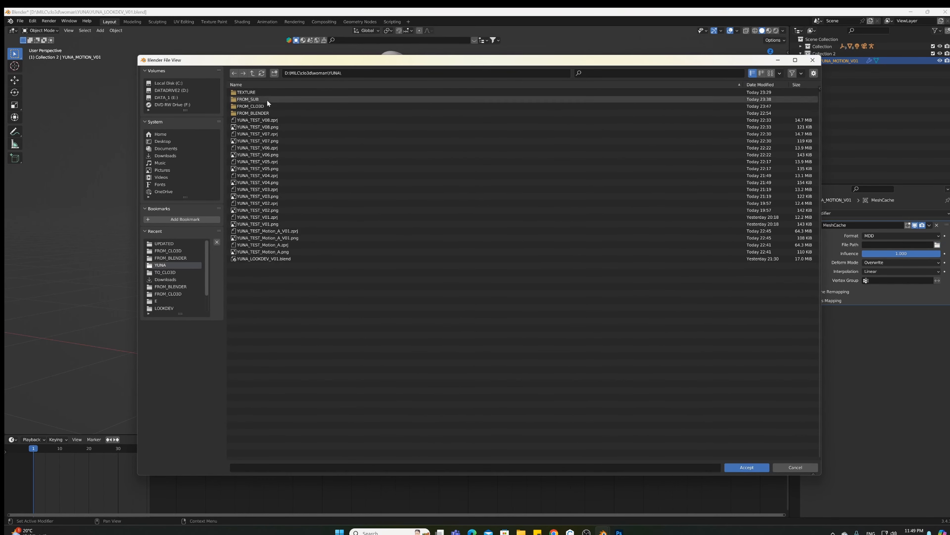
{"action": "double_click", "coordinate": [264, 106]}
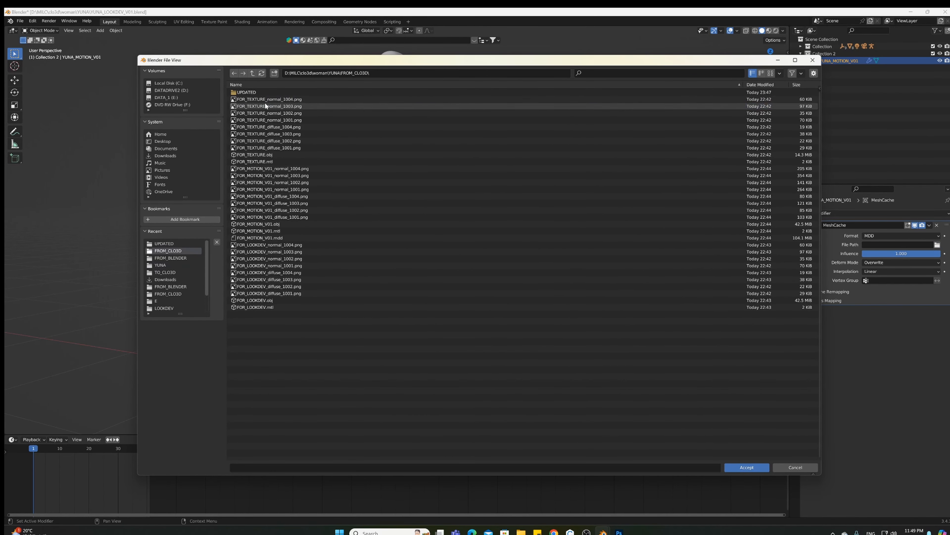
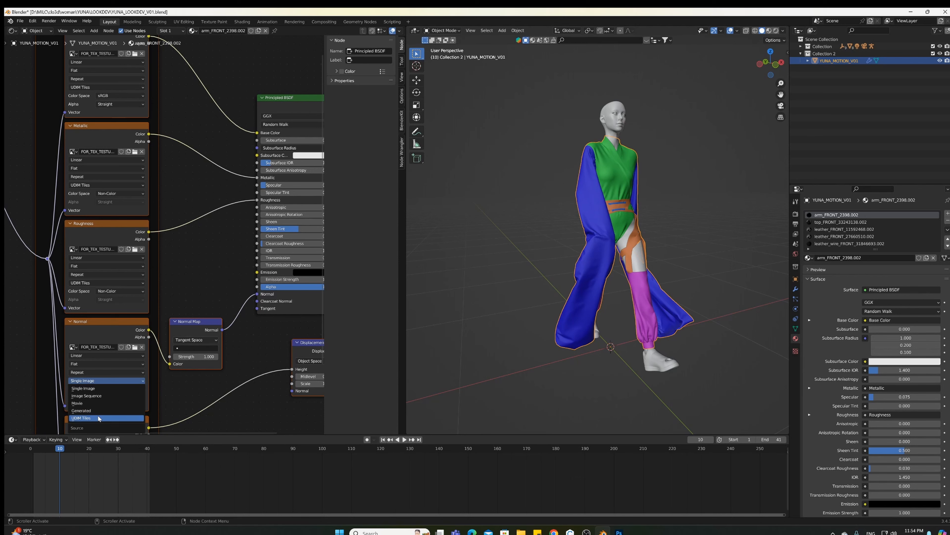
Set the Normal image texture node's source to UDIM Tiles in the garment's arm material
{"action": "left_click", "coordinate": [97, 415]}
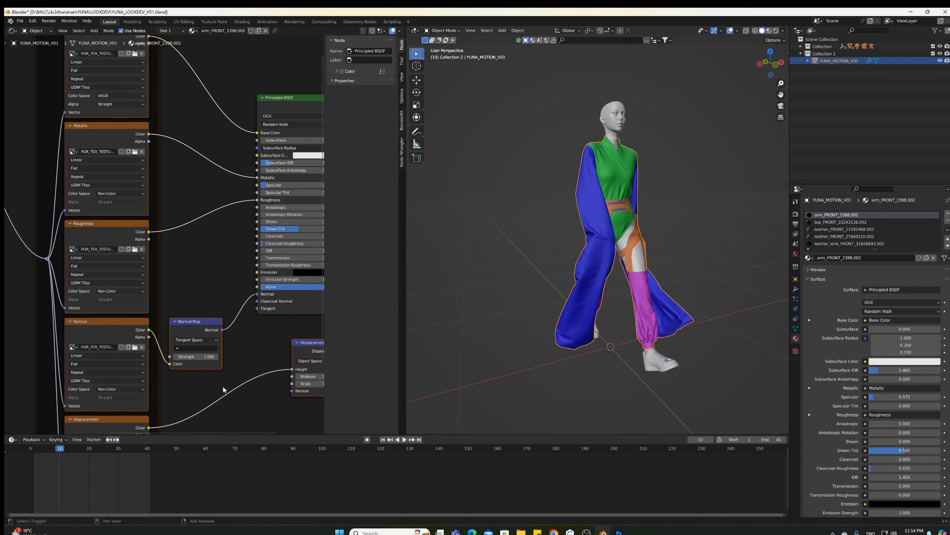
{"action": "middle_click_drag", "start_coordinate": [242, 311], "coordinate": [243, 310]}
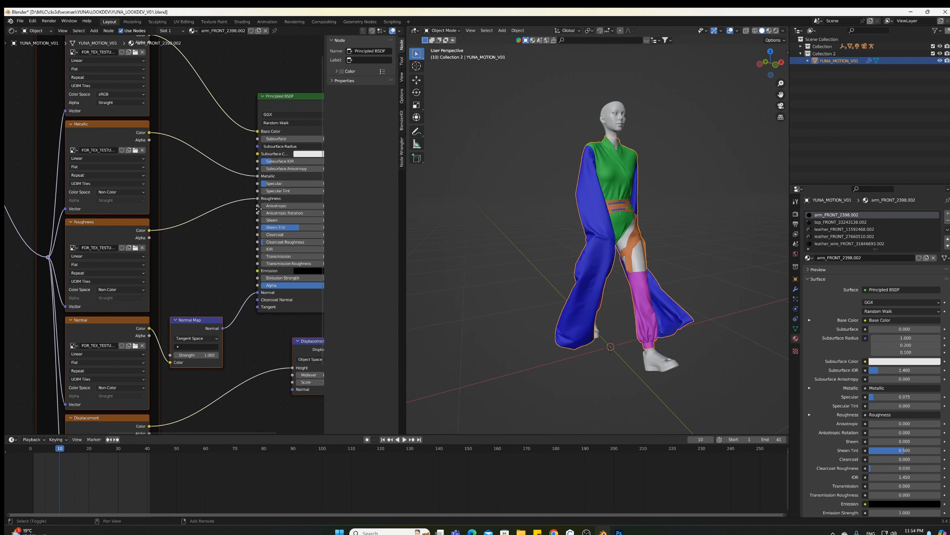
Set the Displacement image texture node's source to UDIM Tiles in the garment's arm material
{"action": "middle_click_drag", "start_coordinate": [258, 209], "coordinate": [260, 211]}
{"action": "scroll", "coordinate": [191, 367], "scroll_direction": "down", "scroll_amount": 8, "text": "shift"}
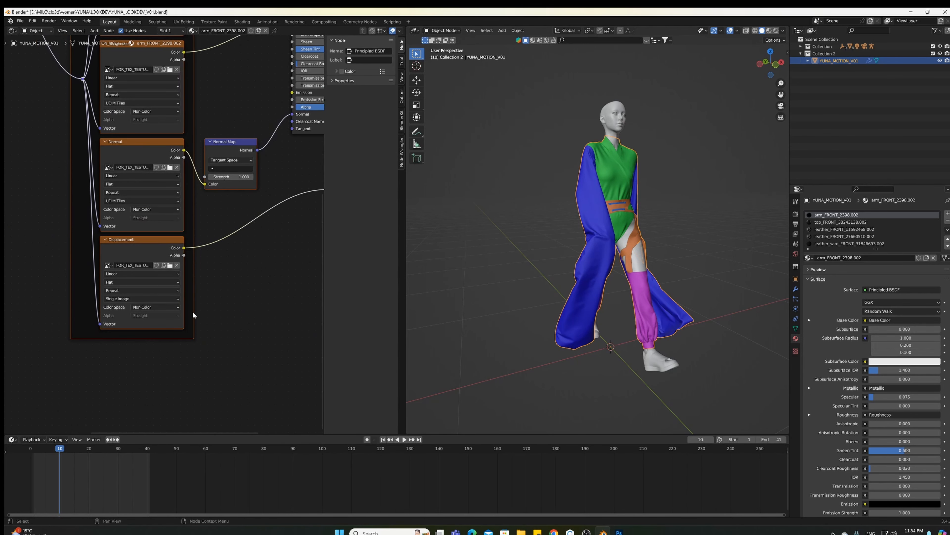
{"action": "left_click", "coordinate": [127, 298]}
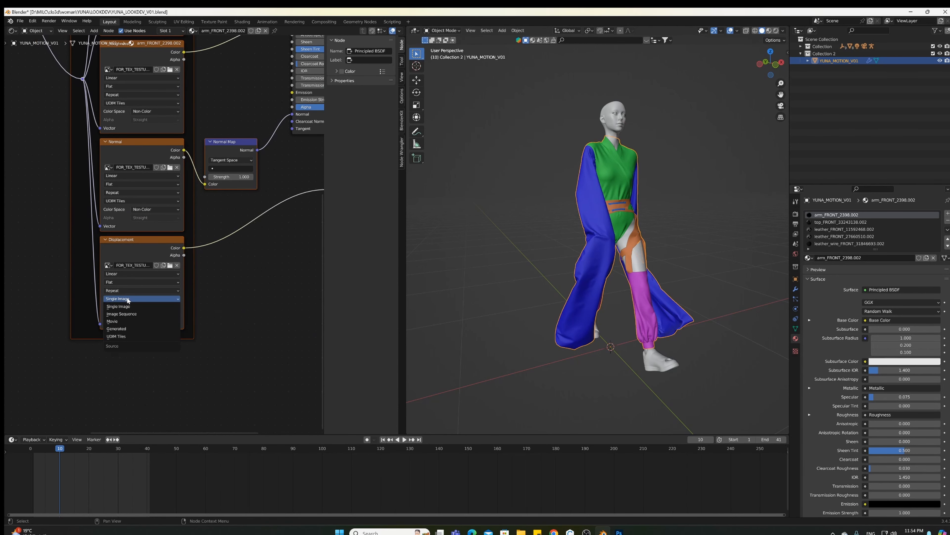
{"action": "left_click", "coordinate": [124, 336]}
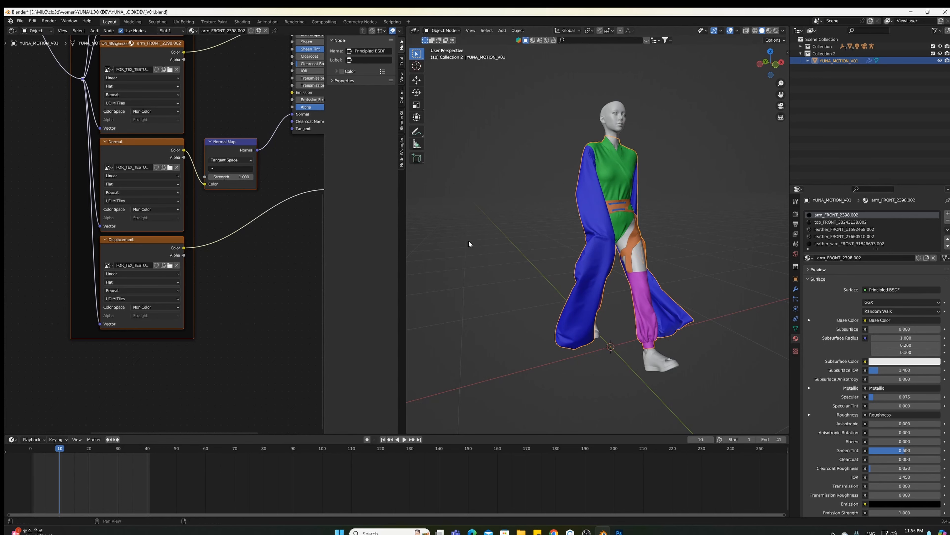
Delete the diffuse texture, normal texture and Normal Map nodes from the top_FRONT_33243138.002 material
{"action": "left_click", "coordinate": [848, 222]}
{"action": "scroll", "coordinate": [279, 217], "scroll_direction": "down", "scroll_amount": 5}
{"action": "scroll", "coordinate": [272, 204], "scroll_direction": "up", "scroll_amount": 2}
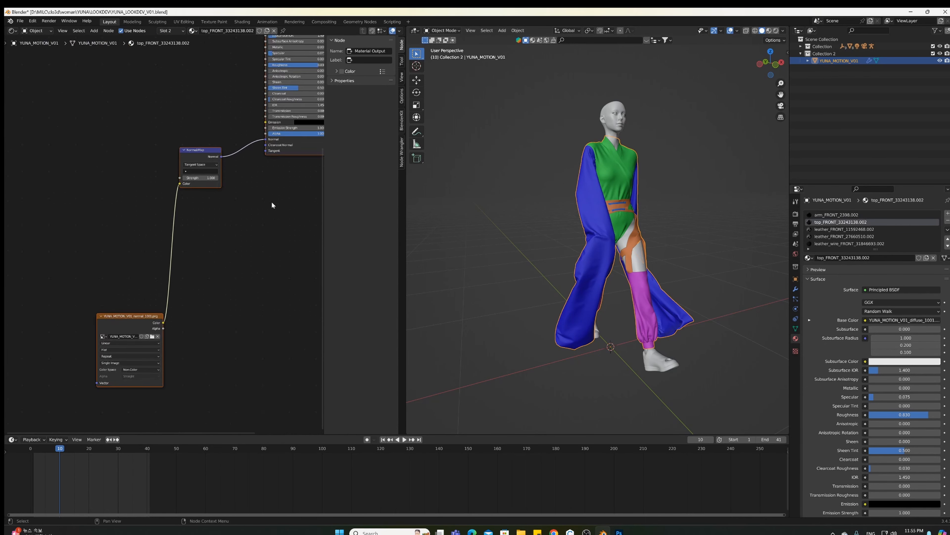
{"action": "scroll", "coordinate": [271, 202], "scroll_direction": "down", "scroll_amount": 3}
{"action": "right_click", "coordinate": [200, 62]}
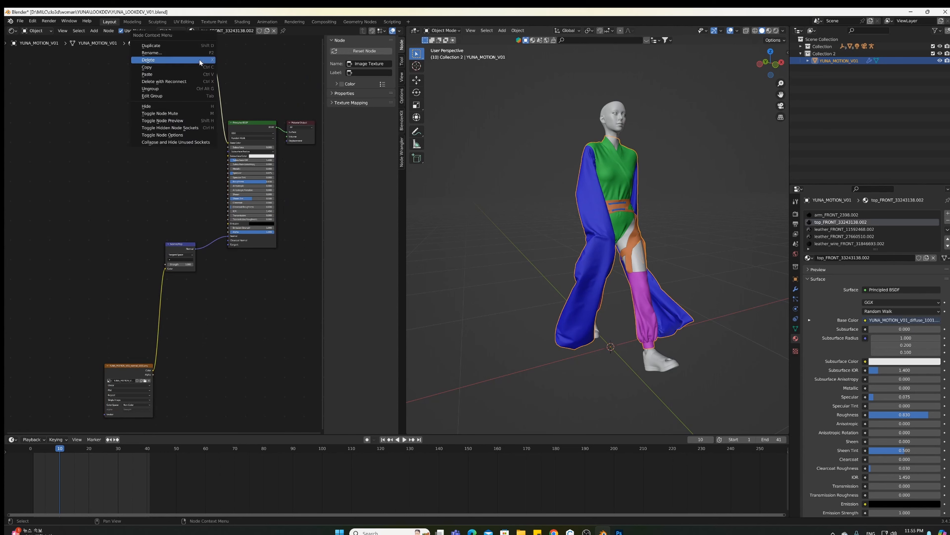
{"action": "left_click", "coordinate": [199, 61]}
{"action": "left_click_drag", "start_coordinate": [31, 190], "coordinate": [226, 422]}
{"action": "right_click", "coordinate": [188, 244]}
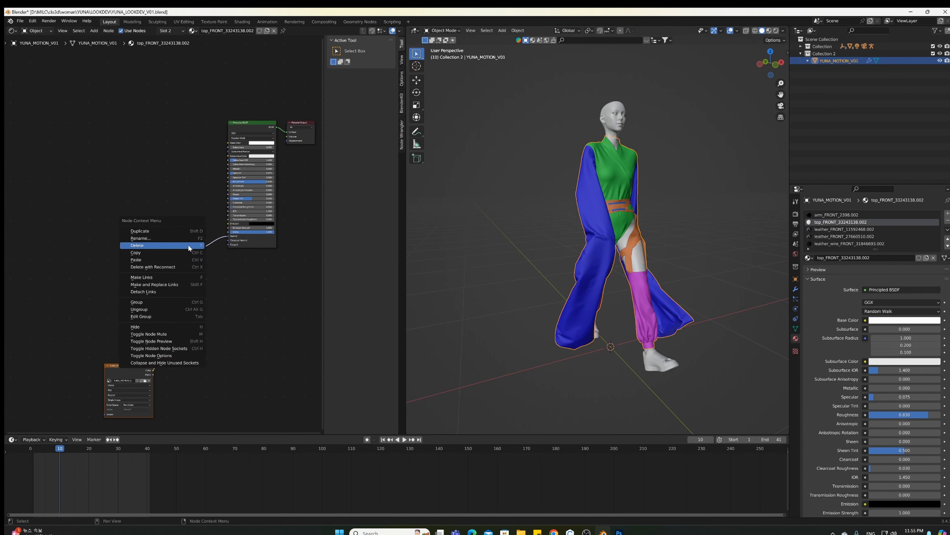
{"action": "left_click", "coordinate": [188, 244]}
Run Principled Texture Setup on the top material's Principled BSDF with all images from FOR_TEX_TESTURES_BaseColor.1001.png through FOR_TEX_TESTURES_Roughness.1004.png
{"action": "left_click", "coordinate": [244, 122]}
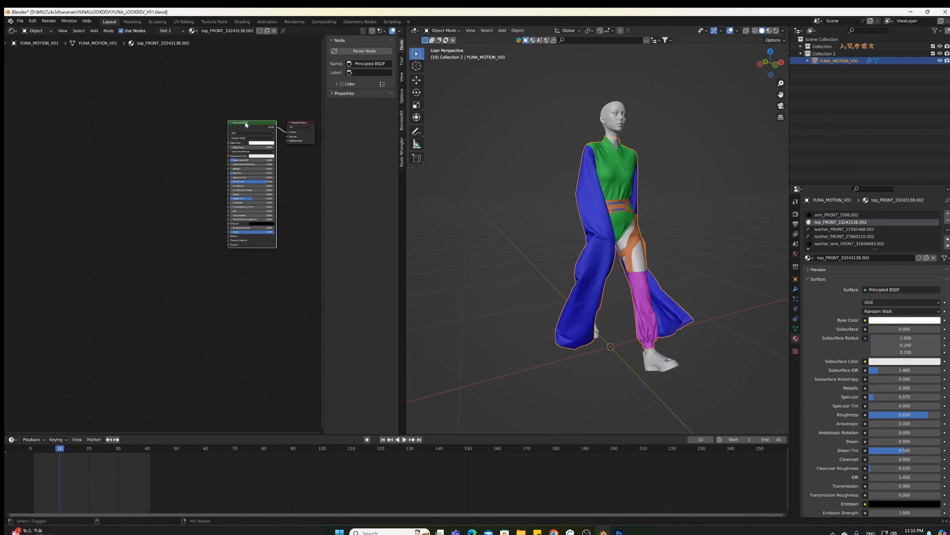
{"action": "key", "text": "ctrl+shift+t"}
{"action": "left_click", "coordinate": [259, 93]}
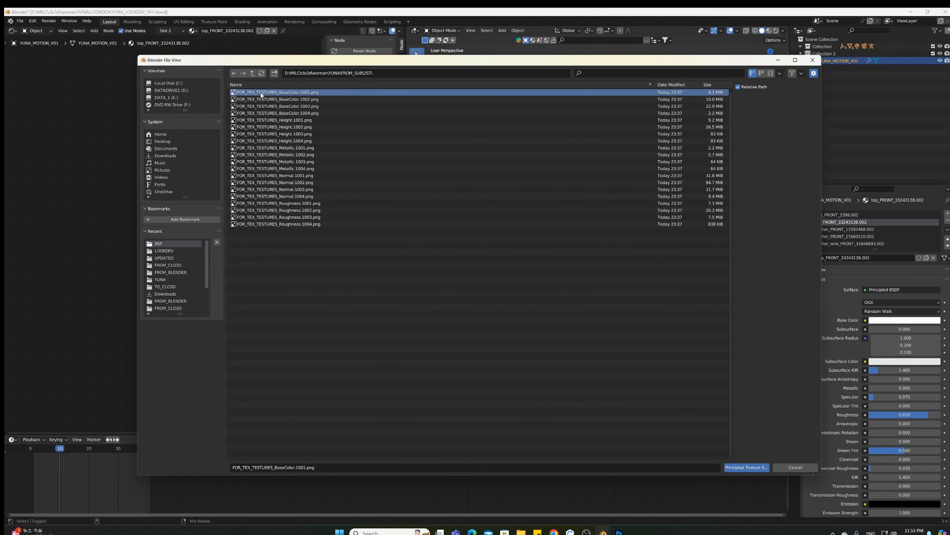
{"action": "left_click", "coordinate": [289, 224], "text": "shift"}
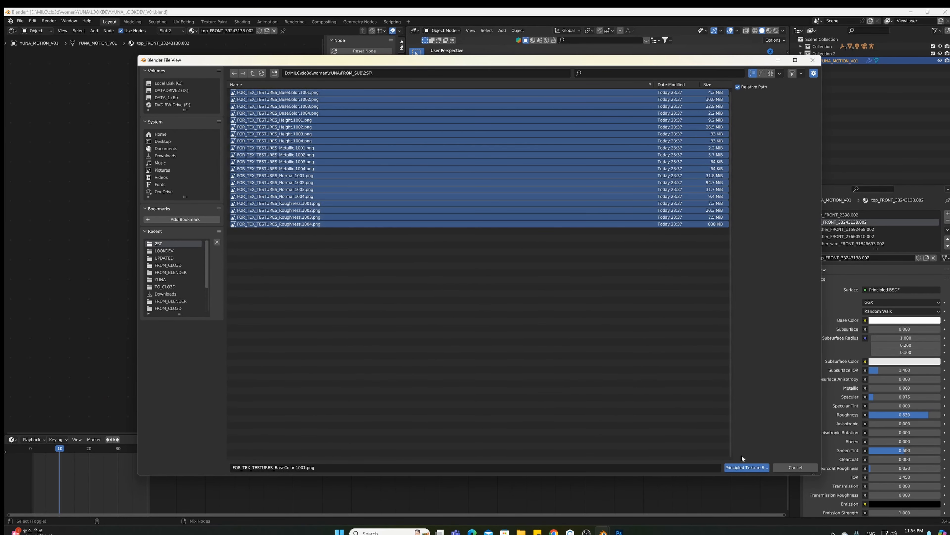
{"action": "left_click", "coordinate": [745, 469]}
Set the source of the Base Color and Metallic texture nodes to UDIM Tiles in the top_FRONT_33243138.002 material
{"action": "scroll", "coordinate": [112, 197], "scroll_direction": "up", "scroll_amount": 3}
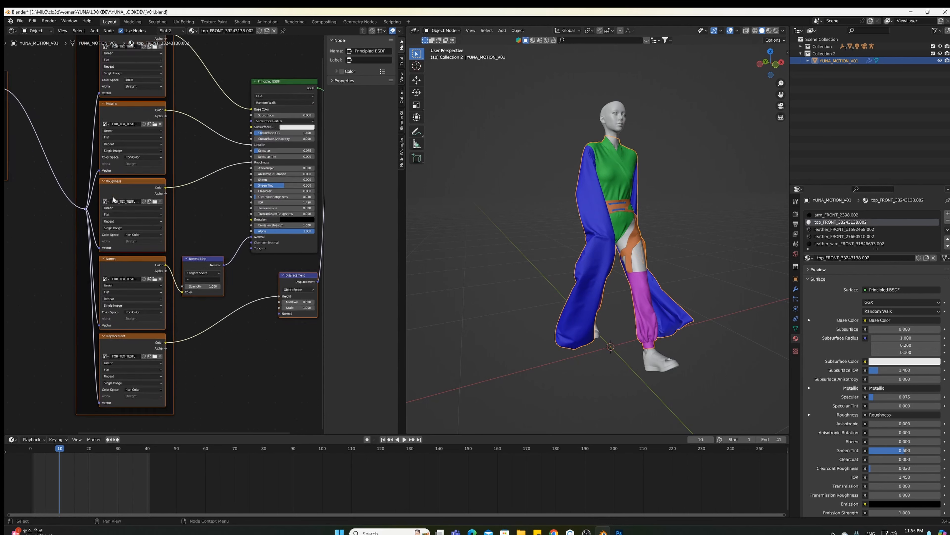
{"action": "middle_click_drag", "start_coordinate": [248, 193], "coordinate": [257, 231]}
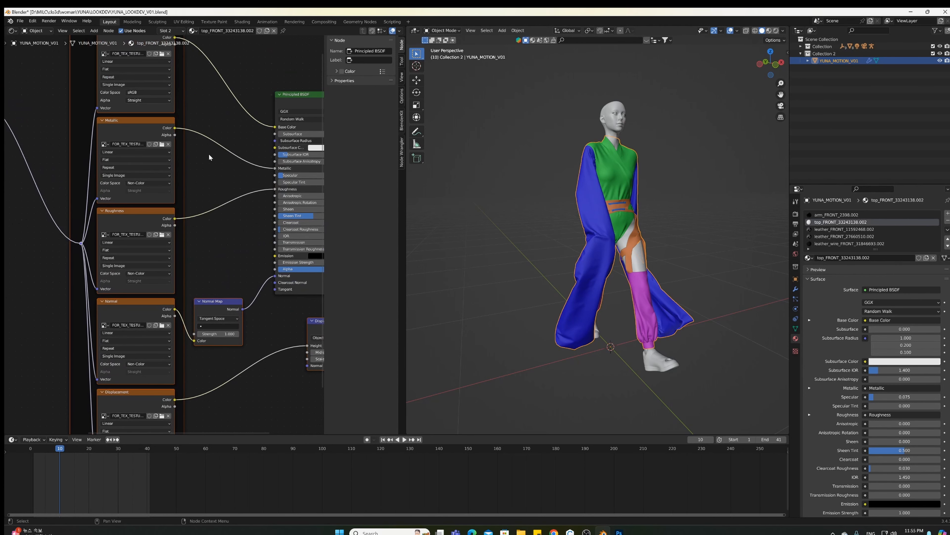
{"action": "left_click", "coordinate": [117, 84]}
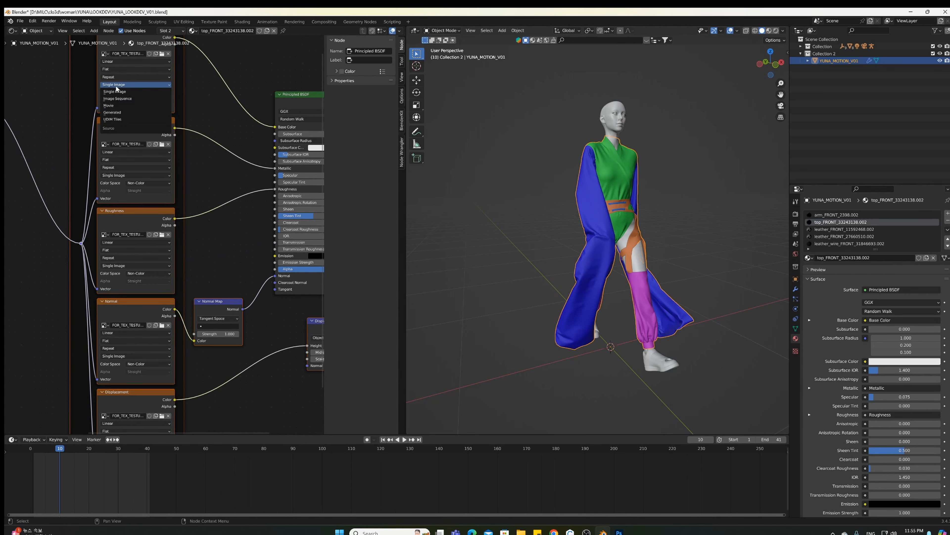
{"action": "left_click", "coordinate": [114, 119]}
{"action": "left_click", "coordinate": [122, 175]}
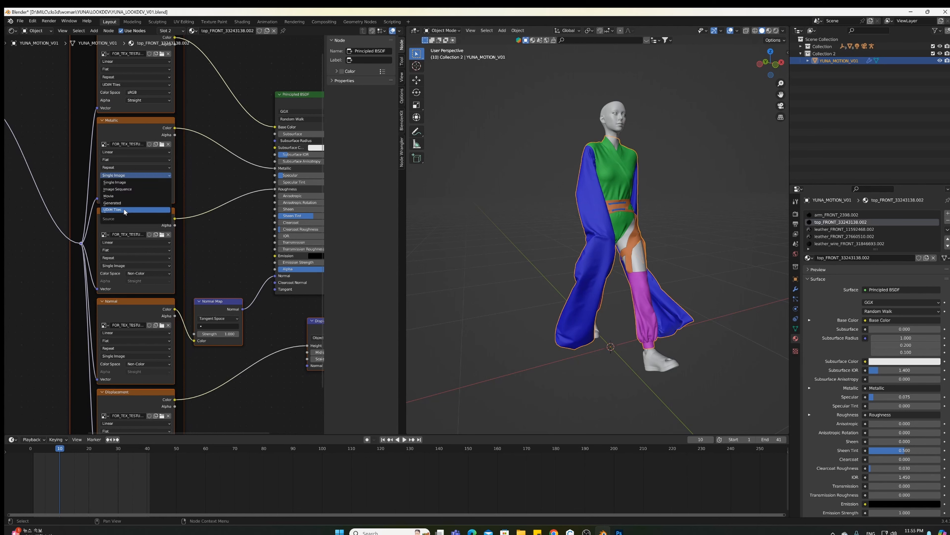
{"action": "left_click", "coordinate": [125, 211]}
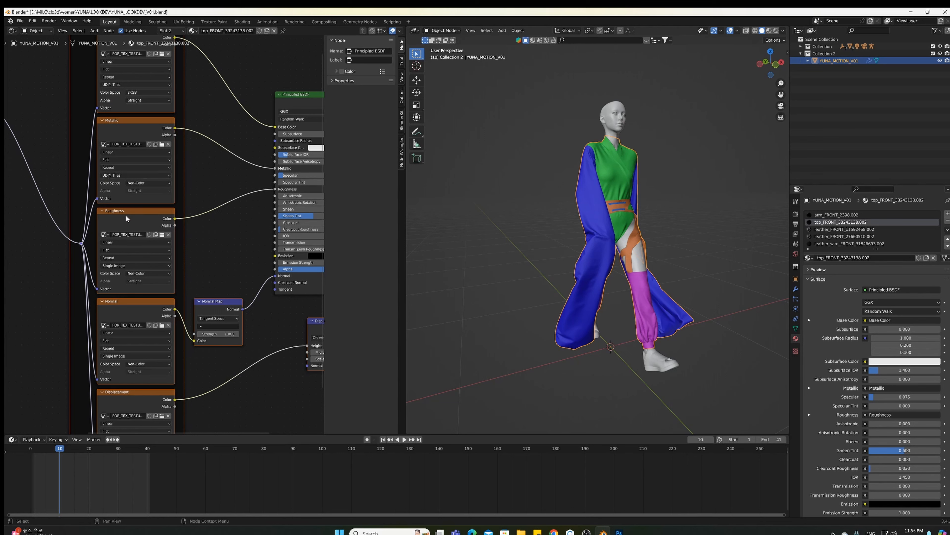
Set the Roughness, Normal and Displacement texture nodes' source to UDIM Tiles in the top_FRONT_33243138.002 material
{"action": "left_click", "coordinate": [127, 268]}
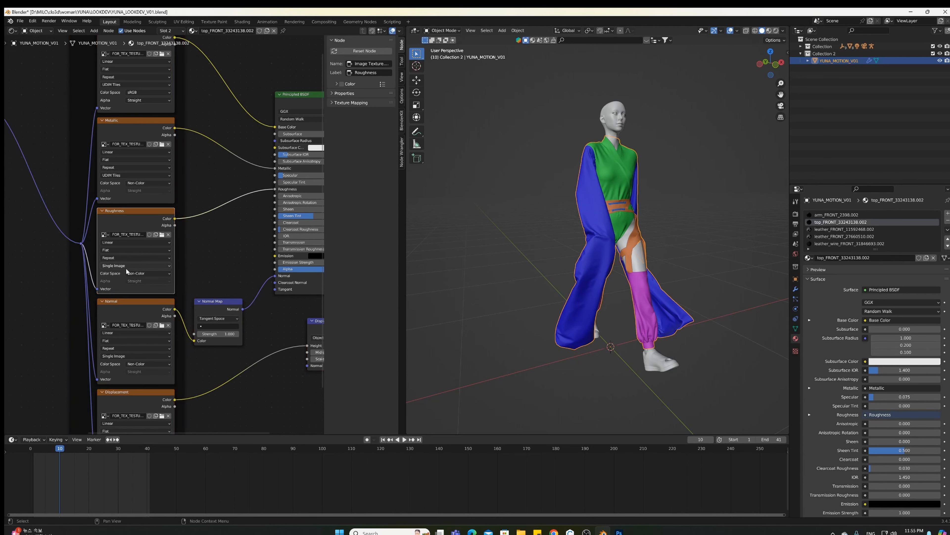
{"action": "left_click", "coordinate": [117, 302]}
{"action": "left_click", "coordinate": [130, 356]}
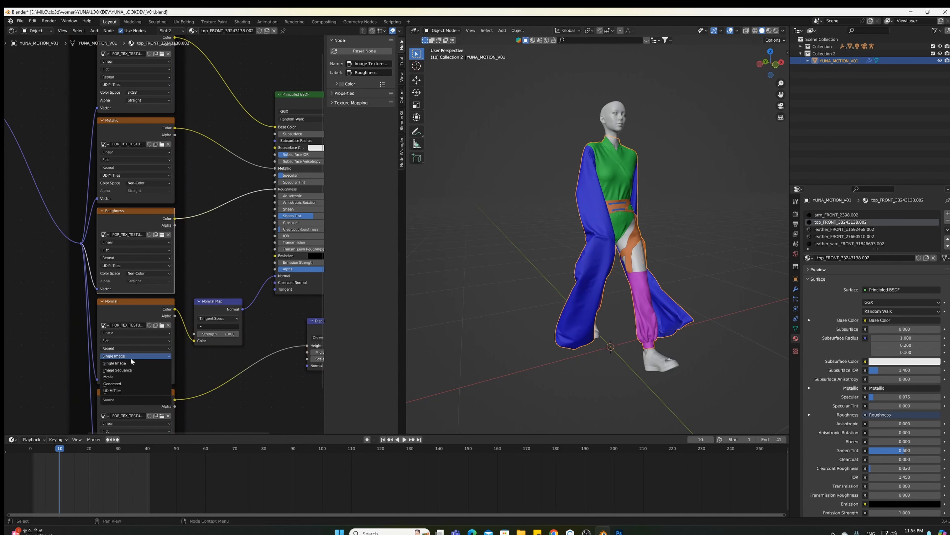
{"action": "left_click", "coordinate": [115, 391]}
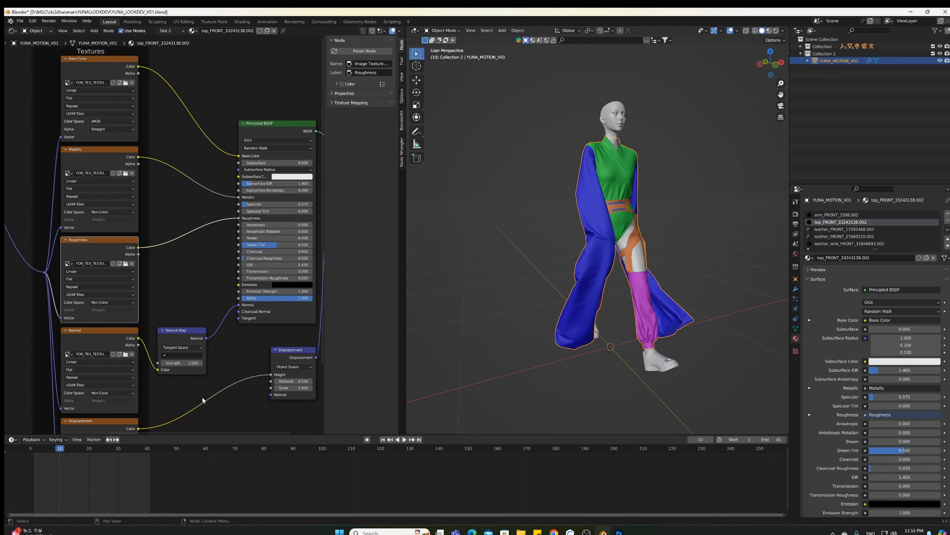
{"action": "middle_click_drag", "start_coordinate": [209, 384], "coordinate": [242, 257], "text": "shift"}
{"action": "left_click", "coordinate": [119, 350]}
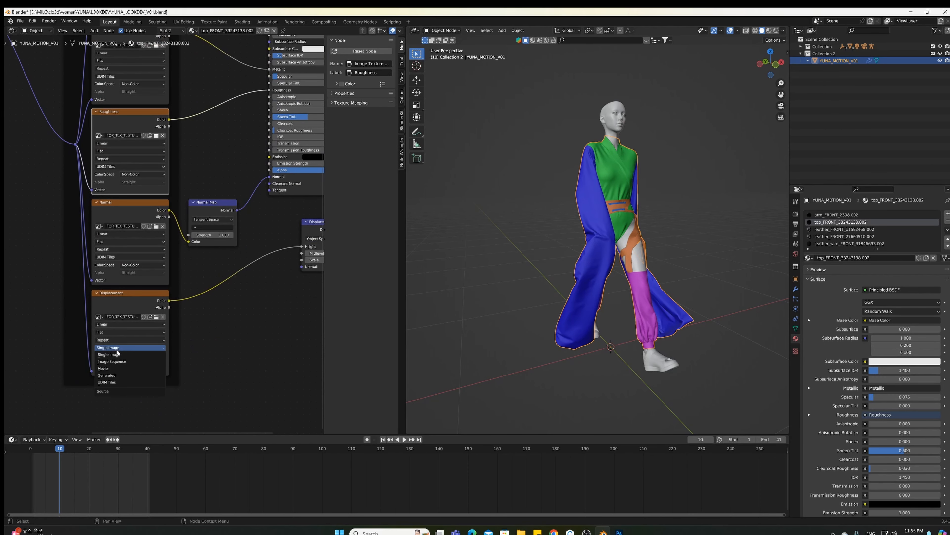
{"action": "left_click", "coordinate": [112, 383]}
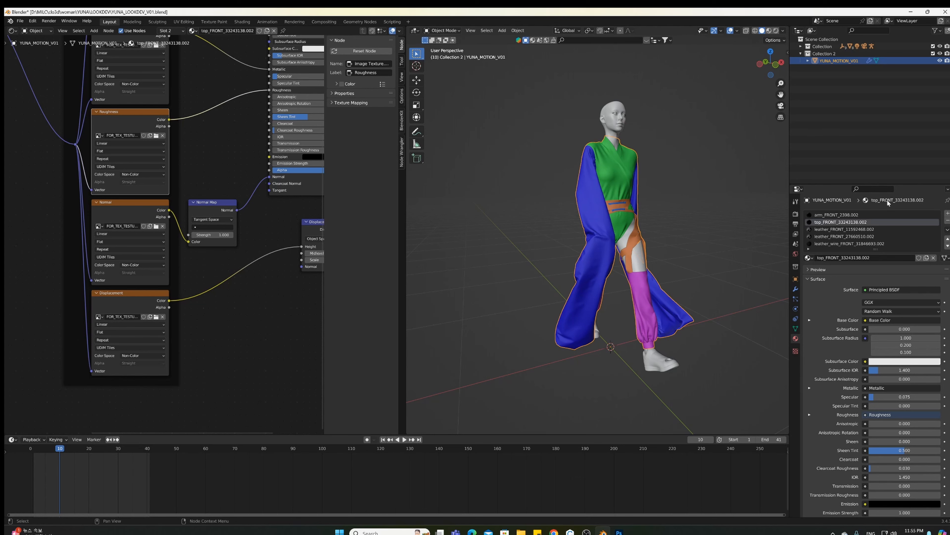
Remove the diffuse texture, normal texture and Normal Map nodes from the leather_FRONT_11592468.002 material
{"action": "left_click", "coordinate": [854, 227]}
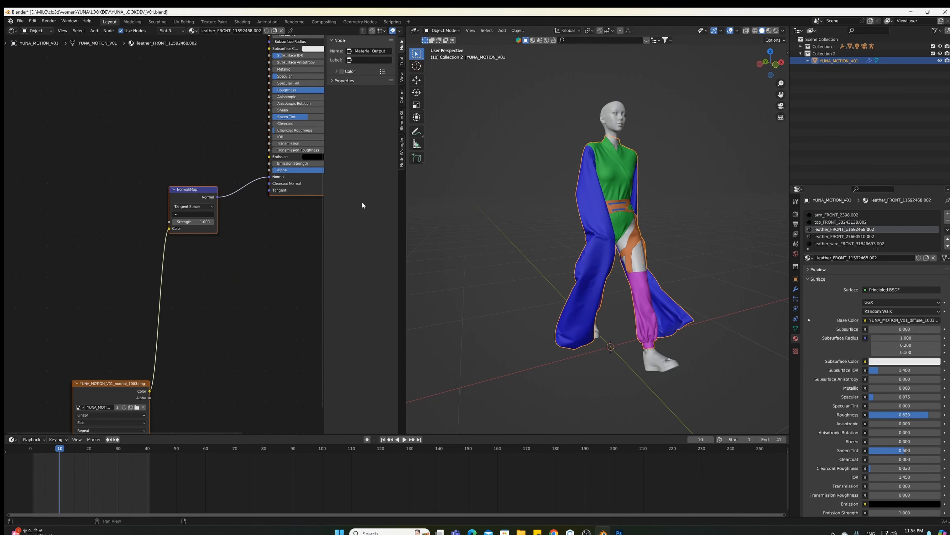
{"action": "scroll", "coordinate": [300, 180], "scroll_direction": "down", "scroll_amount": 3}
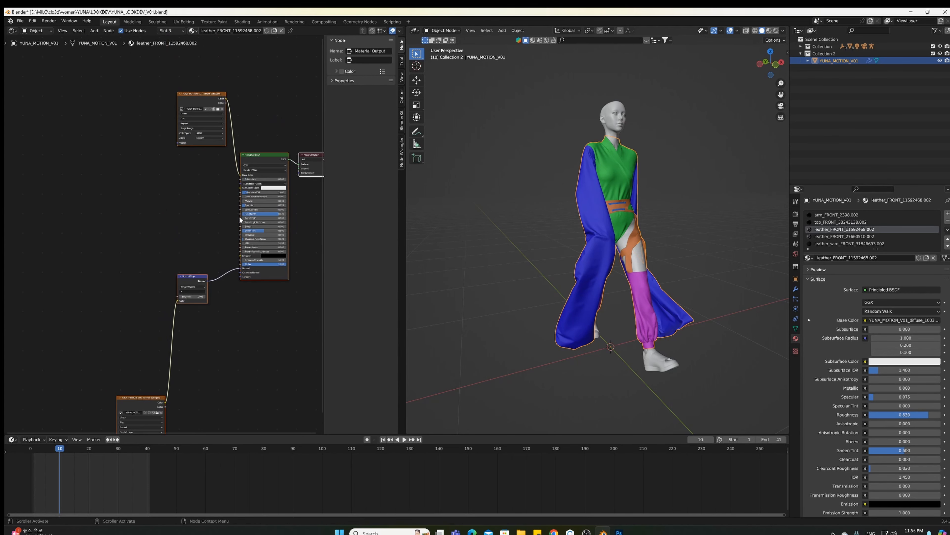
{"action": "left_click", "coordinate": [212, 97]}
{"action": "right_click", "coordinate": [211, 97]}
{"action": "left_click", "coordinate": [211, 97]}
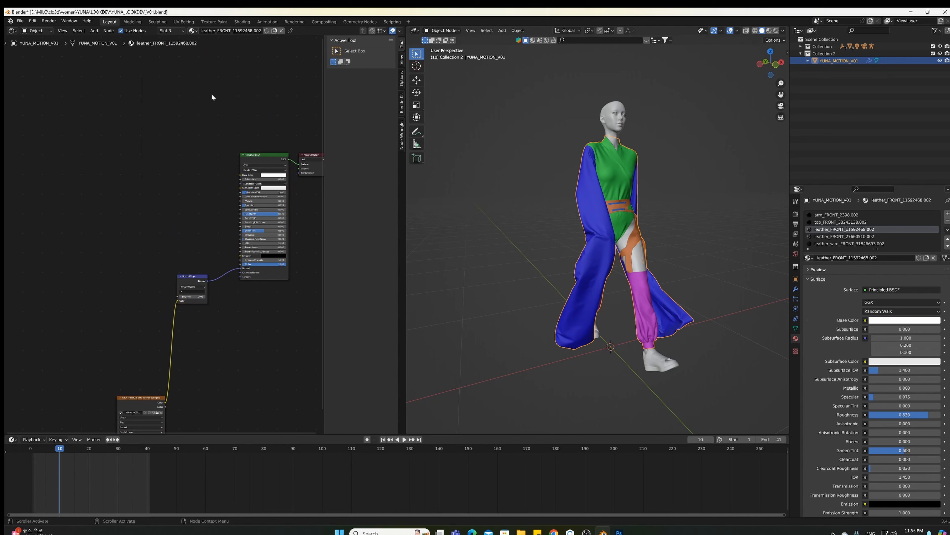
{"action": "middle_click_drag", "start_coordinate": [180, 208], "coordinate": [192, 149]}
{"action": "left_click_drag", "start_coordinate": [93, 181], "coordinate": [257, 403]}
{"action": "left_click_drag", "start_coordinate": [36, 185], "coordinate": [229, 395]}
{"action": "right_click", "coordinate": [212, 218]}
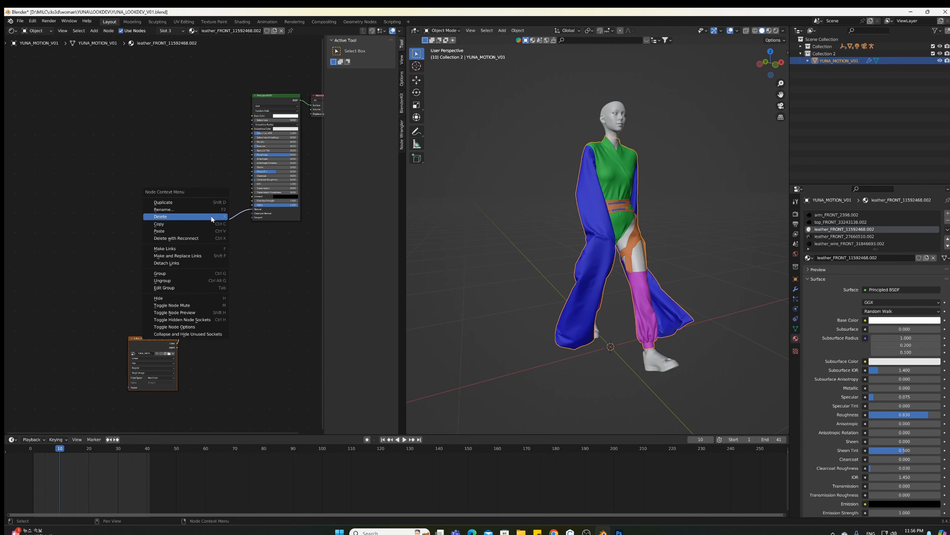
{"action": "left_click", "coordinate": [211, 216]}
Run Principled Texture Setup on the leather_FRONT_11592468.002 material's Principled BSDF with all FOR_TEX_TESTURES images, BaseColor.1001 through Roughness.1004
{"action": "left_click", "coordinate": [281, 97]}
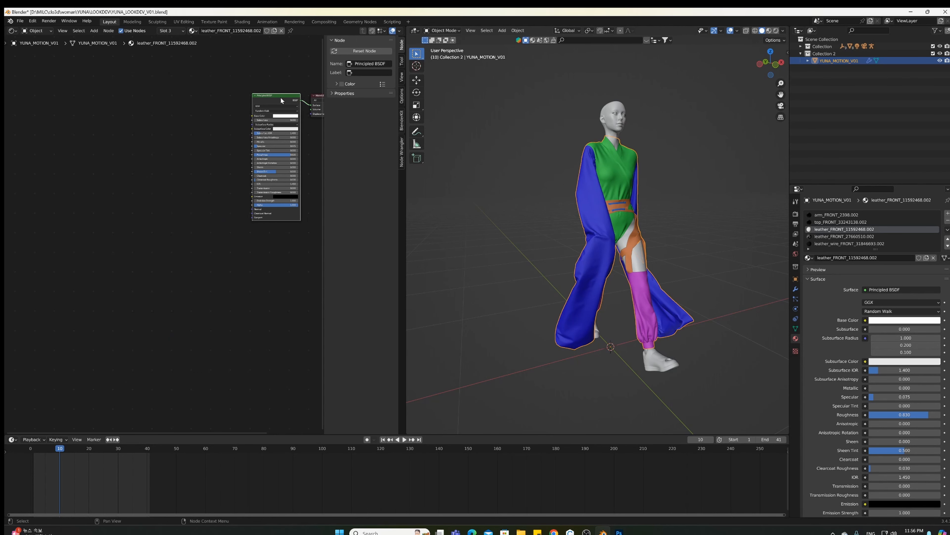
{"action": "key", "text": "ctrl+shift+t"}
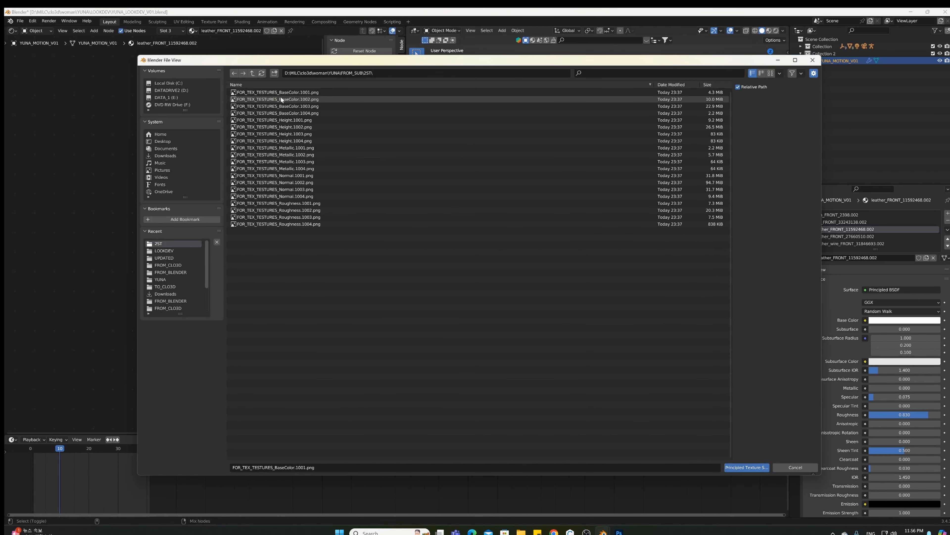
{"action": "left_click", "coordinate": [279, 94]}
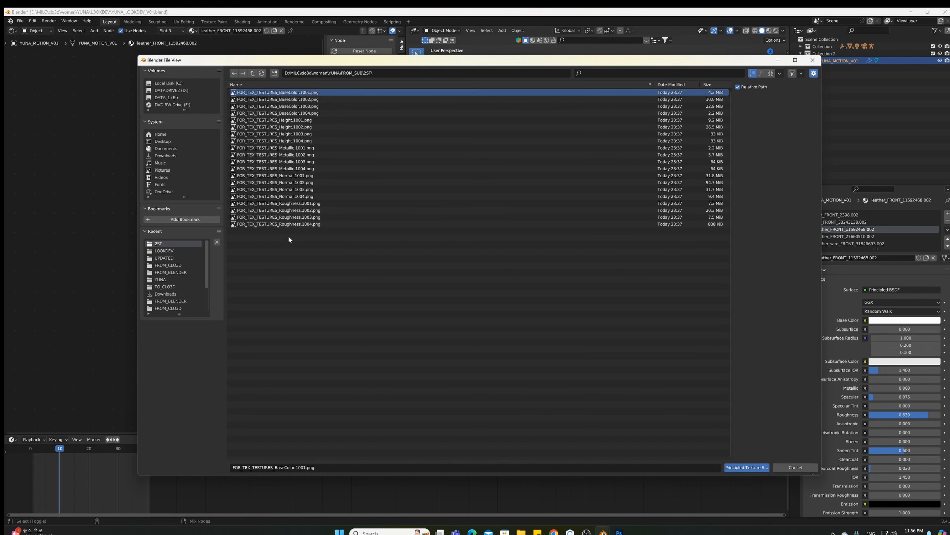
{"action": "left_click", "coordinate": [289, 224], "text": "shift"}
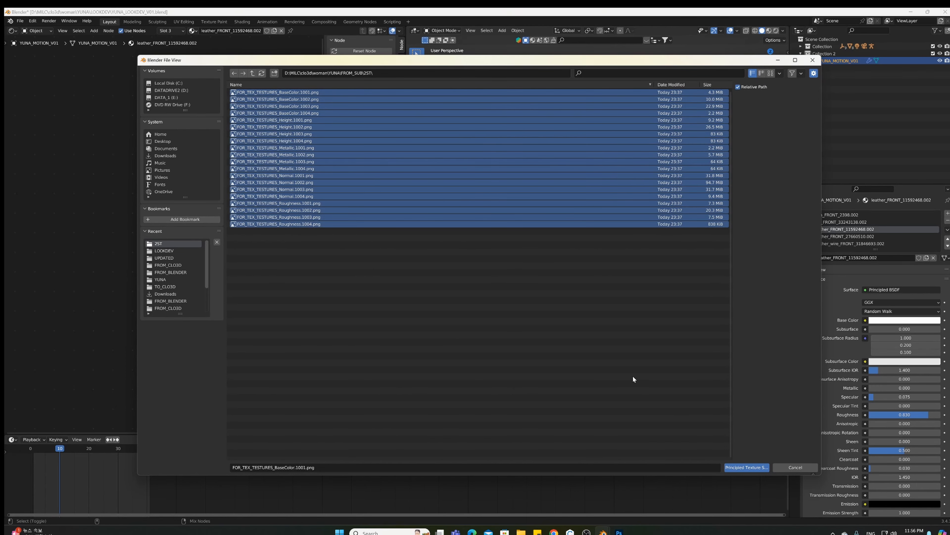
{"action": "left_click", "coordinate": [751, 468]}
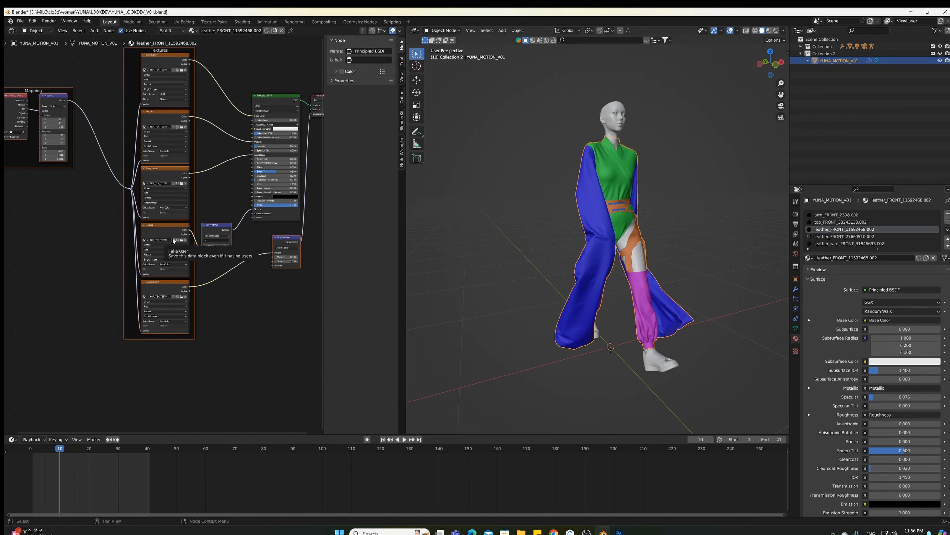
Set the Displacement, Normal, Roughness and Metallic texture nodes' source to UDIM Tiles in the leather_FRONT_11592468.002 material
{"action": "scroll", "coordinate": [172, 238], "scroll_direction": "up", "scroll_amount": 4}
{"action": "scroll", "coordinate": [172, 237], "scroll_direction": "up", "scroll_amount": 1}
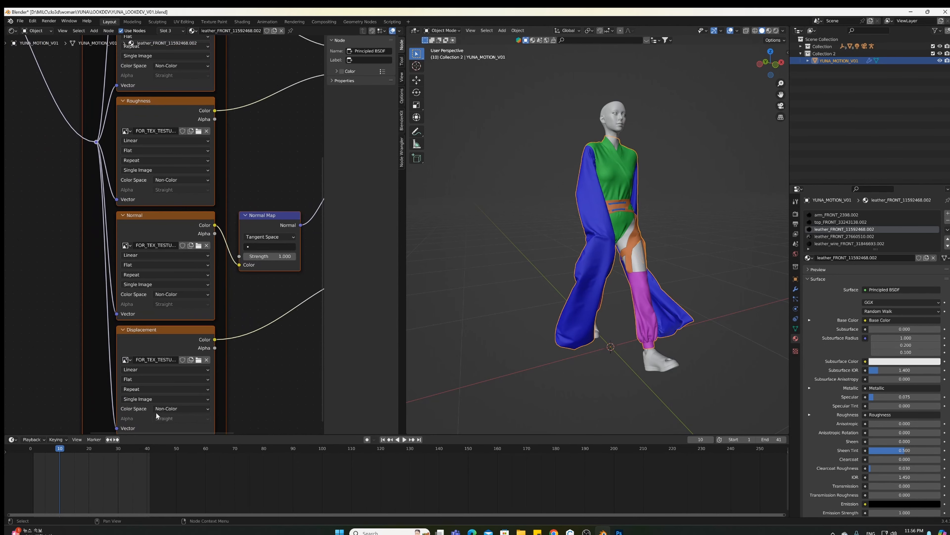
{"action": "left_click", "coordinate": [154, 399]}
{"action": "left_click", "coordinate": [142, 442]}
{"action": "left_click", "coordinate": [152, 285]}
{"action": "left_click", "coordinate": [142, 329]}
{"action": "left_click", "coordinate": [156, 170]}
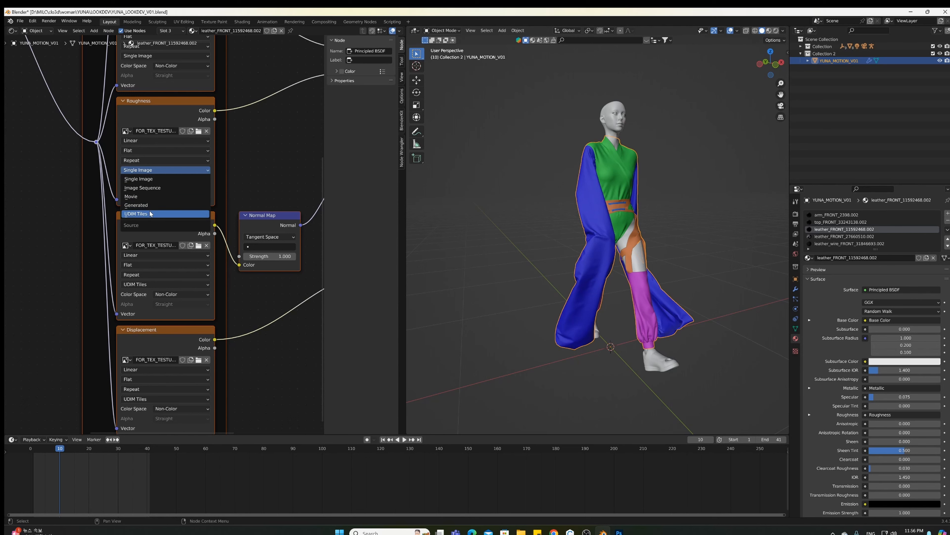
{"action": "left_click", "coordinate": [149, 211]}
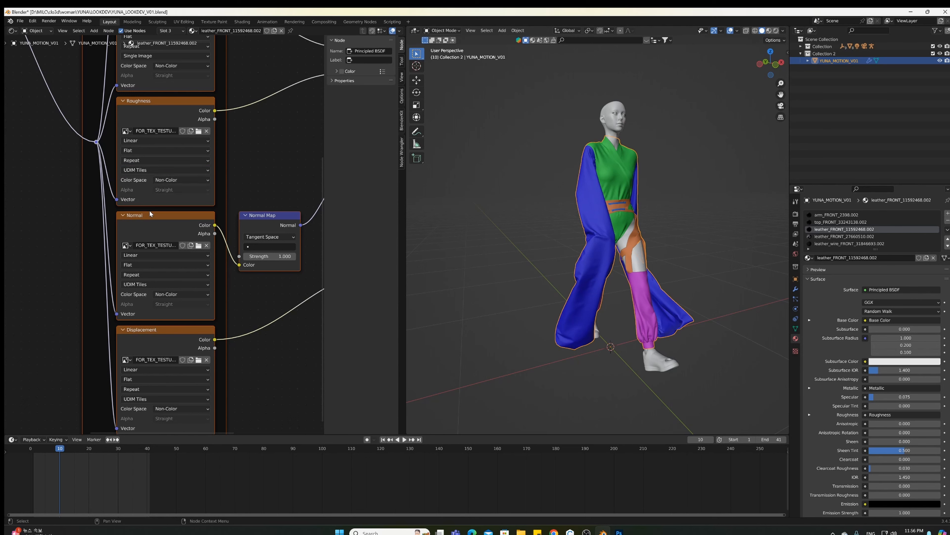
{"action": "left_click", "coordinate": [169, 55]}
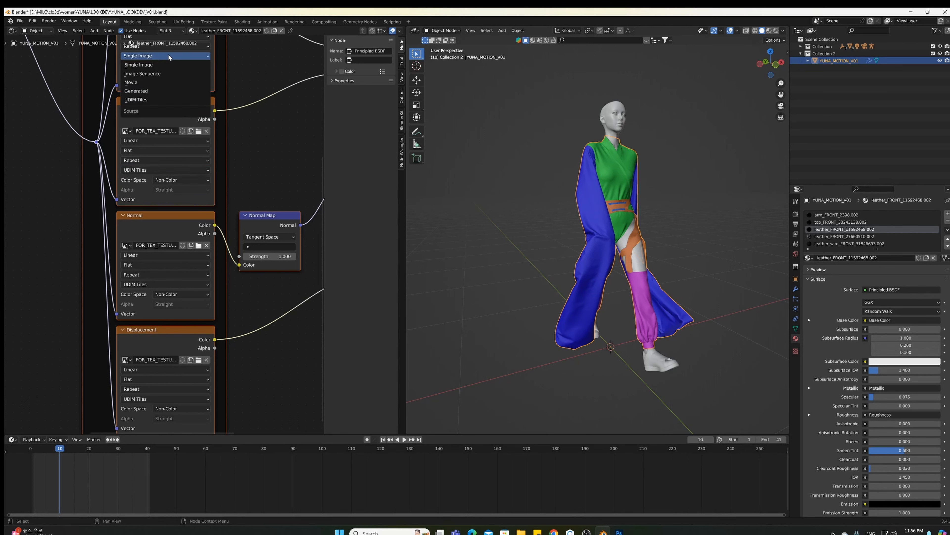
{"action": "left_click", "coordinate": [148, 99]}
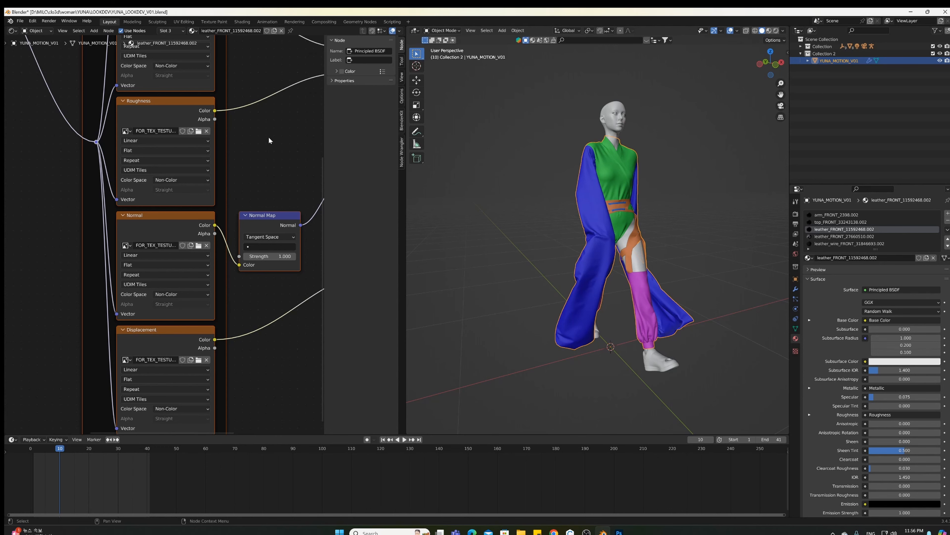
Set the Base Color texture node's source to UDIM Tiles in the leather_FRONT_11592468.002 material
{"action": "scroll", "coordinate": [269, 140], "scroll_direction": "down", "scroll_amount": 1}
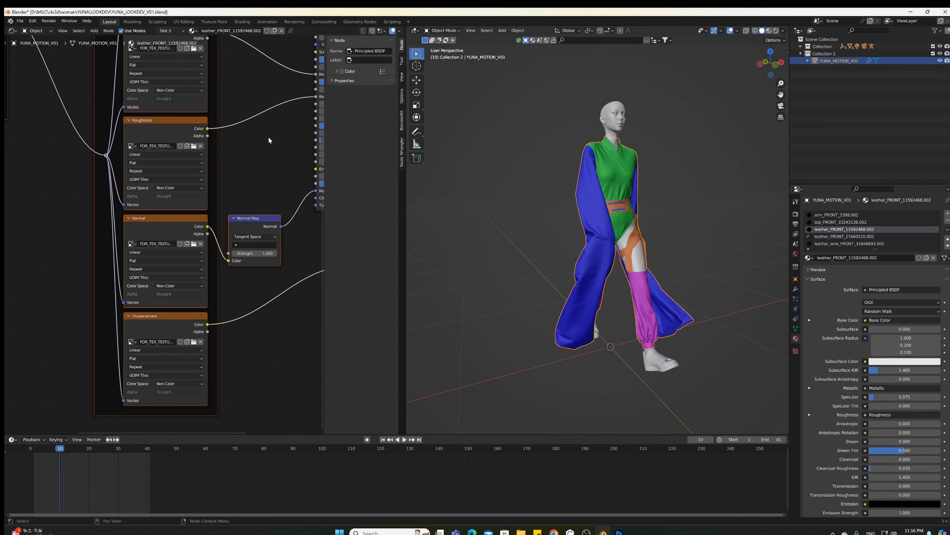
{"action": "scroll", "coordinate": [267, 137], "scroll_direction": "up", "scroll_amount": 5, "text": "shift"}
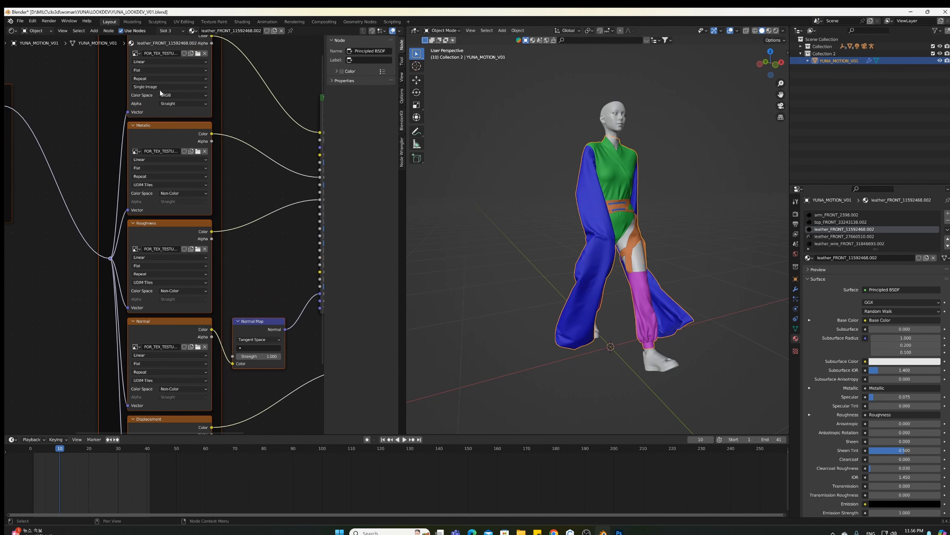
{"action": "left_click", "coordinate": [155, 87]}
{"action": "left_click", "coordinate": [152, 120]}
{"action": "middle_click_drag", "start_coordinate": [258, 236], "coordinate": [252, 68], "text": "shift"}
Remove the diffuse texture, normal texture and Normal Map nodes from the leather_FRONT_27660510.002 material
{"action": "left_click", "coordinate": [863, 236]}
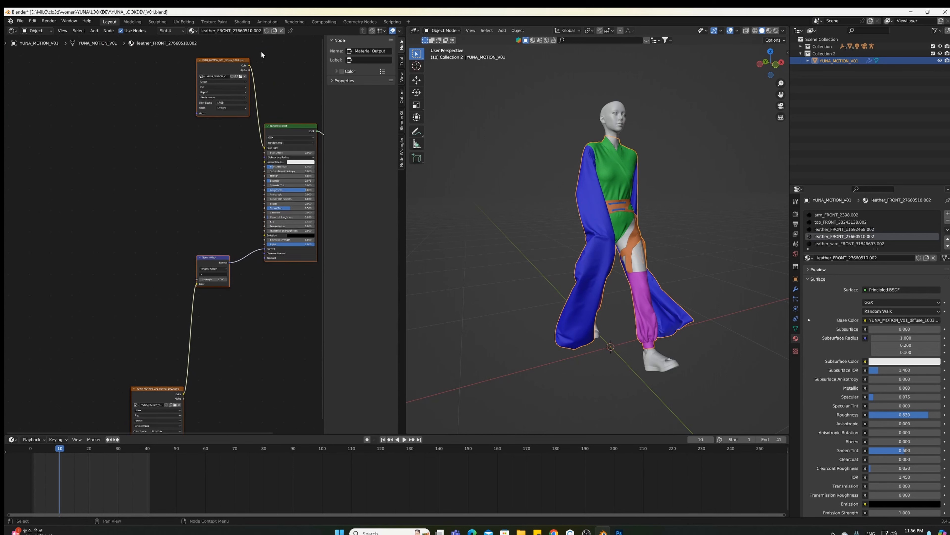
{"action": "left_click", "coordinate": [230, 60]}
{"action": "right_click", "coordinate": [229, 61]}
{"action": "left_click", "coordinate": [229, 61]}
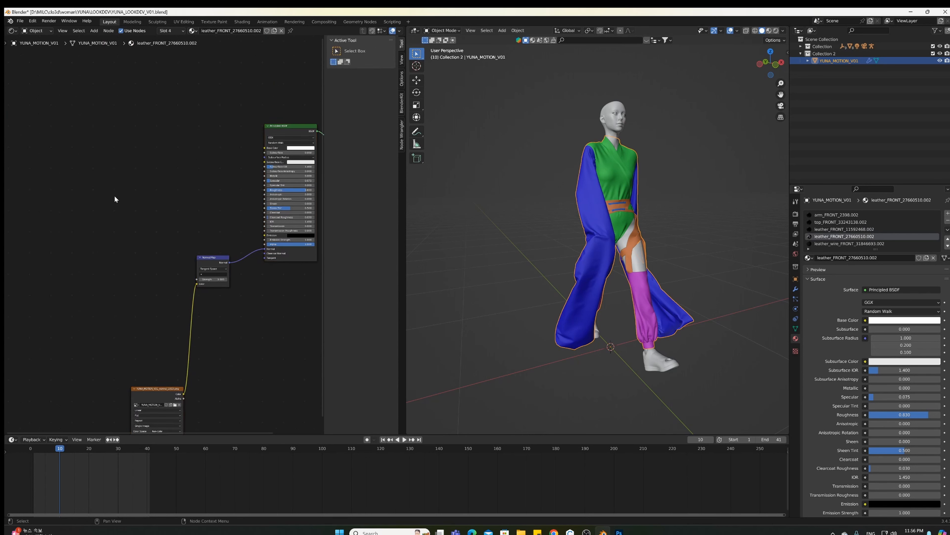
{"action": "left_click_drag", "start_coordinate": [74, 208], "coordinate": [226, 425]}
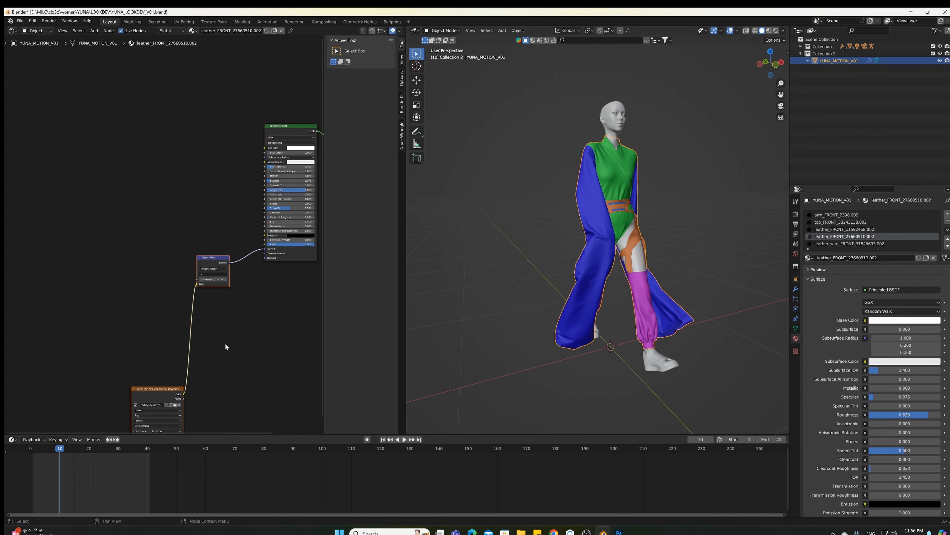
{"action": "right_click", "coordinate": [216, 258]}
{"action": "left_click", "coordinate": [216, 259]}
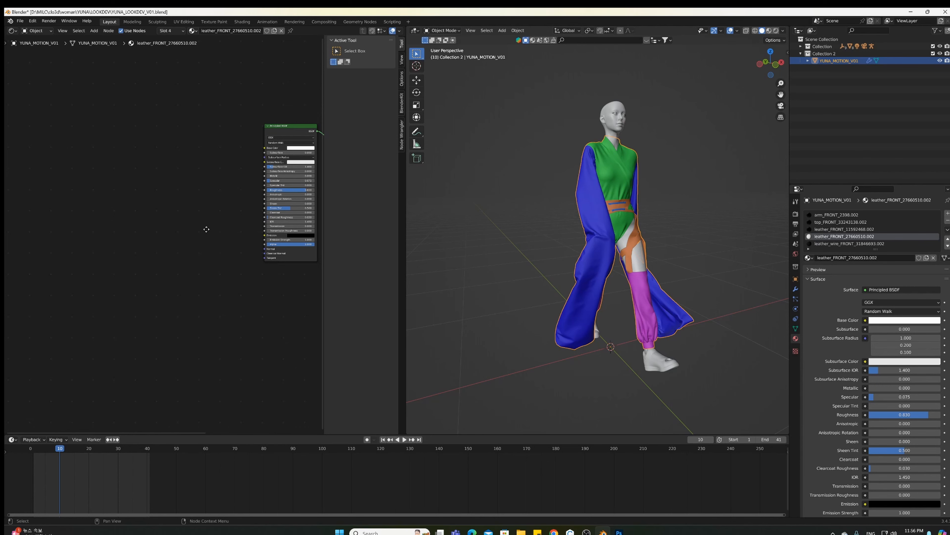
Run Principled Texture Setup on the leather_FRONT_27660510.002 material's Principled BSDF with all FOR_TEX_TESTURES images, BaseColor.1001 through Roughness.1004
{"action": "middle_click_drag", "start_coordinate": [207, 229], "coordinate": [193, 227]}
{"action": "left_click", "coordinate": [280, 124]}
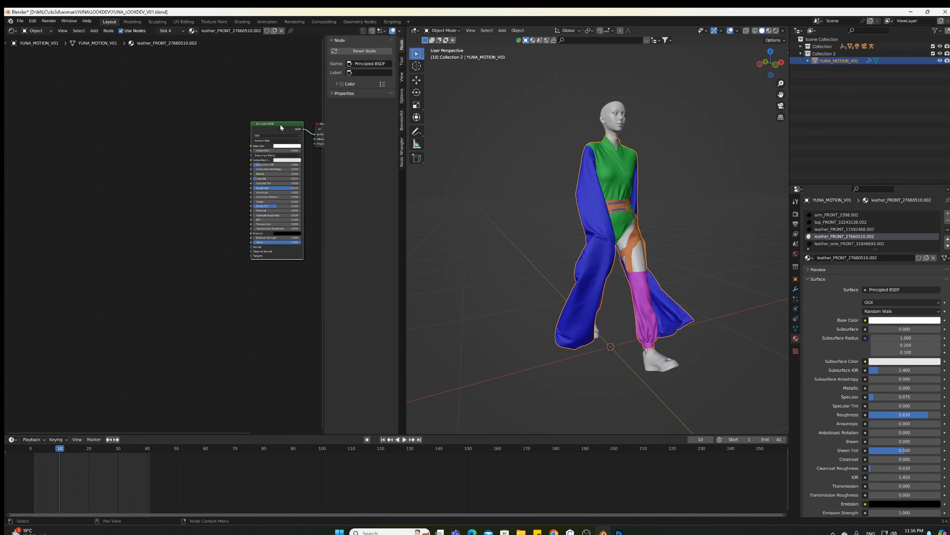
{"action": "key", "text": "ctrl+shift+t"}
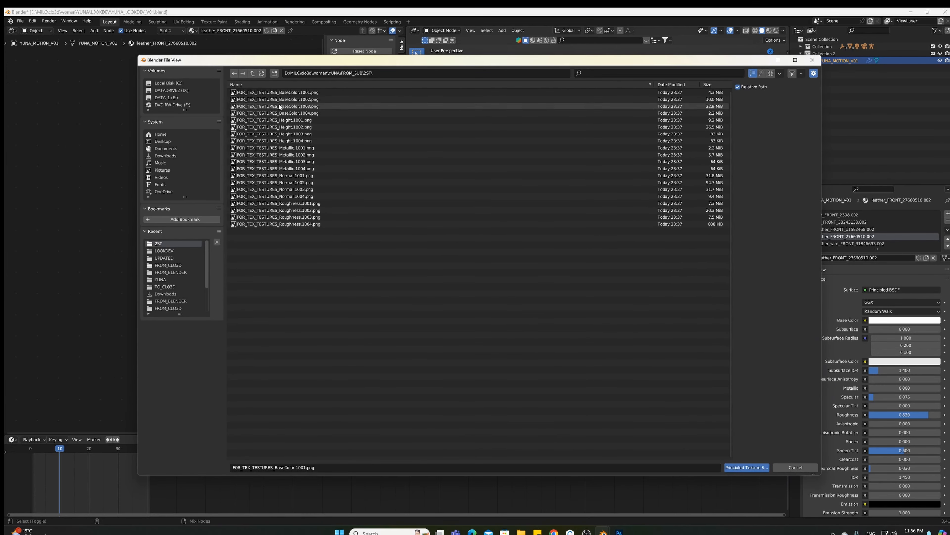
{"action": "left_click", "coordinate": [284, 91]}
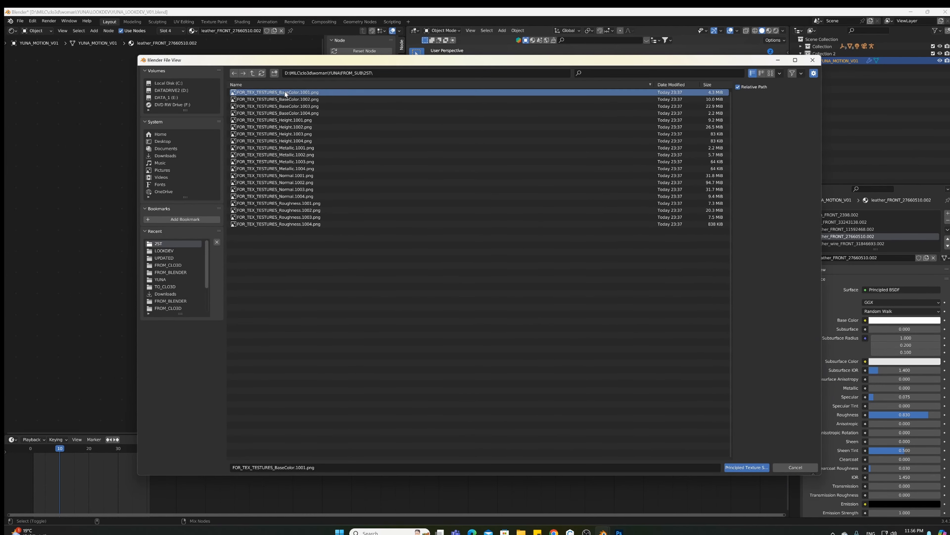
{"action": "left_click", "coordinate": [307, 223], "text": "shift"}
{"action": "left_click", "coordinate": [747, 467]}
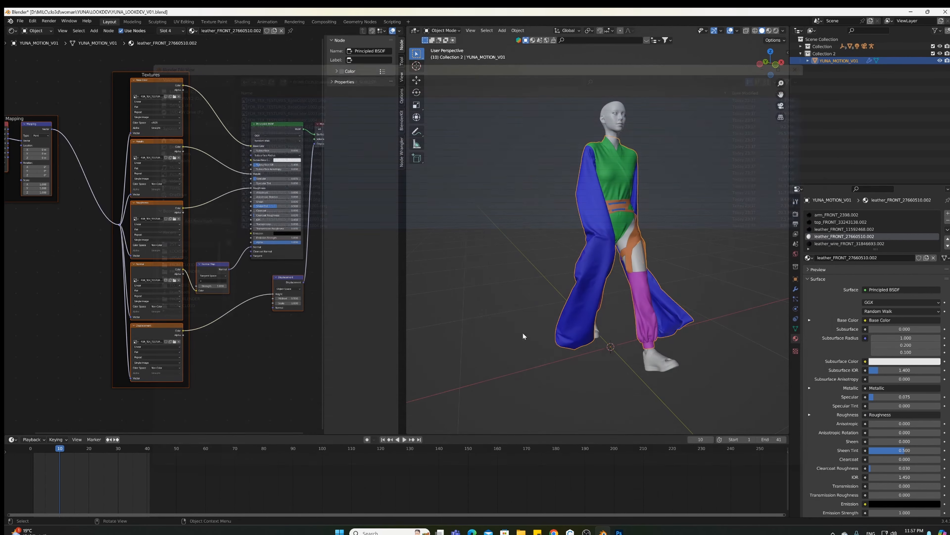
Set the Base Color and Metallic texture nodes' source to UDIM Tiles in the leather_FRONT_27660510.002 material
{"action": "scroll", "coordinate": [159, 151], "scroll_direction": "up", "scroll_amount": 1}
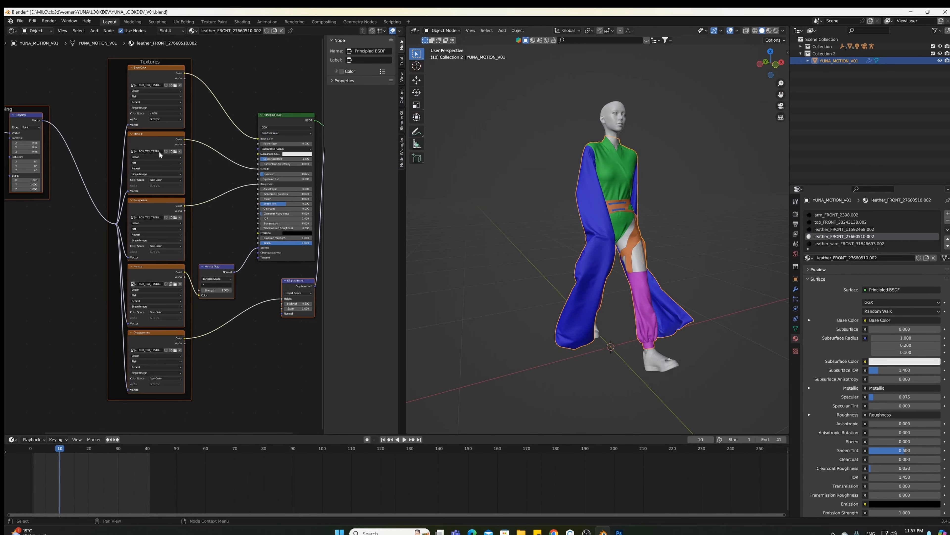
{"action": "scroll", "coordinate": [163, 128], "scroll_direction": "up", "scroll_amount": 2}
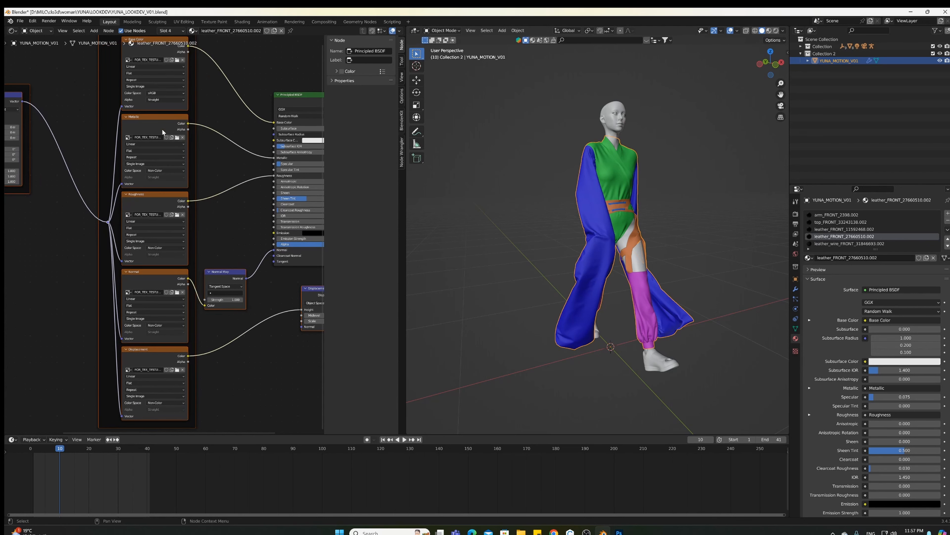
{"action": "left_click", "coordinate": [150, 87]}
{"action": "left_click", "coordinate": [142, 118]}
{"action": "left_click", "coordinate": [135, 166]}
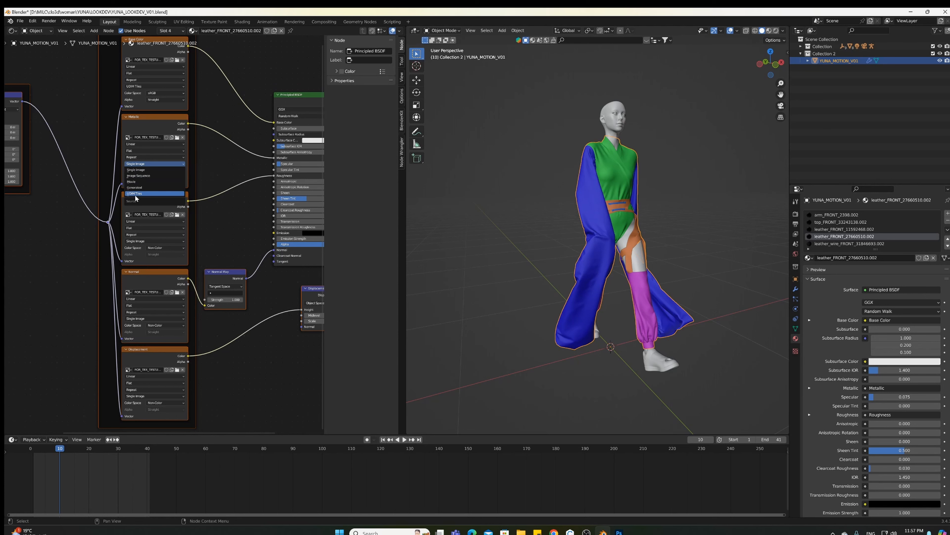
{"action": "left_click", "coordinate": [137, 193]}
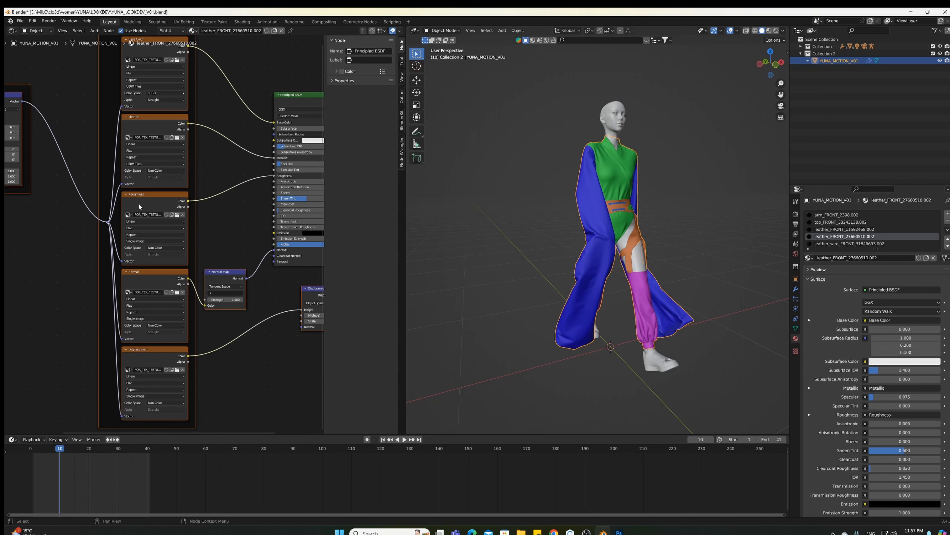
Set the Roughness, Normal and Displacement texture nodes' source to UDIM Tiles in the leather_FRONT_27660510.002 material and save the file
{"action": "left_click", "coordinate": [151, 242]}
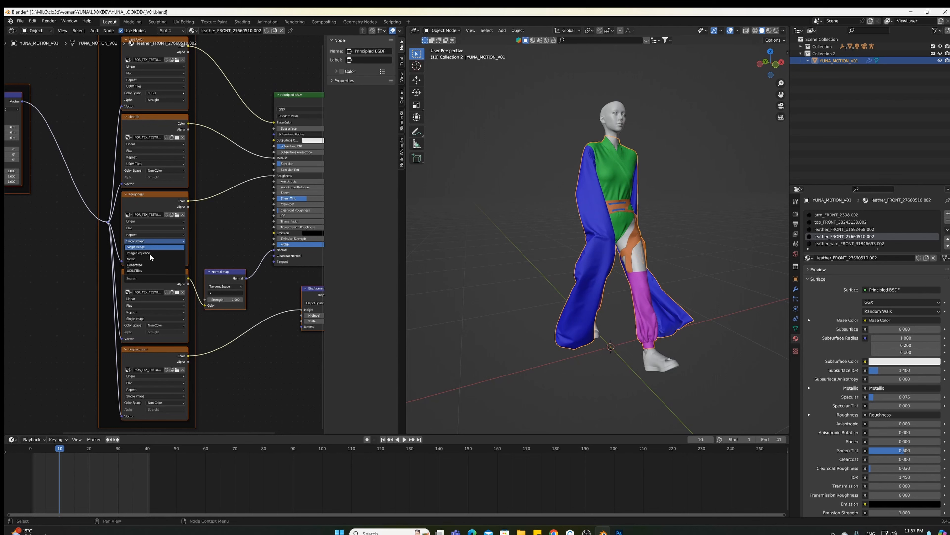
{"action": "left_click", "coordinate": [144, 271]}
{"action": "left_click", "coordinate": [148, 318]}
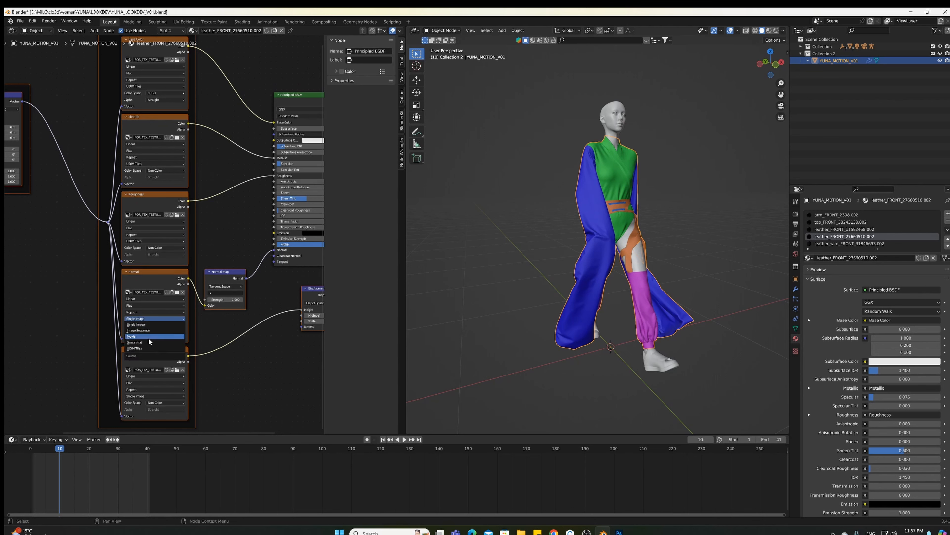
{"action": "left_click", "coordinate": [148, 353]}
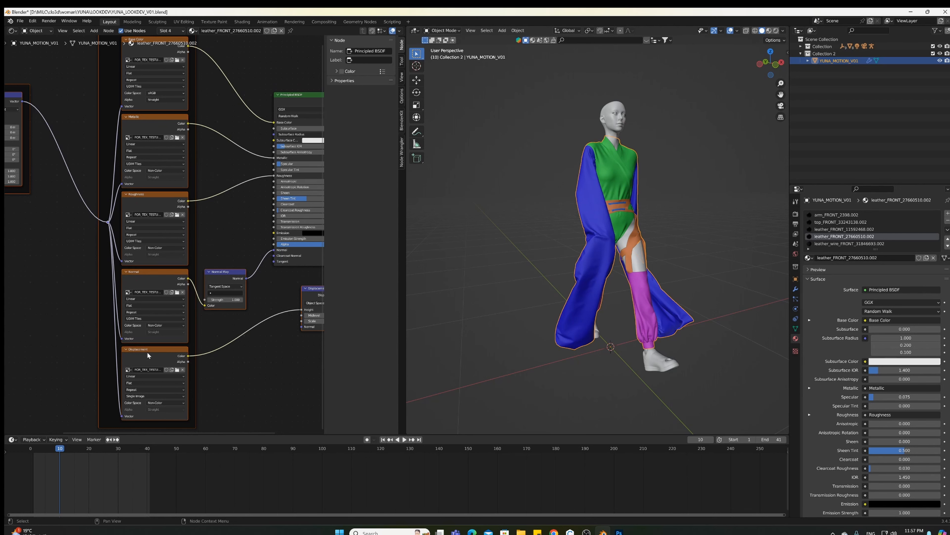
{"action": "left_click", "coordinate": [159, 396]}
{"action": "left_click", "coordinate": [138, 425]}
{"action": "scroll", "coordinate": [214, 372], "scroll_direction": "down", "scroll_amount": 1}
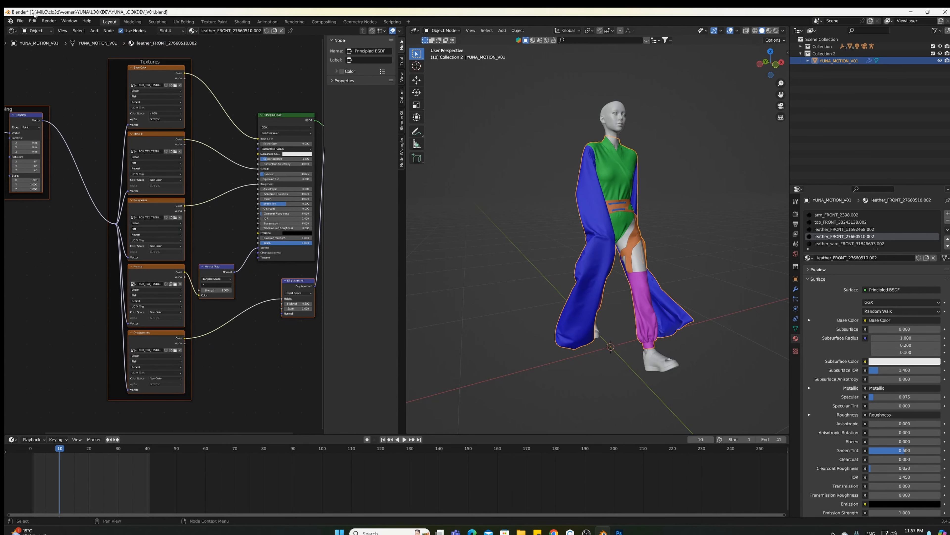
{"action": "left_click", "coordinate": [21, 20]}
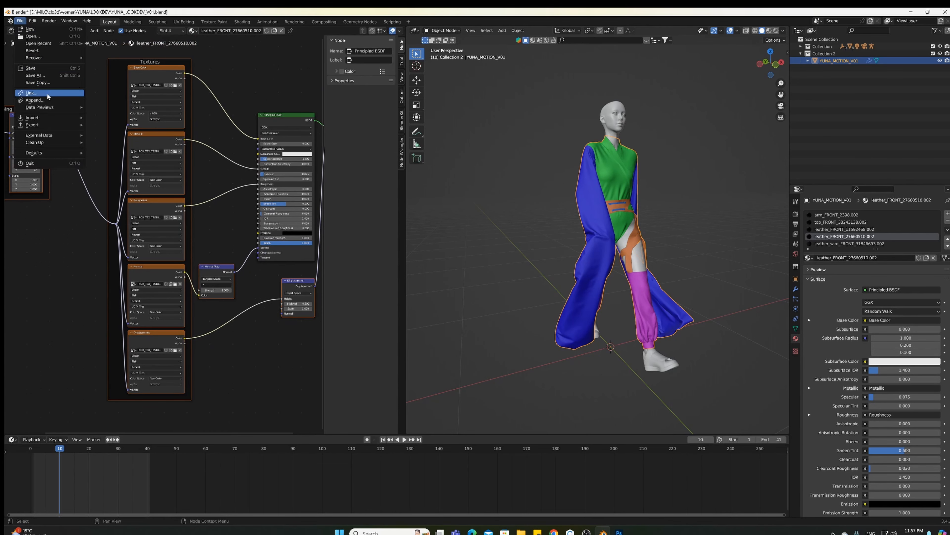
{"action": "left_click", "coordinate": [39, 69]}
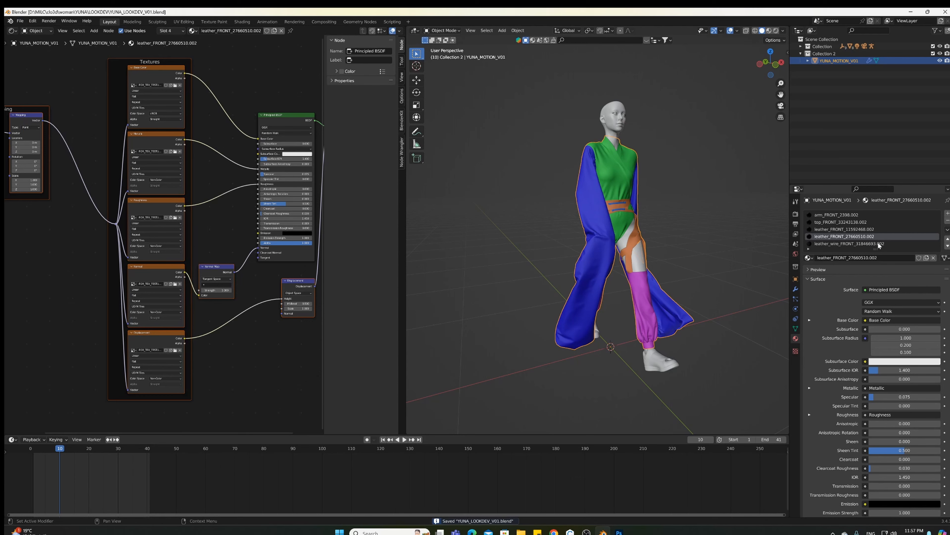
Remove the diffuse texture, normal texture and Normal Map nodes from the leather_wire_FRONT_31846693.002 material
{"action": "scroll", "coordinate": [897, 233], "scroll_direction": "down", "scroll_amount": 1}
{"action": "left_click", "coordinate": [866, 224]}
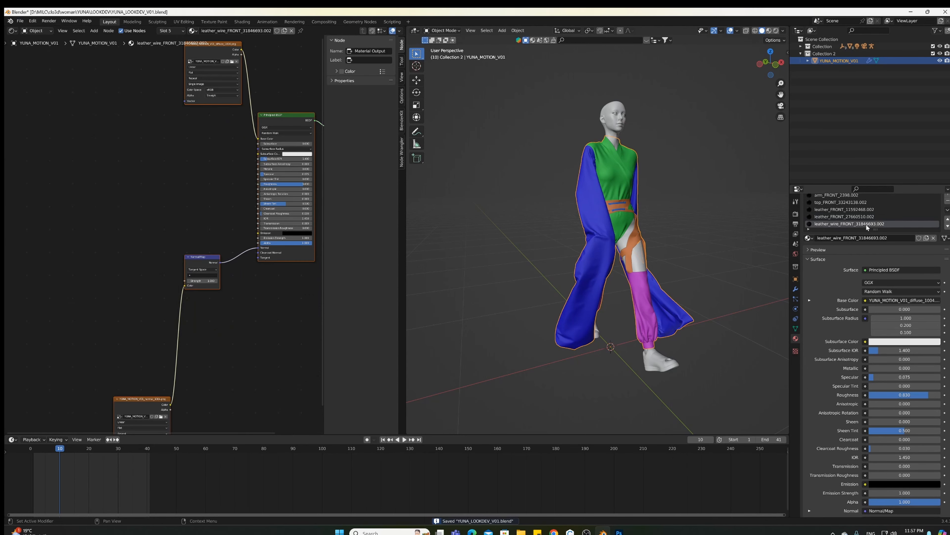
{"action": "left_click", "coordinate": [212, 70]}
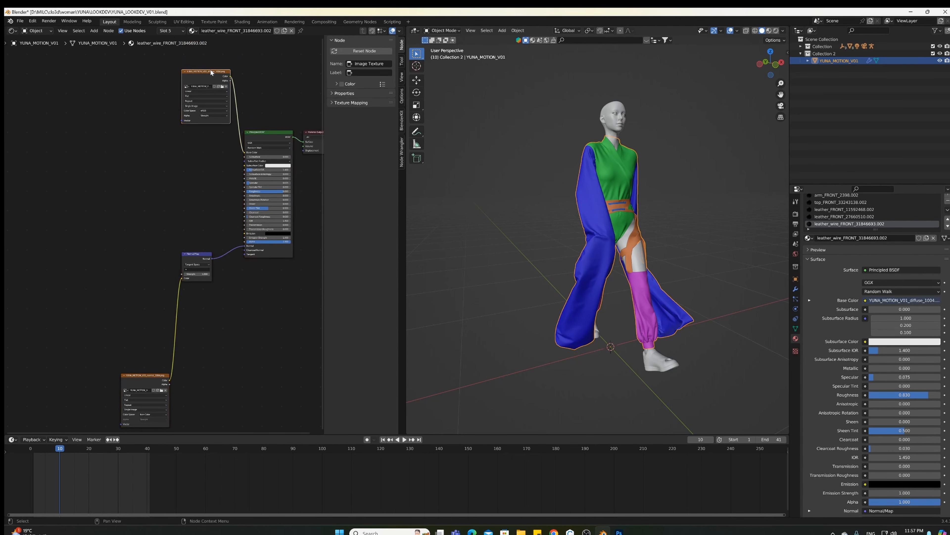
{"action": "right_click", "coordinate": [211, 70]}
{"action": "left_click", "coordinate": [211, 71]}
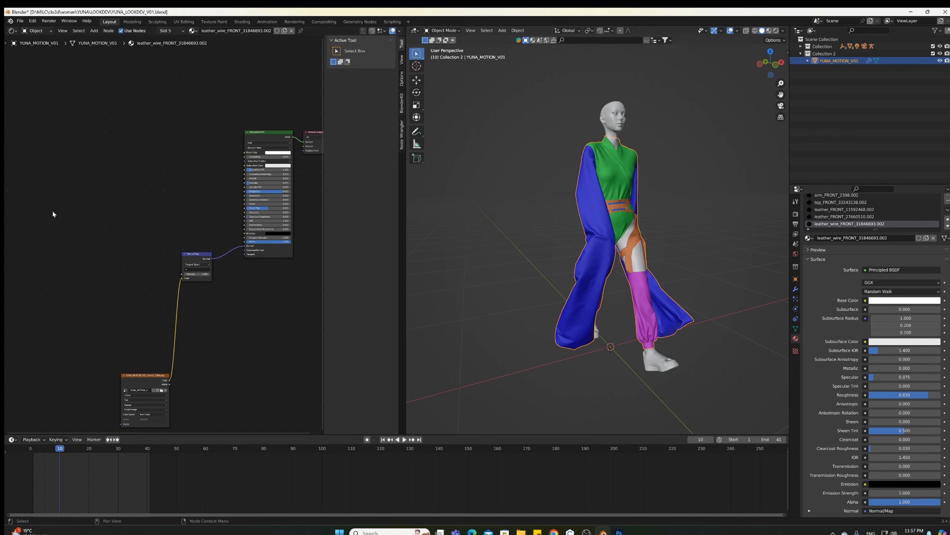
{"action": "left_click_drag", "start_coordinate": [52, 210], "coordinate": [213, 412]}
{"action": "right_click", "coordinate": [203, 258]}
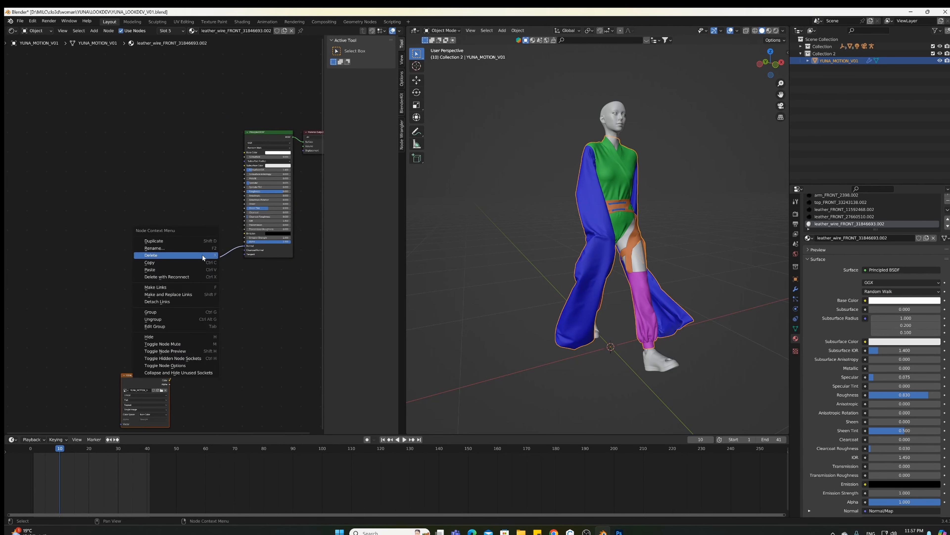
{"action": "left_click", "coordinate": [202, 254]}
Run Principled Texture Setup on the leather_wire_FRONT_31846693.002 material's Principled BSDF with all FOR_TEX_TESTURES images, BaseColor.1001 through Roughness.1004
{"action": "key", "text": "Home"}
{"action": "middle_click_drag", "start_coordinate": [266, 293], "coordinate": [219, 305]}
{"action": "scroll", "coordinate": [219, 305], "scroll_direction": "up", "scroll_amount": 2}
{"action": "left_click", "coordinate": [256, 104]}
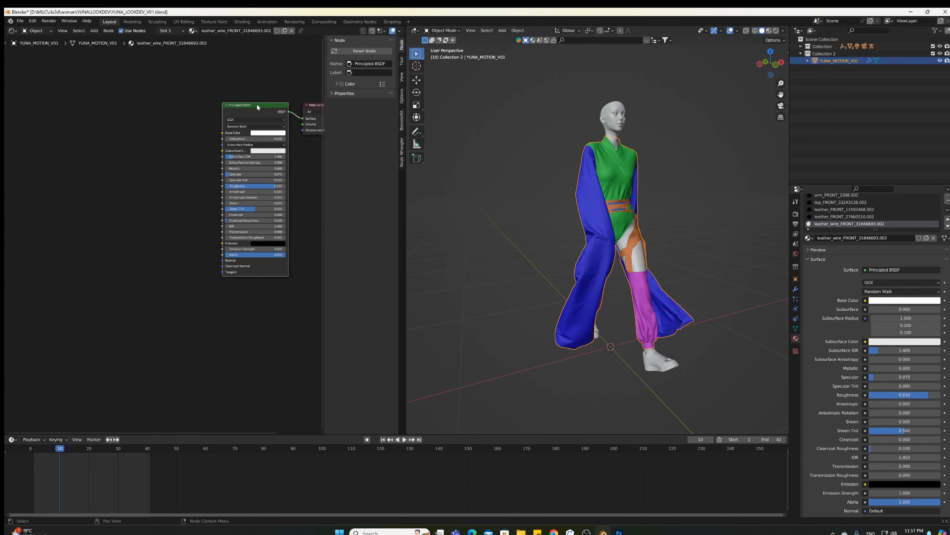
{"action": "key", "text": "ctrl+shift+t"}
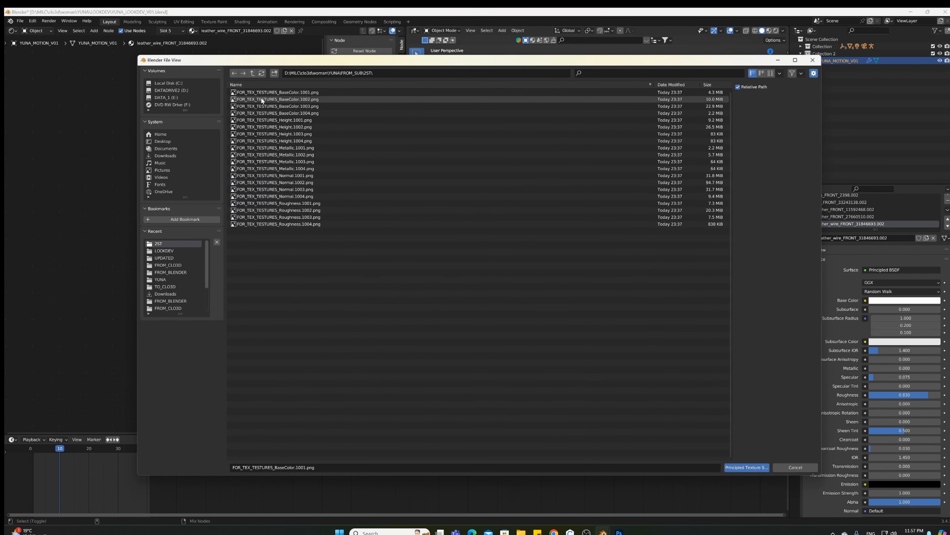
{"action": "left_click", "coordinate": [264, 93]}
{"action": "left_click", "coordinate": [303, 225], "text": "shift"}
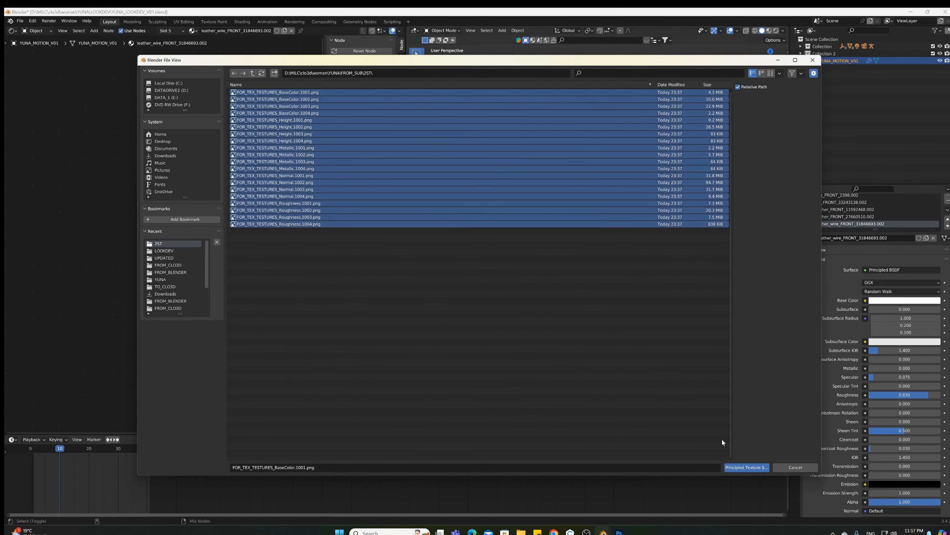
{"action": "left_click", "coordinate": [748, 467]}
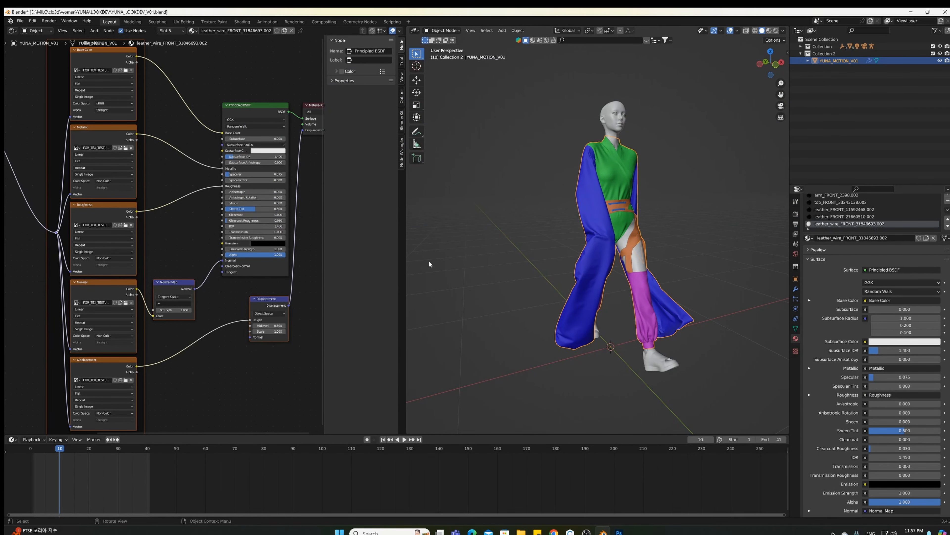
Set the Base Color, Metallic and Roughness texture nodes' source to UDIM Tiles in the leather_wire_FRONT_31846693.002 material
{"action": "scroll", "coordinate": [187, 175], "scroll_direction": "up", "scroll_amount": 1}
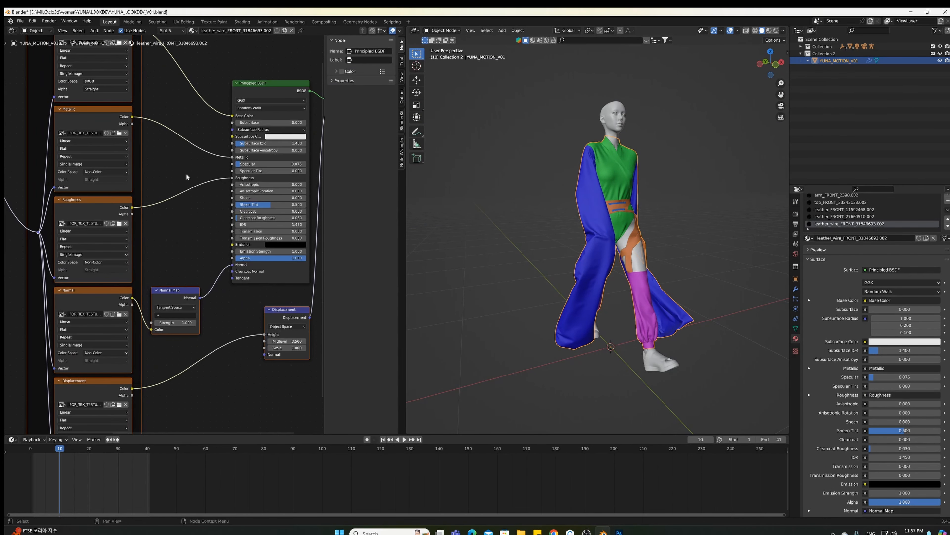
{"action": "middle_click_drag", "start_coordinate": [174, 155], "coordinate": [238, 201]}
{"action": "scroll", "coordinate": [202, 161], "scroll_direction": "up", "scroll_amount": 1}
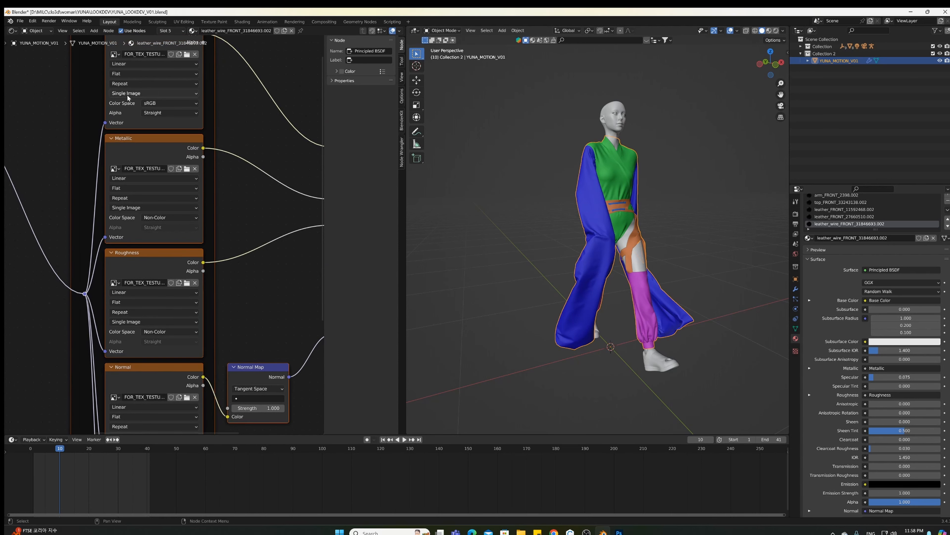
{"action": "left_click", "coordinate": [127, 93]}
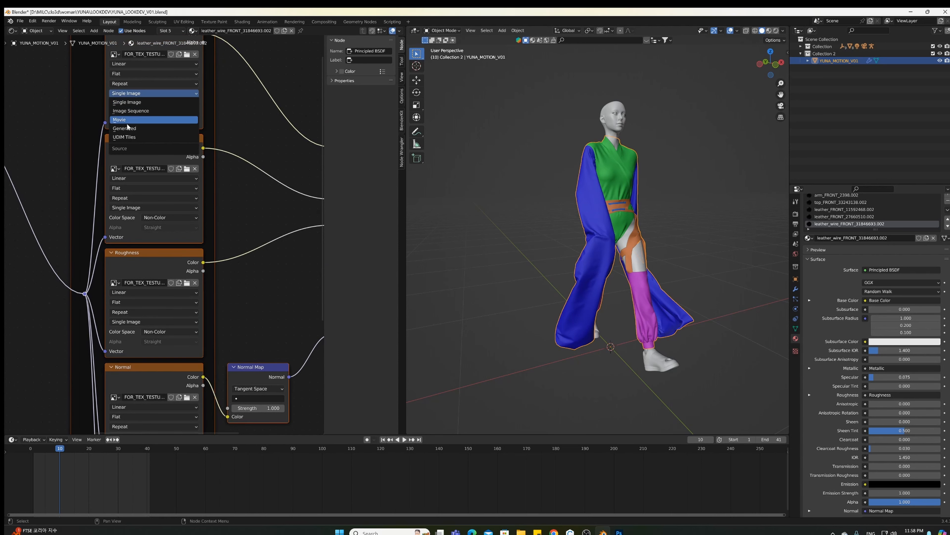
{"action": "left_click", "coordinate": [142, 208]}
{"action": "left_click", "coordinate": [135, 251]}
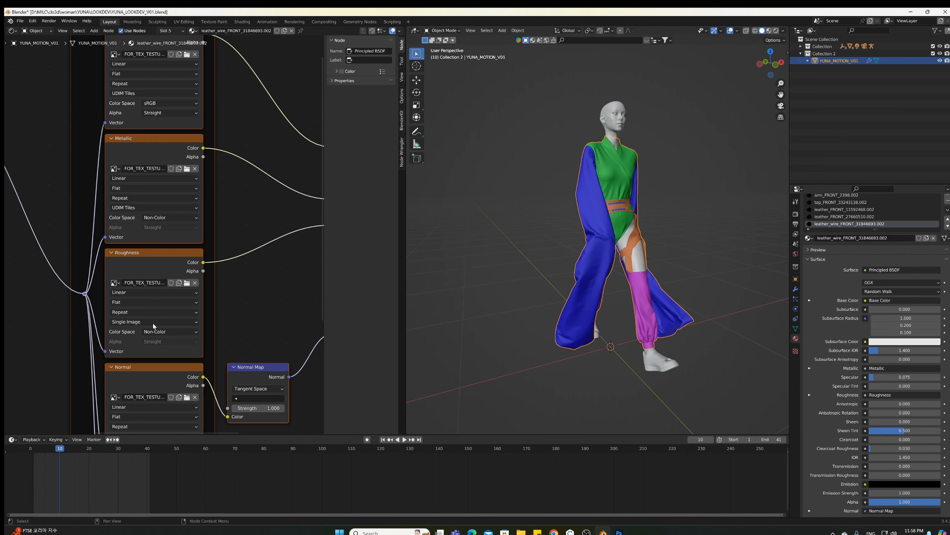
{"action": "left_click", "coordinate": [174, 321]}
{"action": "left_click", "coordinate": [147, 365]}
Set the Normal and Displacement texture nodes' source to UDIM Tiles in the leather_wire_FRONT_31846693.002 material
{"action": "scroll", "coordinate": [272, 317], "scroll_direction": "down", "scroll_amount": 5, "text": "shift"}
{"action": "left_click", "coordinate": [132, 252]}
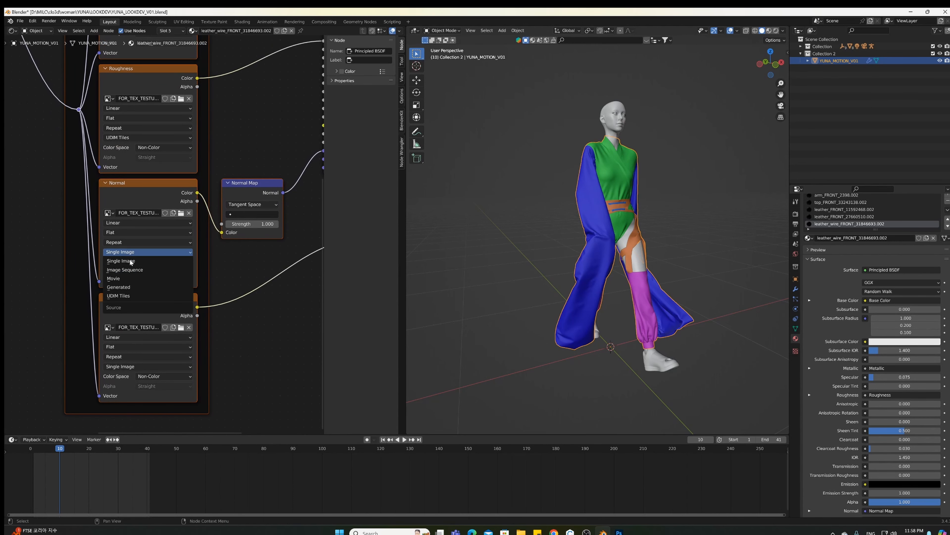
{"action": "left_click", "coordinate": [118, 298]}
{"action": "left_click", "coordinate": [121, 366]}
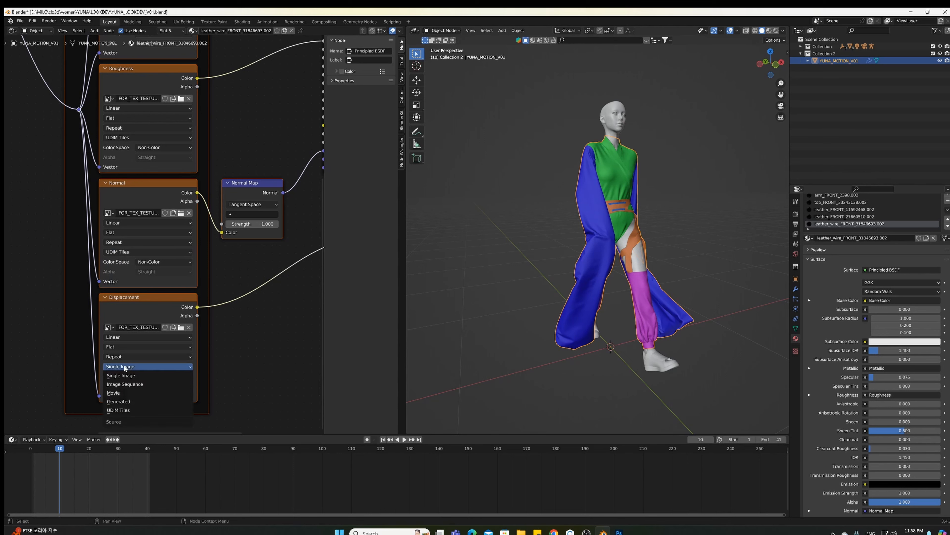
{"action": "left_click", "coordinate": [122, 410]}
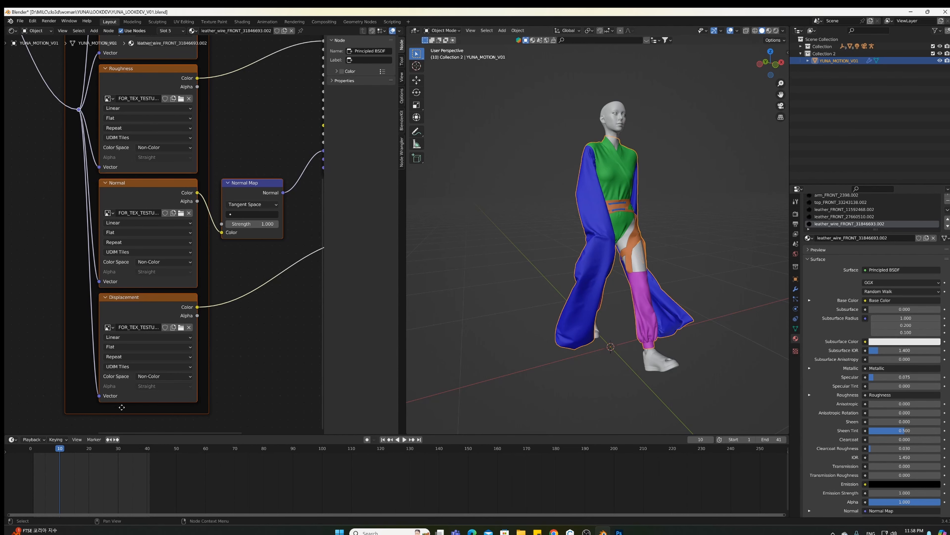
{"action": "left_click", "coordinate": [20, 21]}
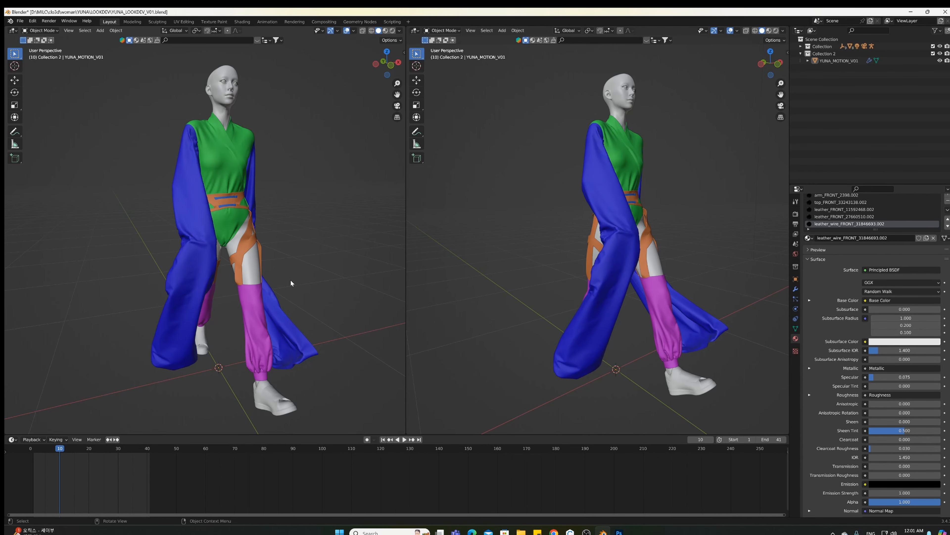
{"action": "middle_click_drag", "start_coordinate": [249, 300], "coordinate": [296, 272]}
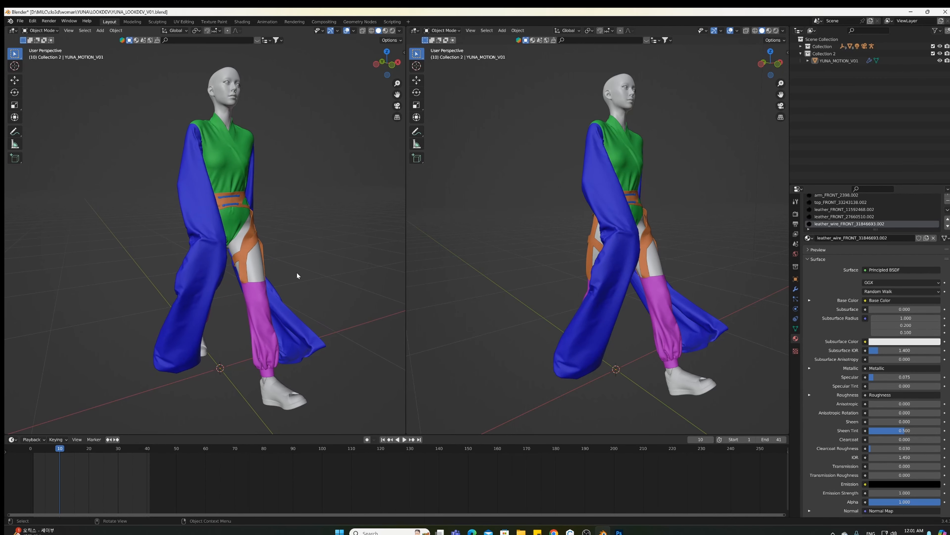
{"action": "key", "text": "shift+a"}
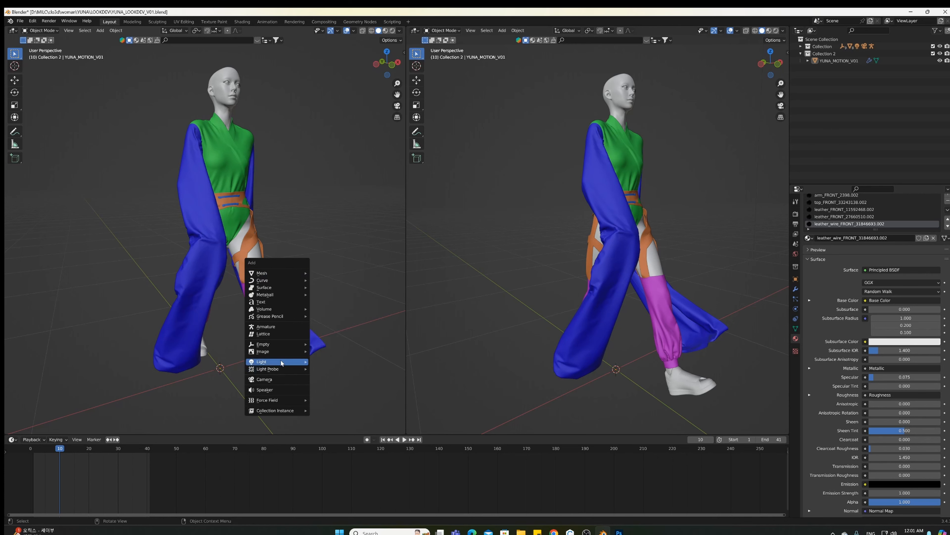
{"action": "left_click", "coordinate": [277, 378]}
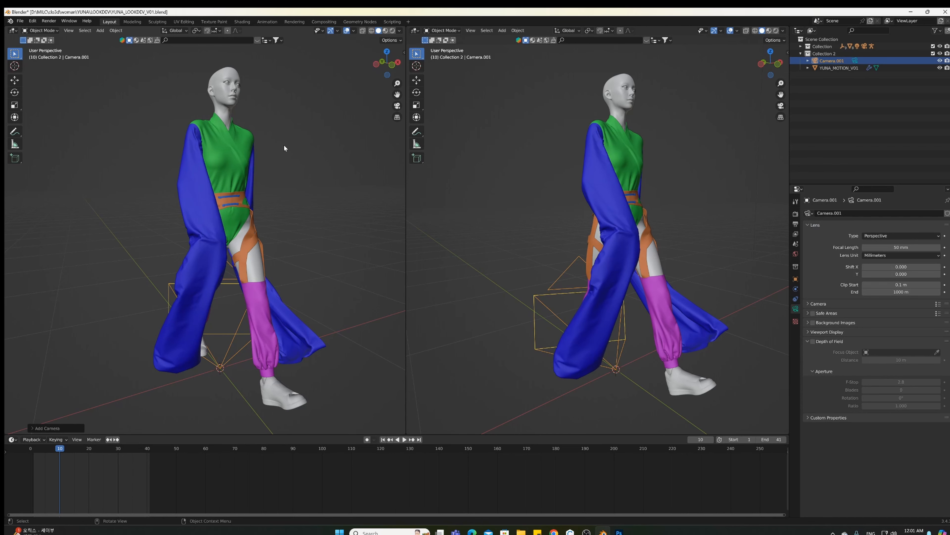
{"action": "left_click", "coordinate": [387, 52]}
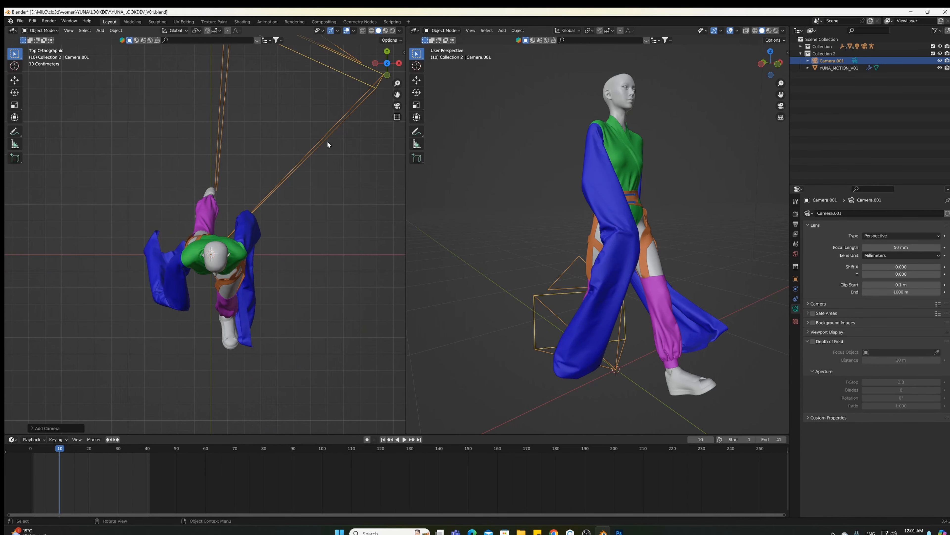
{"action": "key", "text": "Delete"}
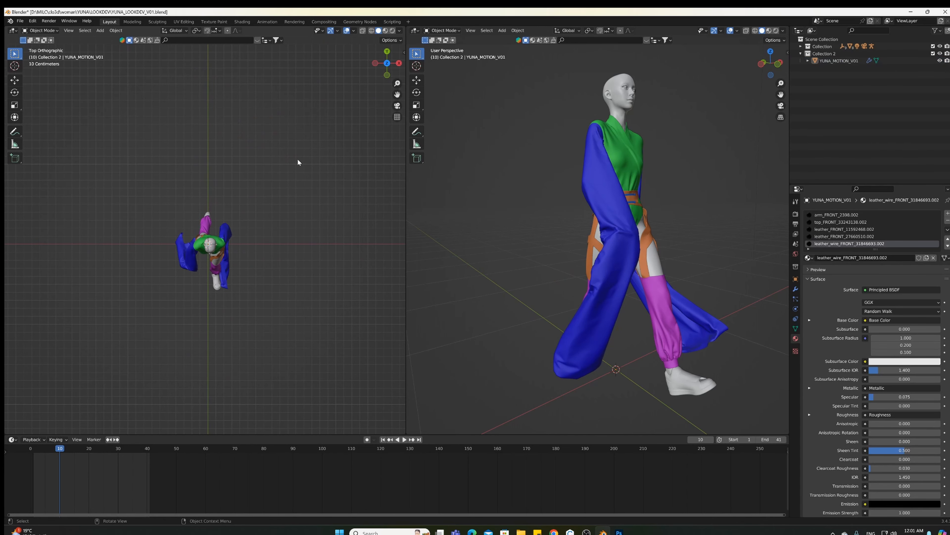
Add a camera and rotate it in the right side view so it aims roughly horizontally along the Y axis
{"action": "key", "text": "shift+a"}
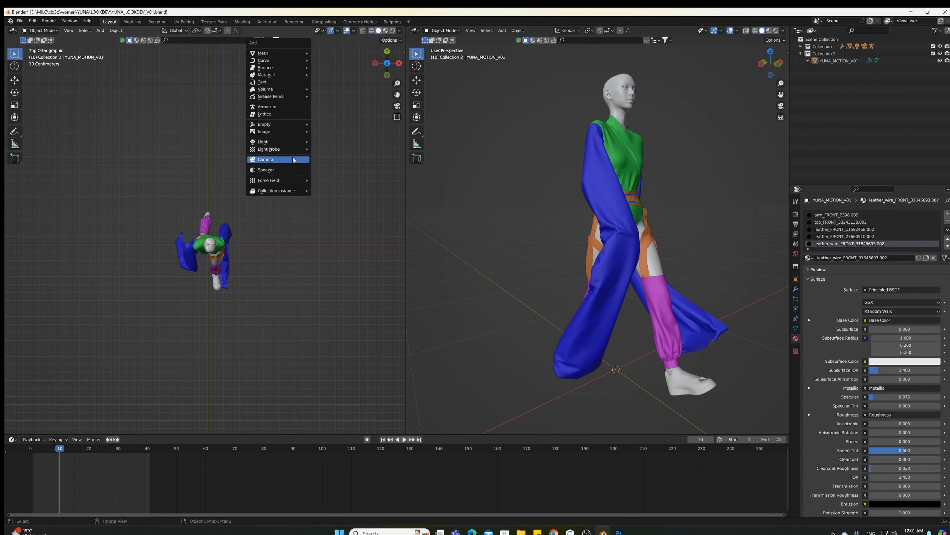
{"action": "left_click", "coordinate": [293, 159]}
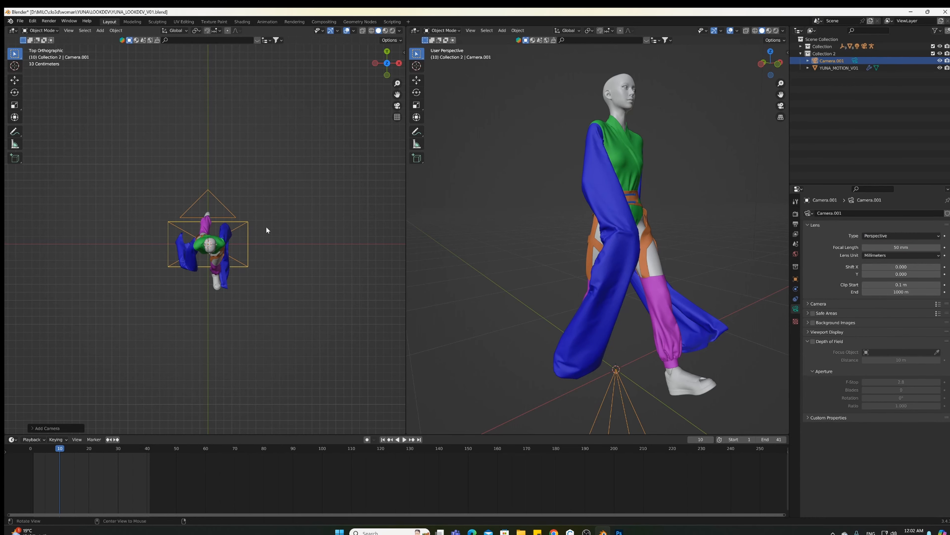
{"action": "left_click_drag", "start_coordinate": [388, 61], "coordinate": [400, 67]}
{"action": "left_click", "coordinate": [399, 66]}
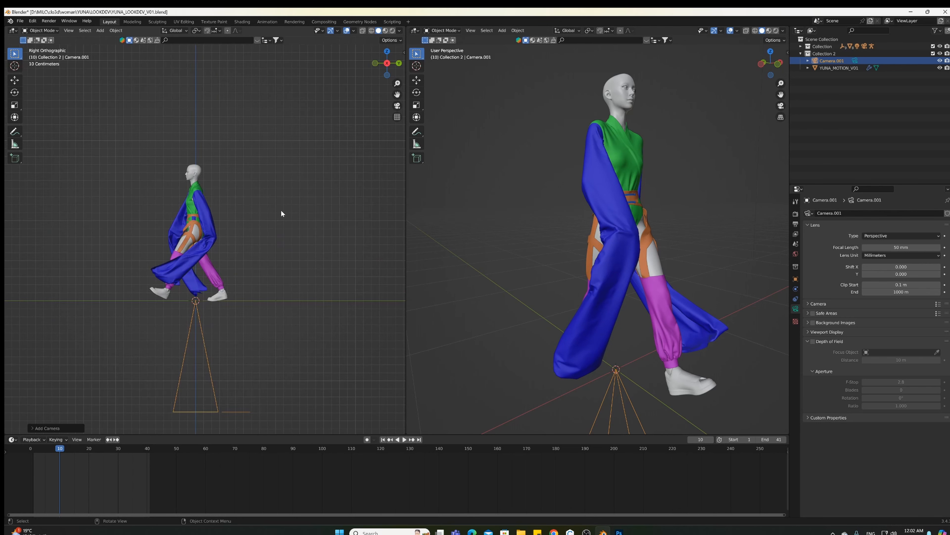
{"action": "key", "text": "r"}
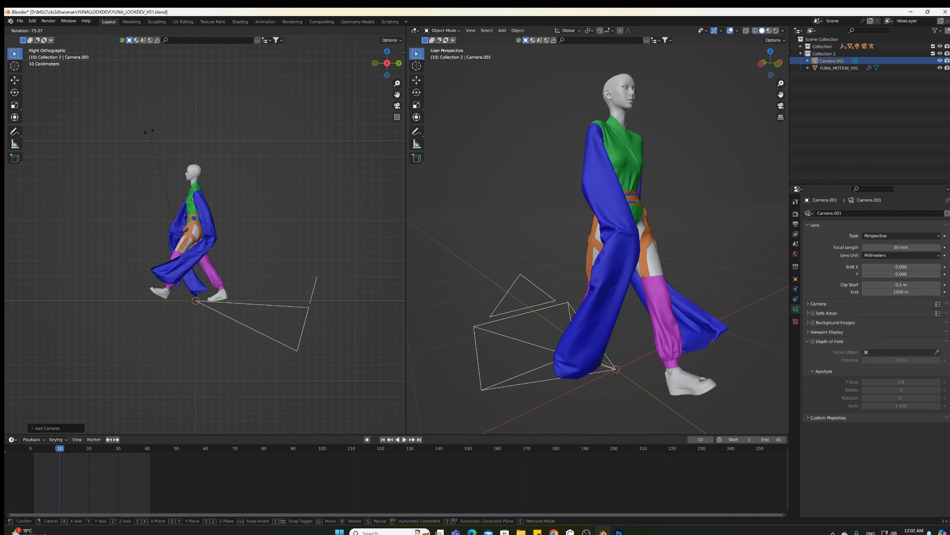
{"action": "left_click", "coordinate": [74, 120]}
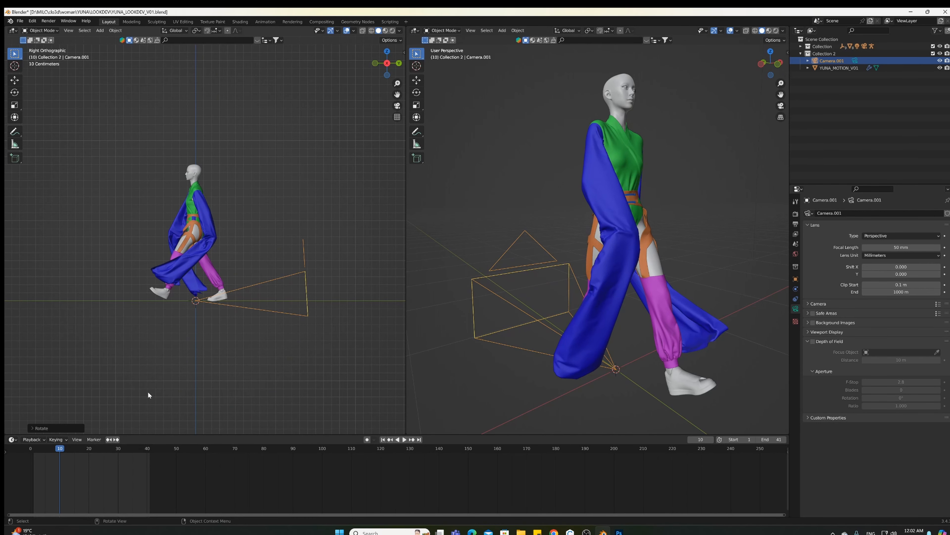
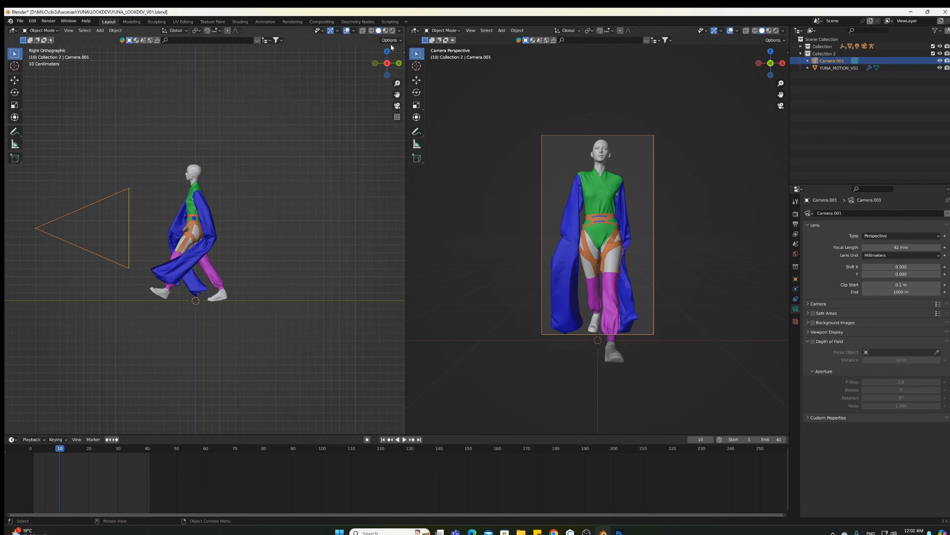
Move the camera about 0.39 m farther from the front of the figure along Y and lower it about 0.11 m
{"action": "left_click", "coordinate": [387, 51]}
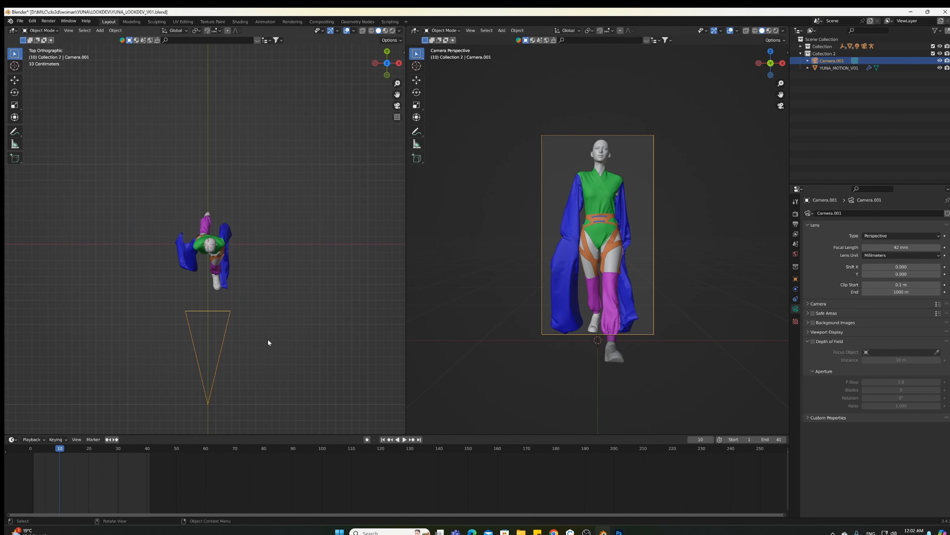
{"action": "middle_click_drag", "start_coordinate": [272, 352], "coordinate": [280, 265], "text": "shift"}
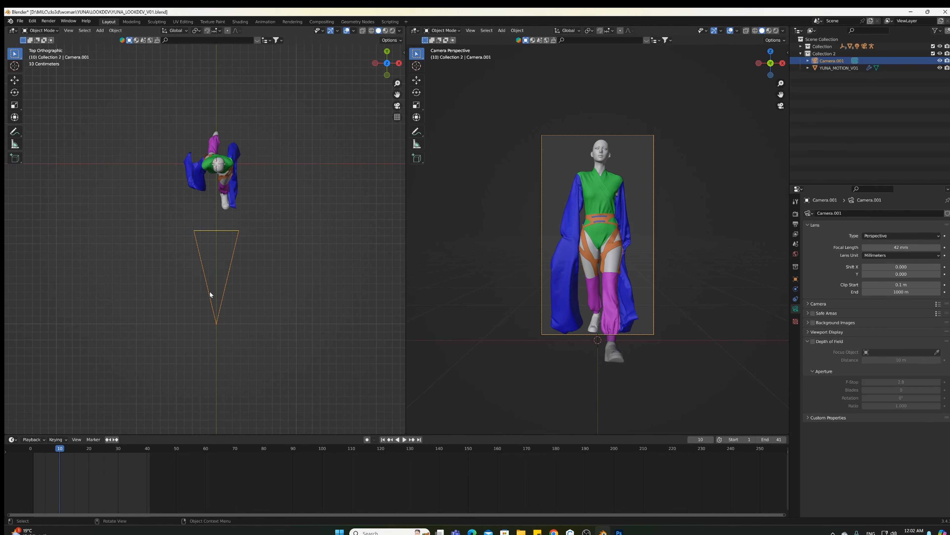
{"action": "key", "text": "g"}
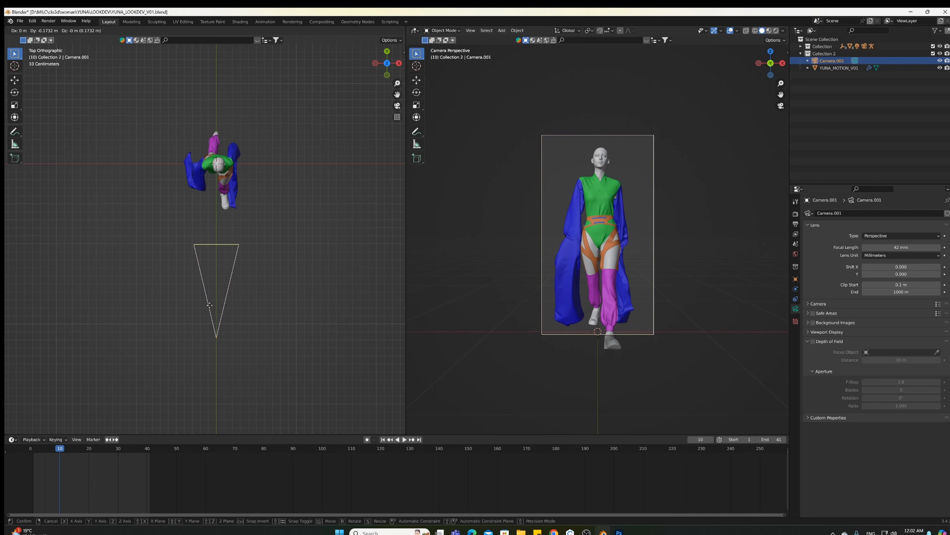
{"action": "left_click", "coordinate": [209, 321]}
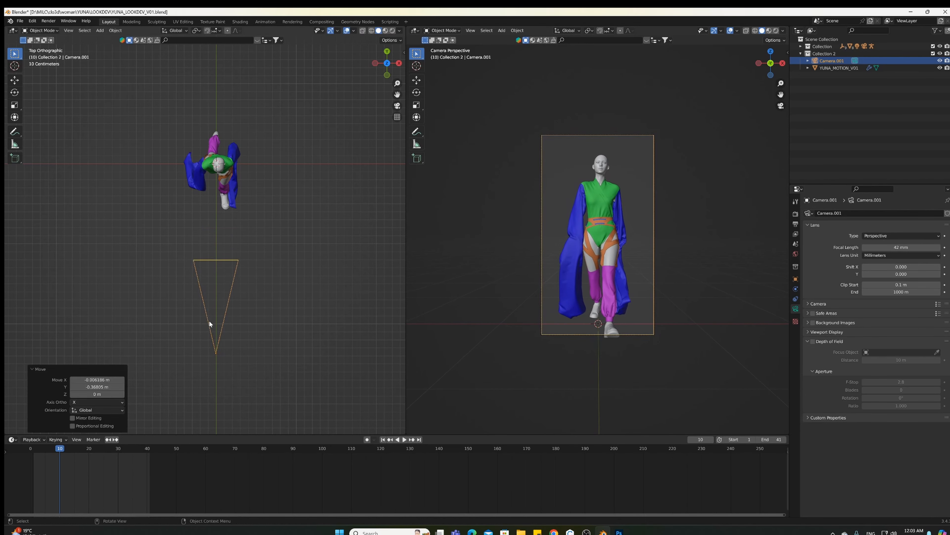
{"action": "left_click", "coordinate": [387, 51]}
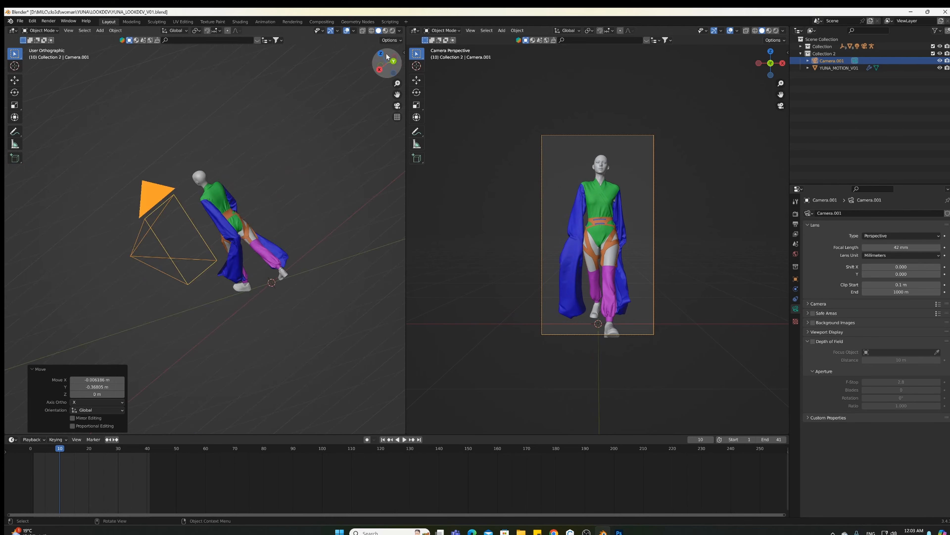
{"action": "key", "text": "g"}
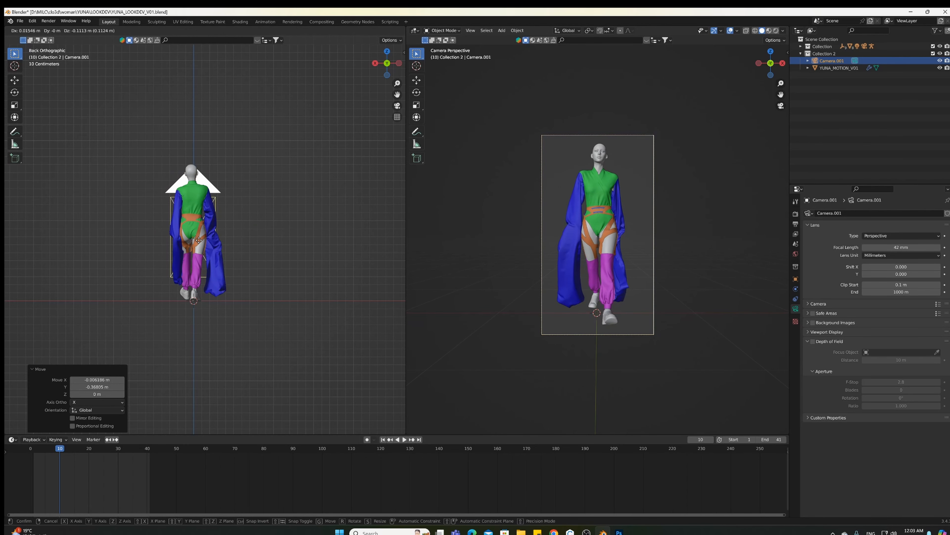
{"action": "left_click", "coordinate": [199, 240]}
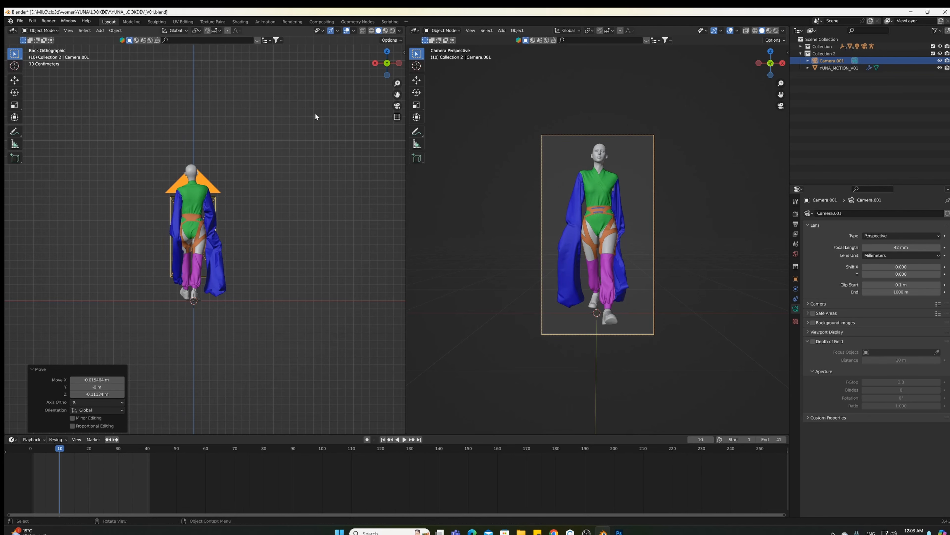
Scrub and play the walk animation to check the figure's framing in the camera, and inspect the camera placement from orthographic views
{"action": "mouse_move", "coordinate": [94, 447]}
{"action": "left_mouse_down"}
{"action": "mouse_move", "coordinate": [61, 448]}
{"action": "mouse_move", "coordinate": [94, 448]}
{"action": "left_mouse_up"}
{"action": "key", "text": "space"}
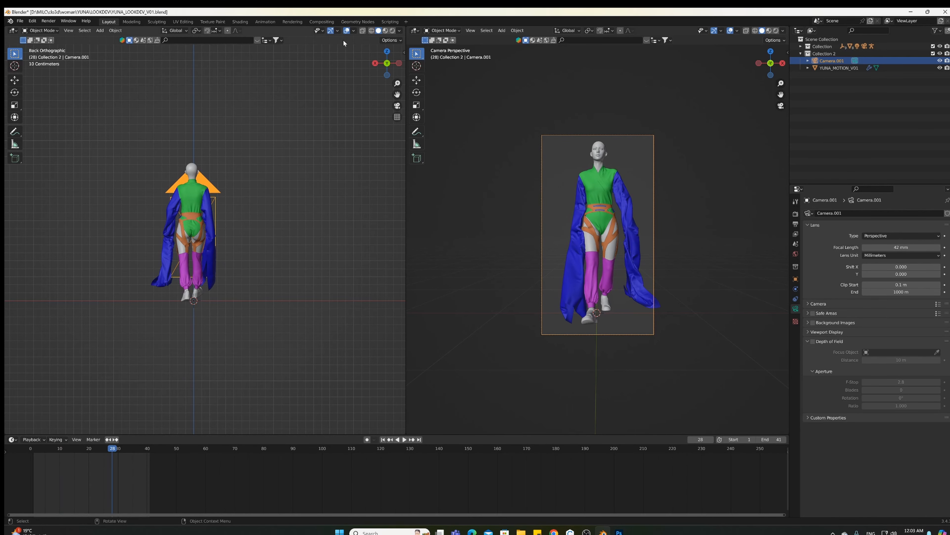
{"action": "left_click_drag", "start_coordinate": [384, 55], "coordinate": [387, 54]}
{"action": "left_click", "coordinate": [382, 53]}
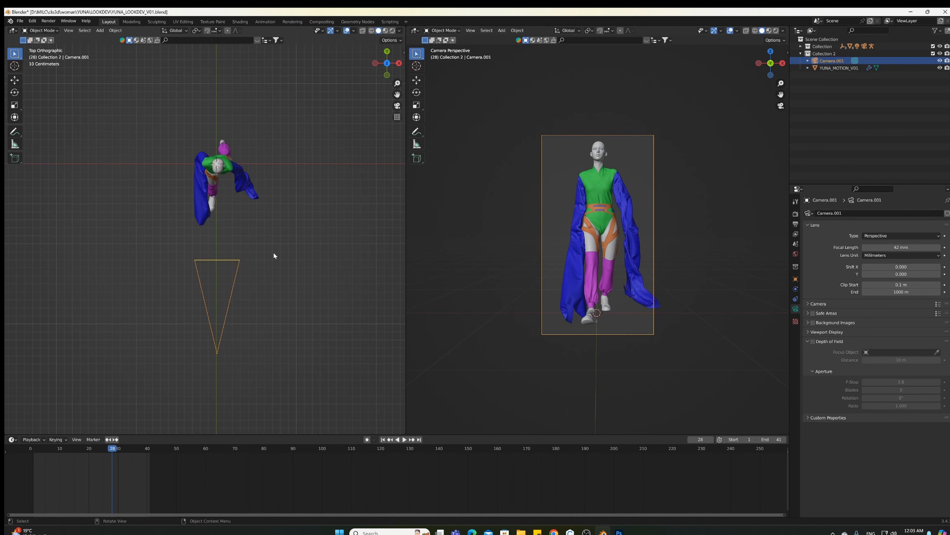
{"action": "left_click", "coordinate": [387, 54]}
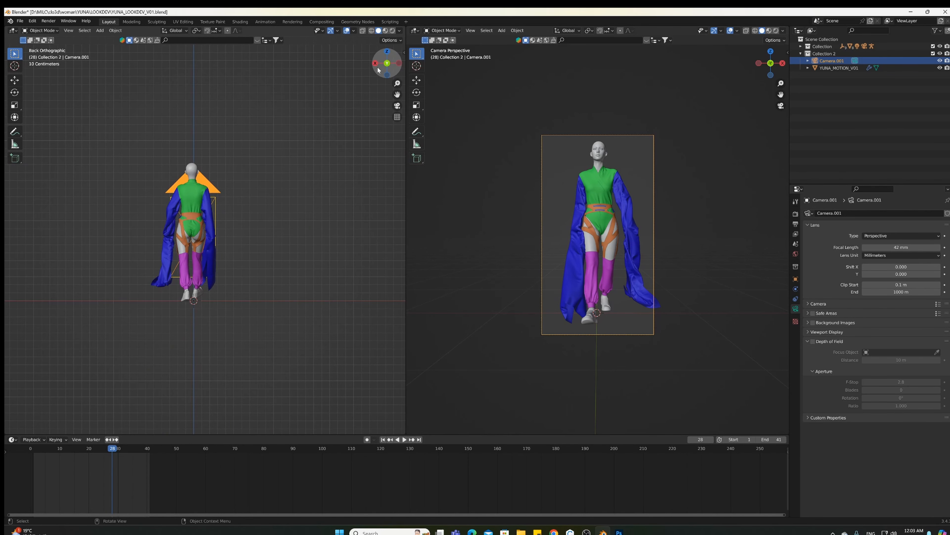
{"action": "left_click", "coordinate": [376, 66]}
{"action": "left_click", "coordinate": [376, 66]}
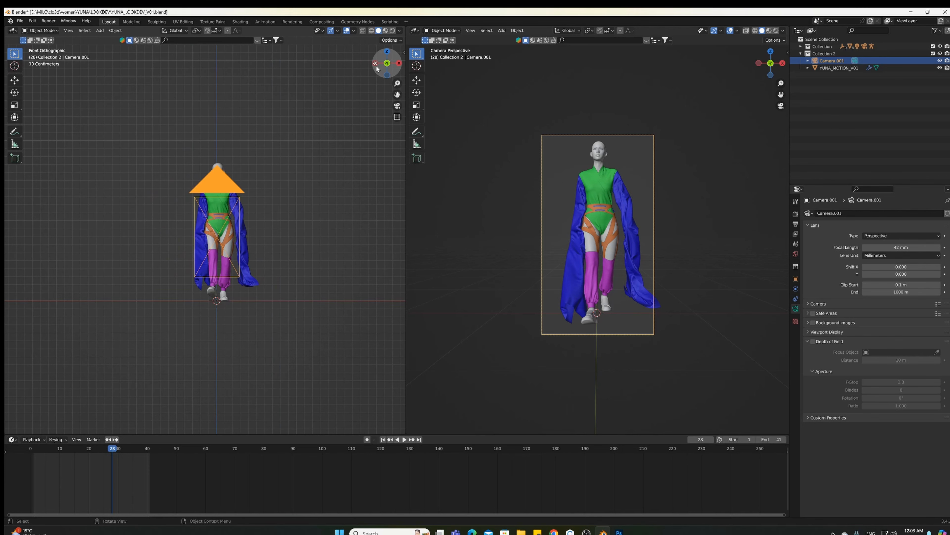
Add a Plain Axes empty at the figure's feet and raise it about 0.97 m to waist height
{"action": "key", "text": "shift"}
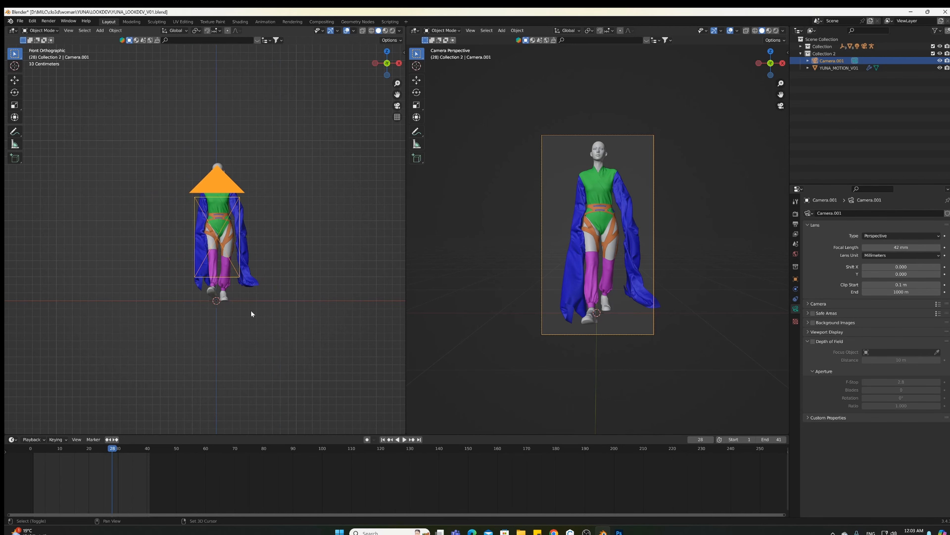
{"action": "key", "text": "shift+a"}
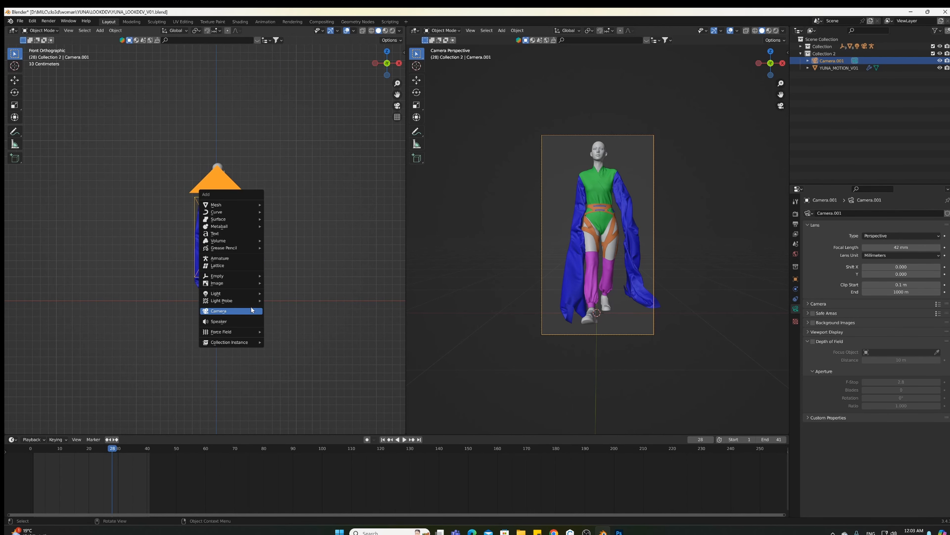
{"action": "mouse_move", "coordinate": [251, 276]}
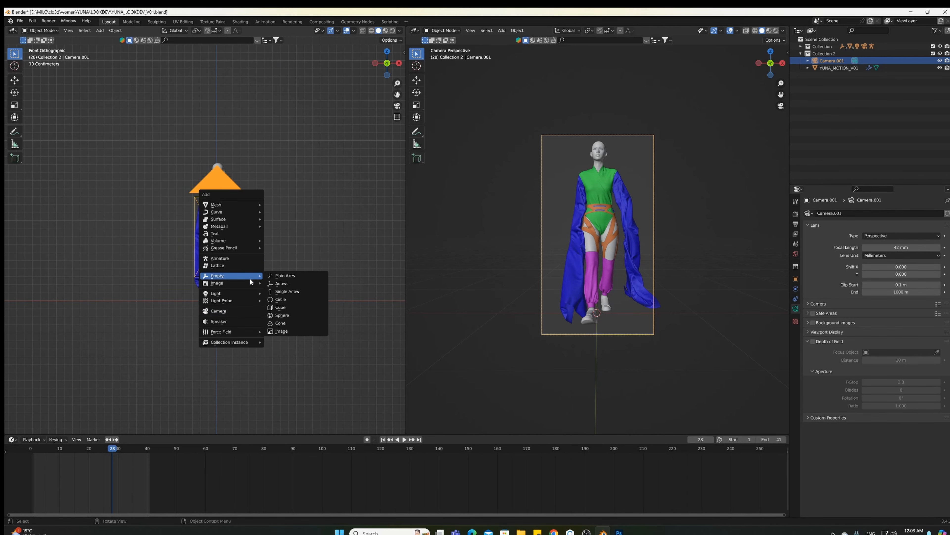
{"action": "left_click", "coordinate": [283, 279]}
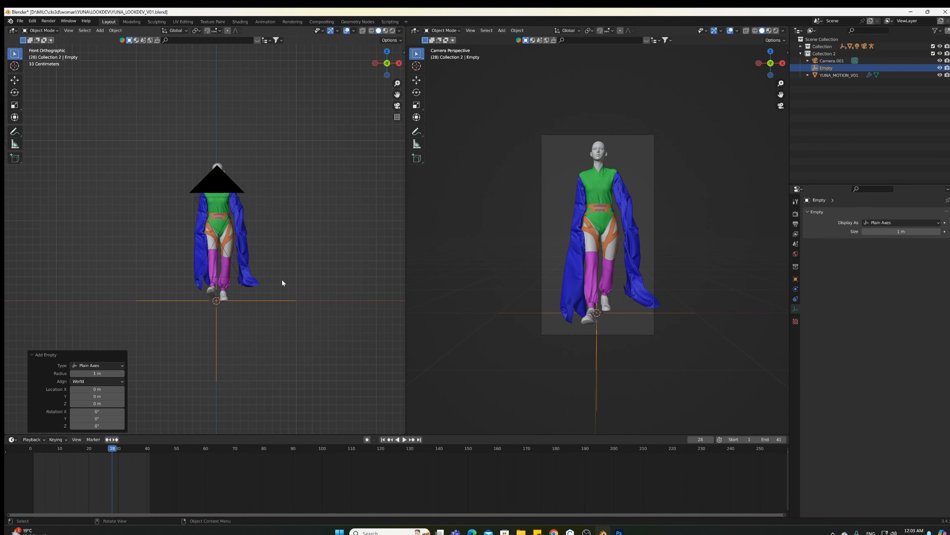
{"action": "middle_click_drag", "start_coordinate": [295, 176], "coordinate": [326, 228]}
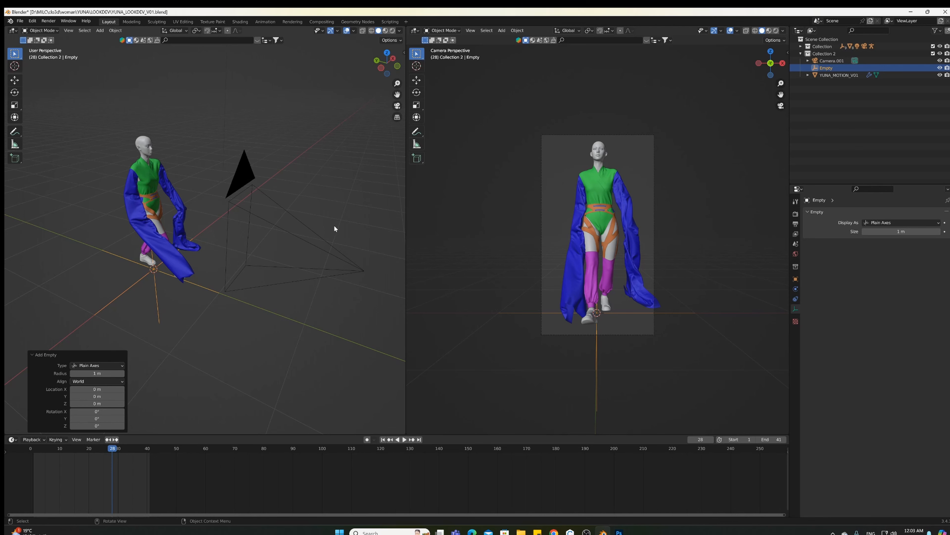
{"action": "left_click", "coordinate": [387, 53]}
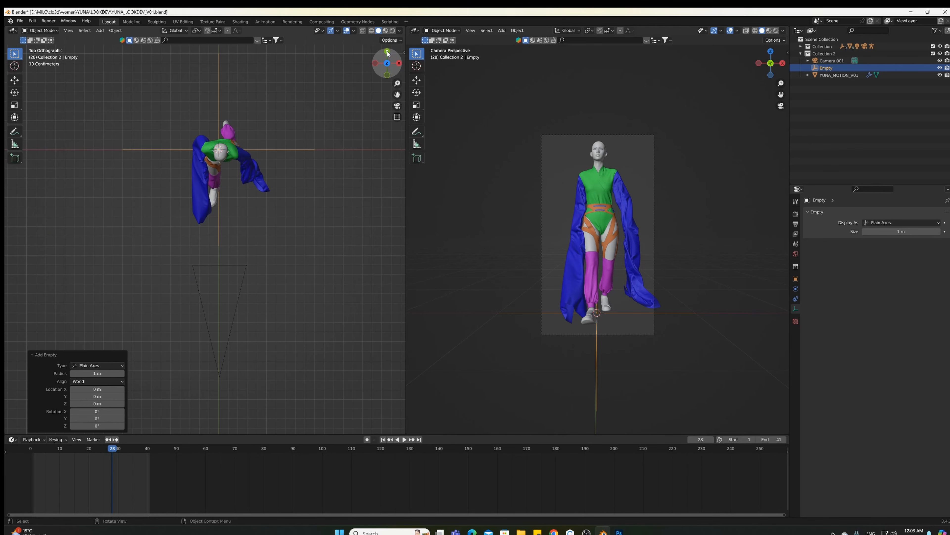
{"action": "left_click", "coordinate": [399, 65]}
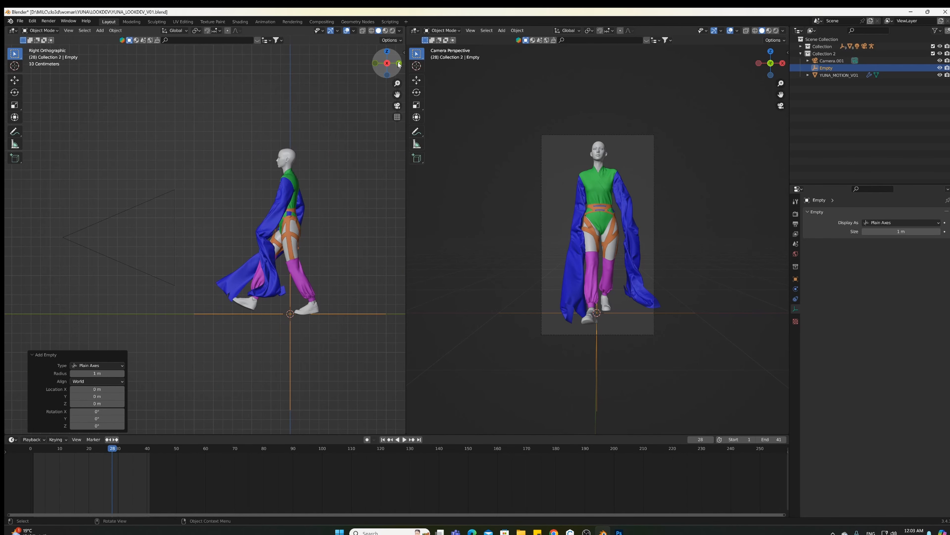
{"action": "key", "text": "g"}
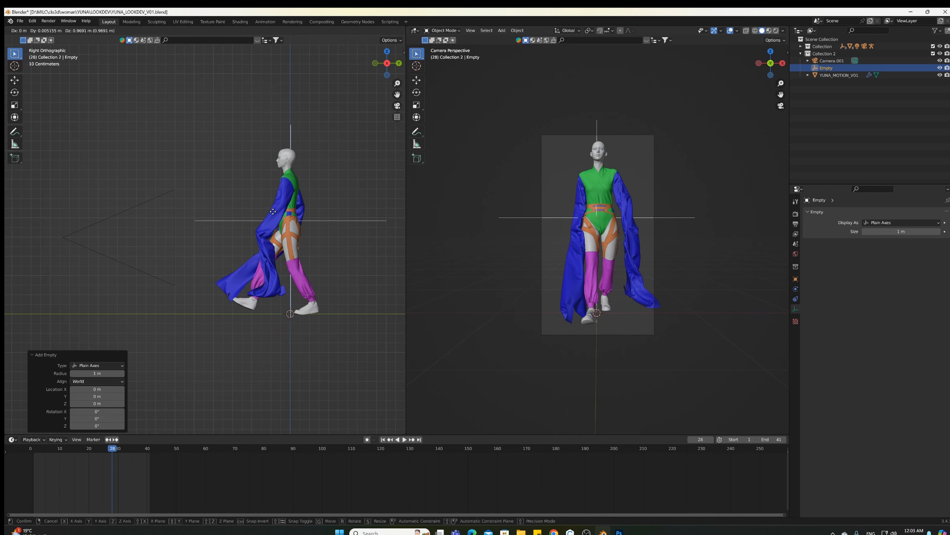
{"action": "left_click", "coordinate": [273, 213]}
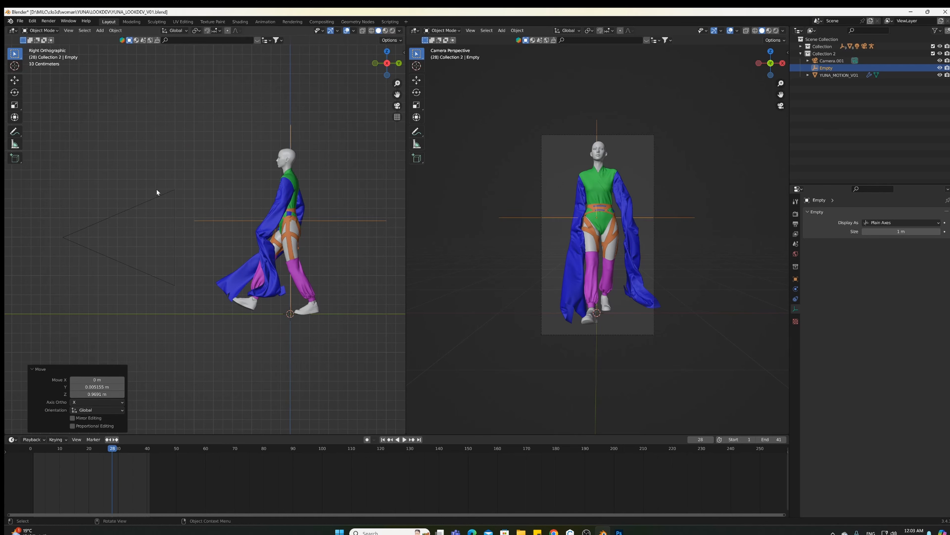
Parent the camera to the waist-height empty with the Object option and test the link by moving the empty
{"action": "left_click", "coordinate": [167, 217]}
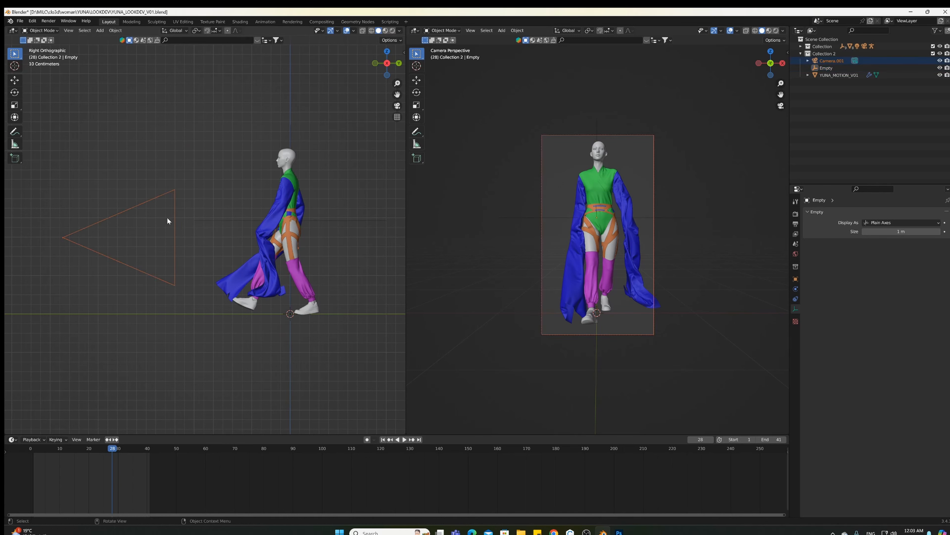
{"action": "left_click", "coordinate": [232, 221], "text": "shift"}
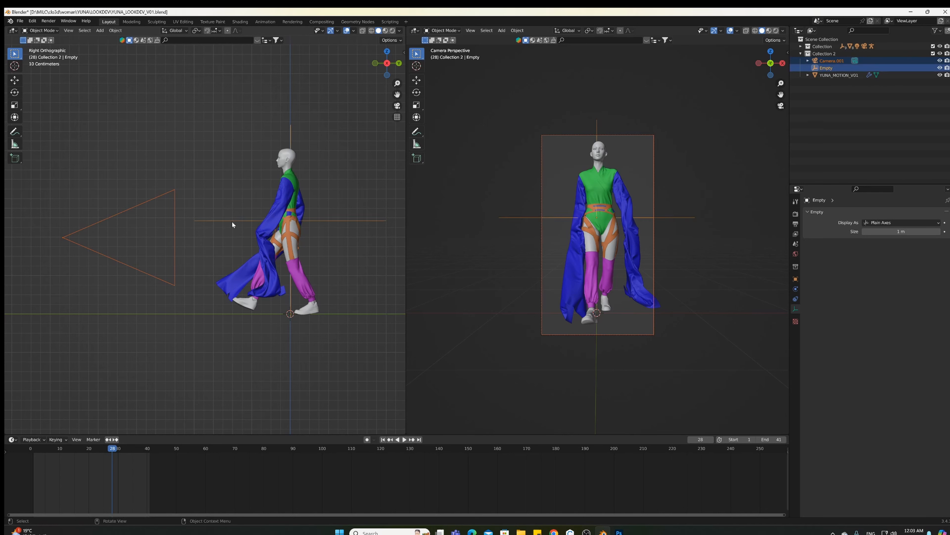
{"action": "key", "text": "ctrl+p"}
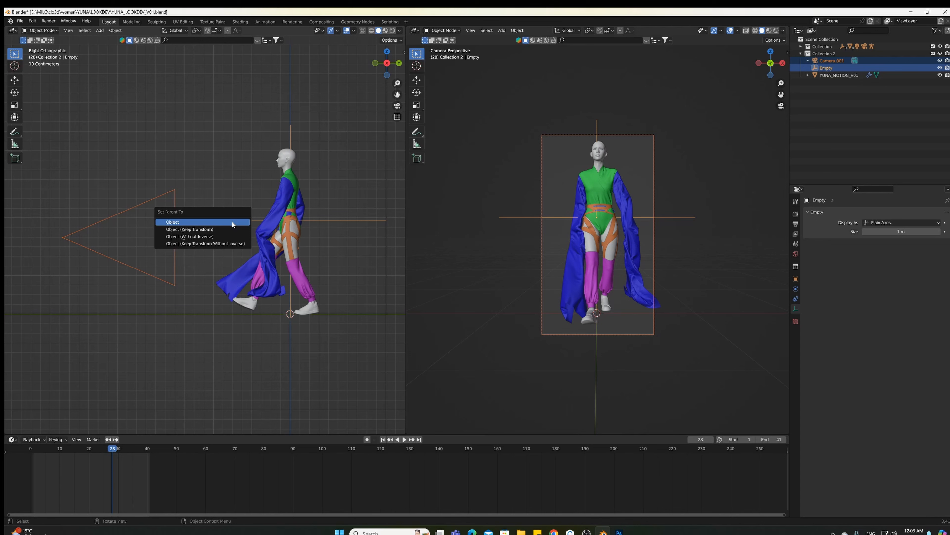
{"action": "left_click", "coordinate": [231, 221]}
{"action": "left_click", "coordinate": [224, 209]}
{"action": "left_click", "coordinate": [231, 220]}
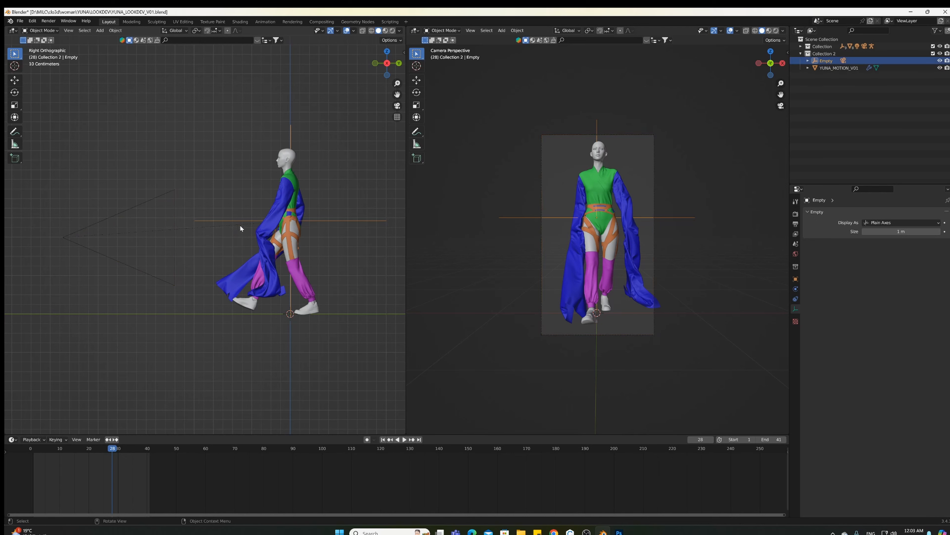
{"action": "key", "text": "g"}
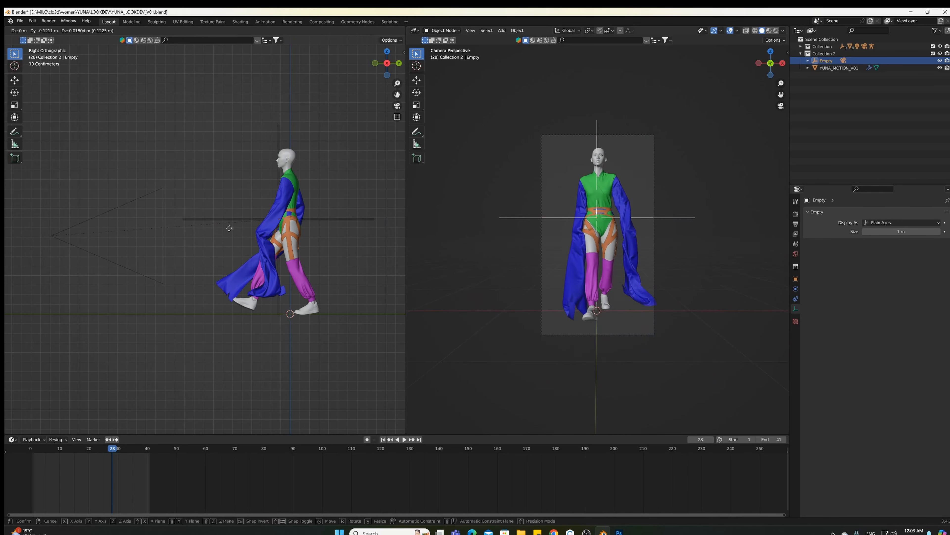
{"action": "right_click", "coordinate": [242, 206]}
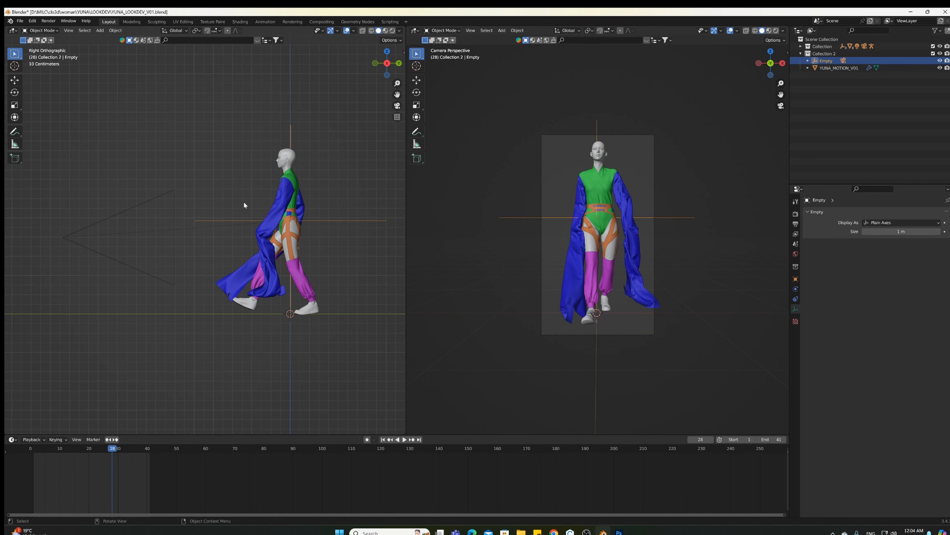
{"action": "left_click", "coordinate": [387, 51]}
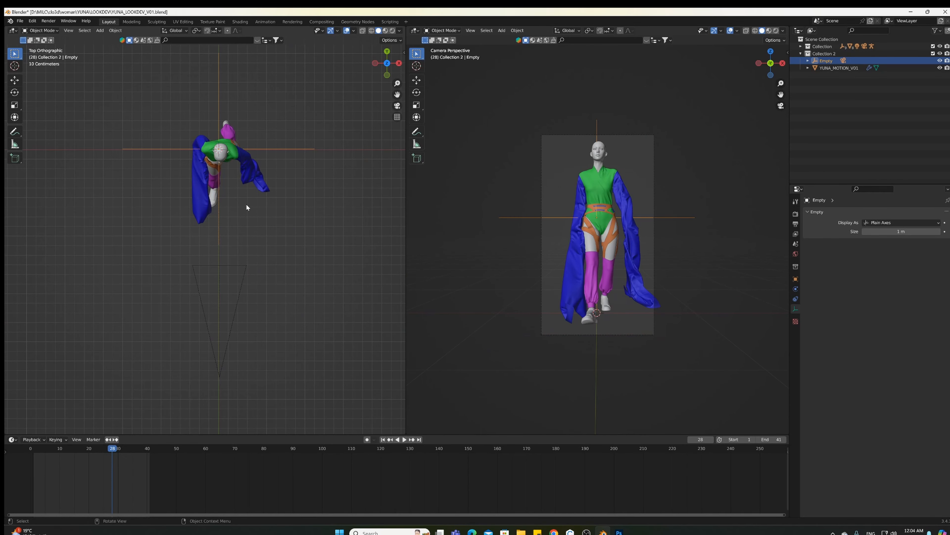
Tilt the camera upward about 4.7° in the right side view and lower it about 0.19 m
{"action": "key", "text": "r"}
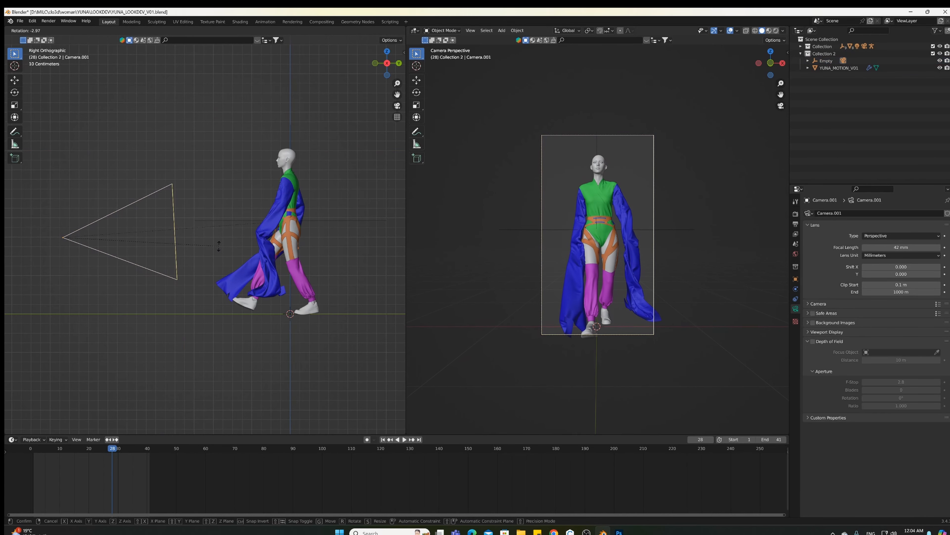
{"action": "left_click", "coordinate": [218, 244]}
{"action": "key", "text": "g"}
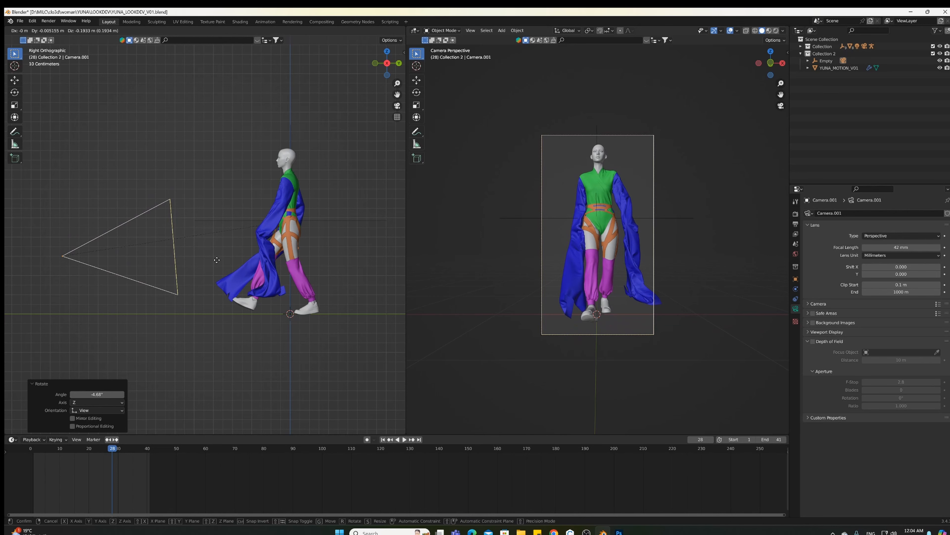
{"action": "left_click", "coordinate": [217, 259]}
Rotate the camera's parent empty about 46° around Z in the top view and move it about 0.12 m along X
{"action": "left_click", "coordinate": [384, 54]}
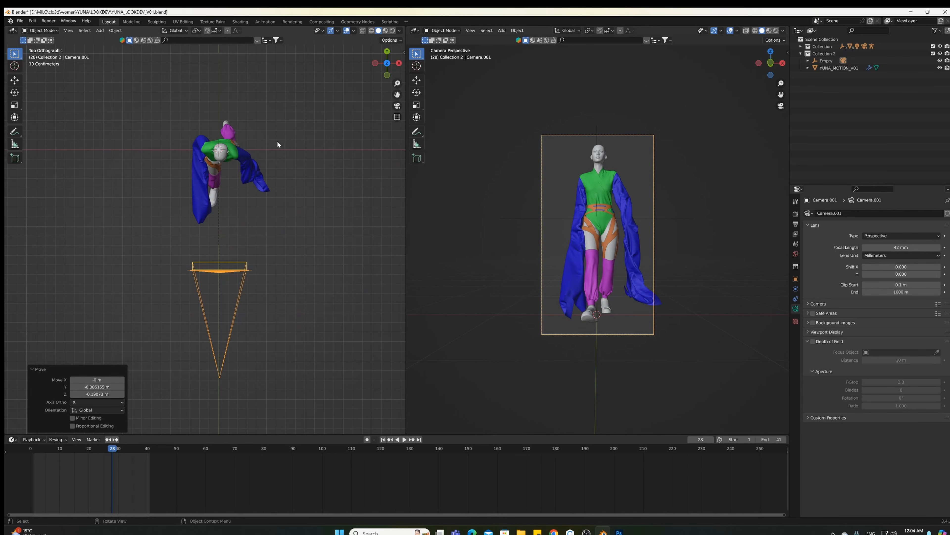
{"action": "left_click", "coordinate": [272, 151]}
{"action": "key", "text": "r"}
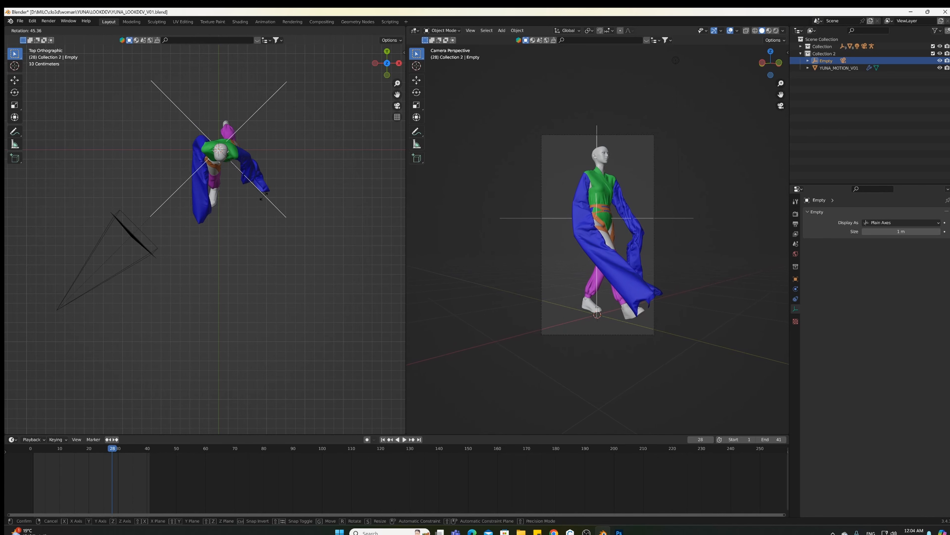
{"action": "left_click", "coordinate": [263, 199]}
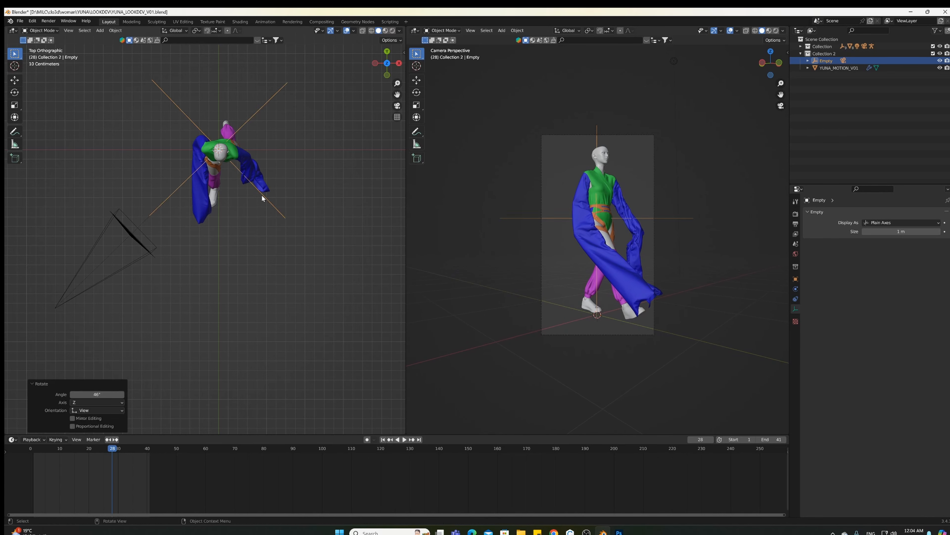
{"action": "key", "text": "g"}
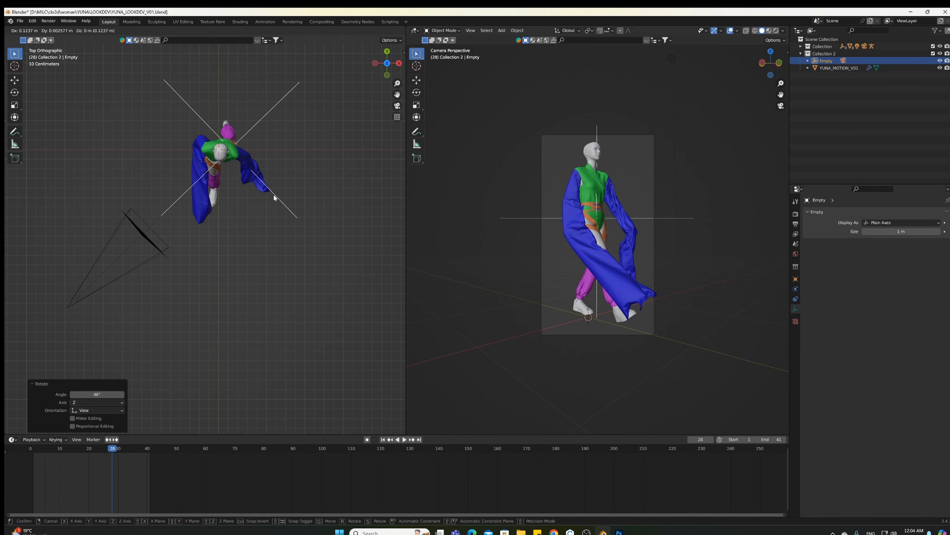
{"action": "left_click", "coordinate": [273, 195]}
Play and scrub the walk animation to check the figure's framing from the angled camera
{"action": "key", "text": "space"}
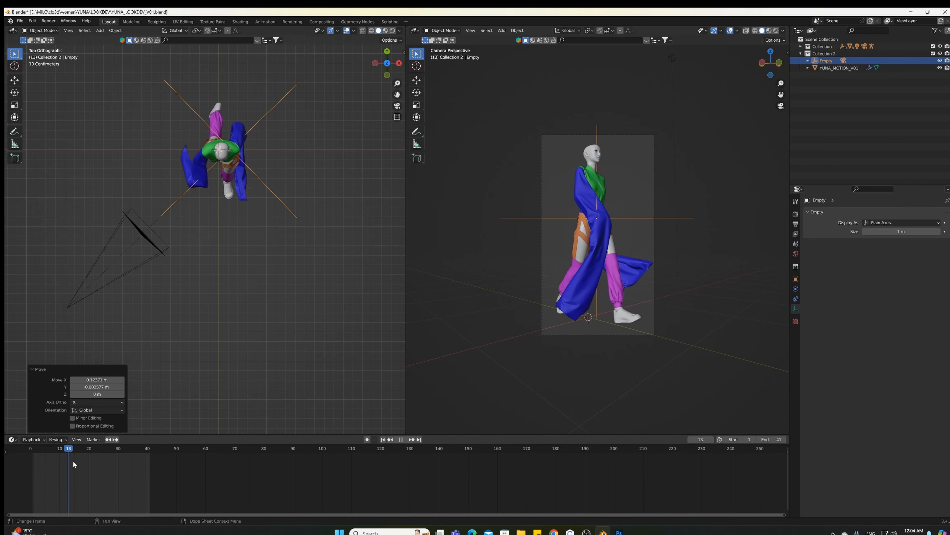
{"action": "mouse_move", "coordinate": [107, 458]}
{"action": "left_mouse_down"}
{"action": "mouse_move", "coordinate": [119, 458]}
{"action": "mouse_move", "coordinate": [109, 456]}
{"action": "left_mouse_up"}
{"action": "scroll", "coordinate": [523, 331], "scroll_direction": "up", "scroll_amount": 5}
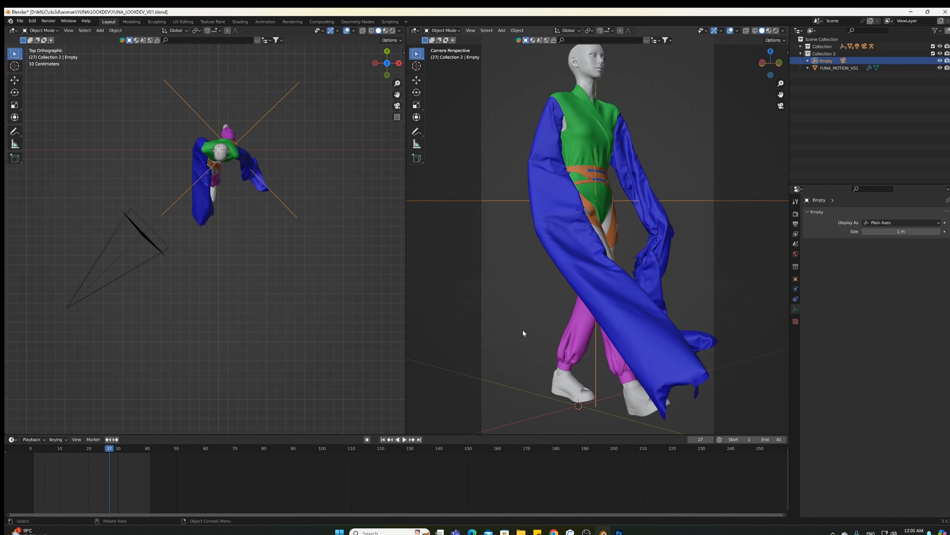
{"action": "scroll", "coordinate": [523, 331], "scroll_direction": "down", "scroll_amount": 1}
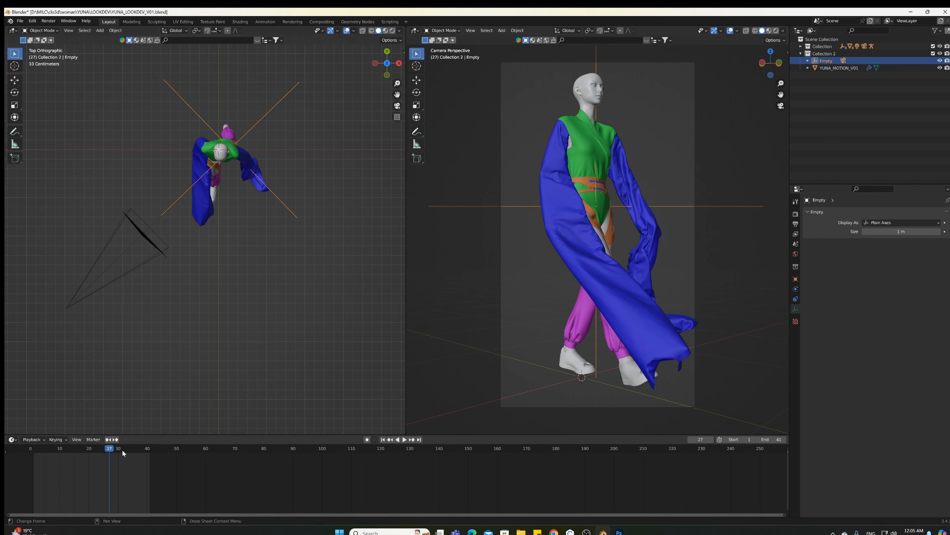
{"action": "left_click_drag", "start_coordinate": [106, 454], "coordinate": [30, 456]}
{"action": "key", "text": "space"}
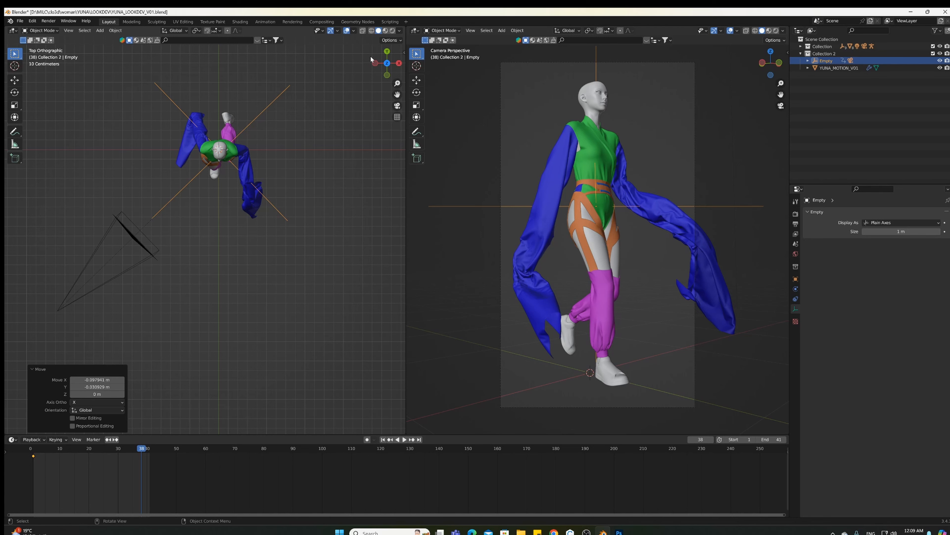
Add a Cube empty at the figure's feet and raise it about 0.96 m in the right side view
{"action": "left_click", "coordinate": [387, 53]}
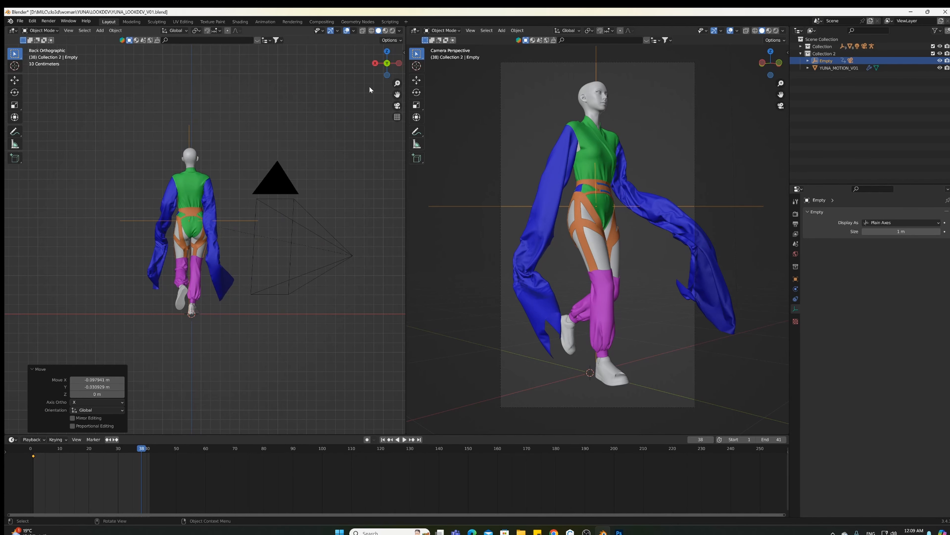
{"action": "left_click", "coordinate": [375, 62]}
{"action": "key", "text": "shift+a"}
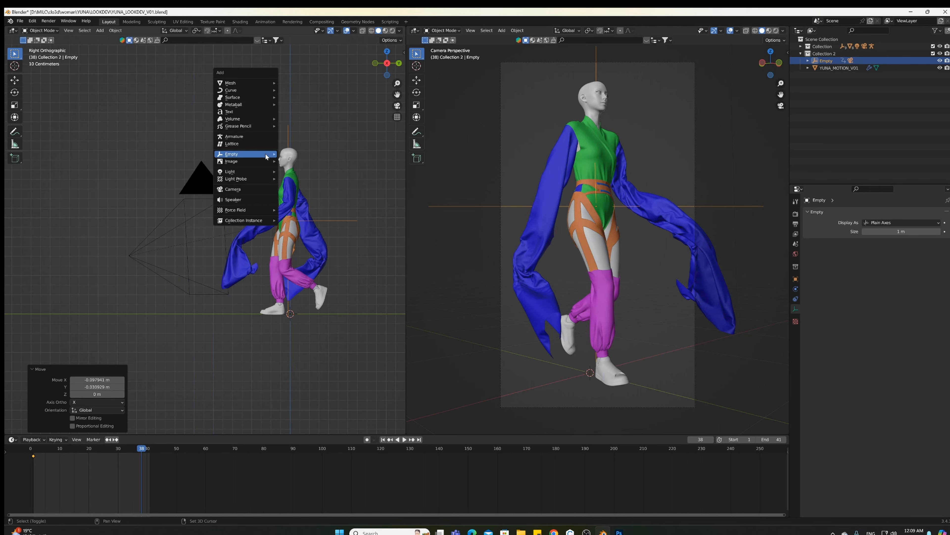
{"action": "mouse_move", "coordinate": [265, 157]}
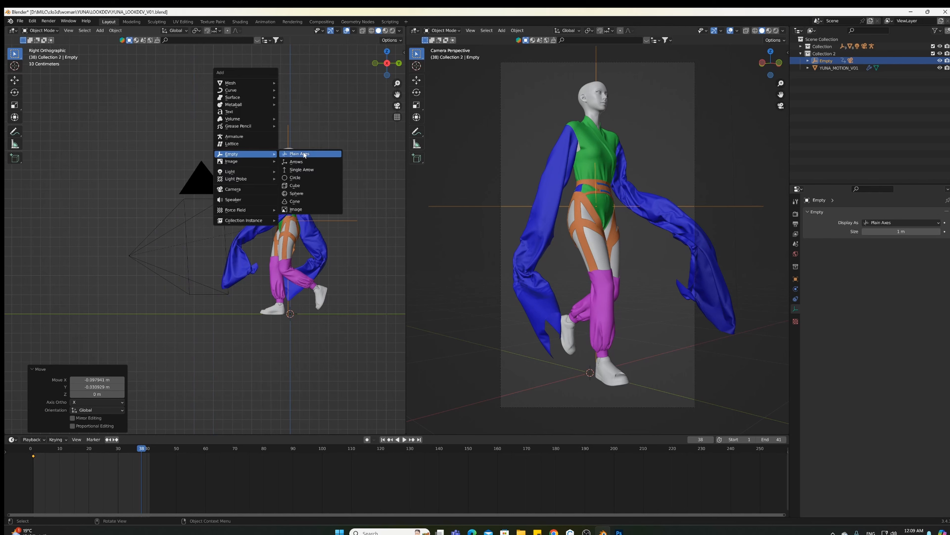
{"action": "left_click", "coordinate": [303, 188]}
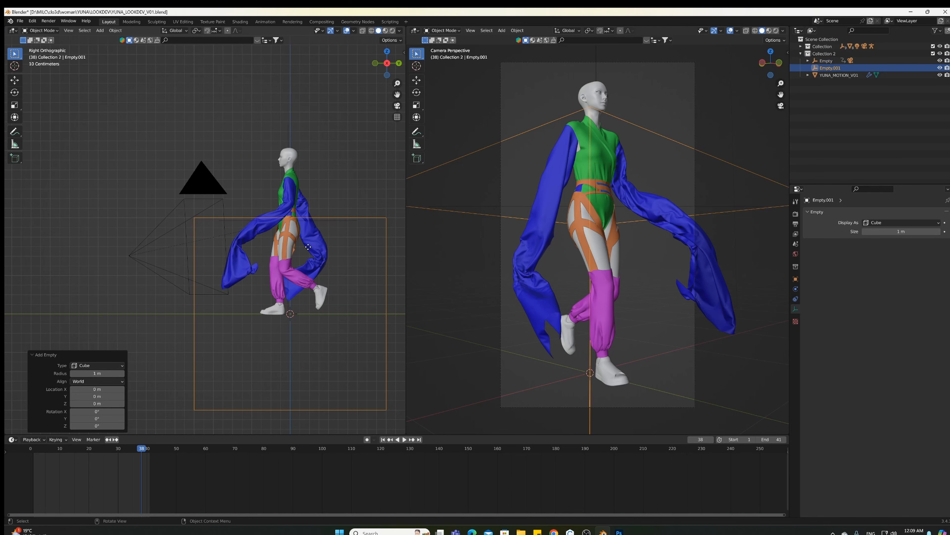
{"action": "key", "text": "g"}
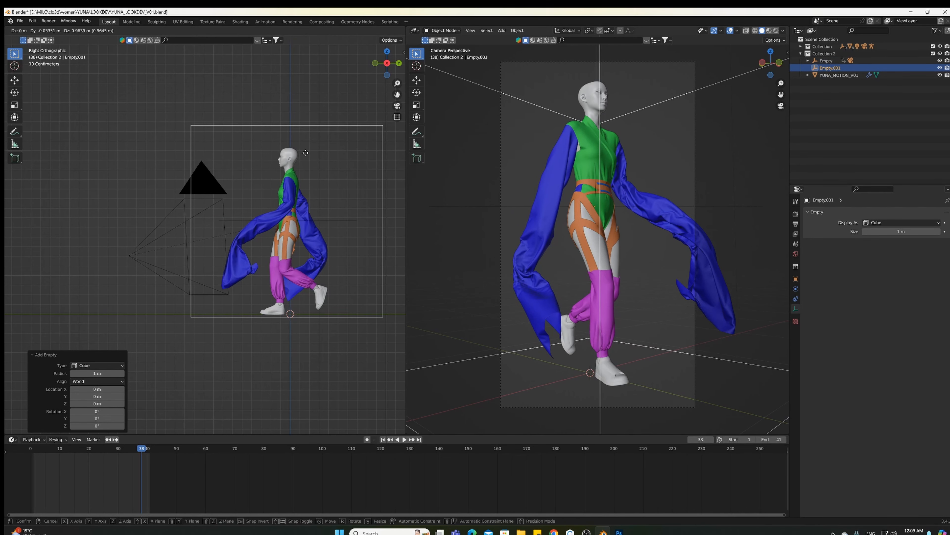
{"action": "left_click", "coordinate": [305, 154]}
Scale the cube empty to about 0.99 overall and 0.675 along Y, and shift it about 0.05 m toward negative Y
{"action": "key", "text": "g"}
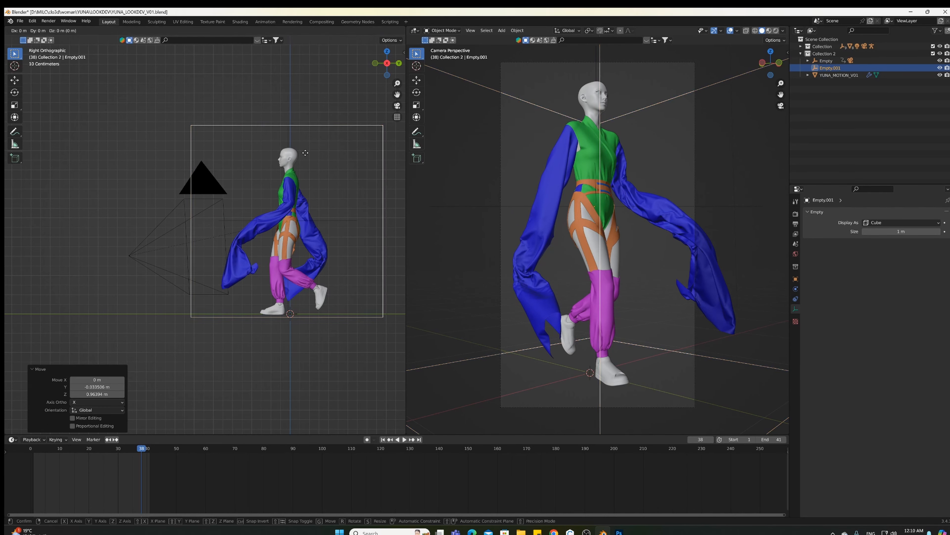
{"action": "key", "text": "s"}
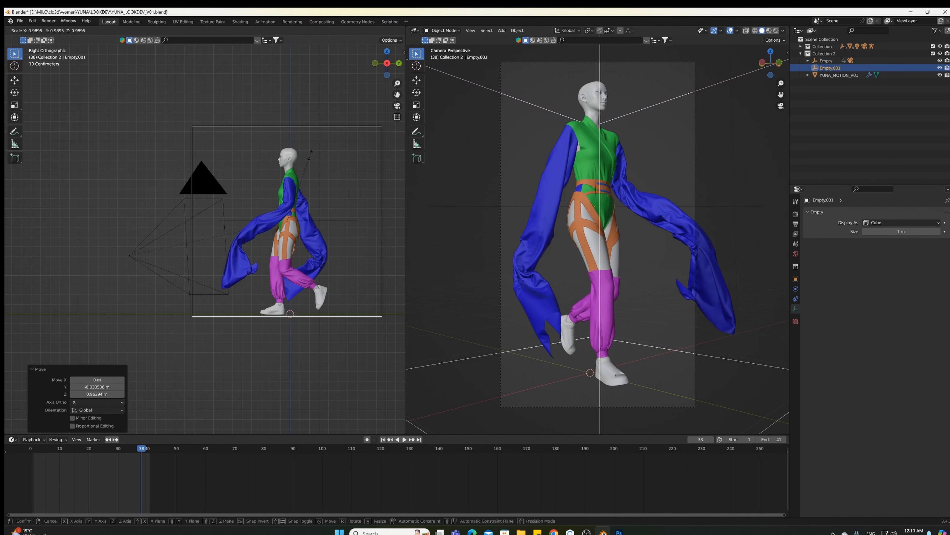
{"action": "left_click", "coordinate": [311, 152]}
{"action": "left_click", "coordinate": [14, 104]}
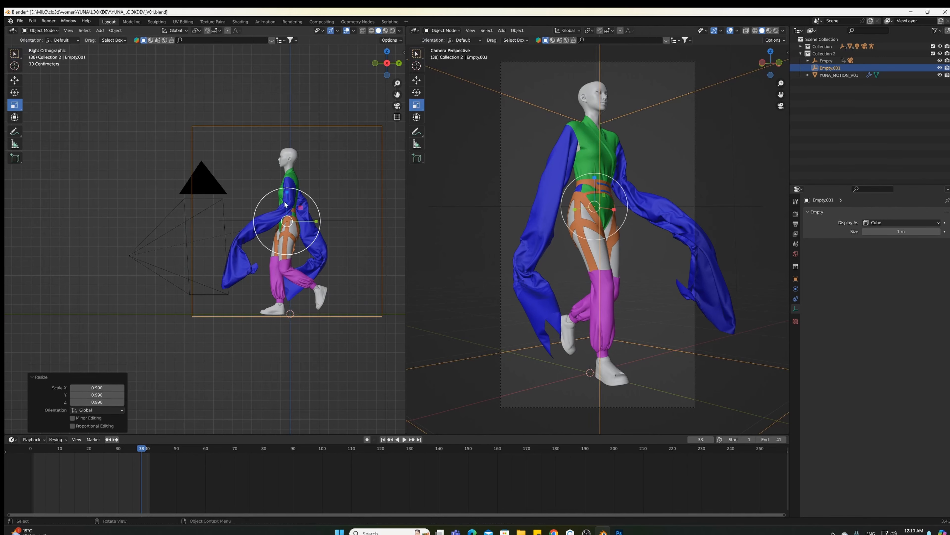
{"action": "left_click_drag", "start_coordinate": [310, 222], "coordinate": [303, 222]}
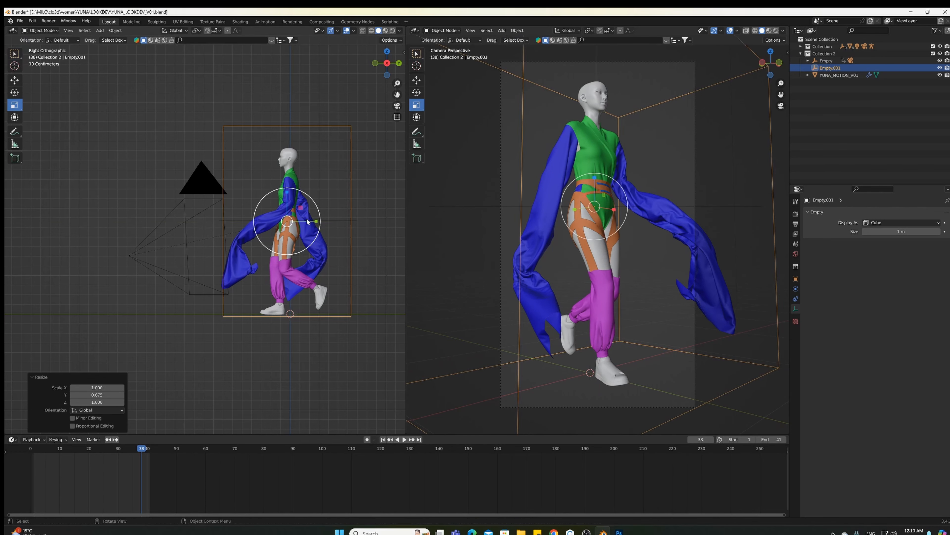
{"action": "left_click", "coordinate": [14, 80]}
{"action": "left_click_drag", "start_coordinate": [317, 221], "coordinate": [315, 222]}
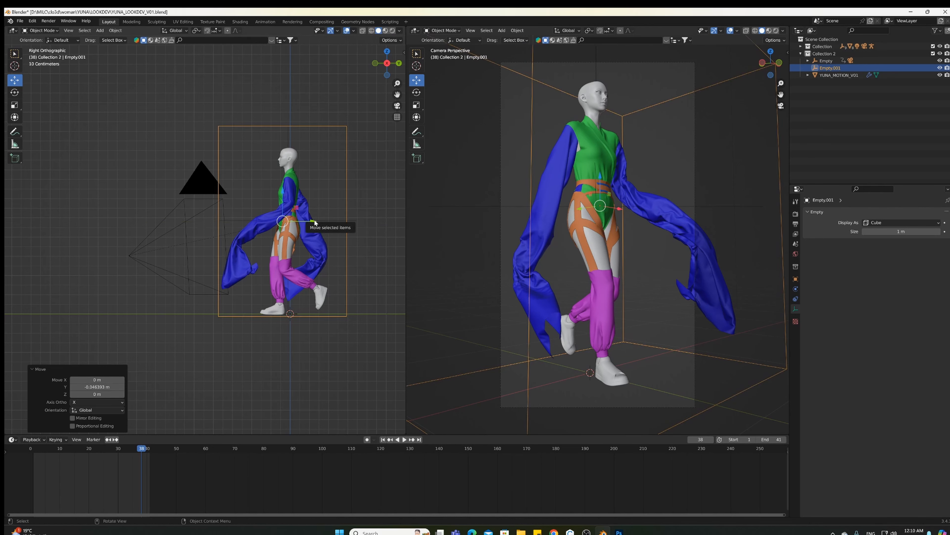
Scale the cube empty's height to about 0.894 and lower it about 0.10 m so its base meets the ground
{"action": "left_click", "coordinate": [15, 105]}
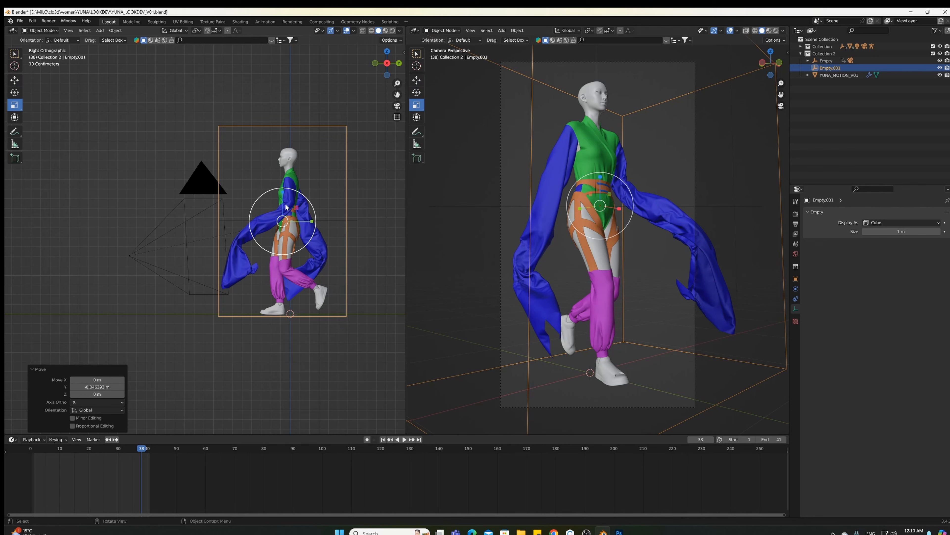
{"action": "left_click_drag", "start_coordinate": [283, 195], "coordinate": [283, 199]}
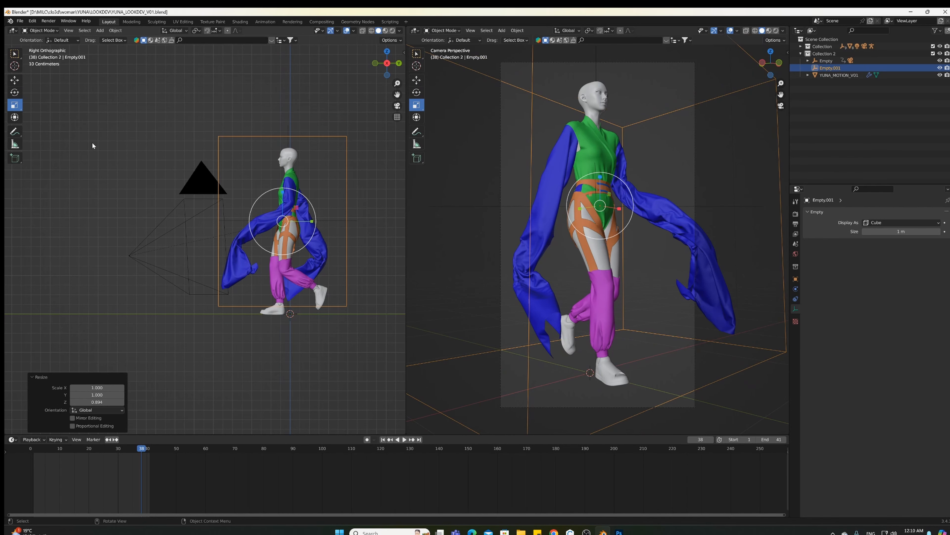
{"action": "left_click", "coordinate": [9, 84]}
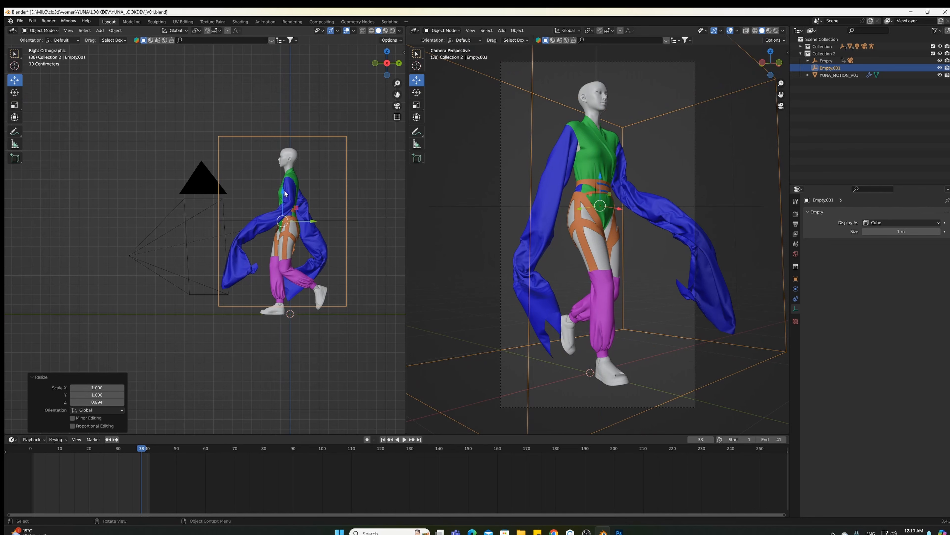
{"action": "left_click_drag", "start_coordinate": [285, 193], "coordinate": [287, 201]}
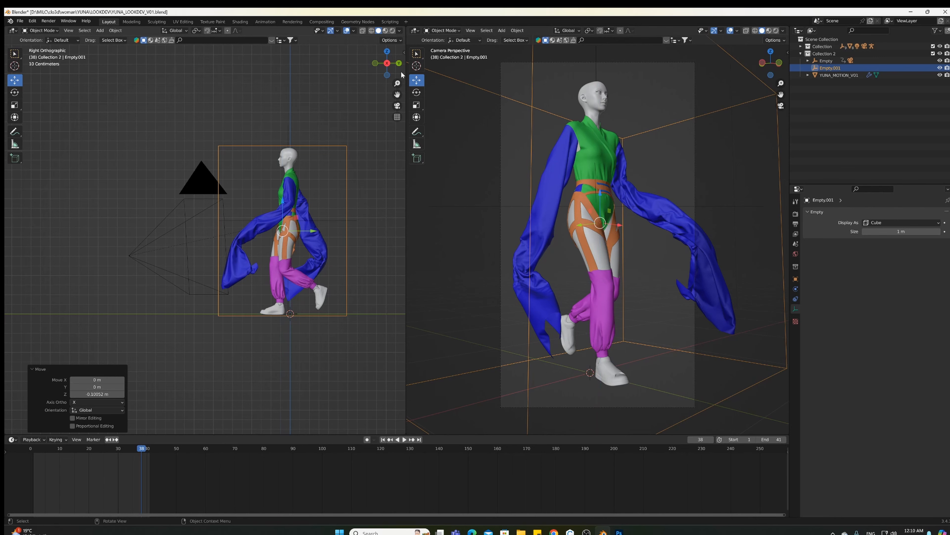
Narrow the cube empty along X to about 0.603 in the back view so it fits around the figure
{"action": "left_click", "coordinate": [399, 63]}
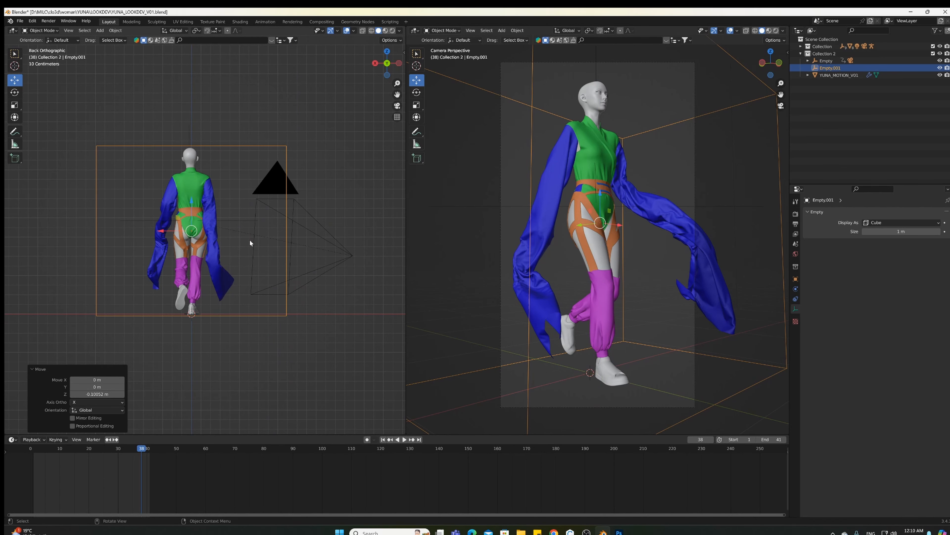
{"action": "left_click", "coordinate": [15, 105]}
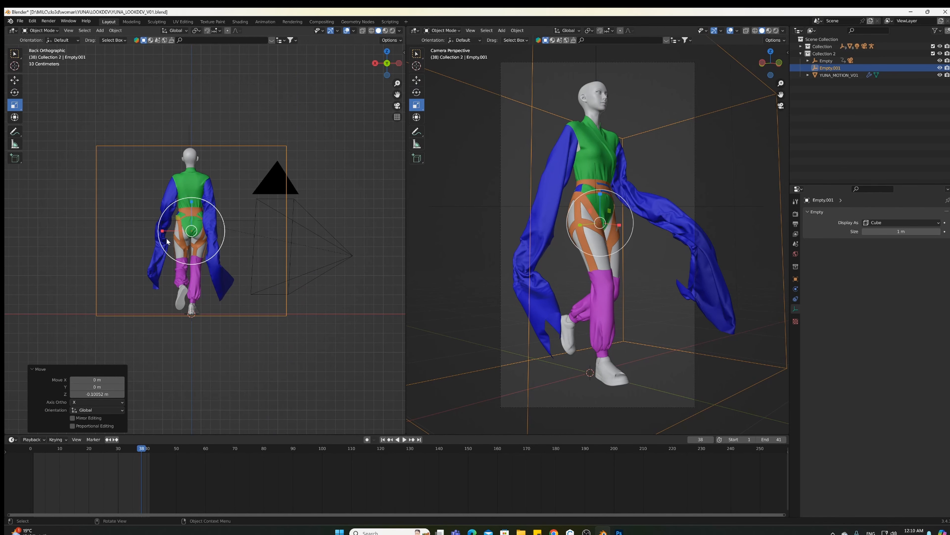
{"action": "left_click_drag", "start_coordinate": [167, 239], "coordinate": [177, 232]}
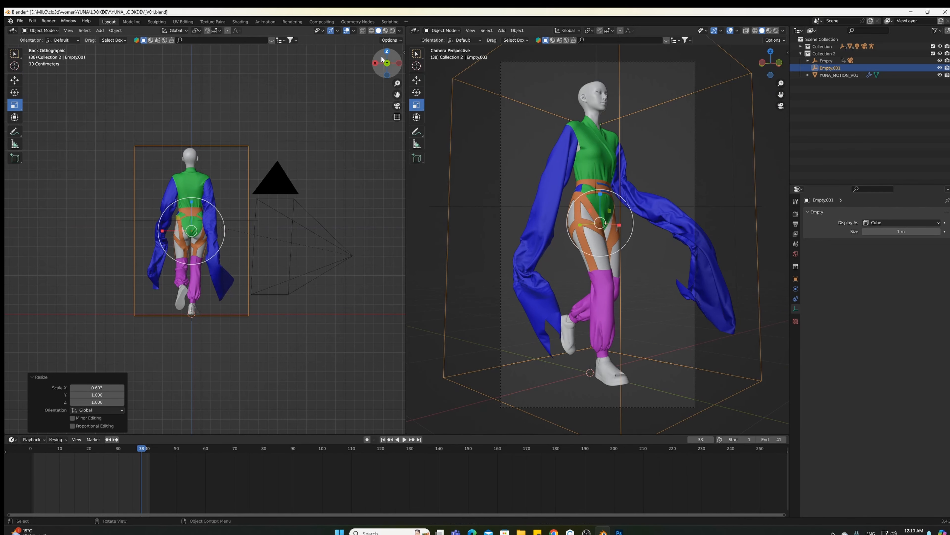
{"action": "middle_click_drag", "start_coordinate": [321, 134], "coordinate": [311, 170]}
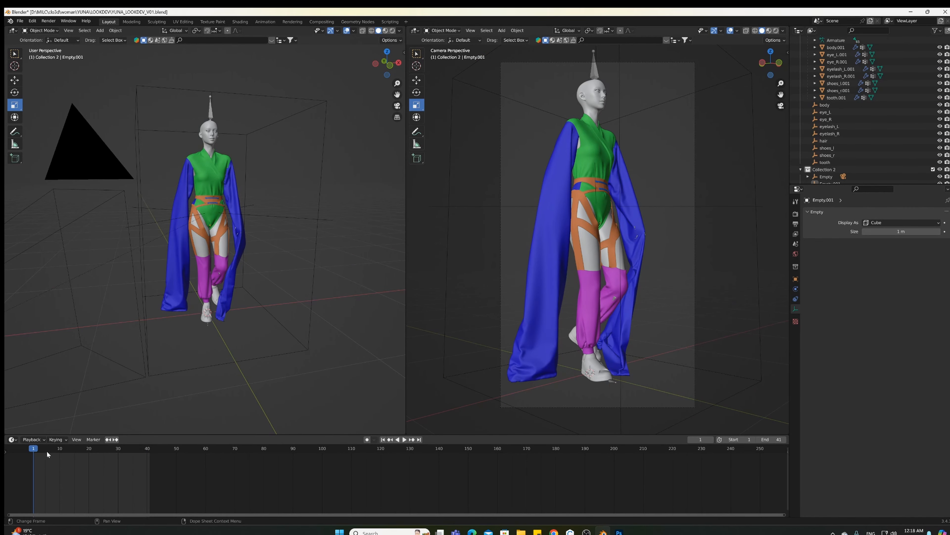
Play back the animation and examine how the cube empty encloses the figure from perspective and top views
{"action": "key", "text": "space"}
{"action": "left_click_drag", "start_coordinate": [119, 451], "coordinate": [34, 451]}
{"action": "key", "text": "space"}
{"action": "left_click", "coordinate": [309, 329]}
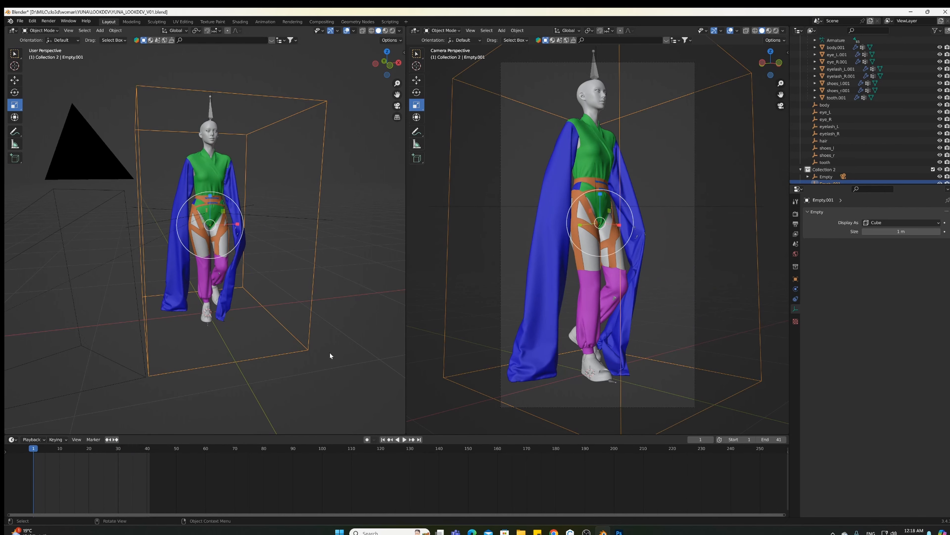
{"action": "middle_click_drag", "start_coordinate": [359, 334], "coordinate": [324, 329]}
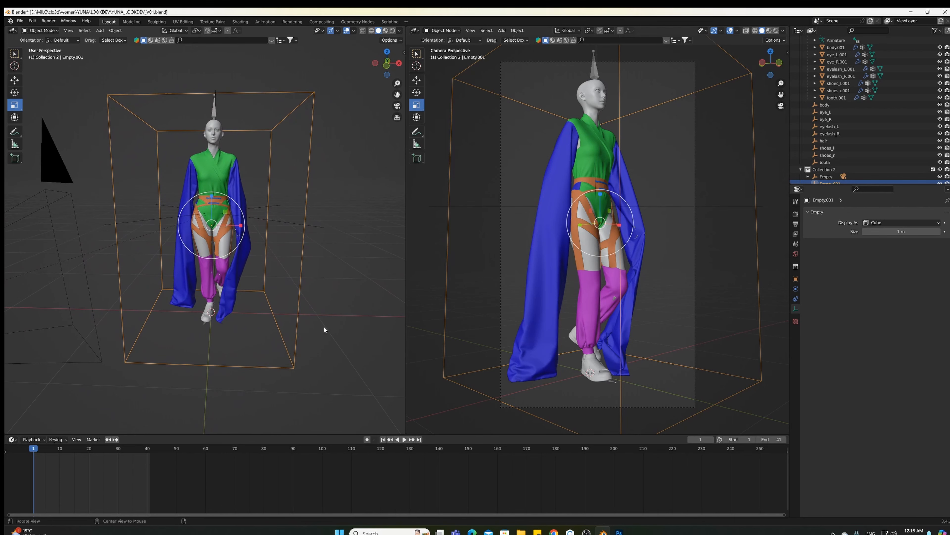
{"action": "left_click", "coordinate": [386, 52]}
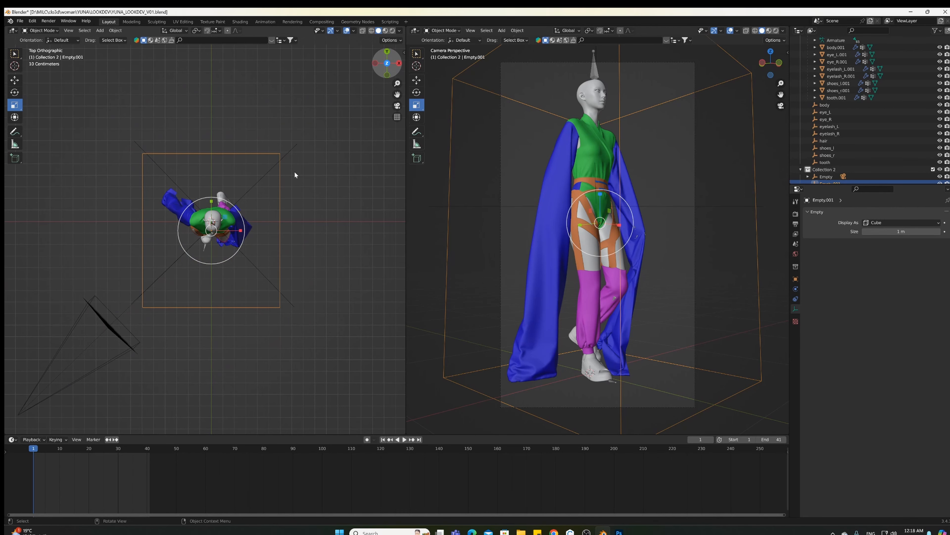
{"action": "left_click", "coordinate": [399, 65]}
{"action": "middle_click_drag", "start_coordinate": [212, 375], "coordinate": [311, 372]}
{"action": "scroll", "coordinate": [215, 163], "scroll_direction": "up", "scroll_amount": 3}
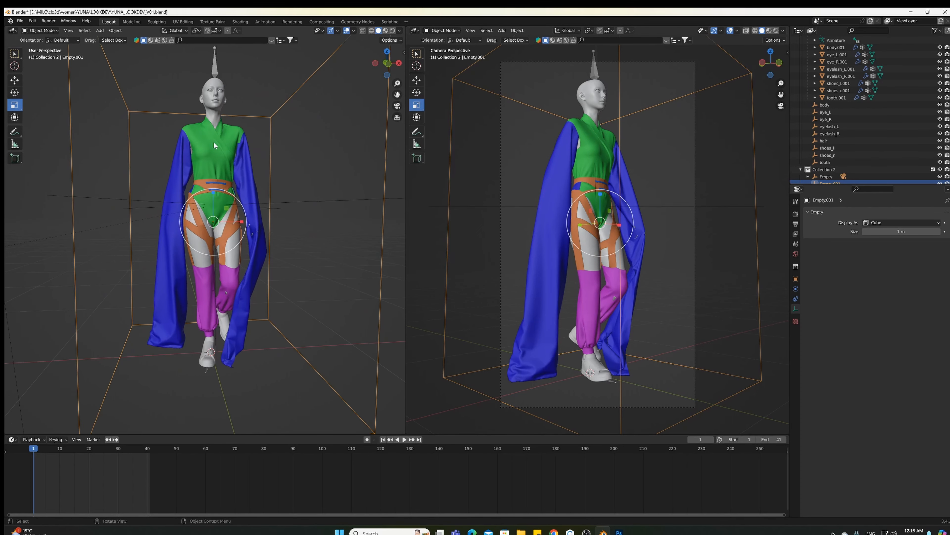
Parent the armature, the garment mesh and the camera's empty to the cube empty using the Object option
{"action": "left_click", "coordinate": [225, 90]}
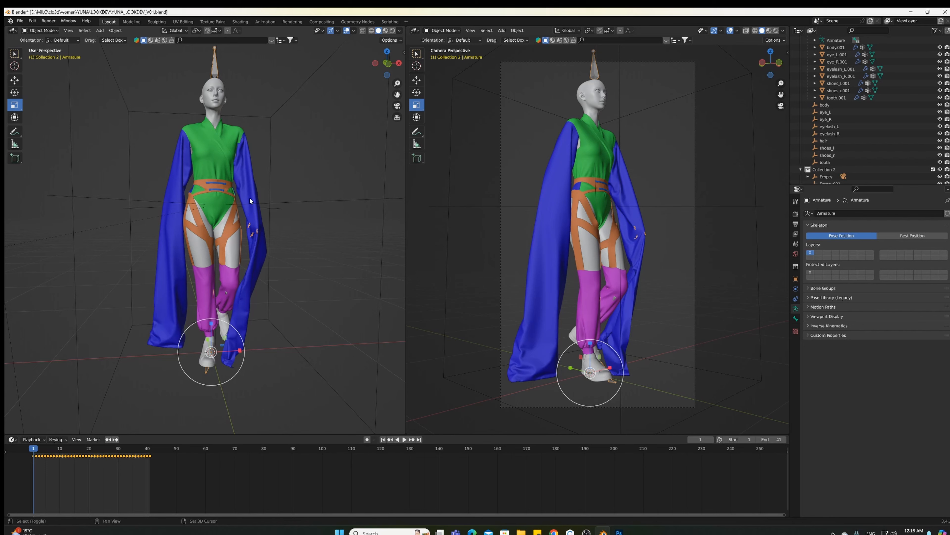
{"action": "left_click", "coordinate": [251, 185], "text": "shift"}
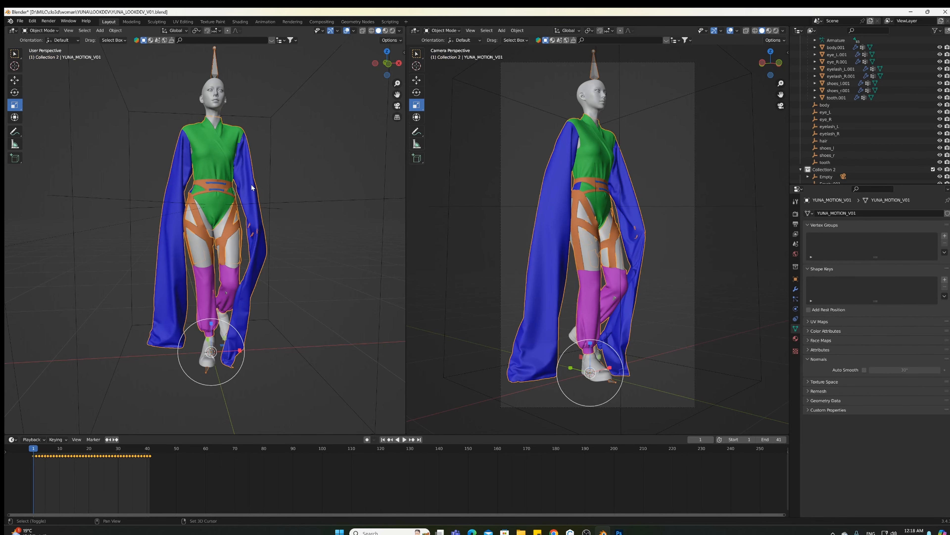
{"action": "left_click", "coordinate": [135, 209], "text": "shift"}
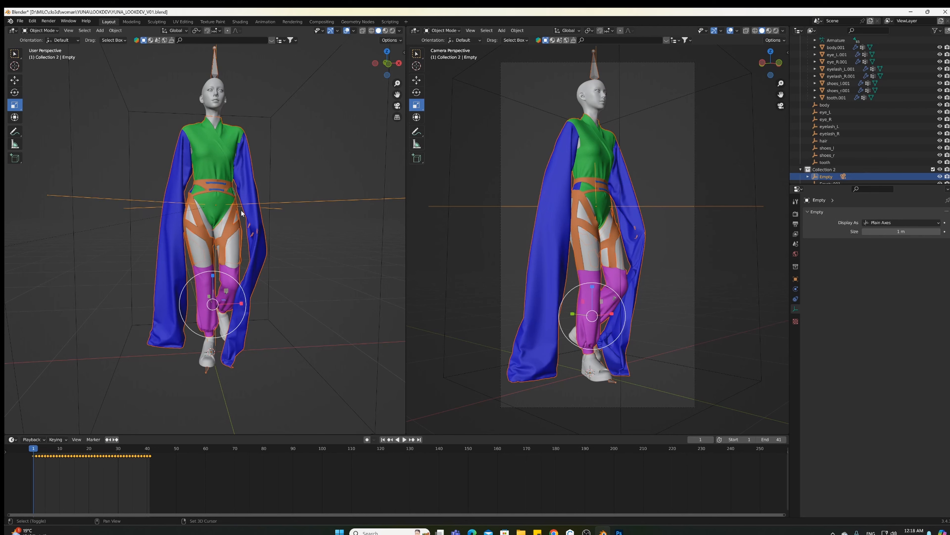
{"action": "left_click", "coordinate": [270, 153], "text": "shift"}
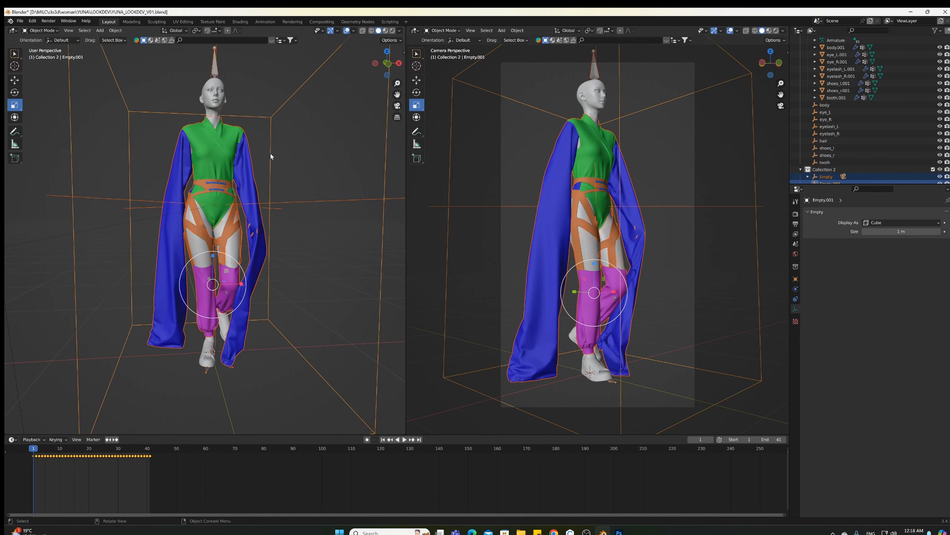
{"action": "key", "text": "ctrl+p"}
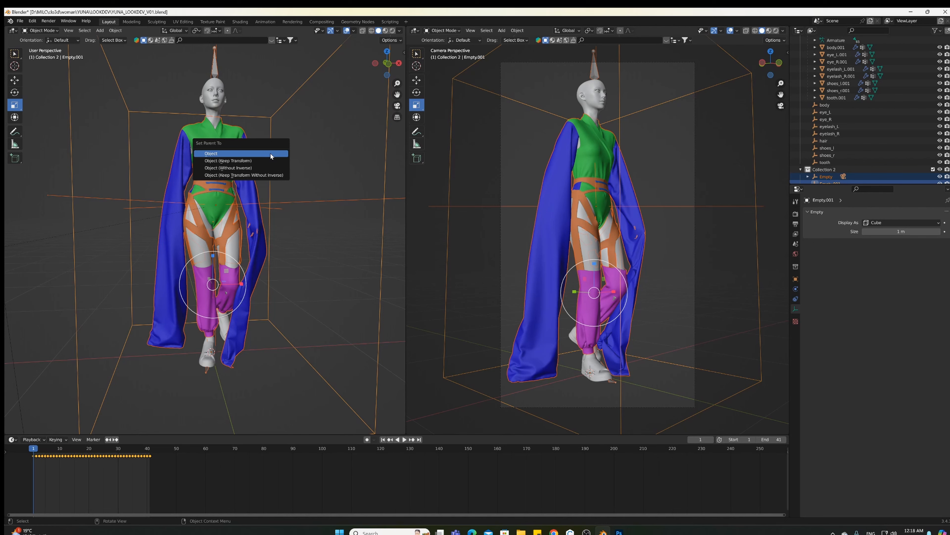
{"action": "left_click", "coordinate": [270, 153]}
{"action": "scroll", "coordinate": [293, 153], "scroll_direction": "down", "scroll_amount": 3}
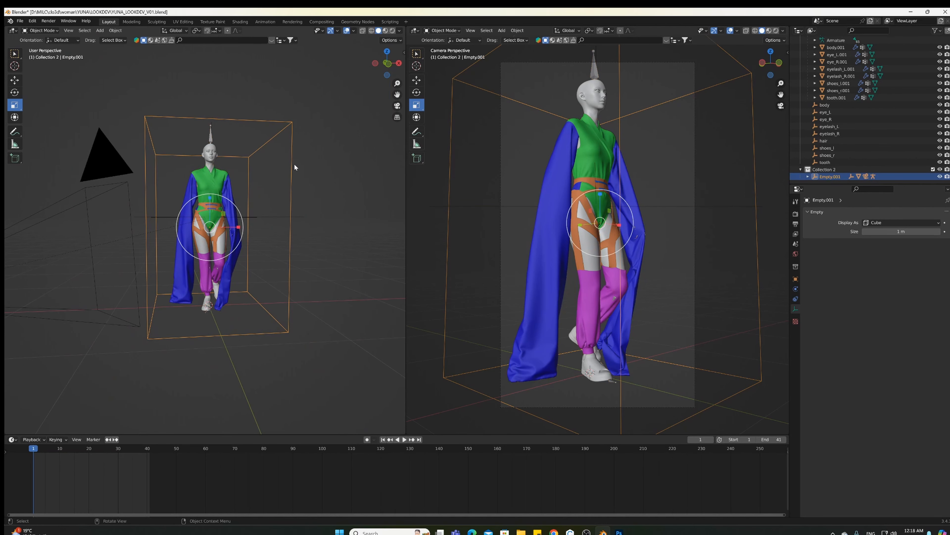
Try a free move of the cube empty to test the parenting, and undo that move
{"action": "left_click", "coordinate": [294, 165]}
{"action": "key", "text": "ctrl+z"}
{"action": "middle_click_drag", "start_coordinate": [335, 209], "coordinate": [300, 212]}
{"action": "left_click", "coordinate": [15, 80]}
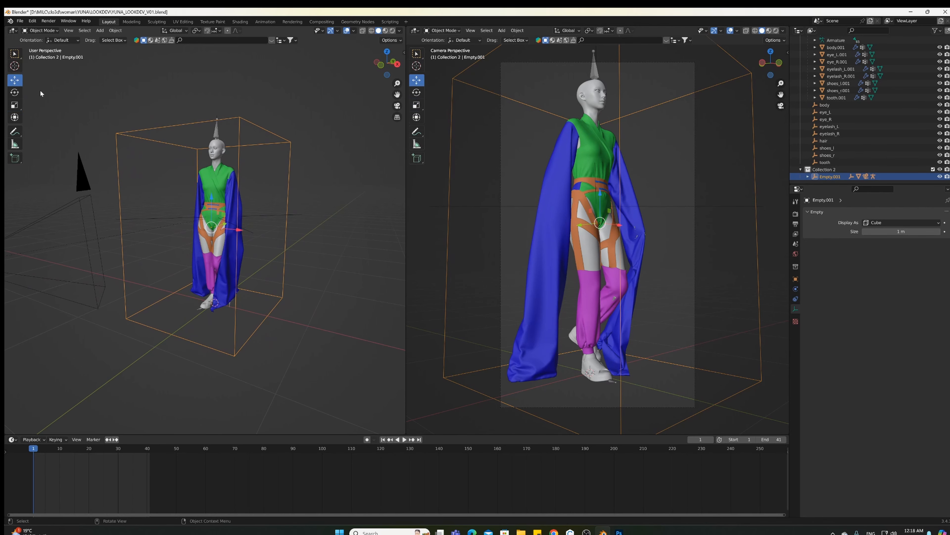
{"action": "left_click_drag", "start_coordinate": [215, 235], "coordinate": [243, 217]}
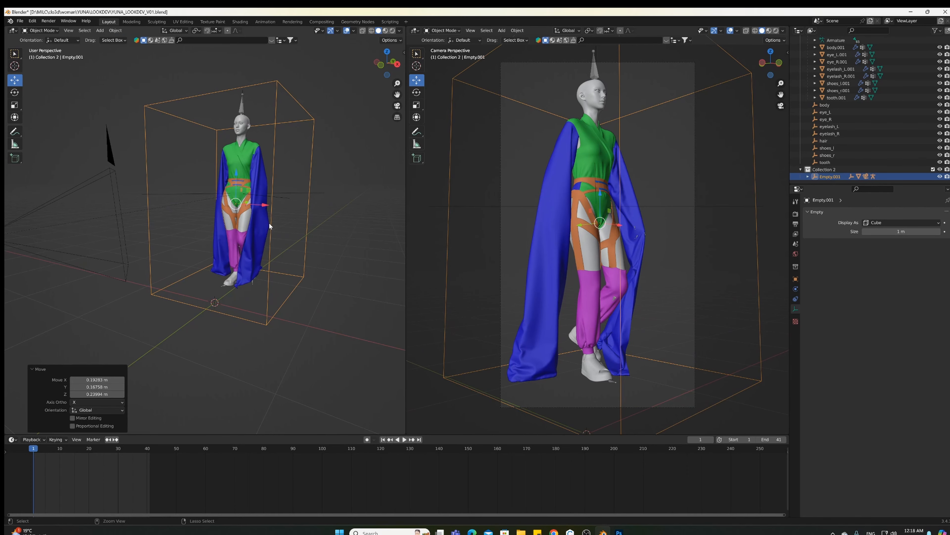
{"action": "key", "text": "ctrl+z"}
{"action": "mouse_move", "coordinate": [313, 265]}
{"action": "middle_mouse_down"}
{"action": "mouse_move", "coordinate": [292, 276]}
{"action": "mouse_move", "coordinate": [304, 275]}
{"action": "middle_mouse_up"}
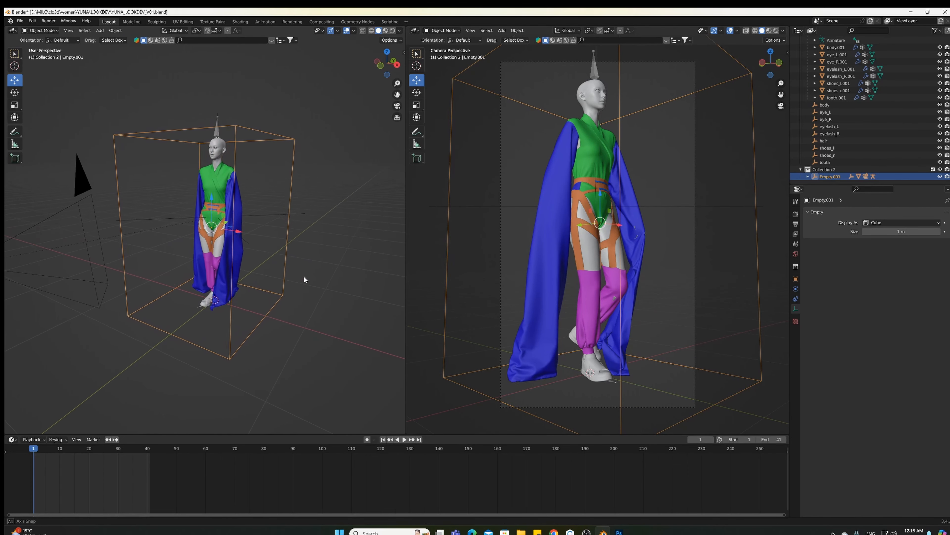
Insert a Location keyframe on the cube empty at frame 1, working in the right side view
{"action": "left_click", "coordinate": [309, 274]}
{"action": "key", "text": "KP_3"}
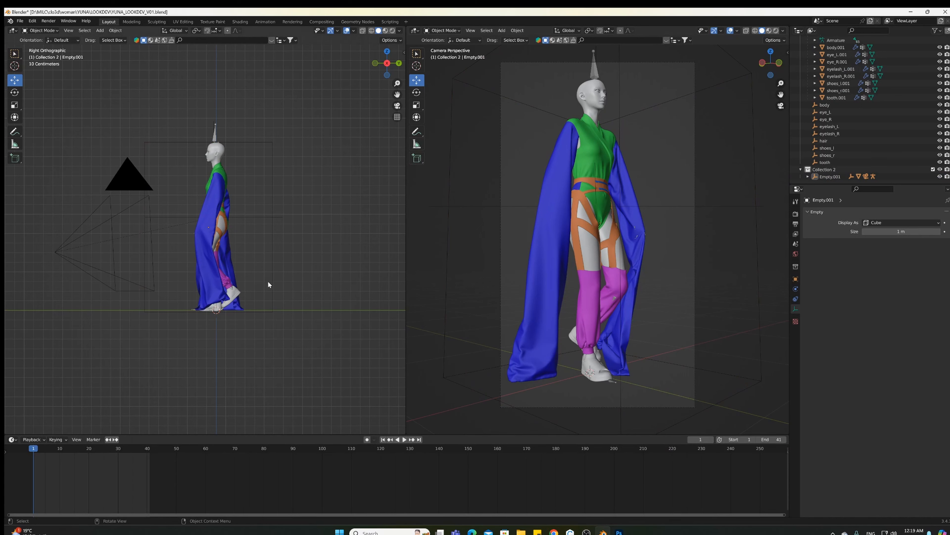
{"action": "left_click", "coordinate": [269, 263]}
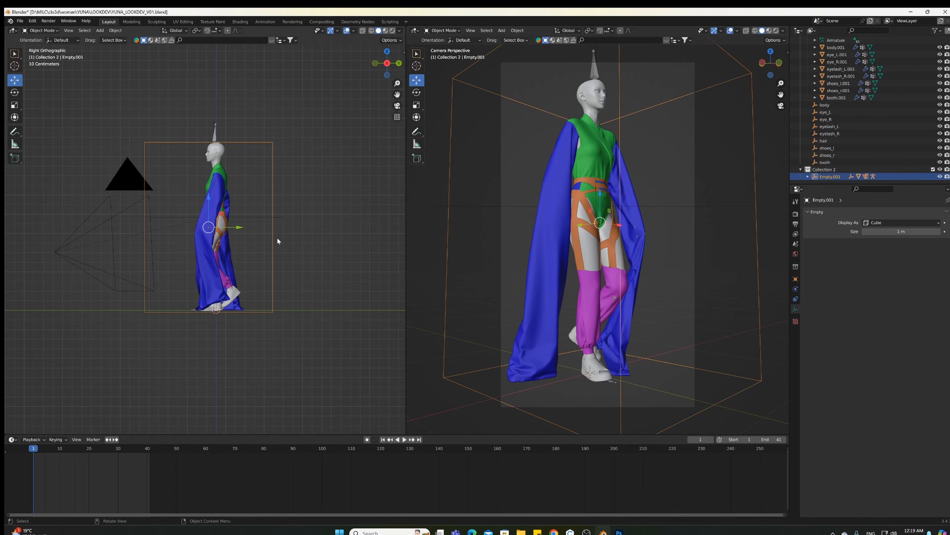
{"action": "key", "text": "i"}
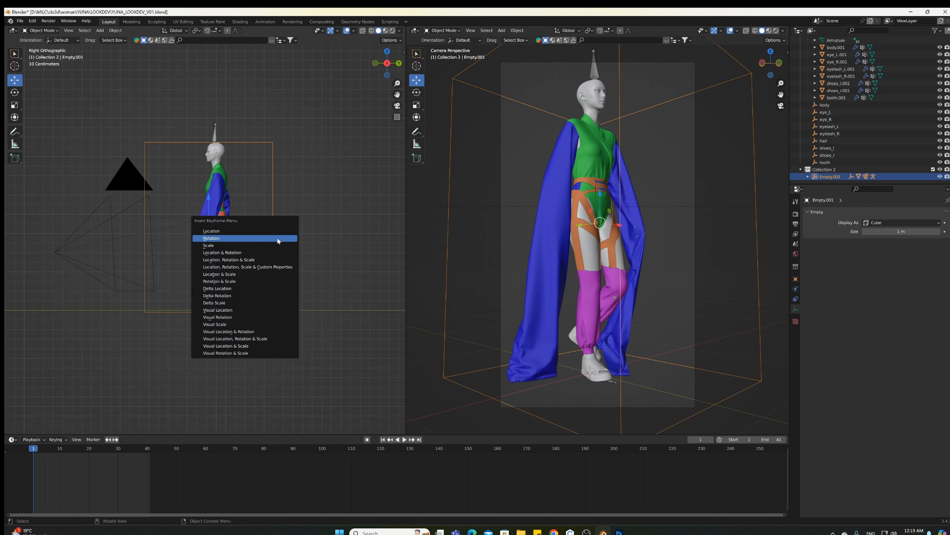
{"action": "left_click", "coordinate": [248, 230]}
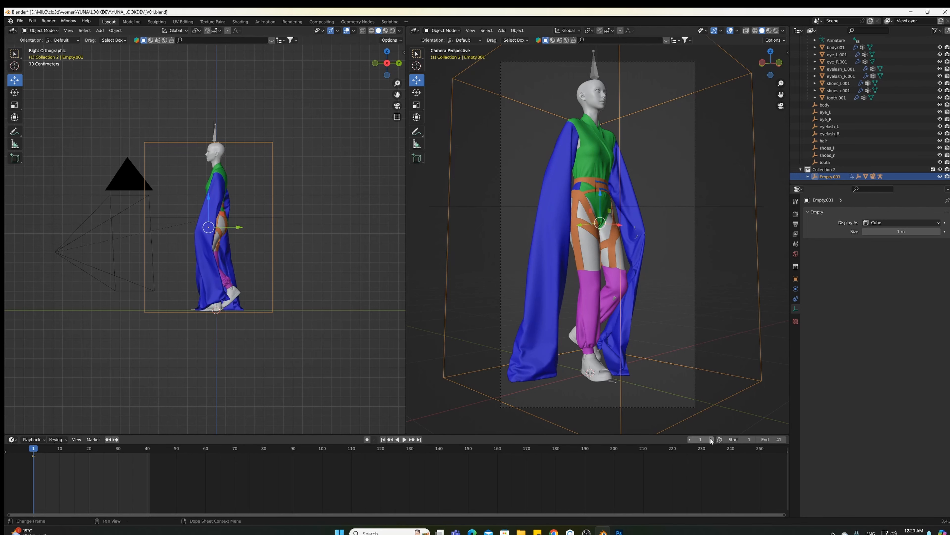
At frame 41, move the cube empty about 1.513 m toward negative Y and insert a Location keyframe
{"action": "left_click", "coordinate": [700, 439]}
{"action": "type", "text": "41"}
{"action": "key", "text": "Return"}
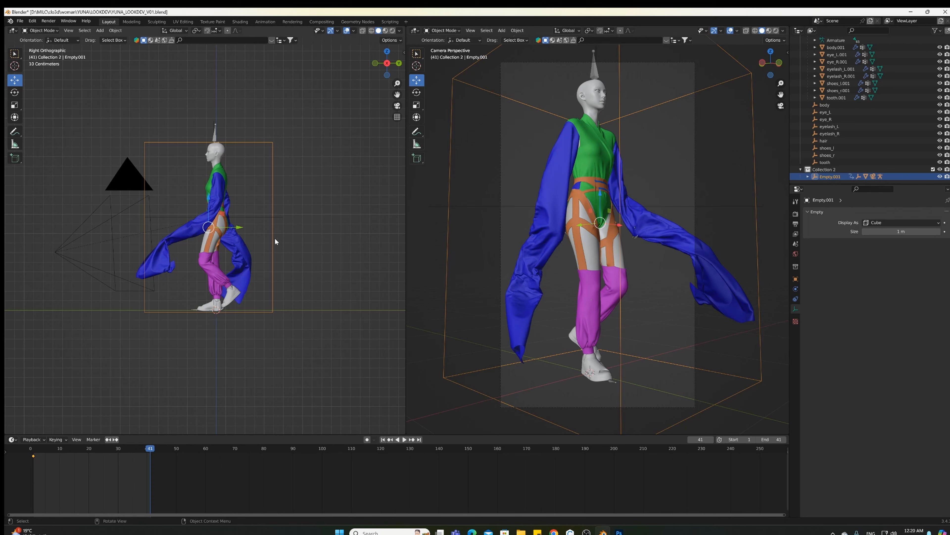
{"action": "left_click_drag", "start_coordinate": [243, 227], "coordinate": [94, 235]}
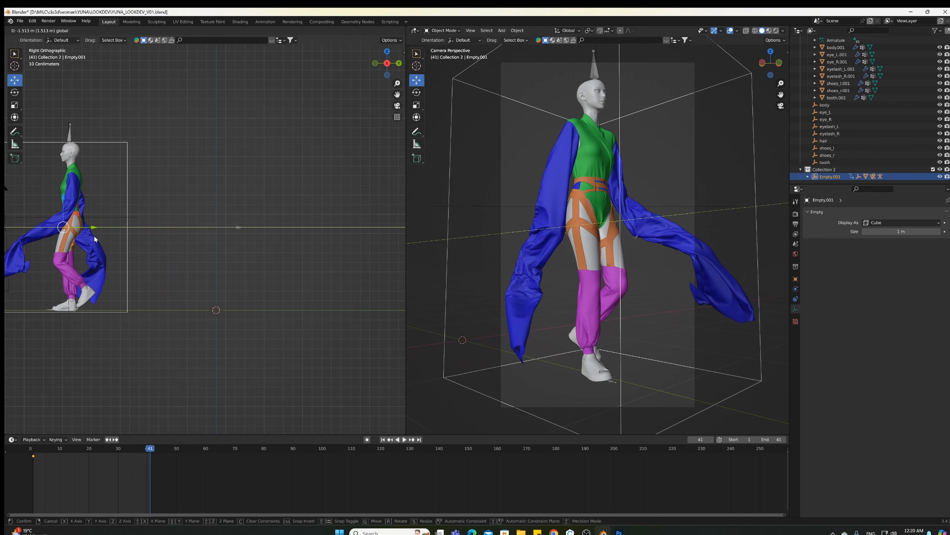
{"action": "key", "text": "i"}
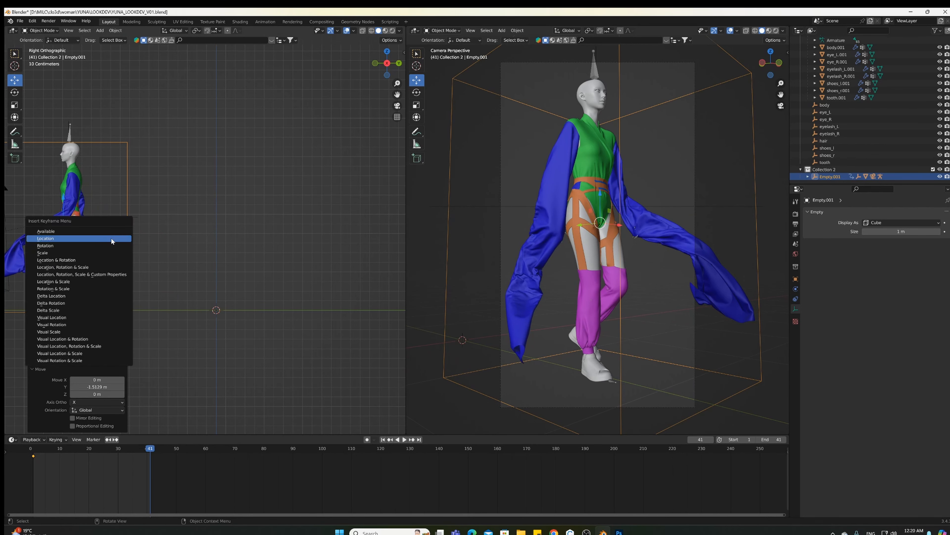
{"action": "left_click", "coordinate": [113, 240]}
Set the interpolation of the cube empty's two location keyframes to Linear
{"action": "left_click_drag", "start_coordinate": [217, 473], "coordinate": [11, 455]}
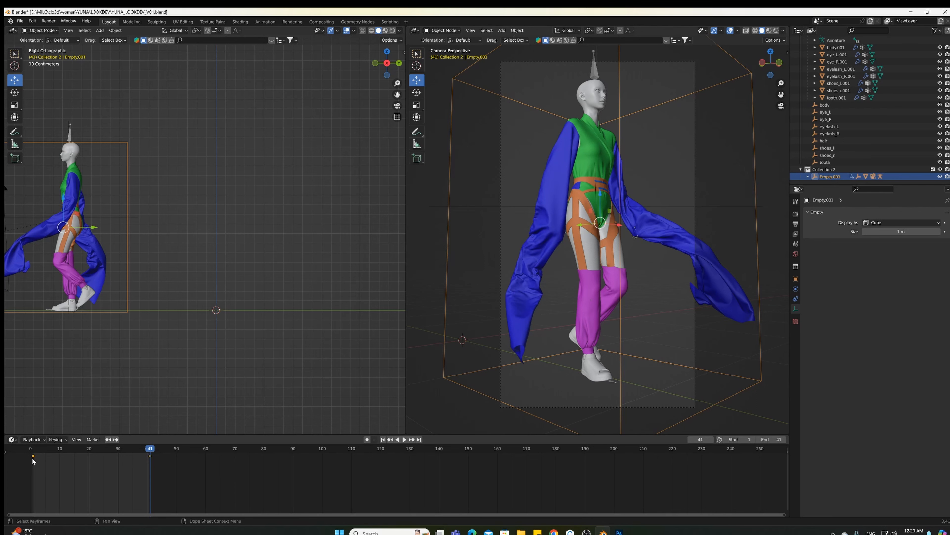
{"action": "key", "text": "t"}
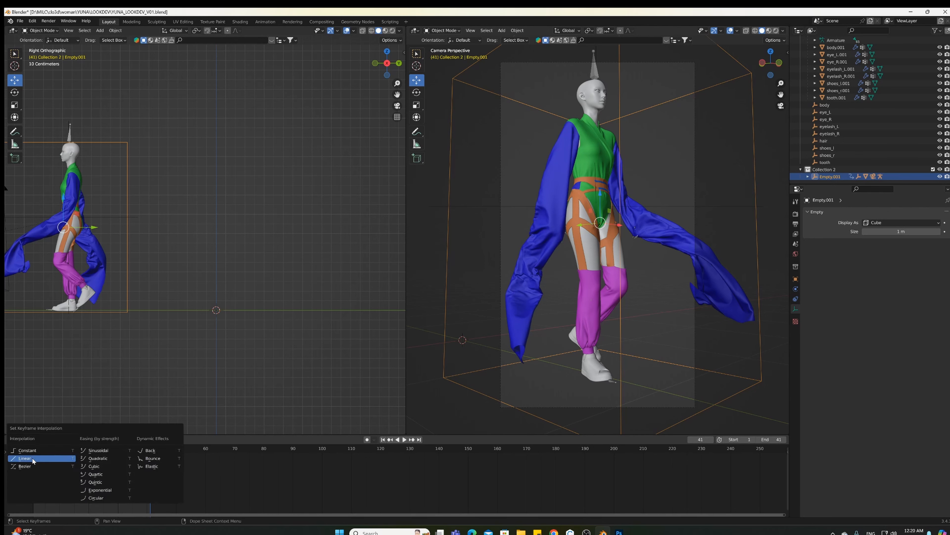
{"action": "left_click", "coordinate": [44, 457]}
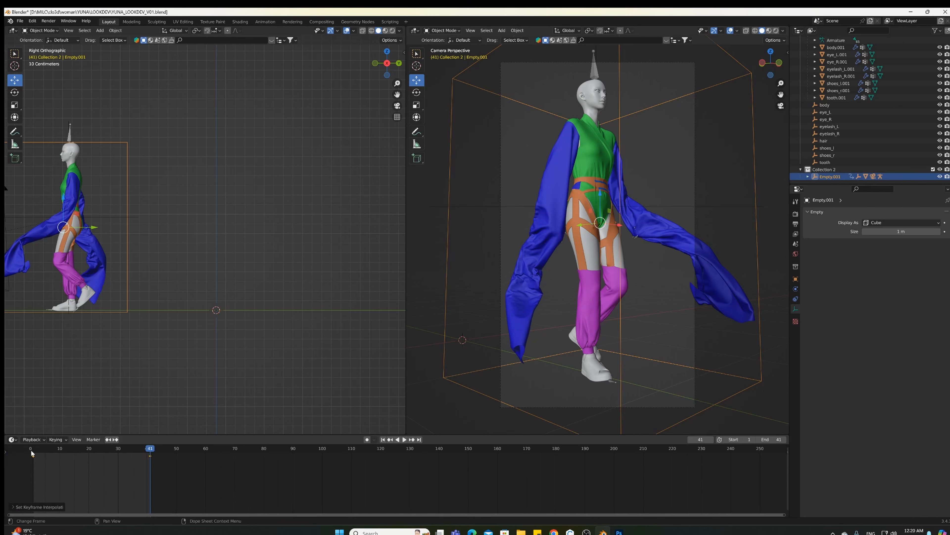
Play back the walk to check the figure's forward travel against its steps
{"action": "key", "text": "space"}
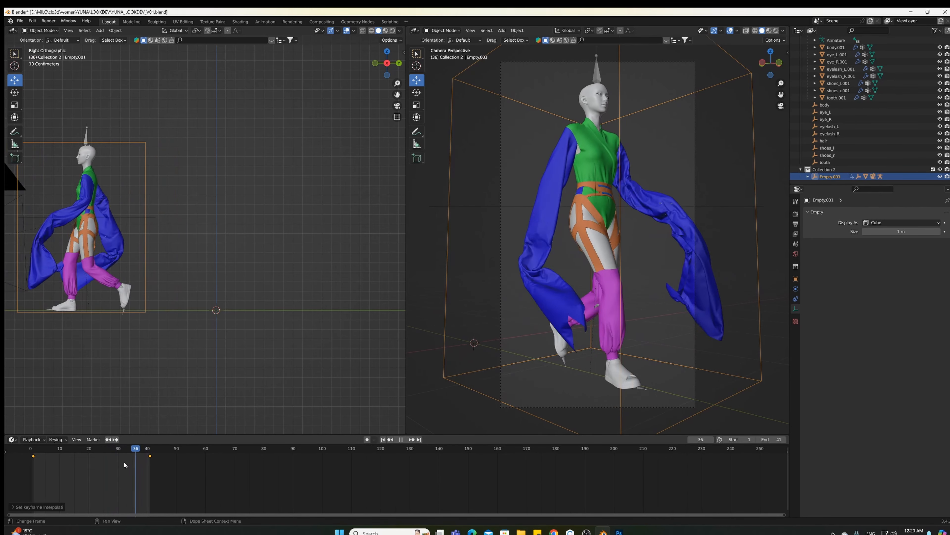
{"action": "left_click_drag", "start_coordinate": [125, 465], "coordinate": [80, 462]}
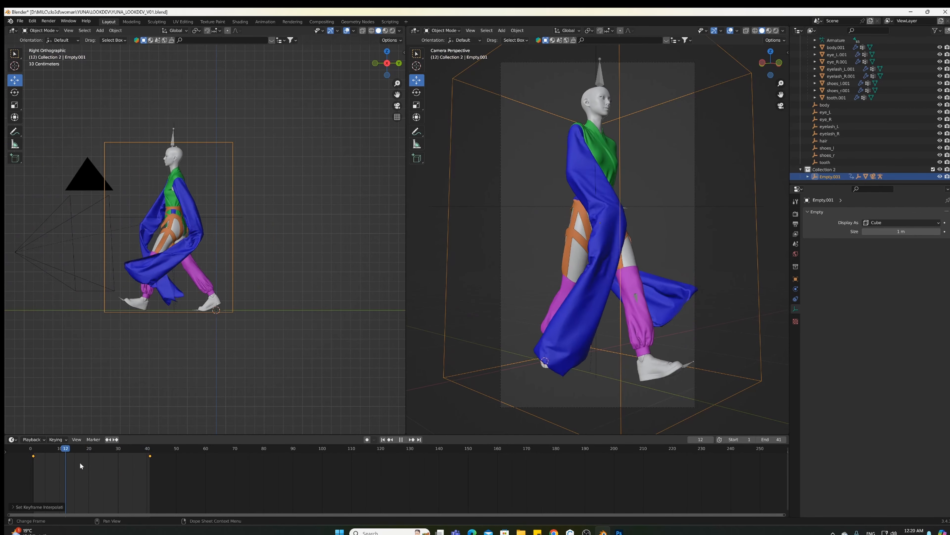
{"action": "key", "text": "space"}
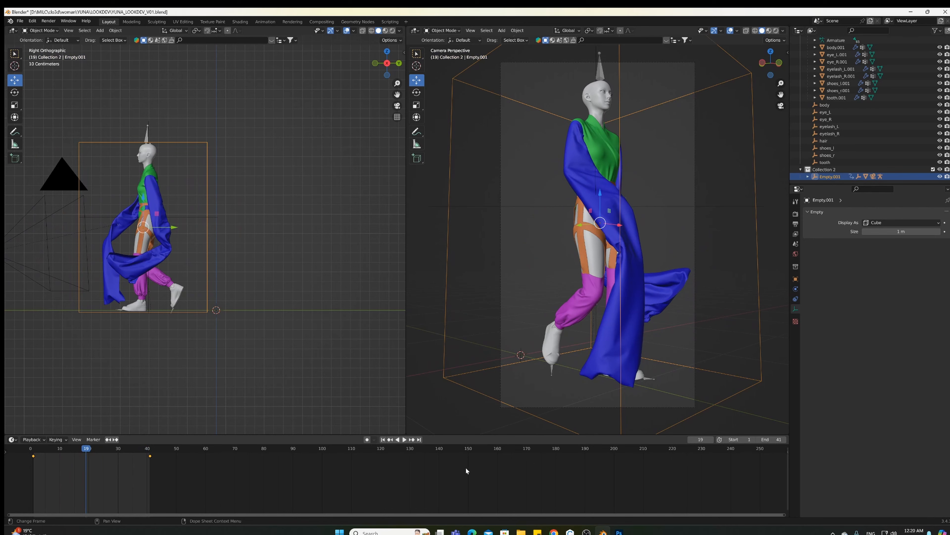
{"action": "left_click", "coordinate": [404, 439]}
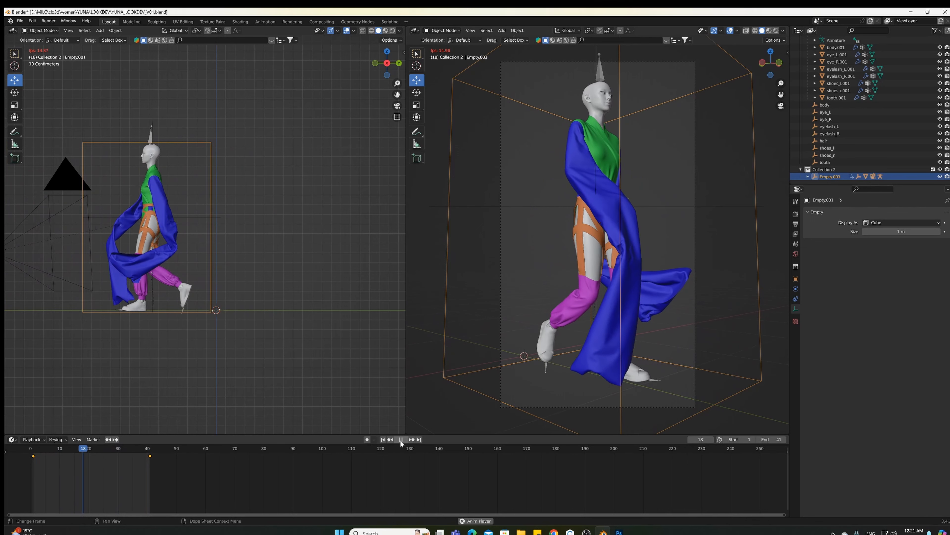
{"action": "left_click", "coordinate": [402, 440]}
Hide the Armature in the viewports and replay the walk from the first frame
{"action": "scroll", "coordinate": [928, 75], "scroll_direction": "up", "scroll_amount": 3}
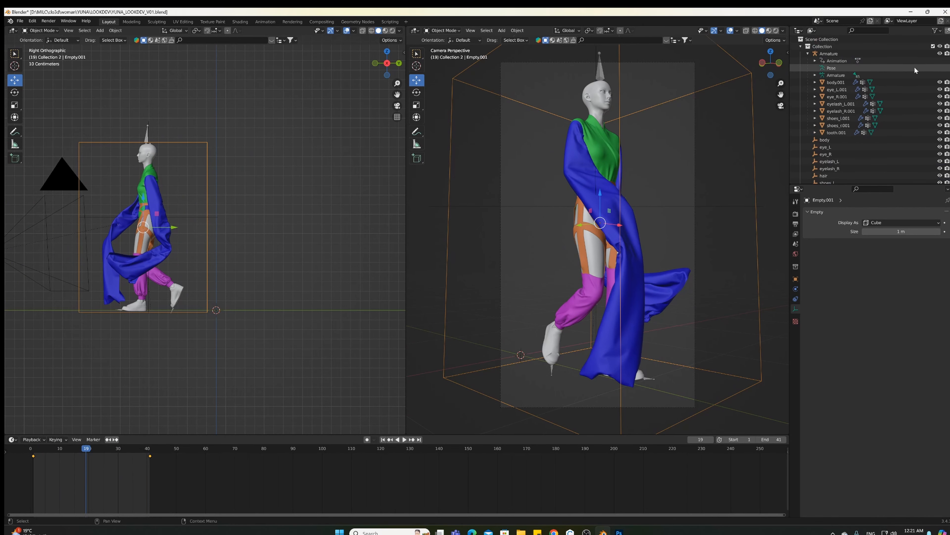
{"action": "left_click", "coordinate": [941, 53]}
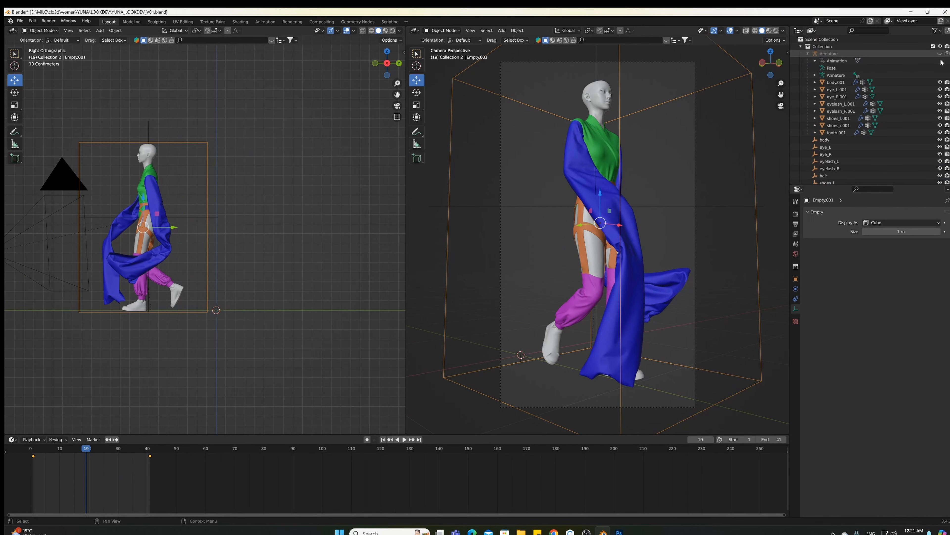
{"action": "left_click", "coordinate": [34, 454]}
{"action": "key", "text": "space"}
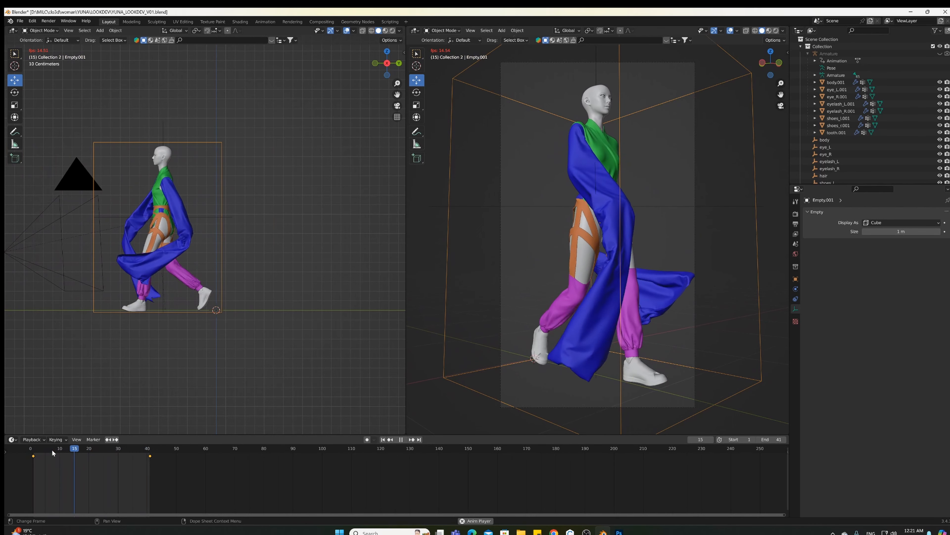
{"action": "key", "text": "space"}
Add a mesh cylinder with 32 vertices, 1 m radius and 2 m depth at the world origin, and open it in Edit Mode
{"action": "scroll", "coordinate": [190, 108], "scroll_direction": "up", "scroll_amount": 3}
{"action": "key", "text": "shift+a"}
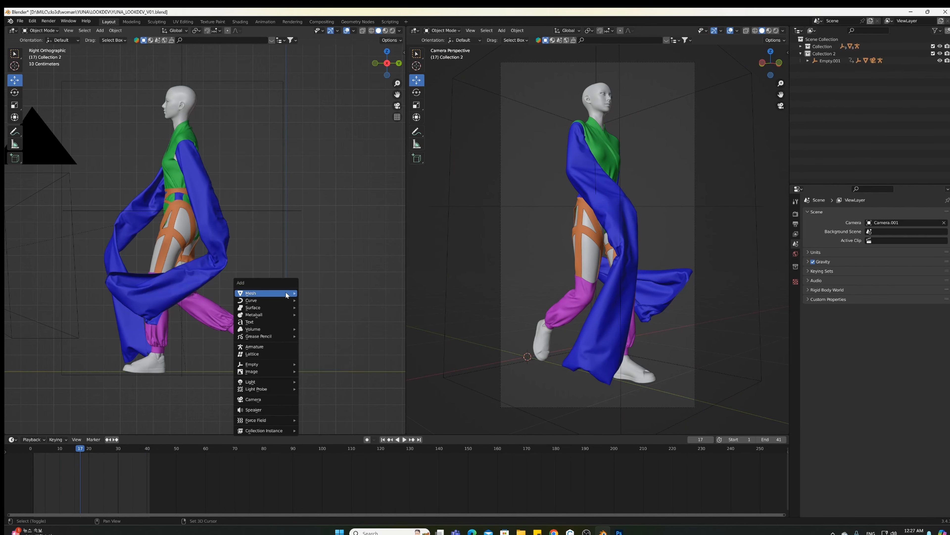
{"action": "mouse_move", "coordinate": [287, 292]}
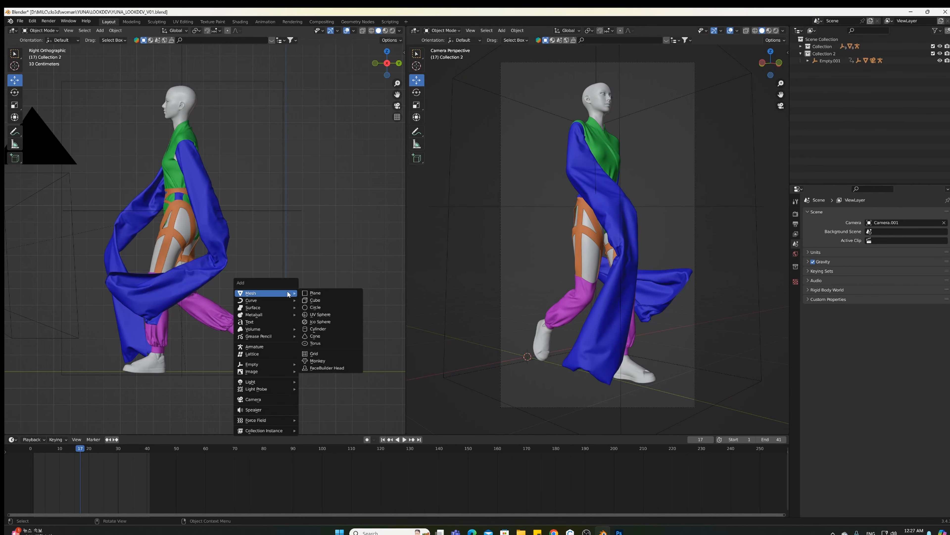
{"action": "left_click", "coordinate": [327, 329]}
{"action": "scroll", "coordinate": [293, 268], "scroll_direction": "down", "scroll_amount": 4}
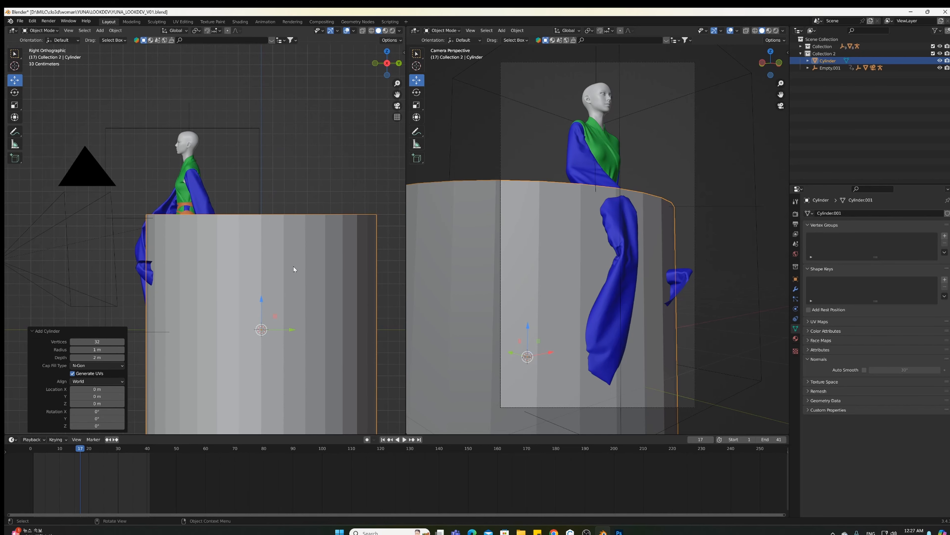
{"action": "scroll", "coordinate": [294, 268], "scroll_direction": "down", "scroll_amount": 1}
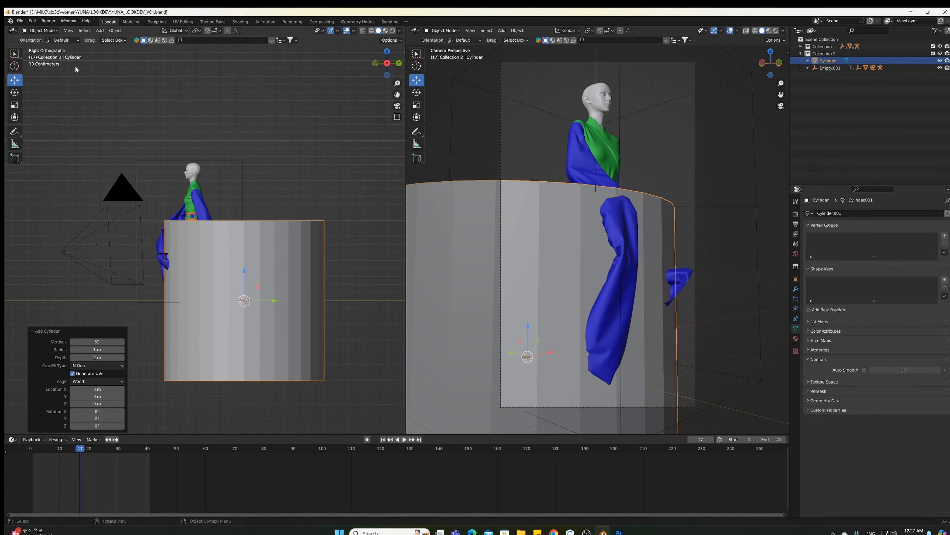
{"action": "left_click", "coordinate": [39, 31]}
{"action": "left_click", "coordinate": [41, 47]}
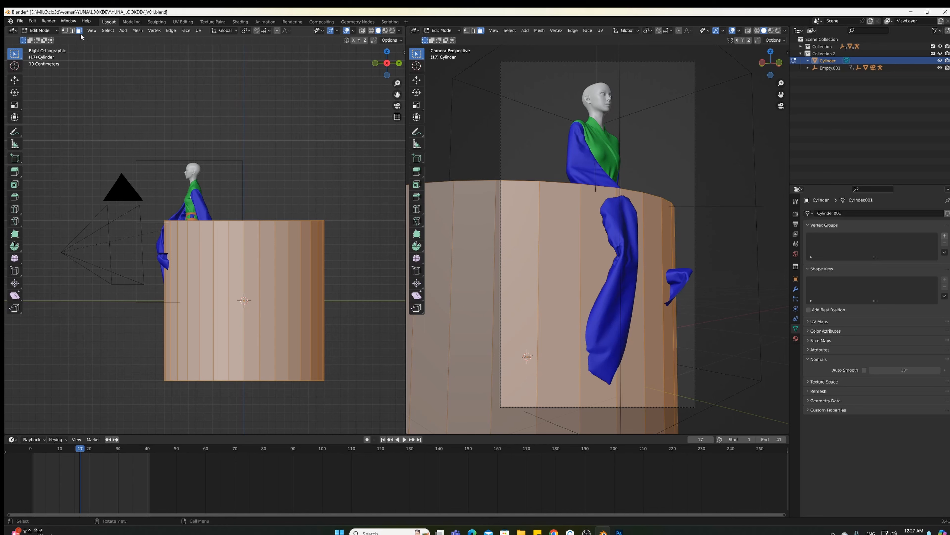
Delete the cylinder's side faces and bottom cap, keeping only the top disc
{"action": "left_click_drag", "start_coordinate": [370, 373], "coordinate": [128, 352]}
{"action": "key", "text": "x"}
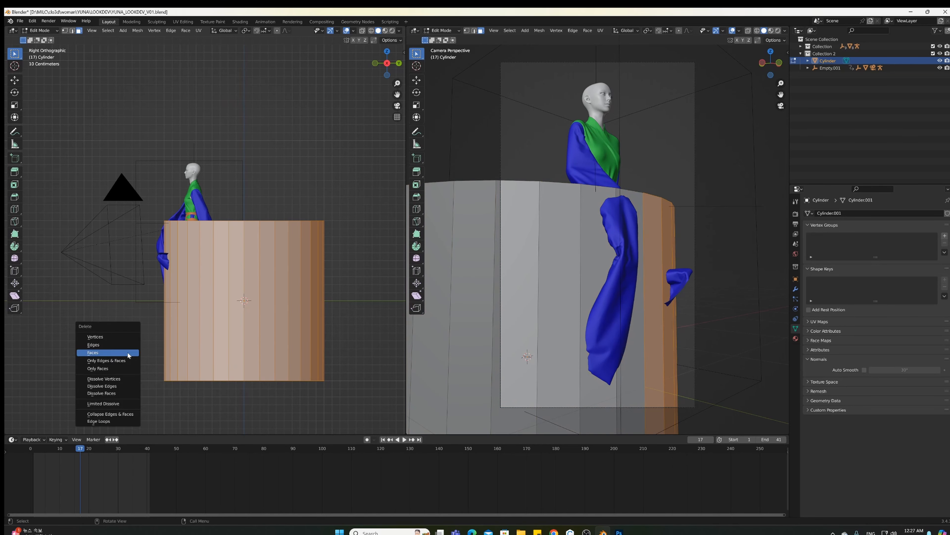
{"action": "left_click", "coordinate": [127, 353]}
{"action": "left_click_drag", "start_coordinate": [367, 395], "coordinate": [130, 350]}
{"action": "key", "text": "x"}
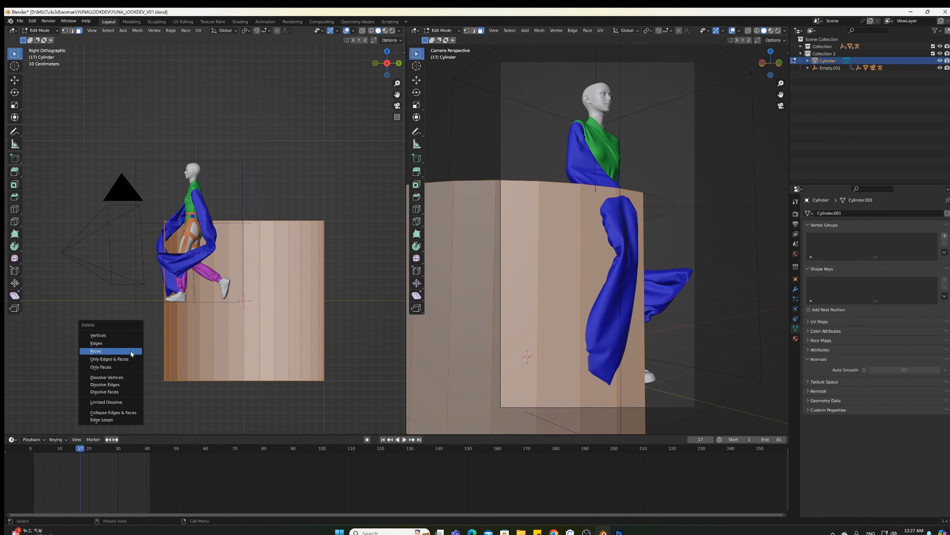
{"action": "left_click", "coordinate": [131, 351]}
{"action": "middle_click_drag", "start_coordinate": [254, 338], "coordinate": [254, 356]}
{"action": "left_click", "coordinate": [253, 355]}
{"action": "key", "text": "x"}
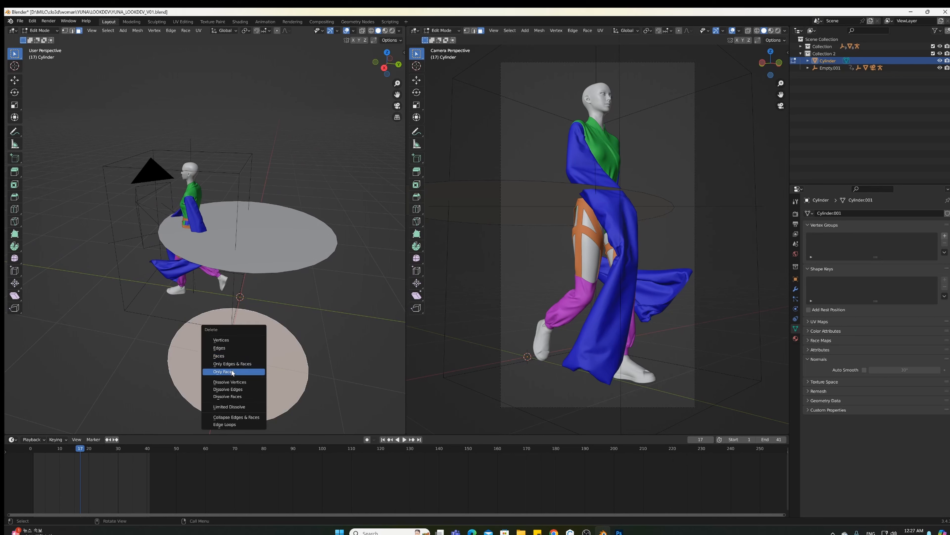
{"action": "left_click", "coordinate": [232, 356]}
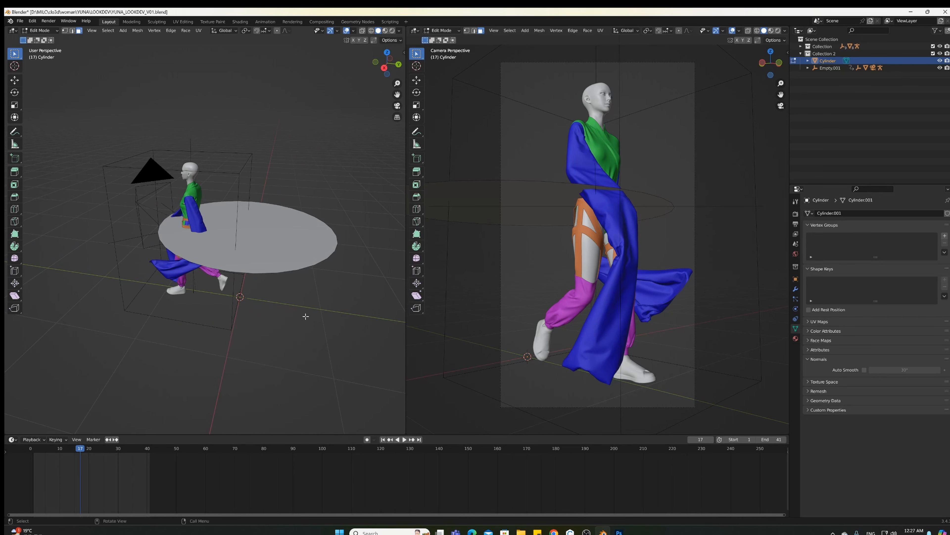
Return to Object Mode and move the disc's geometry to its origin so it lies under the figure's feet
{"action": "middle_click_drag", "start_coordinate": [306, 316], "coordinate": [338, 318]}
{"action": "left_click", "coordinate": [39, 30]}
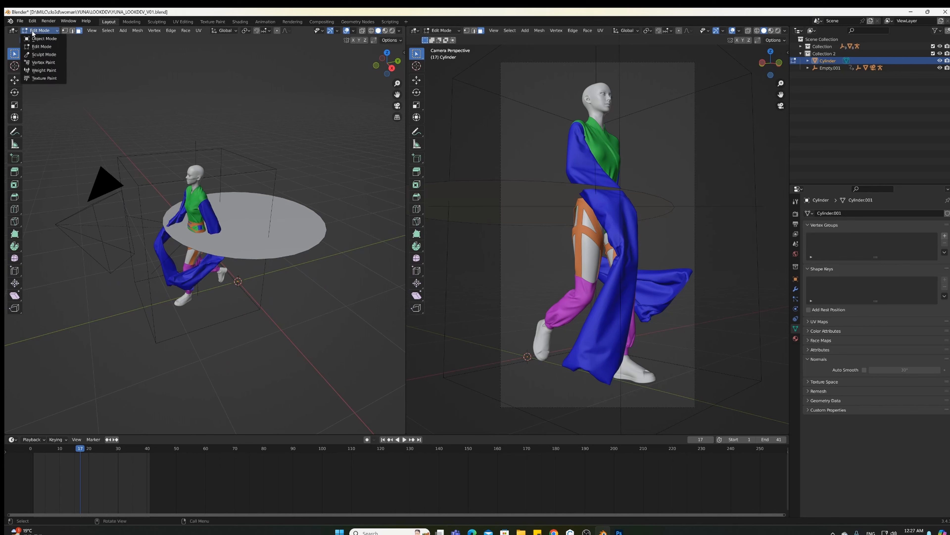
{"action": "left_click", "coordinate": [38, 41]}
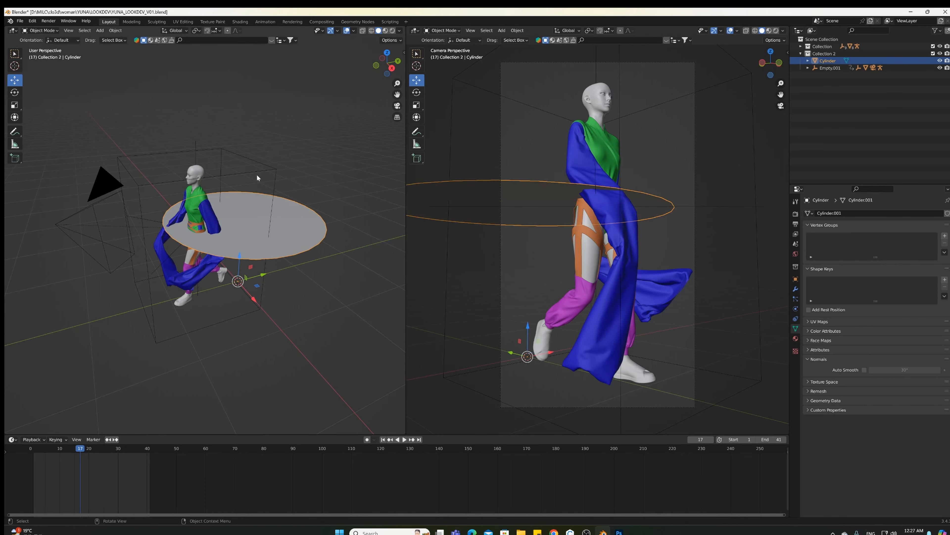
{"action": "left_click", "coordinate": [116, 31]}
{"action": "mouse_move", "coordinate": [157, 46]}
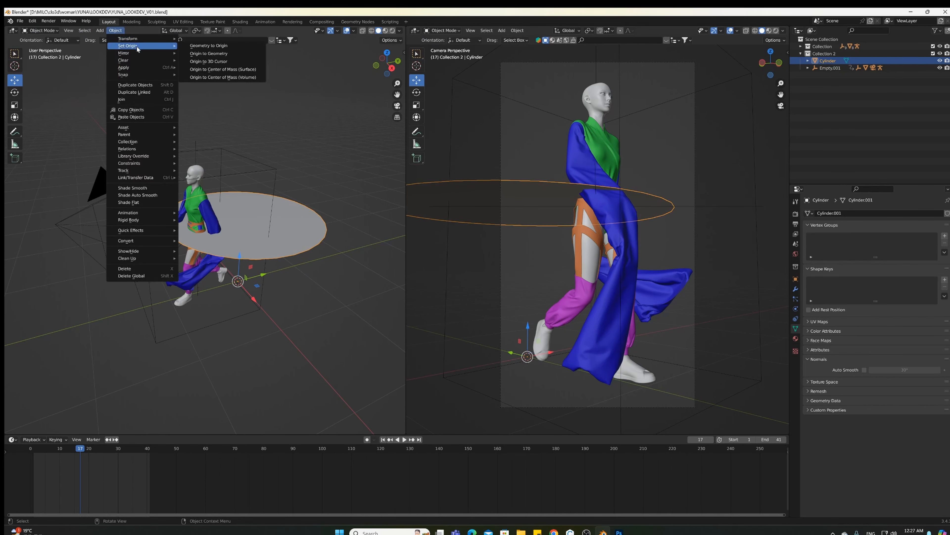
{"action": "left_click", "coordinate": [195, 46]}
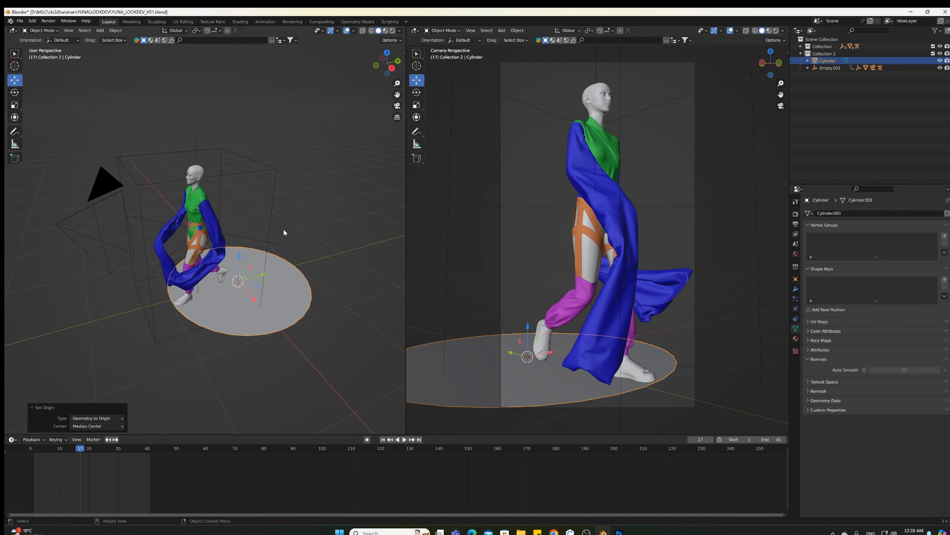
Scale the floor disc up uniformly by about 5.986 and again by about 3.499 in top view
{"action": "middle_click_drag", "start_coordinate": [224, 199], "coordinate": [367, 106]}
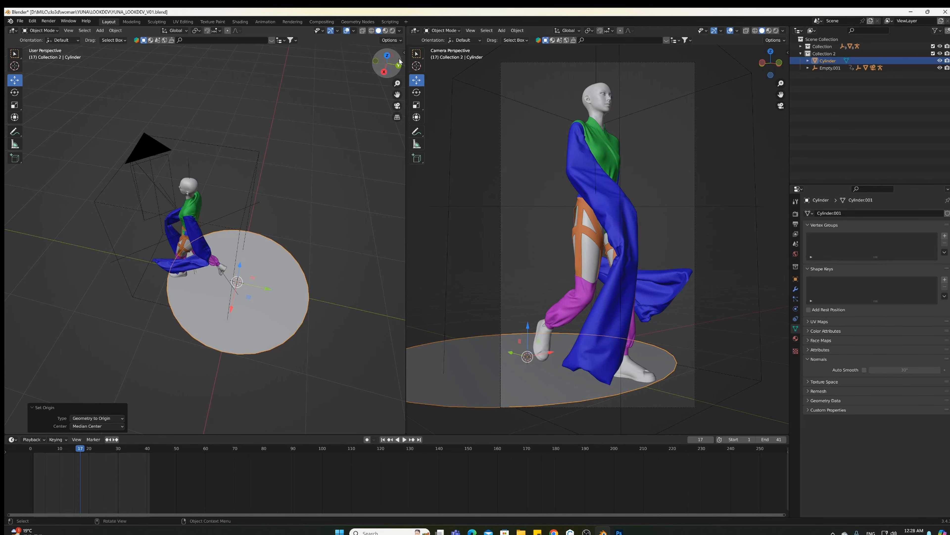
{"action": "left_click", "coordinate": [386, 60]}
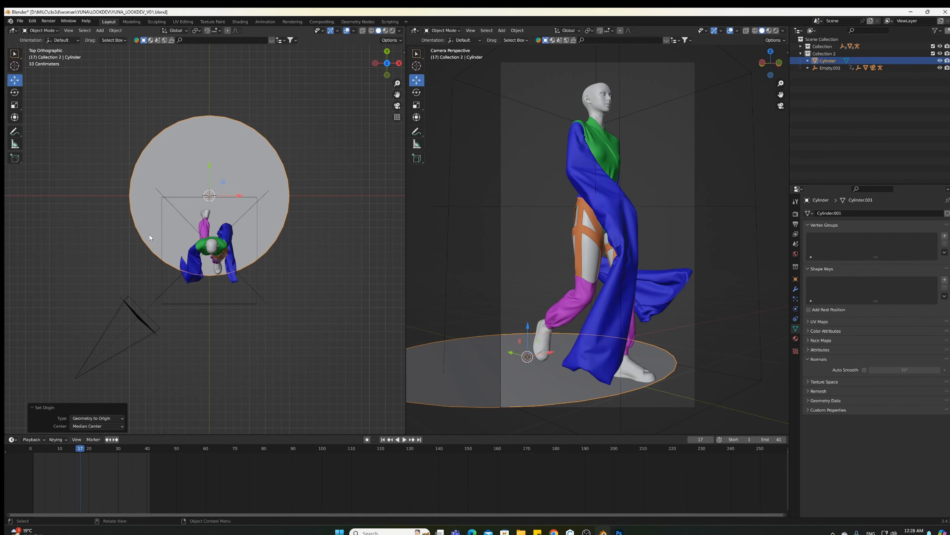
{"action": "scroll", "coordinate": [150, 237], "scroll_direction": "down", "scroll_amount": 7}
{"action": "key", "text": "s"}
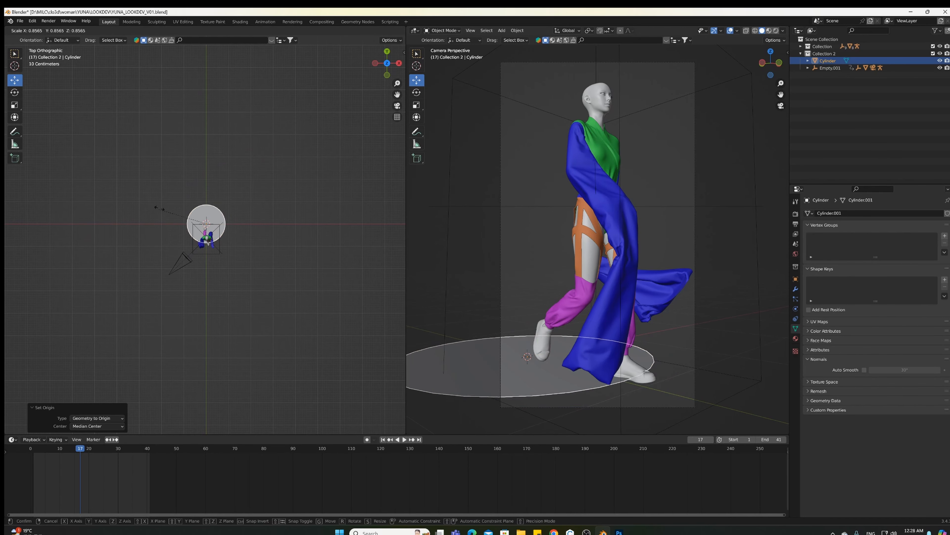
{"action": "left_click", "coordinate": [219, 249]}
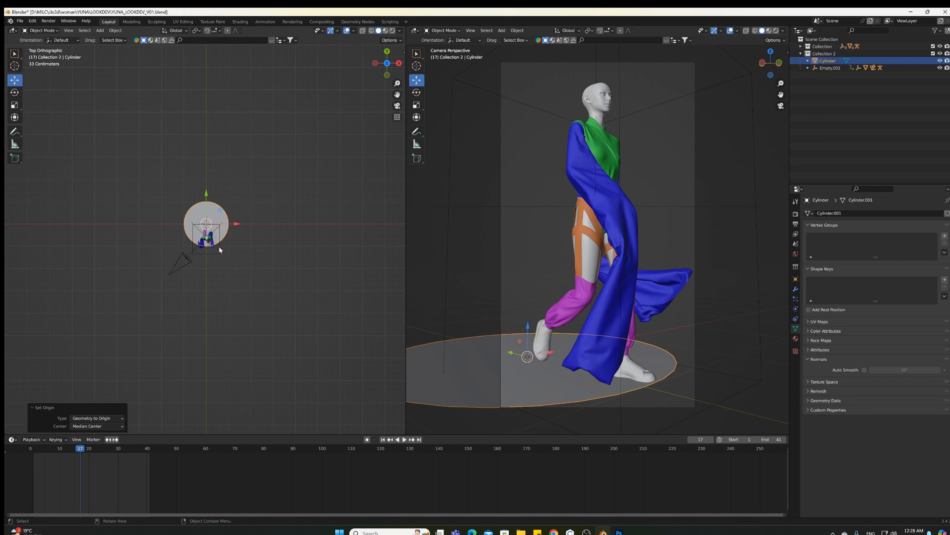
{"action": "key", "text": "s"}
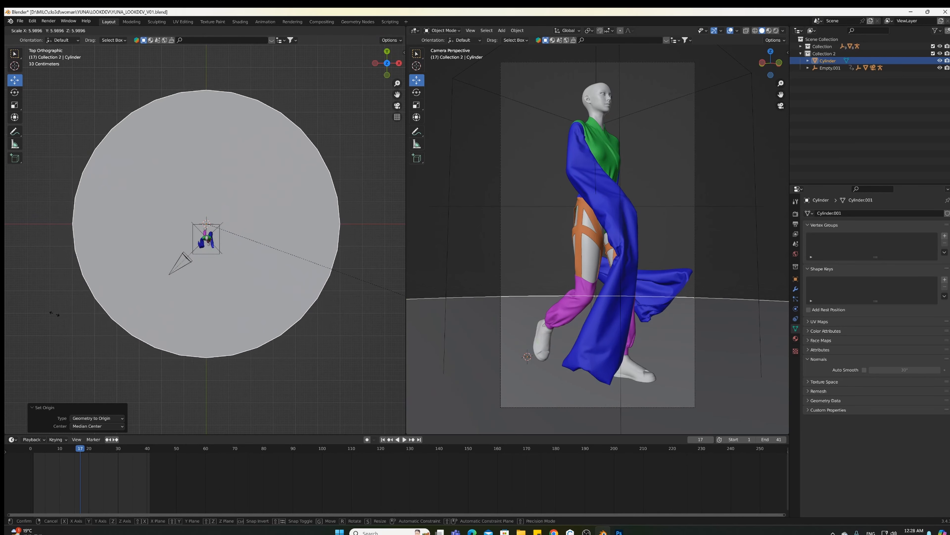
{"action": "left_click", "coordinate": [68, 311]}
{"action": "key", "text": "s"}
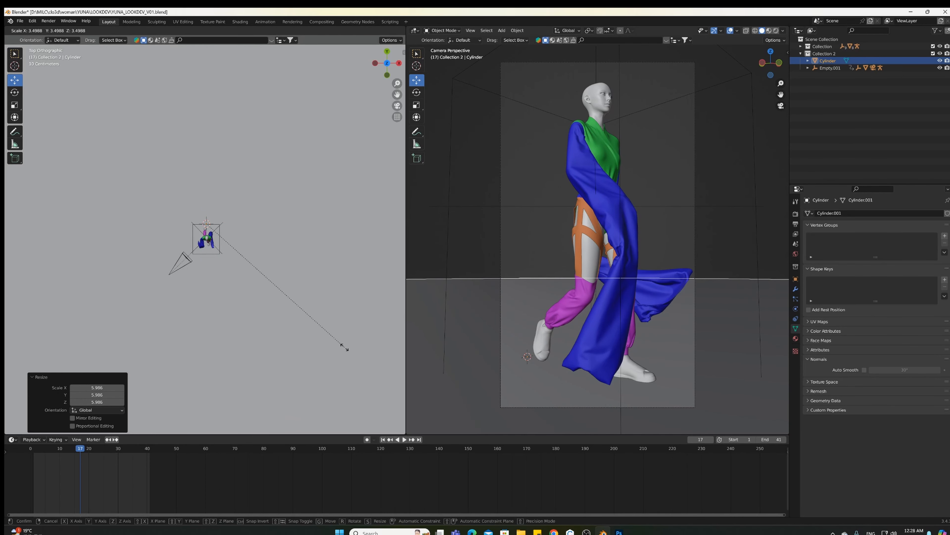
{"action": "left_click", "coordinate": [344, 346]}
Enlarge the floor disc further by factors of about 2.499 and 3.406 to form a wide ground plane
{"action": "scroll", "coordinate": [342, 339], "scroll_direction": "down", "scroll_amount": 5}
{"action": "scroll", "coordinate": [342, 335], "scroll_direction": "down", "scroll_amount": 4}
{"action": "key", "text": "s"}
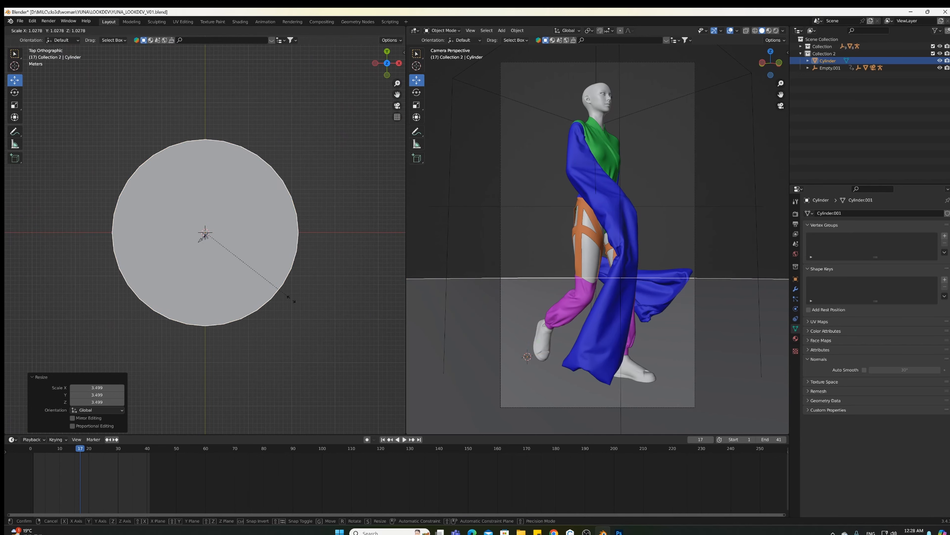
{"action": "left_click", "coordinate": [22, 373]}
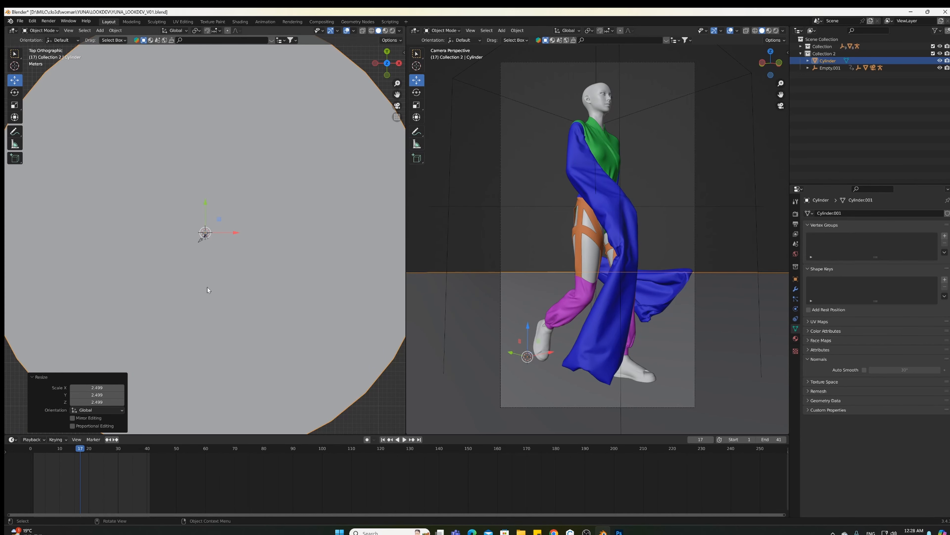
{"action": "key", "text": "s"}
{"action": "left_click", "coordinate": [291, 309]}
{"action": "middle_click_drag", "start_coordinate": [291, 309], "coordinate": [234, 249]}
{"action": "scroll", "coordinate": [235, 248], "scroll_direction": "up", "scroll_amount": 7}
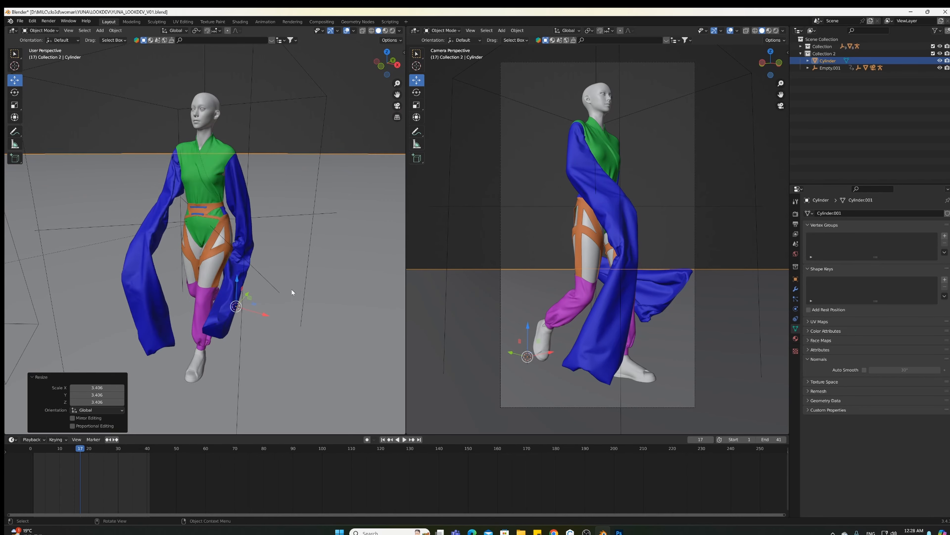
{"action": "middle_click_drag", "start_coordinate": [291, 288], "coordinate": [266, 287]}
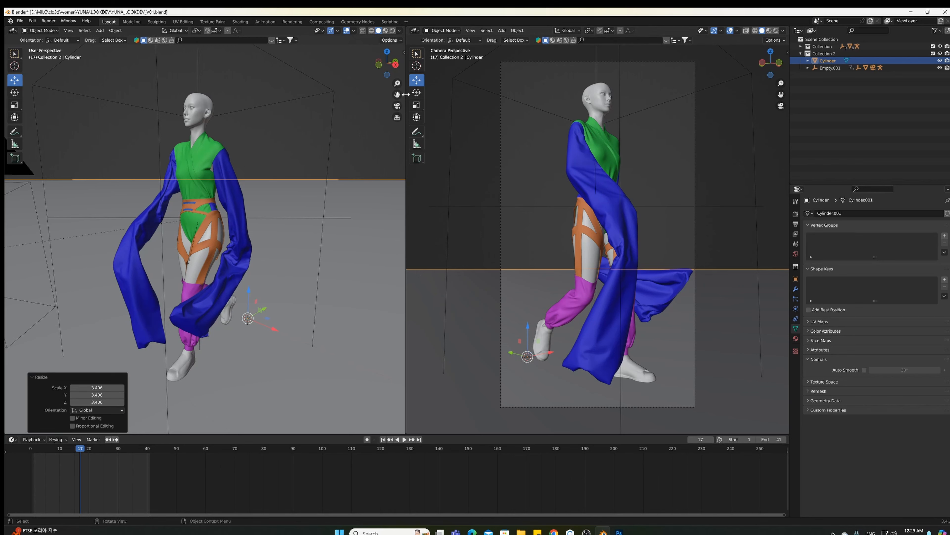
{"action": "middle_click_drag", "start_coordinate": [252, 241], "coordinate": [325, 251]}
Add an area light with a 1 m radius and move it in top view to centre it on the figure
{"action": "left_click", "coordinate": [796, 213]}
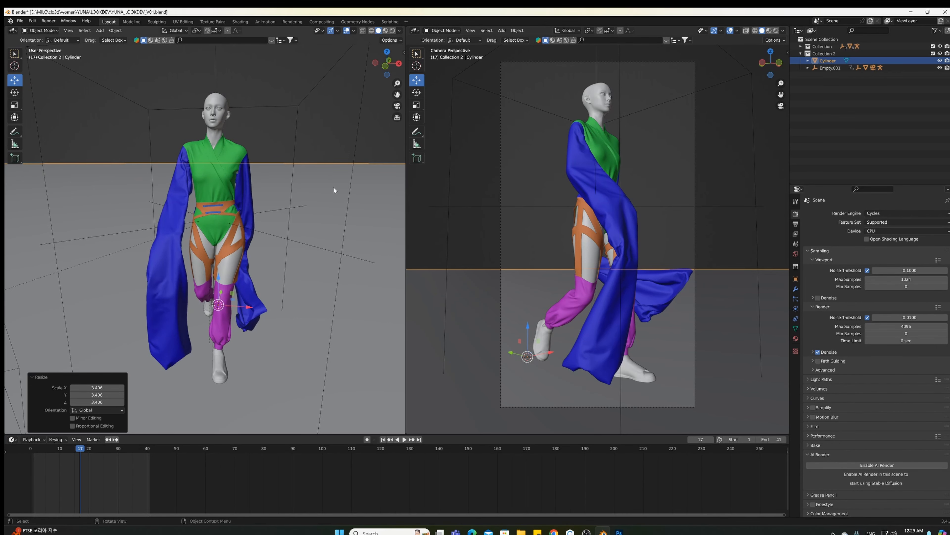
{"action": "middle_click_drag", "start_coordinate": [334, 190], "coordinate": [361, 194]}
{"action": "left_click", "coordinate": [382, 51]}
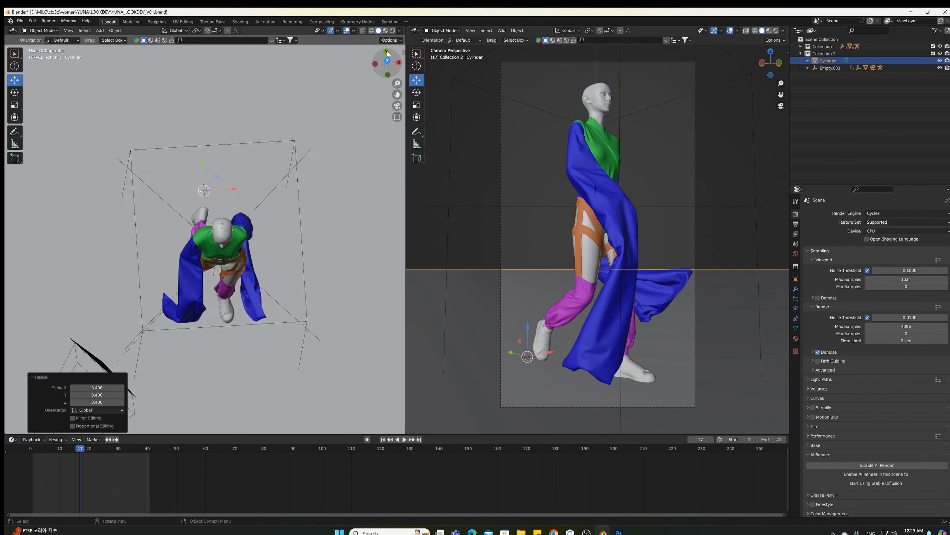
{"action": "scroll", "coordinate": [301, 192], "scroll_direction": "down", "scroll_amount": 5}
{"action": "key", "text": "shift+a"}
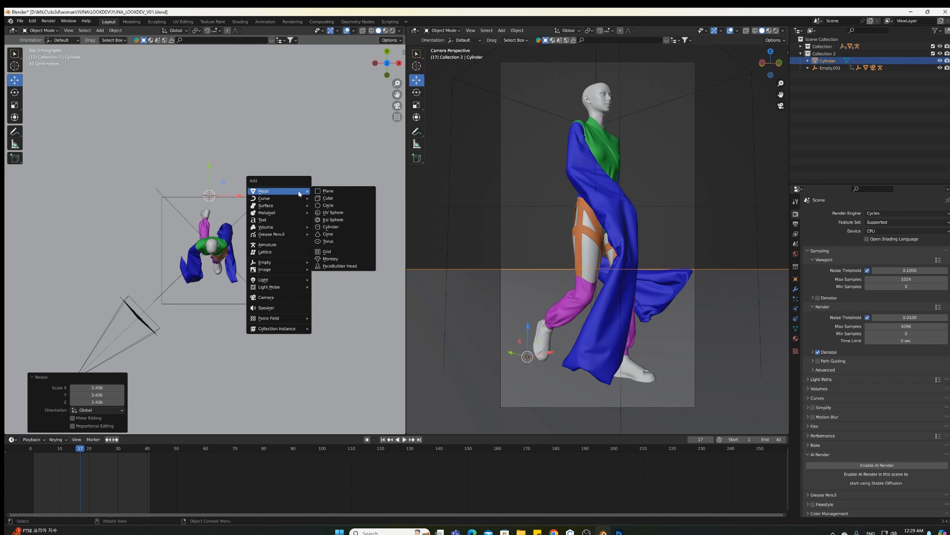
{"action": "mouse_move", "coordinate": [300, 280]}
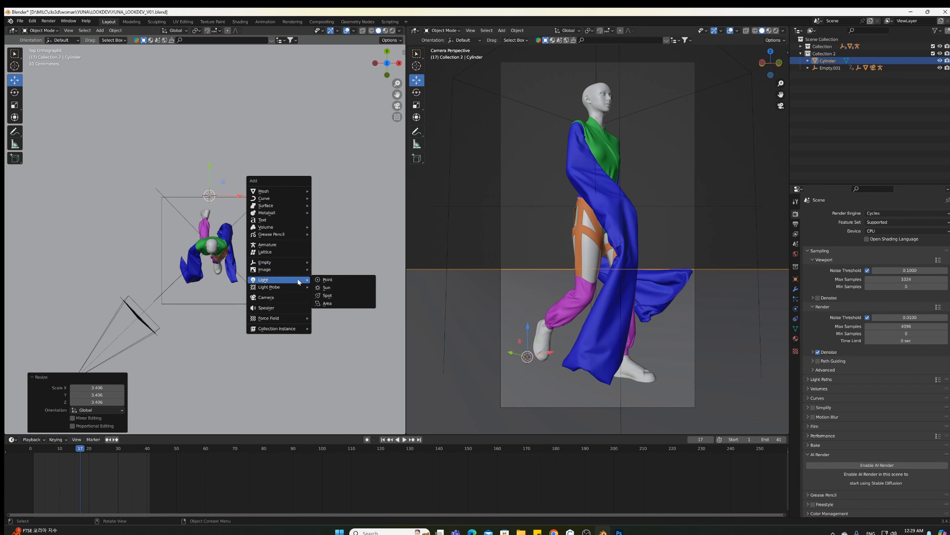
{"action": "left_click", "coordinate": [339, 307]}
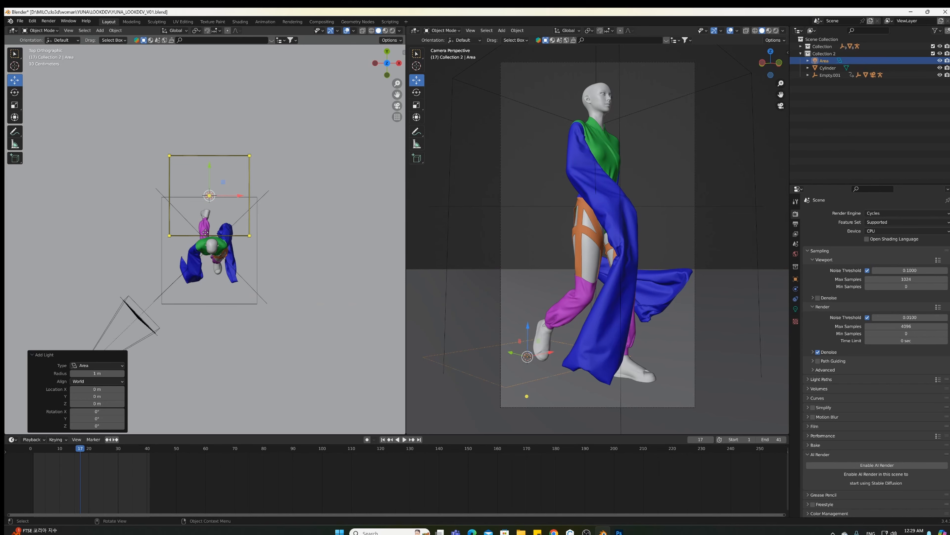
{"action": "left_click_drag", "start_coordinate": [205, 232], "coordinate": [208, 281]}
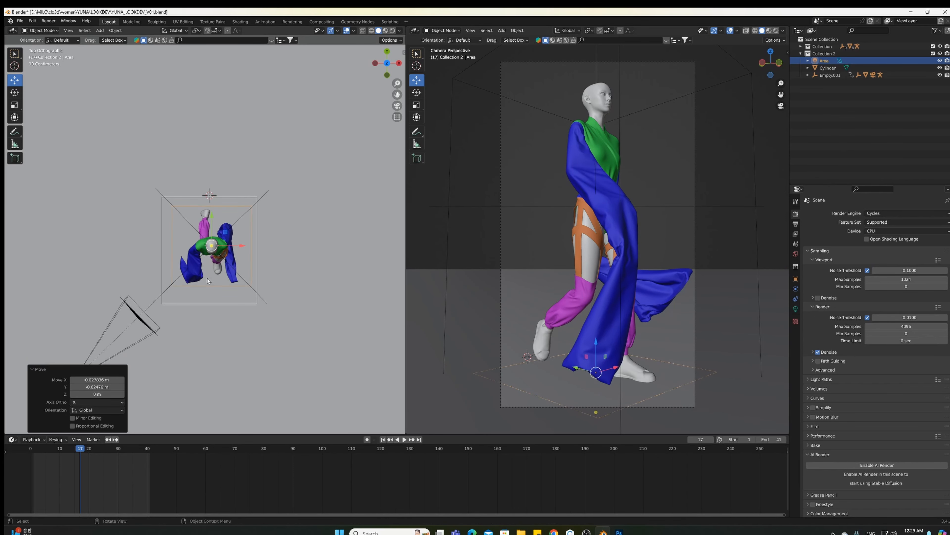
Raise the area light about 2.21 m to sit above the figure's head and scale it up by about 1.351
{"action": "left_click", "coordinate": [388, 51]}
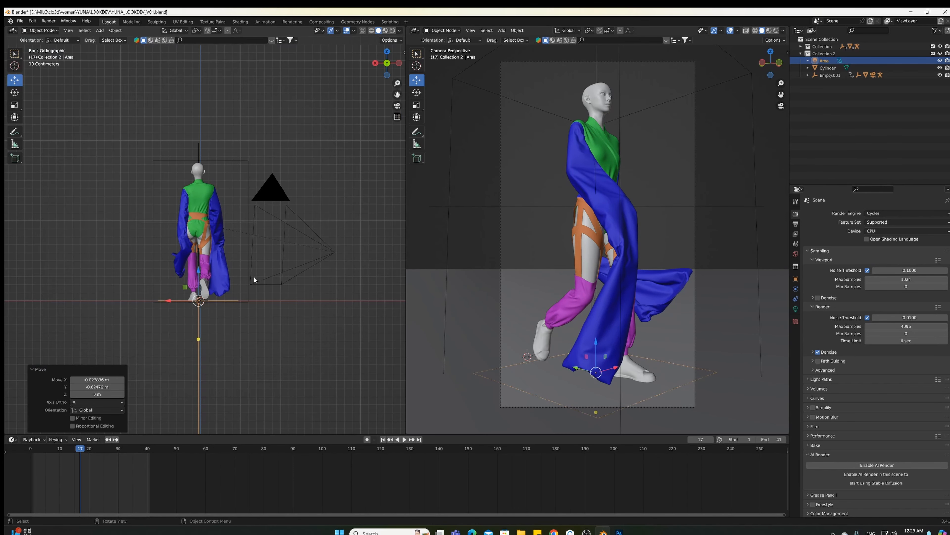
{"action": "key", "text": "g"}
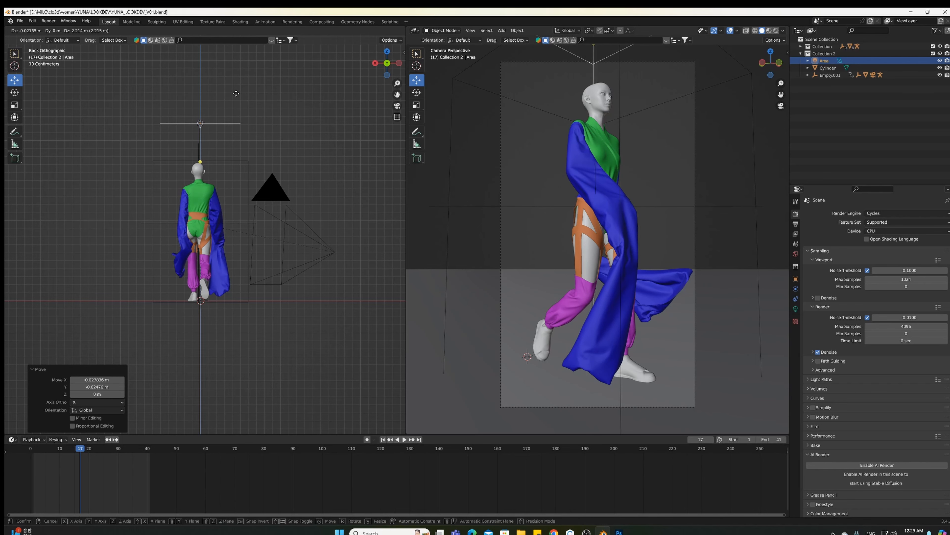
{"action": "left_click", "coordinate": [236, 94]}
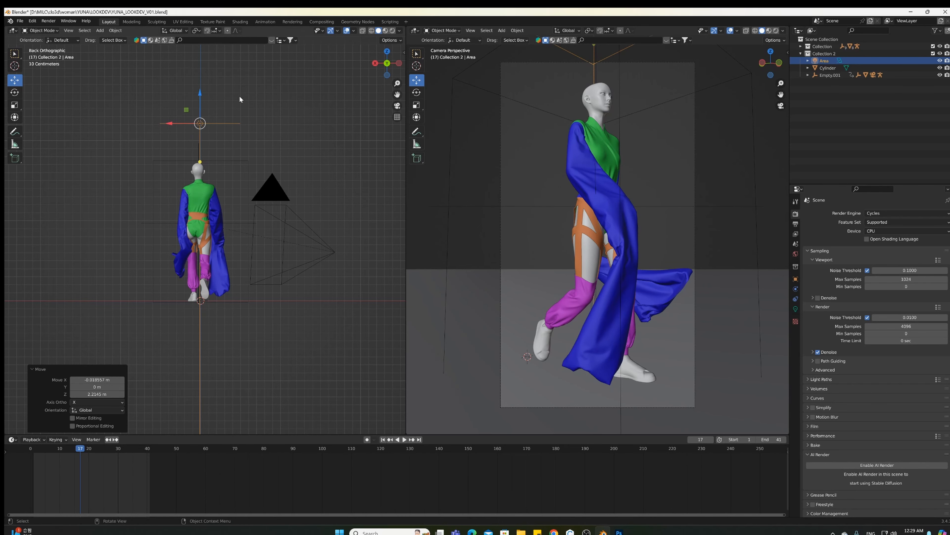
{"action": "left_click", "coordinate": [388, 52]}
{"action": "key", "text": "s"}
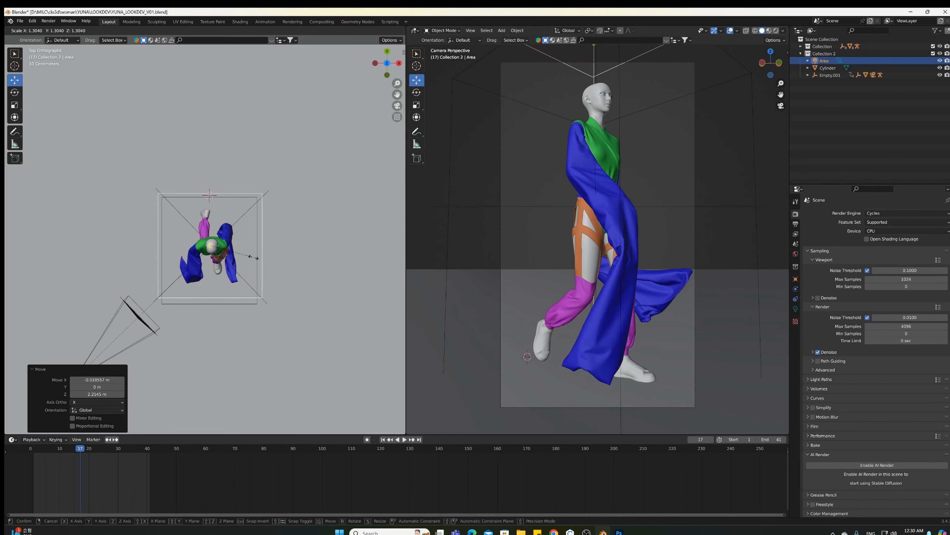
{"action": "left_click", "coordinate": [257, 260]}
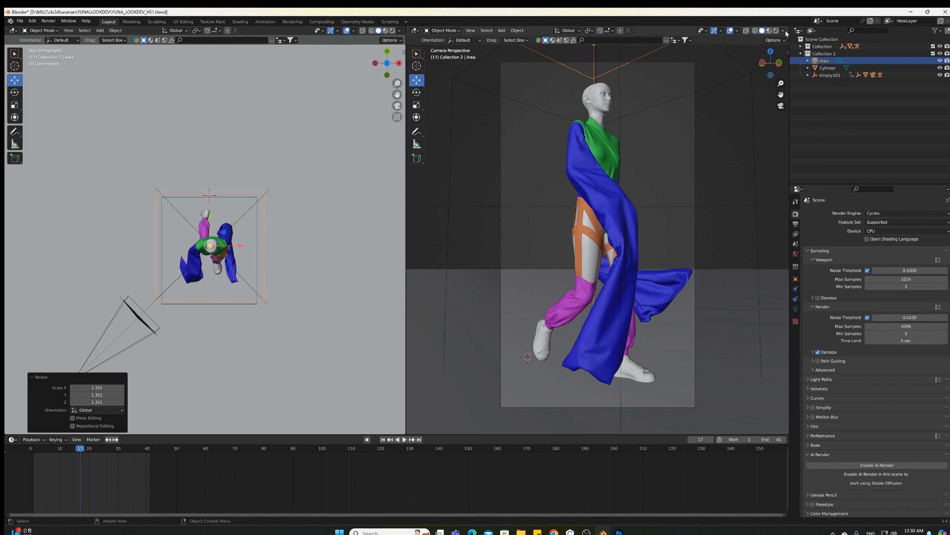
Show the camera view in rendered shading and set the area light's power to 50 W
{"action": "left_click", "coordinate": [776, 30]}
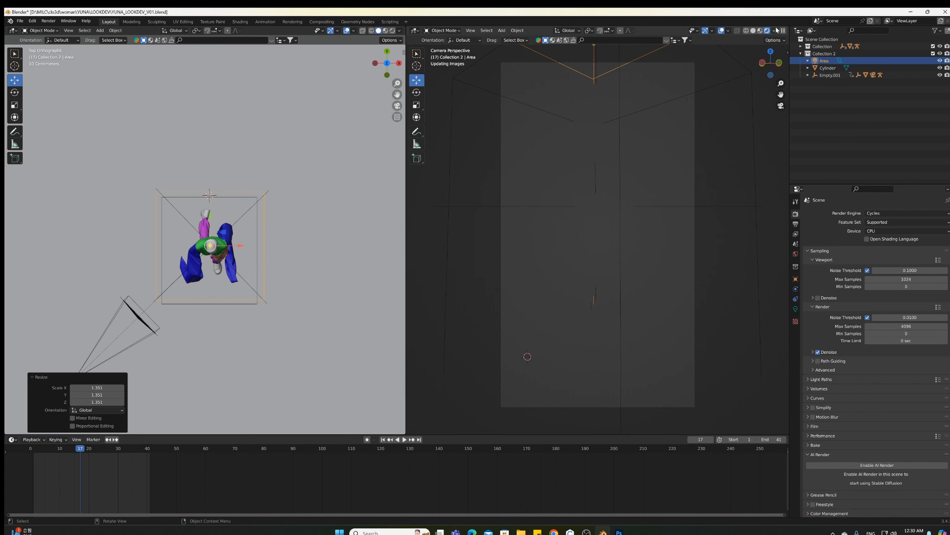
{"action": "left_click", "coordinate": [796, 310]}
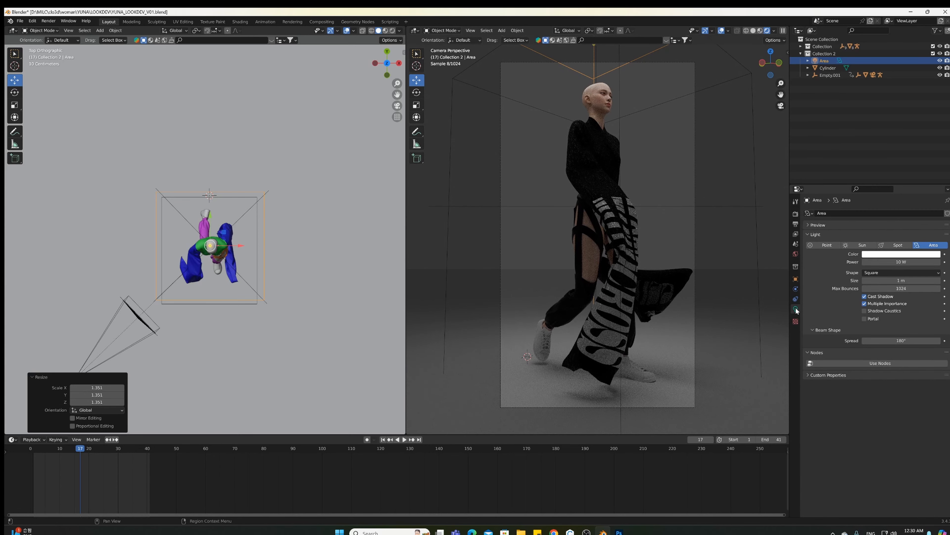
{"action": "left_click", "coordinate": [901, 262]}
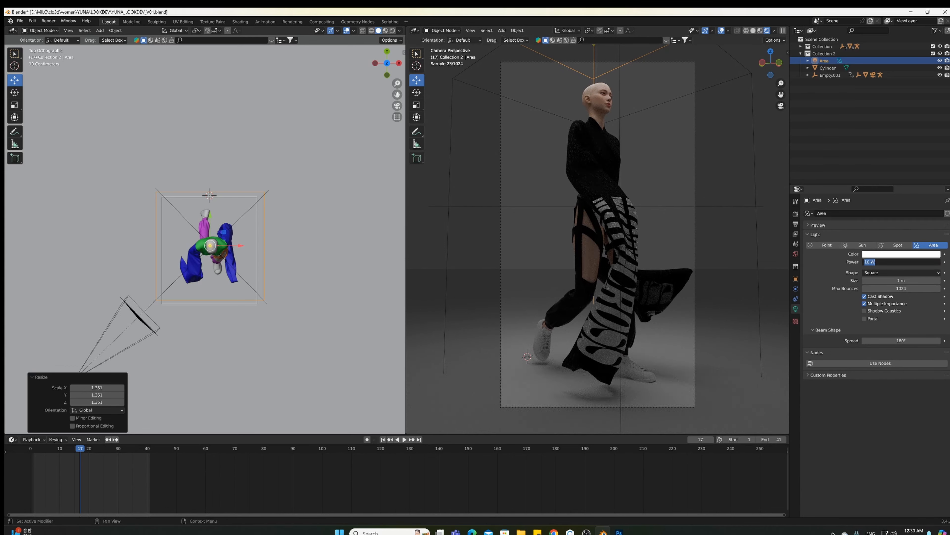
{"action": "type", "text": "50"}
{"action": "key", "text": "Return"}
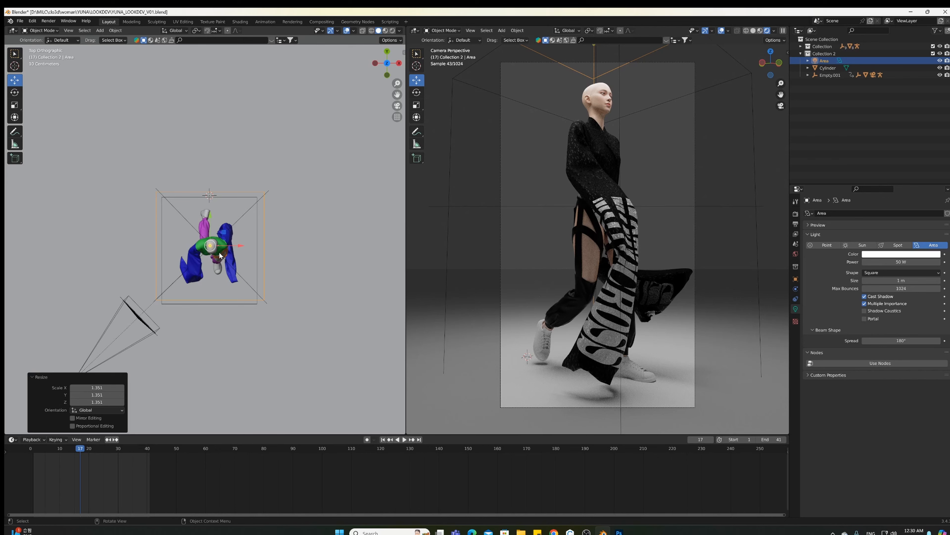
Duplicate the area light and move the copy about 0.56 m in X and -0.15 m in Y
{"action": "key", "text": "ctrl+c"}
{"action": "key", "text": "ctrl+v"}
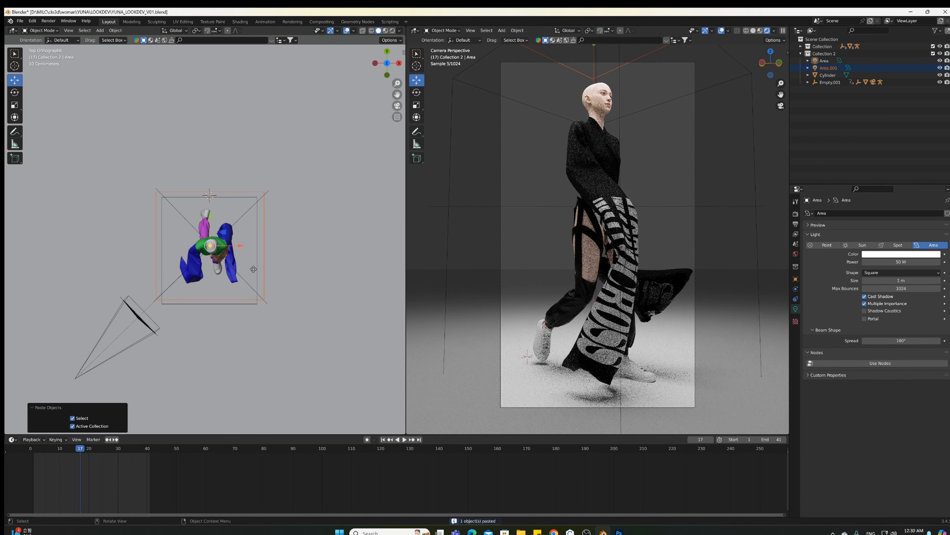
{"action": "key", "text": "g"}
{"action": "left_click", "coordinate": [298, 281]}
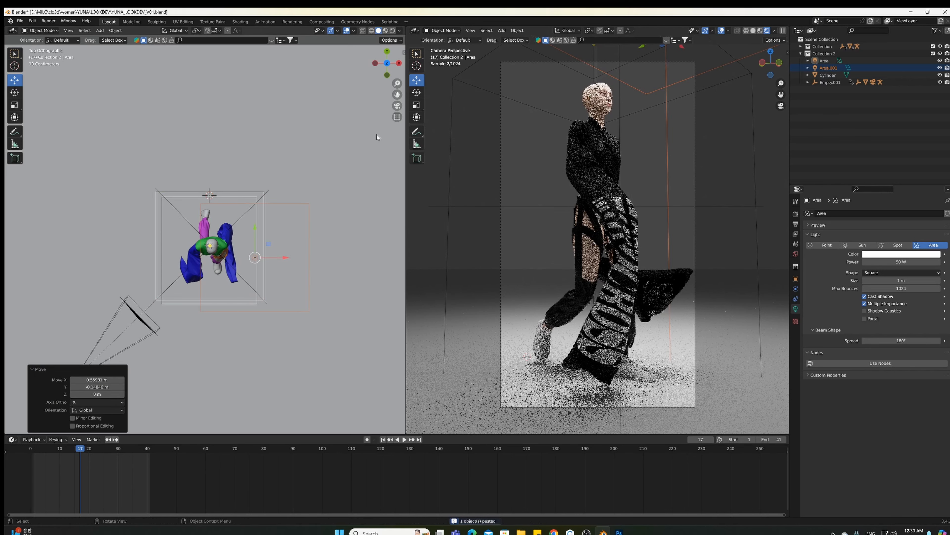
In front view, rotate the duplicated area light about 38.9° toward the figure and move it about 0.50 m in X and 0.08 m in Z
{"action": "left_click", "coordinate": [399, 63]}
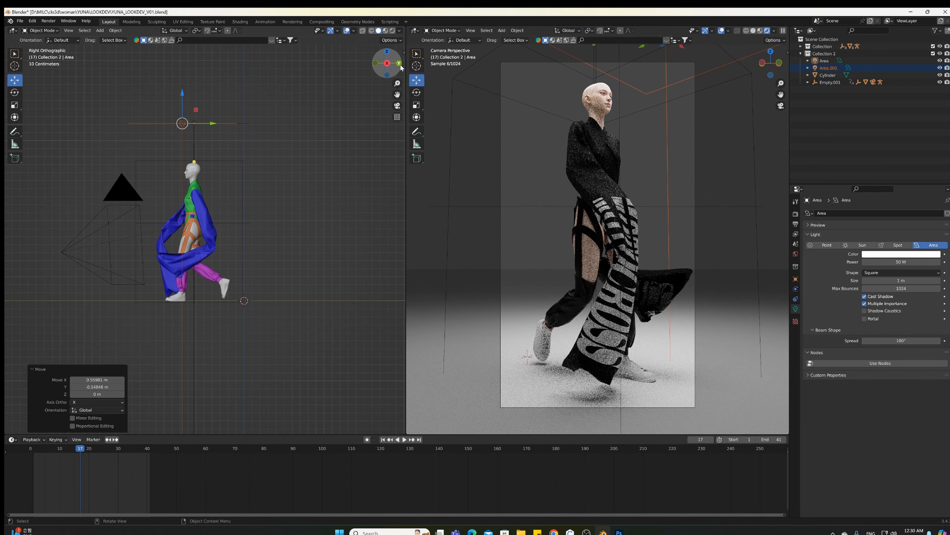
{"action": "left_click", "coordinate": [375, 63]}
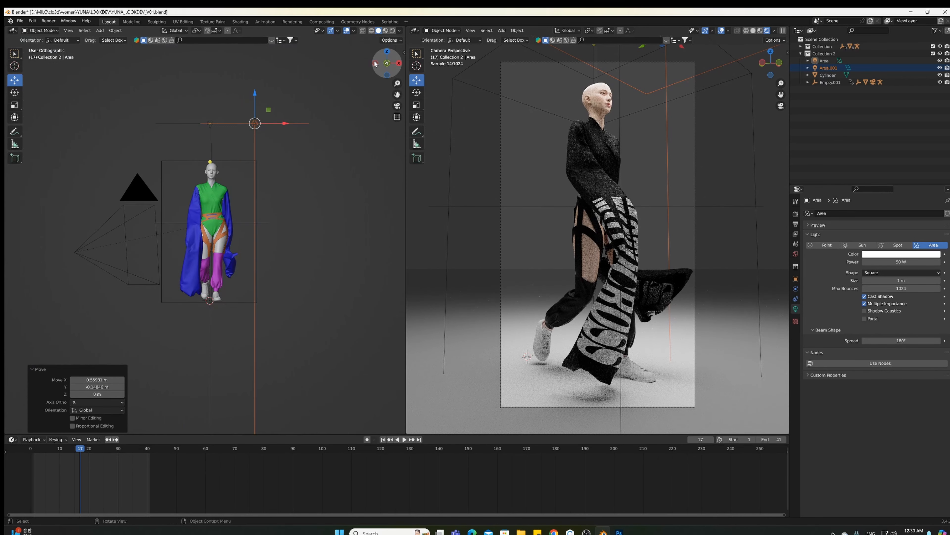
{"action": "key", "text": "r"}
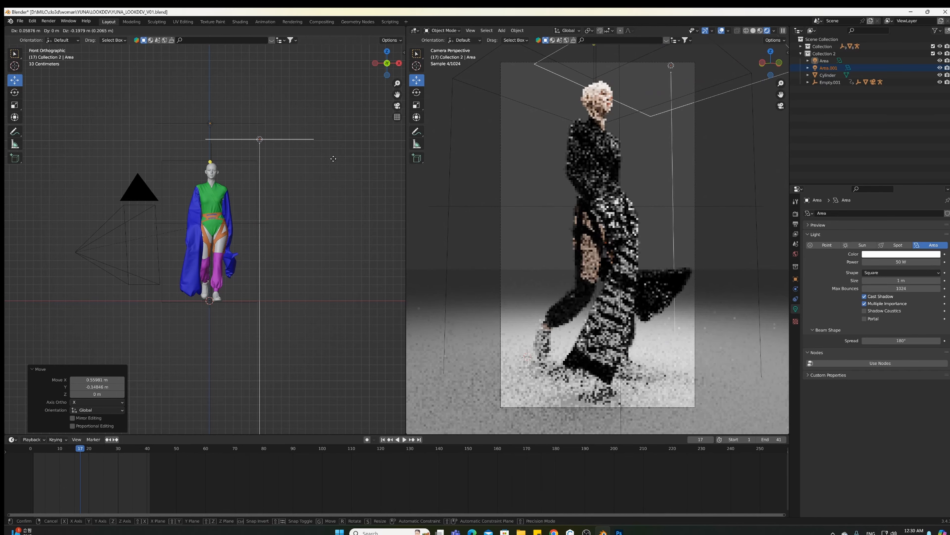
{"action": "left_click", "coordinate": [328, 257]}
{"action": "key", "text": "g"}
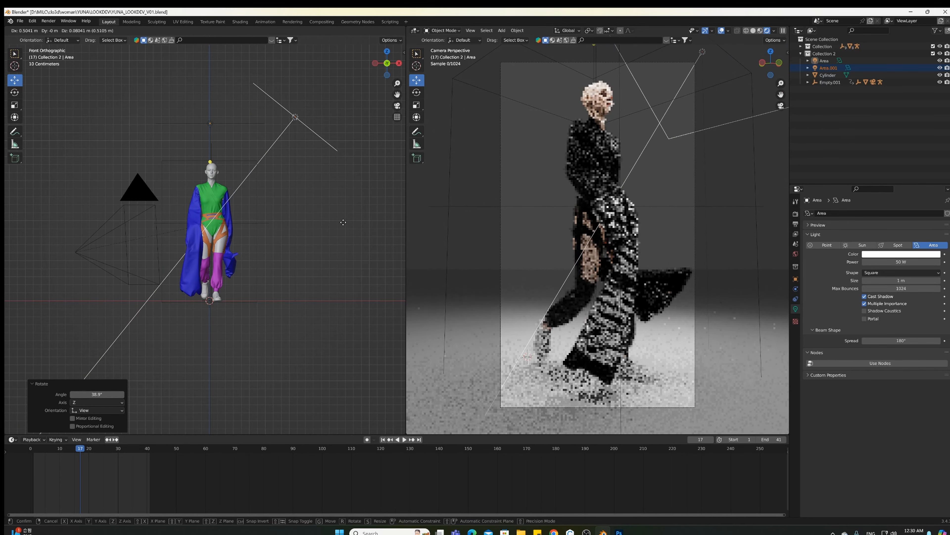
{"action": "left_click", "coordinate": [344, 225]}
{"action": "key", "text": "KP_7"}
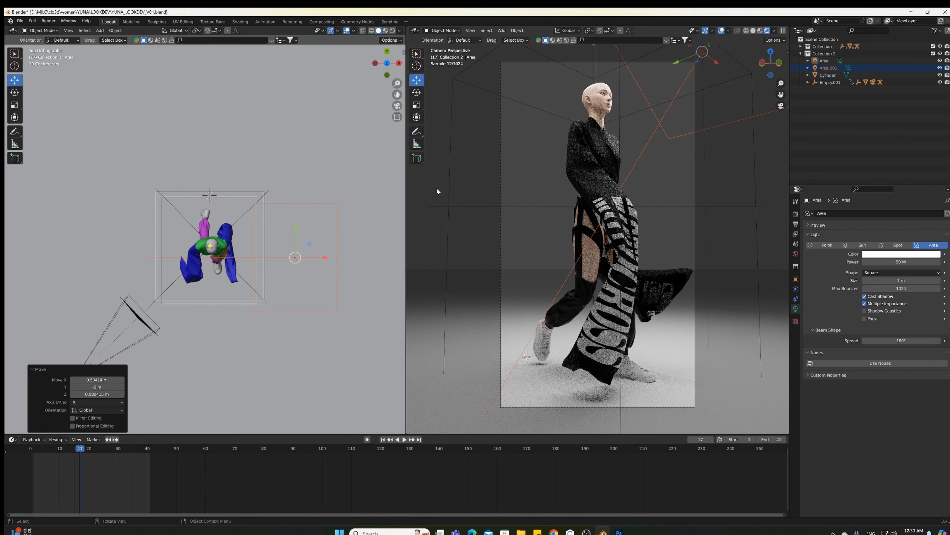
{"action": "key", "text": "r"}
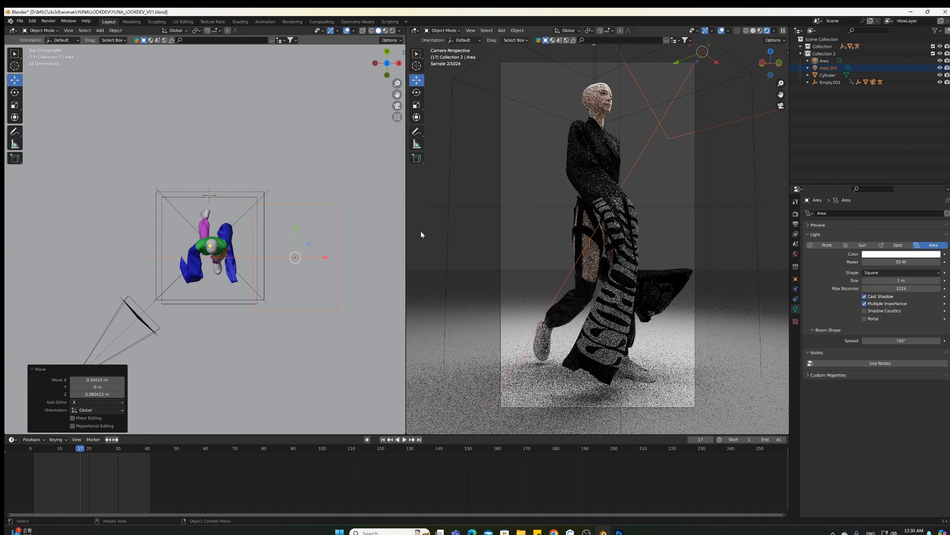
{"action": "right_click", "coordinate": [419, 191]}
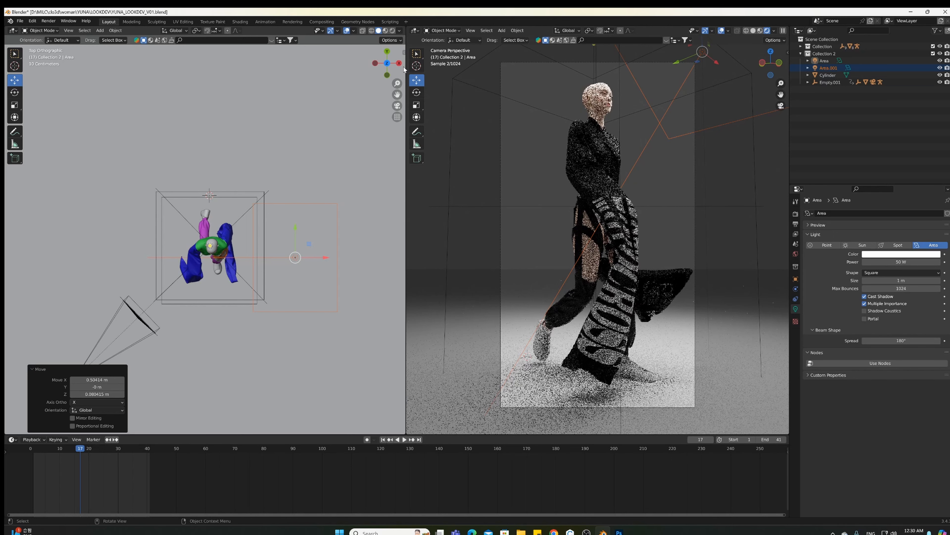
{"action": "left_click", "coordinate": [388, 52]}
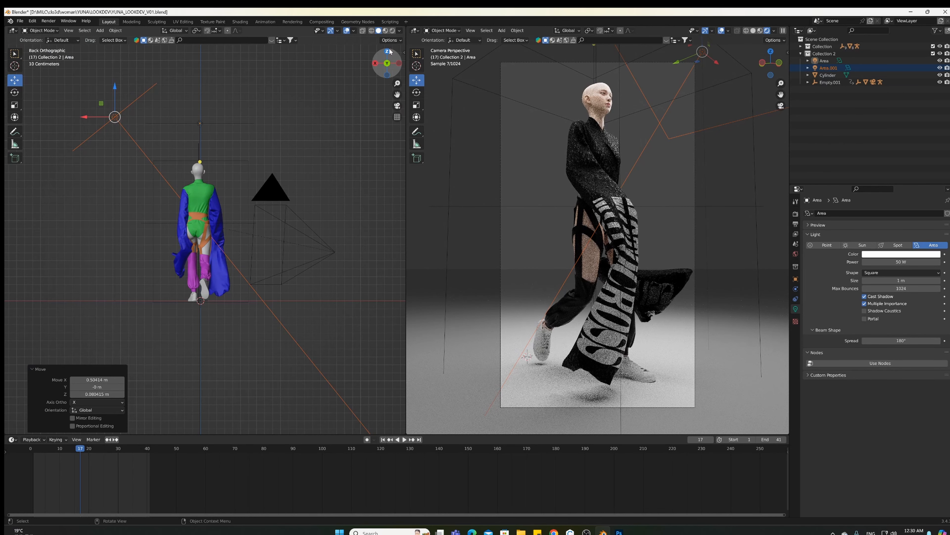
{"action": "left_click", "coordinate": [375, 64]}
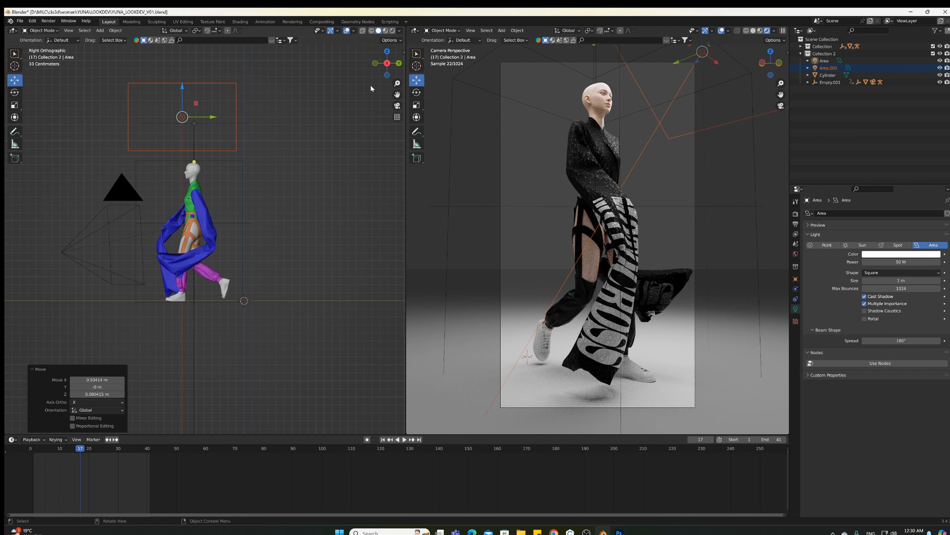
{"action": "left_click", "coordinate": [398, 65]}
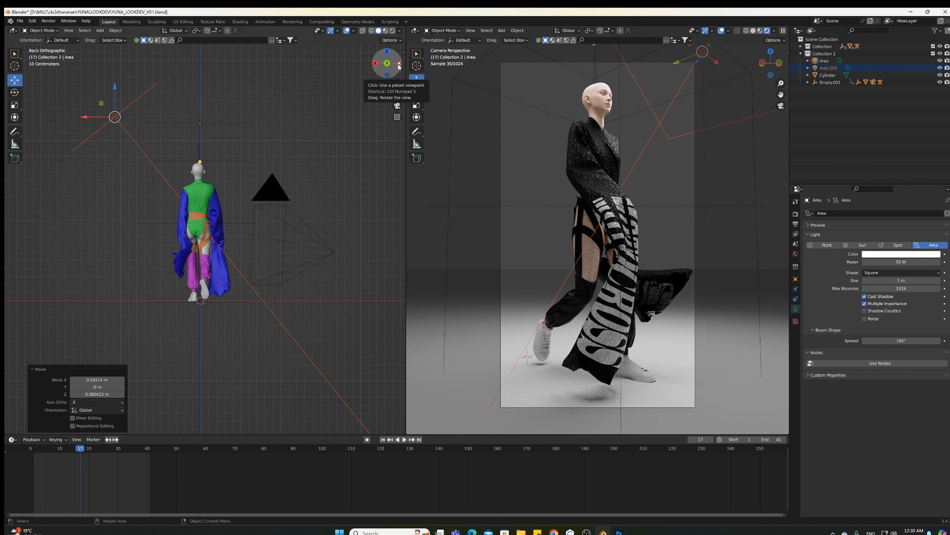
In top view, turn the duplicated light by about 30.8° and 4.19° toward the figure and move it about 0.09 m in X and -0.56 m in Y
{"action": "left_click", "coordinate": [387, 51]}
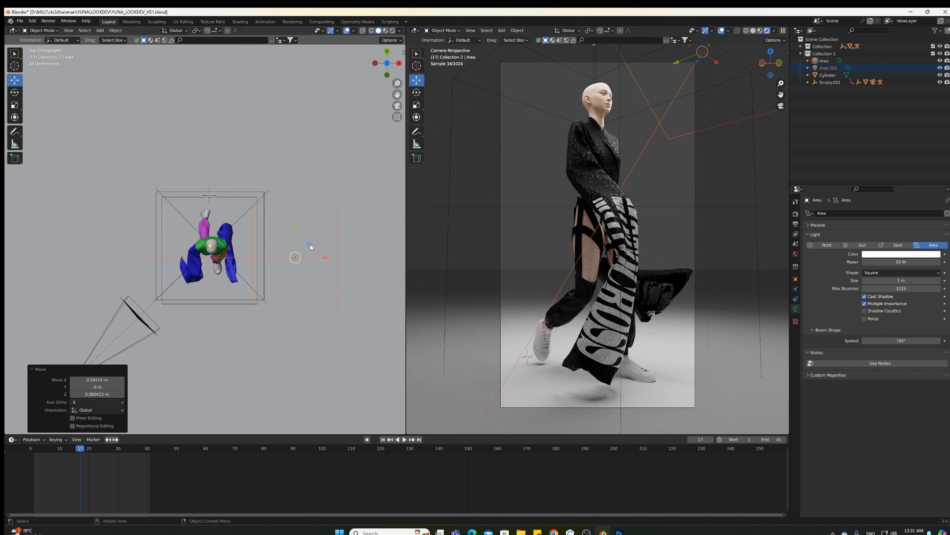
{"action": "key", "text": "r"}
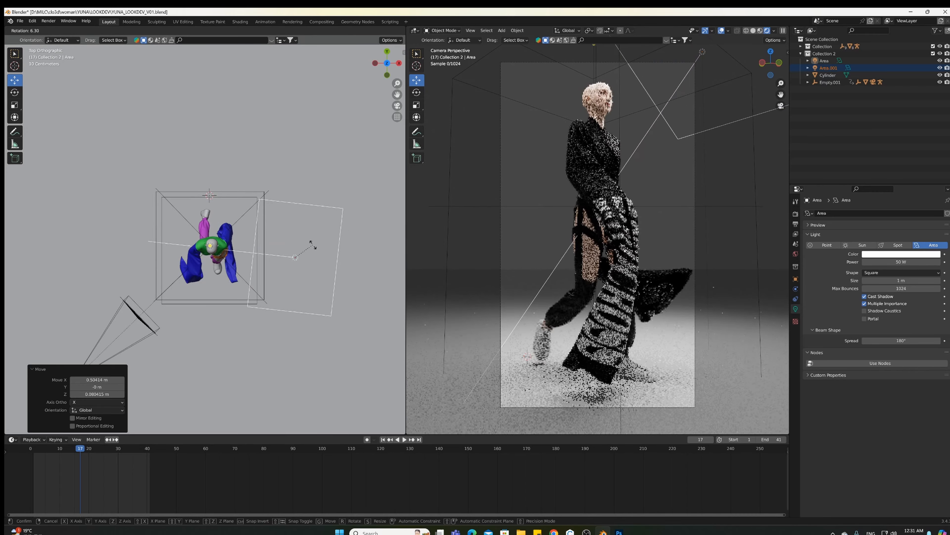
{"action": "left_click", "coordinate": [314, 255]}
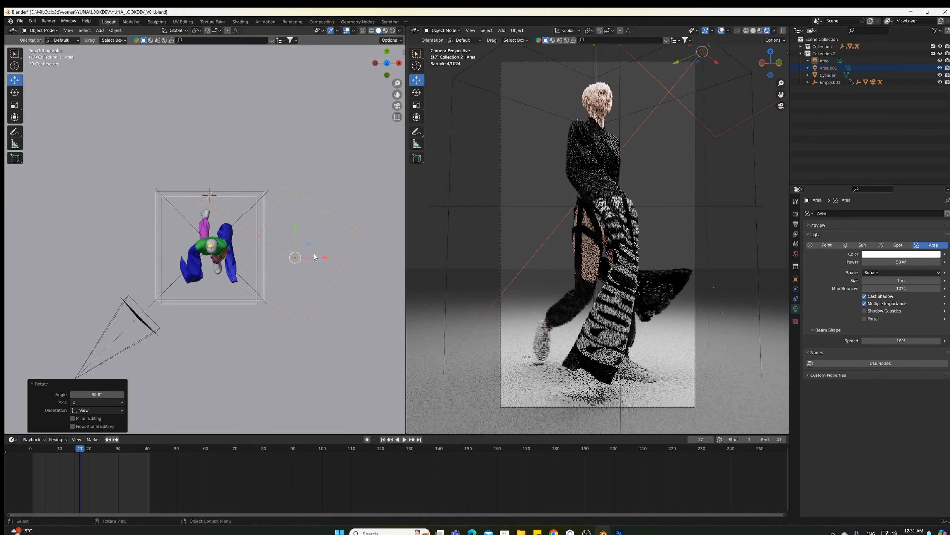
{"action": "key", "text": "g"}
{"action": "left_click", "coordinate": [322, 300]}
{"action": "key", "text": "r"}
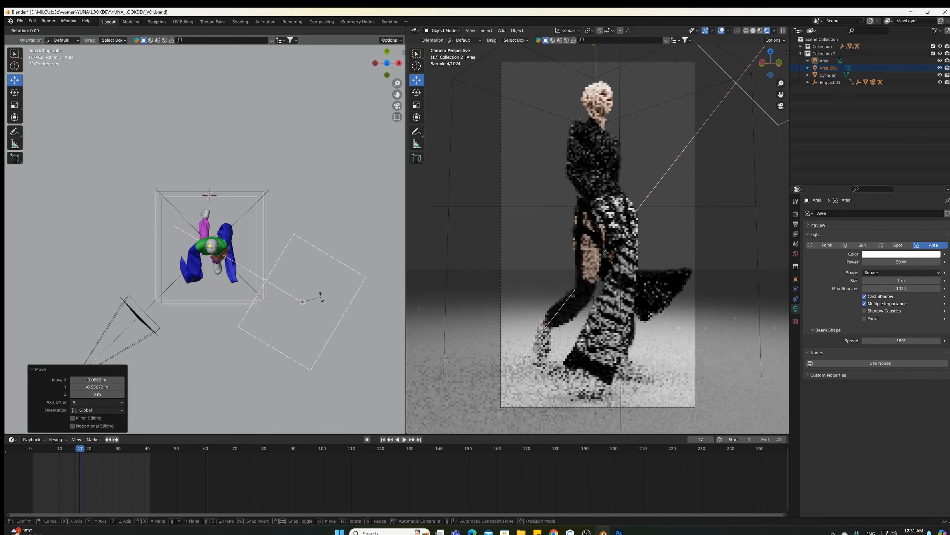
{"action": "left_click", "coordinate": [326, 298]}
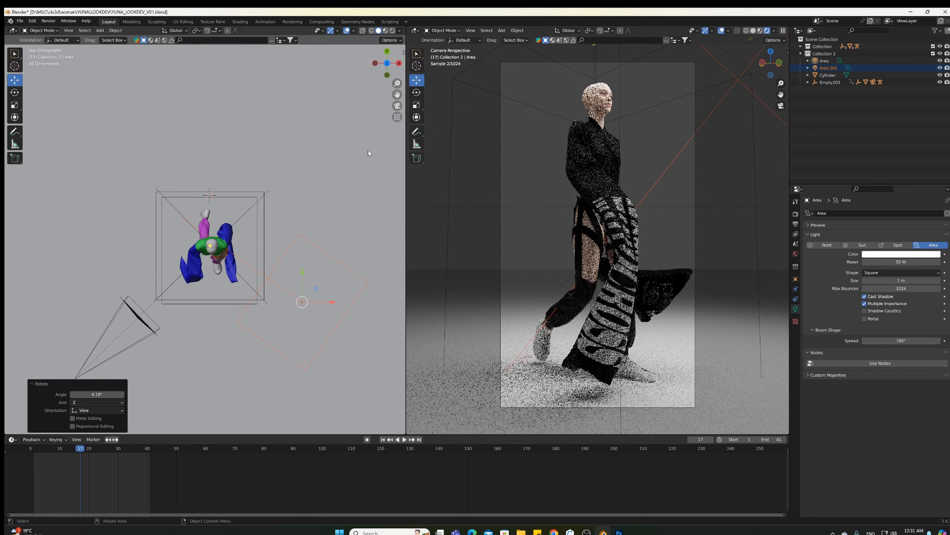
Raise the angled area light about 0.35 m in side view
{"action": "left_click", "coordinate": [399, 62]}
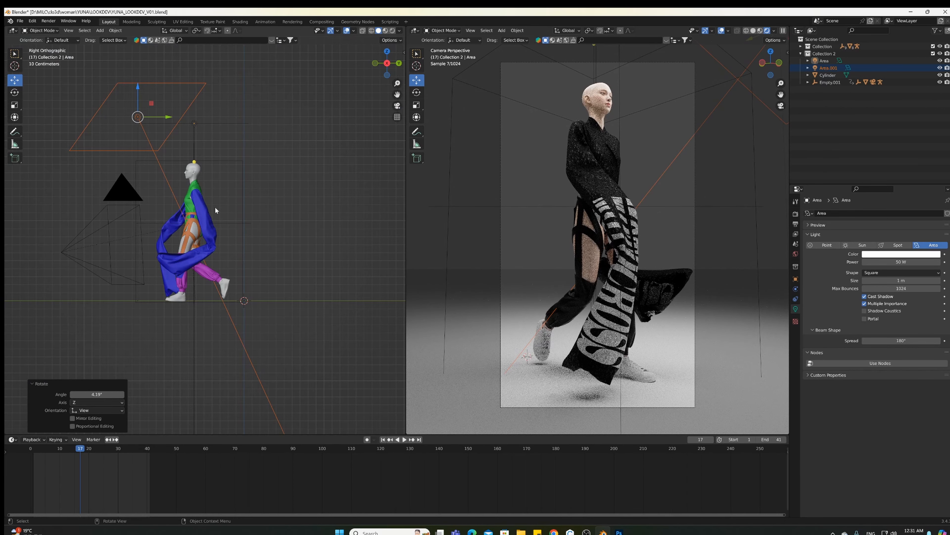
{"action": "key", "text": "g"}
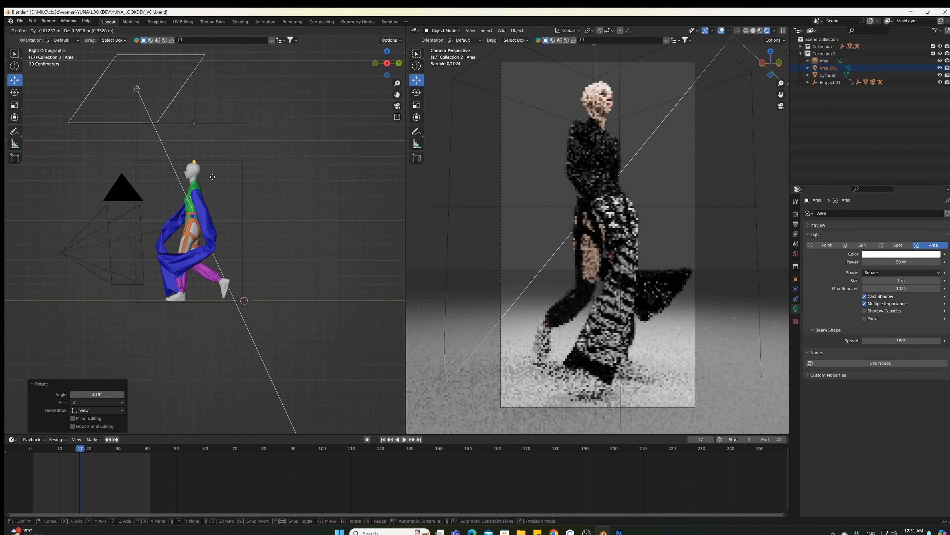
{"action": "left_click", "coordinate": [213, 180]}
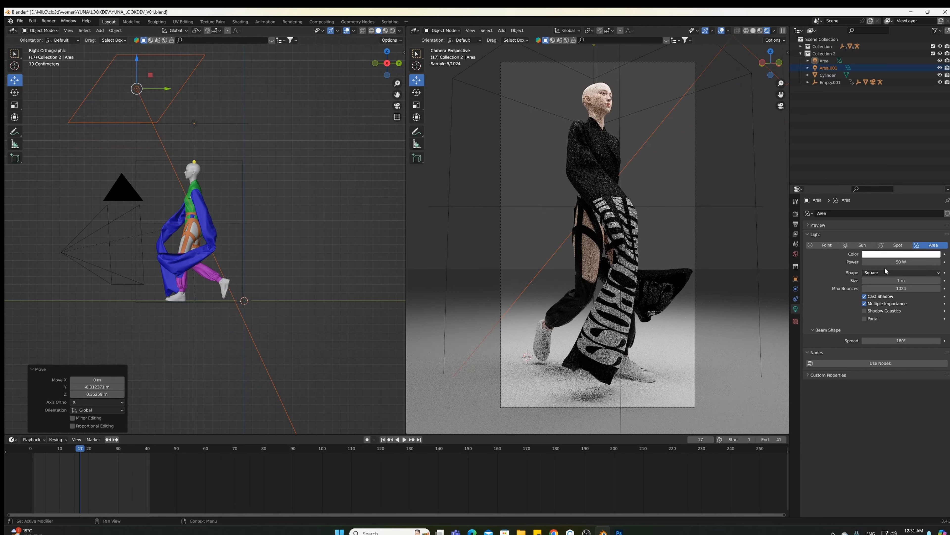
Set the active area light's power to 70 W
{"action": "left_click", "coordinate": [902, 261]}
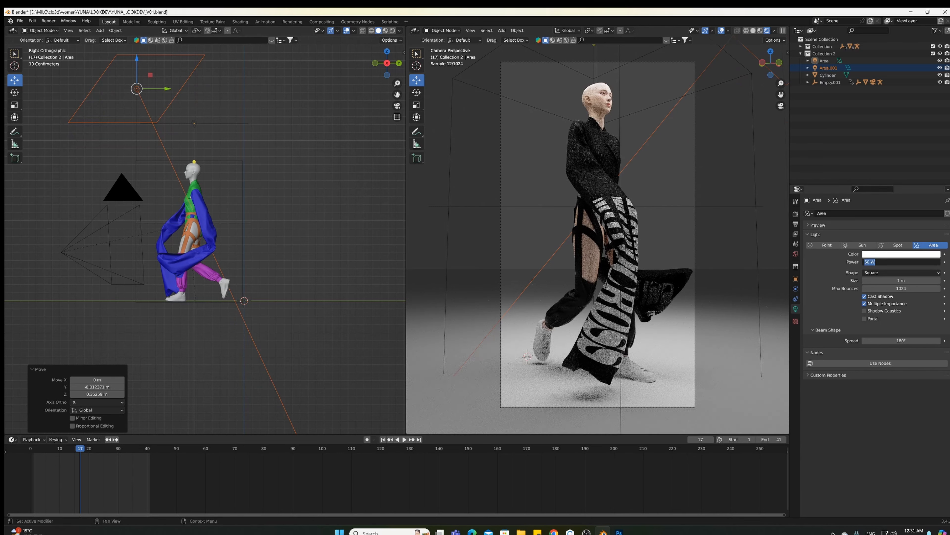
{"action": "type", "text": "70"}
{"action": "key", "text": "Return"}
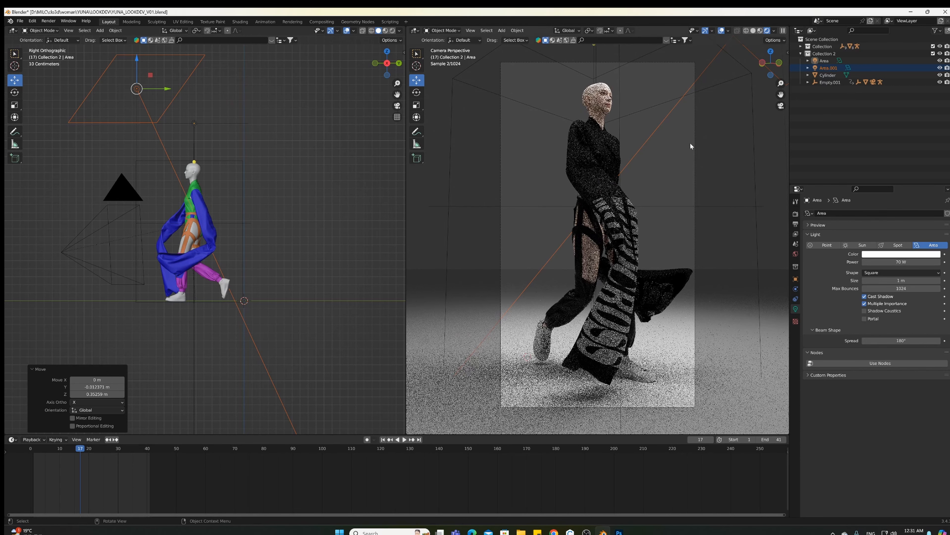
Set the overhead area light's power to 40 W and raise it about 0.30 m above the figure
{"action": "left_click", "coordinate": [583, 73]}
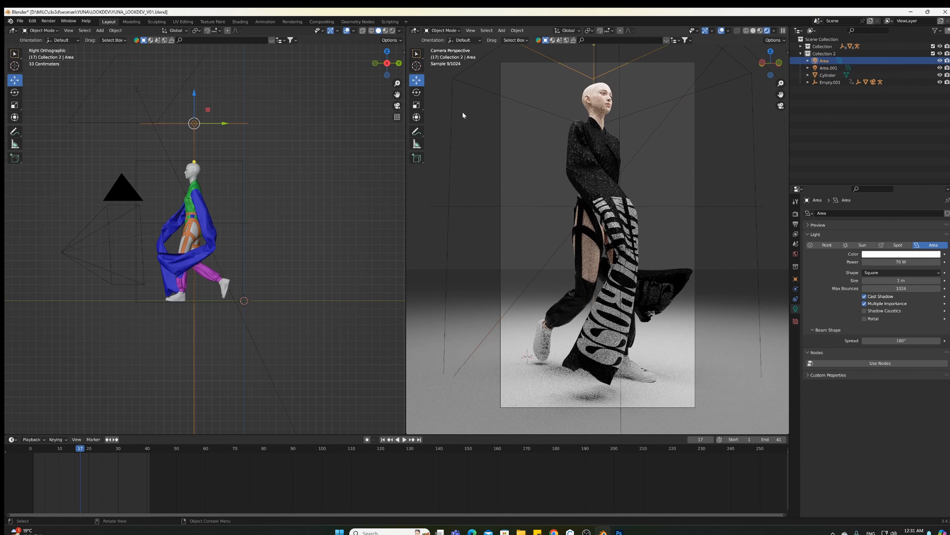
{"action": "left_click", "coordinate": [908, 263]}
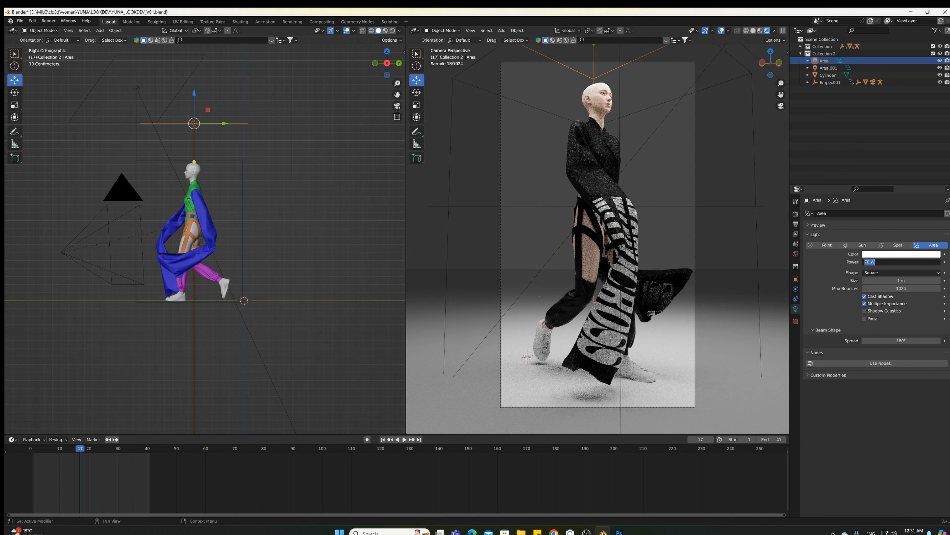
{"action": "type", "text": "40"}
{"action": "key", "text": "Return"}
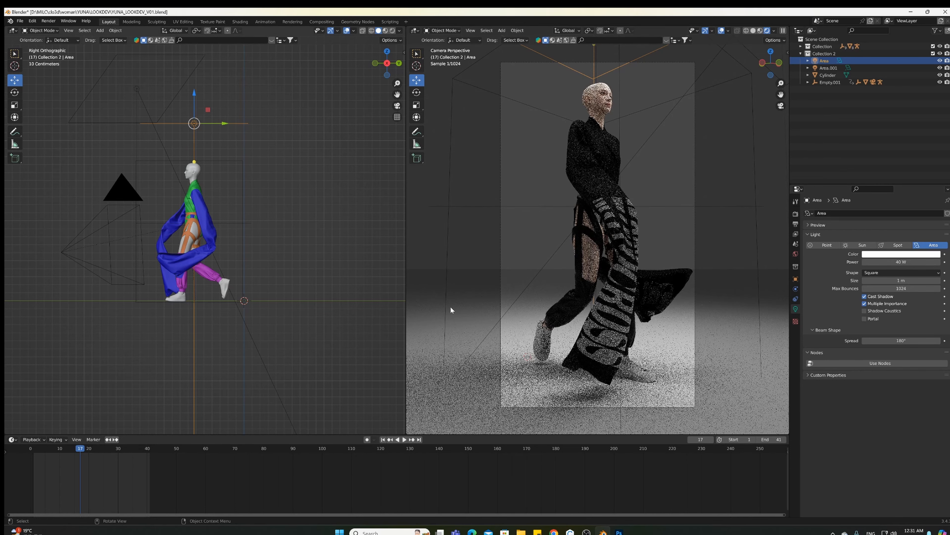
{"action": "key", "text": "g"}
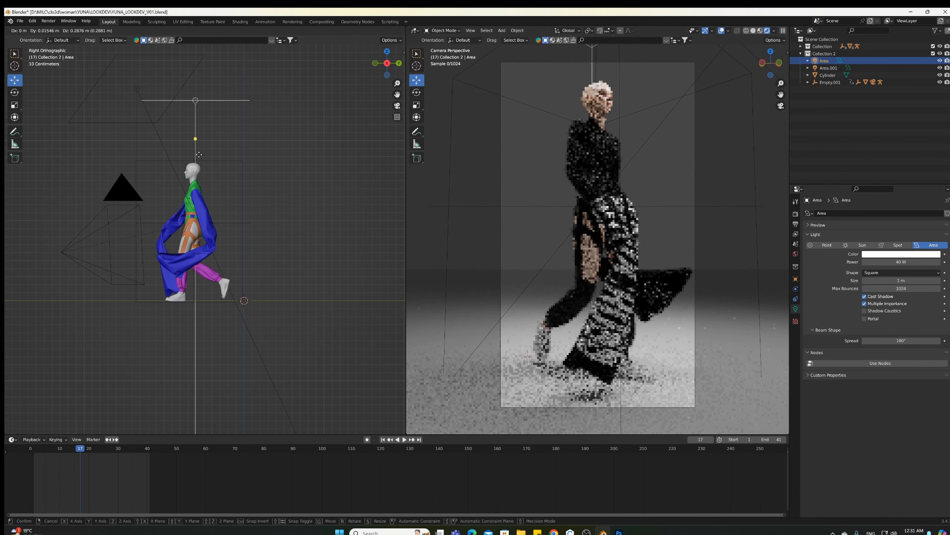
{"action": "left_click", "coordinate": [197, 154]}
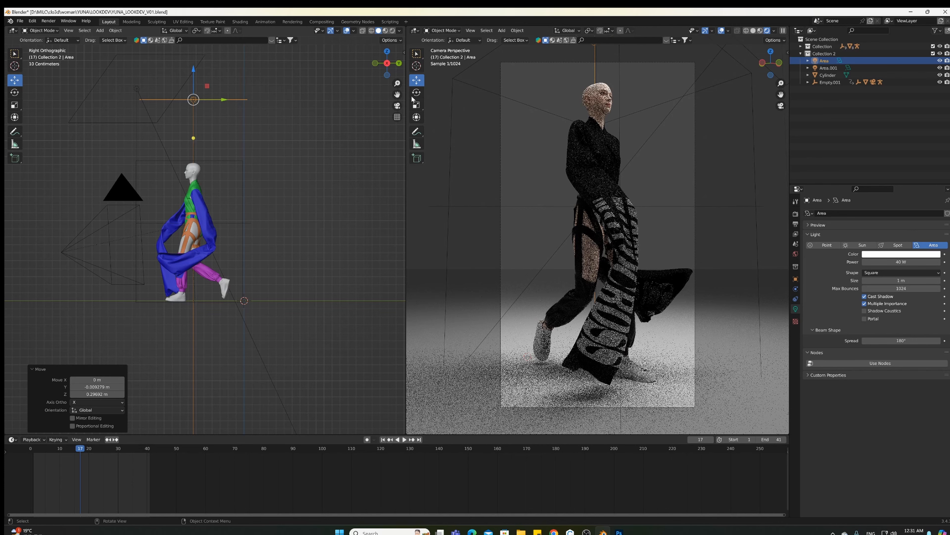
Duplicate the angled area light, rotate the copy about 95.9° in top view and move it about -1.95 m in X and -0.14 m in Y
{"action": "left_click", "coordinate": [387, 52]}
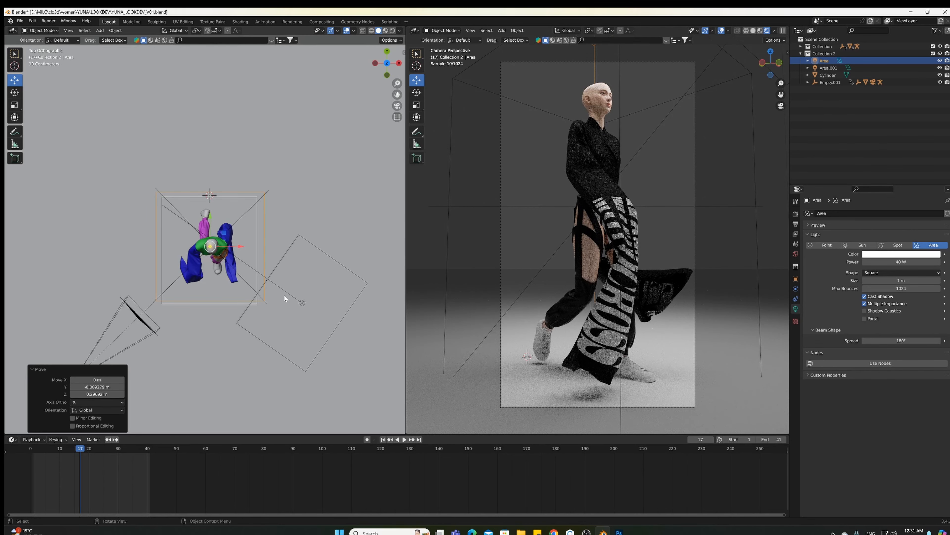
{"action": "left_click", "coordinate": [281, 262]}
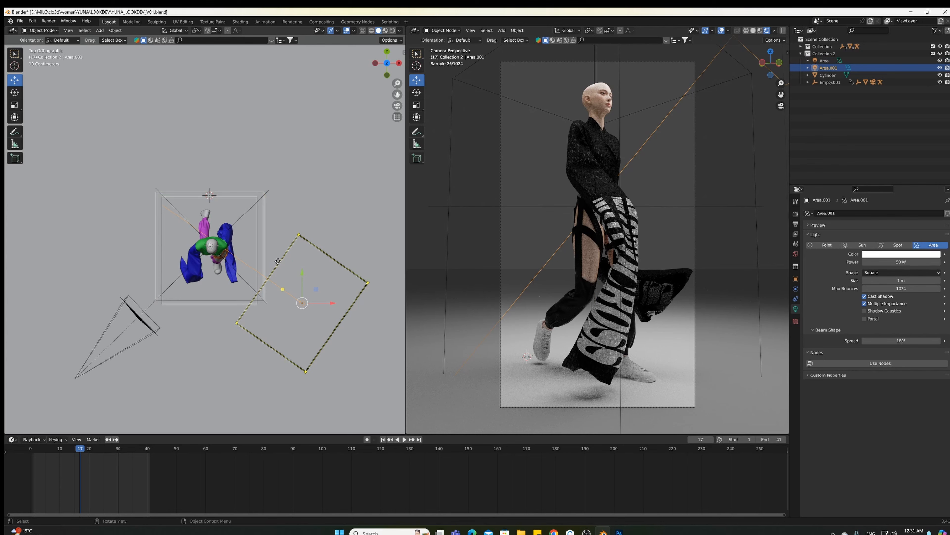
{"action": "key", "text": "ctrl+c"}
{"action": "key", "text": "ctrl+v"}
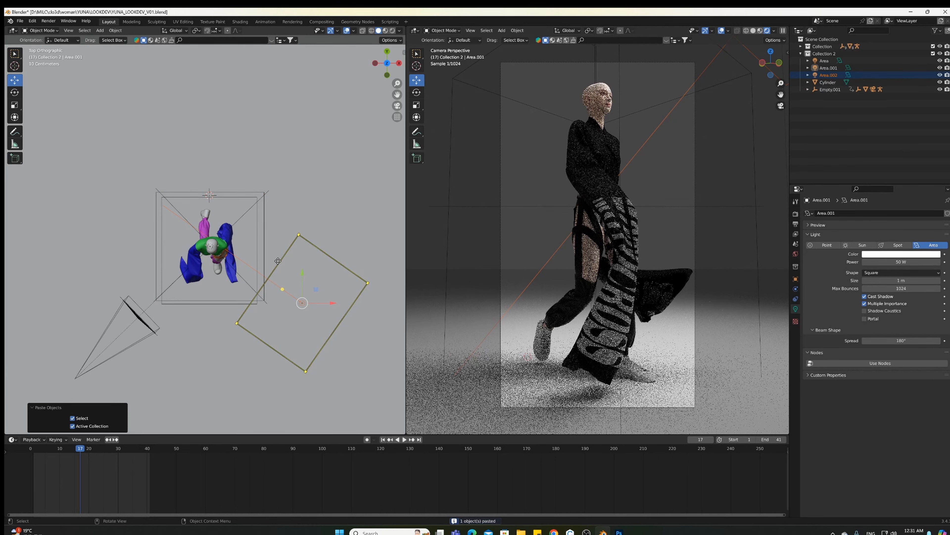
{"action": "key", "text": "r"}
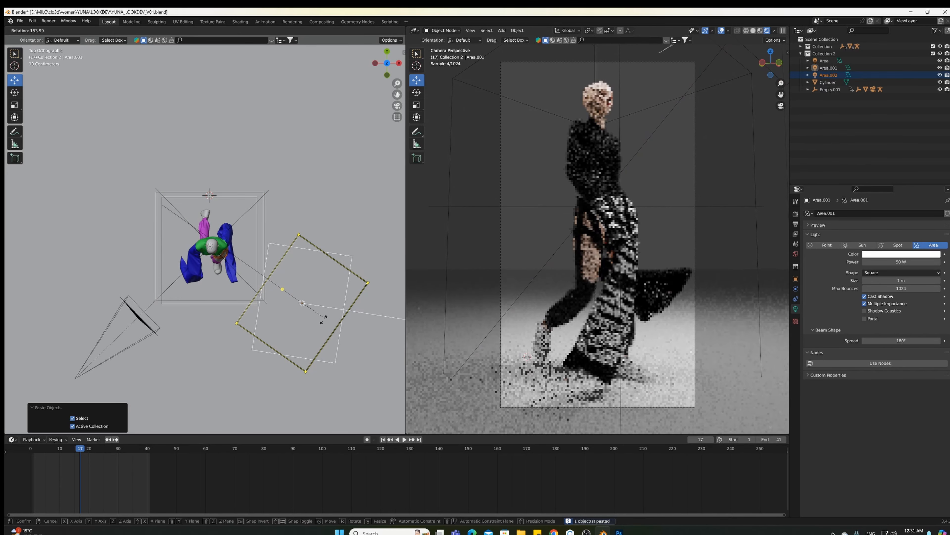
{"action": "left_click", "coordinate": [319, 298]}
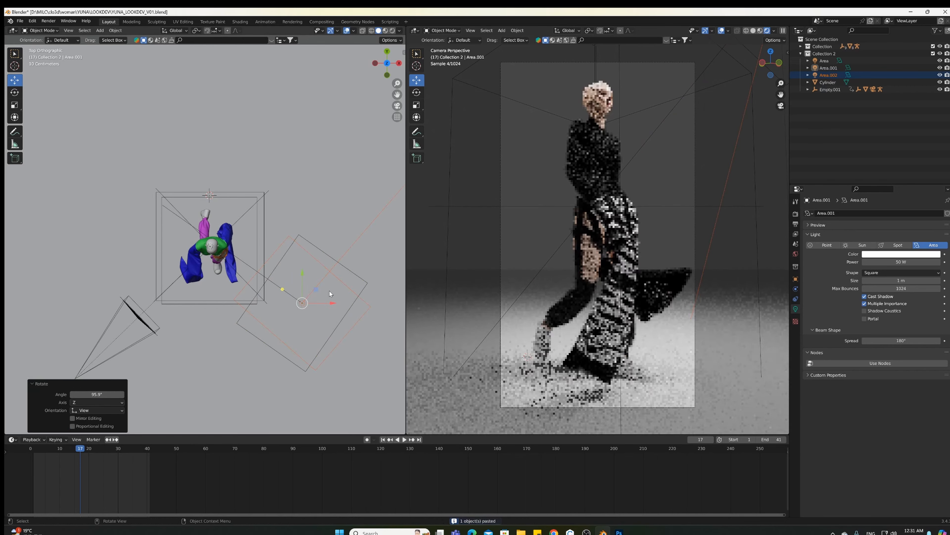
{"action": "key", "text": "g"}
{"action": "left_click", "coordinate": [169, 301]}
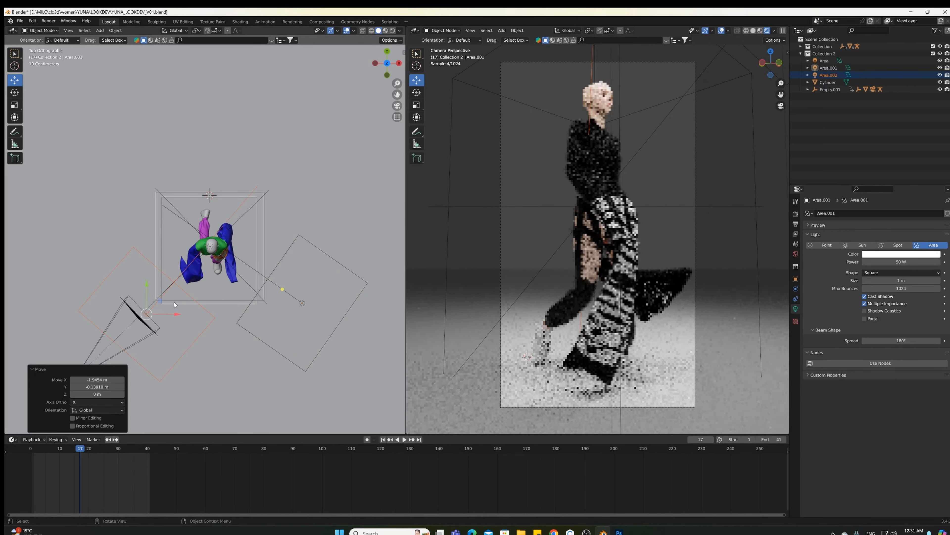
Set the power of the active area light, Area.001, to 30 W
{"action": "left_click", "coordinate": [913, 262]}
{"action": "type", "text": "30"}
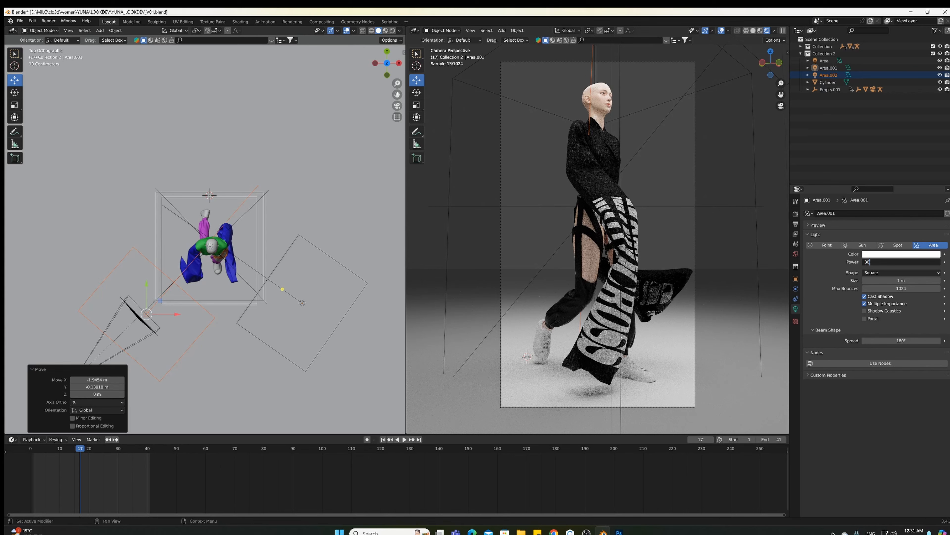
{"action": "key", "text": "Return"}
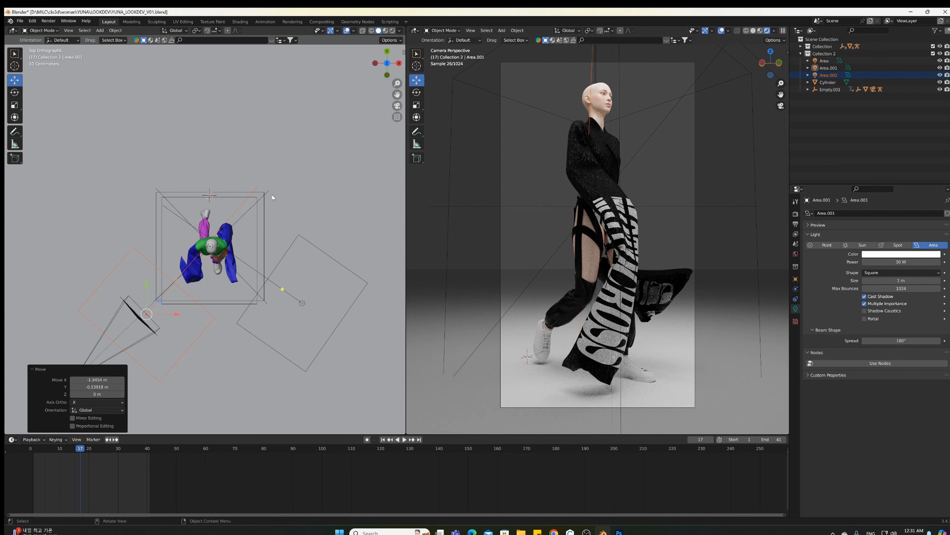
Add an area light, rotate it about 89.4° in right view and move it about 0.22 m in Y and 1.15 m in Z
{"action": "key", "text": "shift+a"}
{"action": "mouse_move", "coordinate": [271, 194]}
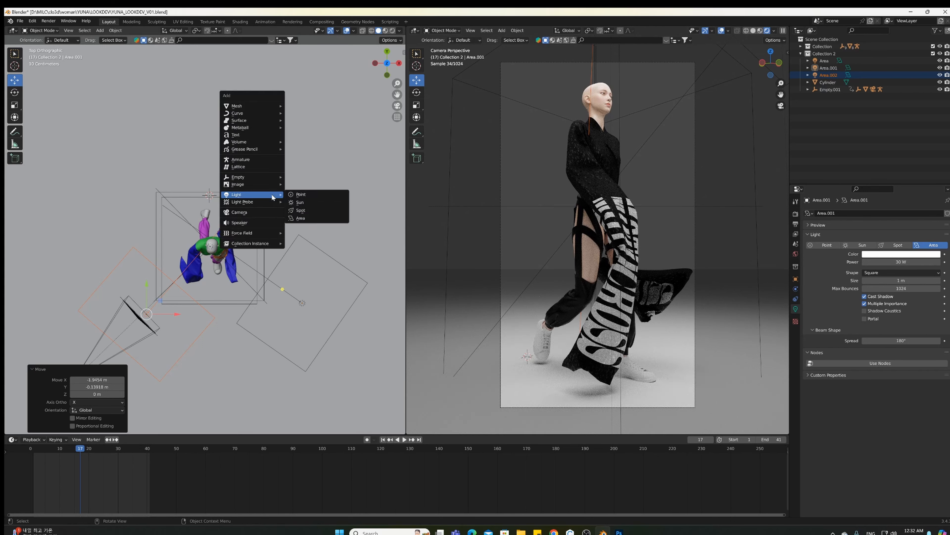
{"action": "left_click", "coordinate": [306, 217]}
{"action": "left_click", "coordinate": [399, 64]}
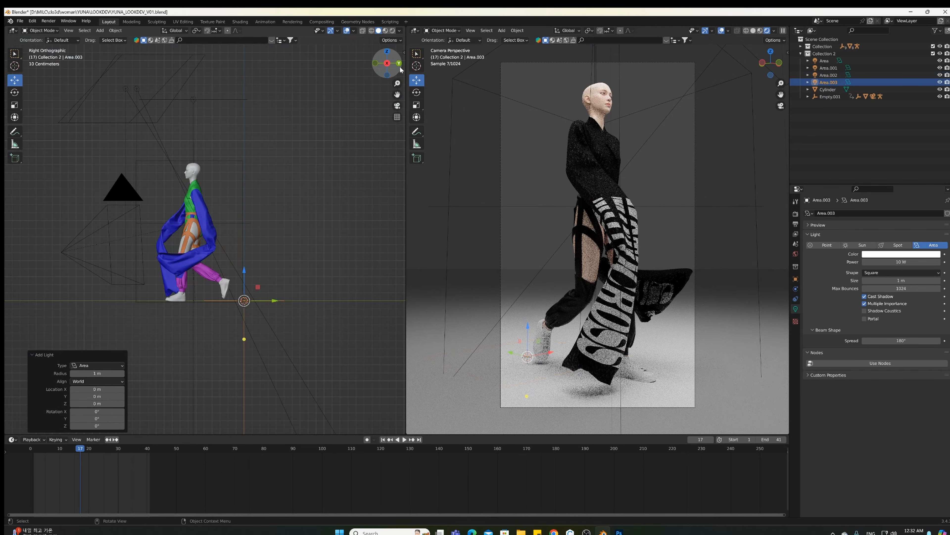
{"action": "key", "text": "r"}
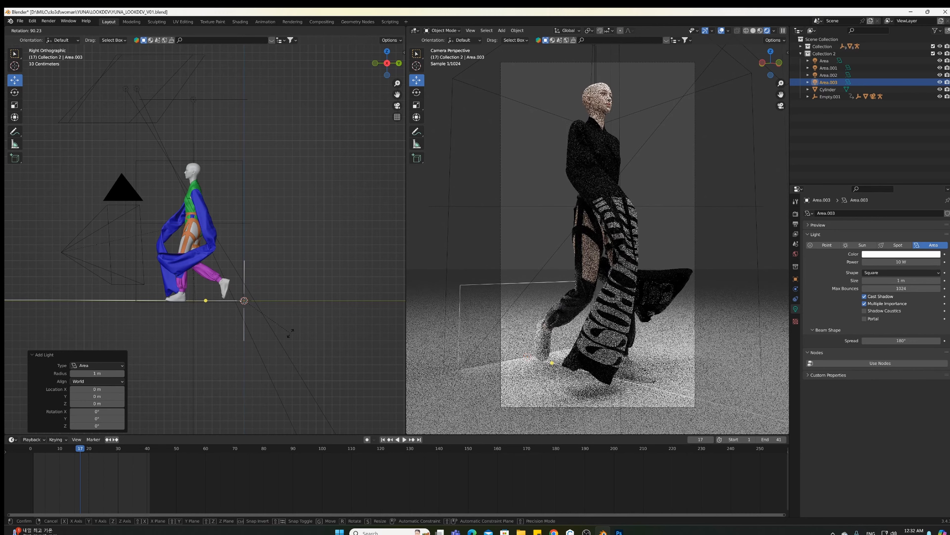
{"action": "left_click", "coordinate": [290, 335]}
{"action": "key", "text": "g"}
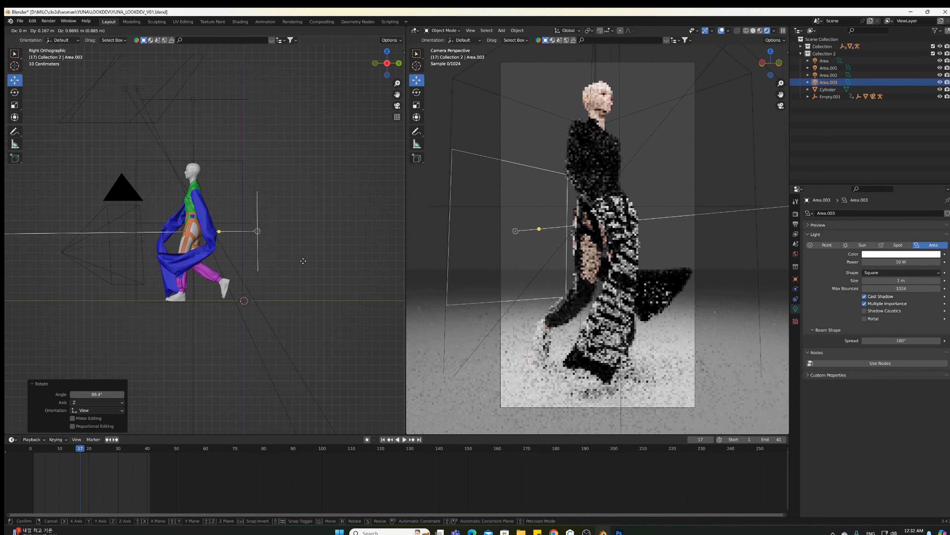
{"action": "left_click", "coordinate": [308, 240]}
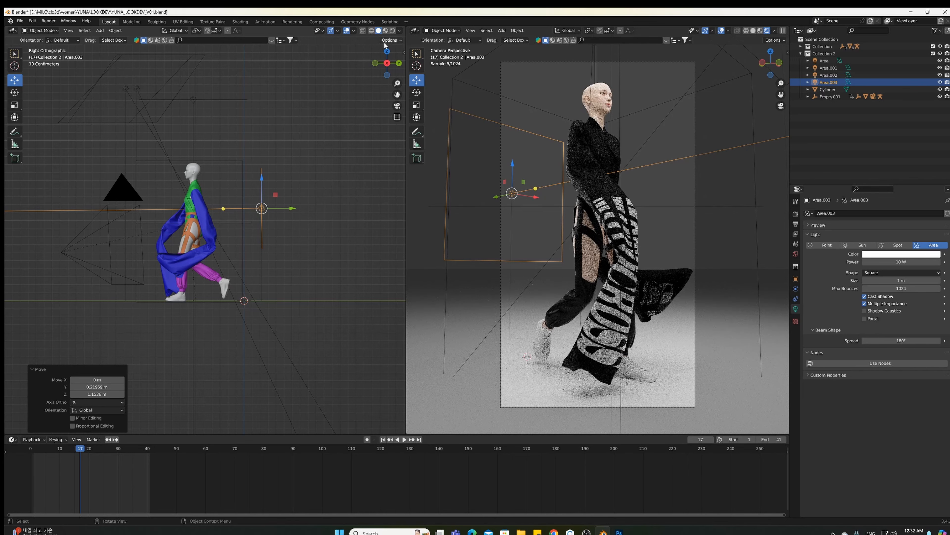
Move the new area light behind the figure about 0.50 m in Y and -0.09 m in Z, and scale it about 1.64
{"action": "left_click_drag", "start_coordinate": [387, 58], "coordinate": [387, 51]}
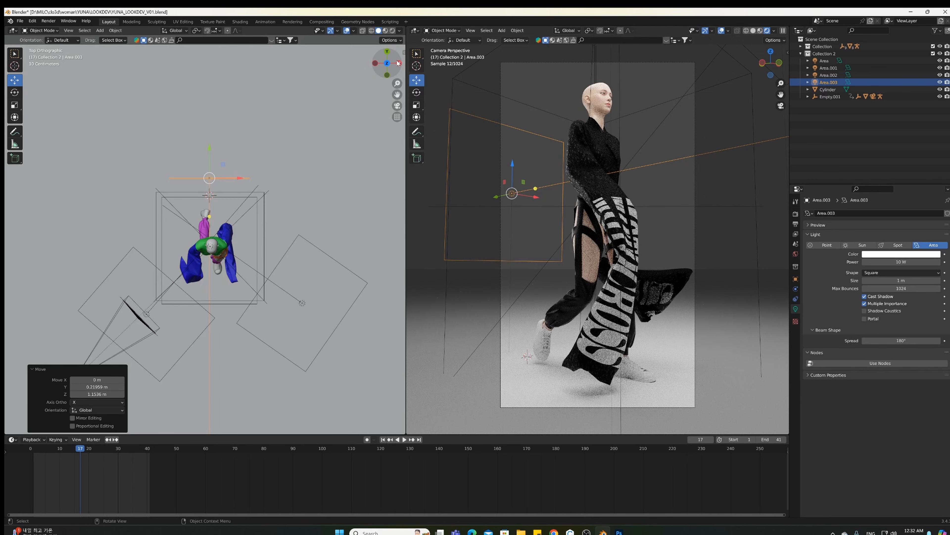
{"action": "left_click", "coordinate": [399, 64]}
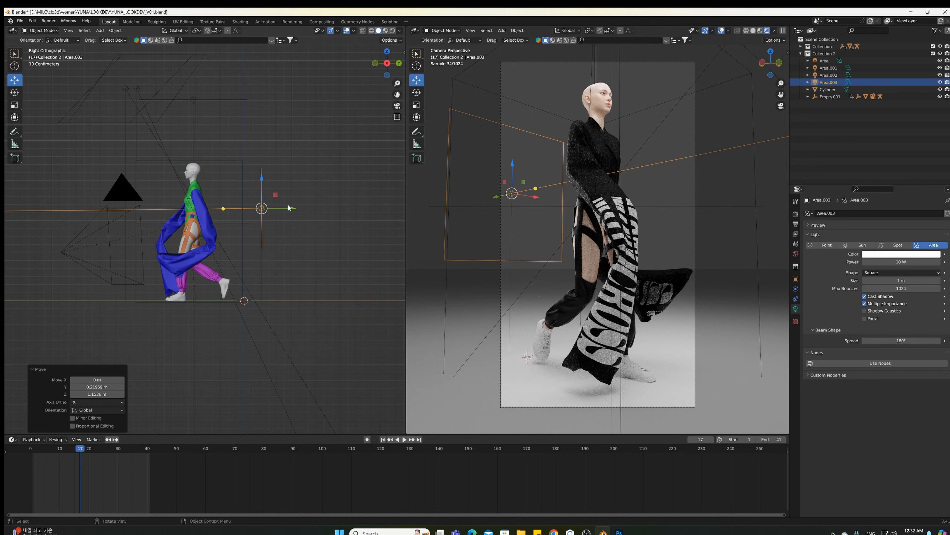
{"action": "key", "text": "g"}
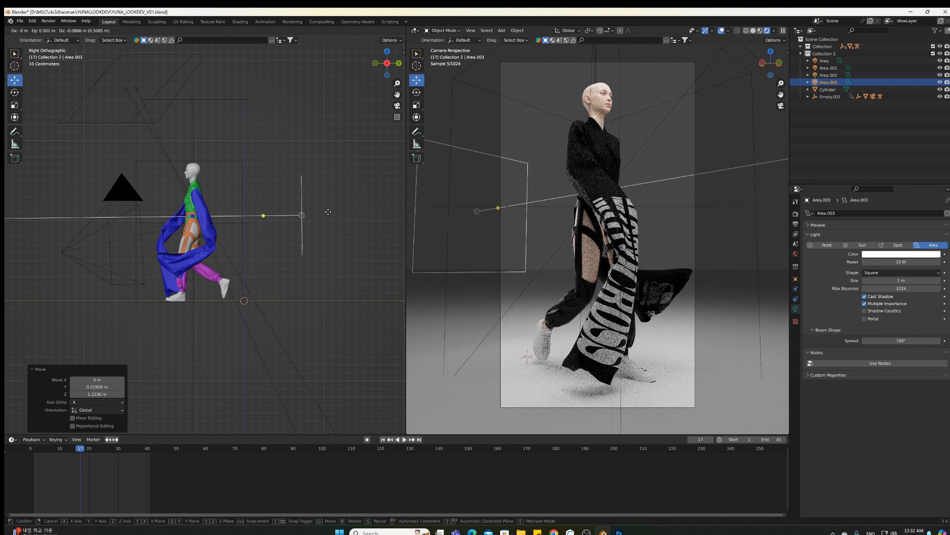
{"action": "left_click", "coordinate": [329, 212]}
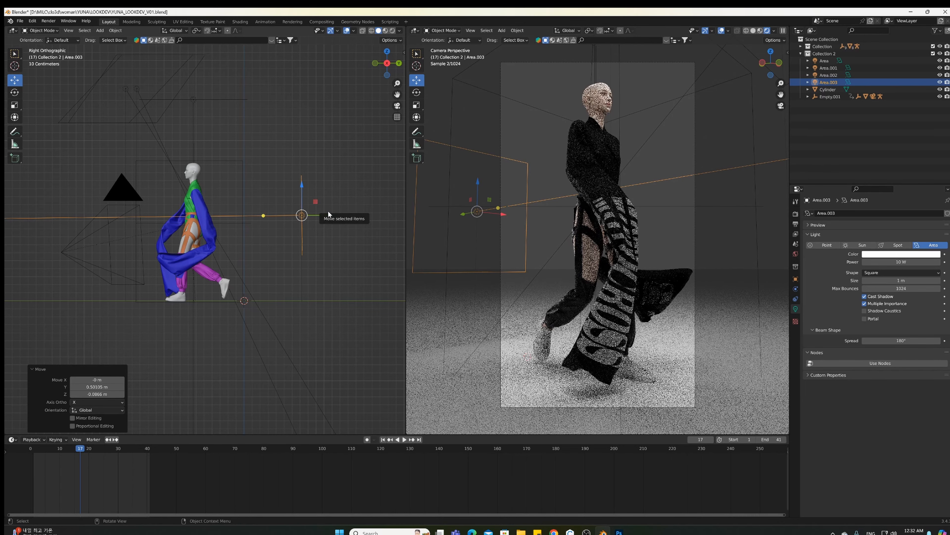
{"action": "key", "text": "s"}
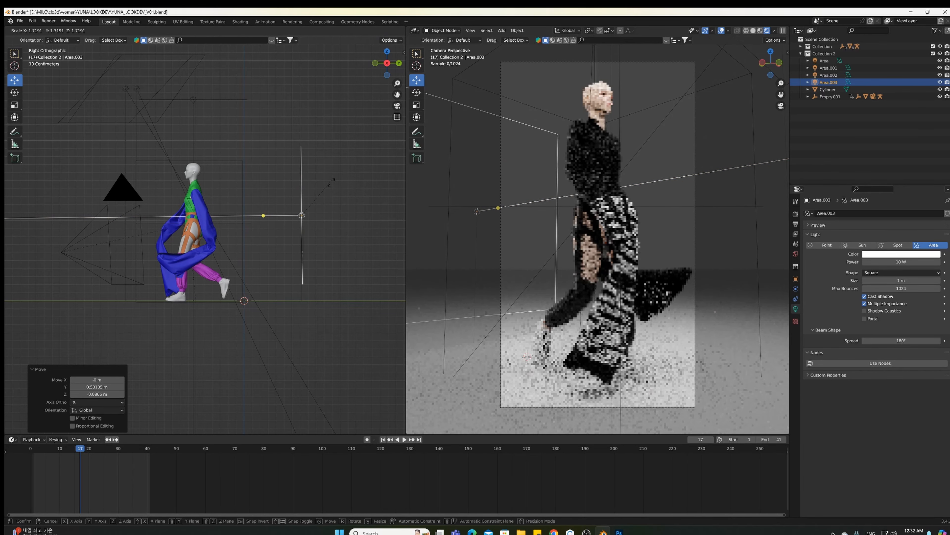
{"action": "left_click", "coordinate": [329, 184]}
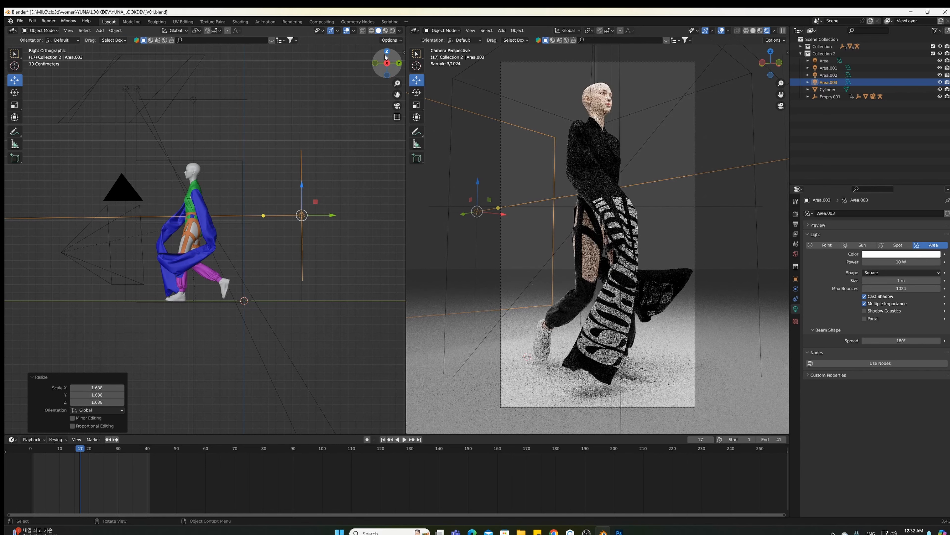
Set the back area light's power to 50 W and its colour to a saturated pink
{"action": "left_click", "coordinate": [386, 52]}
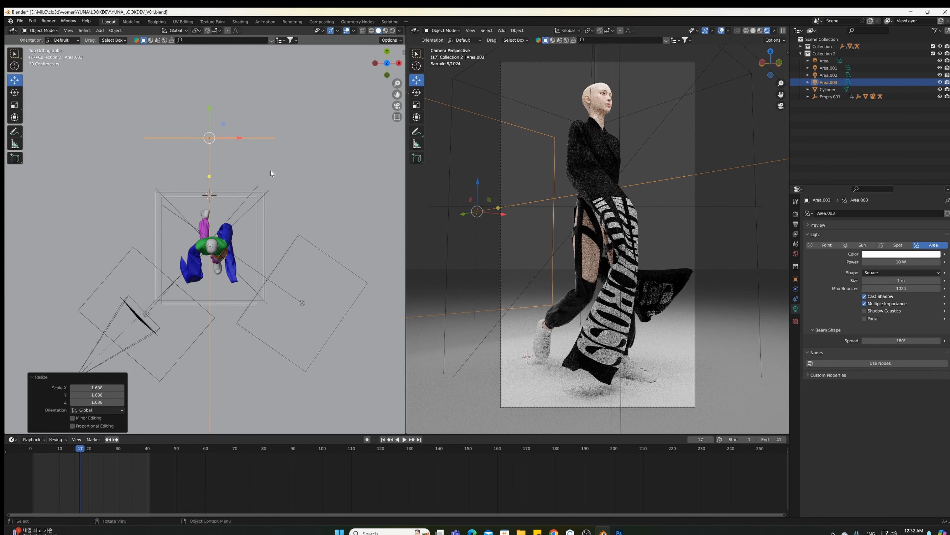
{"action": "left_click", "coordinate": [901, 261]}
{"action": "type", "text": "50"}
{"action": "key", "text": "Return"}
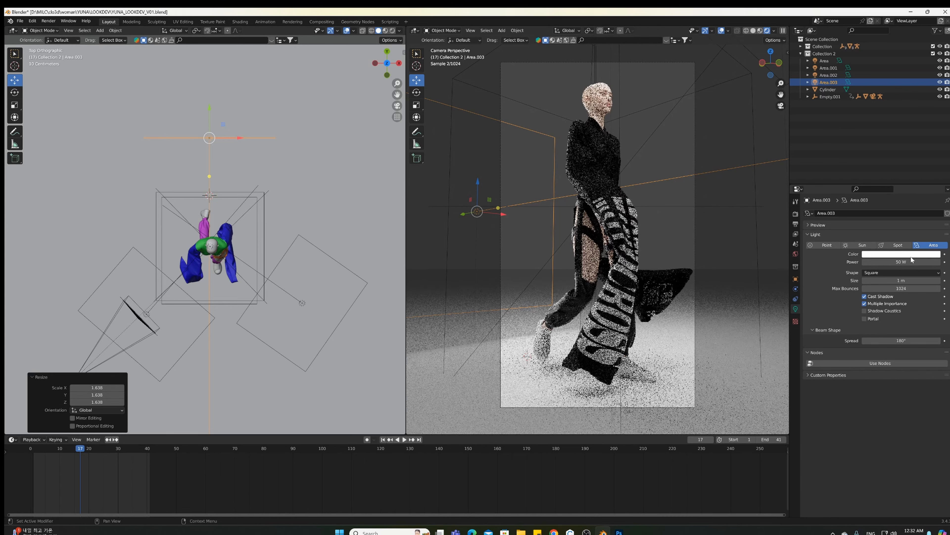
{"action": "left_click", "coordinate": [911, 256]}
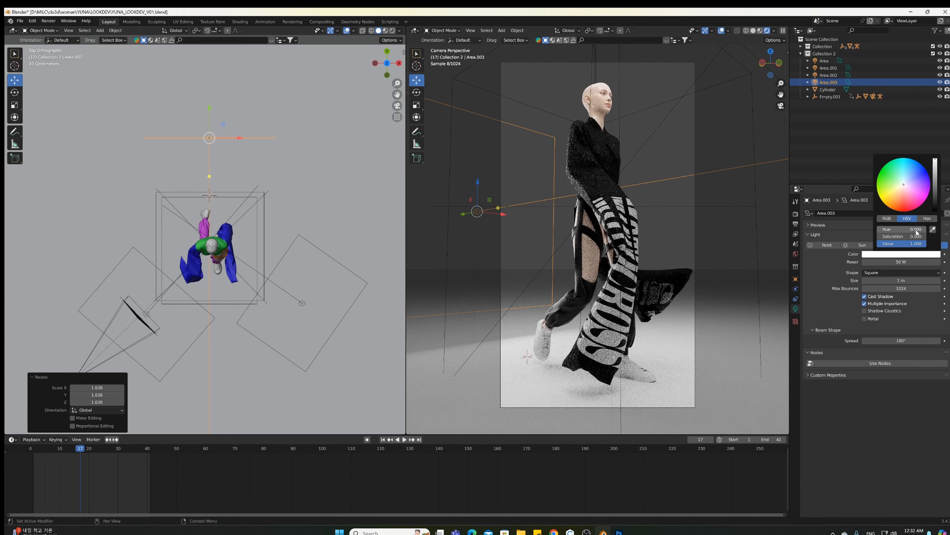
{"action": "left_click", "coordinate": [916, 200]}
{"action": "left_click_drag", "start_coordinate": [916, 200], "coordinate": [917, 203]}
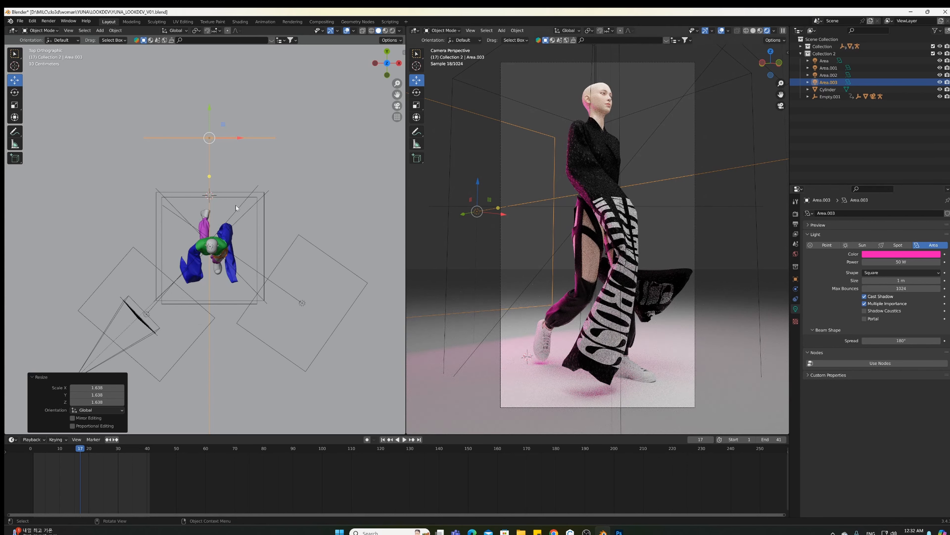
Rotate the back area light about 4.6° in top view and move it about 0.11 m in X and 0.10 m in Y
{"action": "key", "text": "r"}
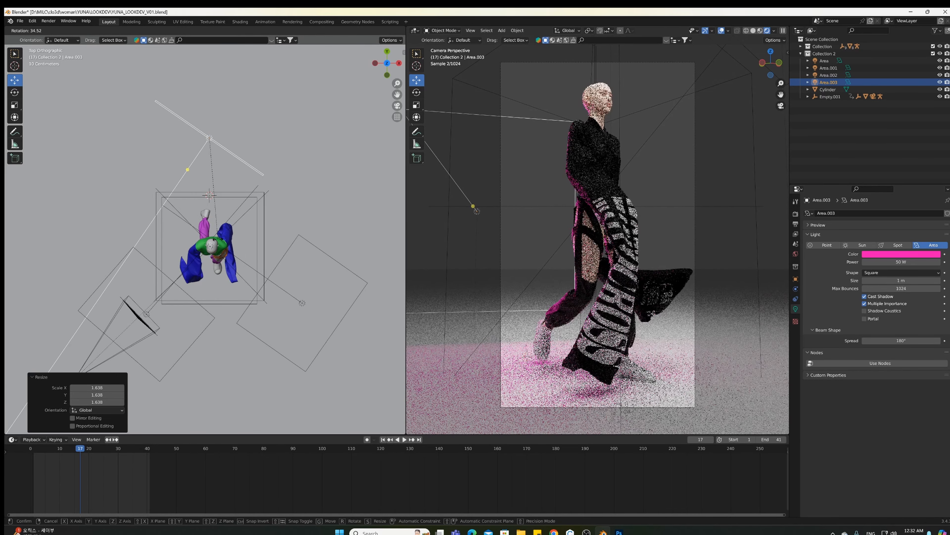
{"action": "left_click", "coordinate": [261, 212]}
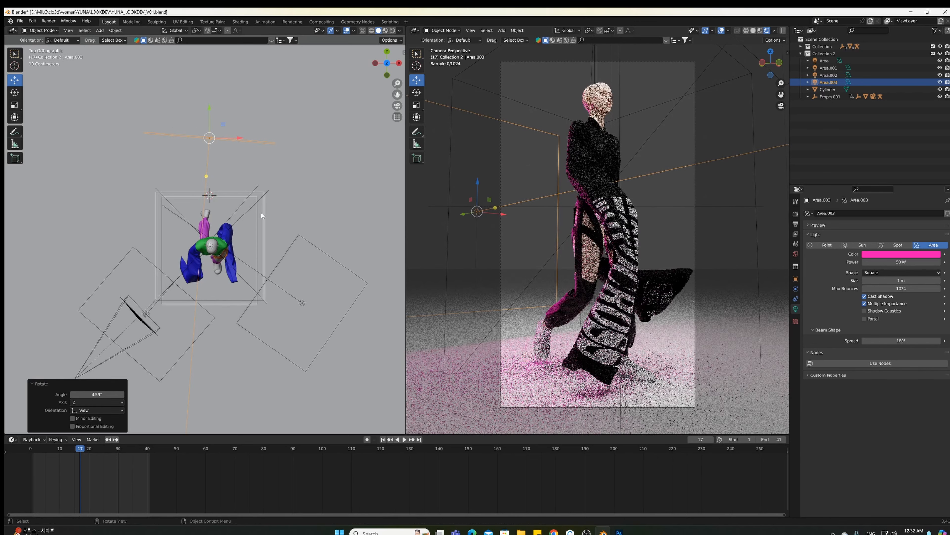
{"action": "key", "text": "g"}
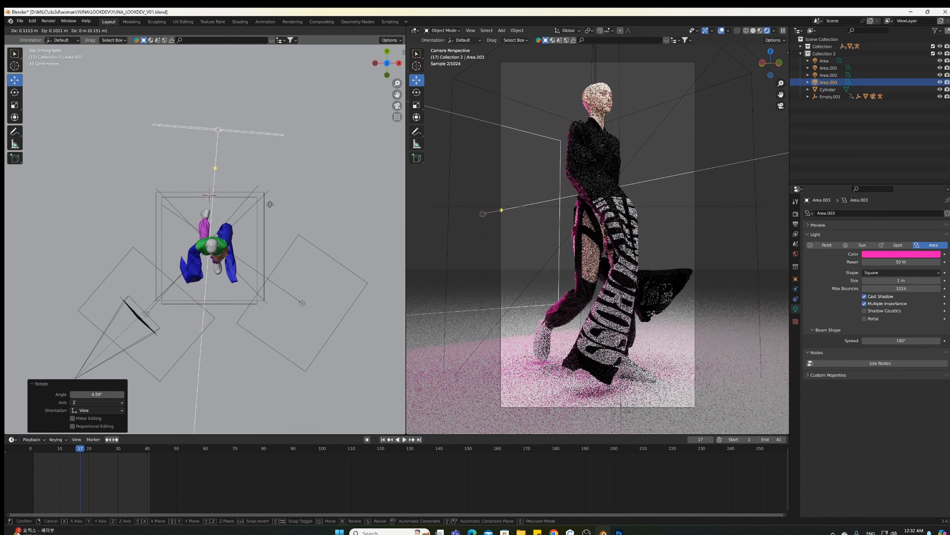
{"action": "left_click", "coordinate": [270, 204]}
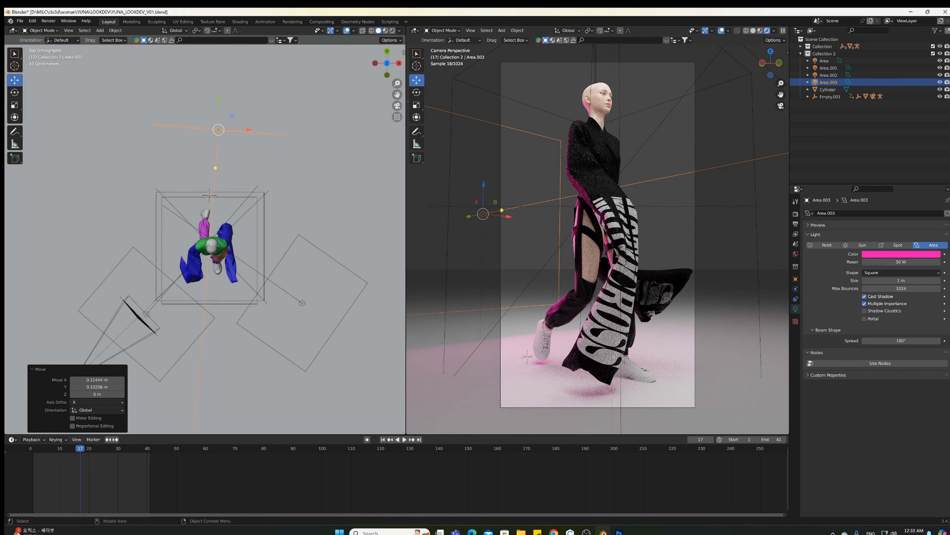
Change the back area light's colour to white
{"action": "left_click", "coordinate": [928, 255]}
{"action": "scroll", "coordinate": [909, 187], "scroll_direction": "down", "scroll_amount": 3}
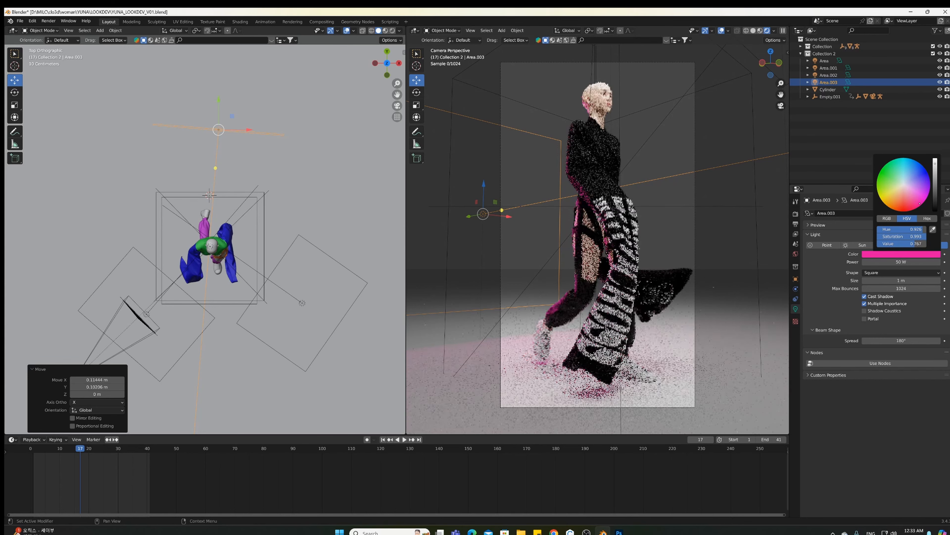
{"action": "scroll", "coordinate": [910, 186], "scroll_direction": "up", "scroll_amount": 3}
{"action": "left_click", "coordinate": [909, 187]}
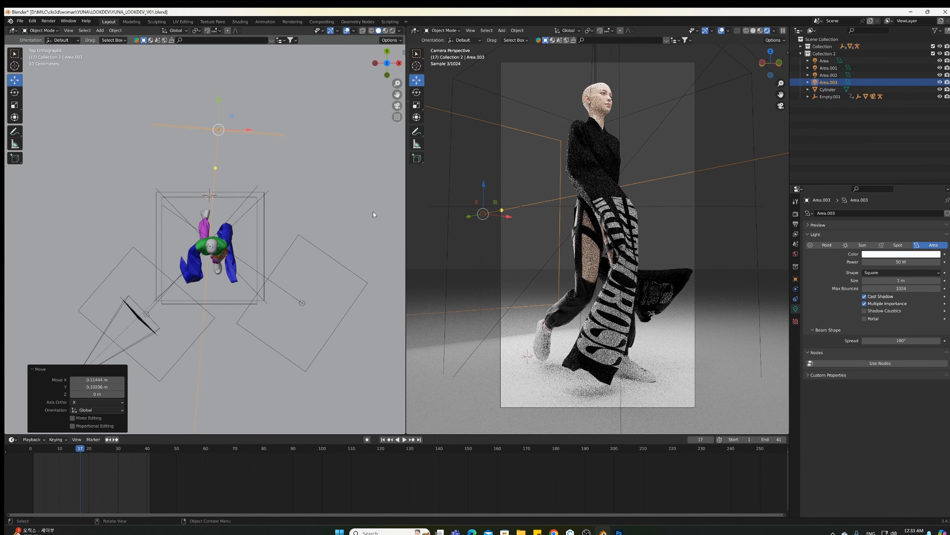
Set the back area light's power to 30 W and switch the camera view to solid shading
{"action": "left_click", "coordinate": [903, 261]}
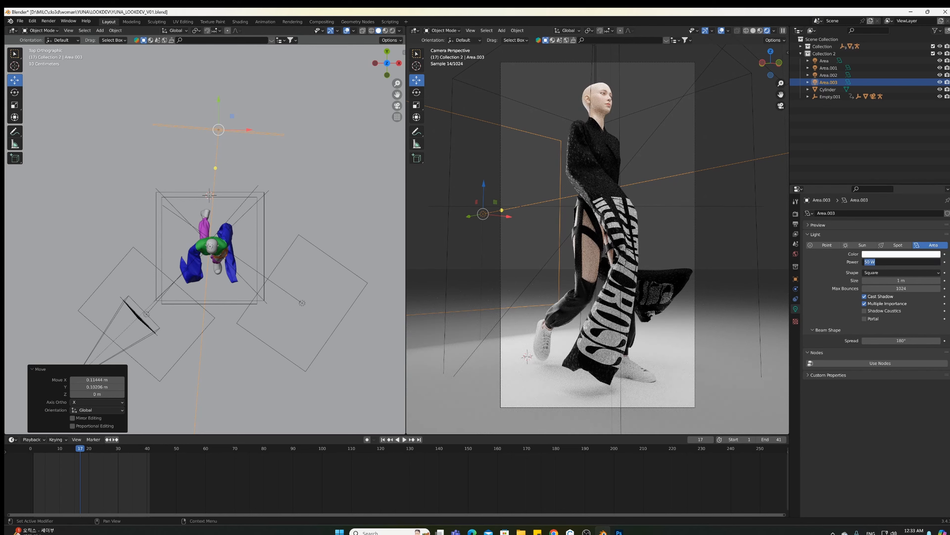
{"action": "type", "text": "30"}
{"action": "key", "text": "Return"}
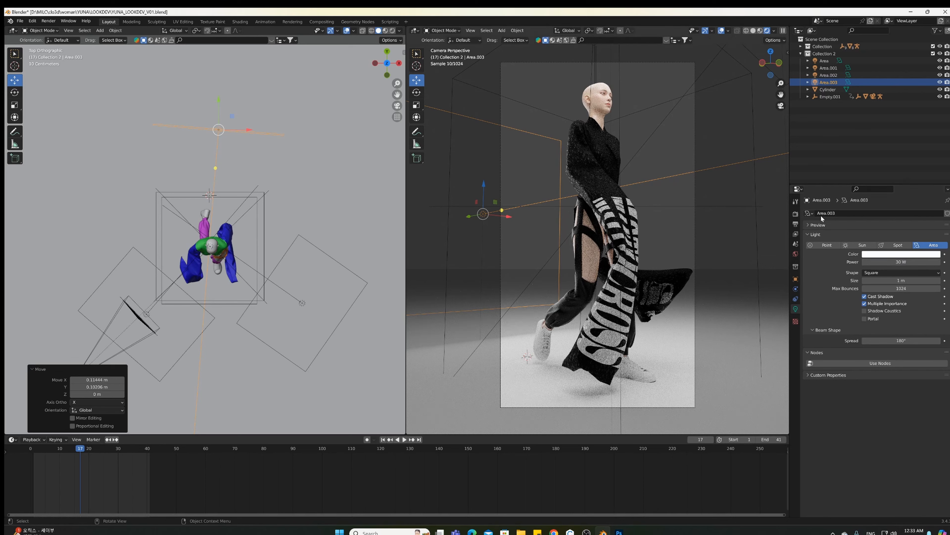
{"action": "left_click", "coordinate": [753, 30]}
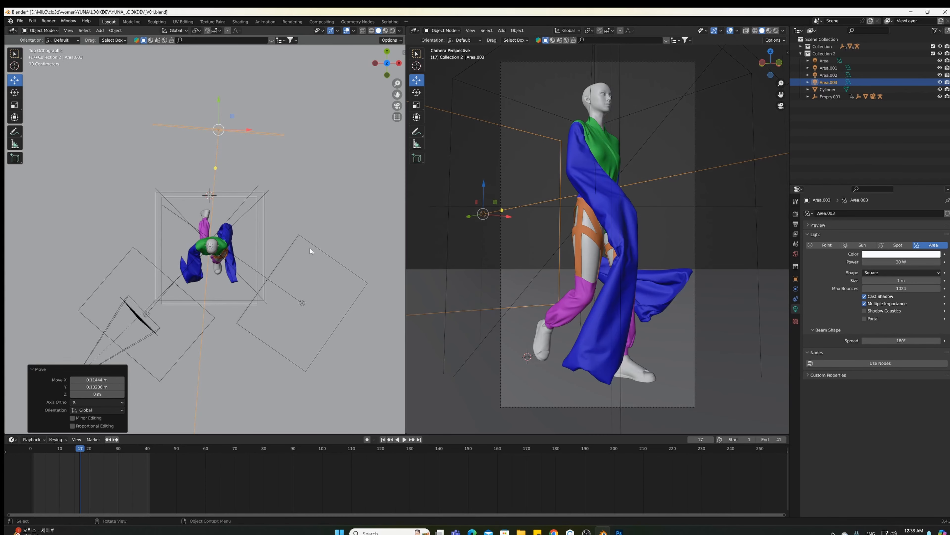
{"action": "left_click", "coordinate": [315, 244]}
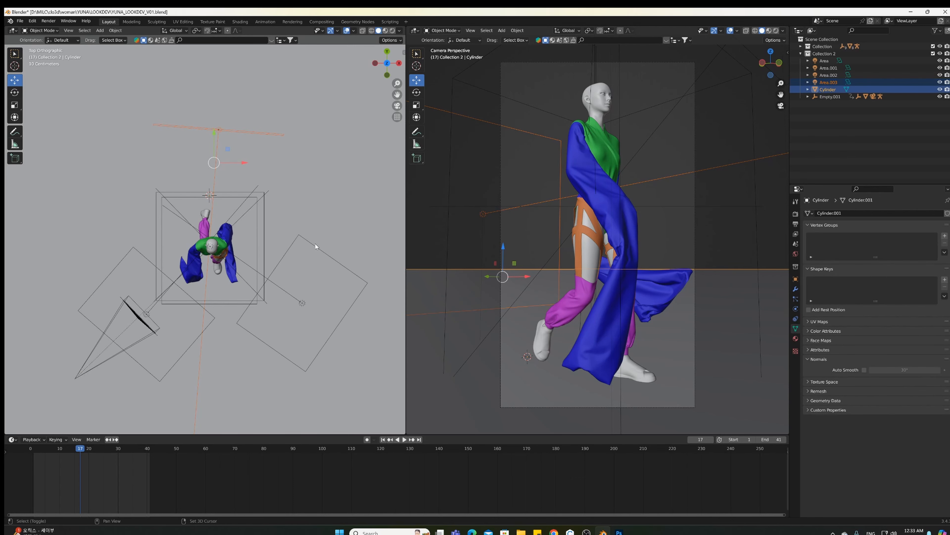
{"action": "left_click", "coordinate": [313, 246]}
{"action": "left_click", "coordinate": [266, 134], "text": "shift"}
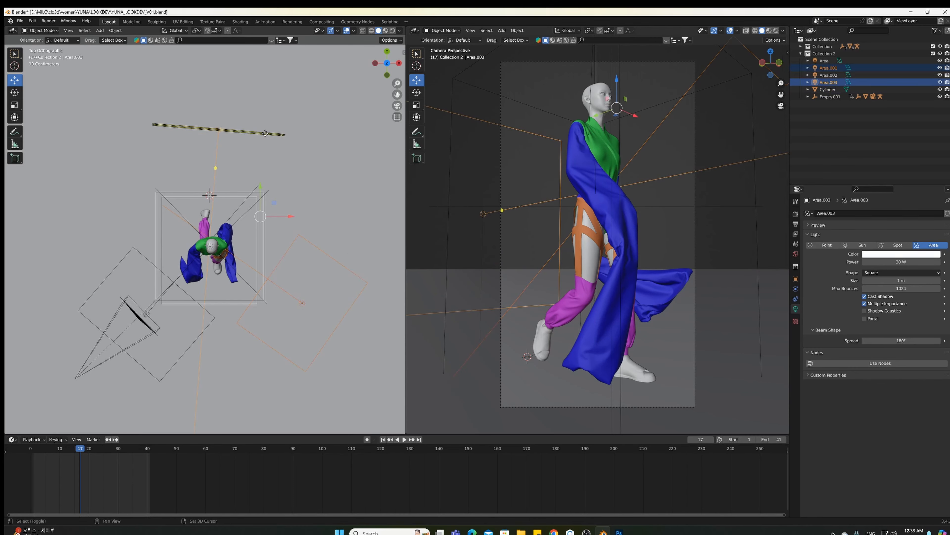
{"action": "left_click", "coordinate": [145, 257], "text": "shift"}
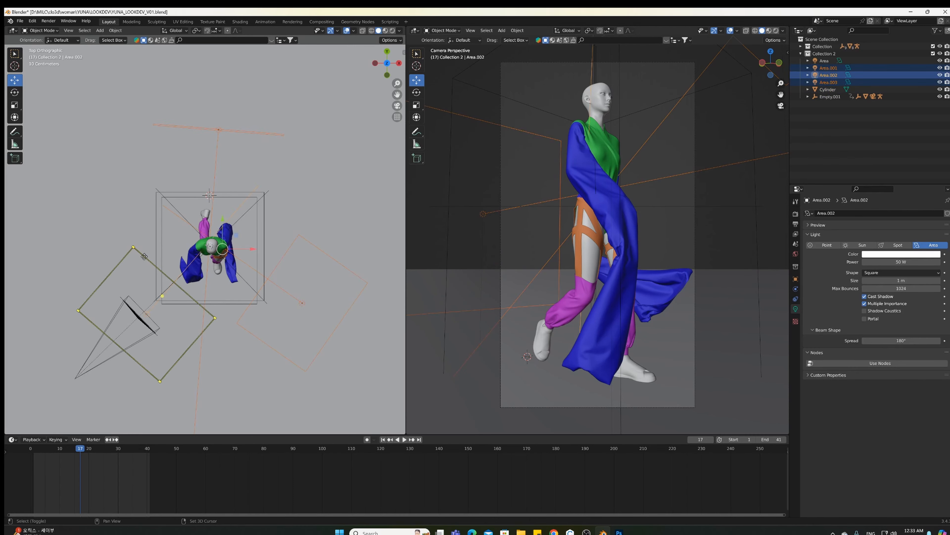
{"action": "left_click", "coordinate": [185, 198], "text": "shift"}
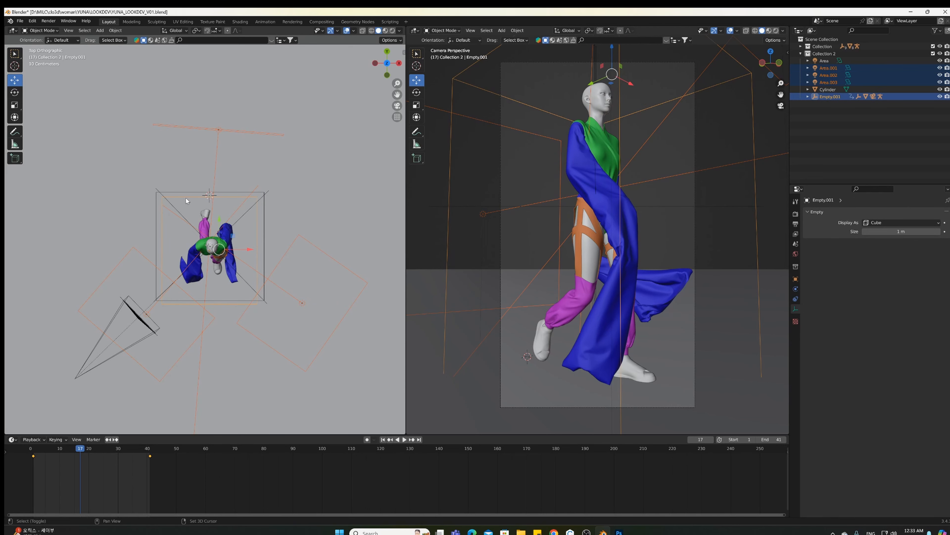
{"action": "left_click", "coordinate": [261, 136]}
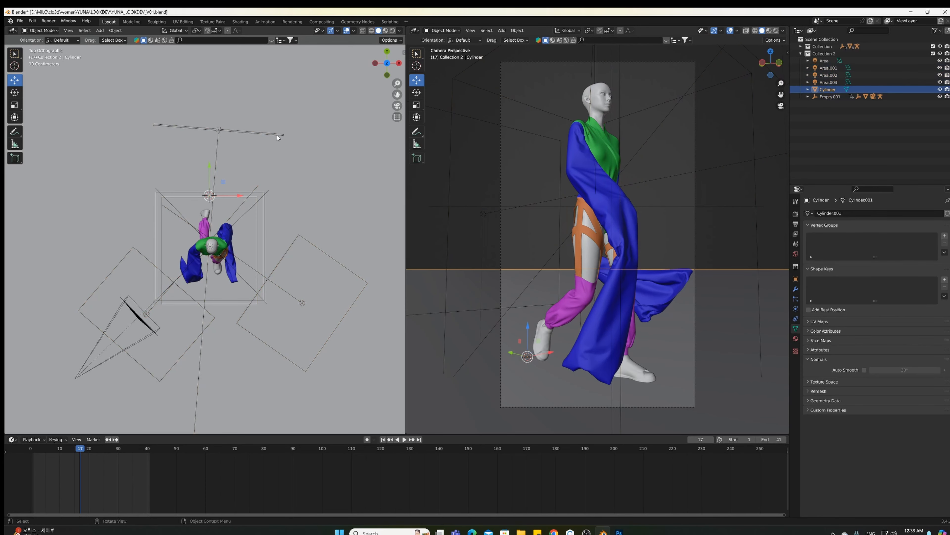
Parent the four area lights to the cube empty, and scrub the animation to frame 3 to check them
{"action": "left_click", "coordinate": [277, 134]}
{"action": "left_click", "coordinate": [315, 247], "text": "shift"}
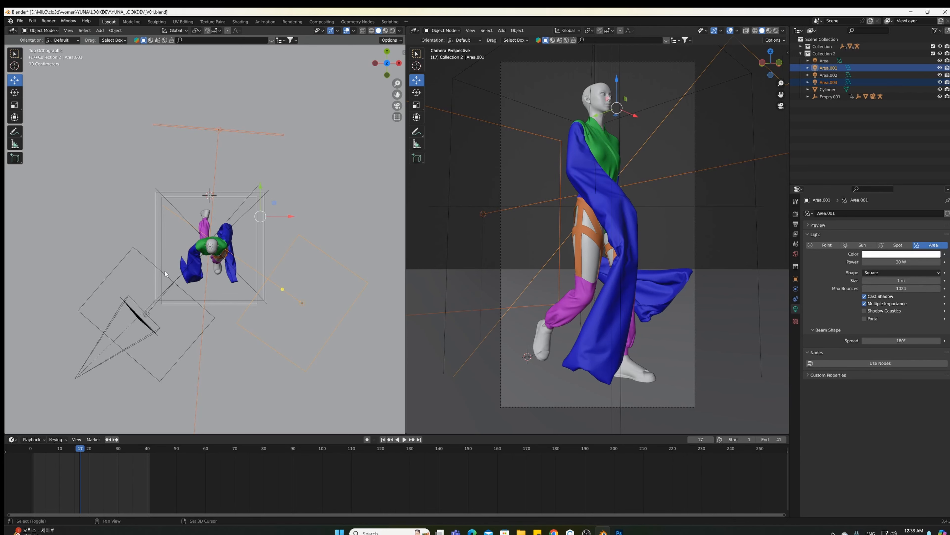
{"action": "left_click", "coordinate": [148, 260], "text": "shift"}
{"action": "left_click_drag", "start_coordinate": [394, 68], "coordinate": [400, 66]}
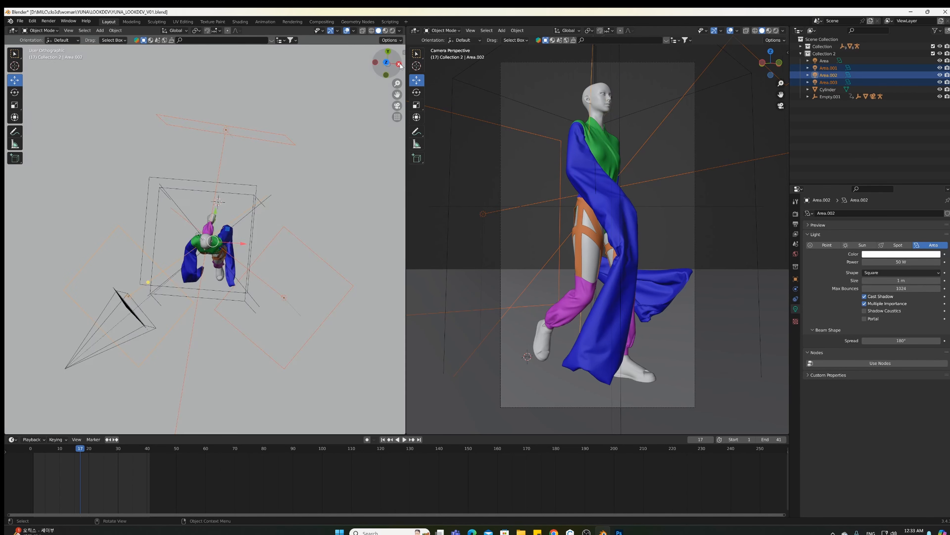
{"action": "left_click", "coordinate": [399, 65]}
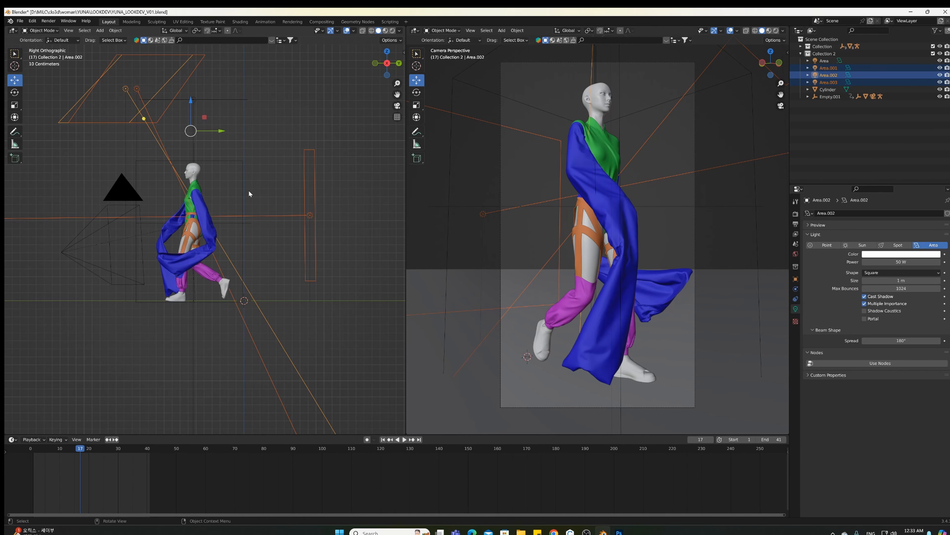
{"action": "left_click", "coordinate": [219, 100], "text": "shift"}
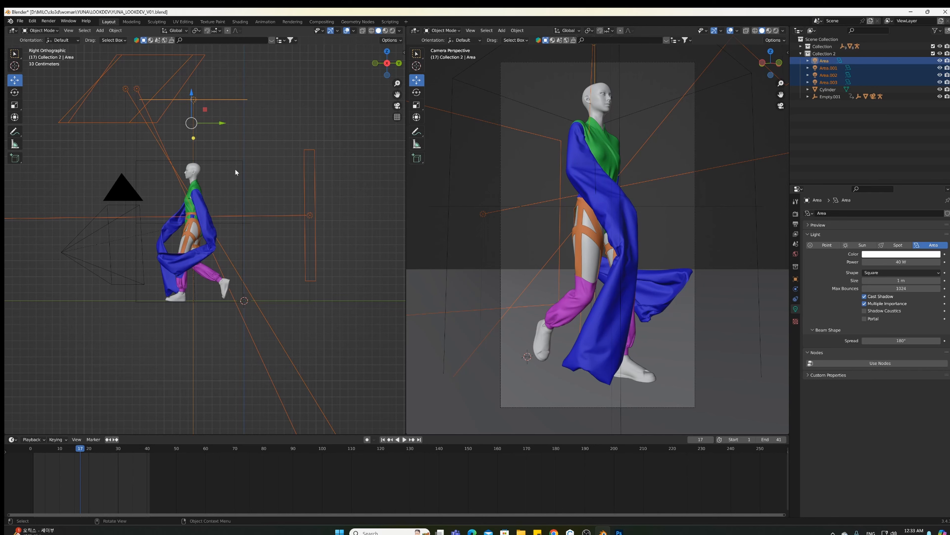
{"action": "left_click", "coordinate": [234, 161], "text": "shift"}
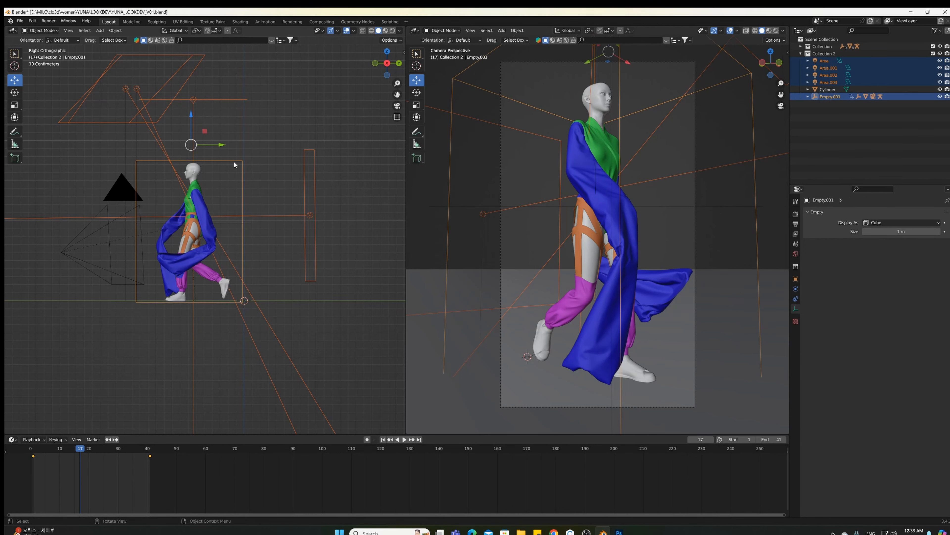
{"action": "key", "text": "ctrl+p"}
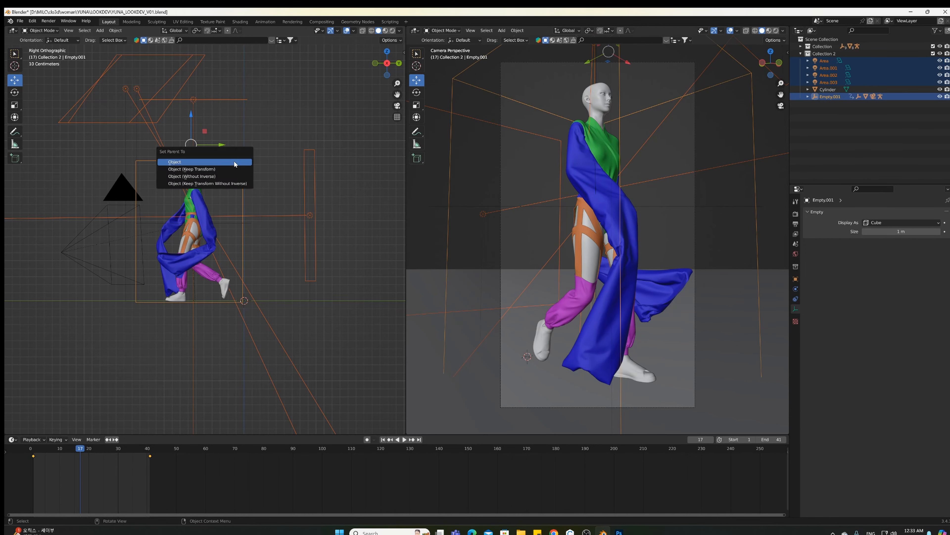
{"action": "left_click", "coordinate": [234, 162]}
{"action": "left_click", "coordinate": [242, 171]}
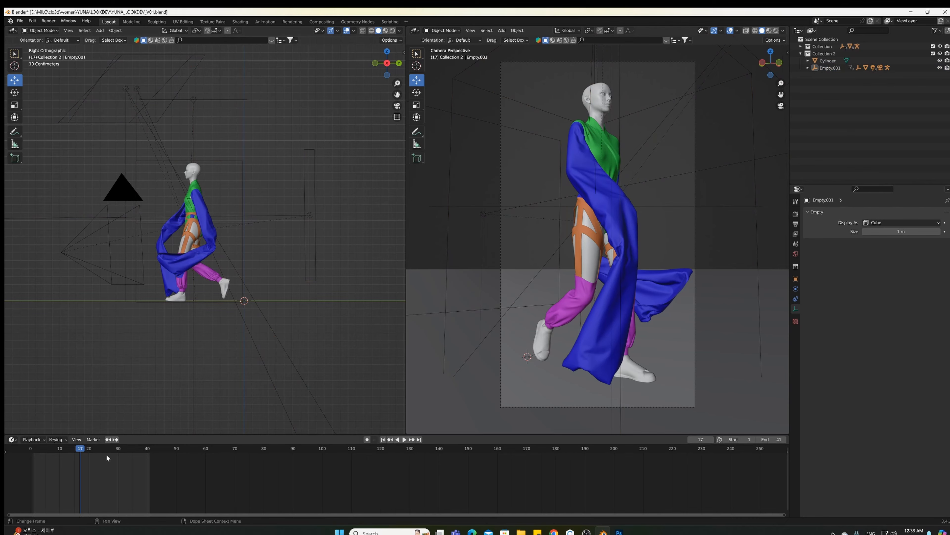
{"action": "key", "text": "space"}
{"action": "left_click_drag", "start_coordinate": [100, 450], "coordinate": [38, 468]}
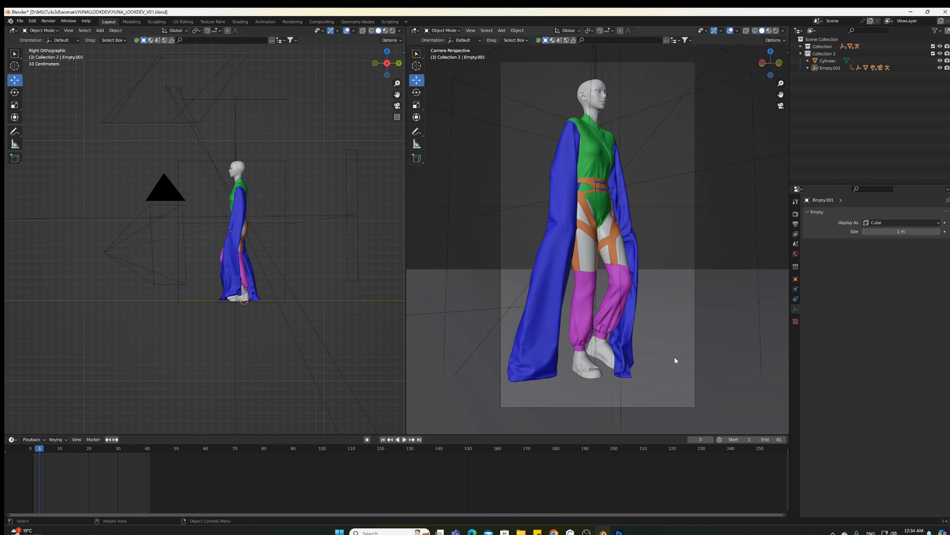
Use a Nishita Sky Texture as the world background colour and switch the camera view to rendered shading
{"action": "left_click", "coordinate": [796, 254]}
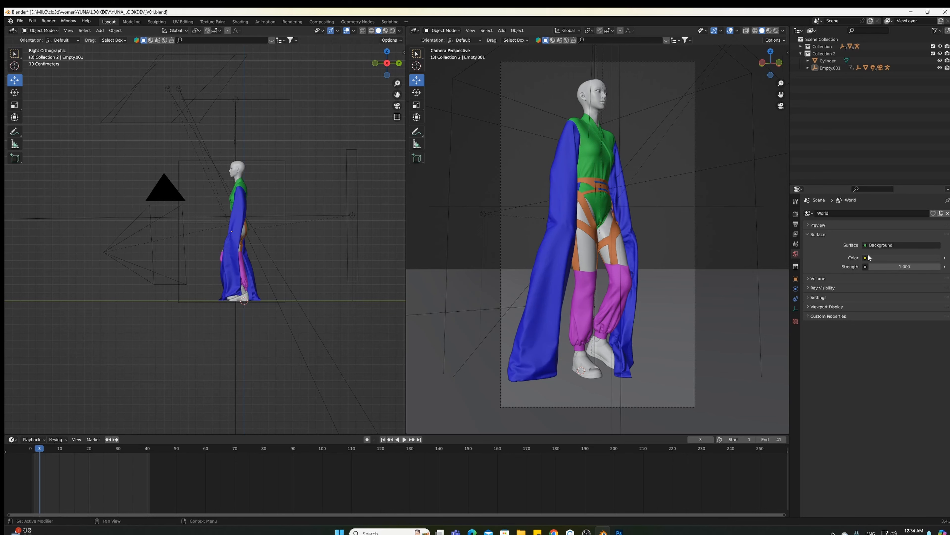
{"action": "left_click", "coordinate": [865, 258]}
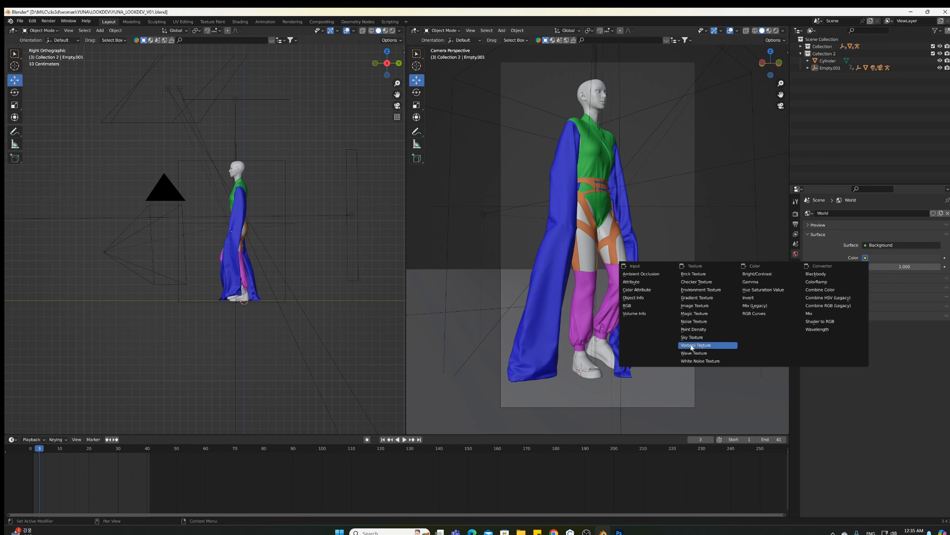
{"action": "left_click", "coordinate": [701, 338]}
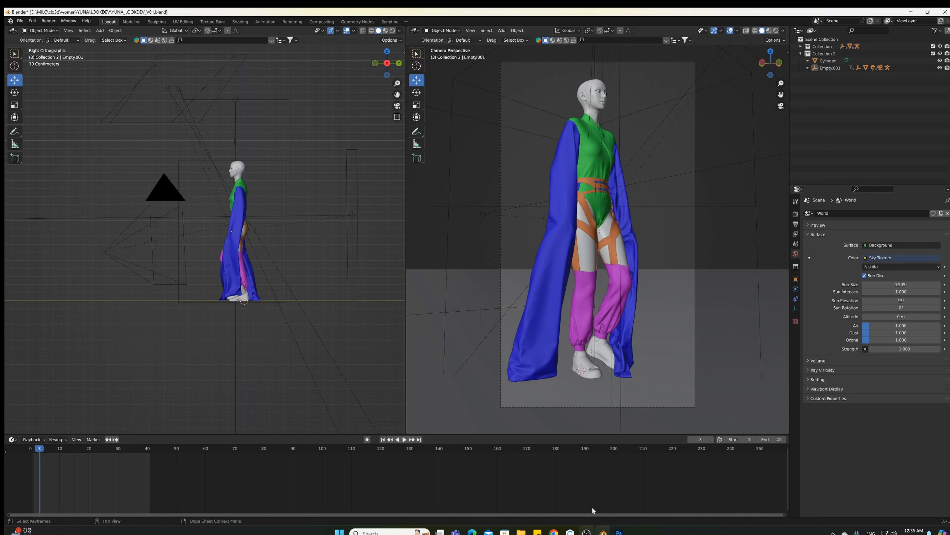
{"action": "left_click", "coordinate": [776, 32]}
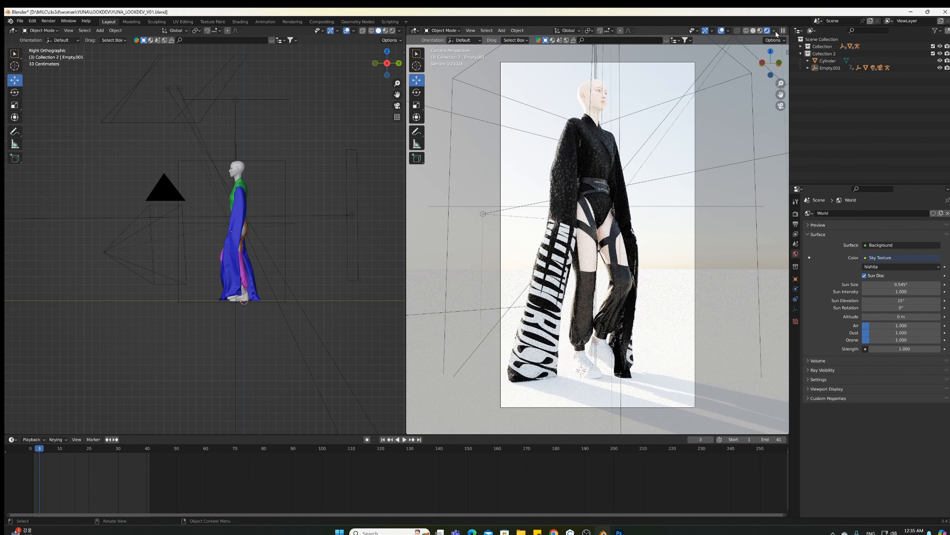
Try a world background strength of 0.3
{"action": "double_click", "coordinate": [902, 348]}
{"action": "type", "text": "0"}
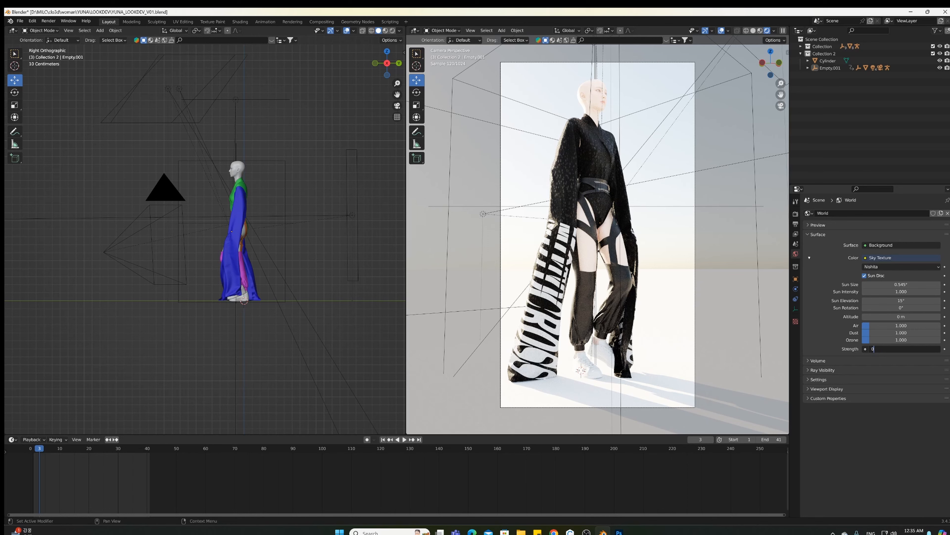
{"action": "type", "text": ".3"}
{"action": "key", "text": "Return"}
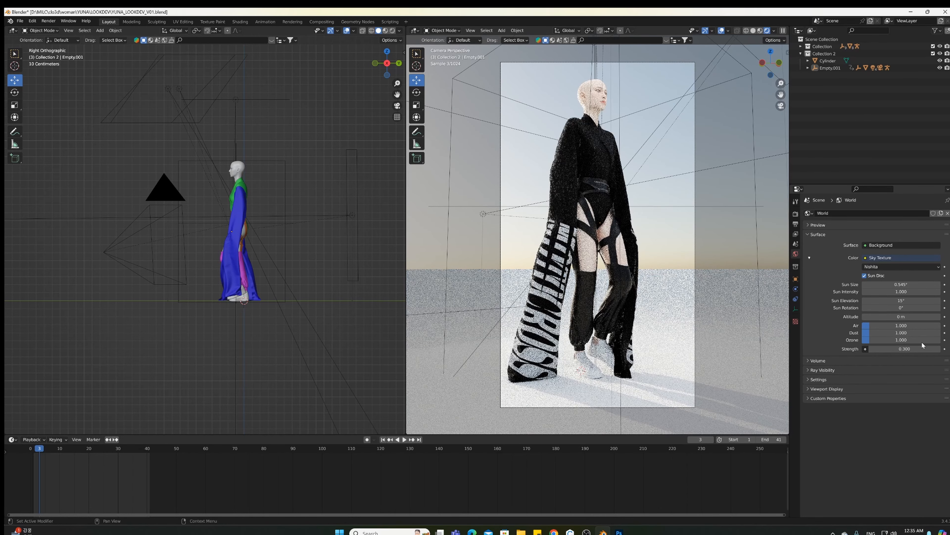
Set the world background's strength to 0.1
{"action": "double_click", "coordinate": [921, 348]}
{"action": "type", "text": "0."}
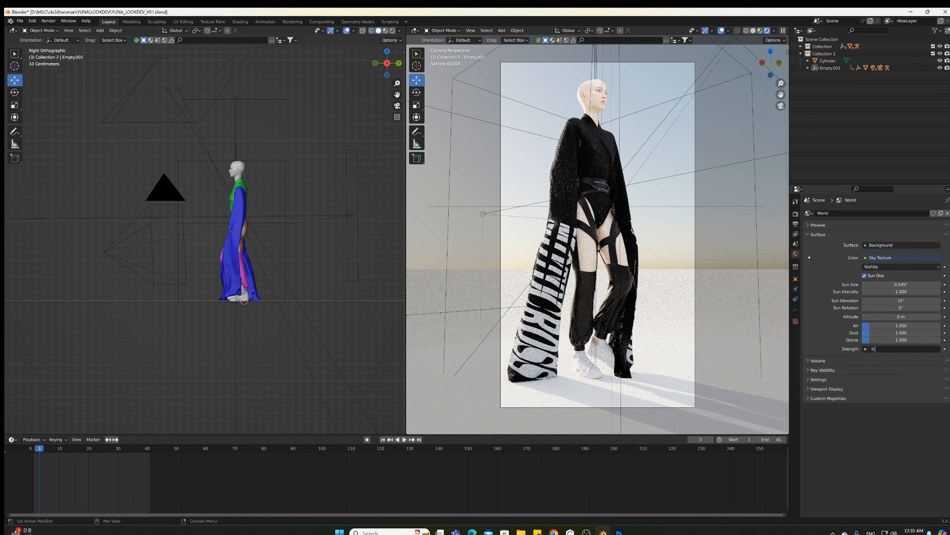
{"action": "type", "text": "1"}
{"action": "key", "text": "Return"}
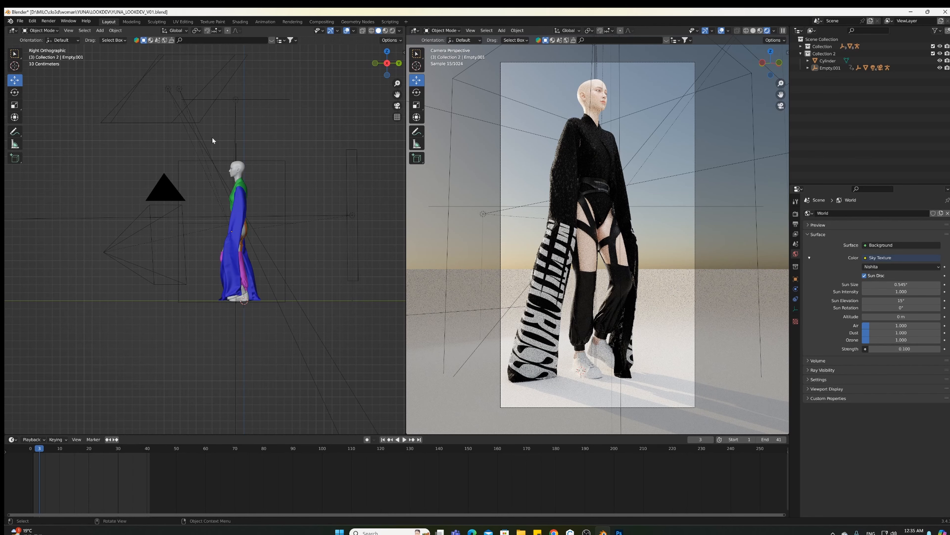
In top view, set the power of the front area light on the side away from the camera to 20 W
{"action": "left_click", "coordinate": [387, 52]}
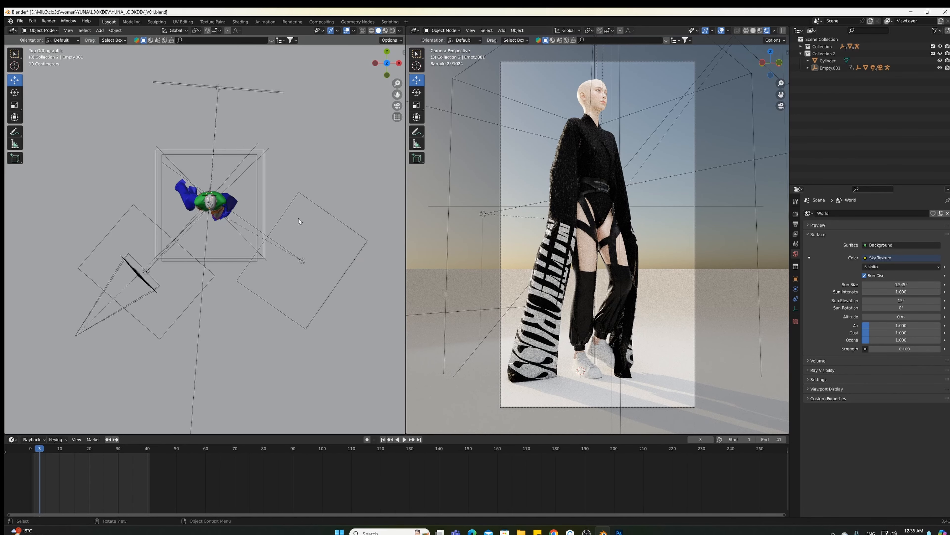
{"action": "left_click", "coordinate": [295, 197]}
{"action": "left_click", "coordinate": [795, 309]}
{"action": "left_click", "coordinate": [877, 261]}
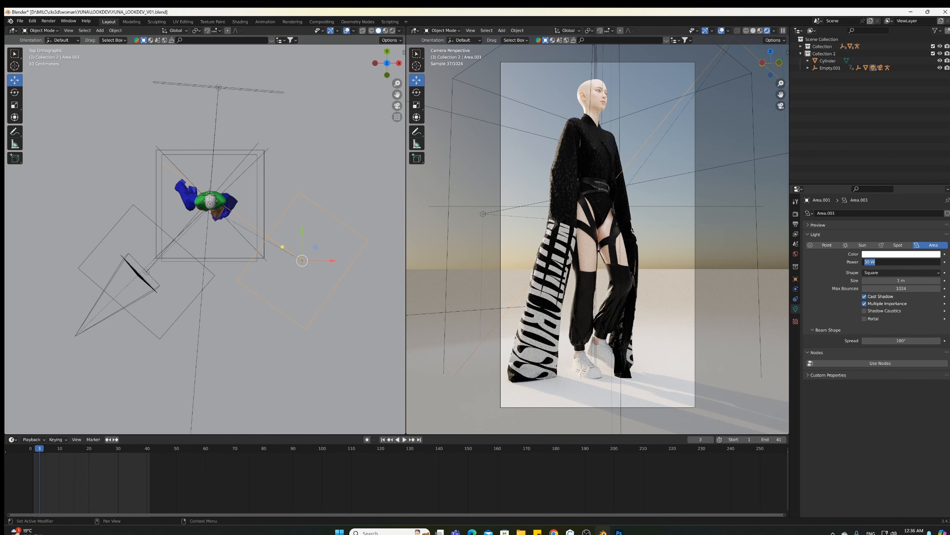
{"action": "type", "text": "20"}
{"action": "key", "text": "Return"}
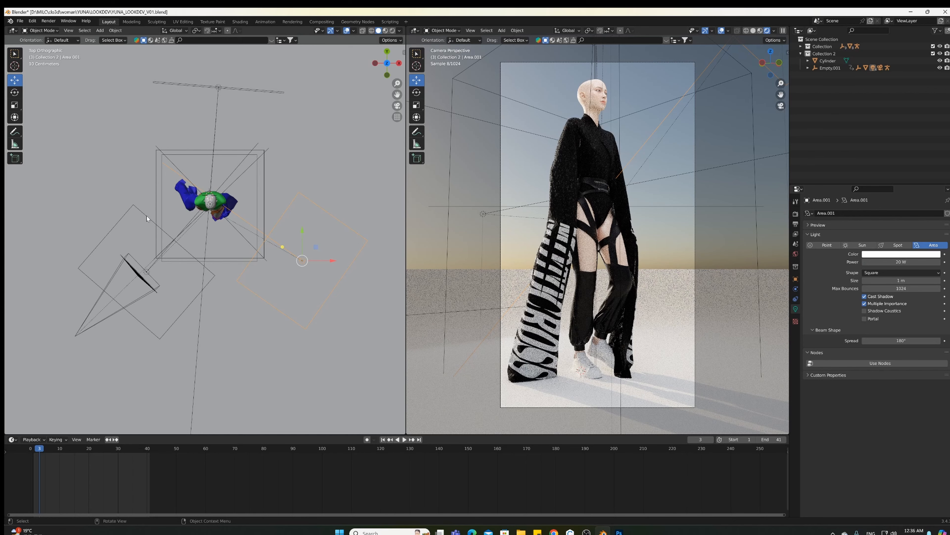
Set the power of the front area light beside the camera to 10 W
{"action": "left_click", "coordinate": [146, 216]}
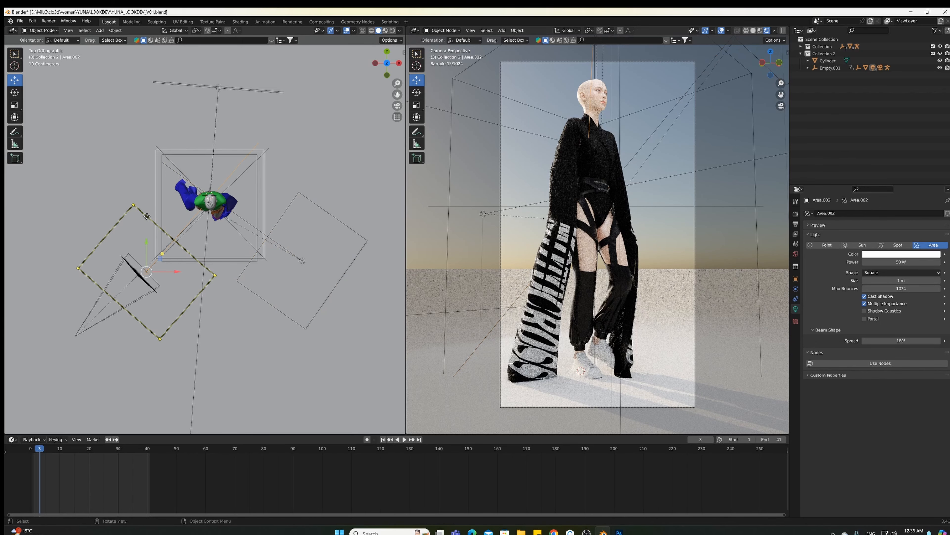
{"action": "double_click", "coordinate": [913, 262]}
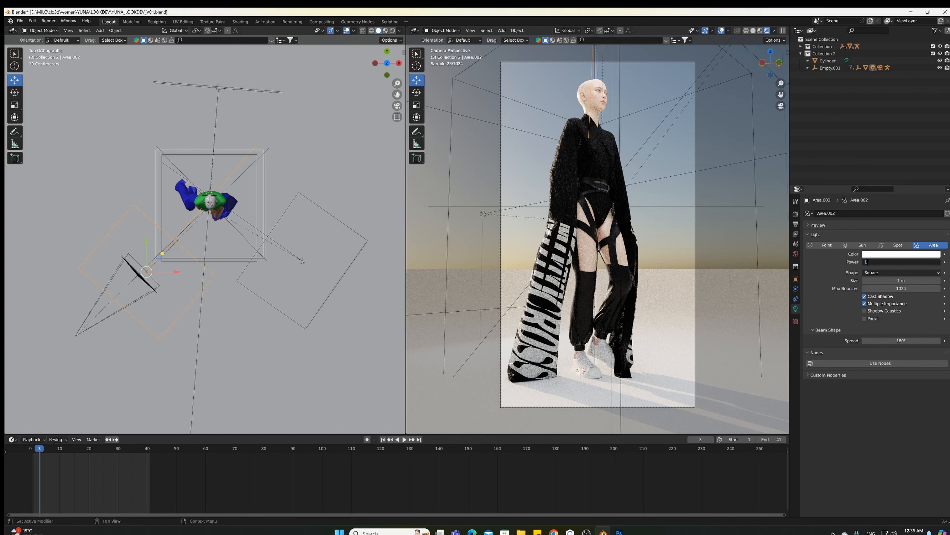
{"action": "type", "text": "10"}
{"action": "key", "text": "Return"}
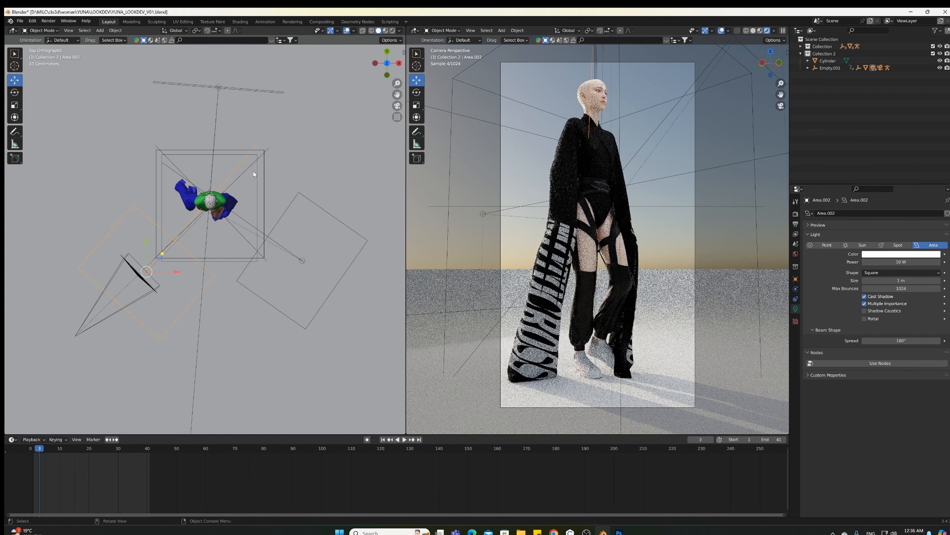
Set the power of the overhead area light above the figure to 20 W
{"action": "left_click", "coordinate": [225, 156]}
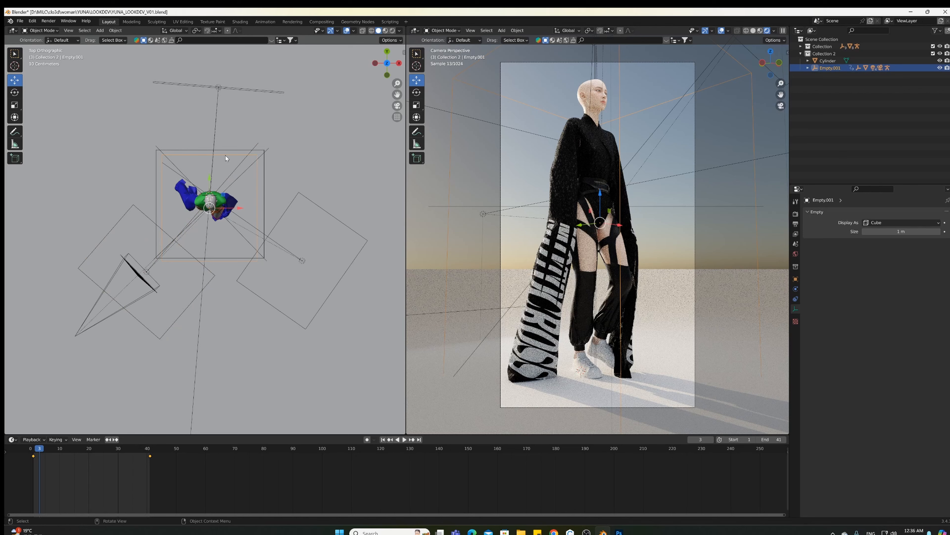
{"action": "left_click", "coordinate": [231, 151]}
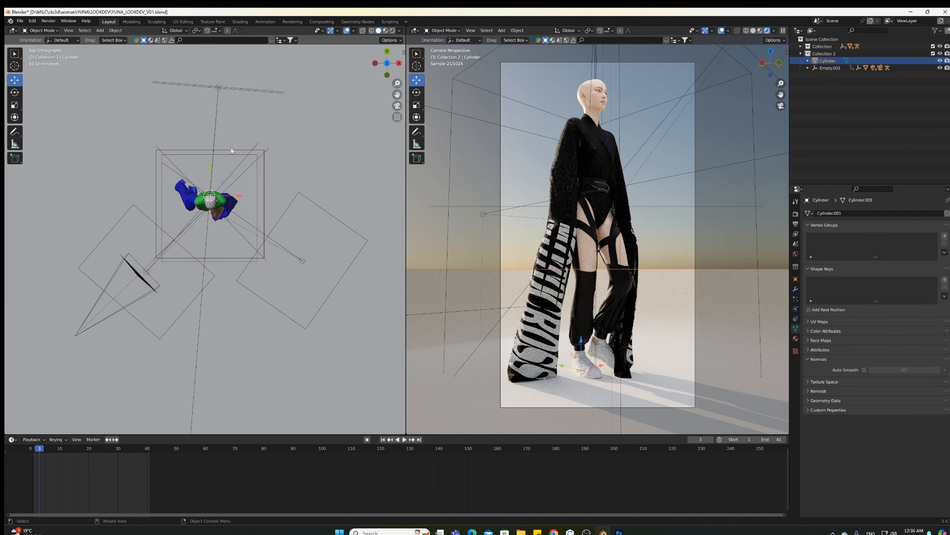
{"action": "left_click", "coordinate": [267, 170]}
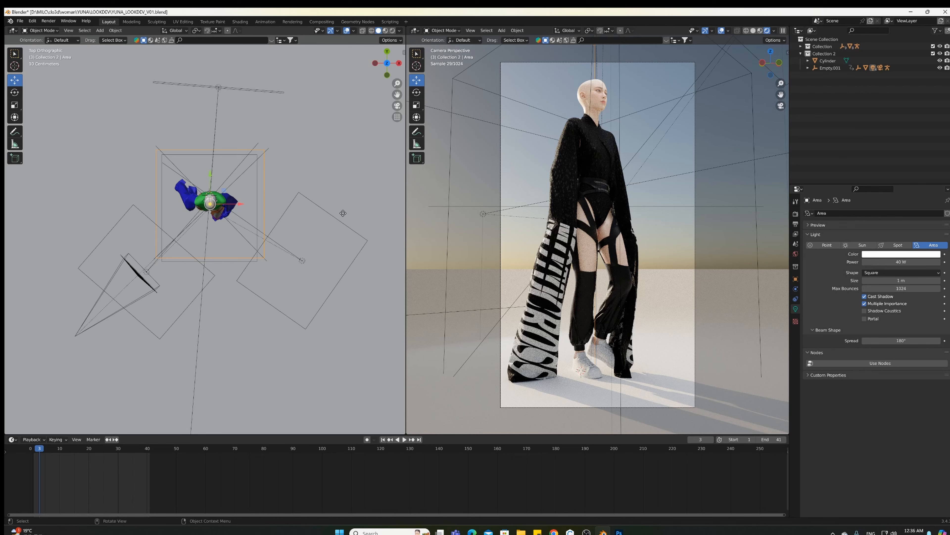
{"action": "left_click", "coordinate": [901, 261]}
{"action": "type", "text": "20"}
{"action": "key", "text": "Return"}
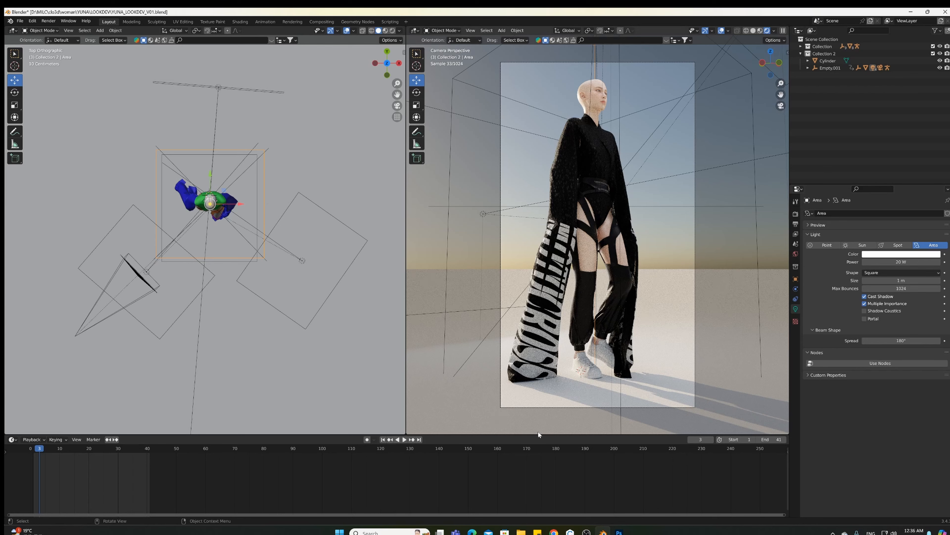
Give the ground disc a new mirror-like material with Metallic 1 and Roughness 0
{"action": "left_click", "coordinate": [675, 299]}
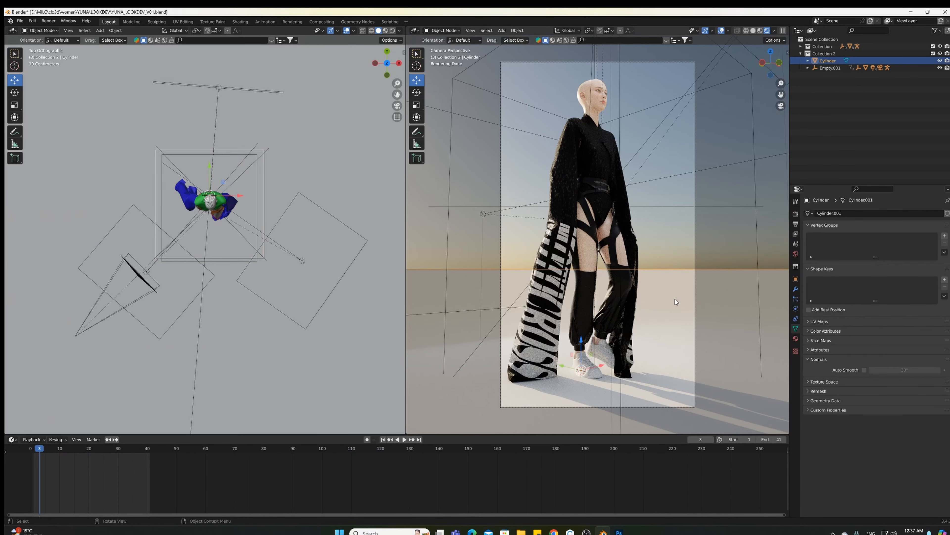
{"action": "left_click", "coordinate": [796, 338]}
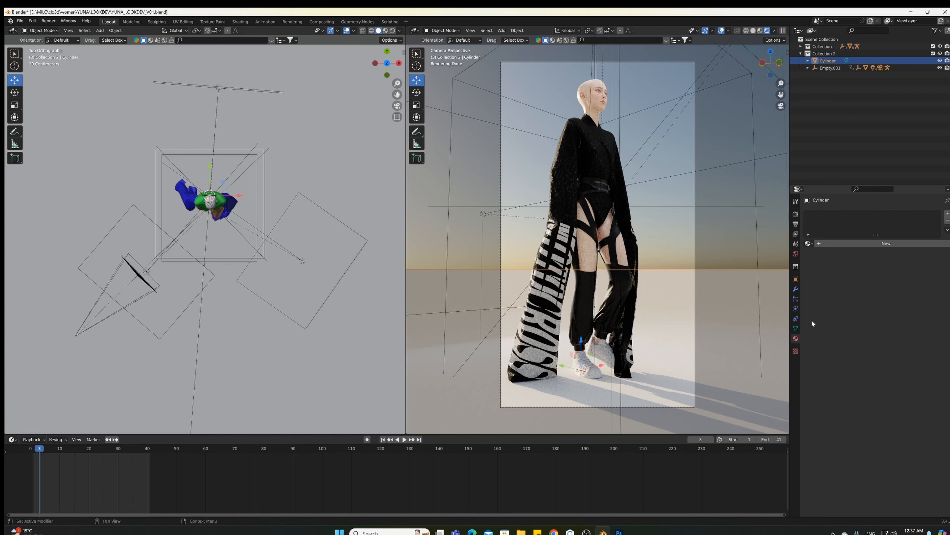
{"action": "left_click", "coordinate": [868, 243]}
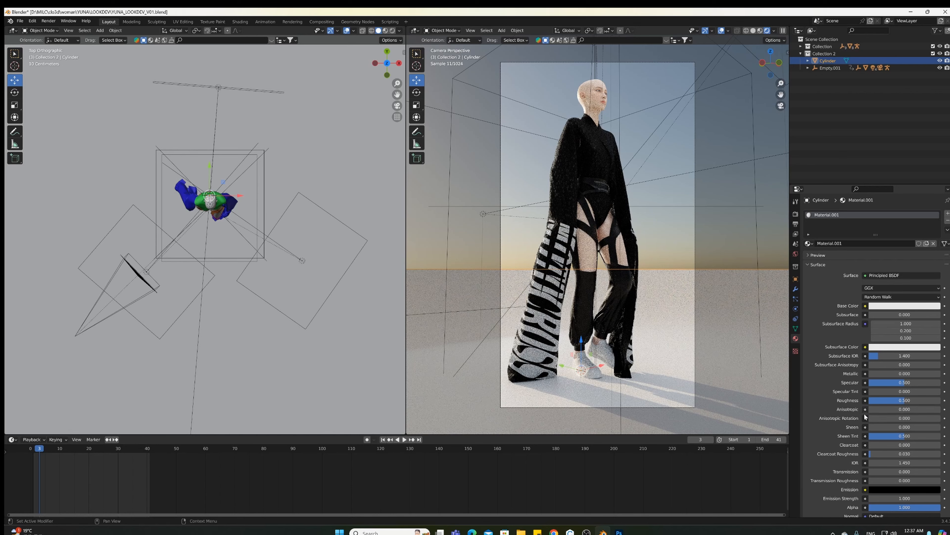
{"action": "left_click_drag", "start_coordinate": [891, 402], "coordinate": [949, 375]}
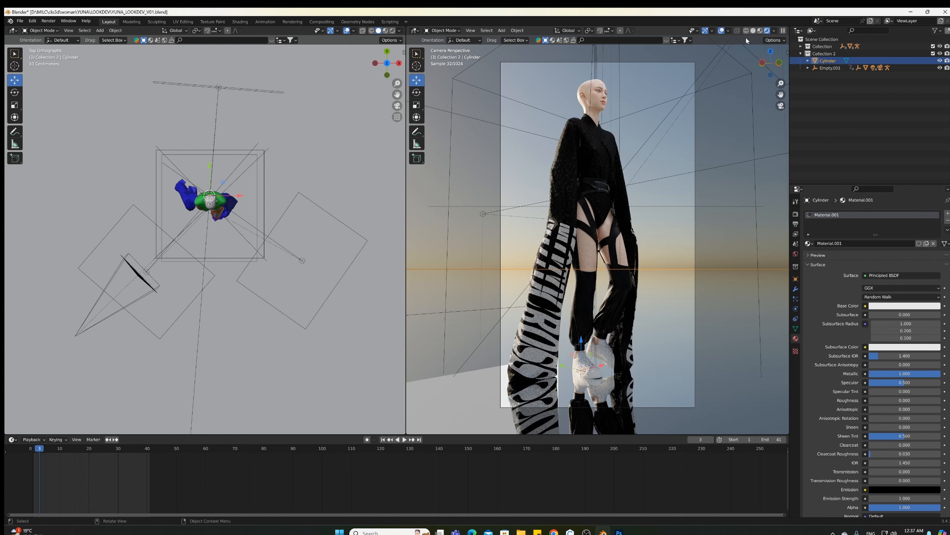
Hide the overlays in the camera view and move the animation to frame 13
{"action": "left_click", "coordinate": [721, 31]}
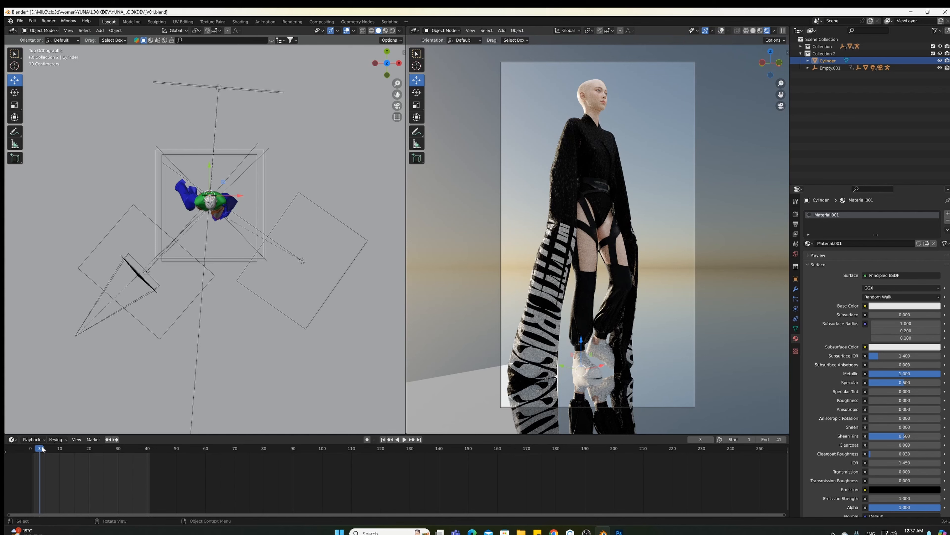
{"action": "left_click_drag", "start_coordinate": [50, 449], "coordinate": [70, 453]}
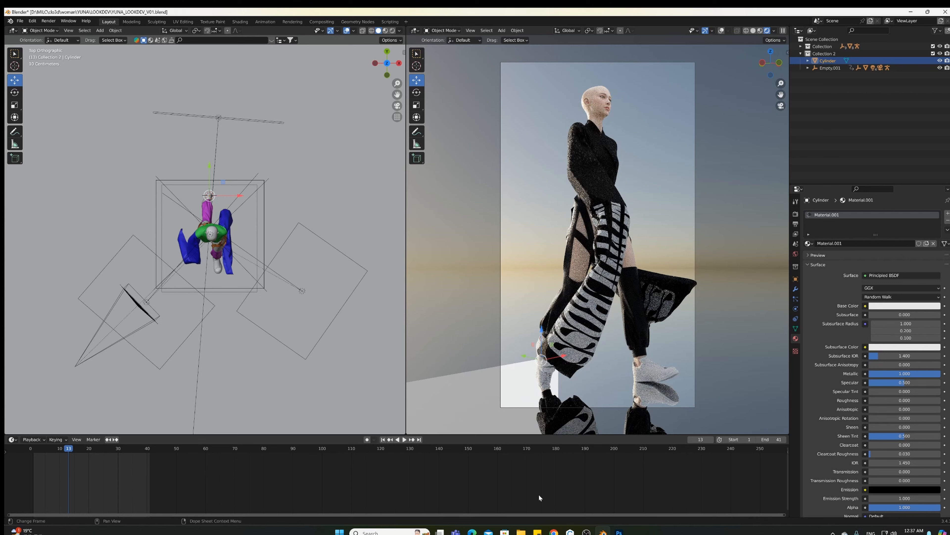
Set the world sky texture's dust density to 0
{"action": "left_click", "coordinate": [795, 254]}
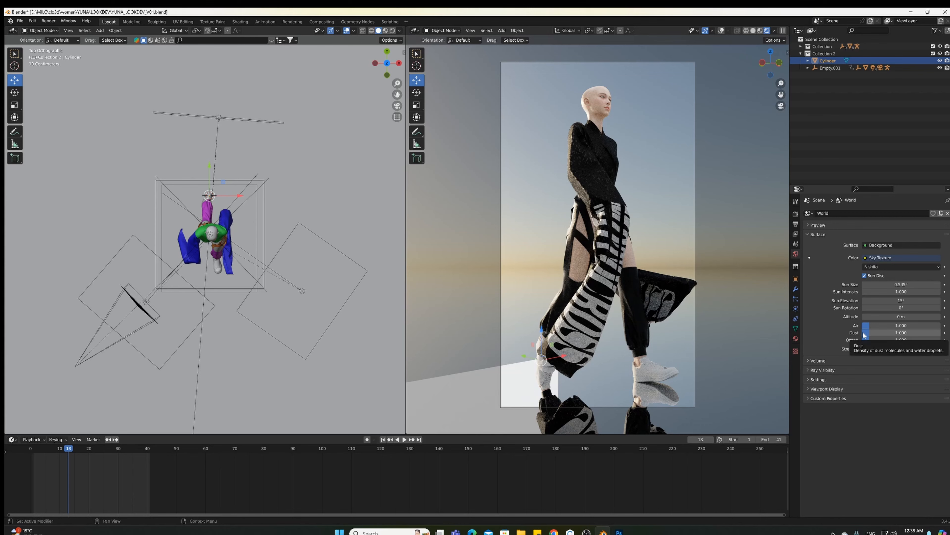
{"action": "left_click_drag", "start_coordinate": [864, 336], "coordinate": [558, 339]}
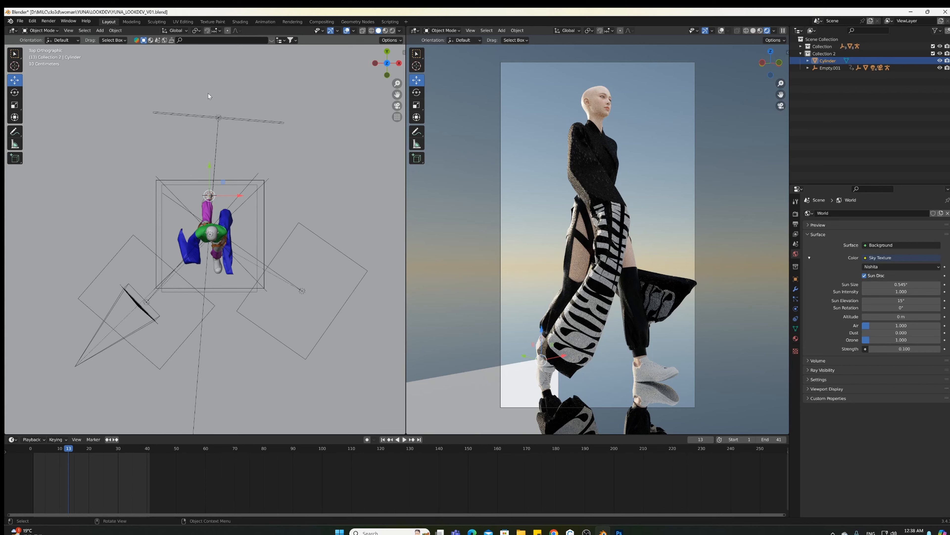
Set the power of the area light standing behind the figure to 5 W
{"action": "left_click", "coordinate": [226, 118]}
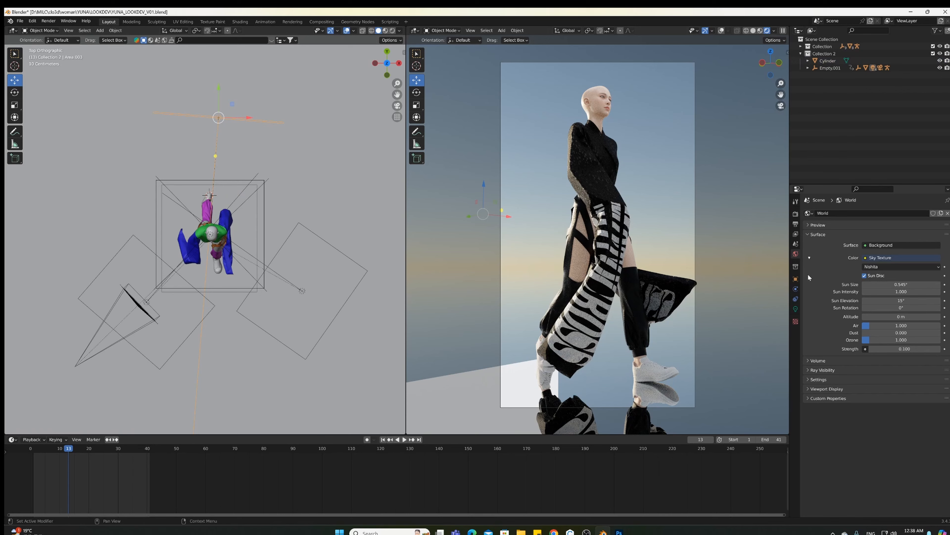
{"action": "left_click", "coordinate": [795, 308]}
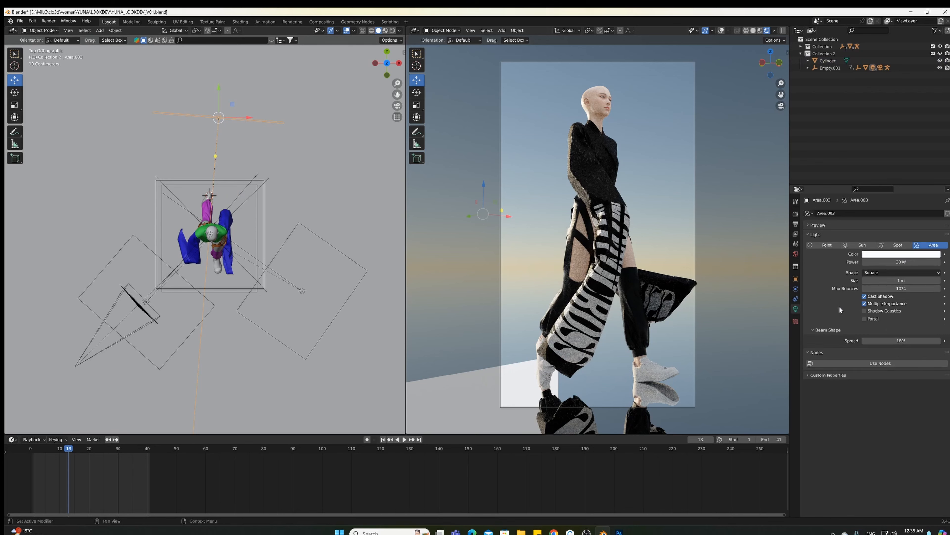
{"action": "left_click", "coordinate": [885, 263]}
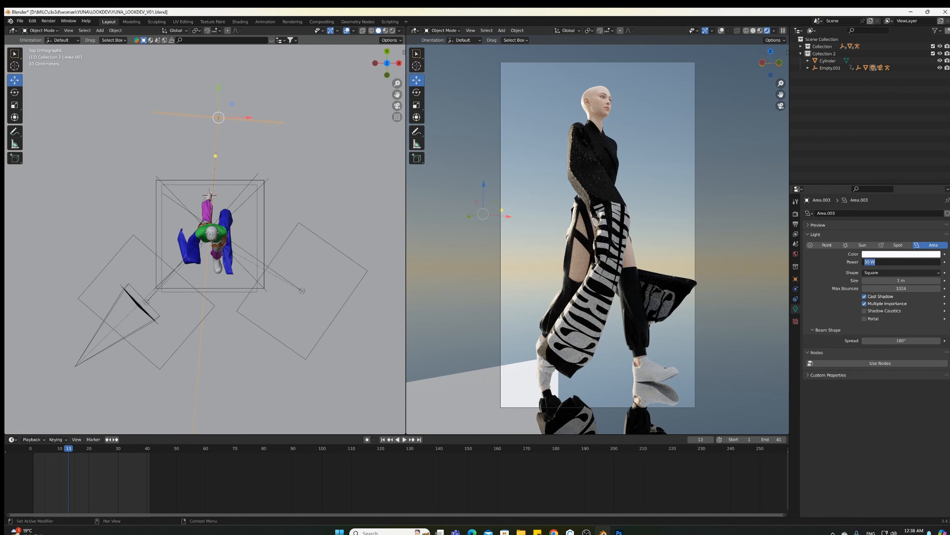
{"action": "type", "text": "5"}
{"action": "key", "text": "Return"}
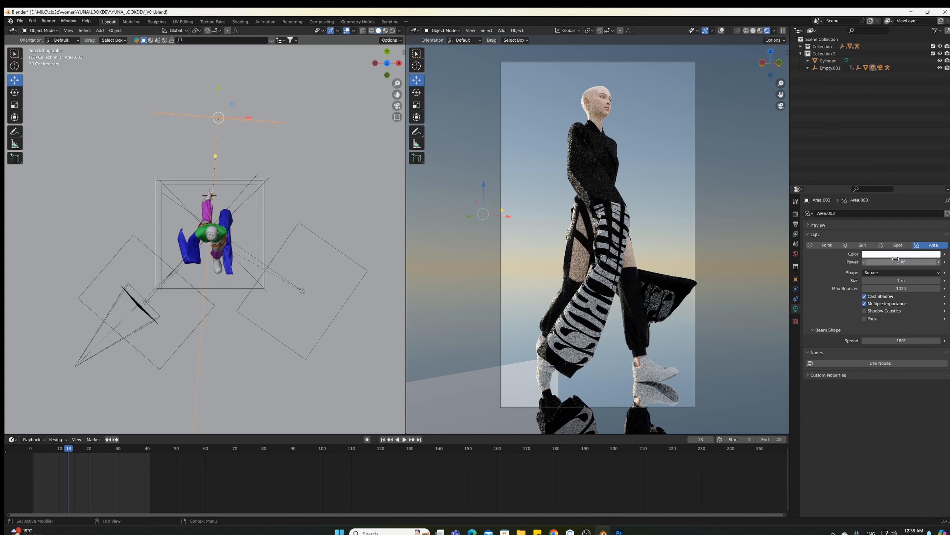
Set the power of the overhead area light above the figure to 10 W
{"action": "left_click", "coordinate": [237, 186]}
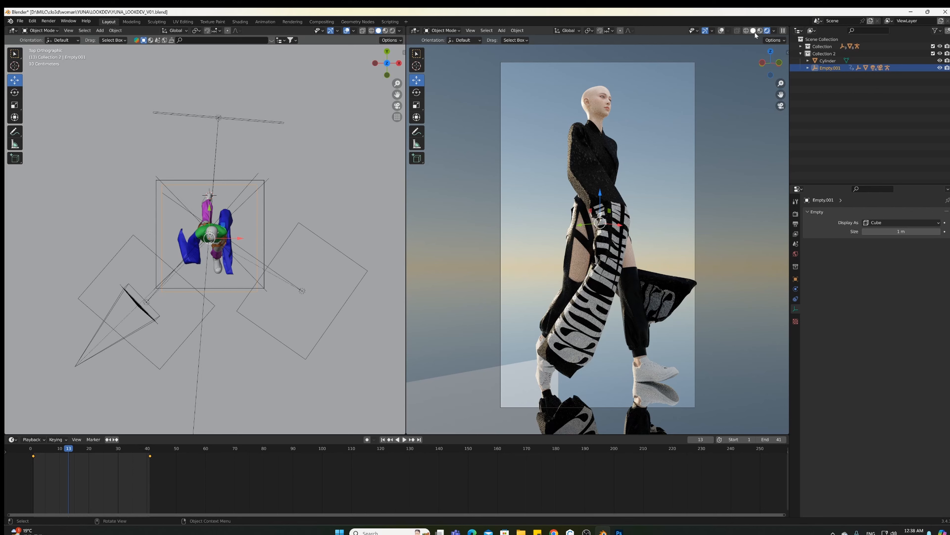
{"action": "left_click", "coordinate": [263, 179]}
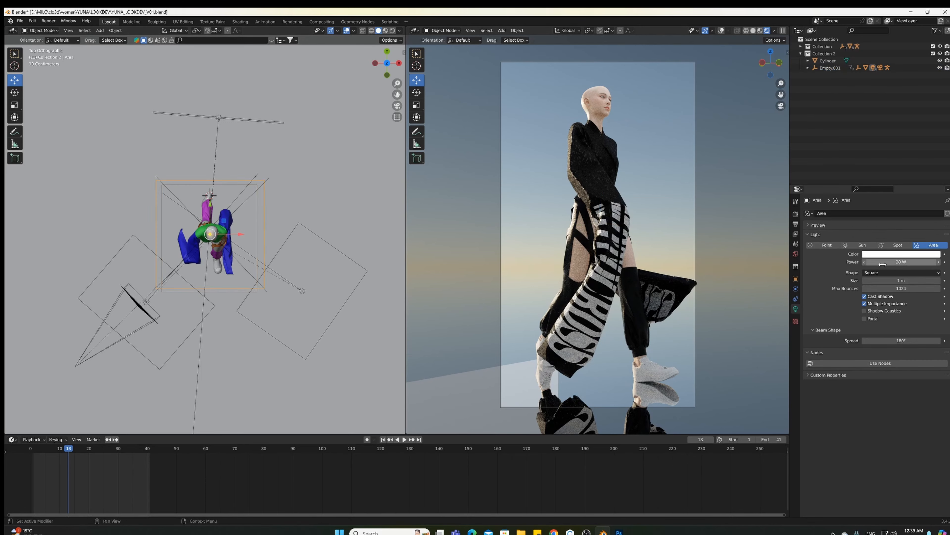
{"action": "left_click", "coordinate": [896, 261]}
{"action": "type", "text": "10"}
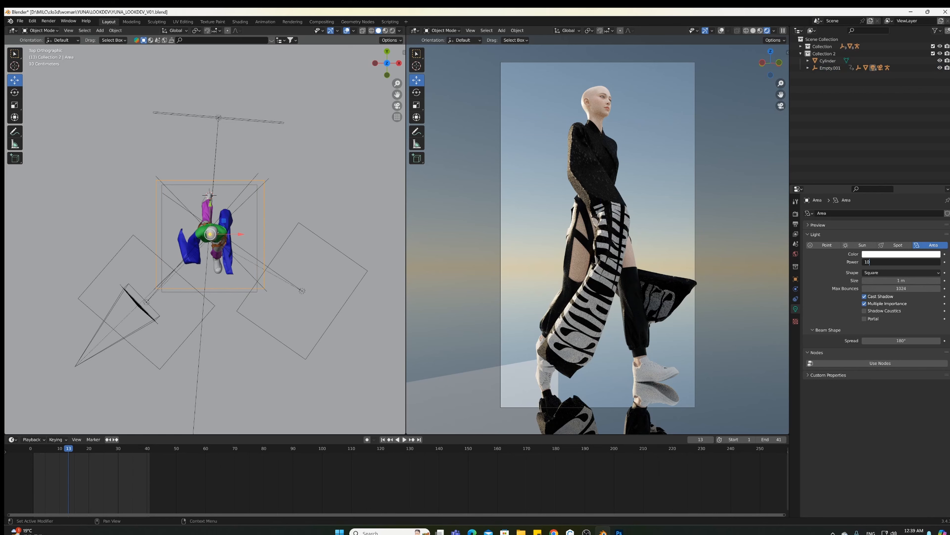
{"action": "key", "text": "Return"}
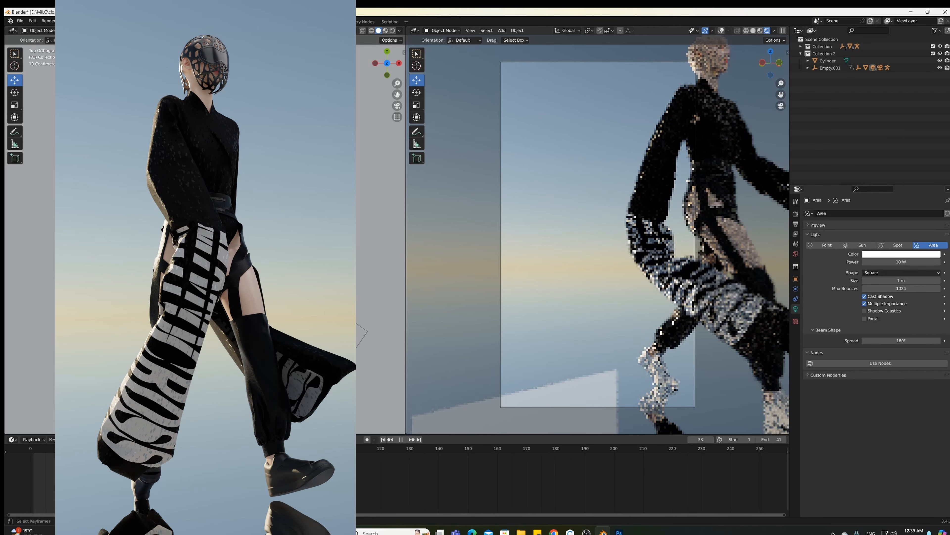
Play the animation in the rendered camera view, restarting from frame 1, to check the lighting on the moving garment
{"action": "key", "text": "space"}
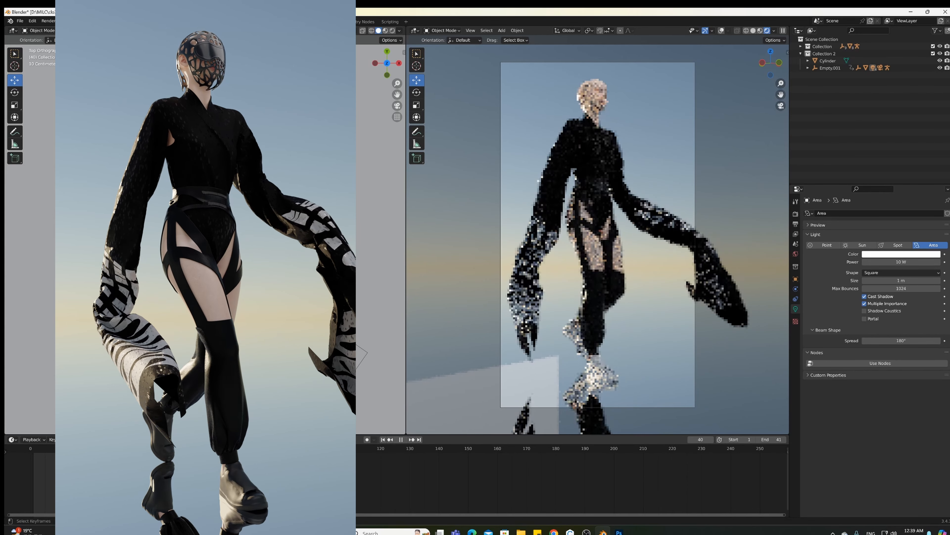
{"action": "left_click_drag", "start_coordinate": [158, 457], "coordinate": [158, 458]}
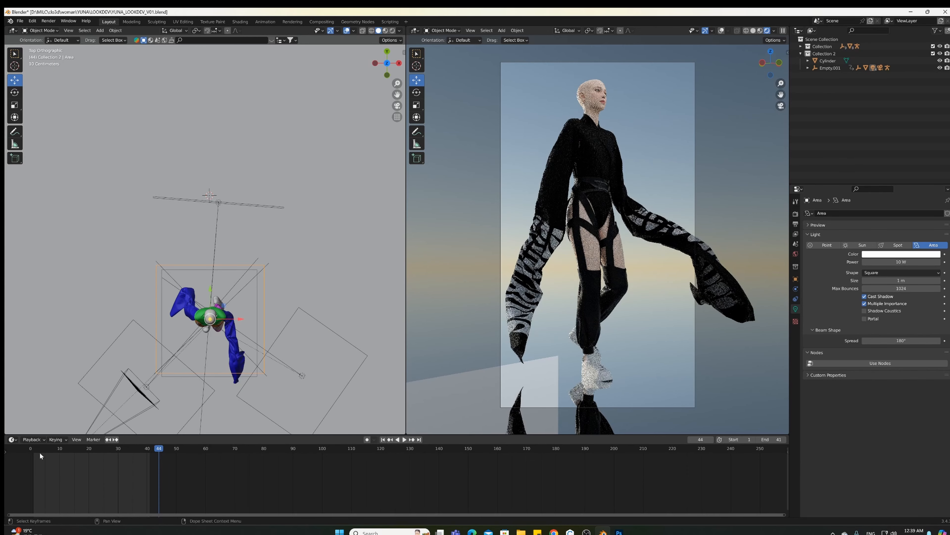
{"action": "left_click", "coordinate": [34, 451]}
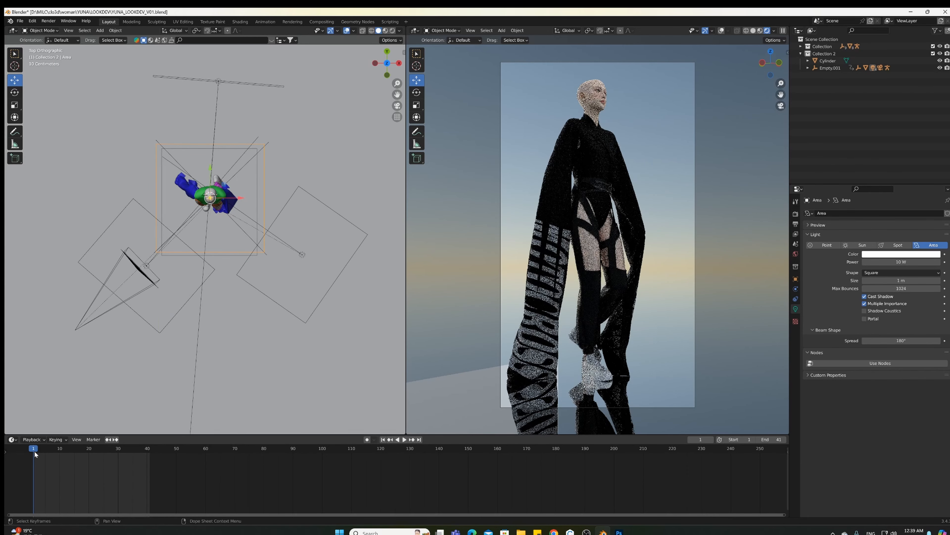
{"action": "key", "text": "space"}
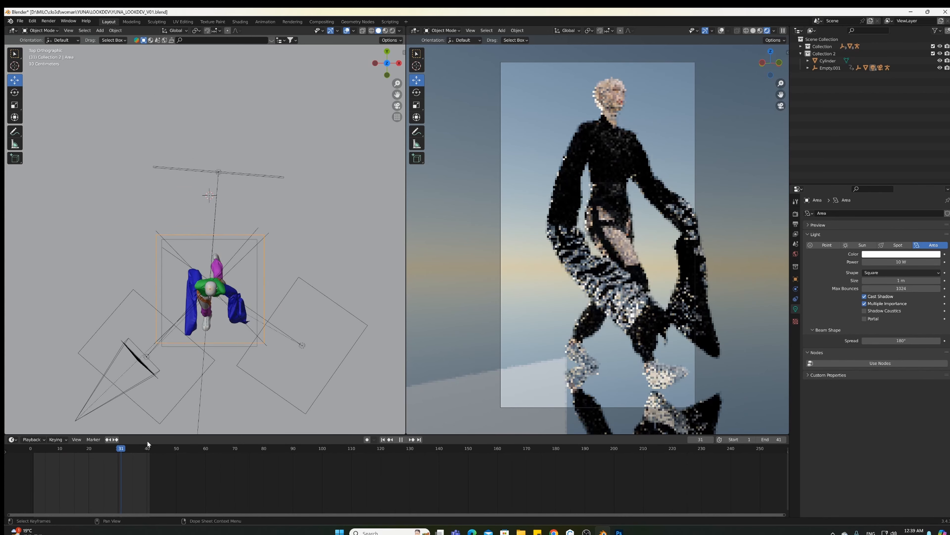
{"action": "key", "text": "space"}
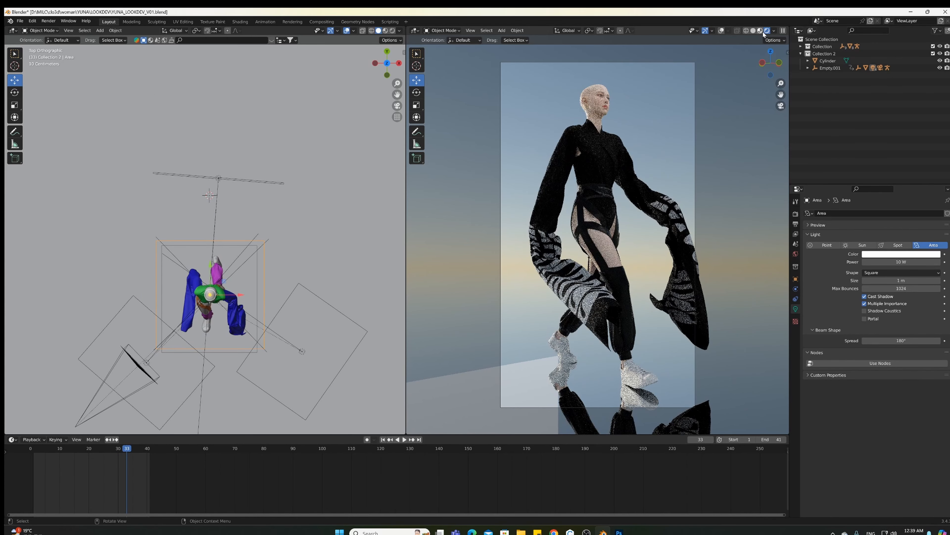
Switch the camera view to solid shading and play the animation
{"action": "left_click", "coordinate": [754, 31]}
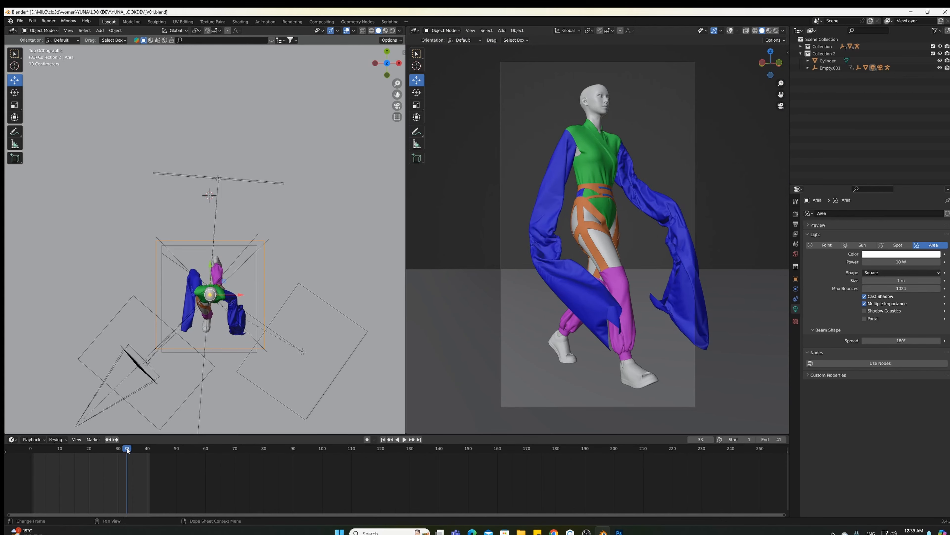
{"action": "key", "text": "space"}
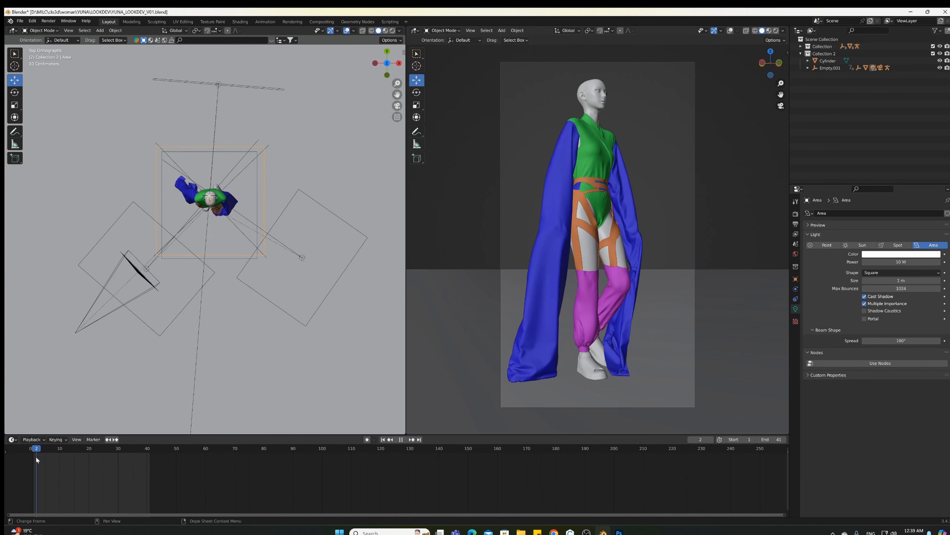